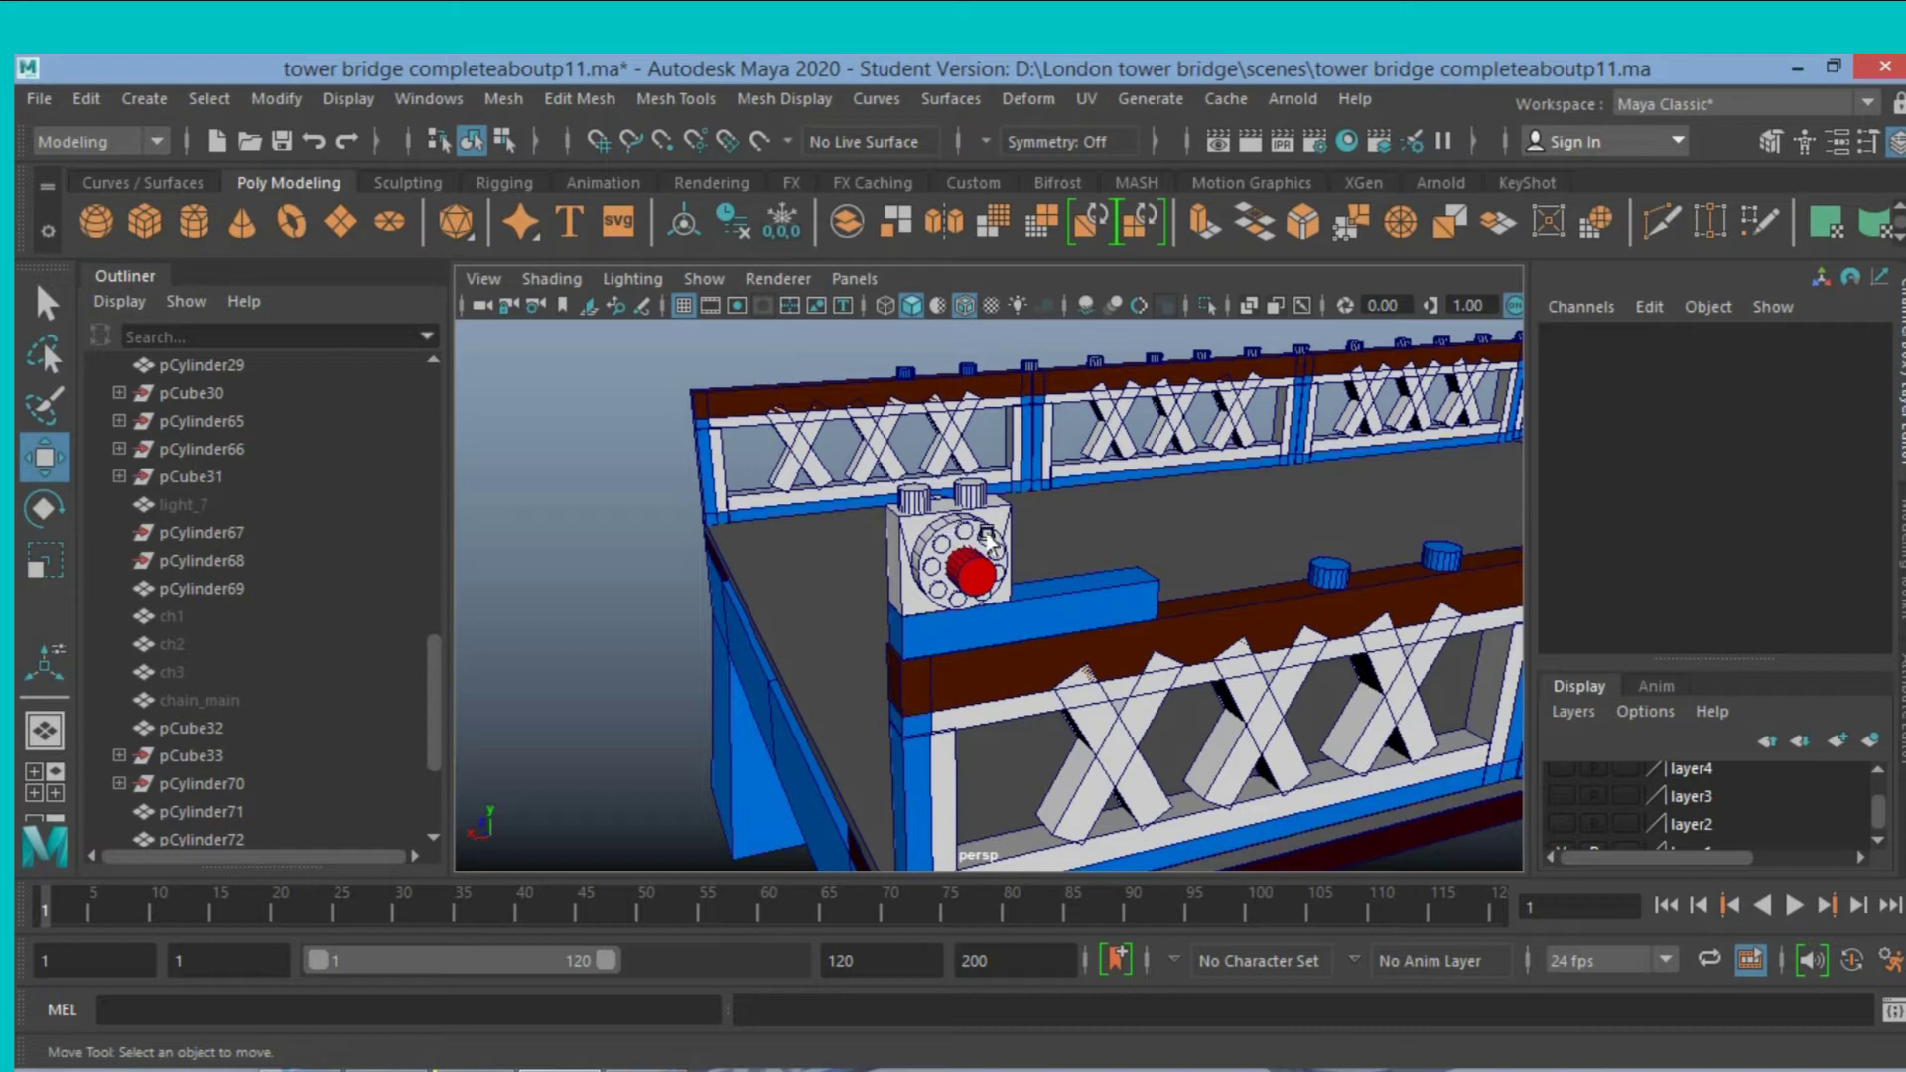
Duplicate the blue beam beside the lever housing and raise the copy about 1.009 onto it.
left_click_drag(1019, 552, 908, 555, "alt")
scroll(910, 553, "up", 3)
left_click(941, 629)
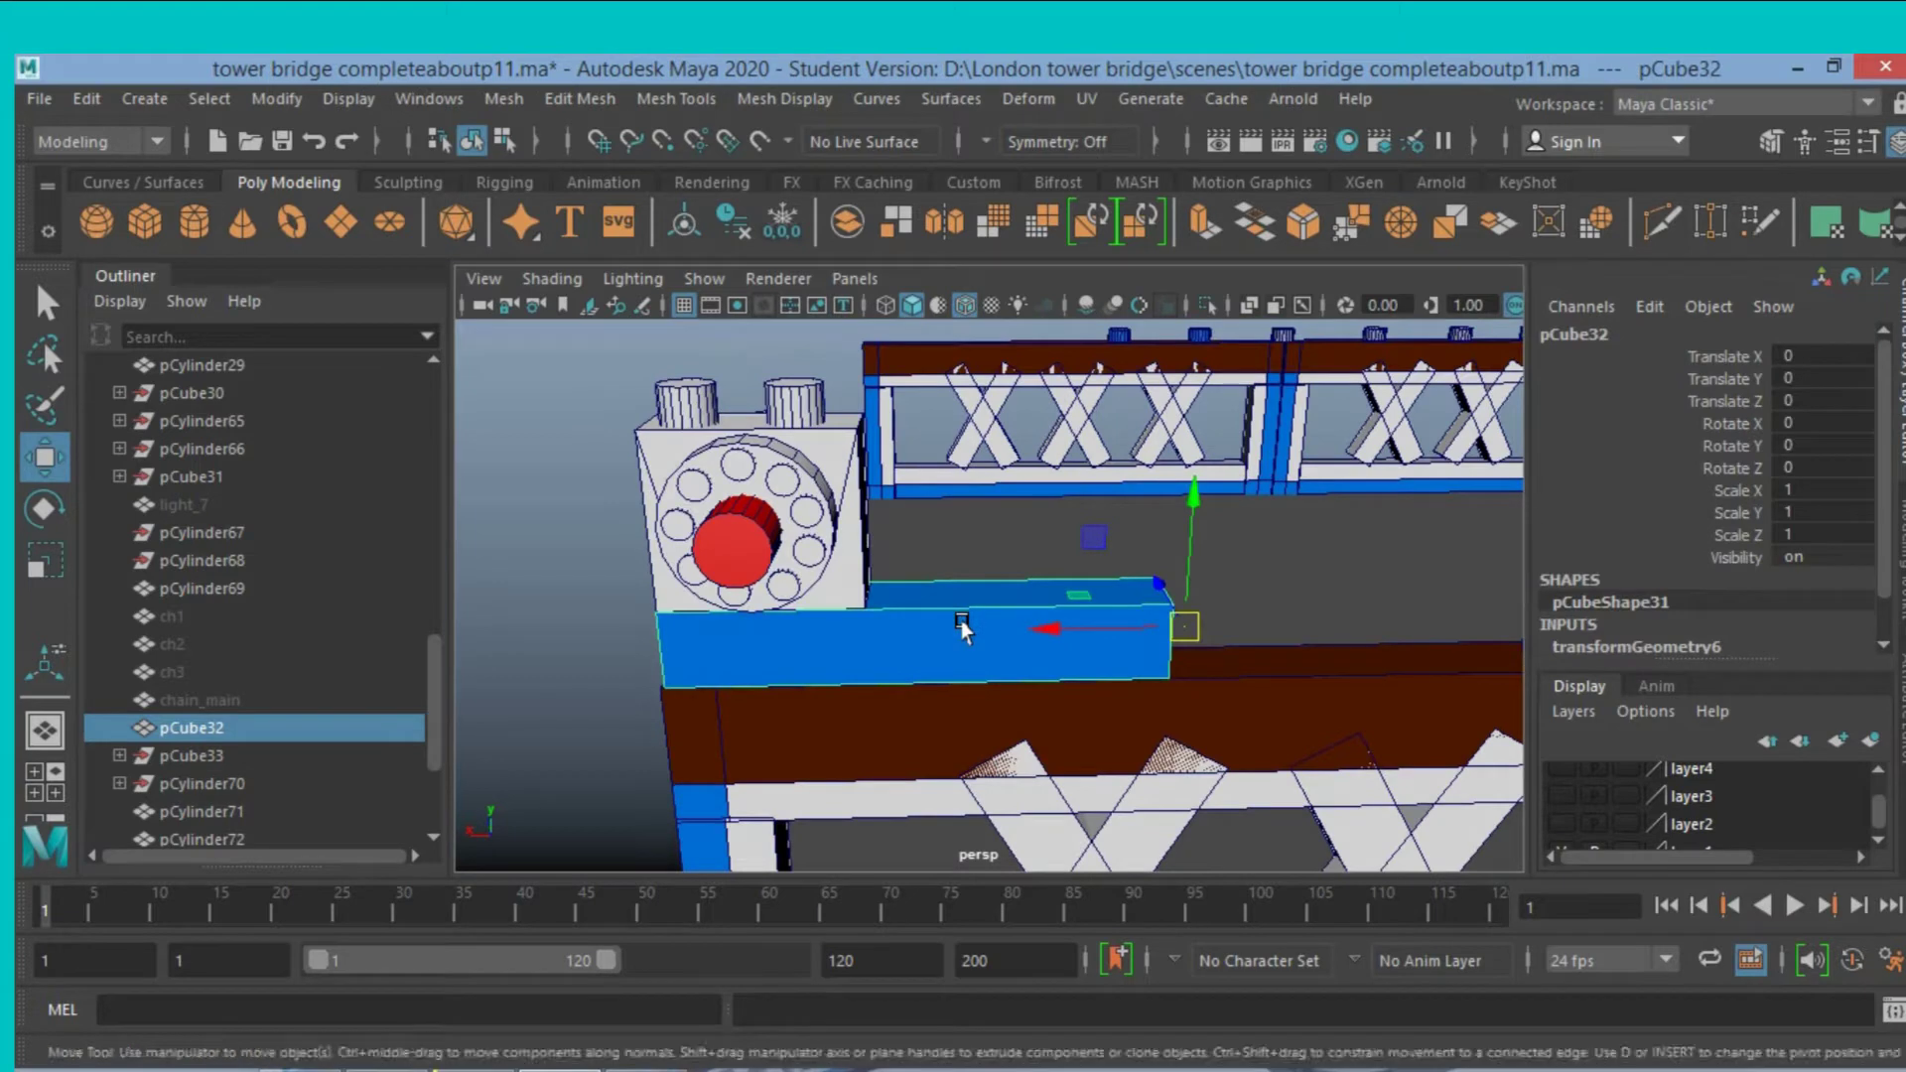
key("ctrl+d")
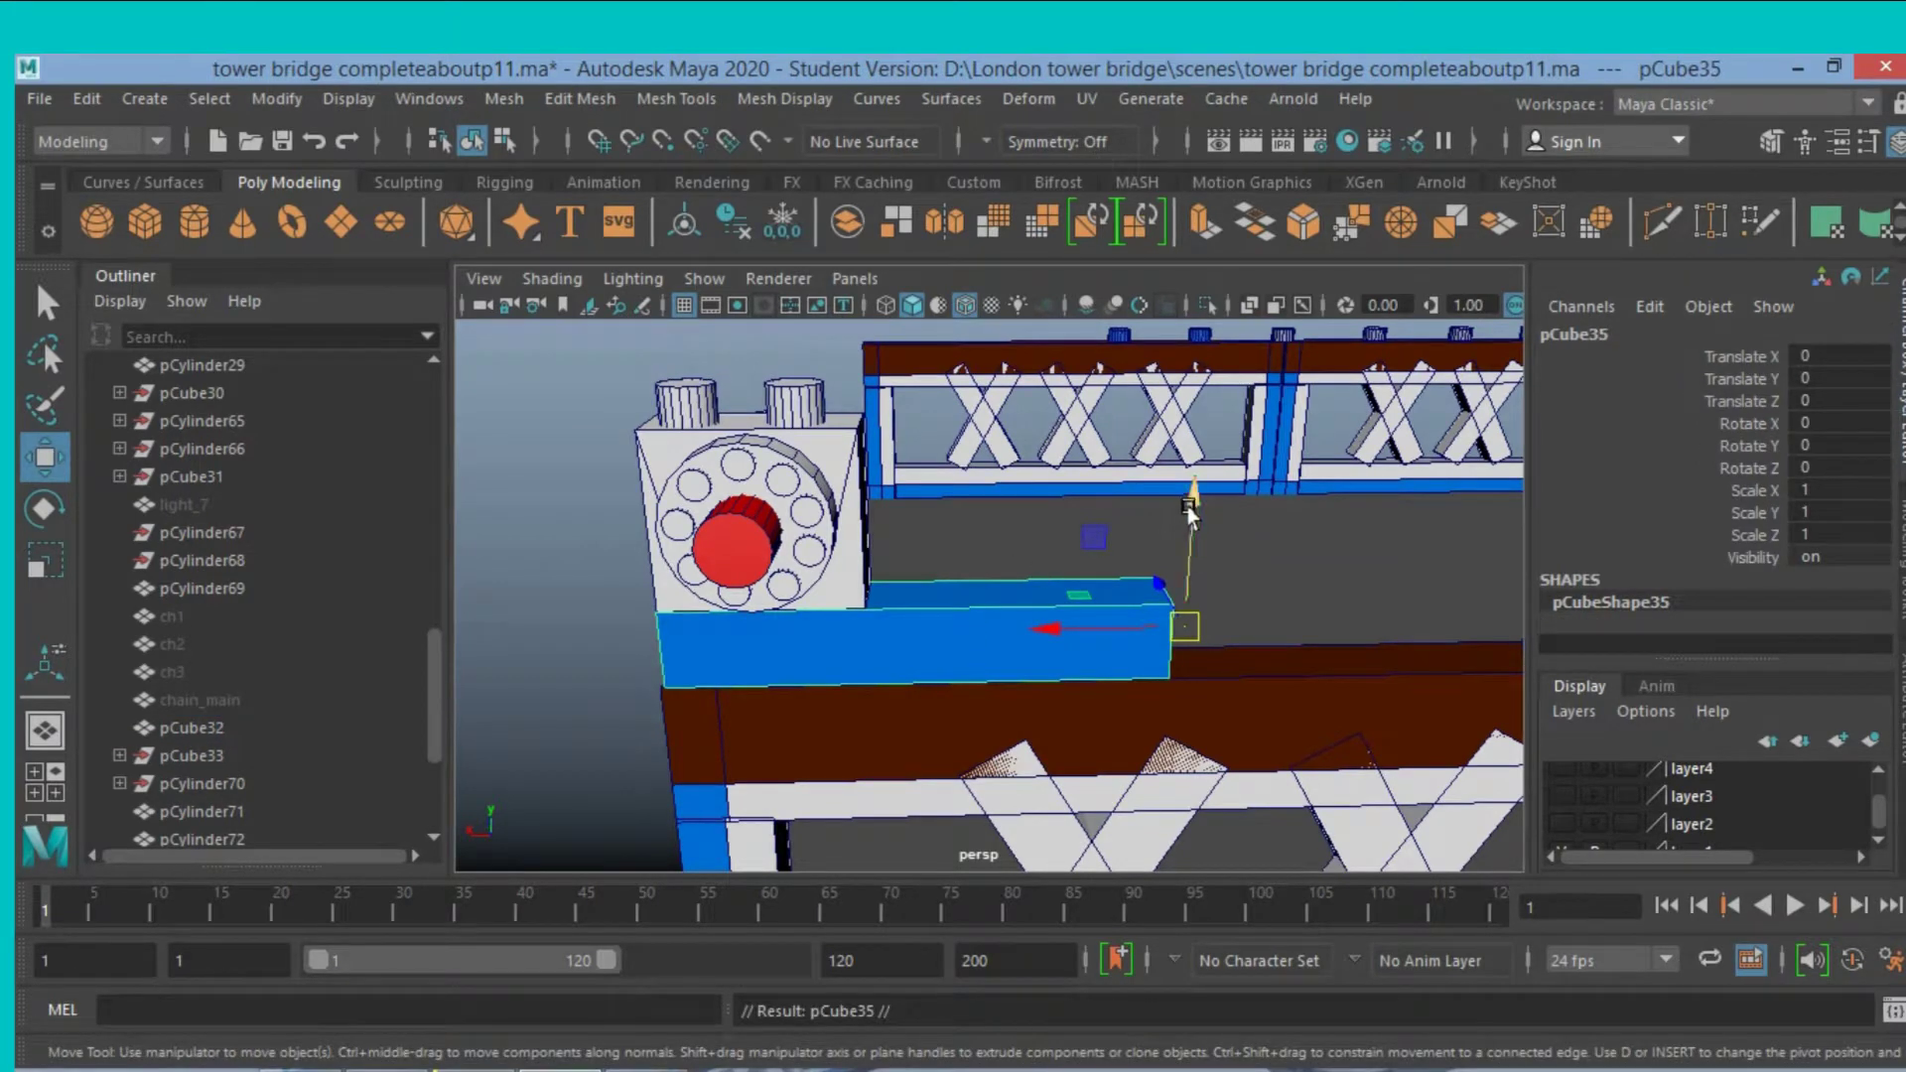
left_click_drag(1189, 511, 1184, 432)
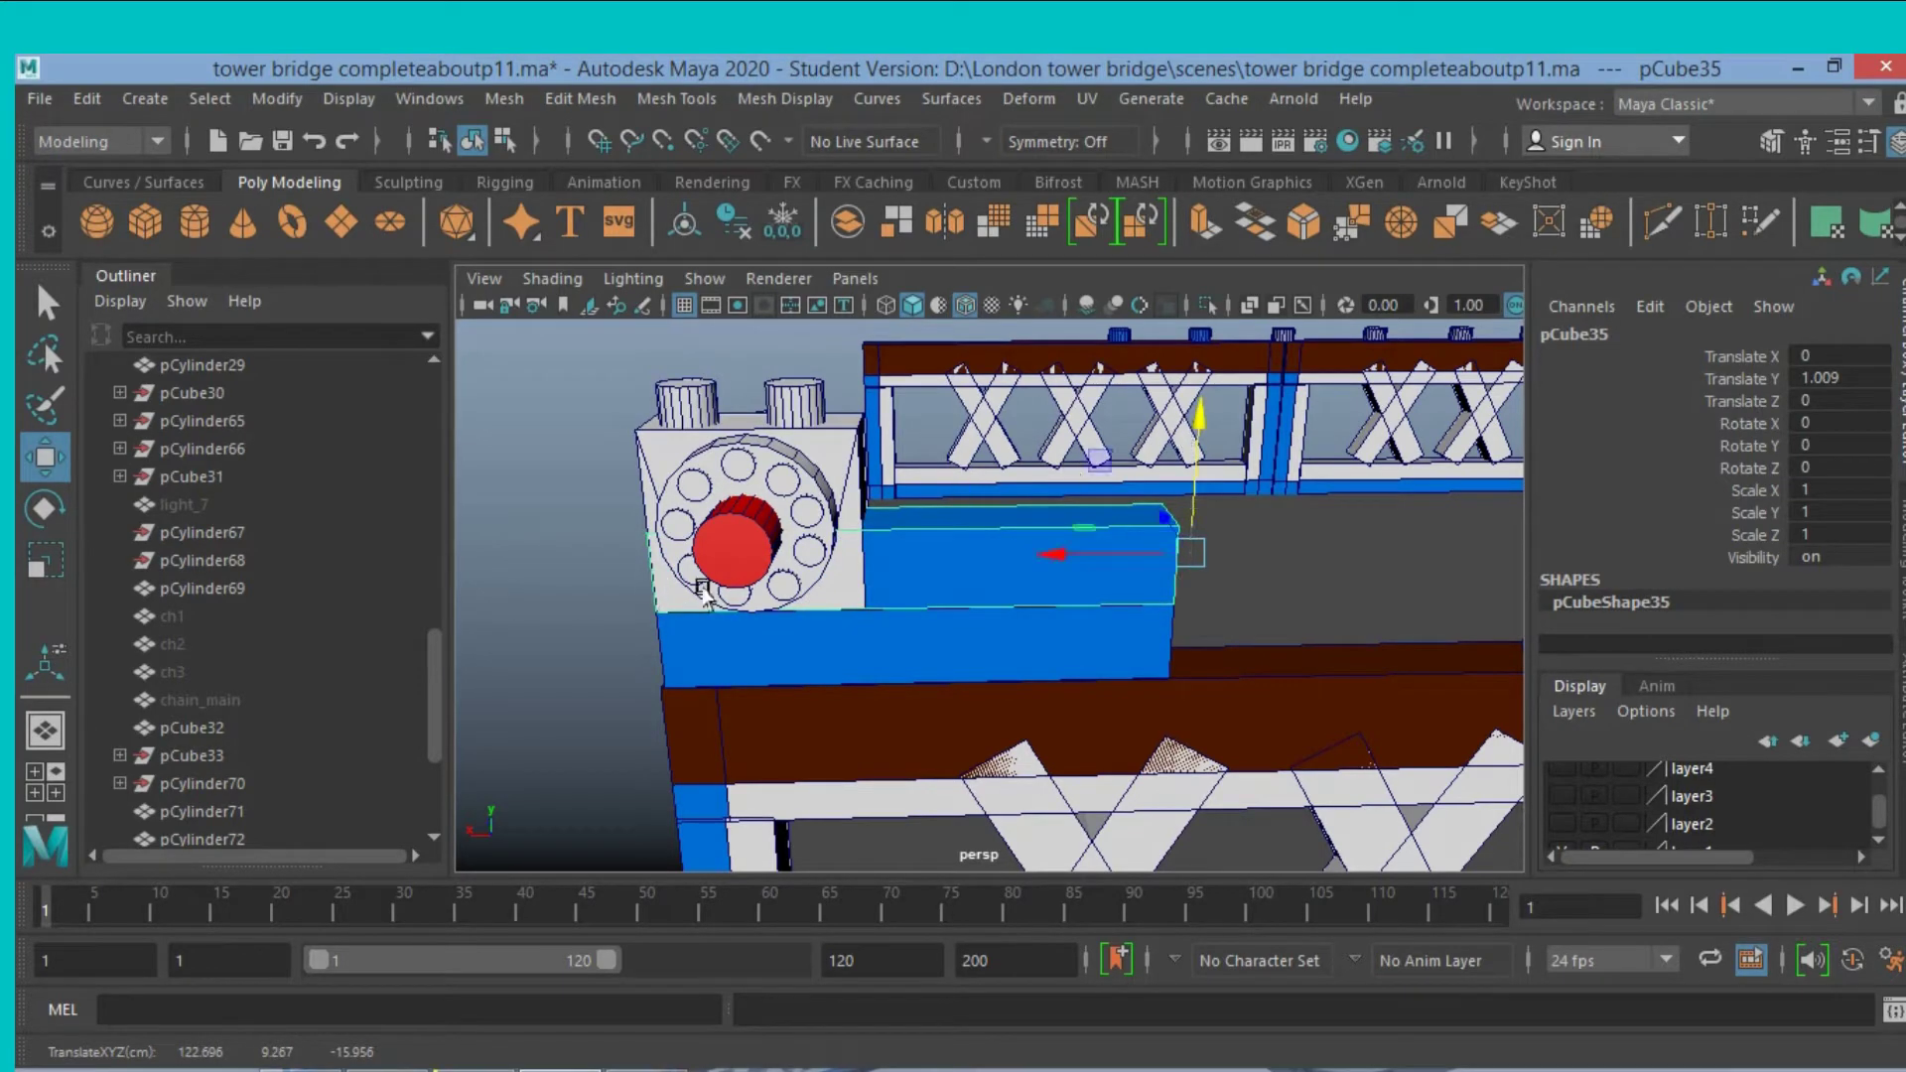
Put the copied beam into vertex editing mode.
left_click_drag(800, 581, 863, 556, "alt")
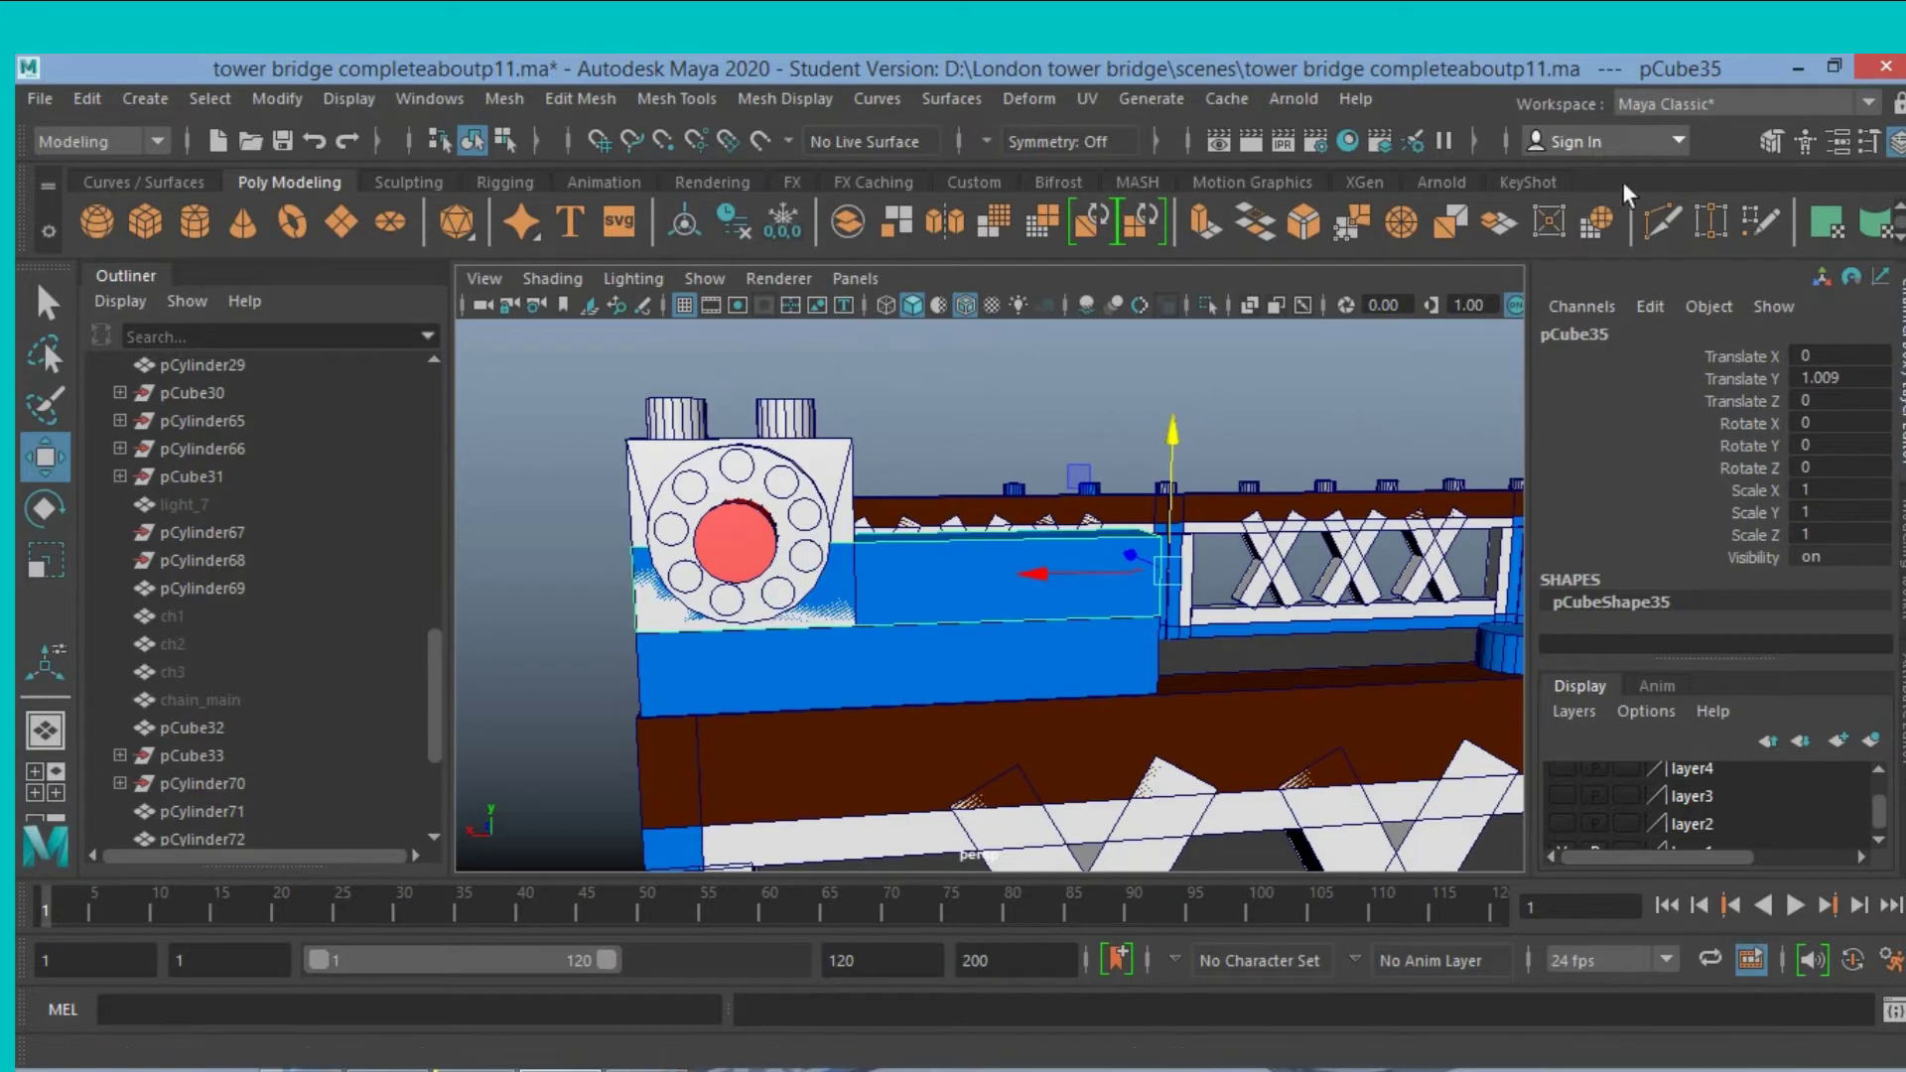
left_click(1771, 141)
left_click(1645, 369)
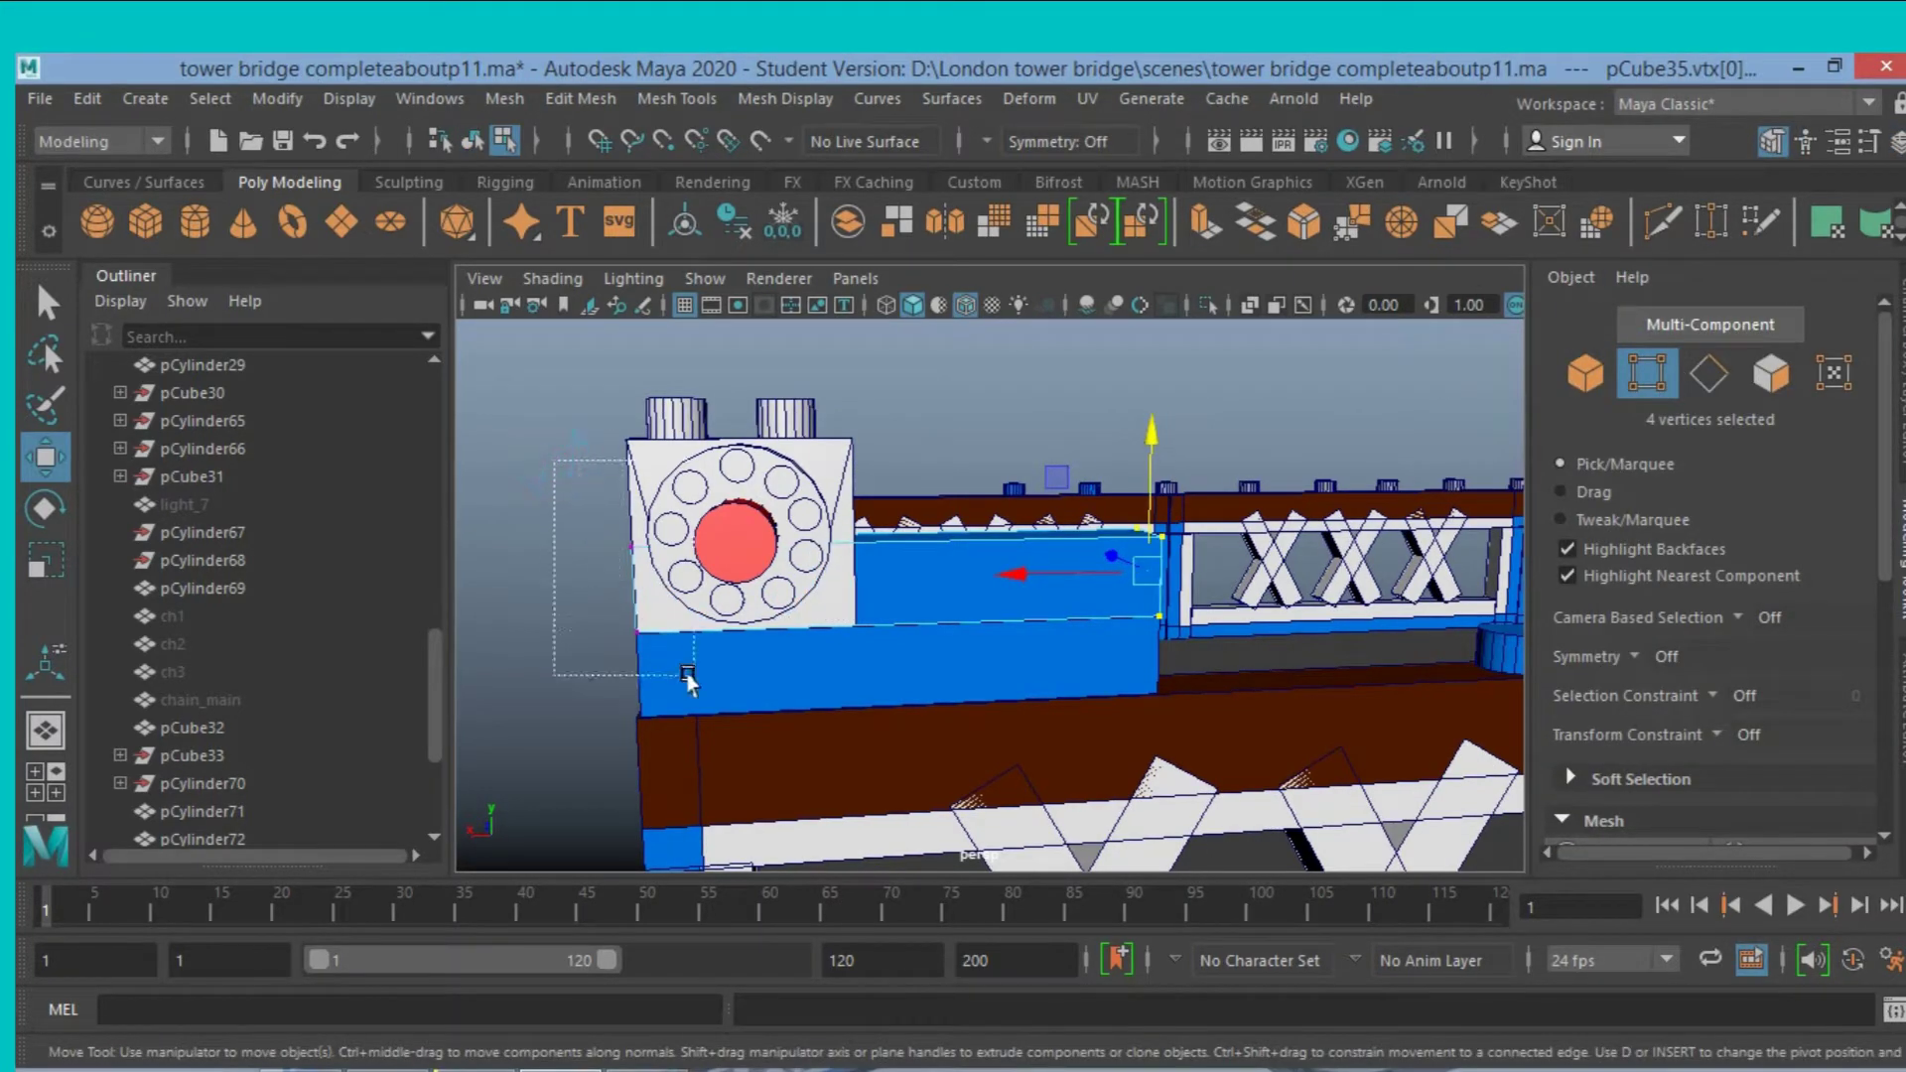
Pull the copy's left-end vertices flush with the lever housing edge, then return to object mode.
left_click_drag(554, 460, 688, 678)
left_click_drag(504, 584, 729, 595)
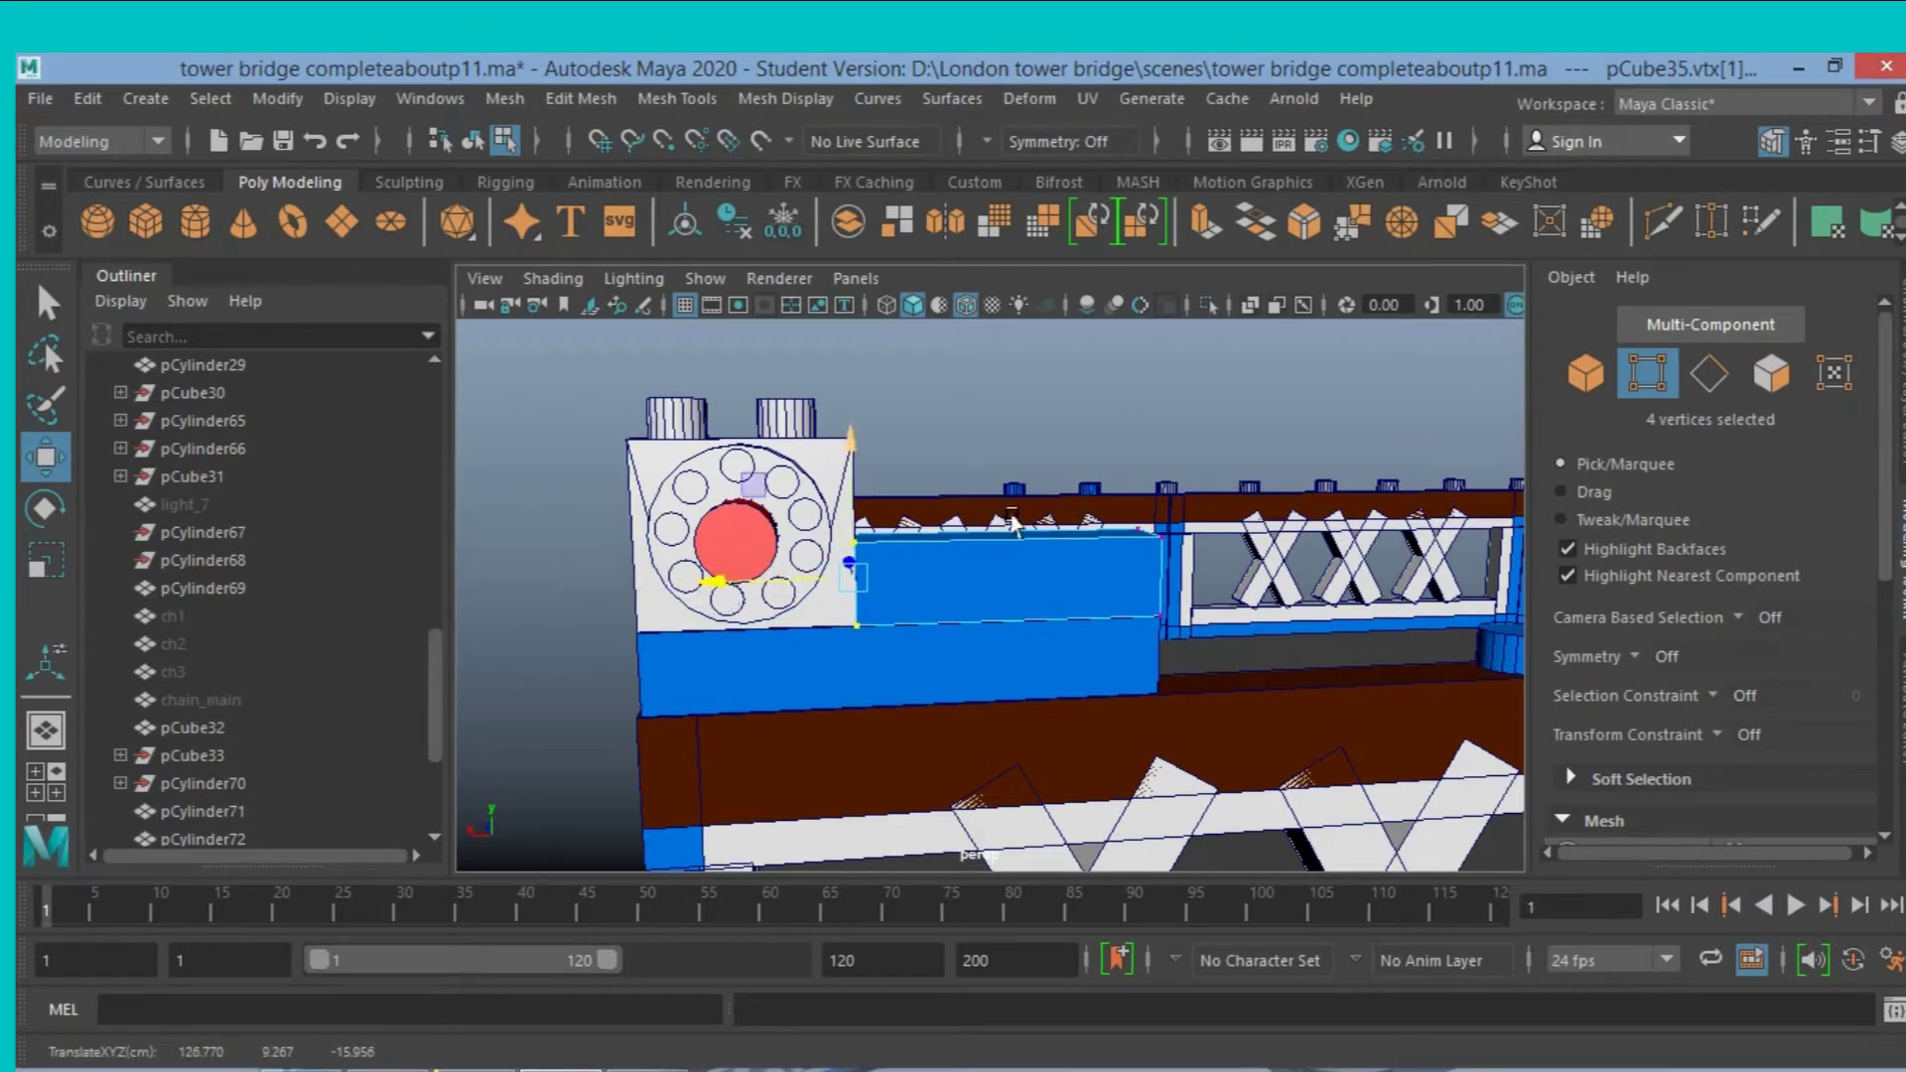
left_click(1584, 374)
left_click_drag(772, 490, 864, 438, "alt")
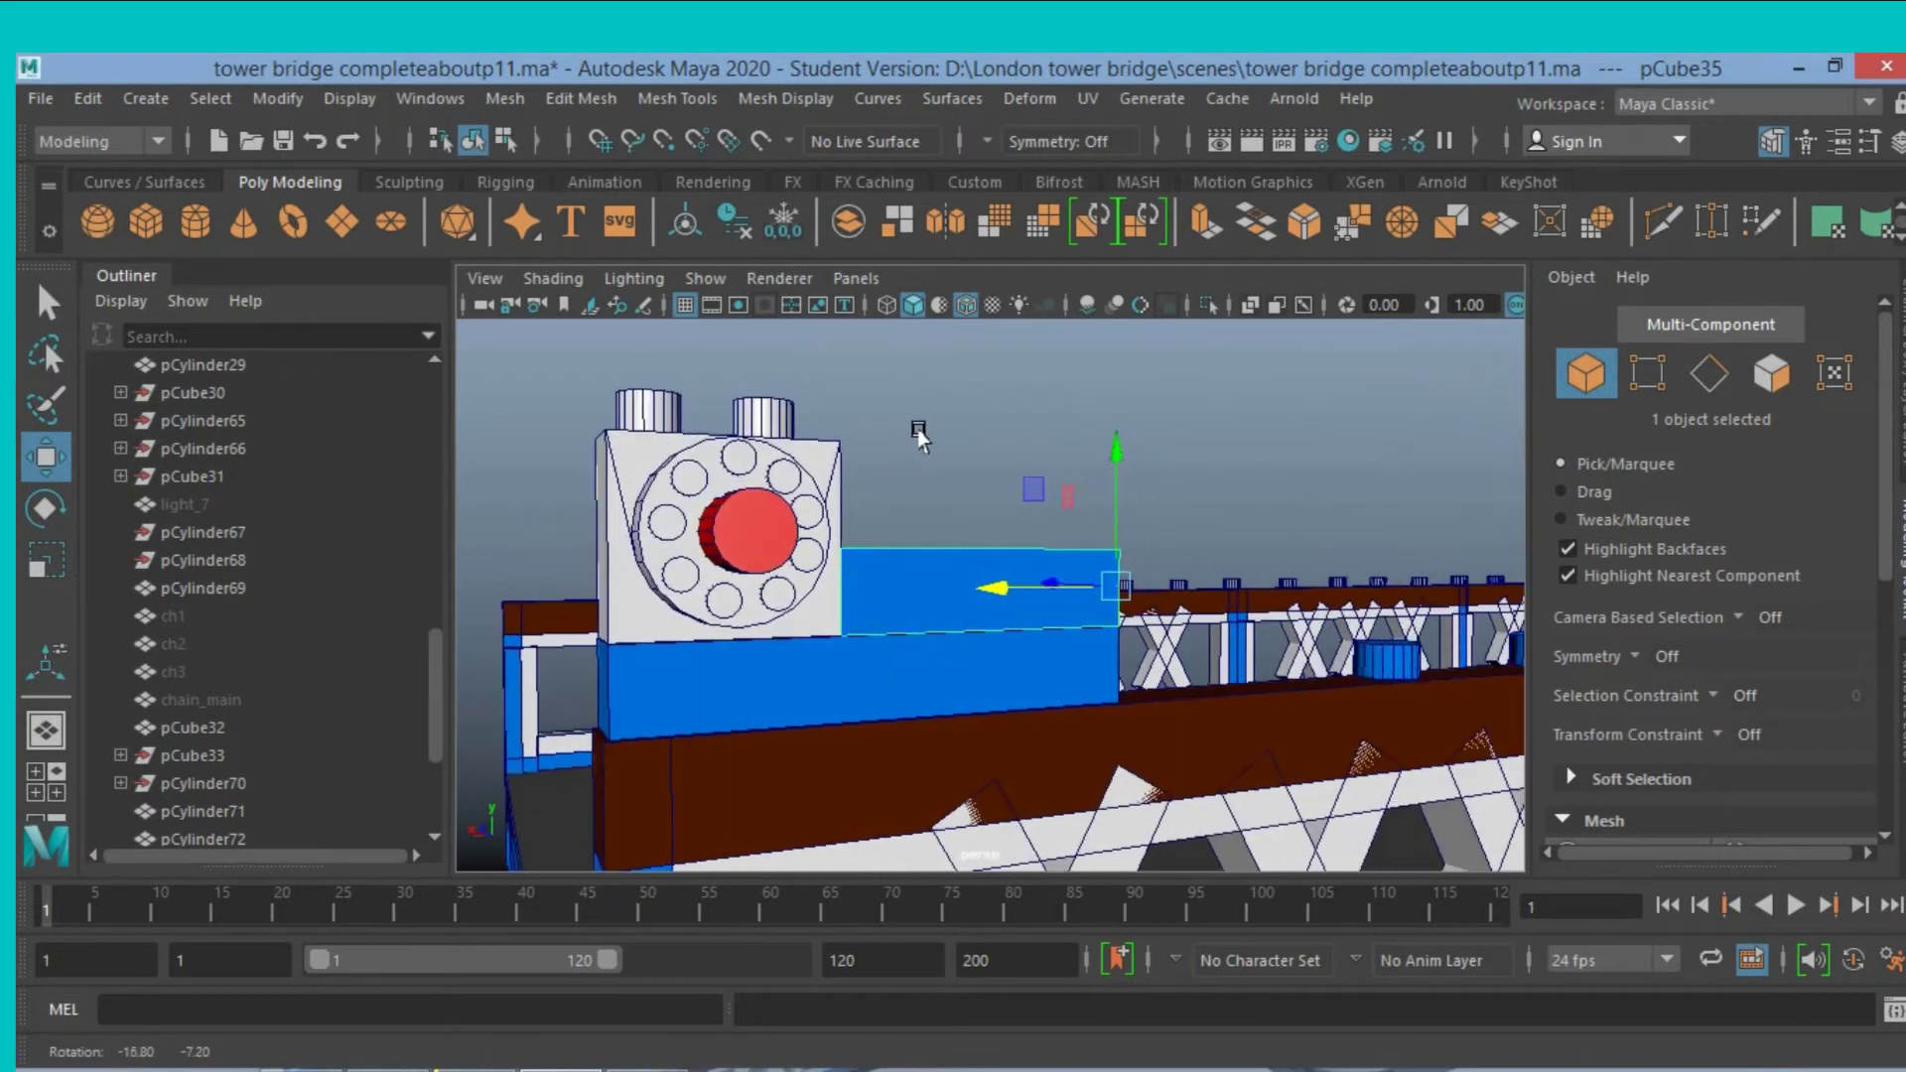
mouse_move(864, 438)
left_mouse_down("alt")
mouse_move(901, 438)
mouse_move(933, 388)
mouse_move(864, 432)
left_mouse_up("alt")
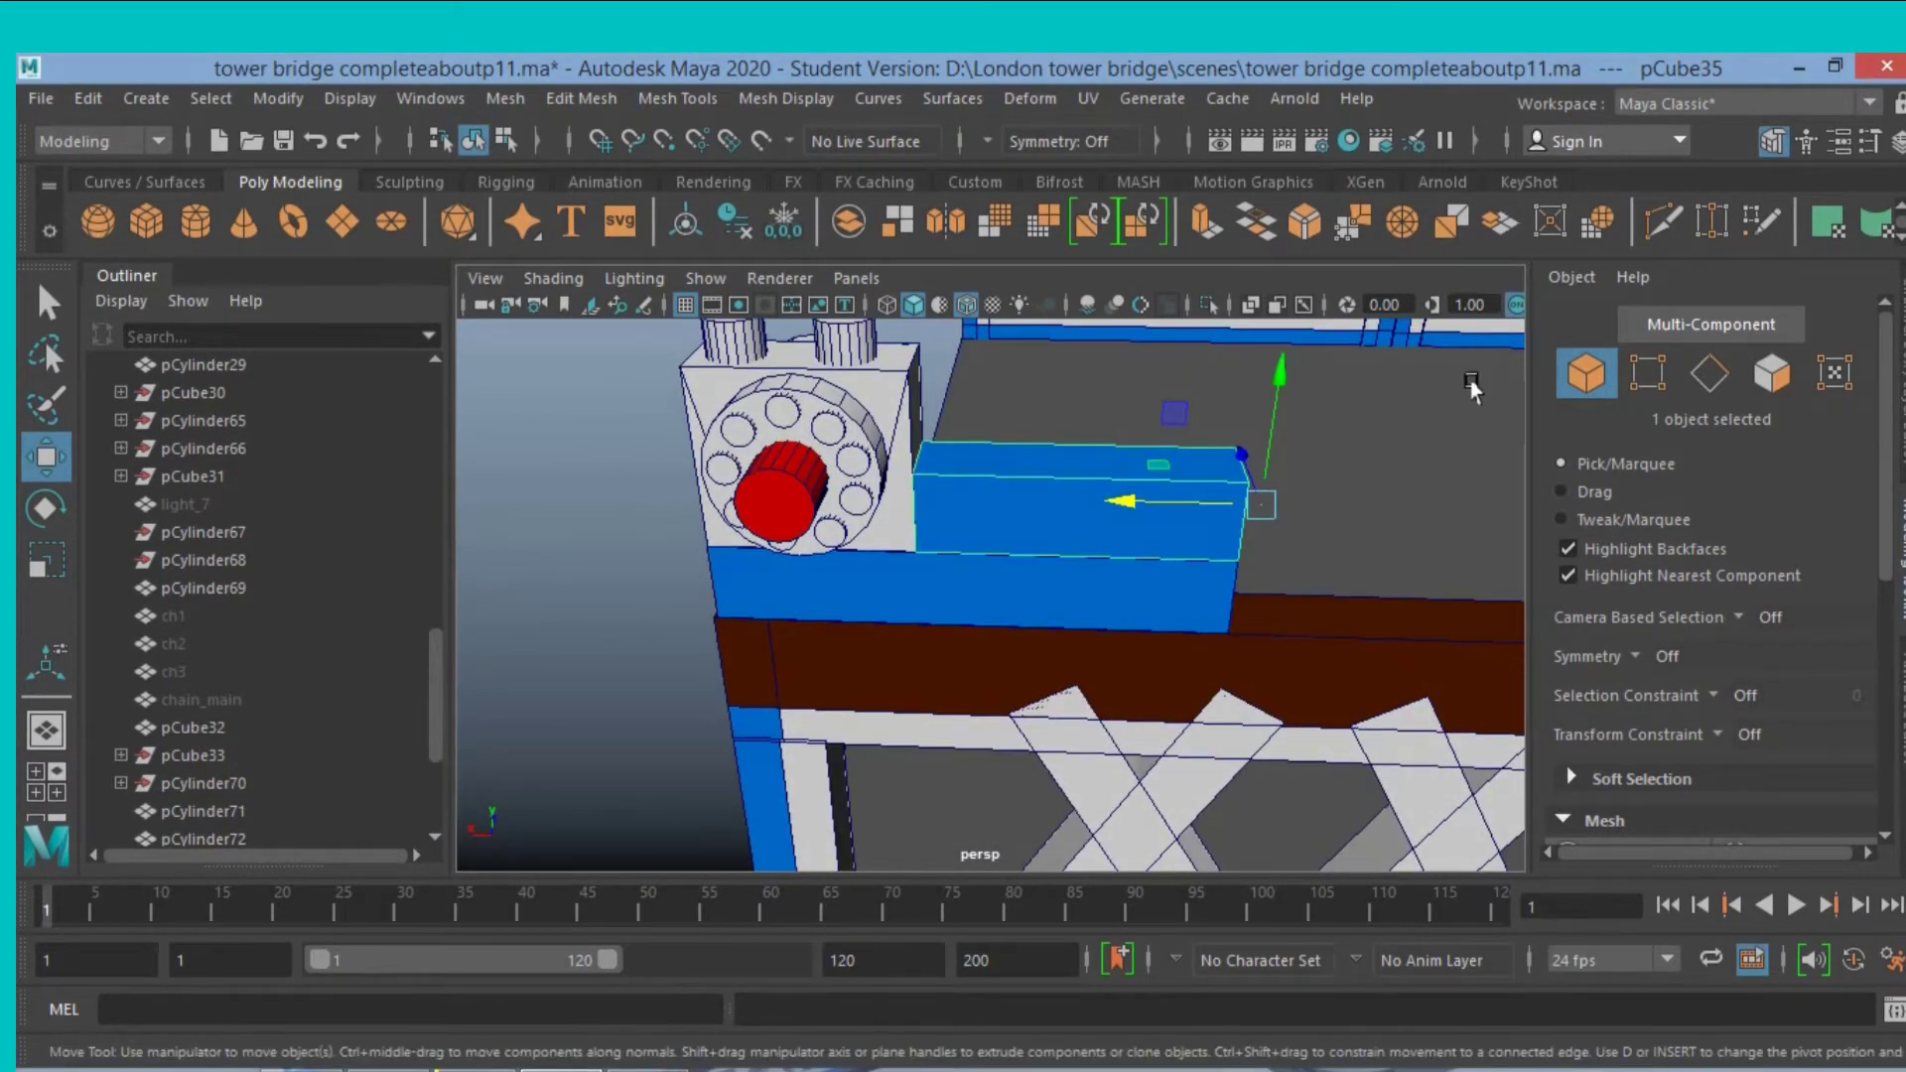
left_click_drag(1409, 407, 1376, 390, "alt")
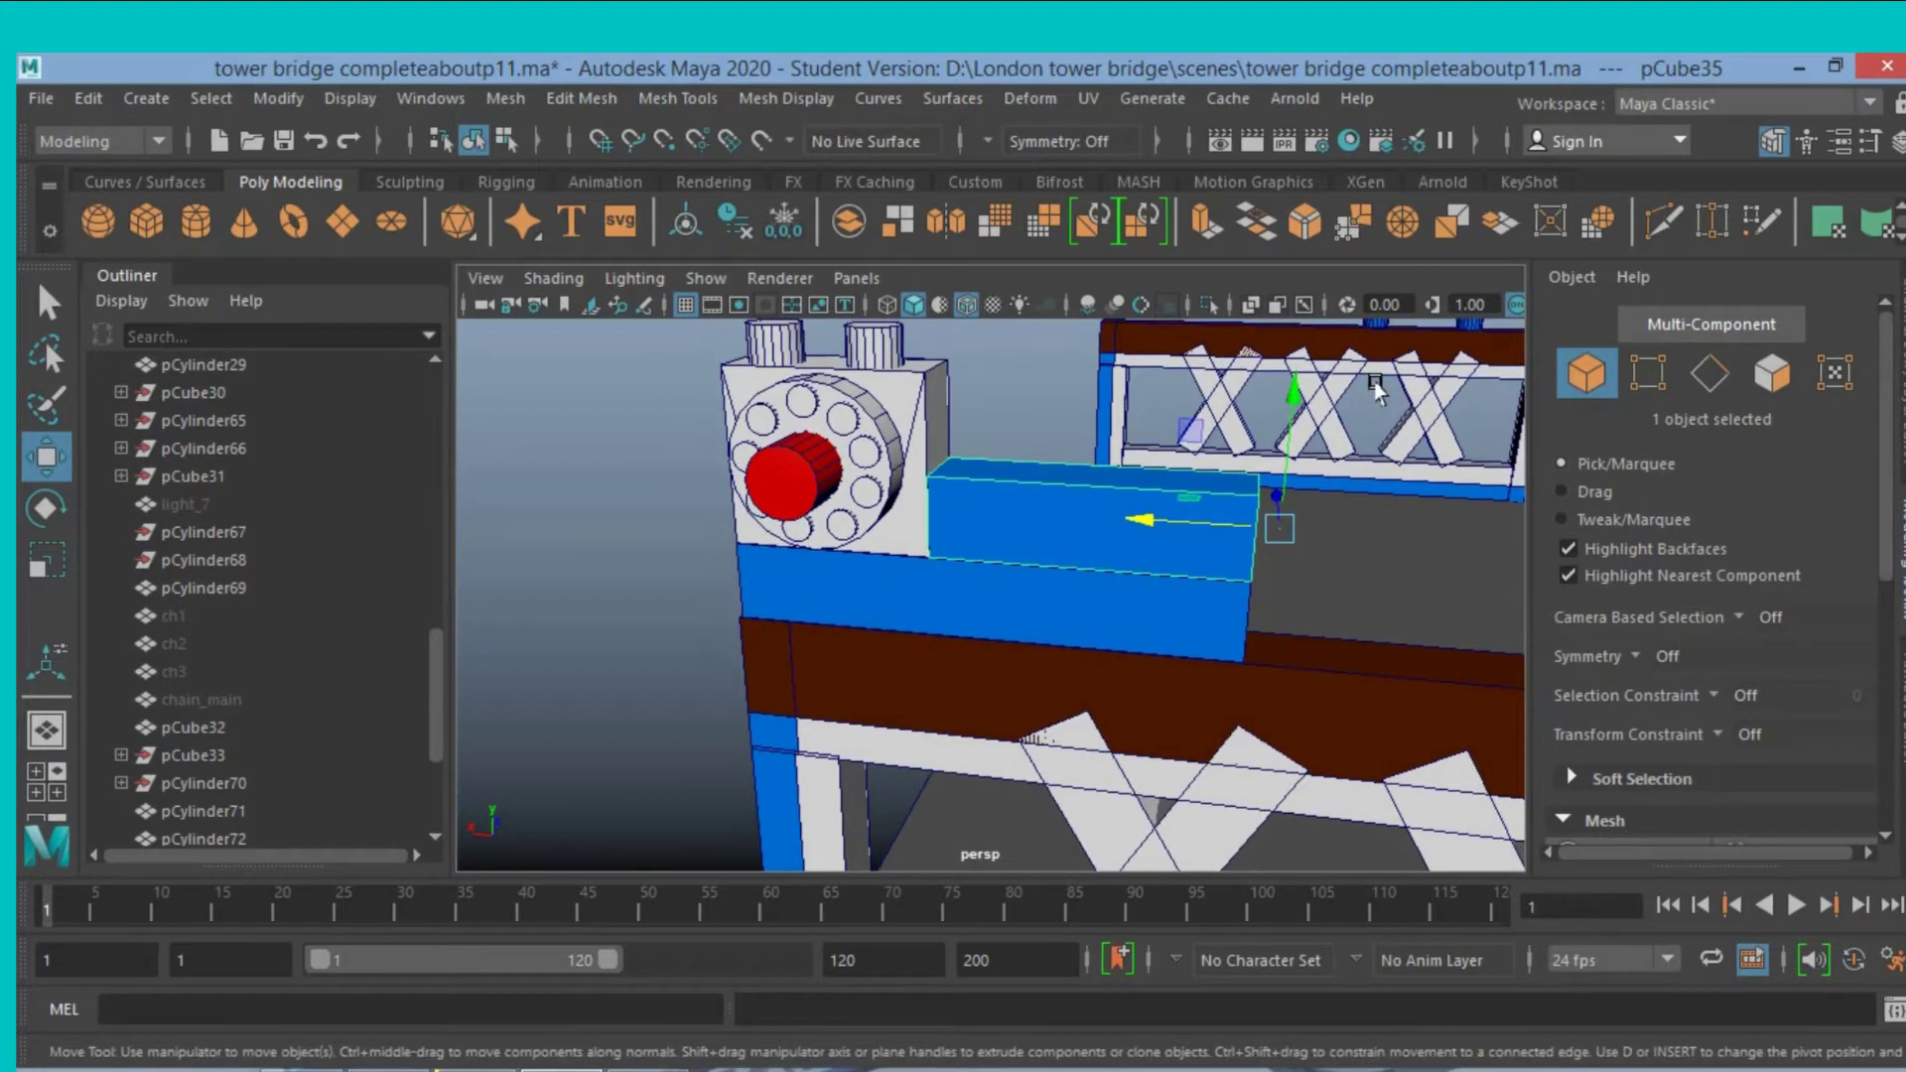
Duplicate the stacked beam and raise the new copy, pCube36, onto the top of the stack.
key("ctrl+d")
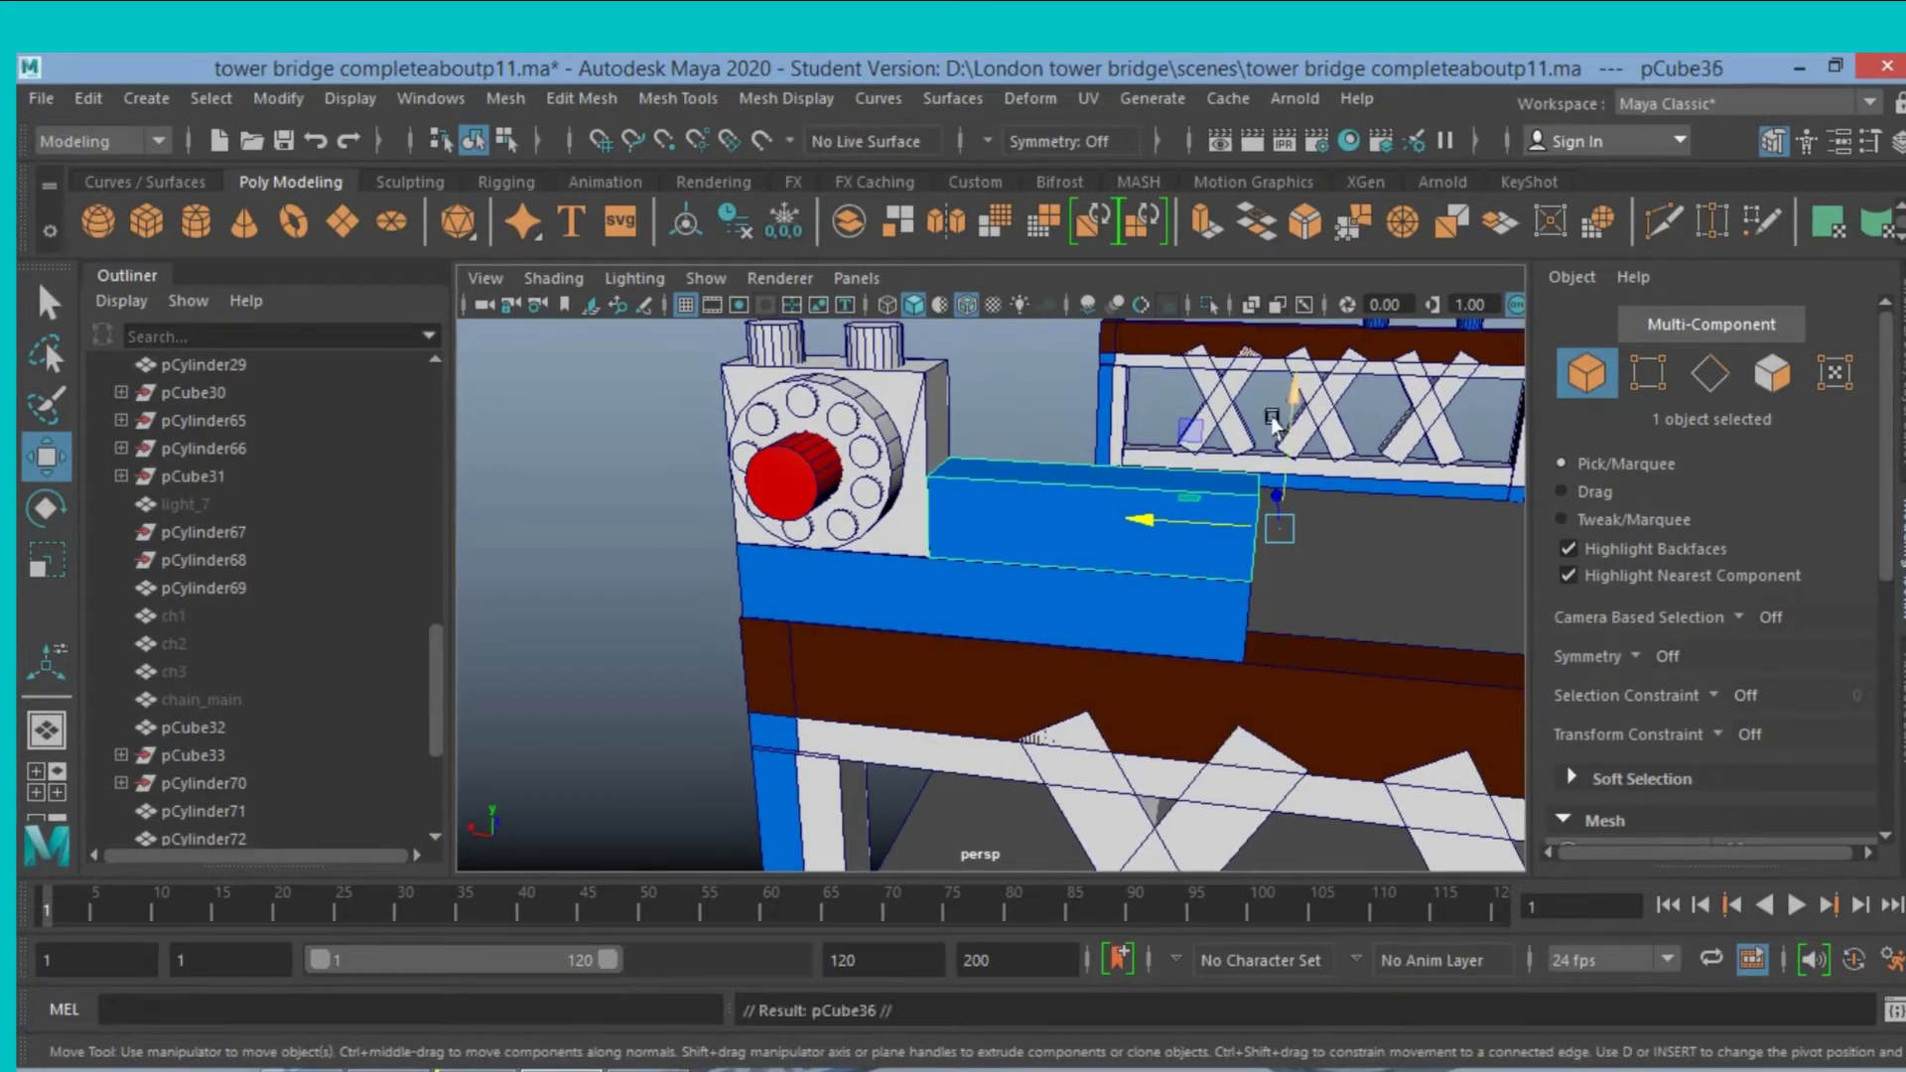
left_click_drag(1280, 415, 1259, 316)
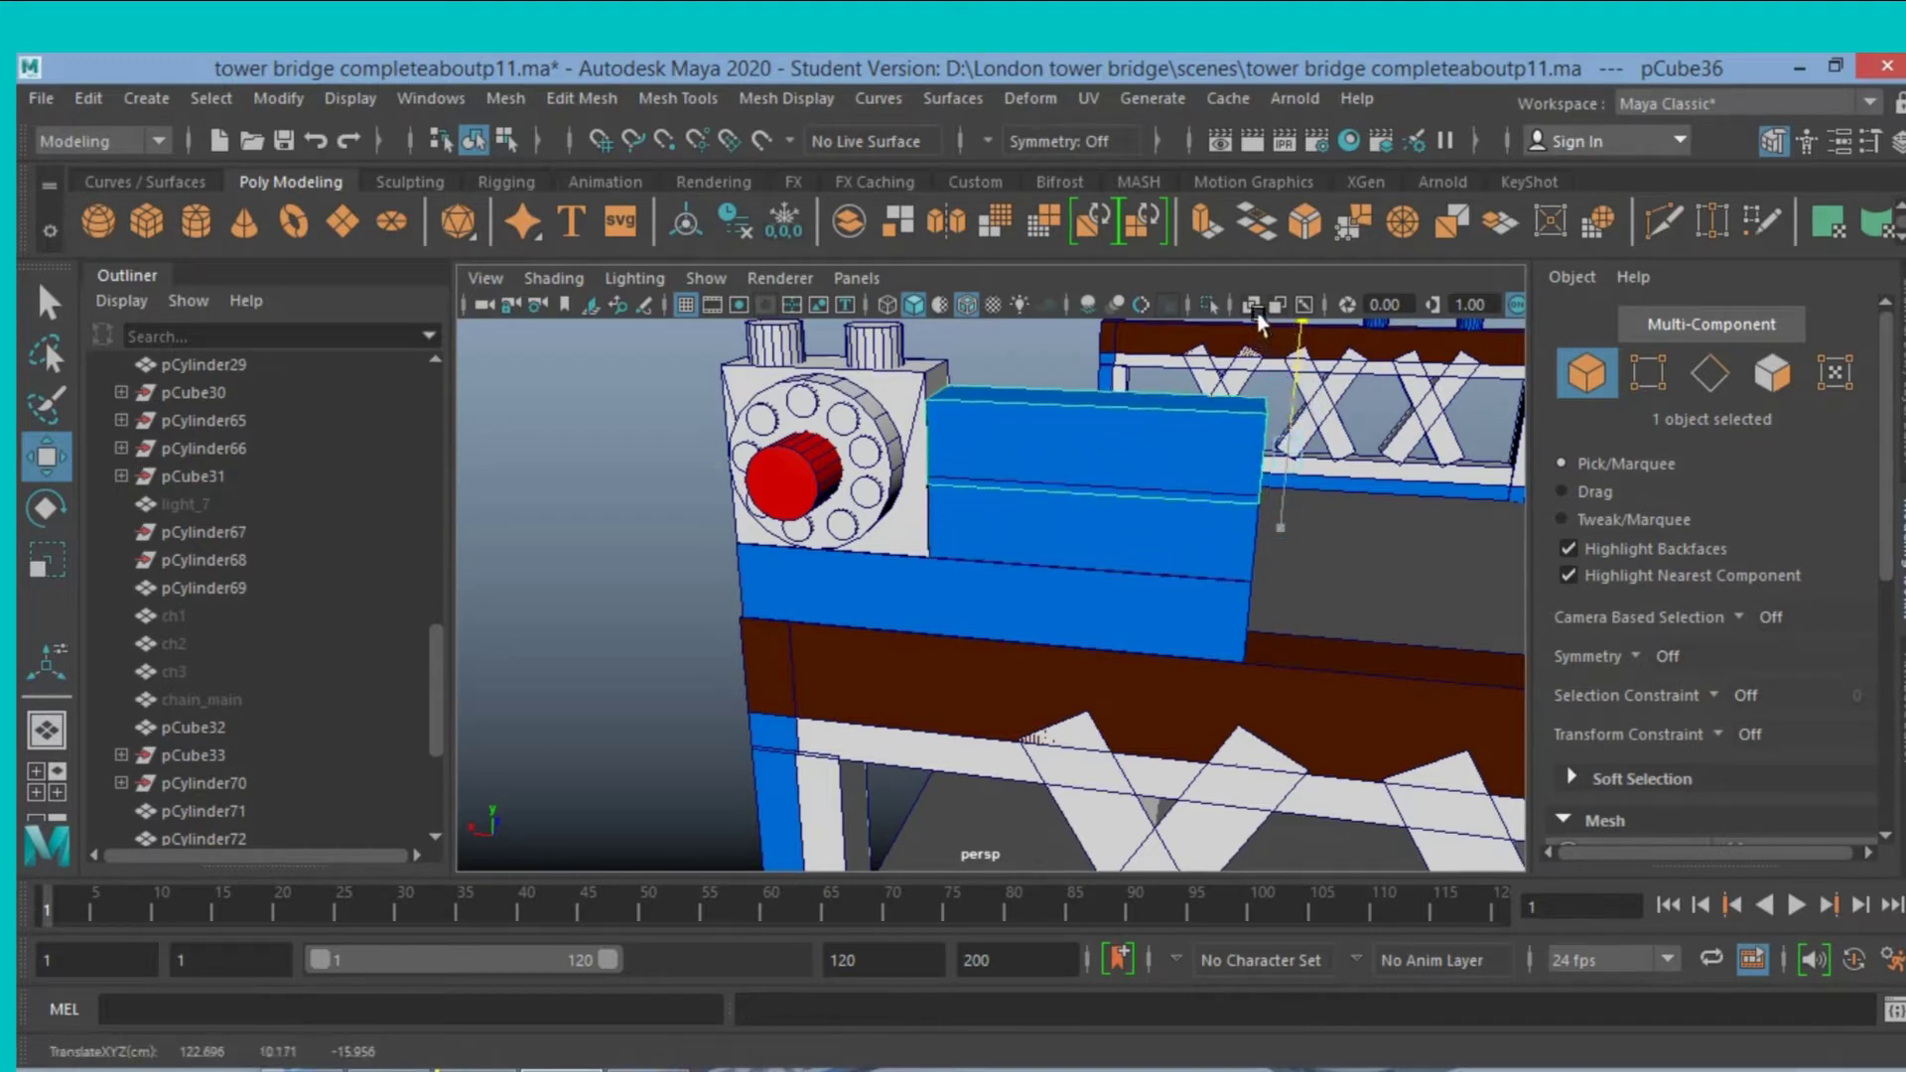
left_click_drag(1258, 316, 1258, 315)
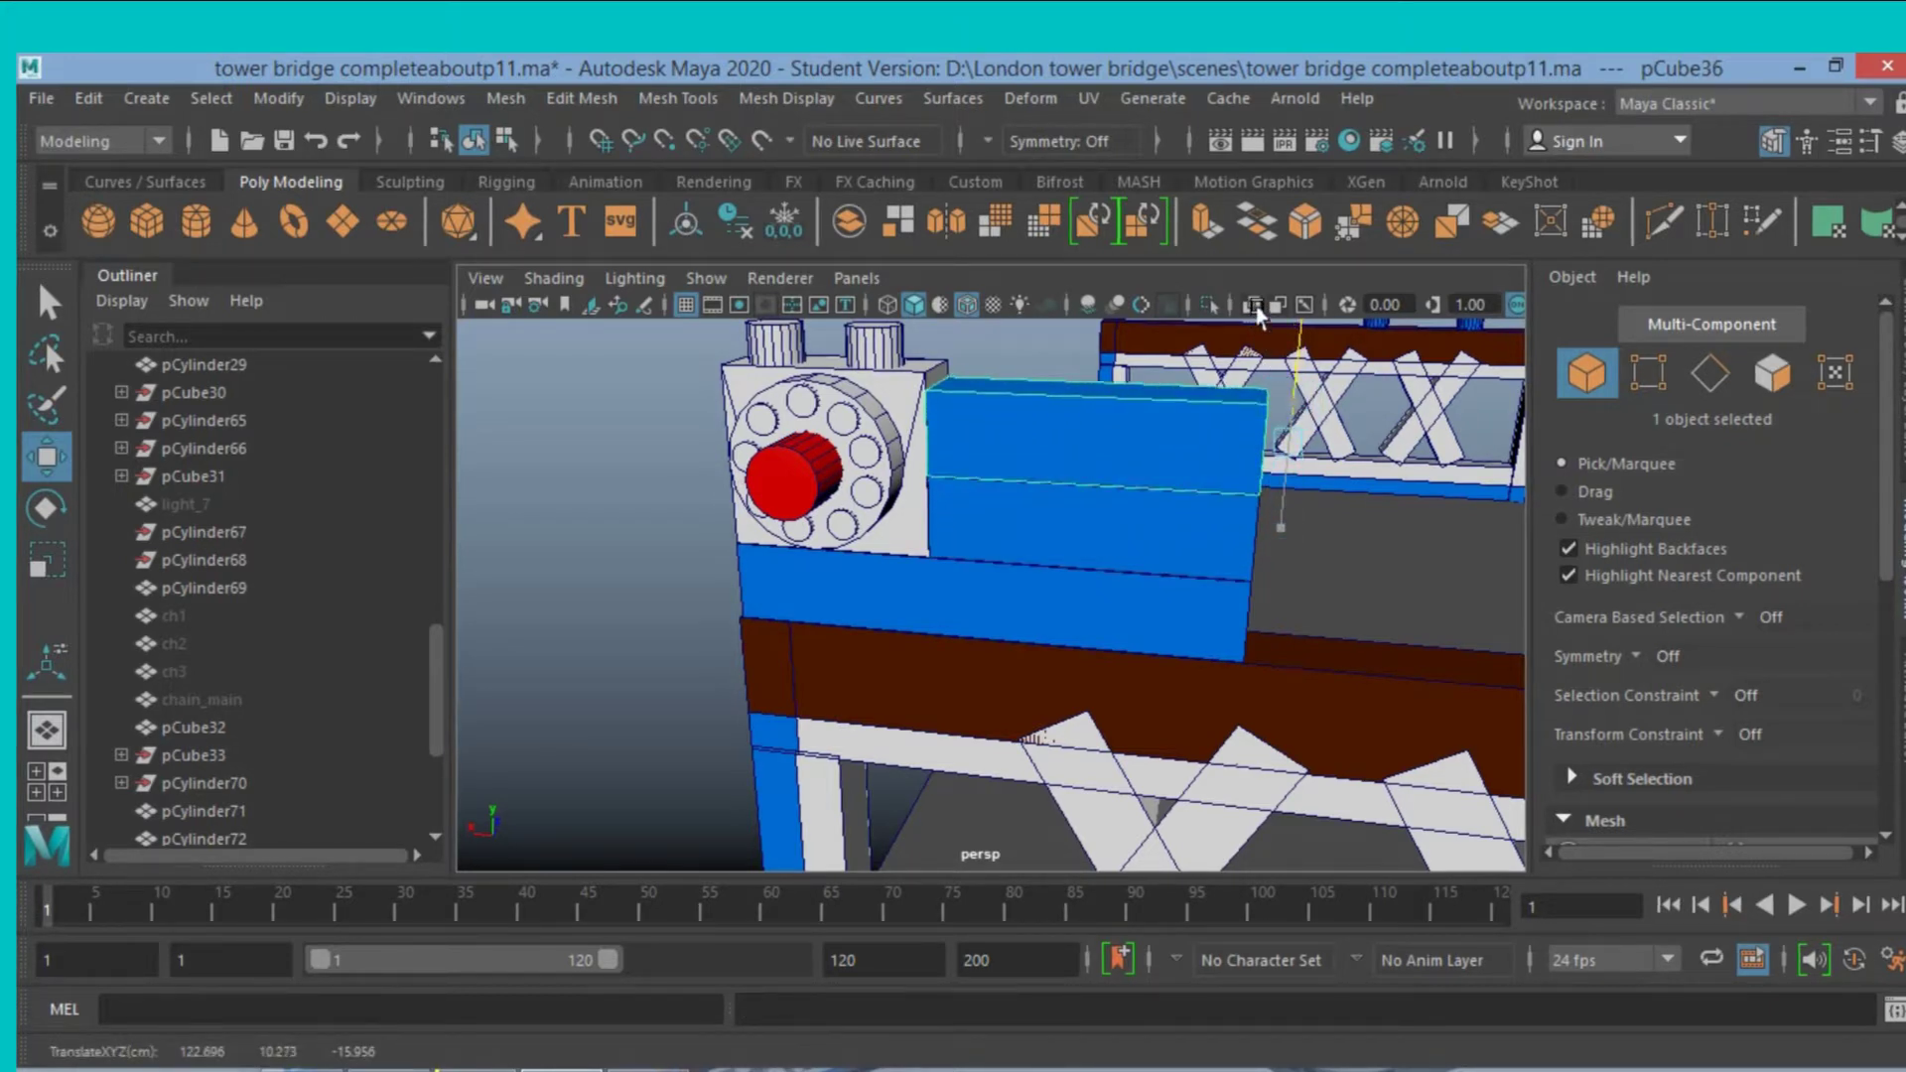
Shorten pCube36 by dragging its right-end vertices left toward the lever housing.
left_click(1646, 374)
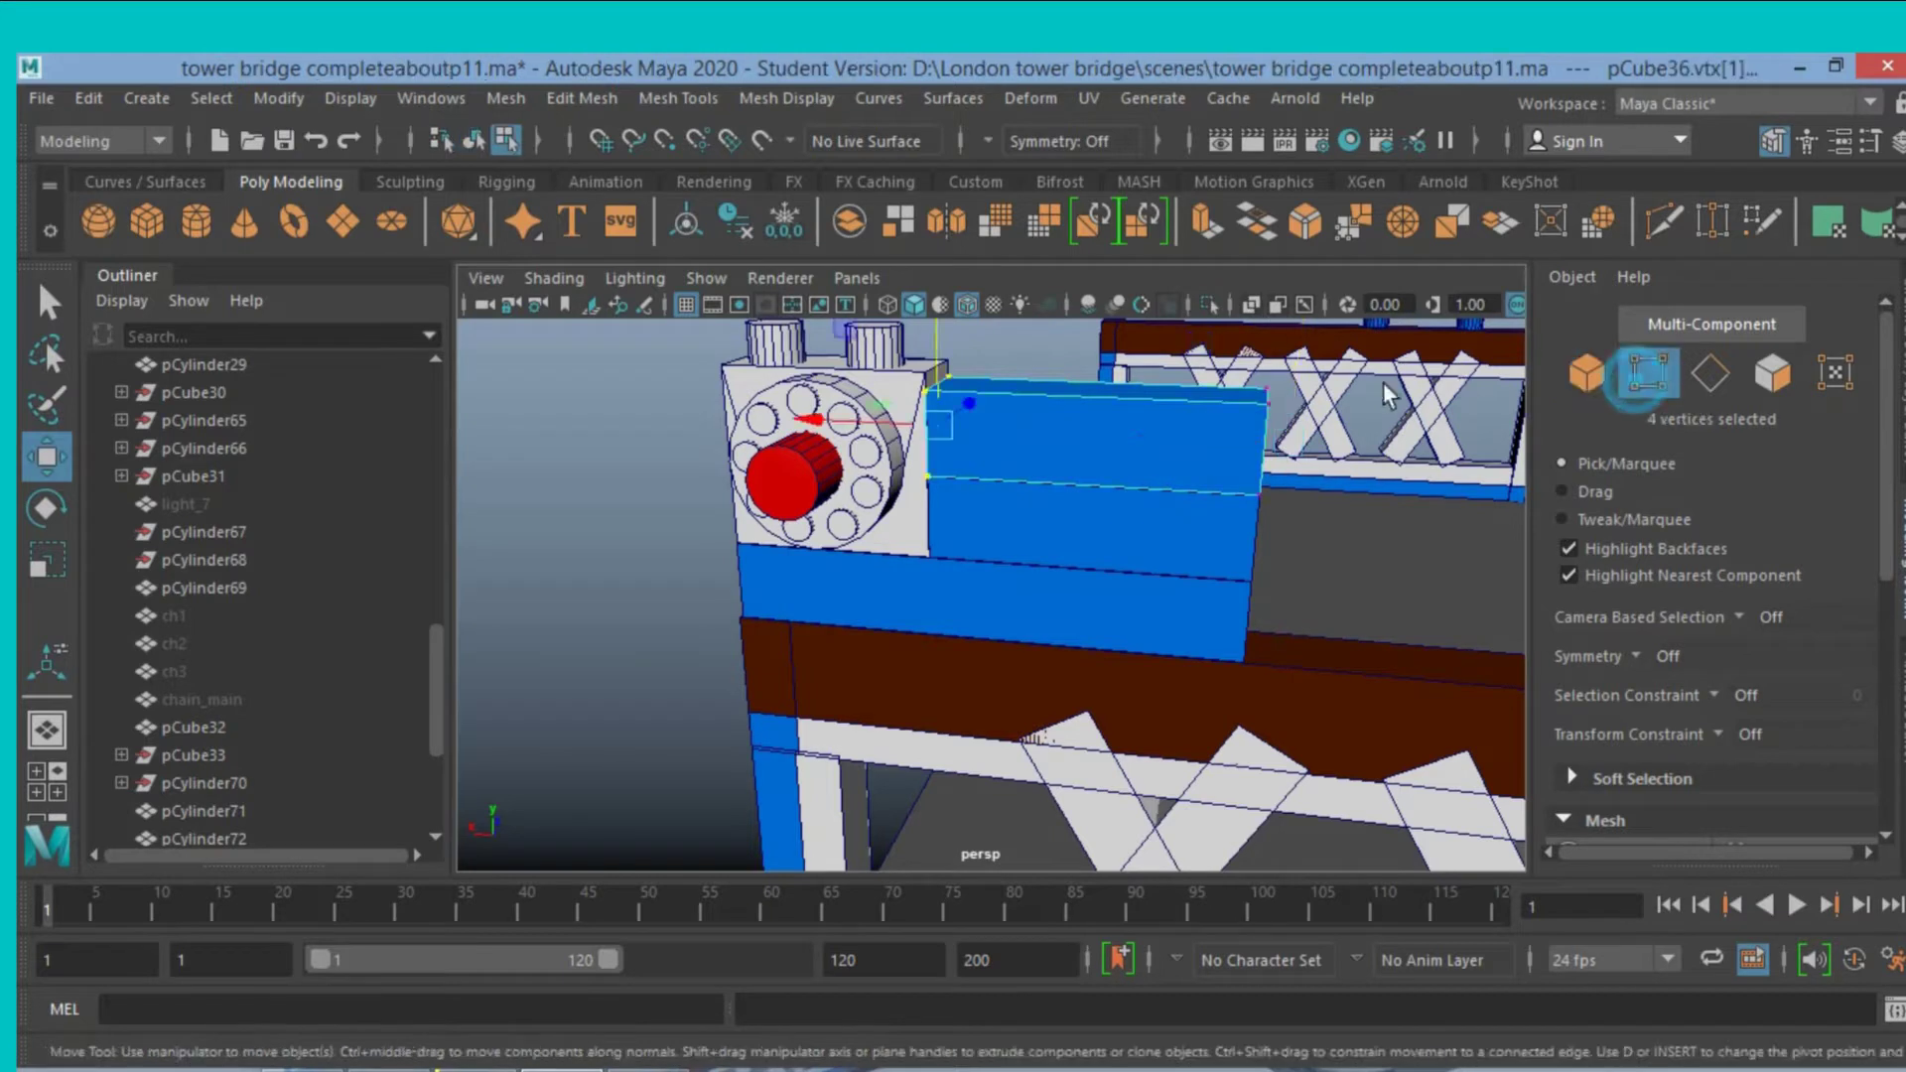
left_click_drag(1188, 360, 1314, 509)
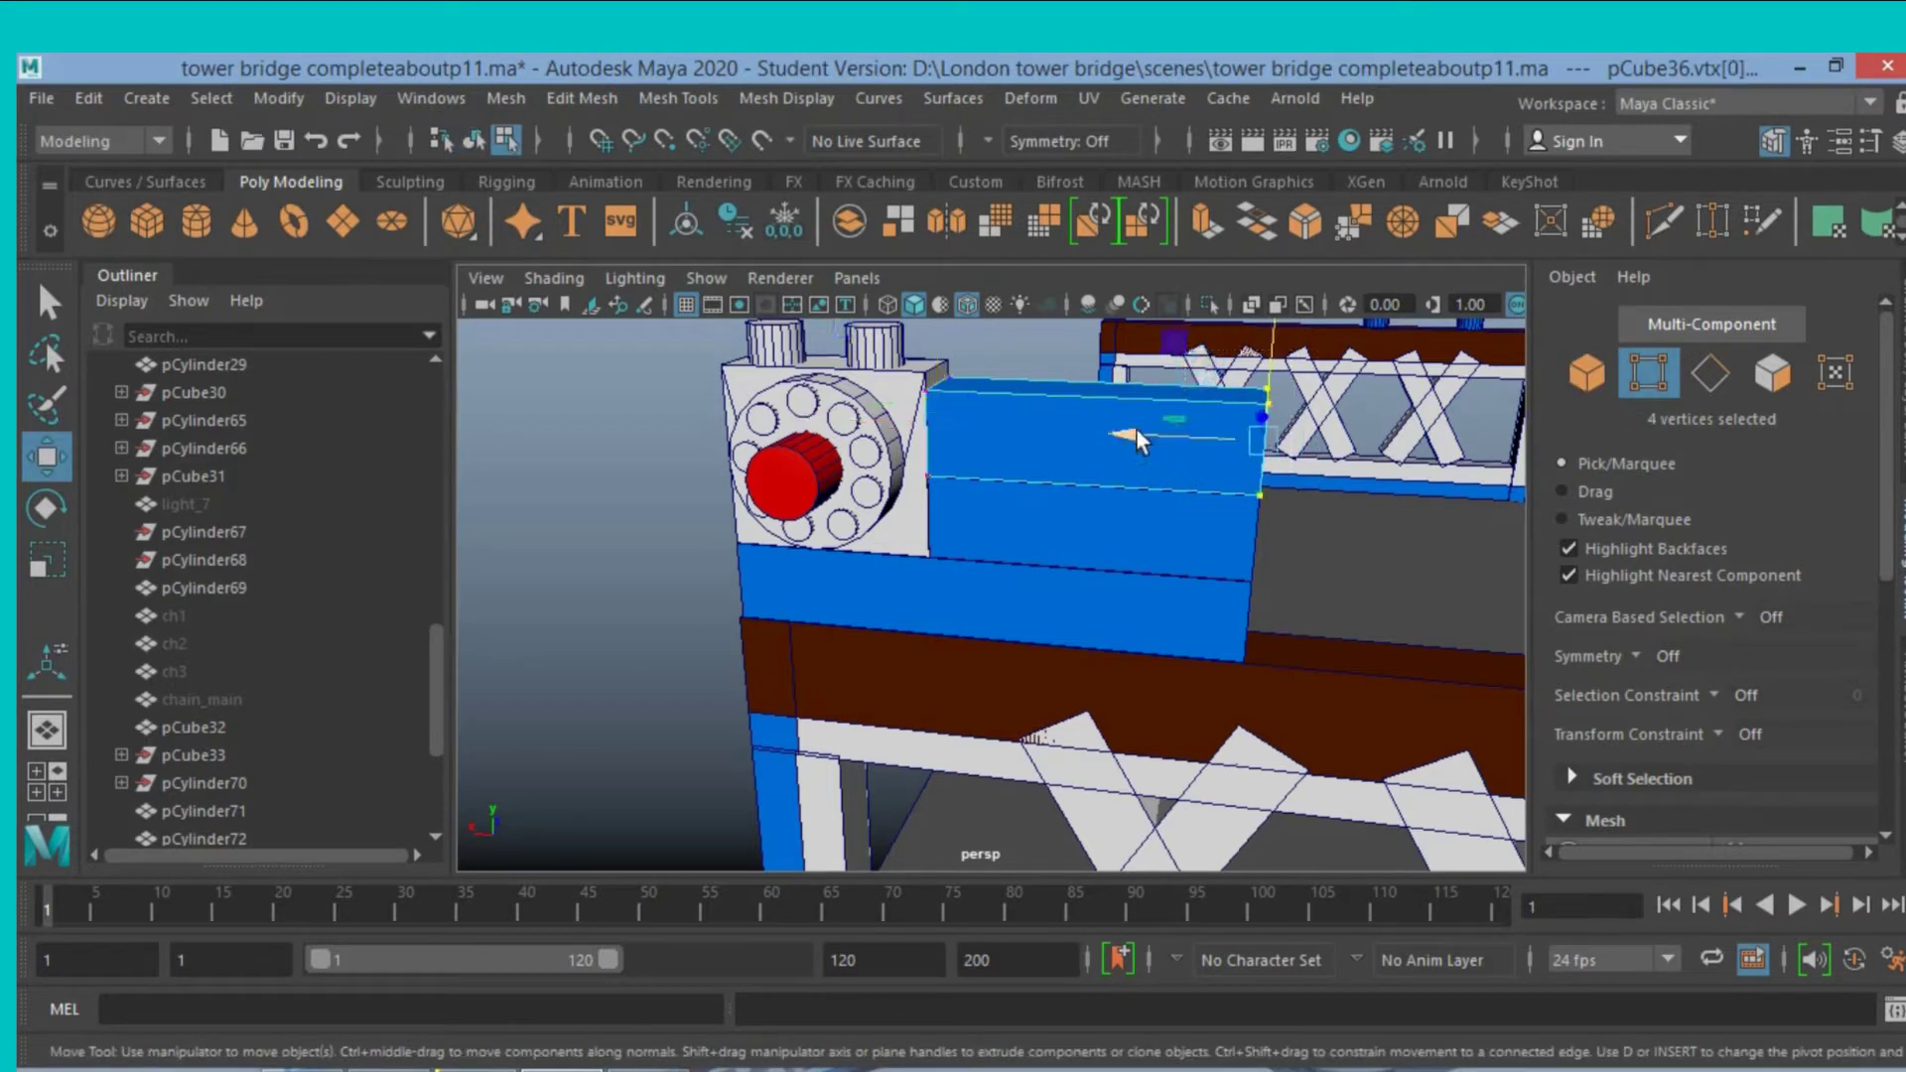
left_click_drag(1136, 432, 920, 428)
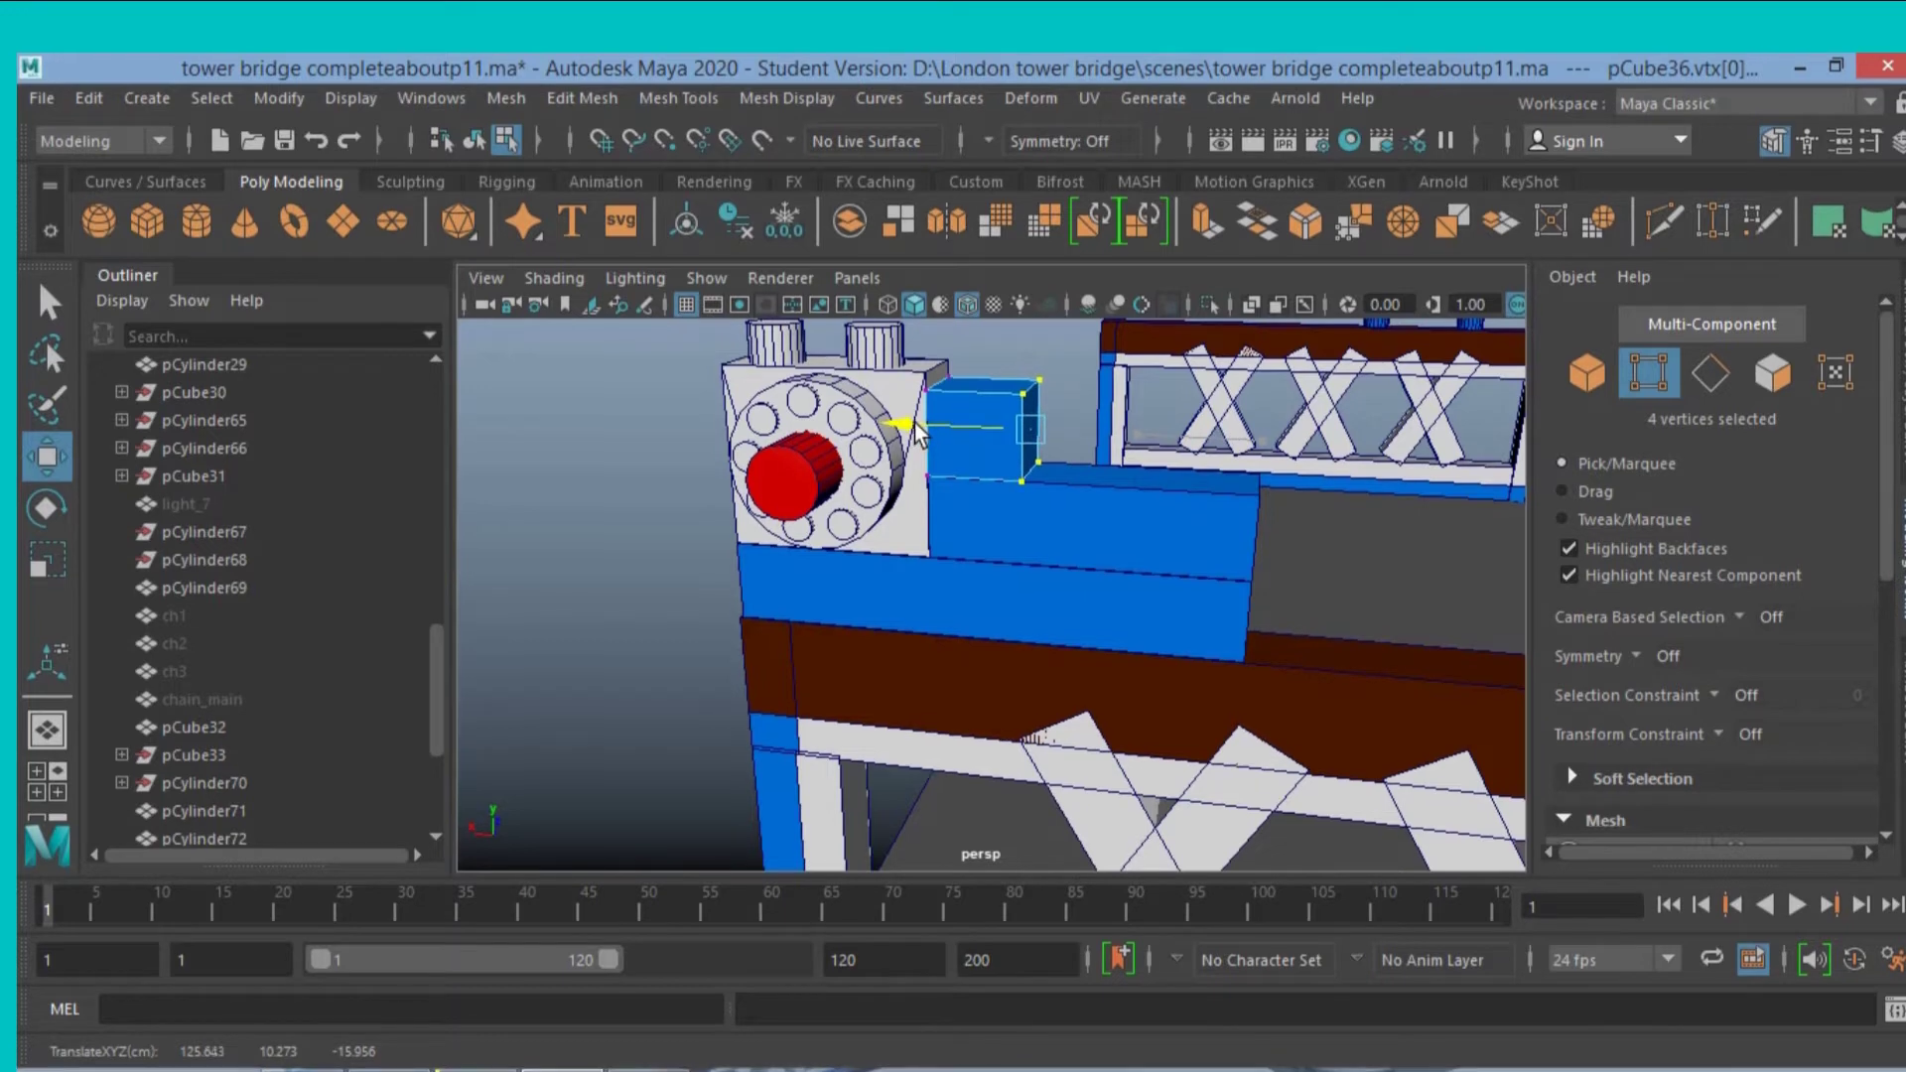
left_click_drag(919, 421, 1028, 449)
Lengthen the bottom beam pCube32 by dragging its right-end vertices further right.
left_click(1206, 622)
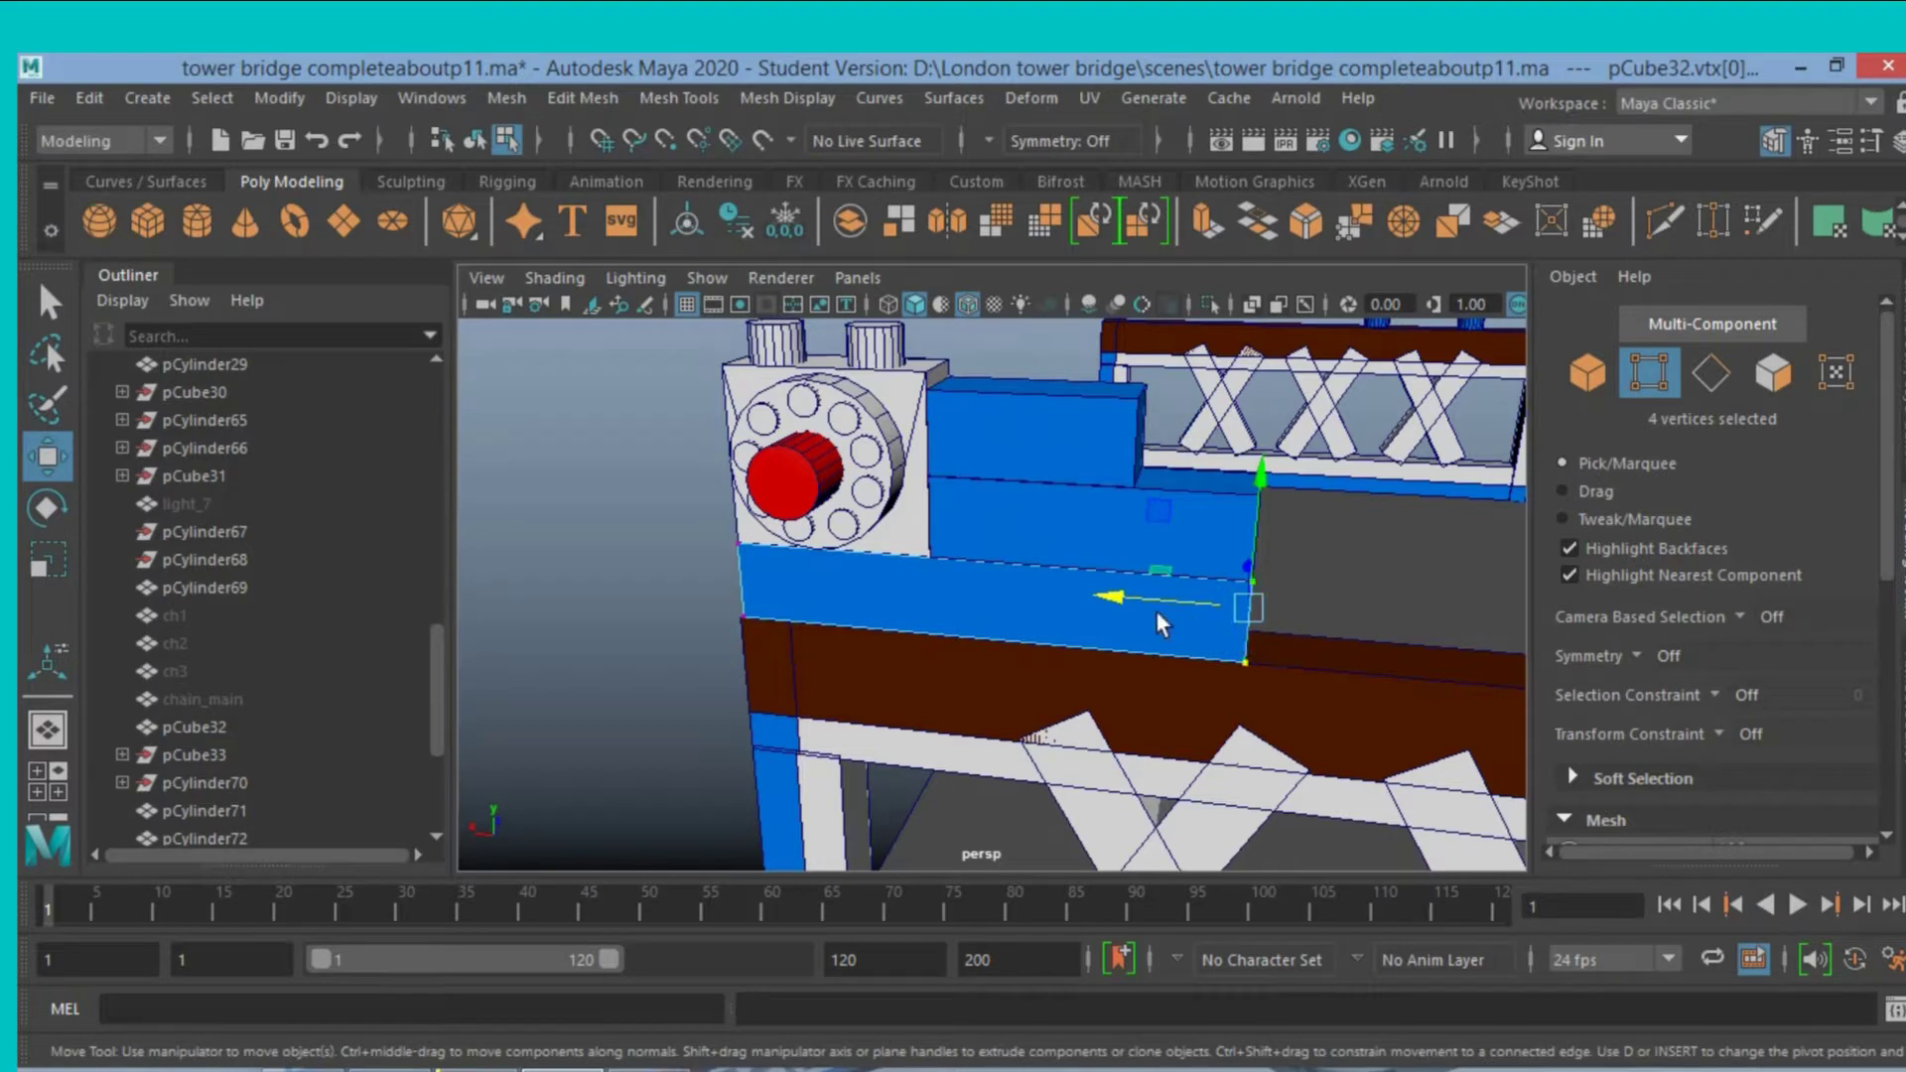
left_click_drag(1110, 603, 1275, 628)
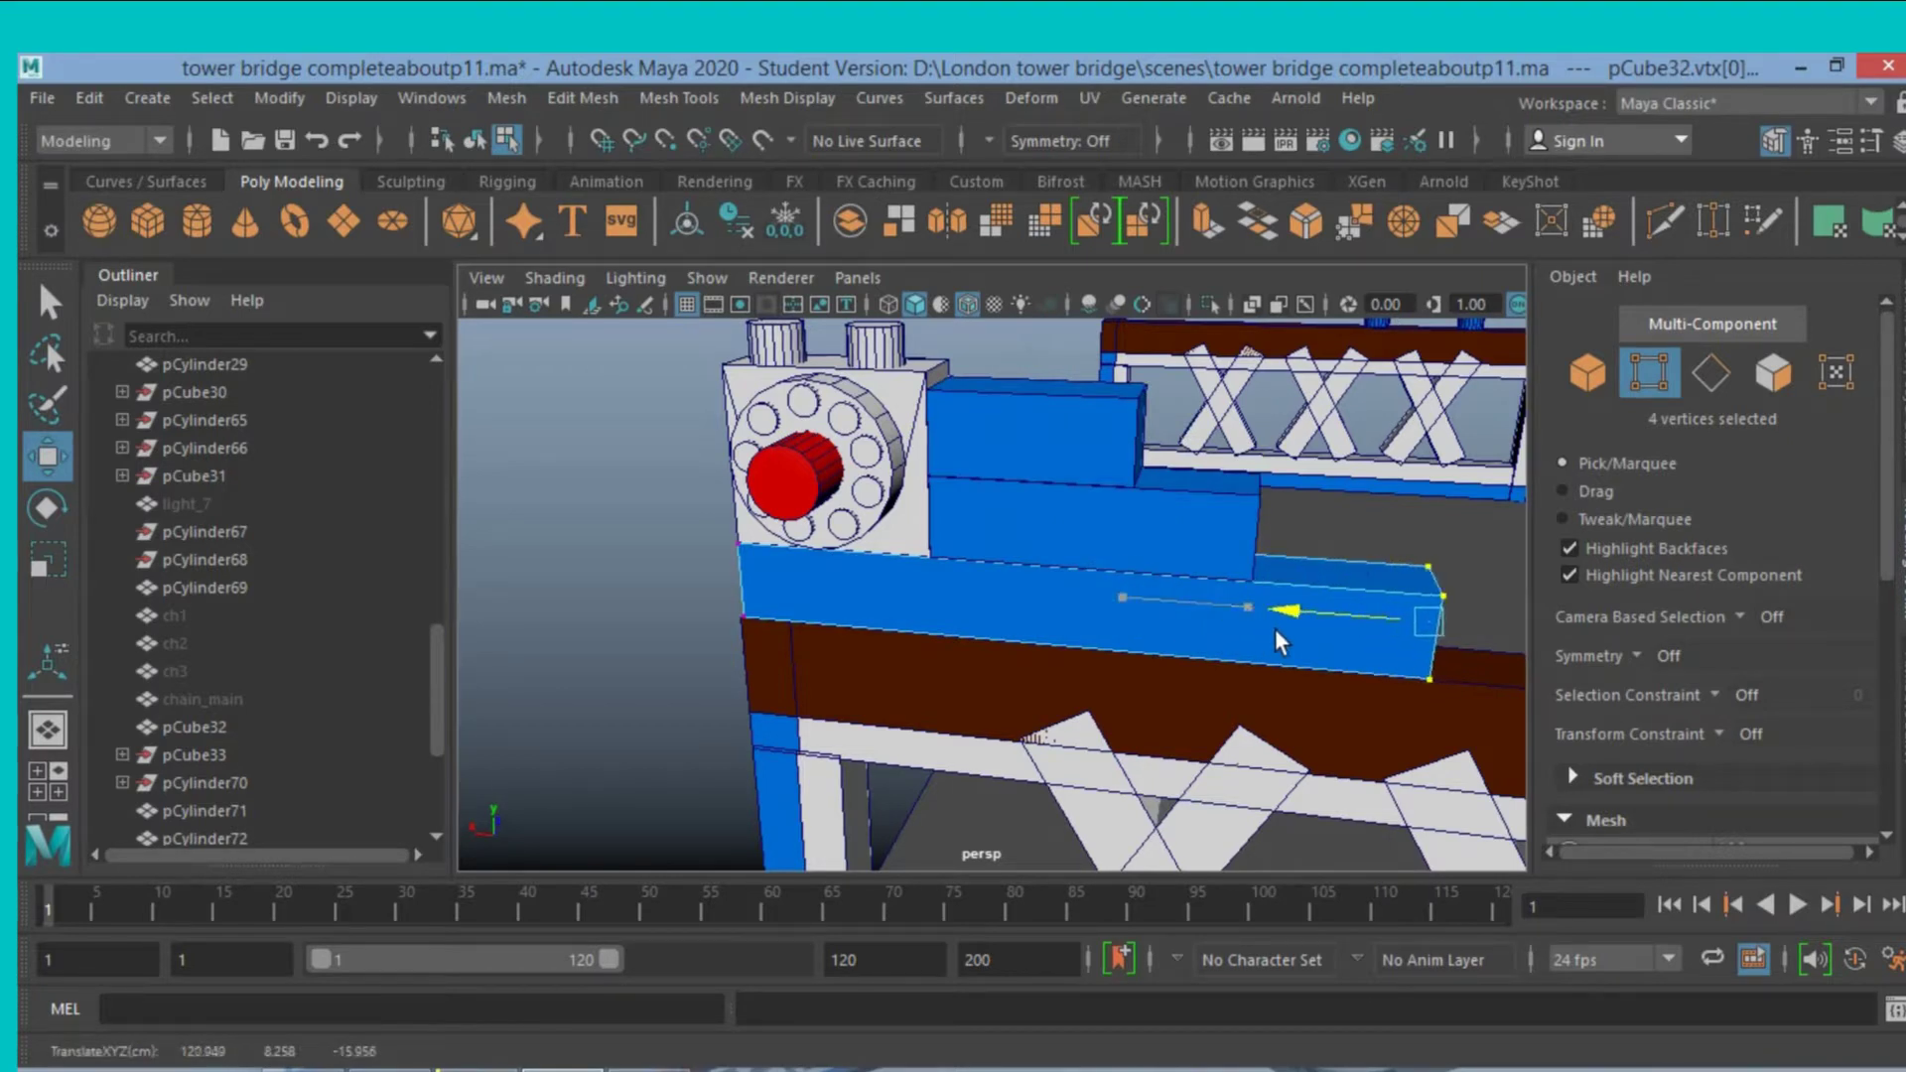
scroll(1274, 629, "down", 1)
scroll(1274, 635, "down", 2)
left_click_drag(1114, 609, 1137, 615)
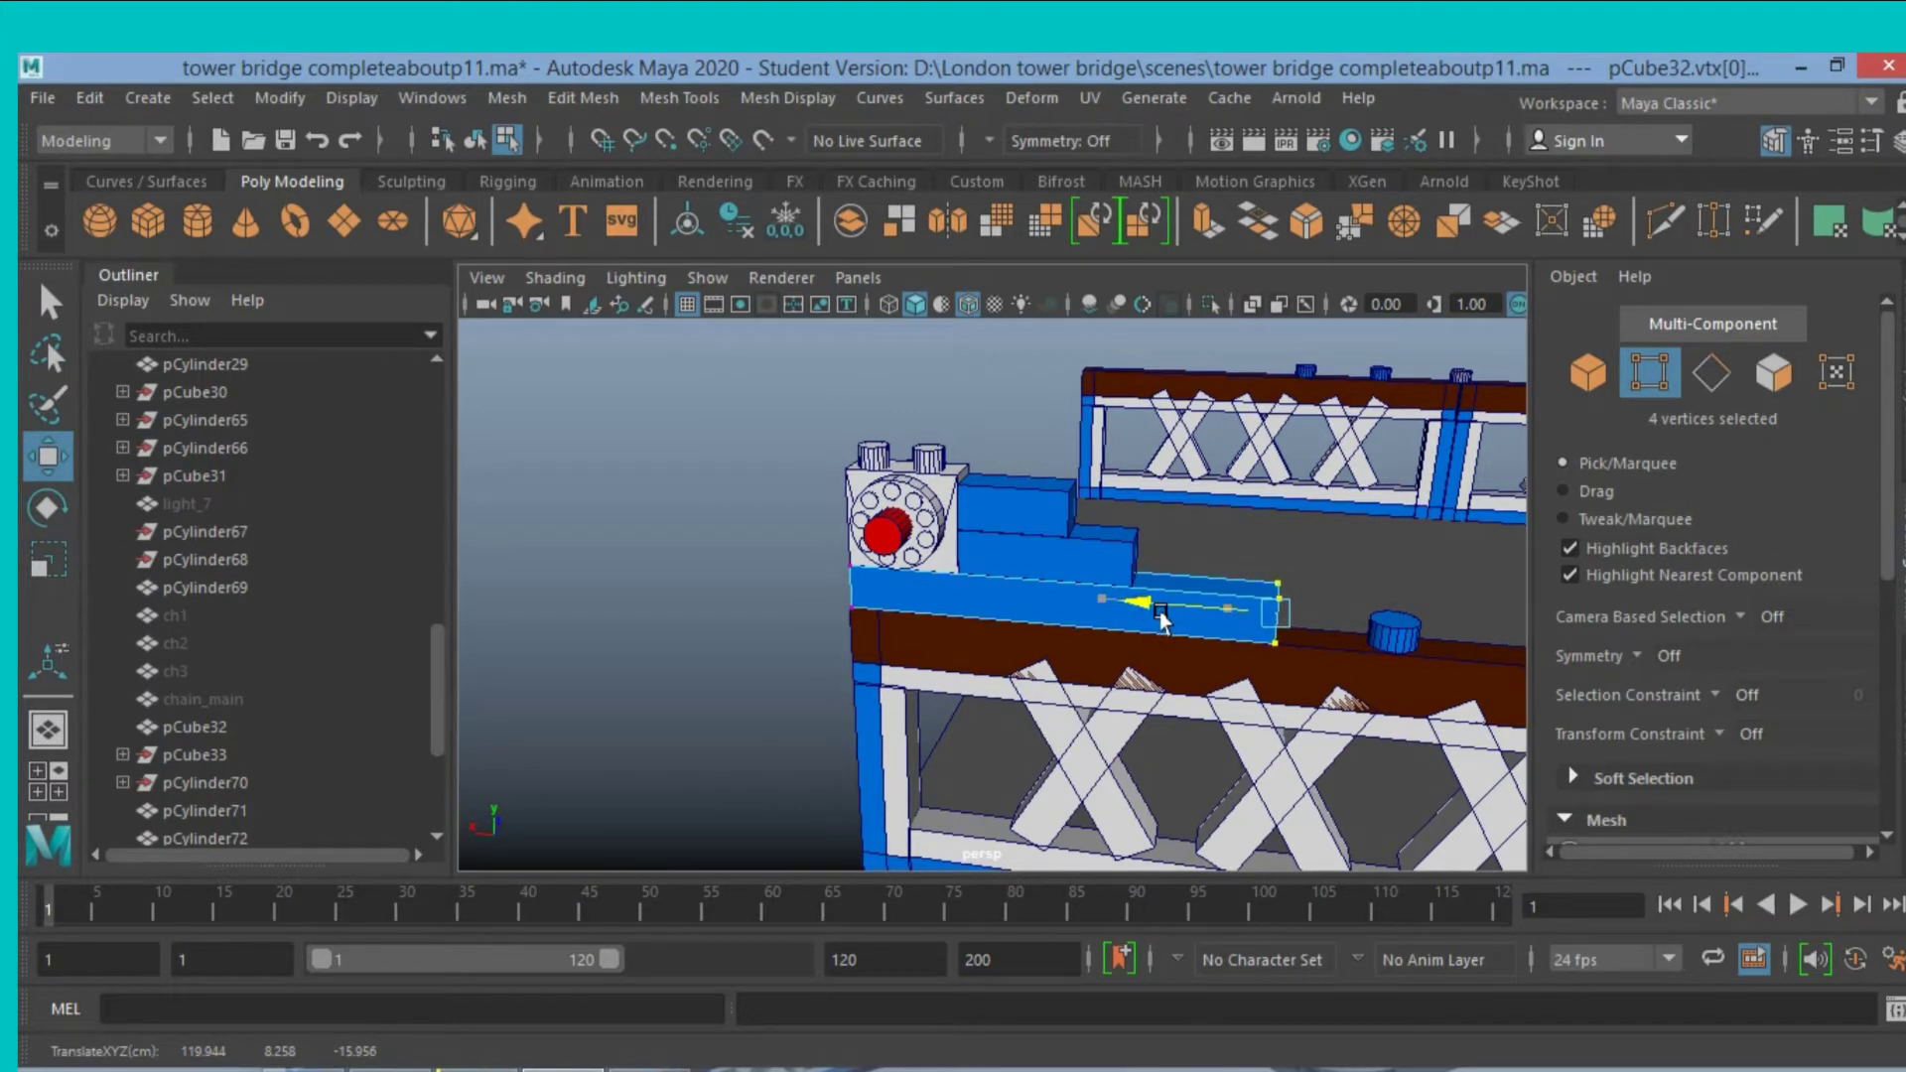
Lengthen the middle block pCube35 to the right so it overhangs the top block.
left_click_drag(1160, 611, 1109, 573, "alt")
left_click(1085, 549)
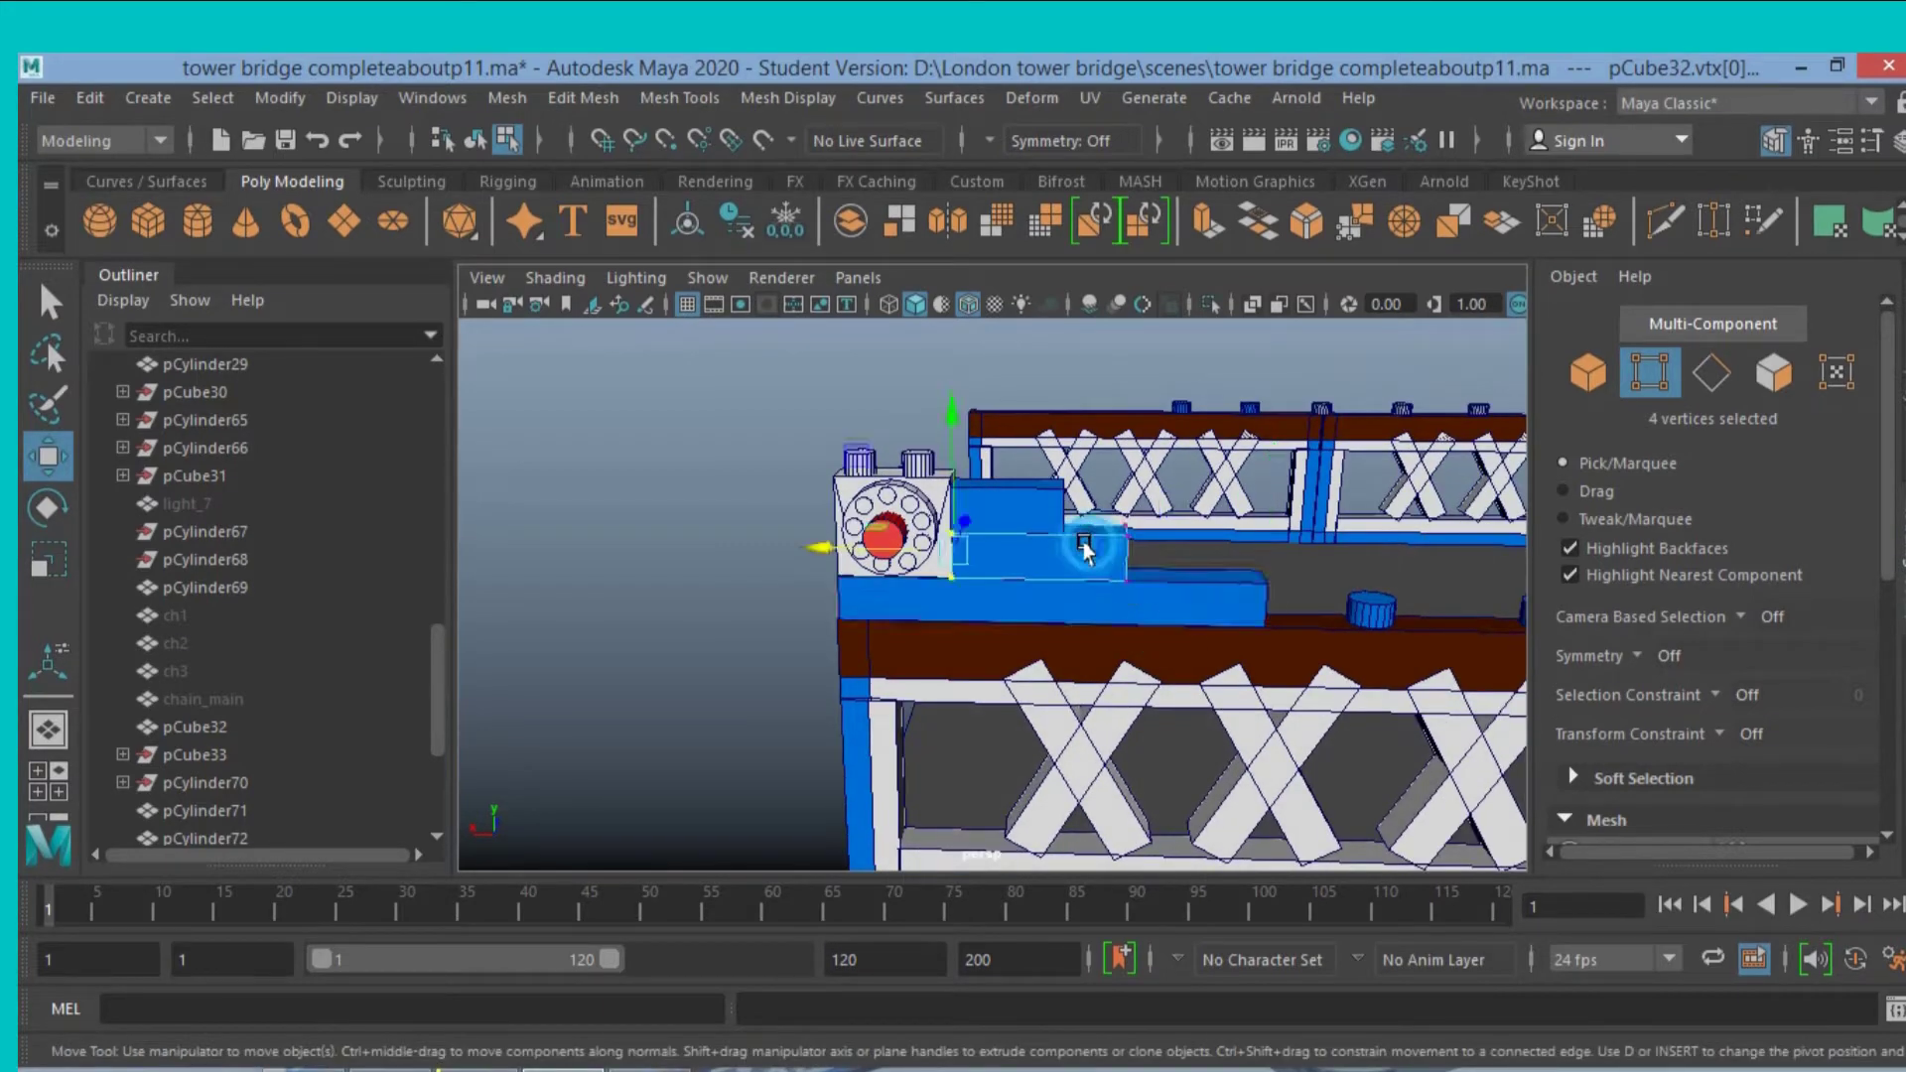
left_click_drag(1111, 511, 1181, 595)
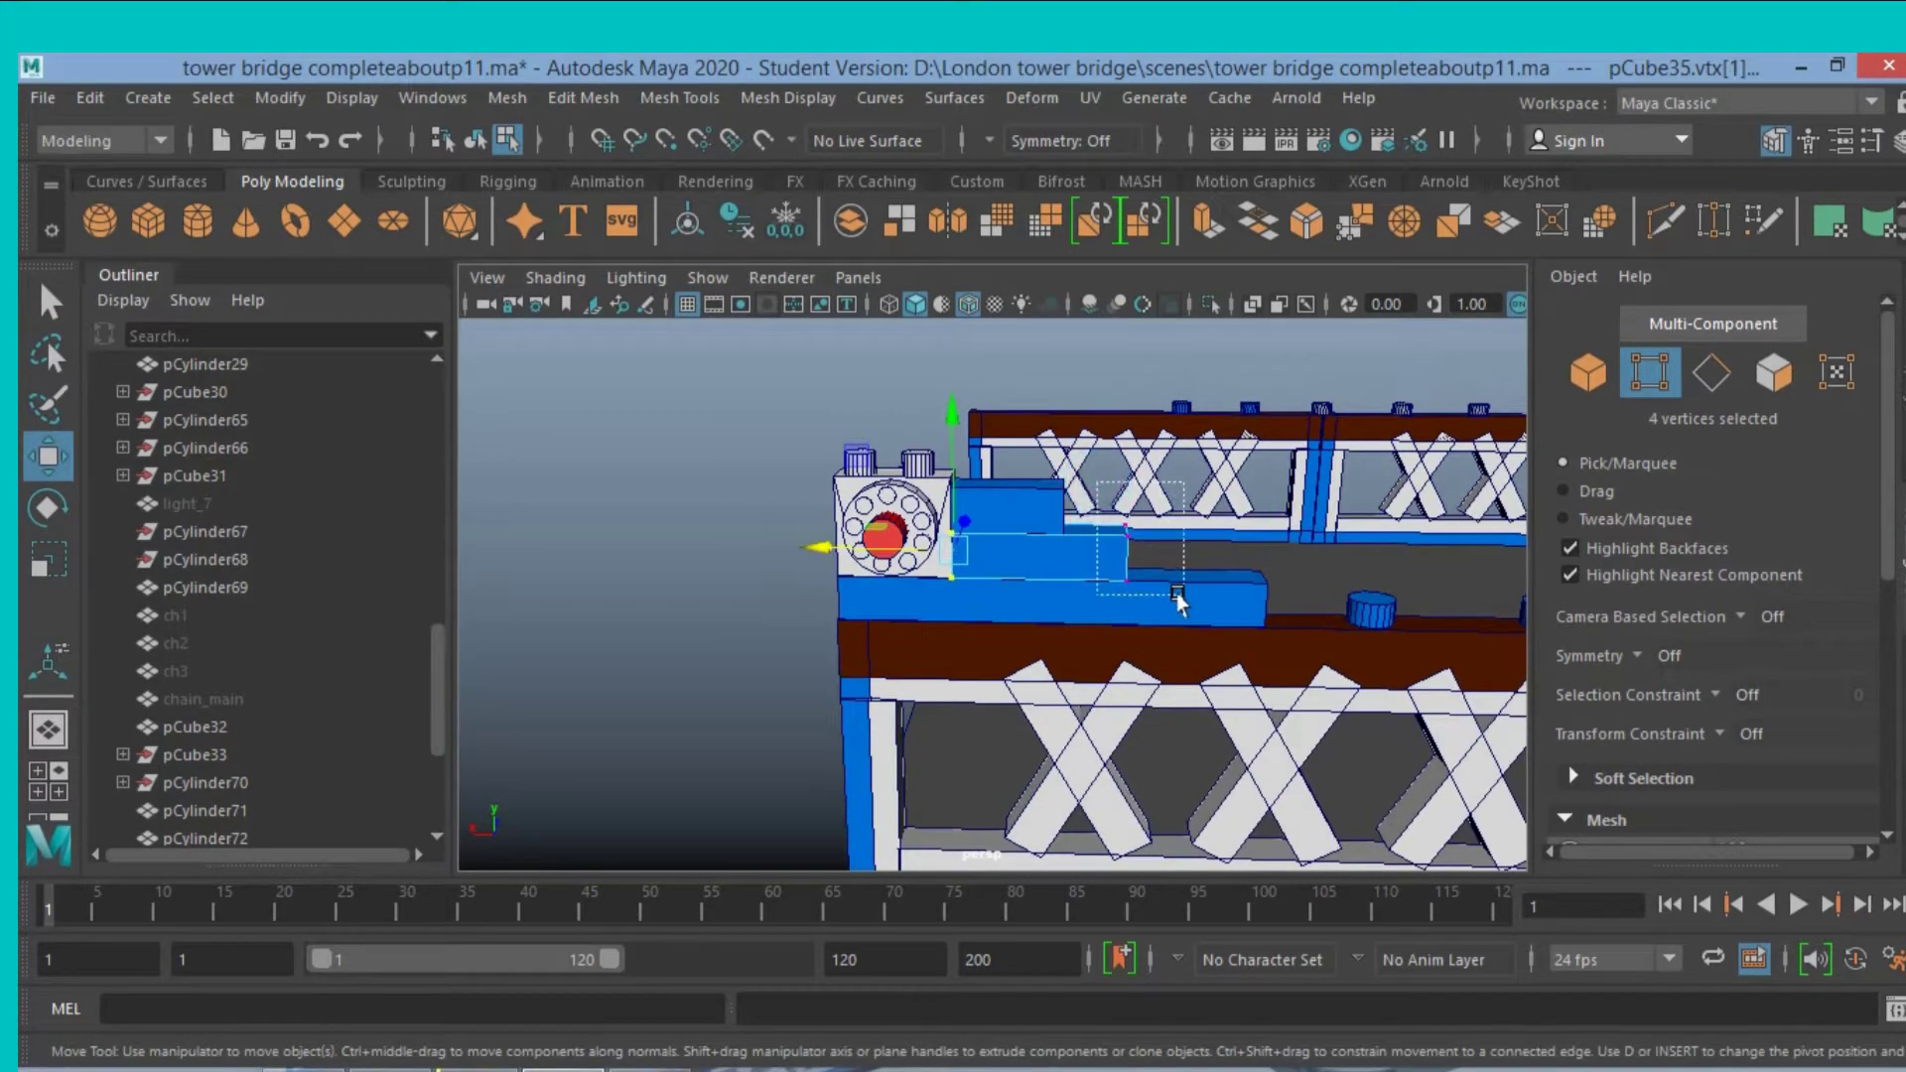
left_click_drag(1052, 552, 1082, 561)
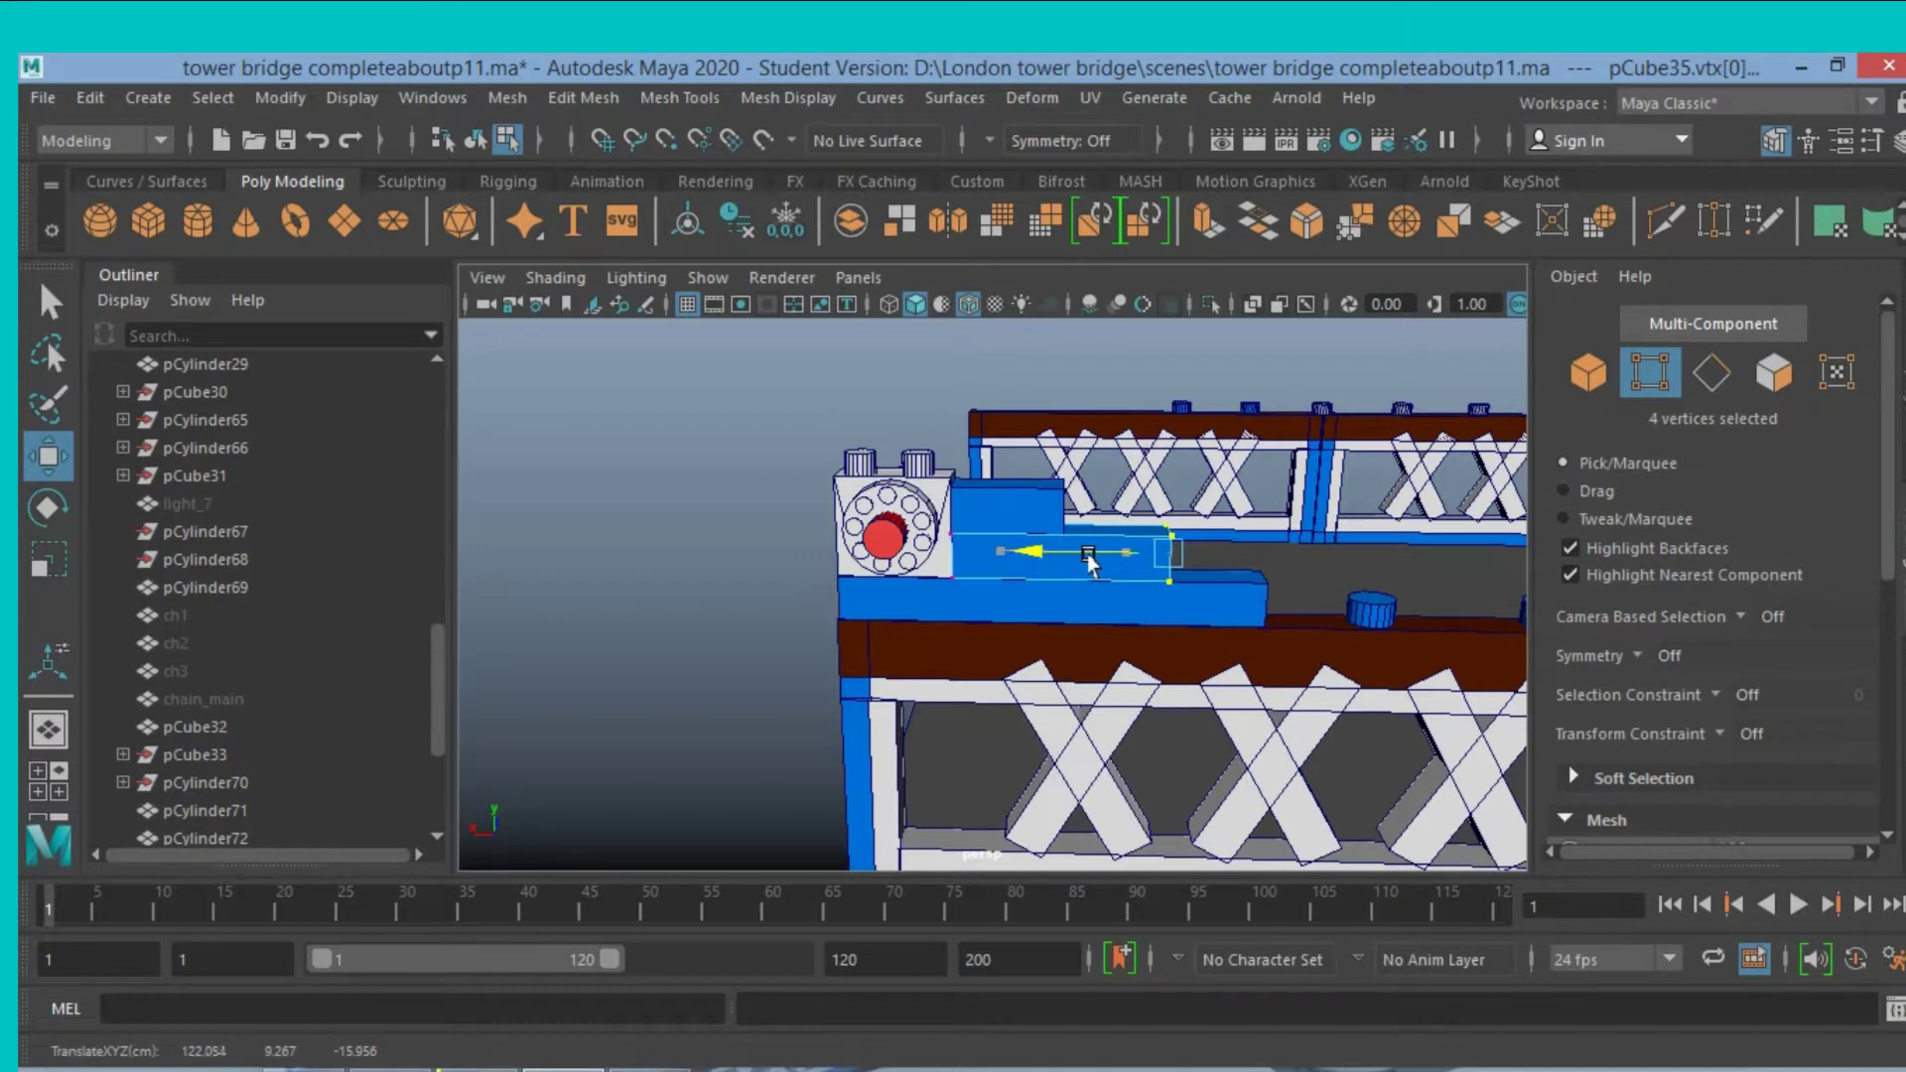
mouse_move(1087, 467)
left_mouse_down()
mouse_move(1043, 502)
mouse_move(1098, 540)
mouse_move(1081, 540)
mouse_move(1221, 528)
mouse_move(1077, 568)
mouse_move(1186, 571)
mouse_move(1151, 553)
left_mouse_up()
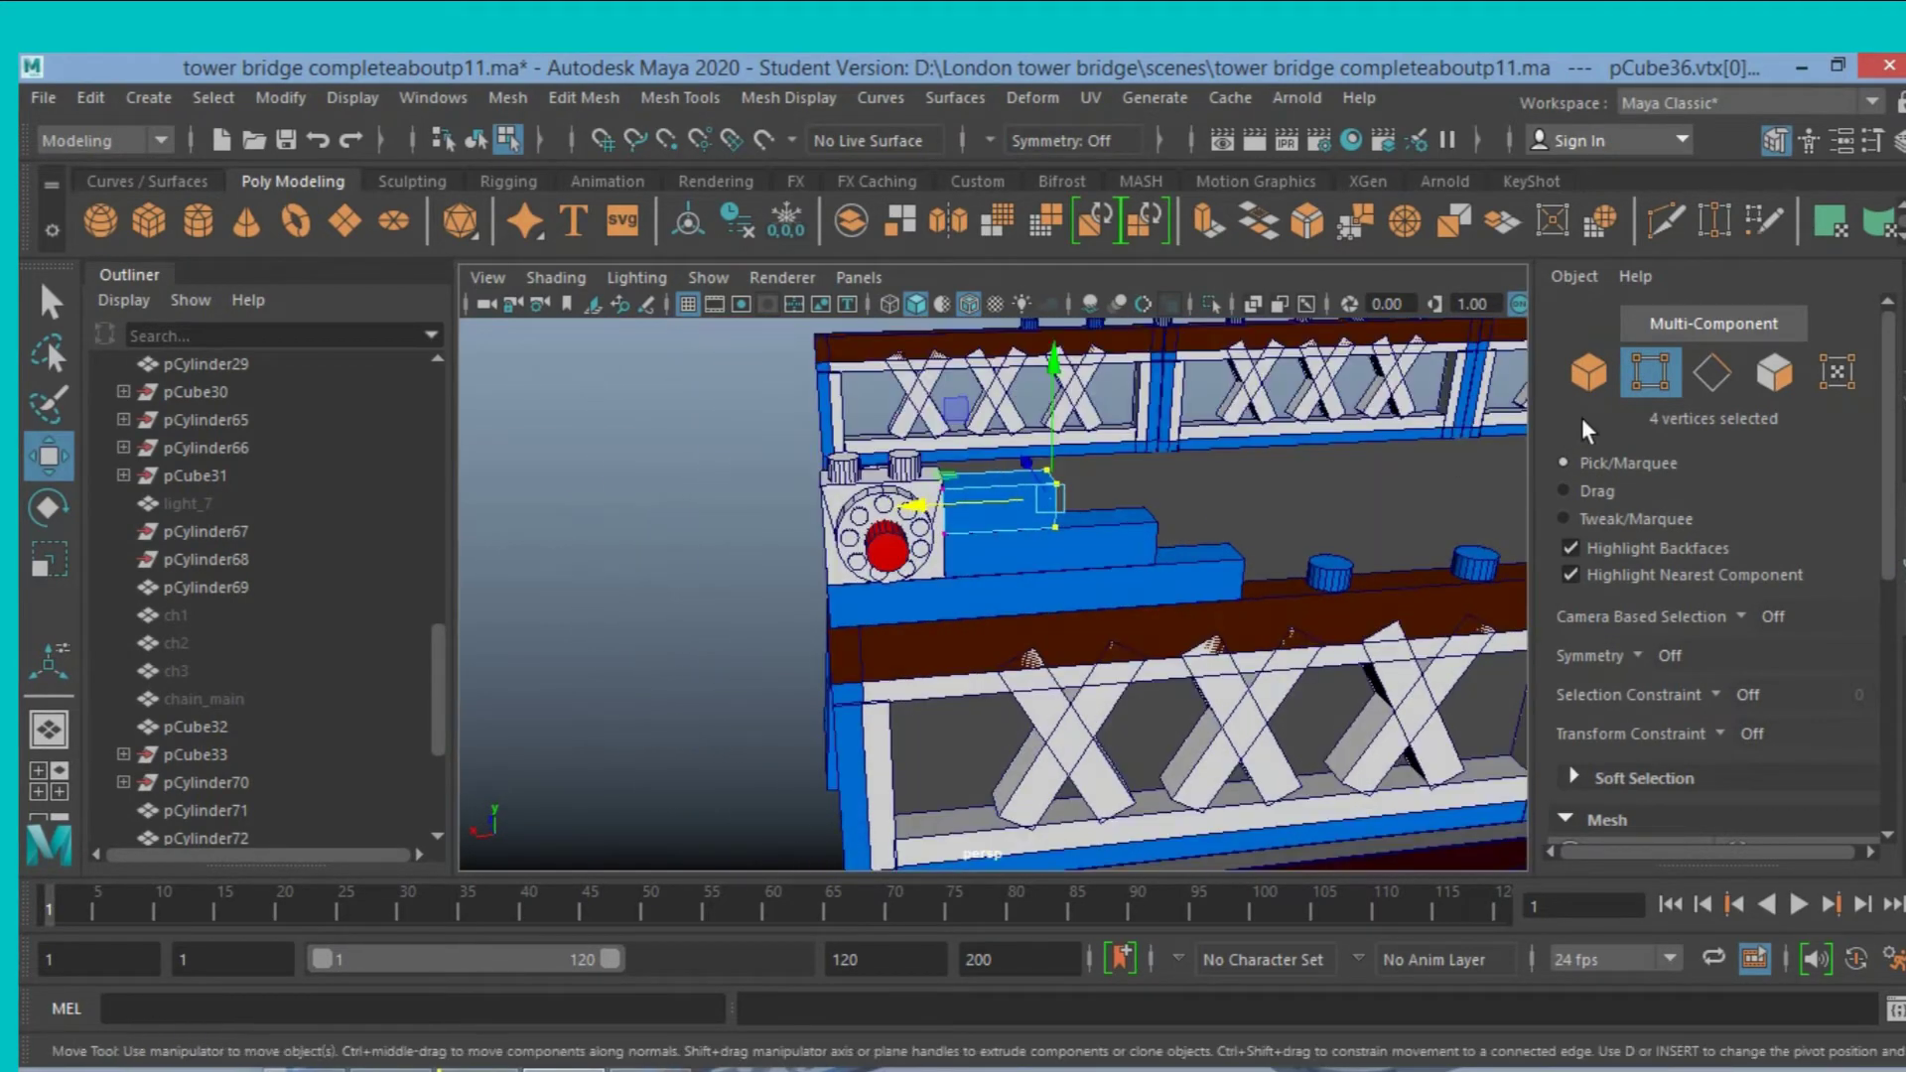
Return to object mode and select the white lever housing block pCube34.
left_click(1585, 382)
mouse_move(1276, 501)
right_mouse_down("alt")
mouse_move(1198, 580)
mouse_move(1221, 528)
right_mouse_up("alt")
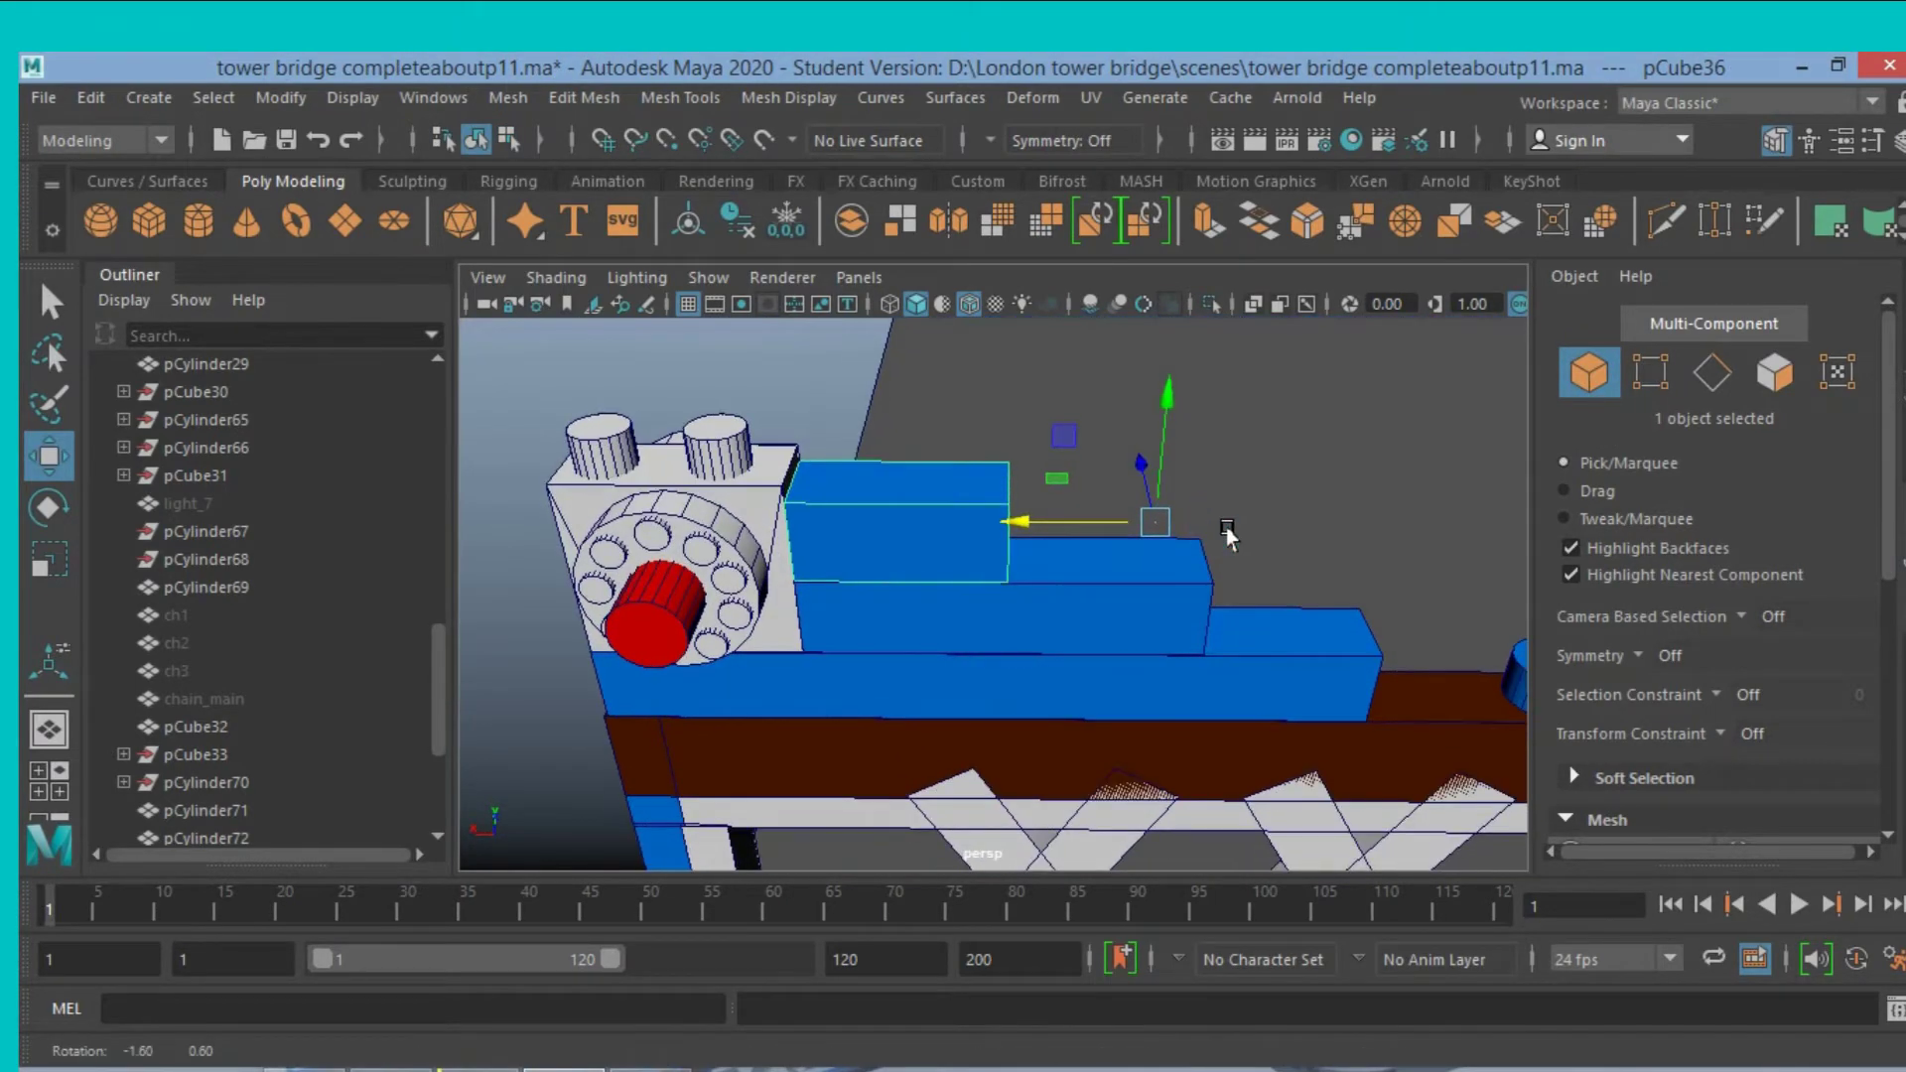
mouse_move(1234, 532)
left_mouse_down("alt")
mouse_move(1199, 536)
mouse_move(1241, 459)
mouse_move(1206, 496)
mouse_move(1226, 523)
mouse_move(918, 571)
left_mouse_up("alt")
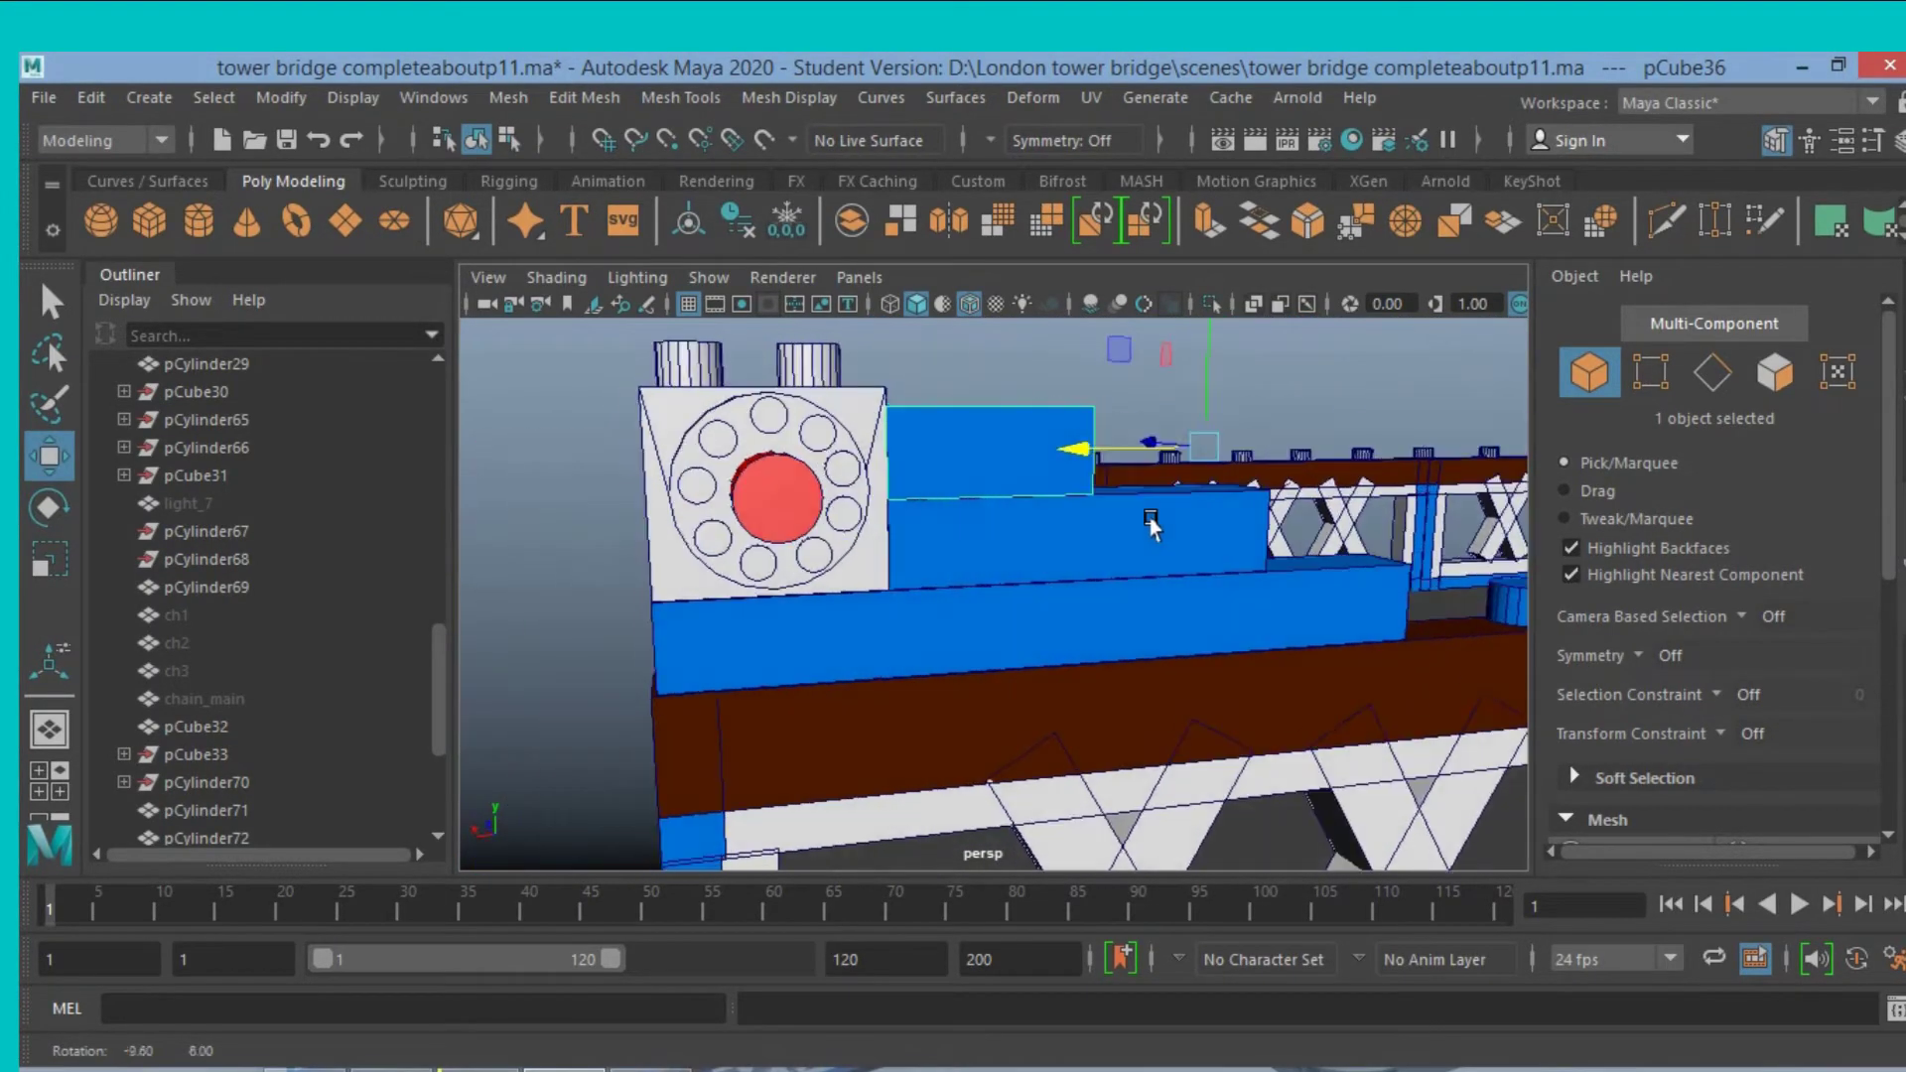
left_click(872, 579)
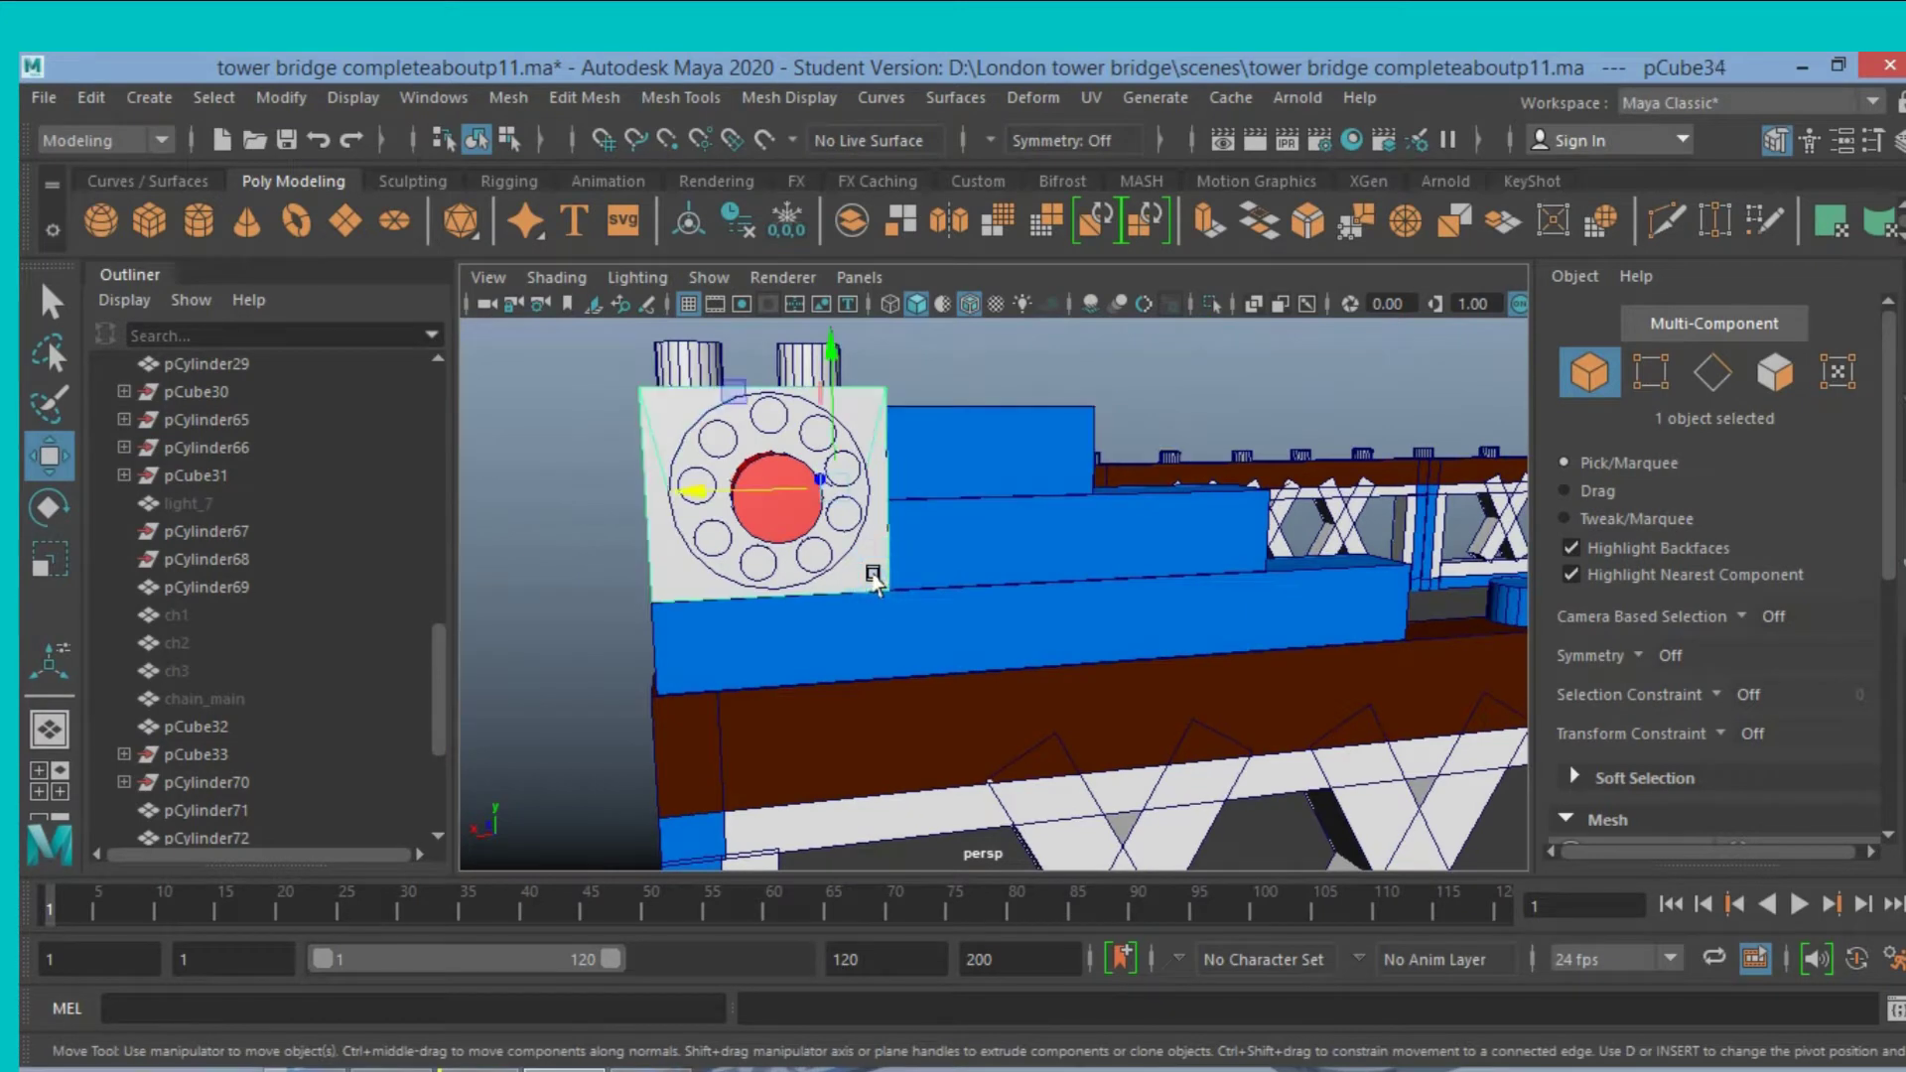
Select the housing's bottom vertices and try lowering them, then undo the move.
left_click(1635, 389)
left_click_drag(980, 685, 580, 580)
mouse_move(553, 685)
left_mouse_down("alt")
mouse_move(1106, 681)
mouse_move(622, 700)
left_mouse_up("alt")
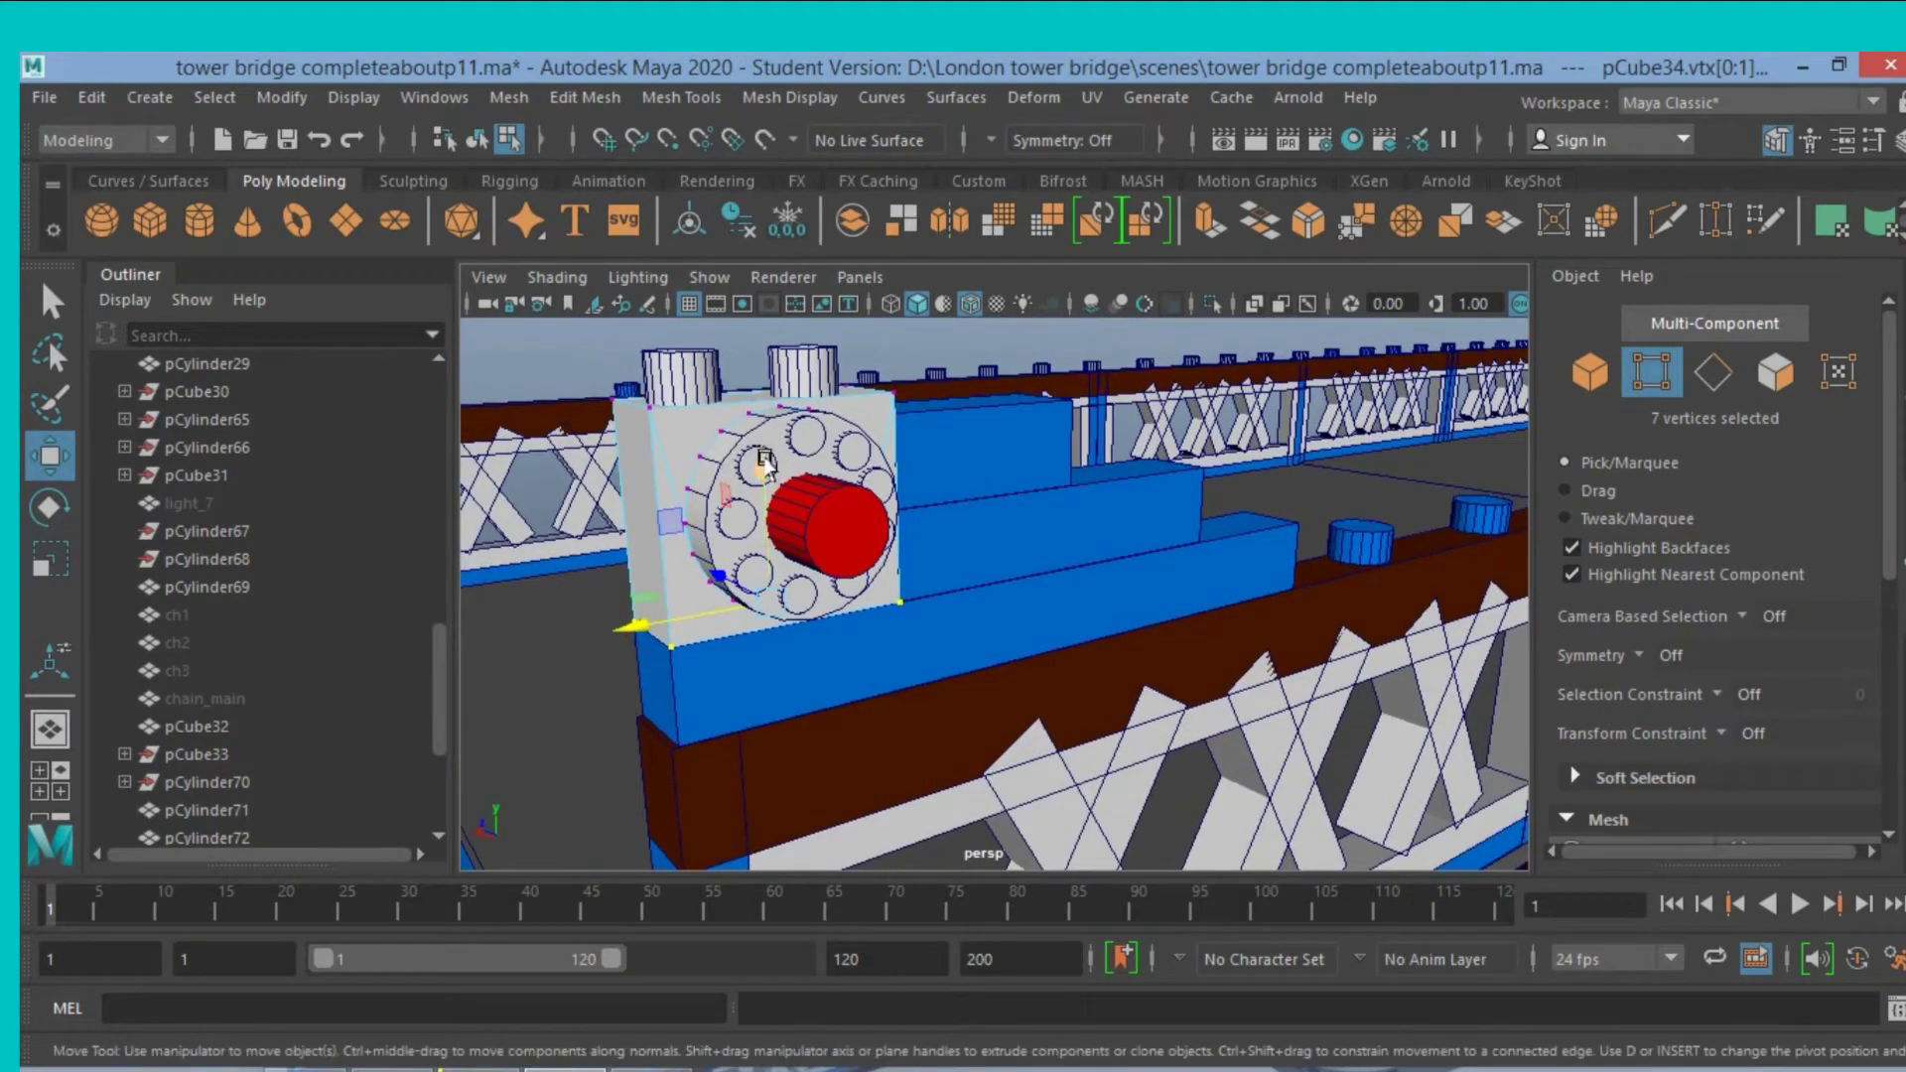
mouse_move(764, 462)
left_mouse_down()
mouse_move(786, 507)
mouse_move(944, 579)
mouse_move(1151, 586)
mouse_move(880, 571)
left_mouse_up()
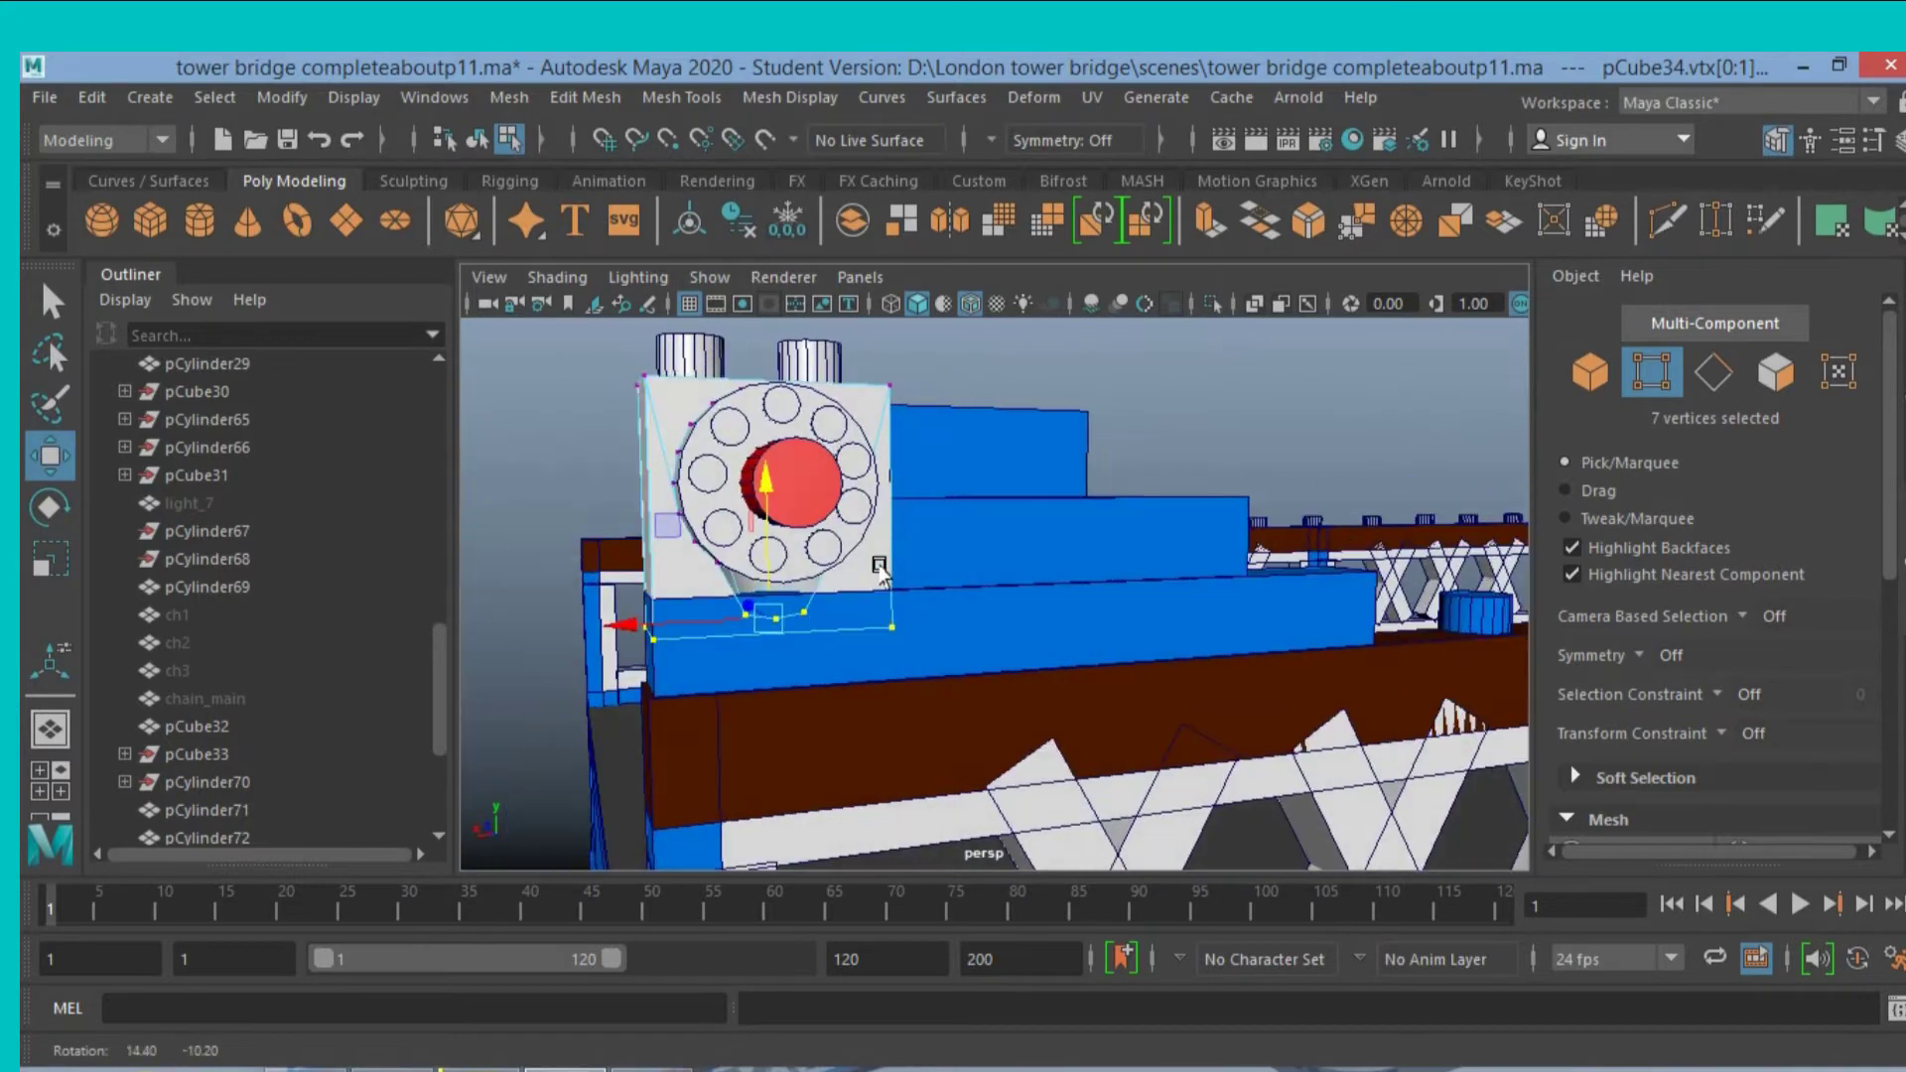
key("ctrl+z")
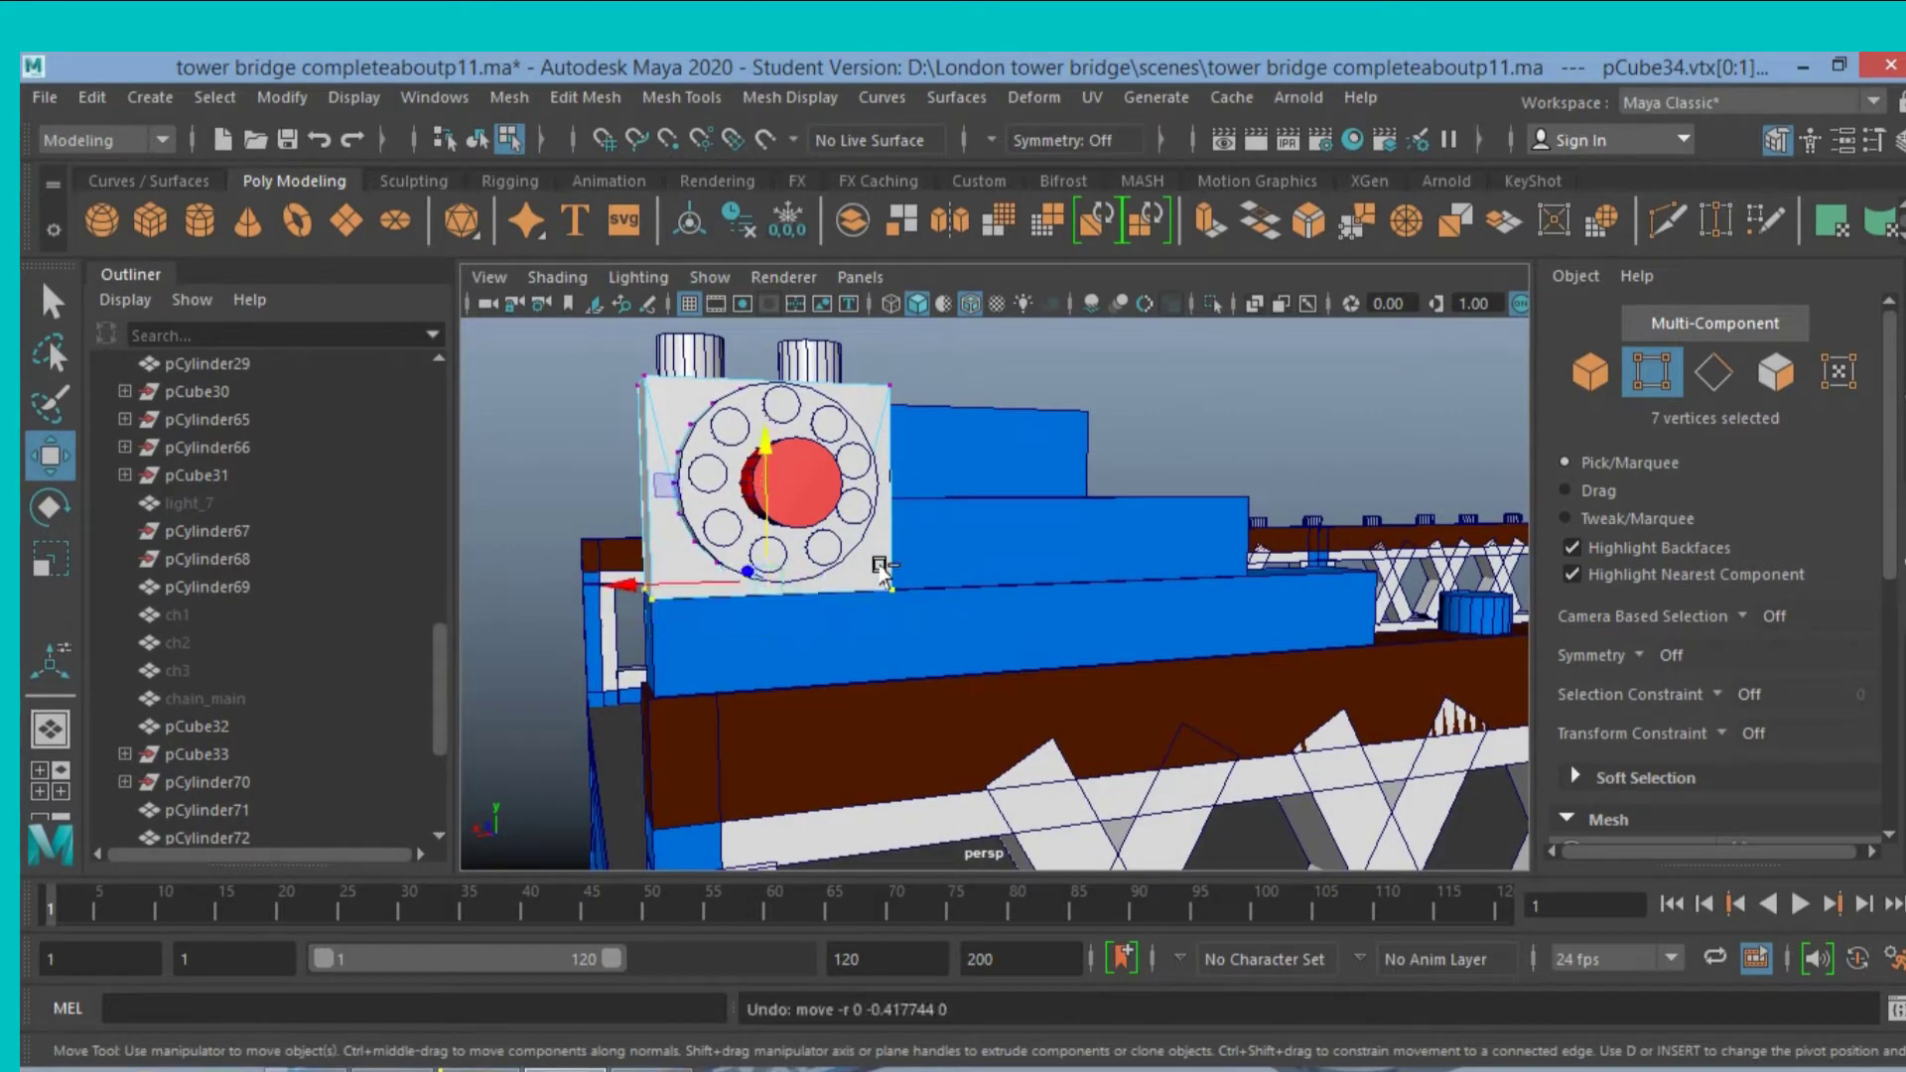
Reselect the housing's bottom vertices and drag them down in Y to reach the brown deck.
mouse_move(907, 620)
left_mouse_down("alt")
mouse_move(1029, 579)
mouse_move(921, 587)
left_mouse_up("alt")
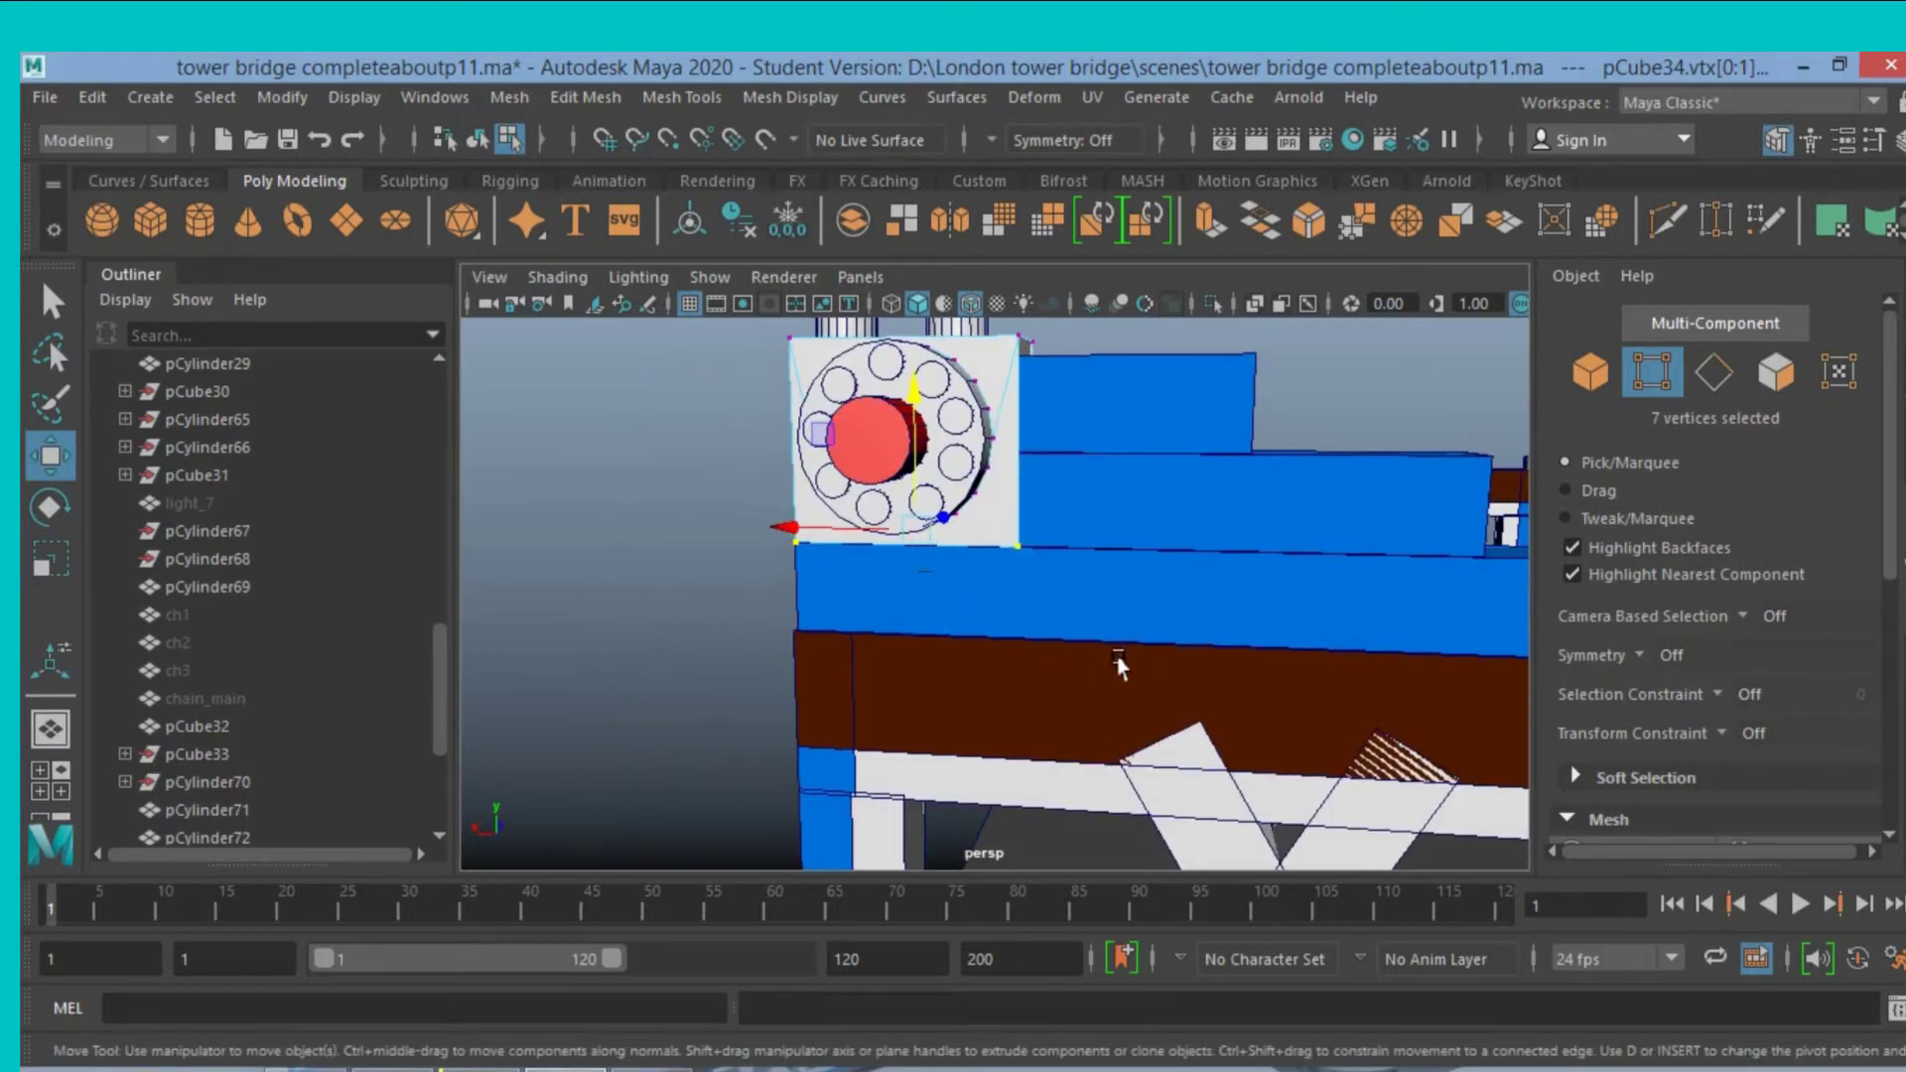
mouse_move(1124, 657)
left_mouse_down()
mouse_move(728, 534)
mouse_move(998, 598)
mouse_move(1270, 581)
left_mouse_up()
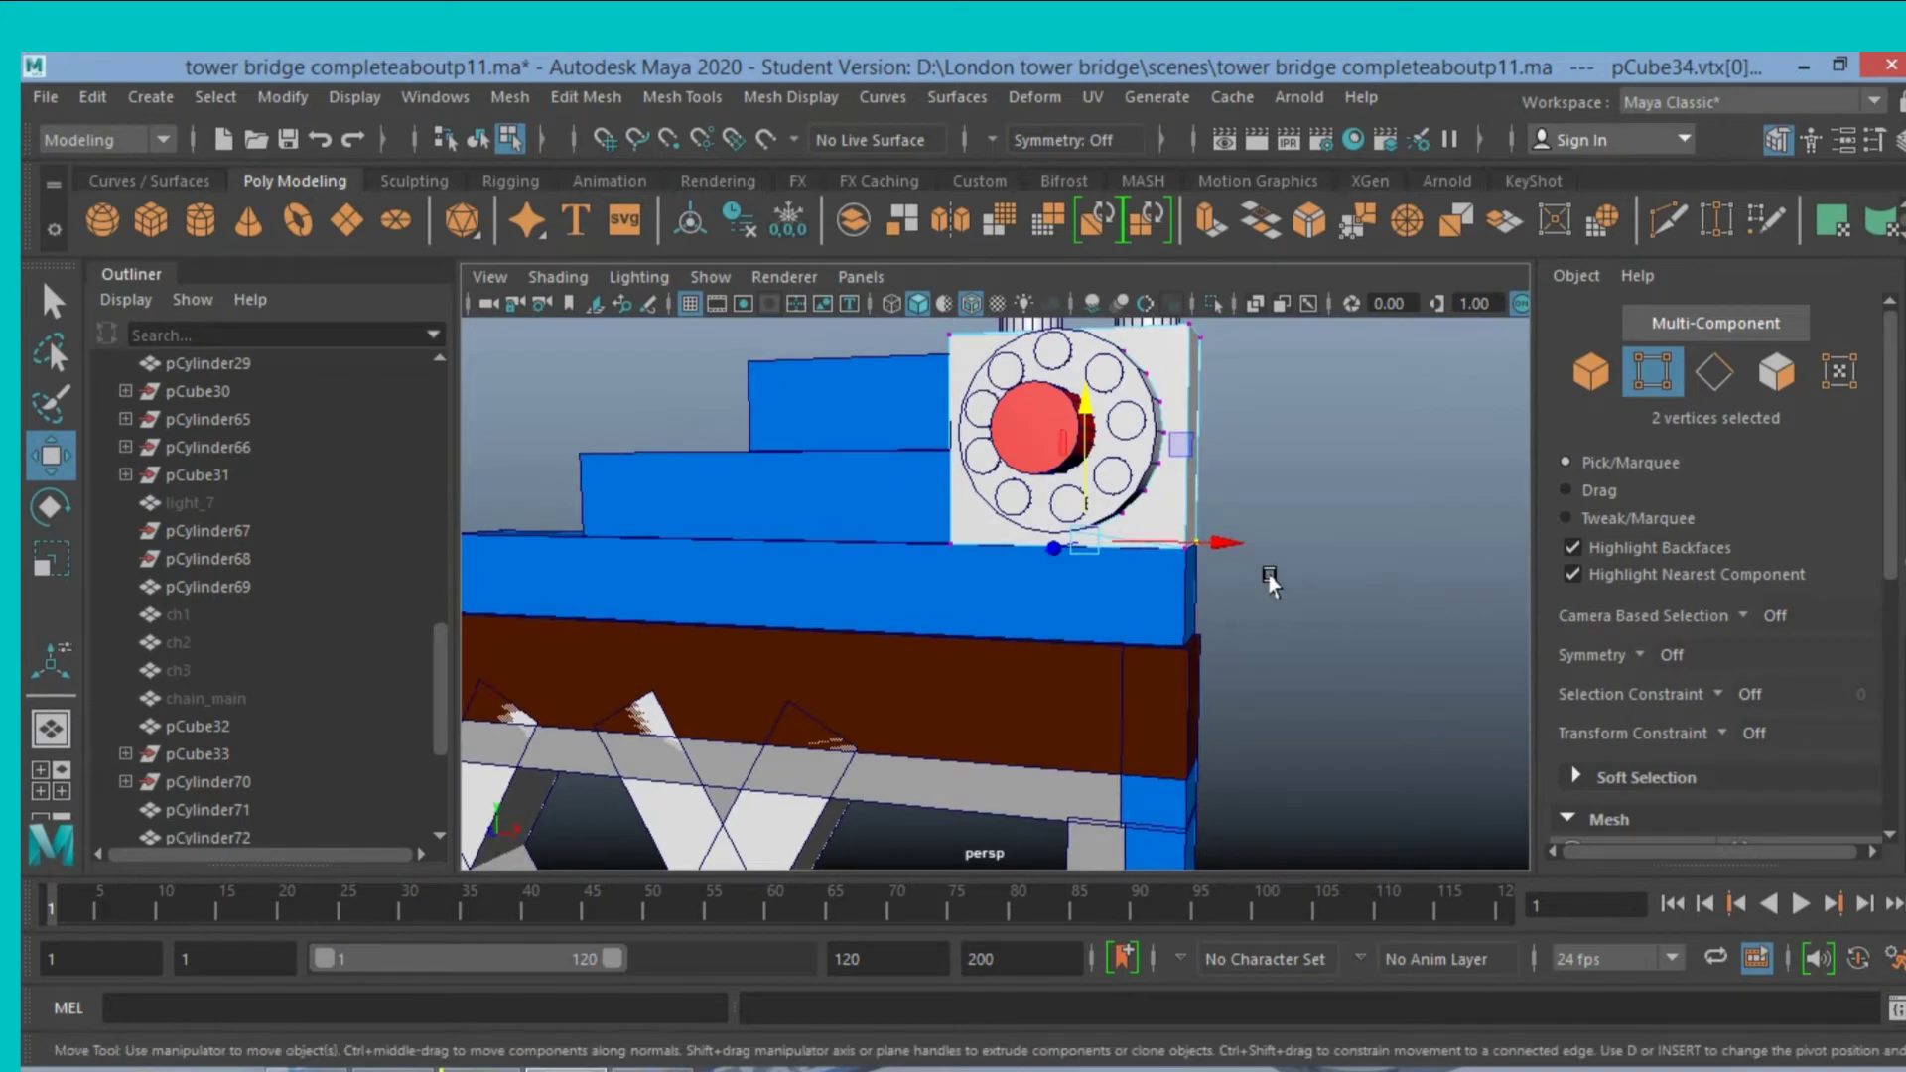
left_click(1178, 553, "shift")
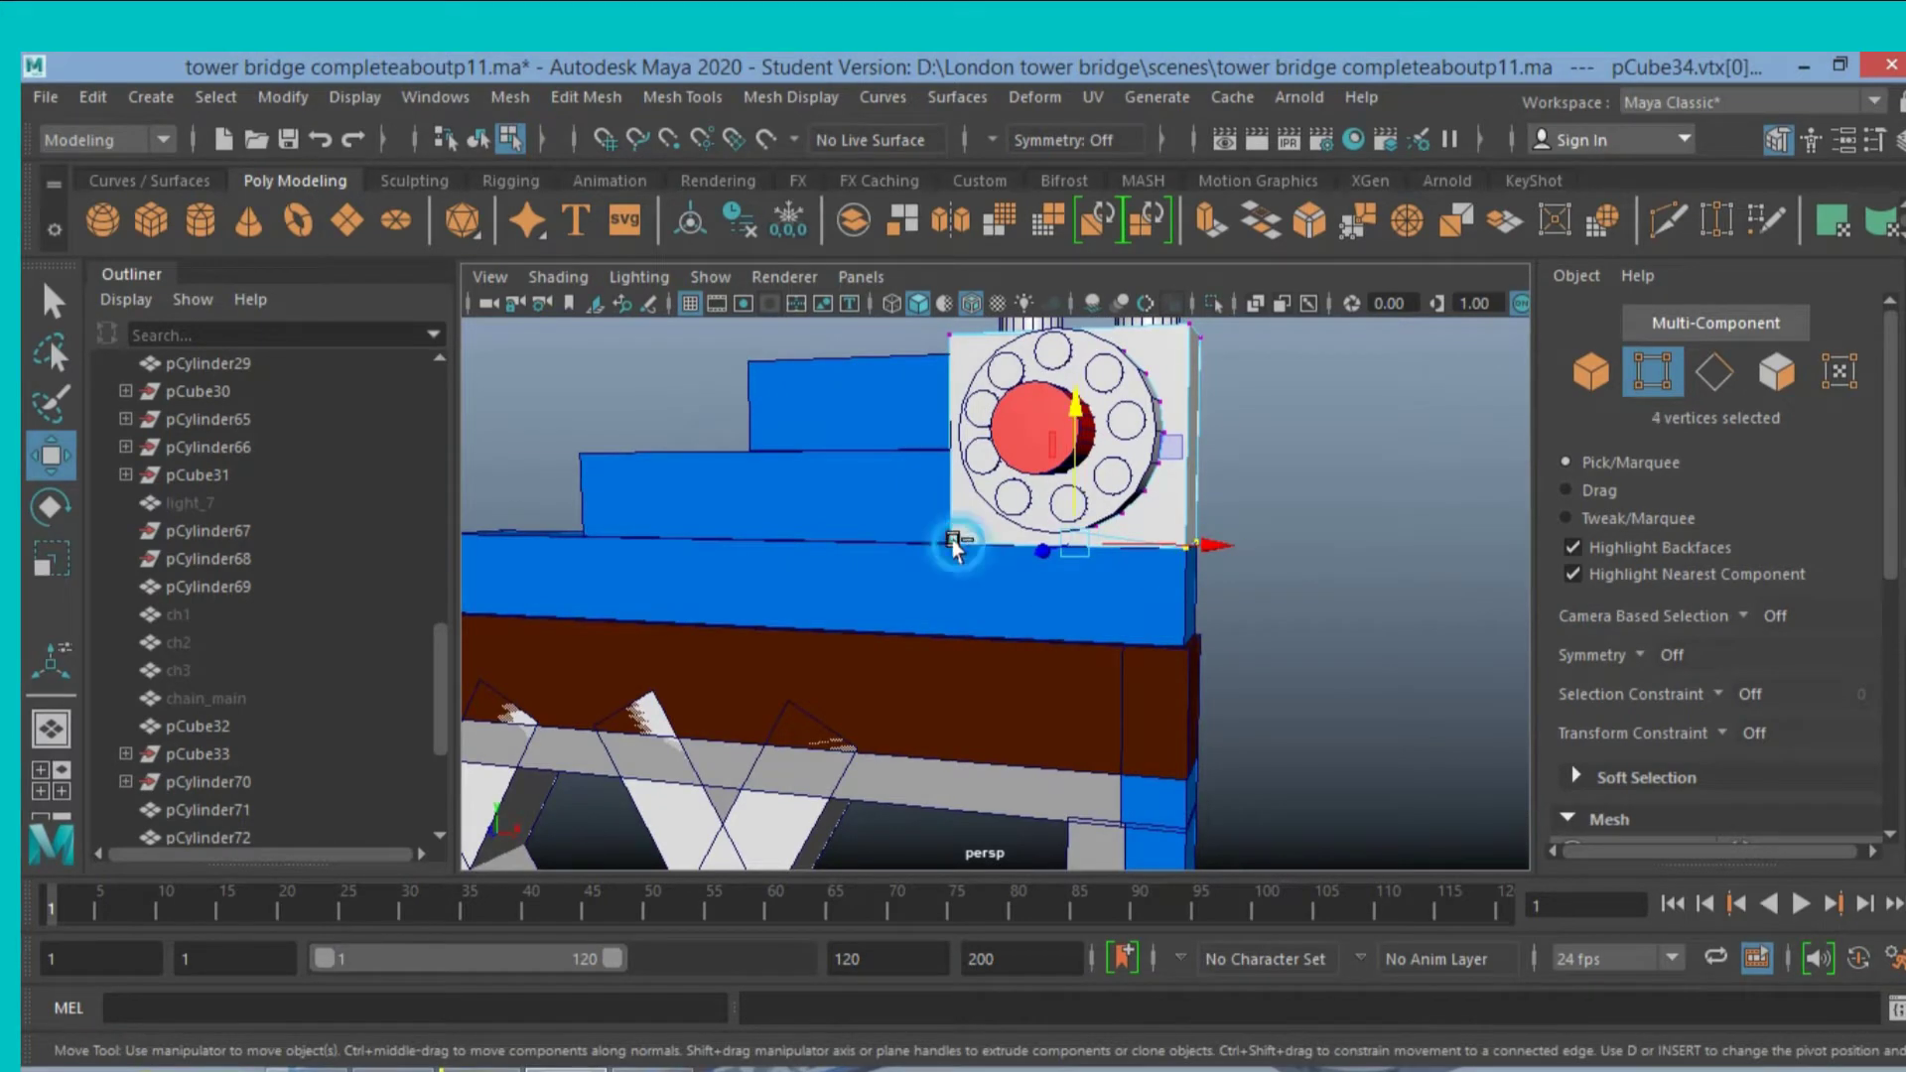
left_click_drag(1368, 576, 816, 576, "alt")
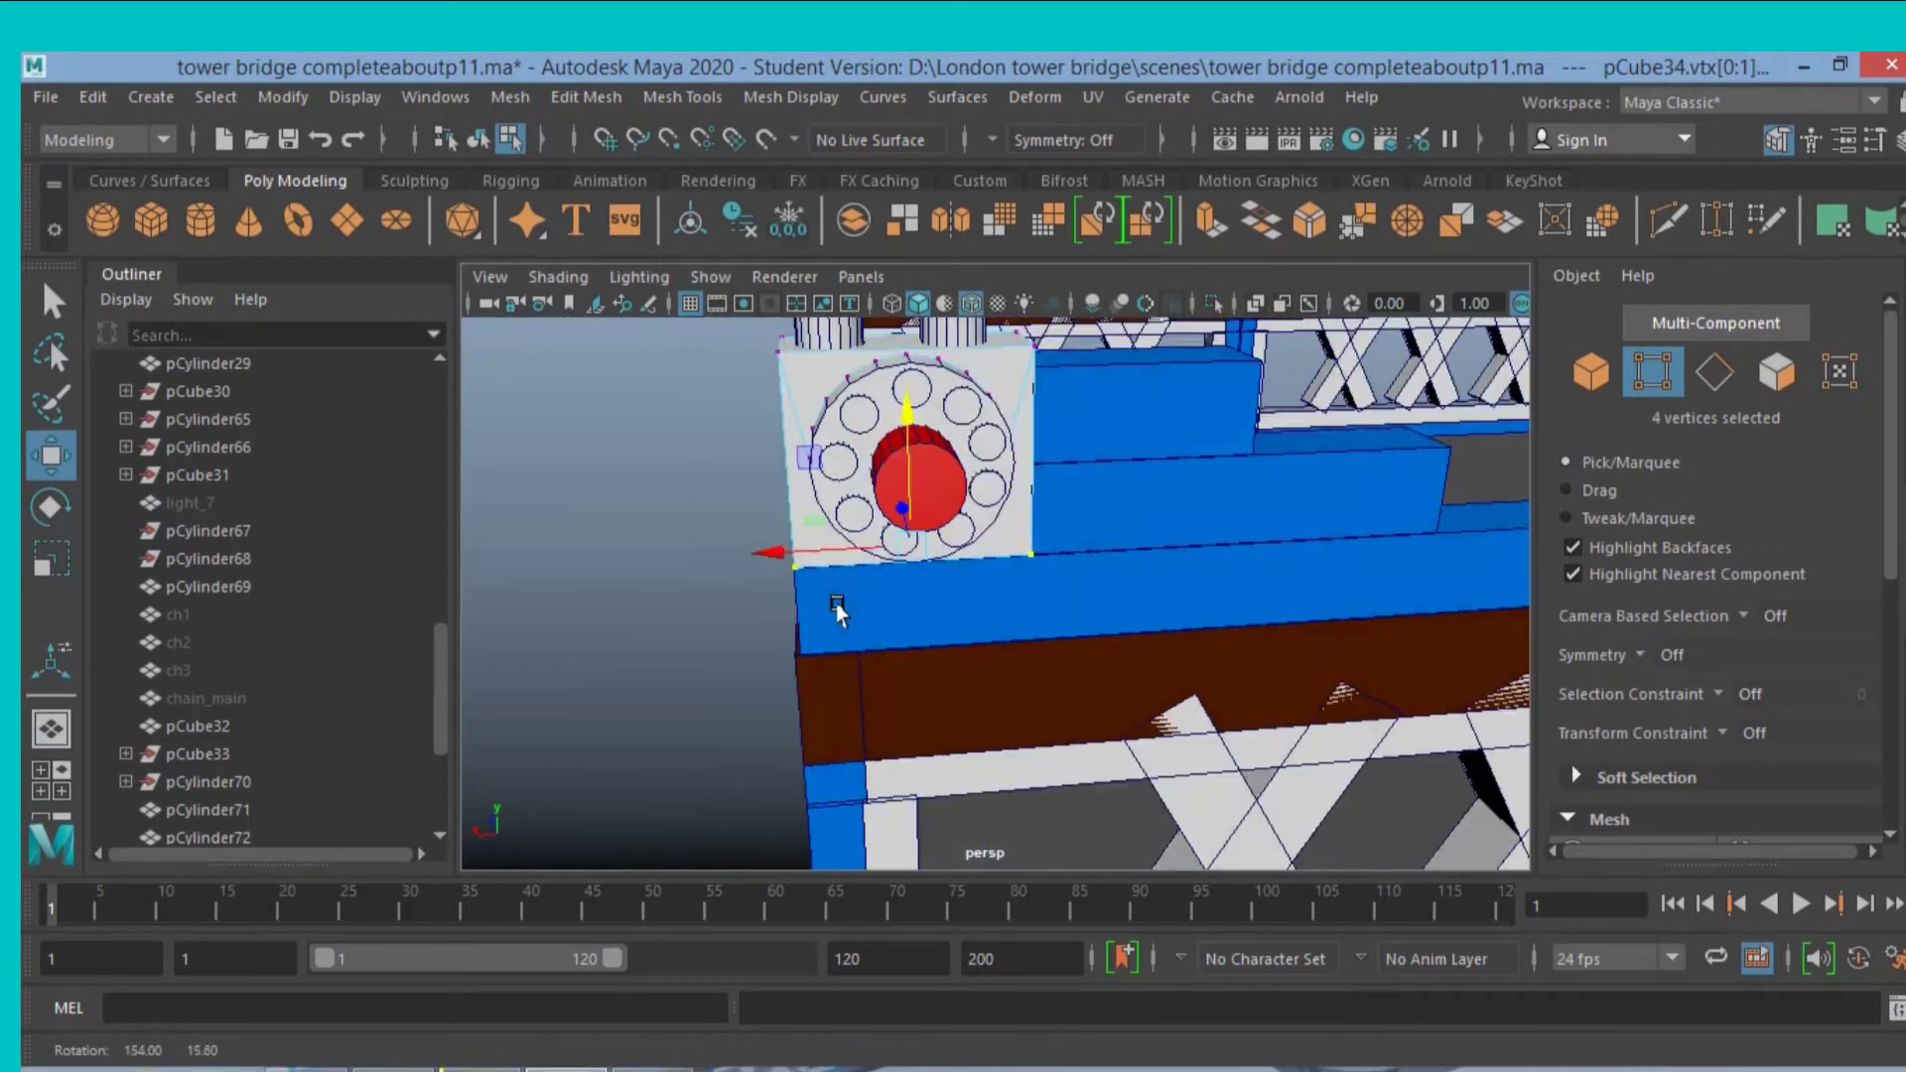
left_click_drag(896, 402, 941, 491)
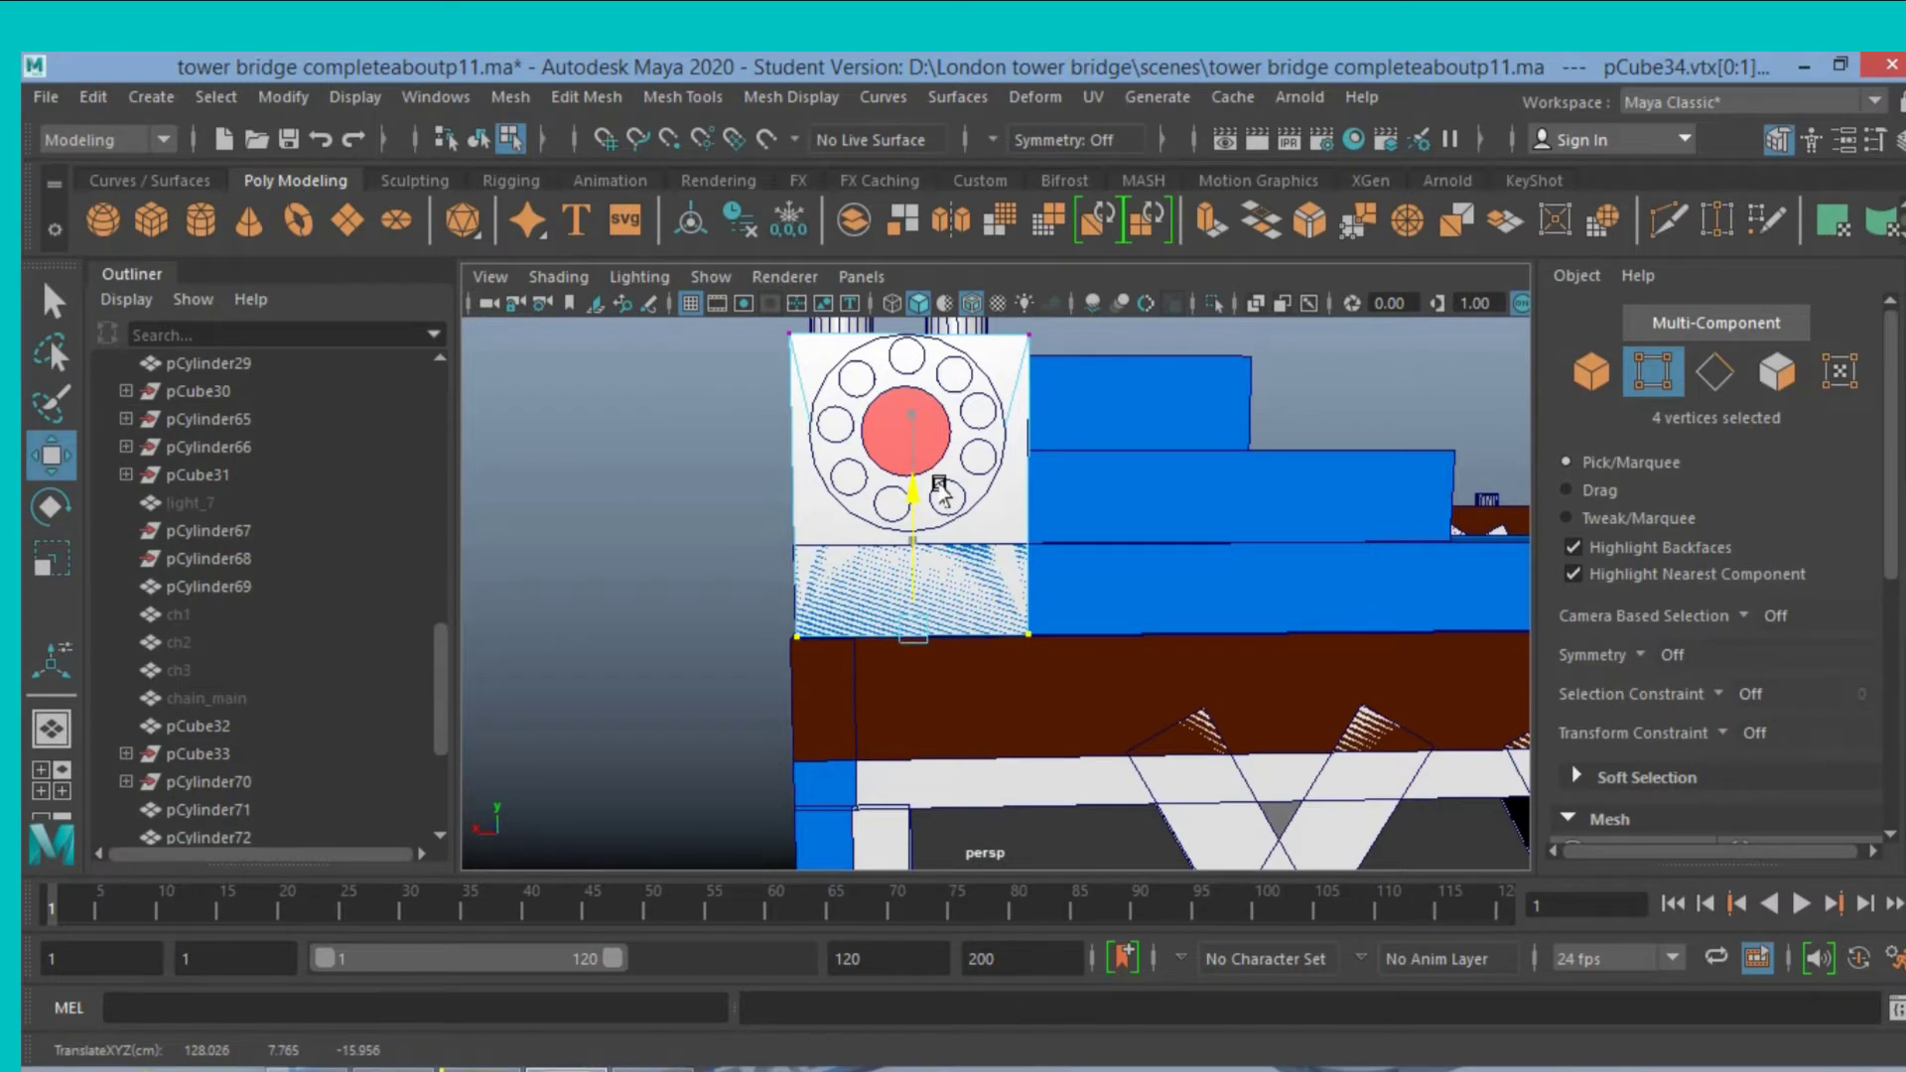
mouse_move(972, 571)
left_mouse_down("alt")
mouse_move(1447, 590)
mouse_move(1489, 519)
mouse_move(1204, 588)
mouse_move(1285, 606)
left_mouse_up("alt")
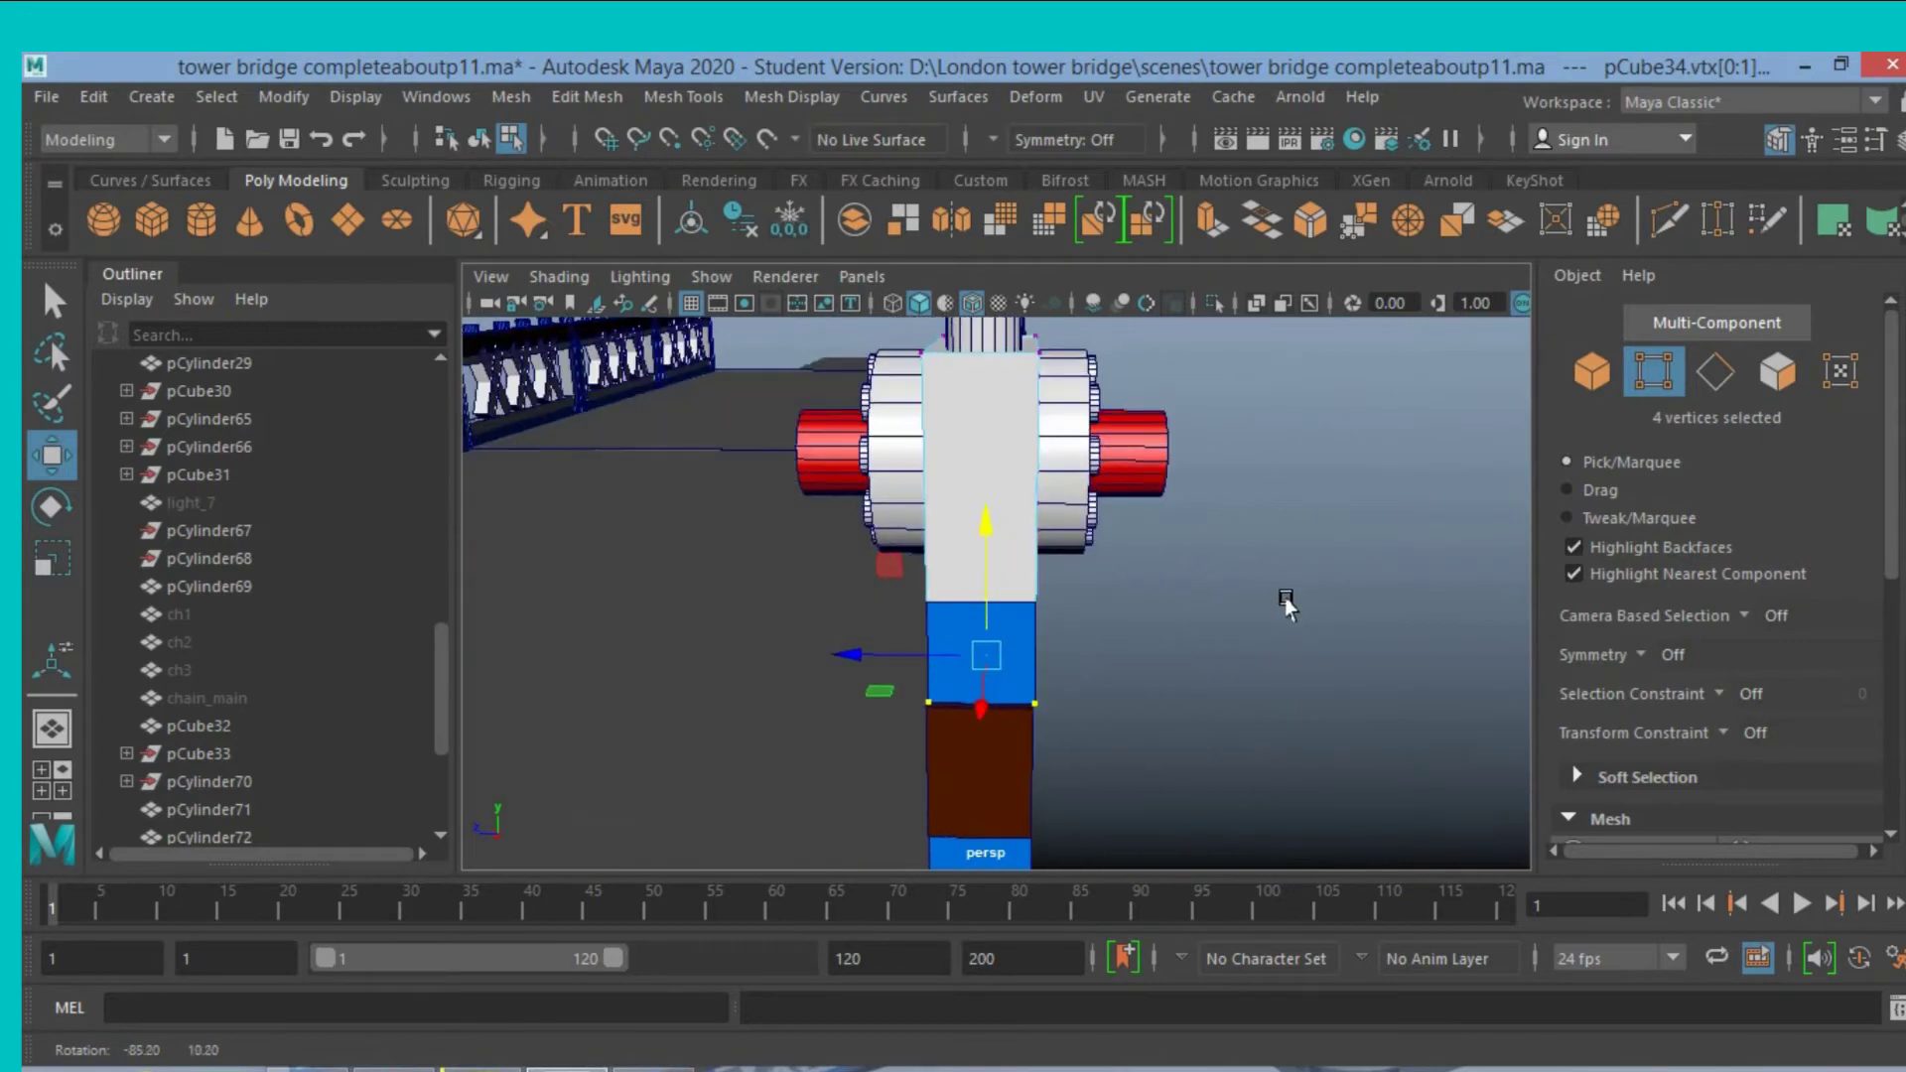
Scale the gear block along a single axis to about 1.055, then orbit out to review the tower.
left_click(1591, 373)
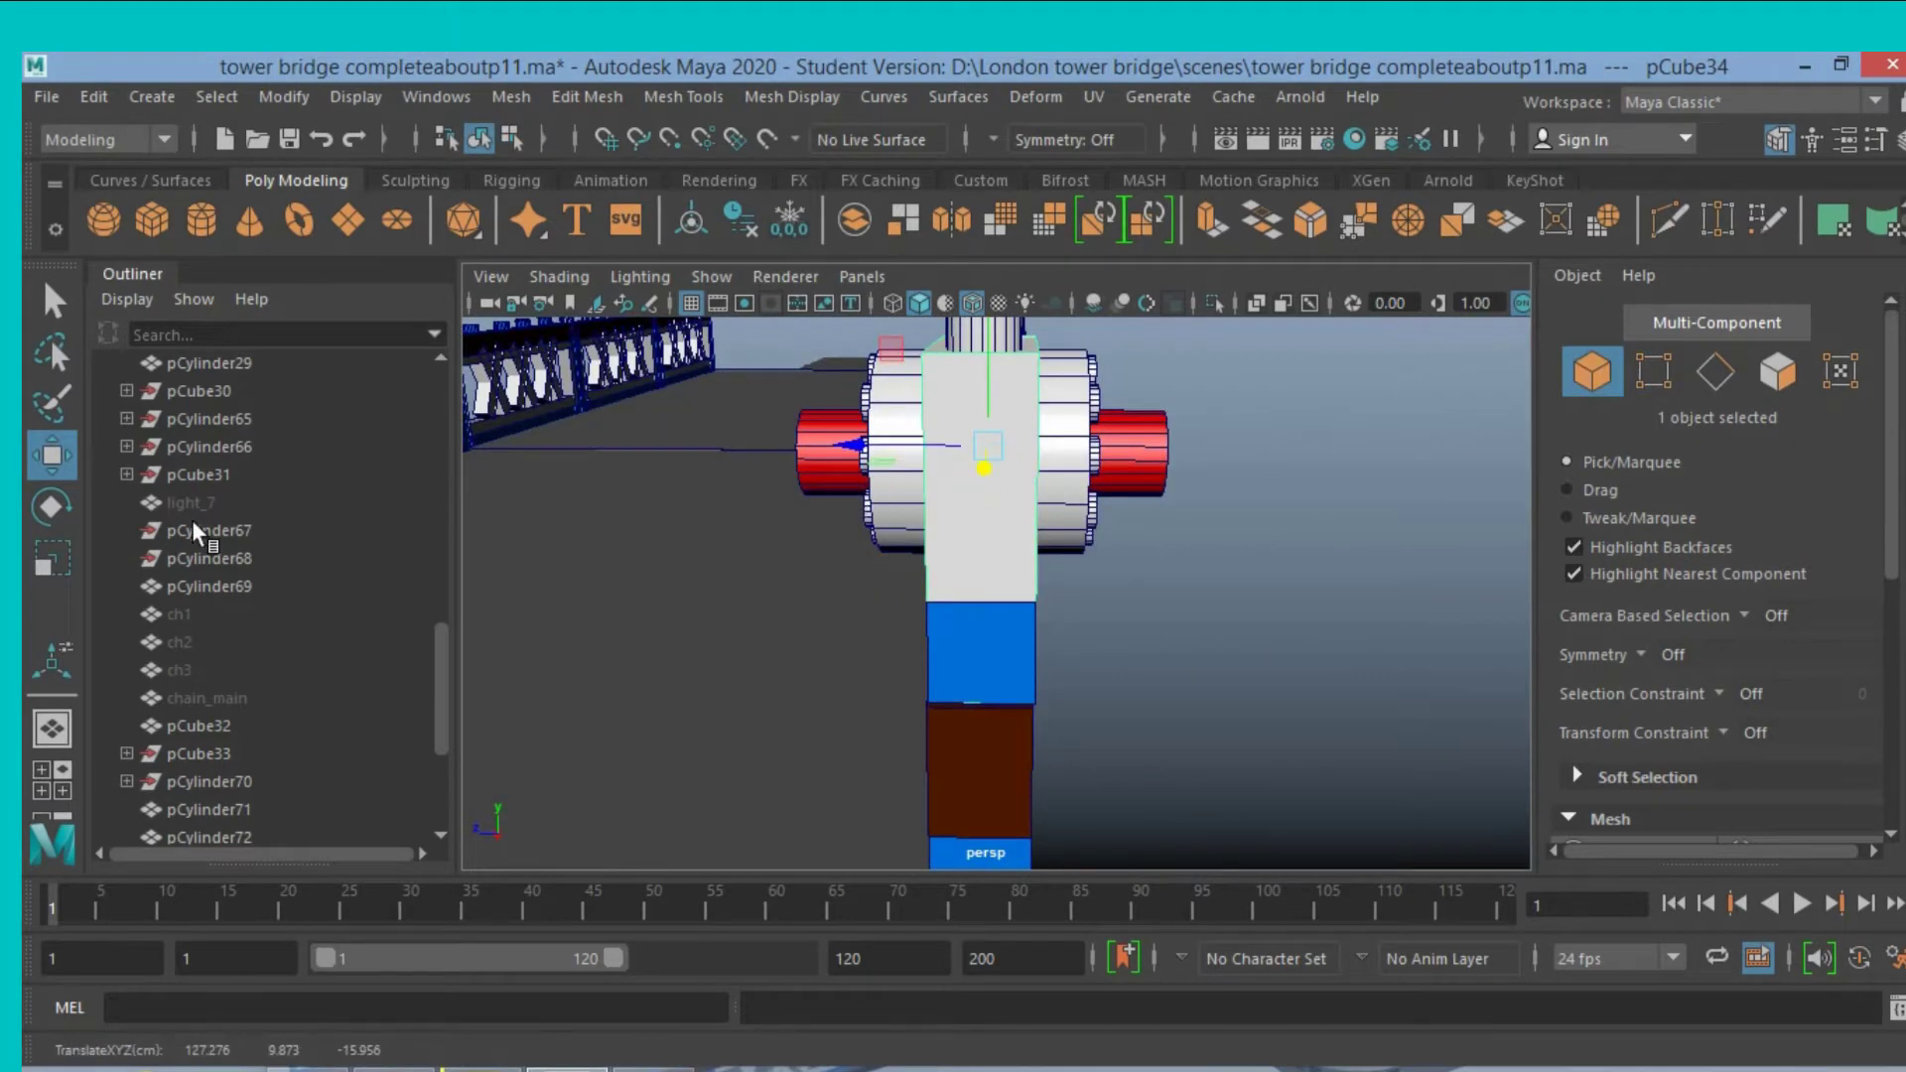
left_click(62, 561)
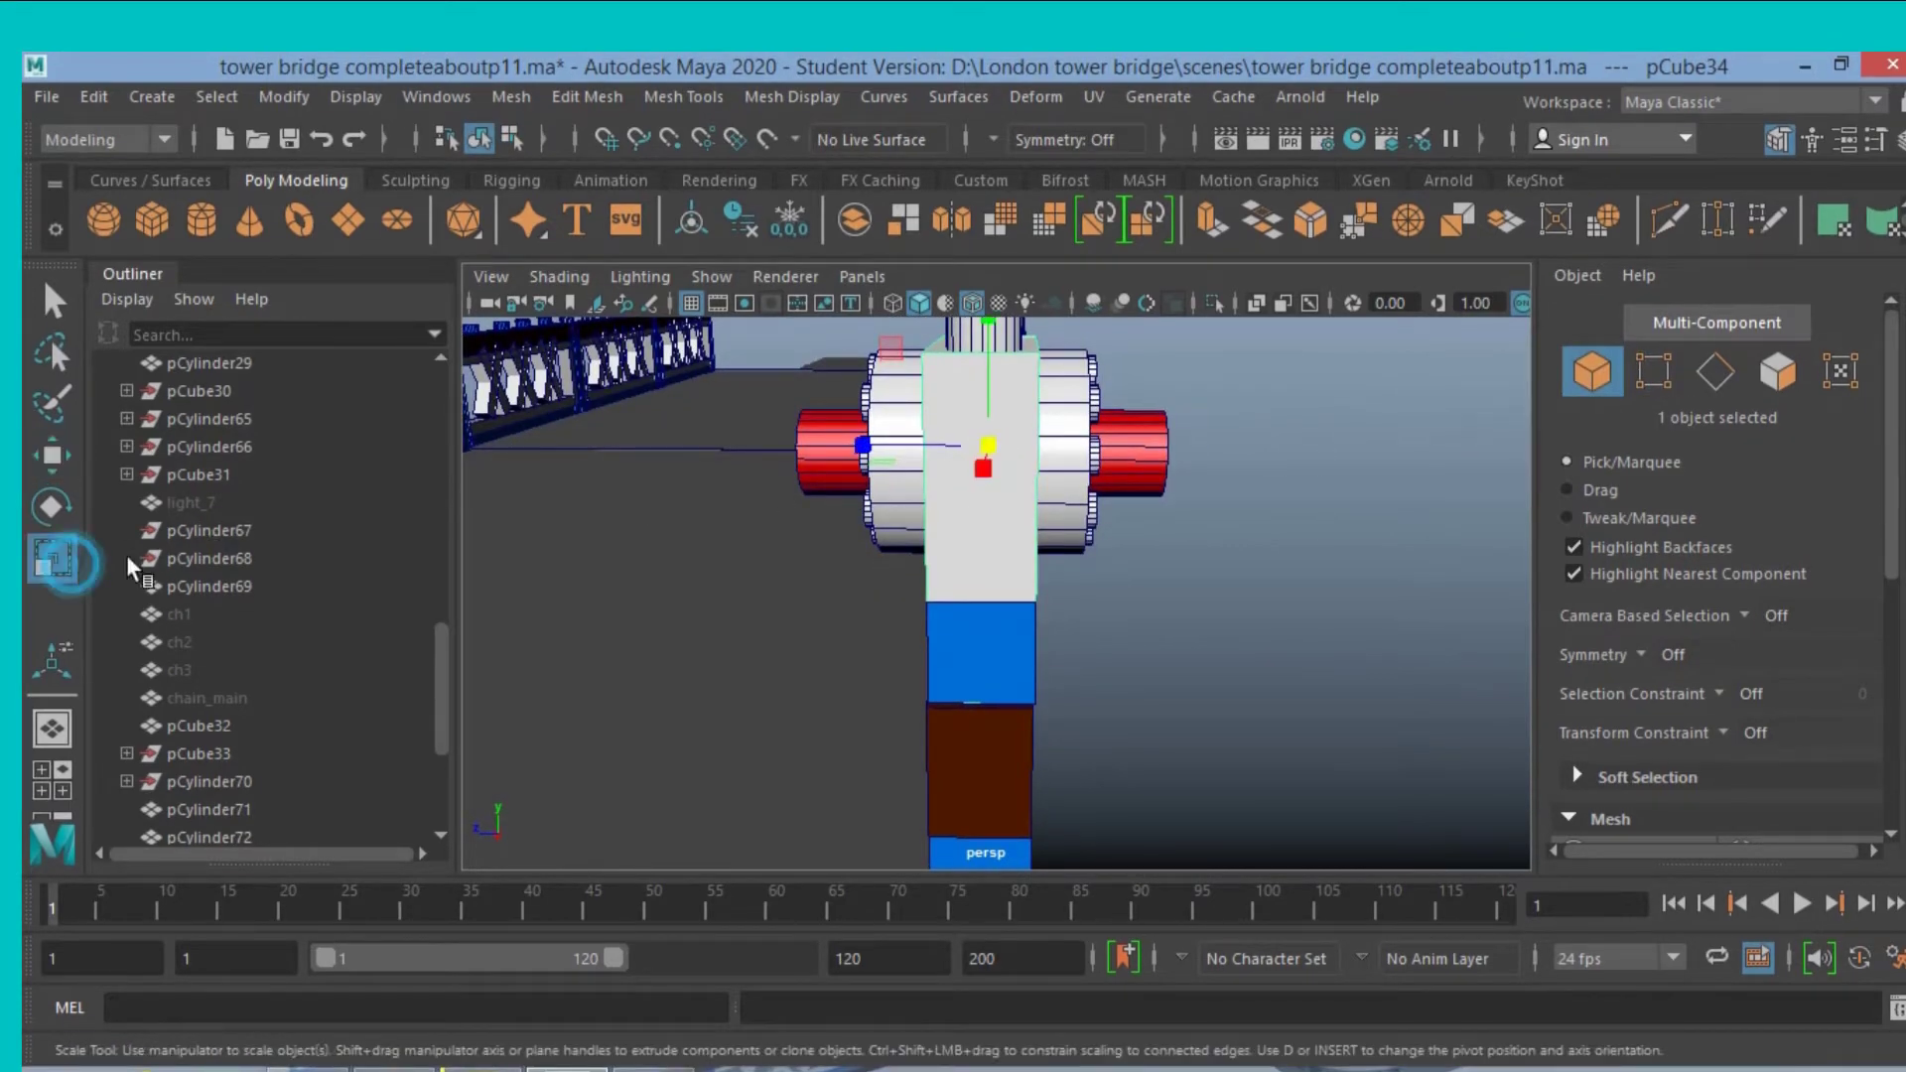
left_click(856, 448)
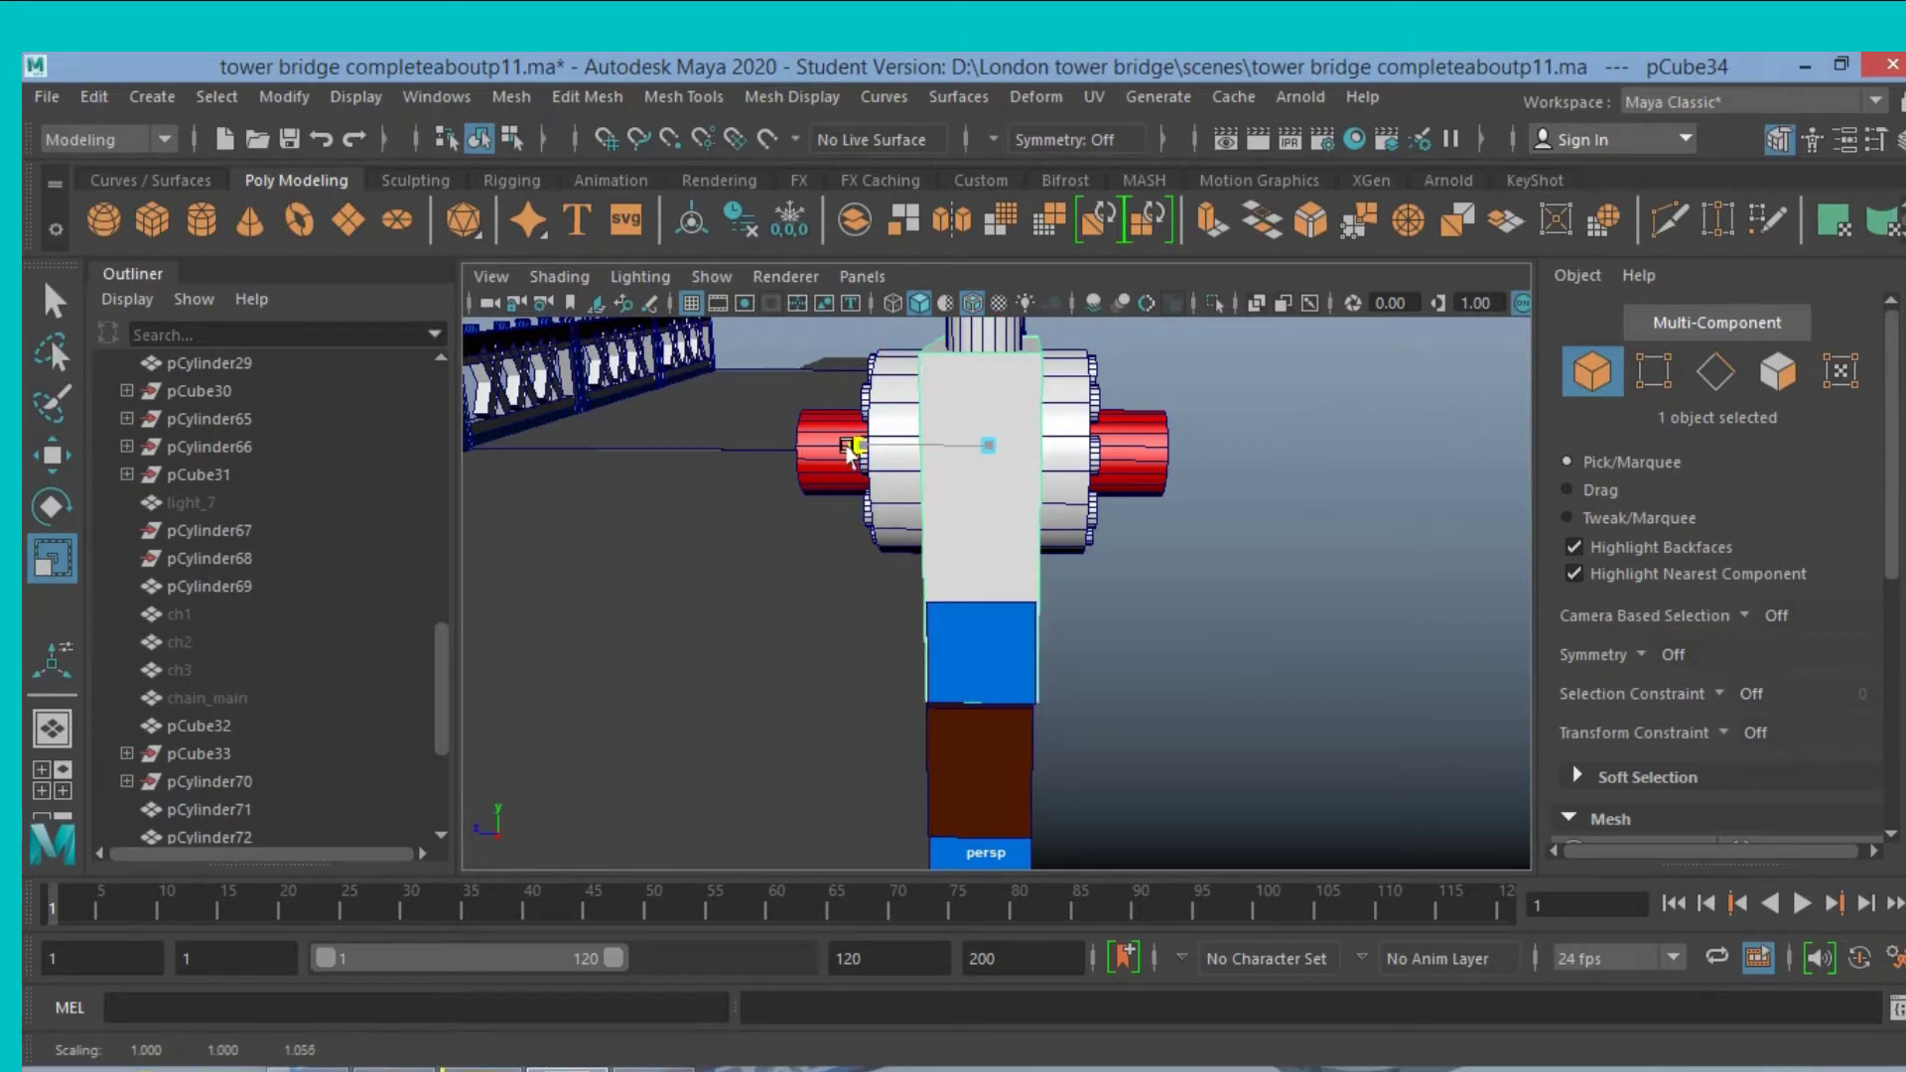
mouse_move(1072, 526)
left_mouse_down("alt")
mouse_move(816, 523)
mouse_move(820, 576)
left_mouse_up("alt")
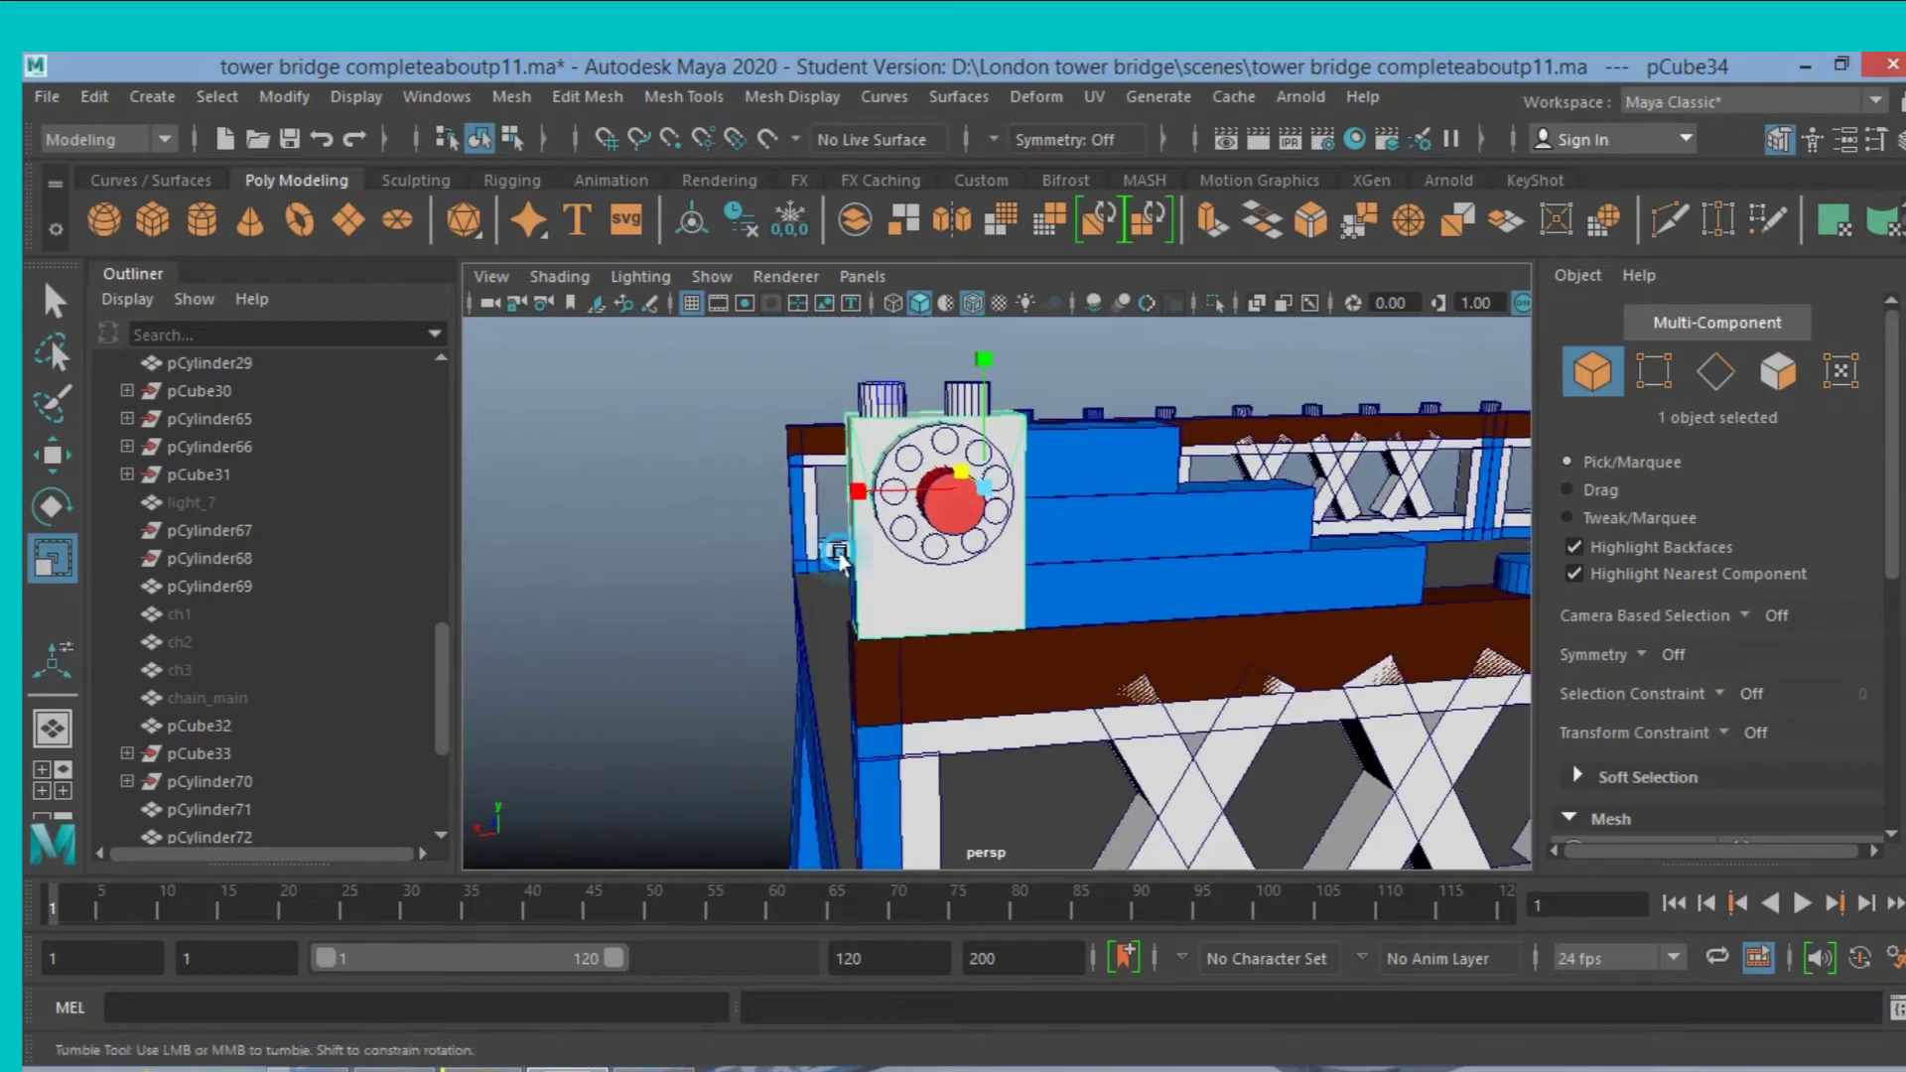
left_click(490, 626)
mouse_move(491, 626)
left_mouse_down("alt")
mouse_move(512, 612)
mouse_move(562, 641)
mouse_move(536, 618)
mouse_move(553, 609)
left_mouse_up("alt")
right_click_drag(553, 608, 593, 552, "alt")
mouse_move(592, 553)
left_mouse_down("alt")
mouse_move(621, 579)
mouse_move(622, 621)
mouse_move(579, 612)
mouse_move(622, 581)
mouse_move(680, 582)
mouse_move(659, 604)
mouse_move(672, 566)
mouse_move(655, 621)
mouse_move(765, 604)
mouse_move(651, 651)
left_mouse_up("alt")
scroll(659, 610, "up", 2)
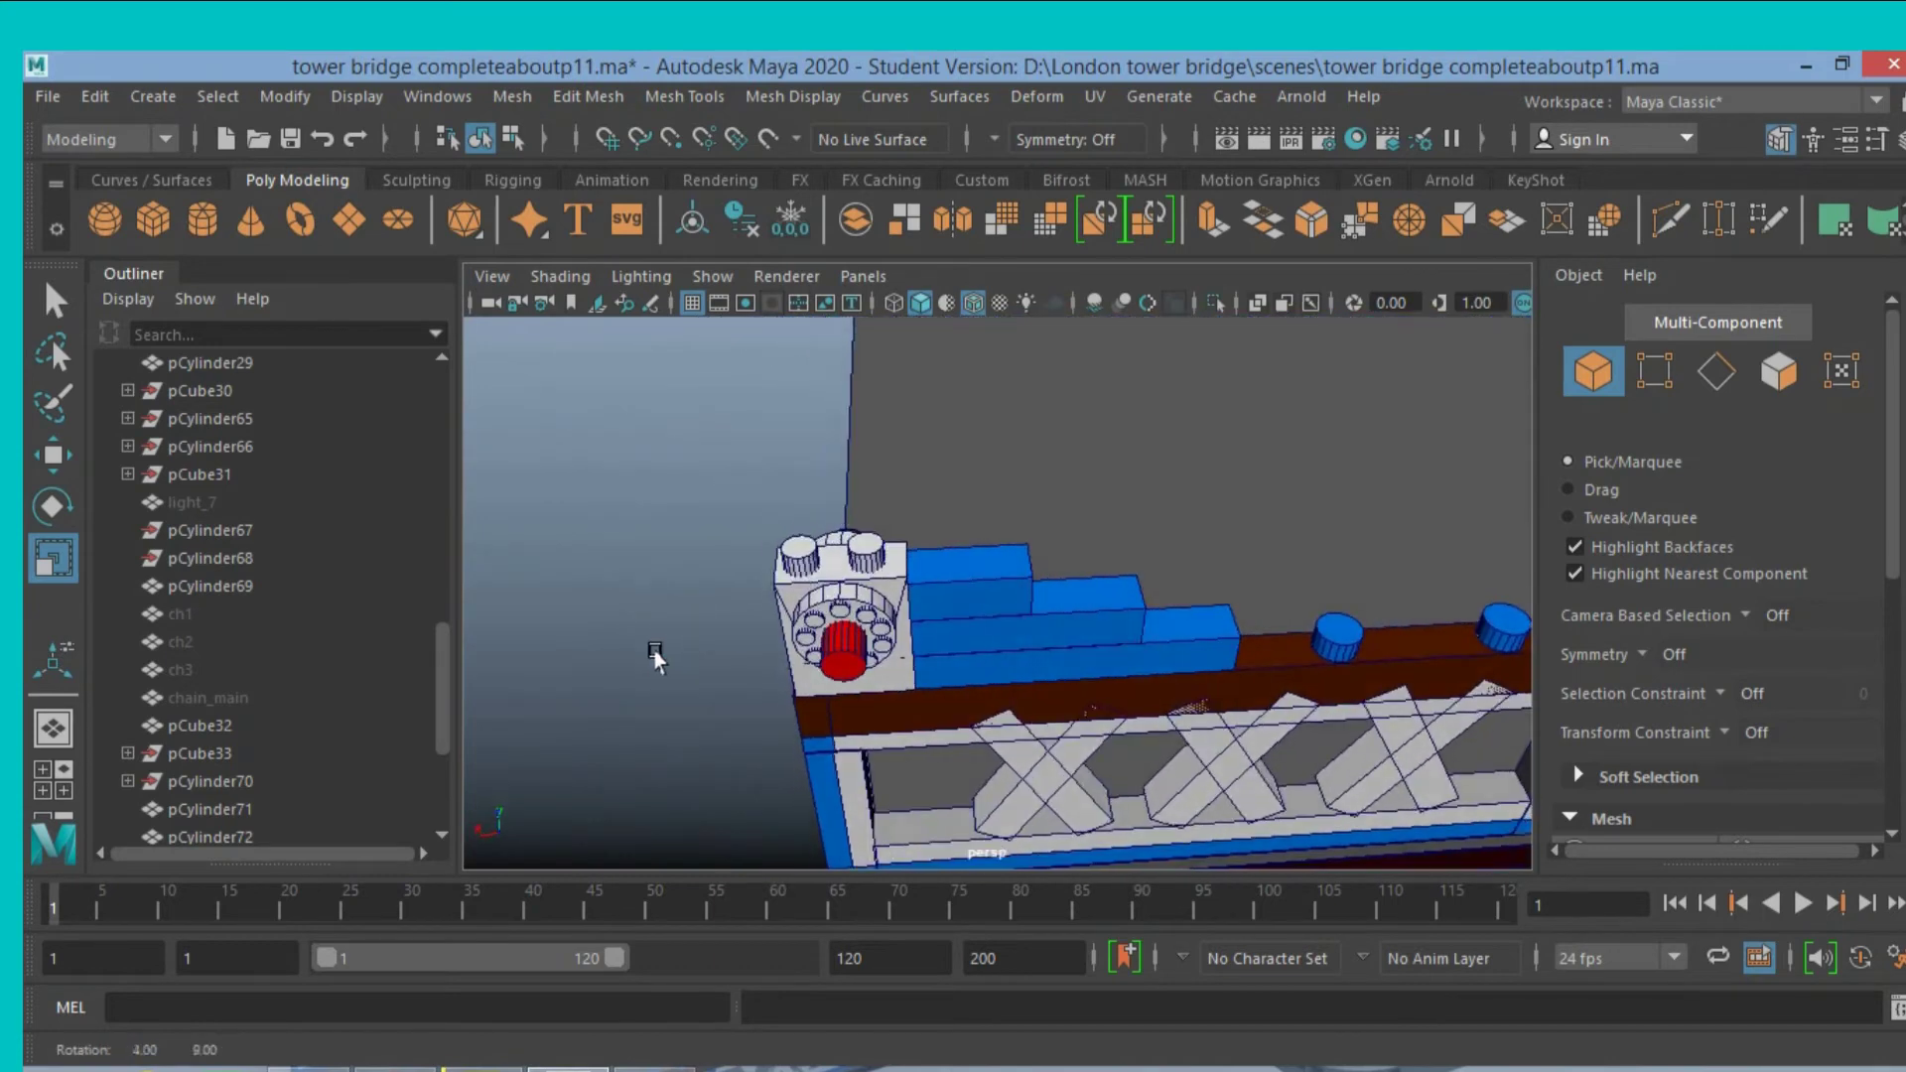
Duplicate stud cylinder pCylinder71 as pCylinder85 and slide it along X onto the blue beam.
left_click(856, 552)
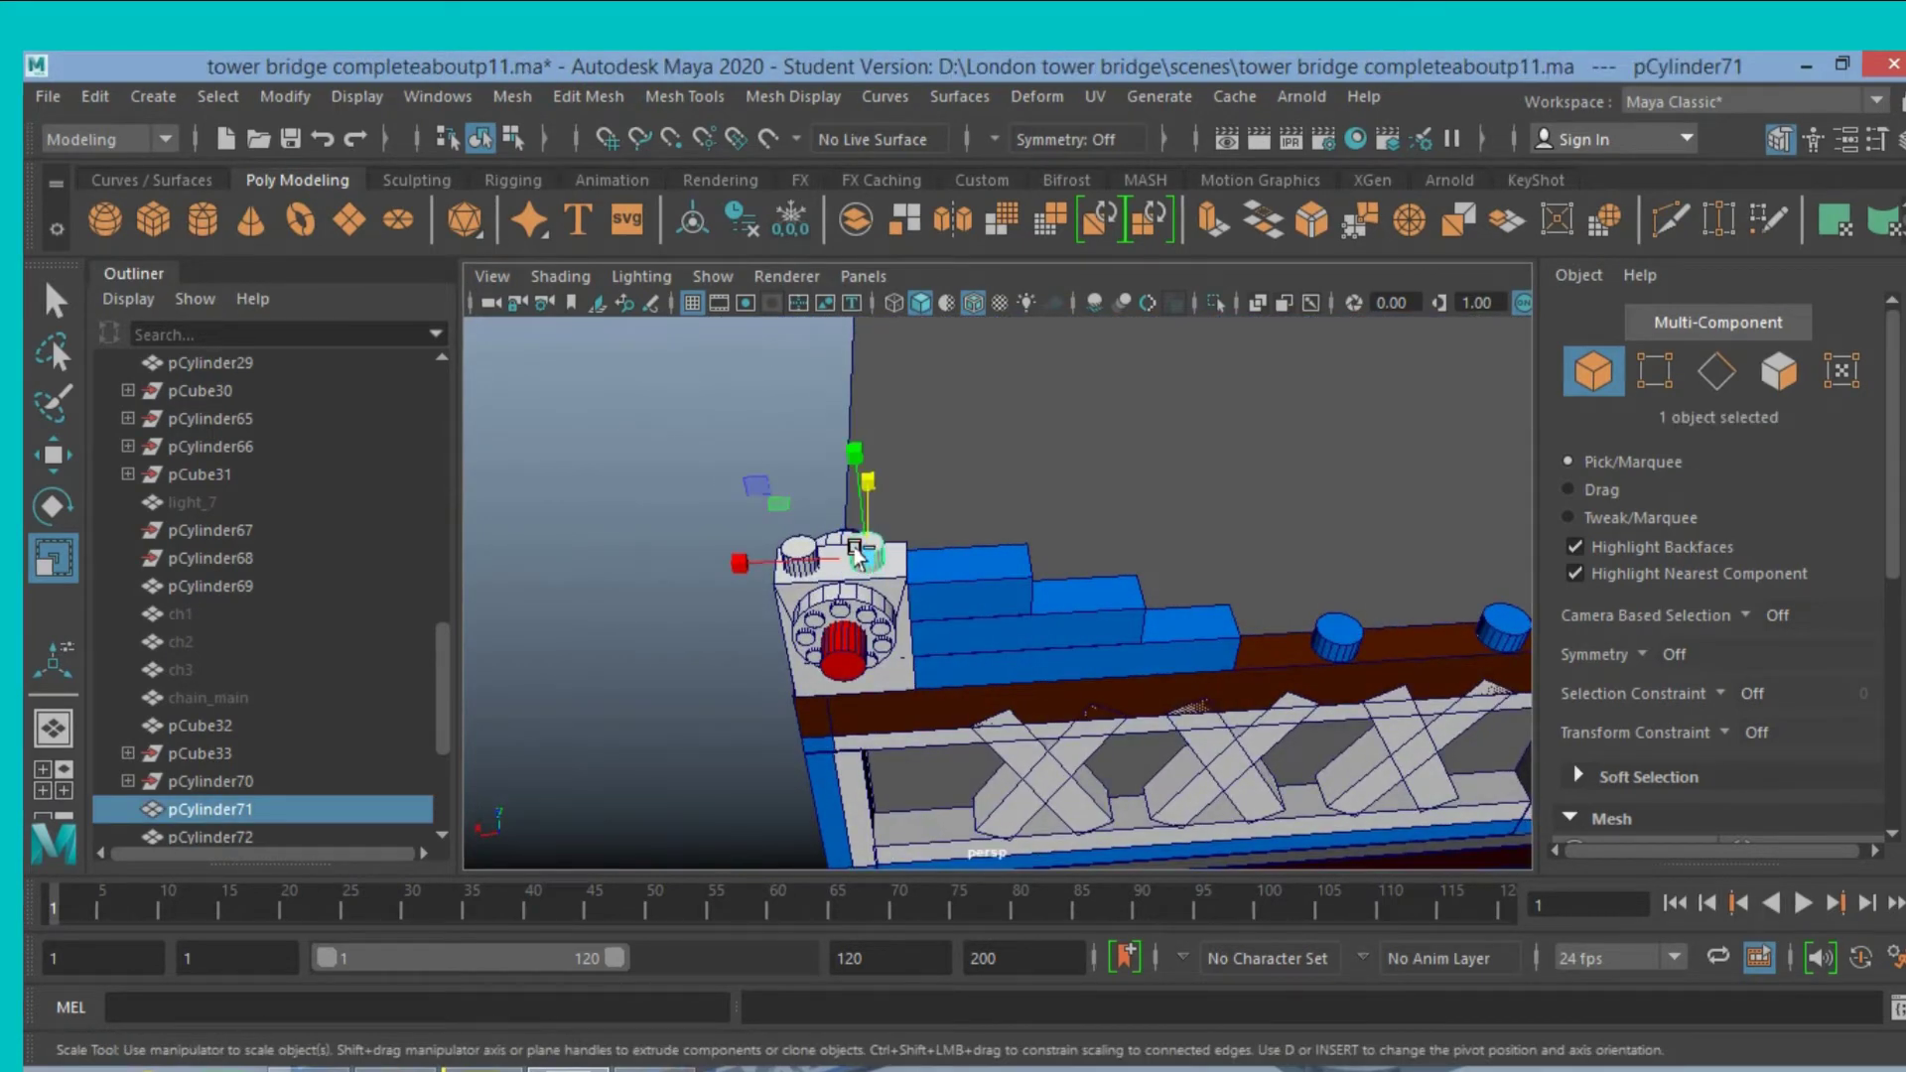
key("ctrl+d")
left_click(62, 457)
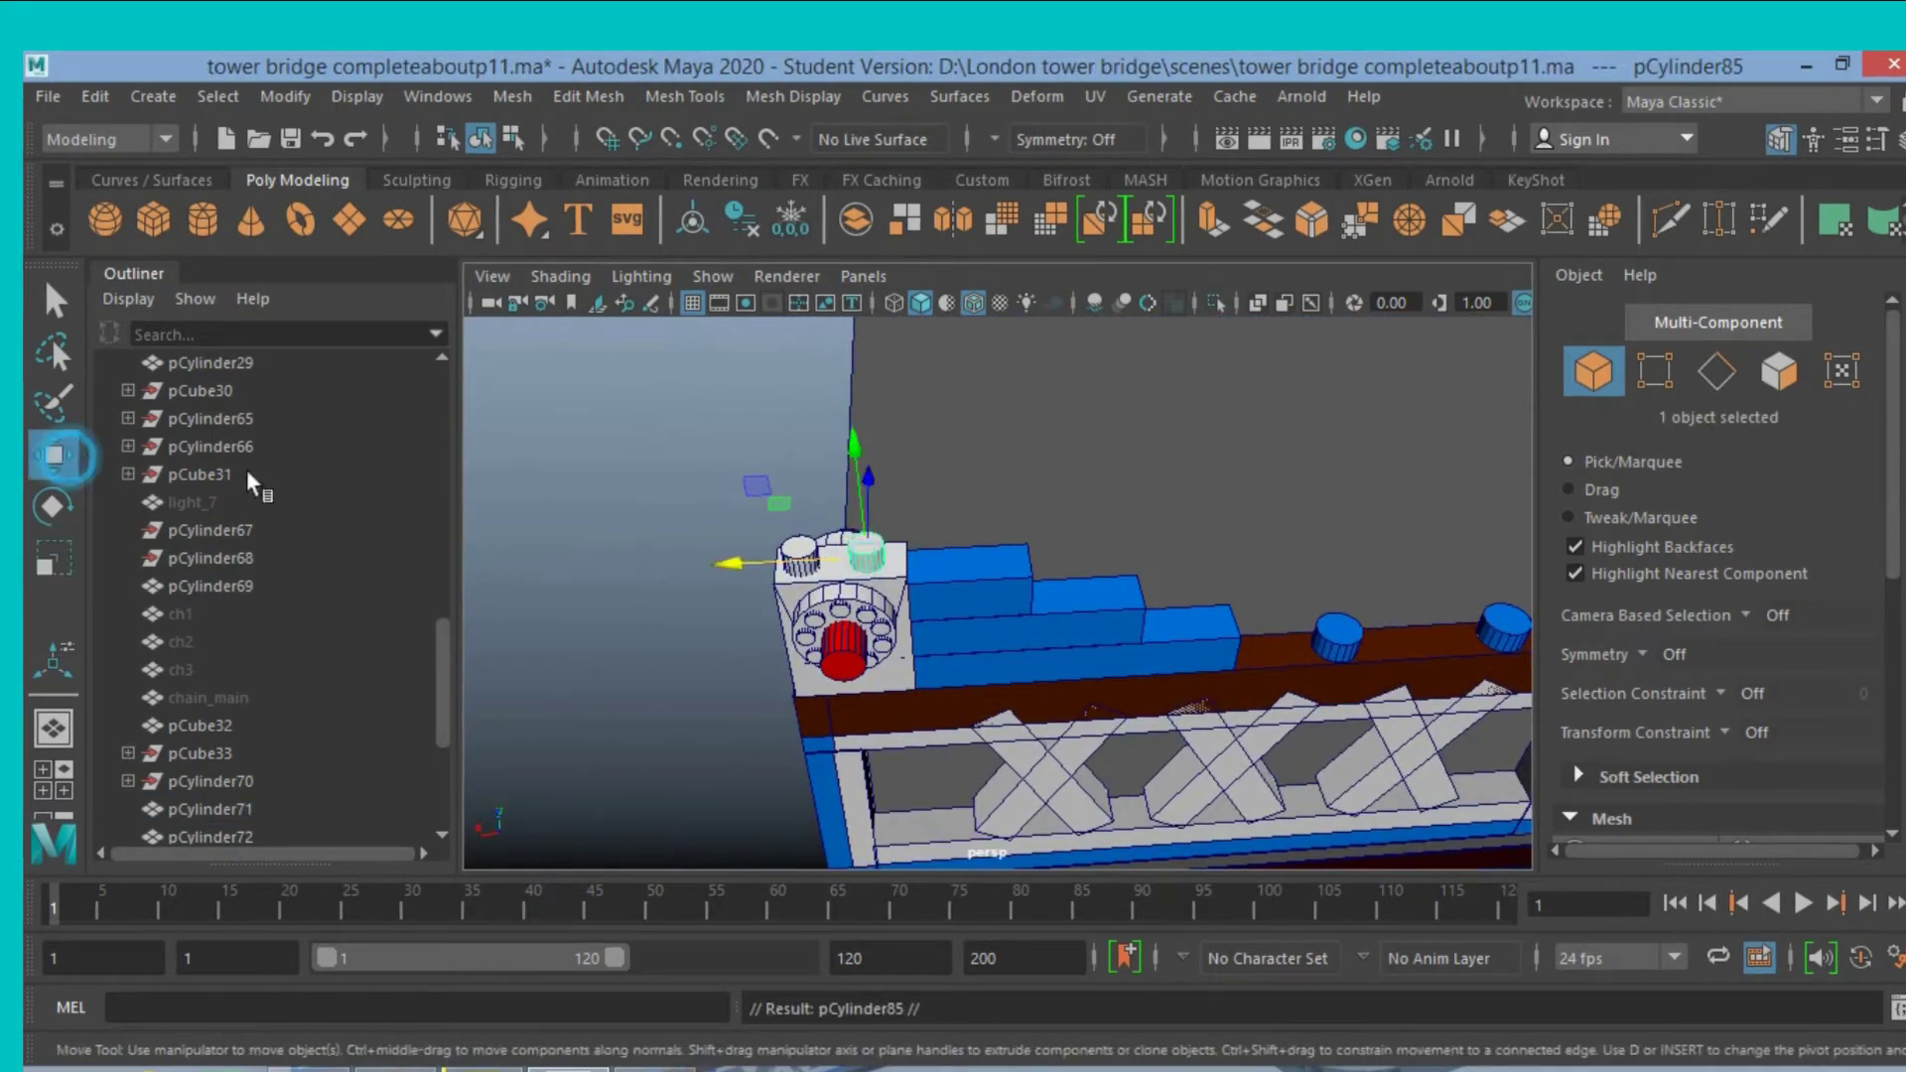
left_click_drag(732, 564, 871, 581)
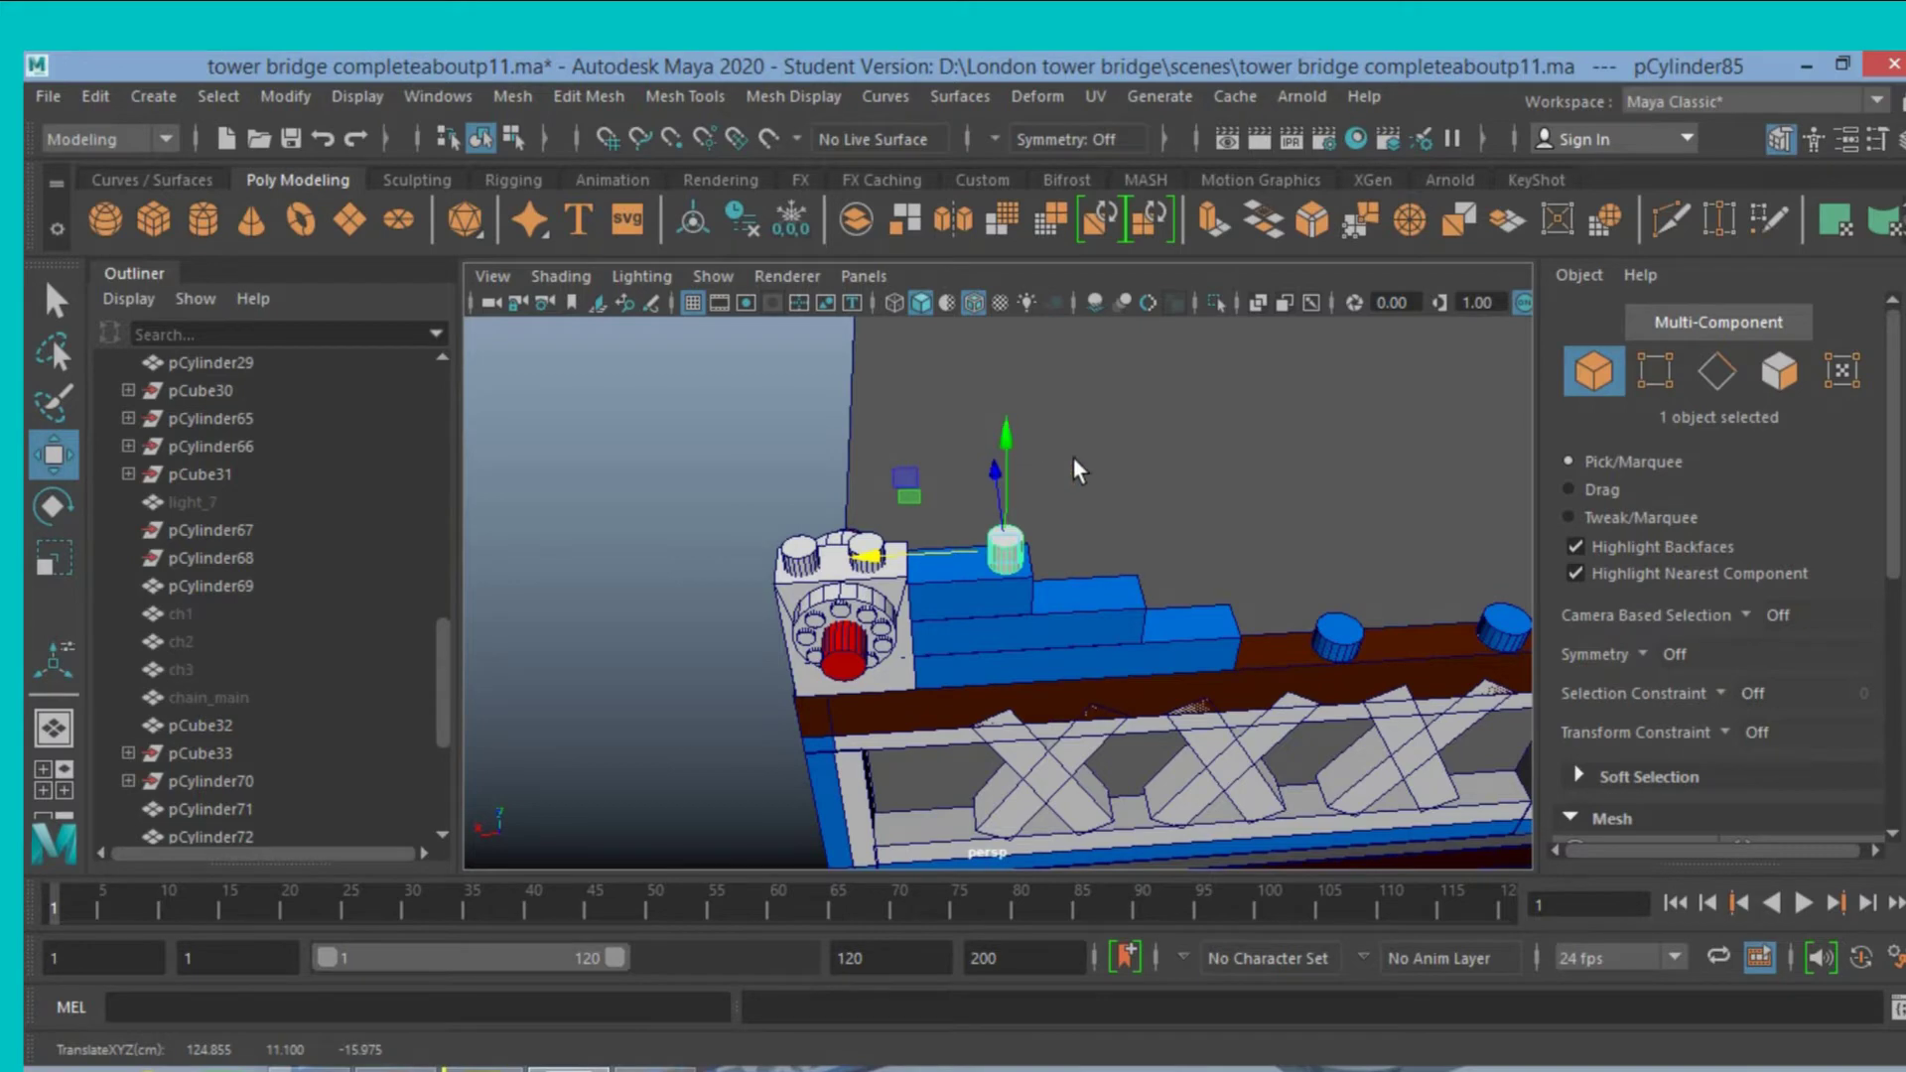
mouse_move(1092, 504)
left_mouse_down("alt")
mouse_move(998, 415)
mouse_move(1085, 459)
mouse_move(1088, 501)
left_mouse_up("alt")
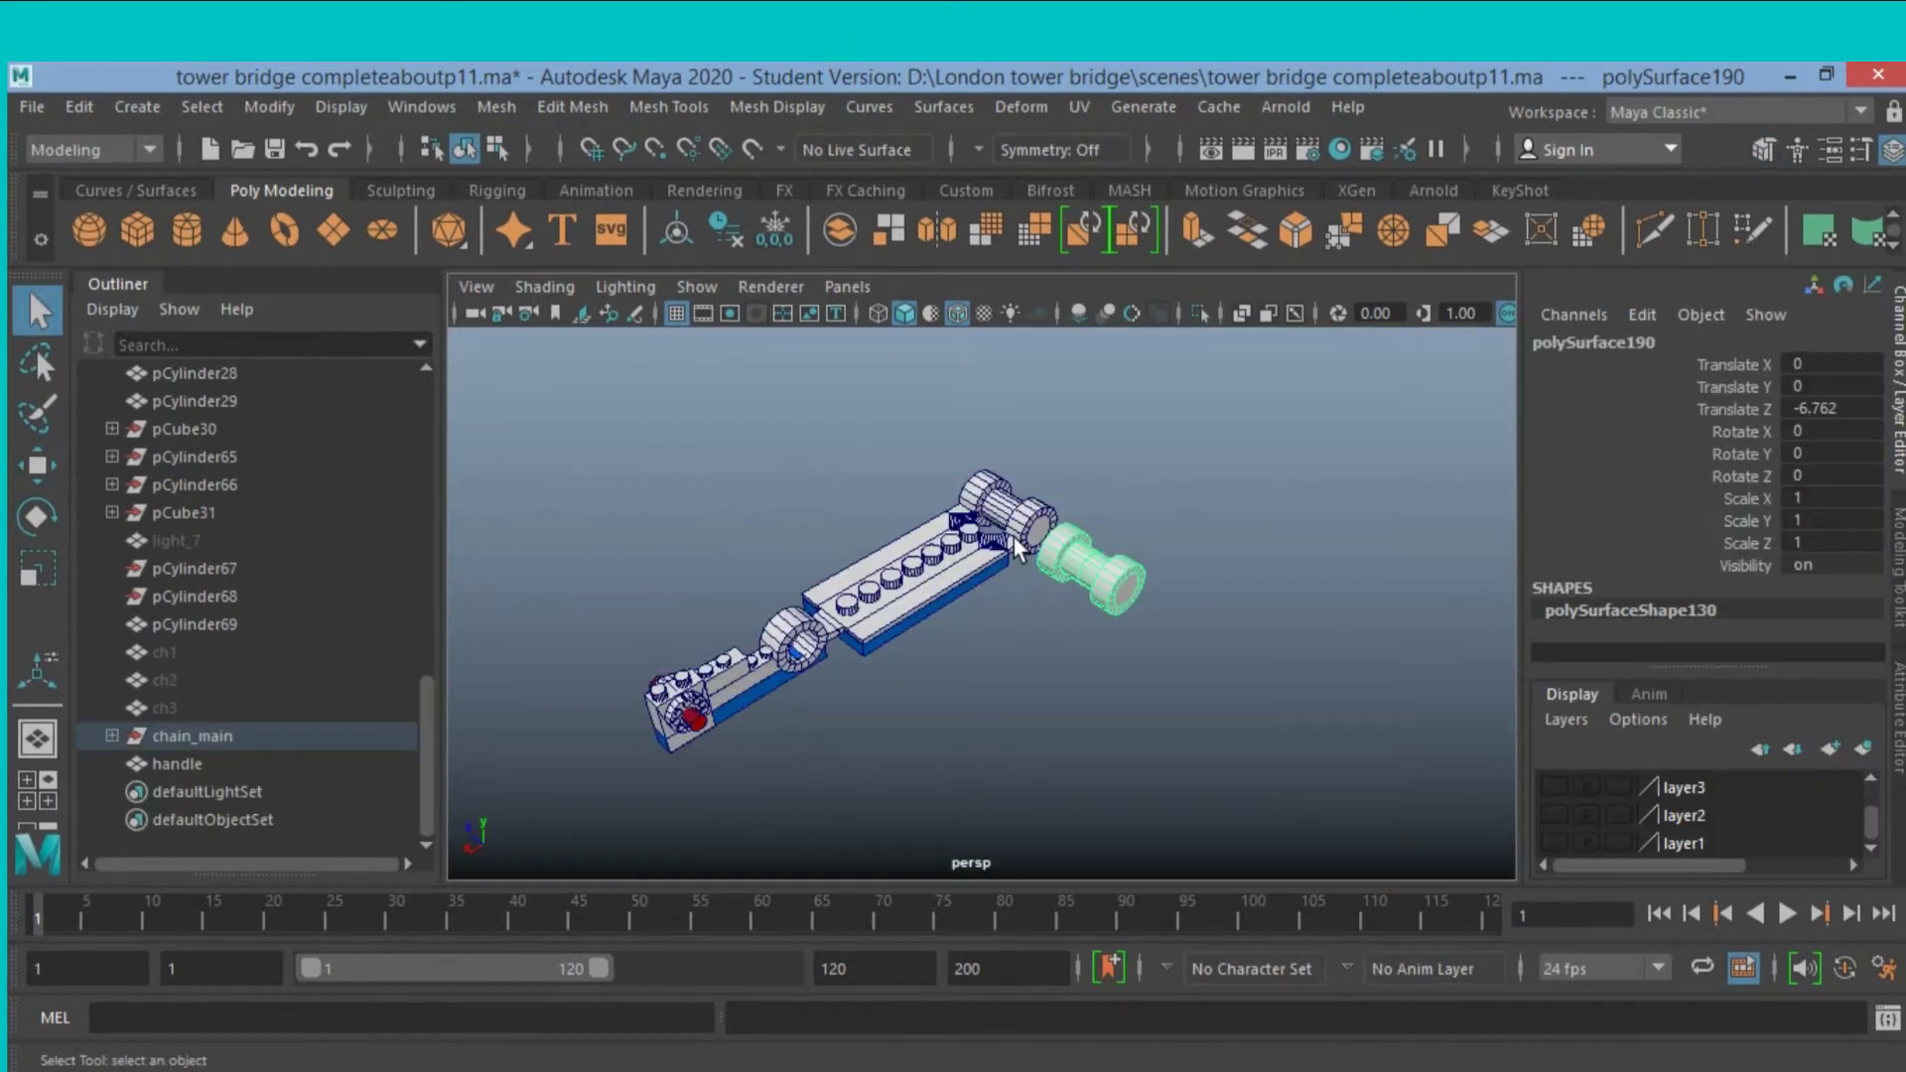
Move the long link bar polySurface191 away from the end pieces.
left_click(951, 567)
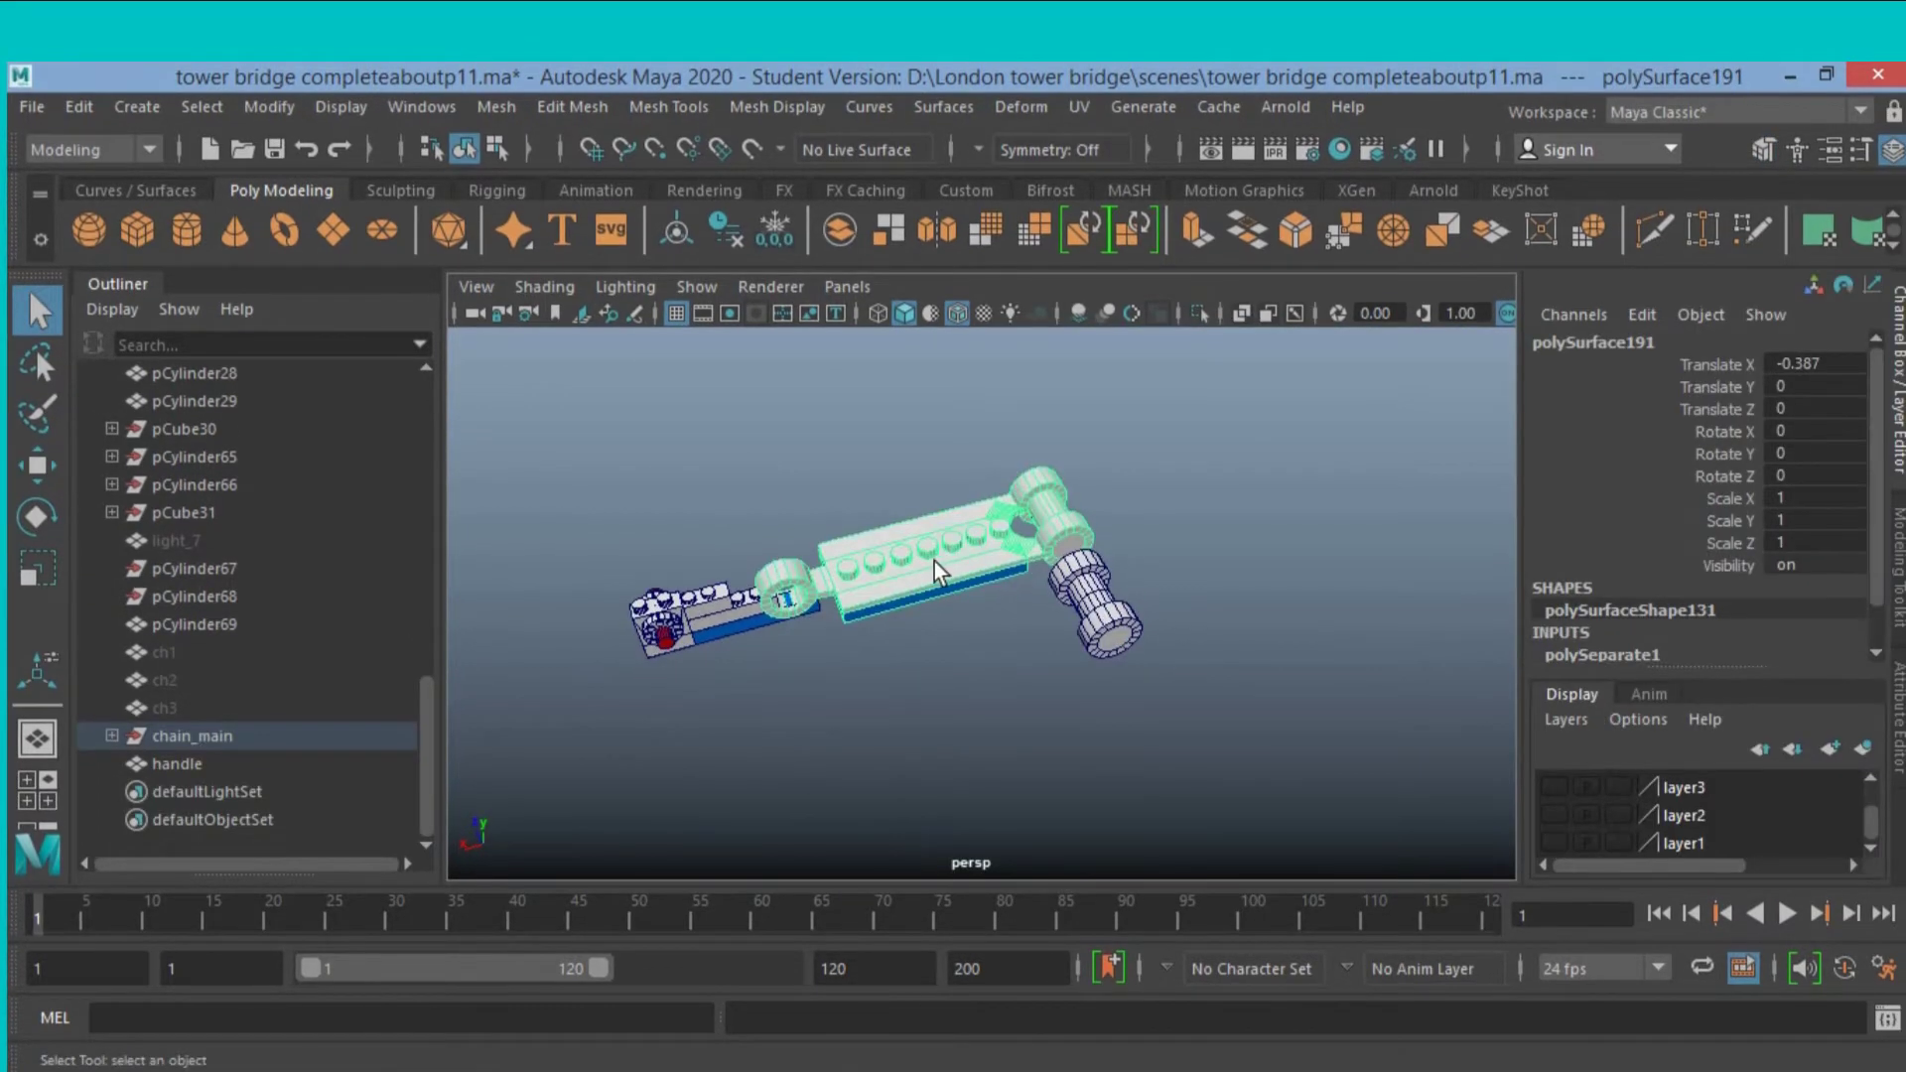
key("w")
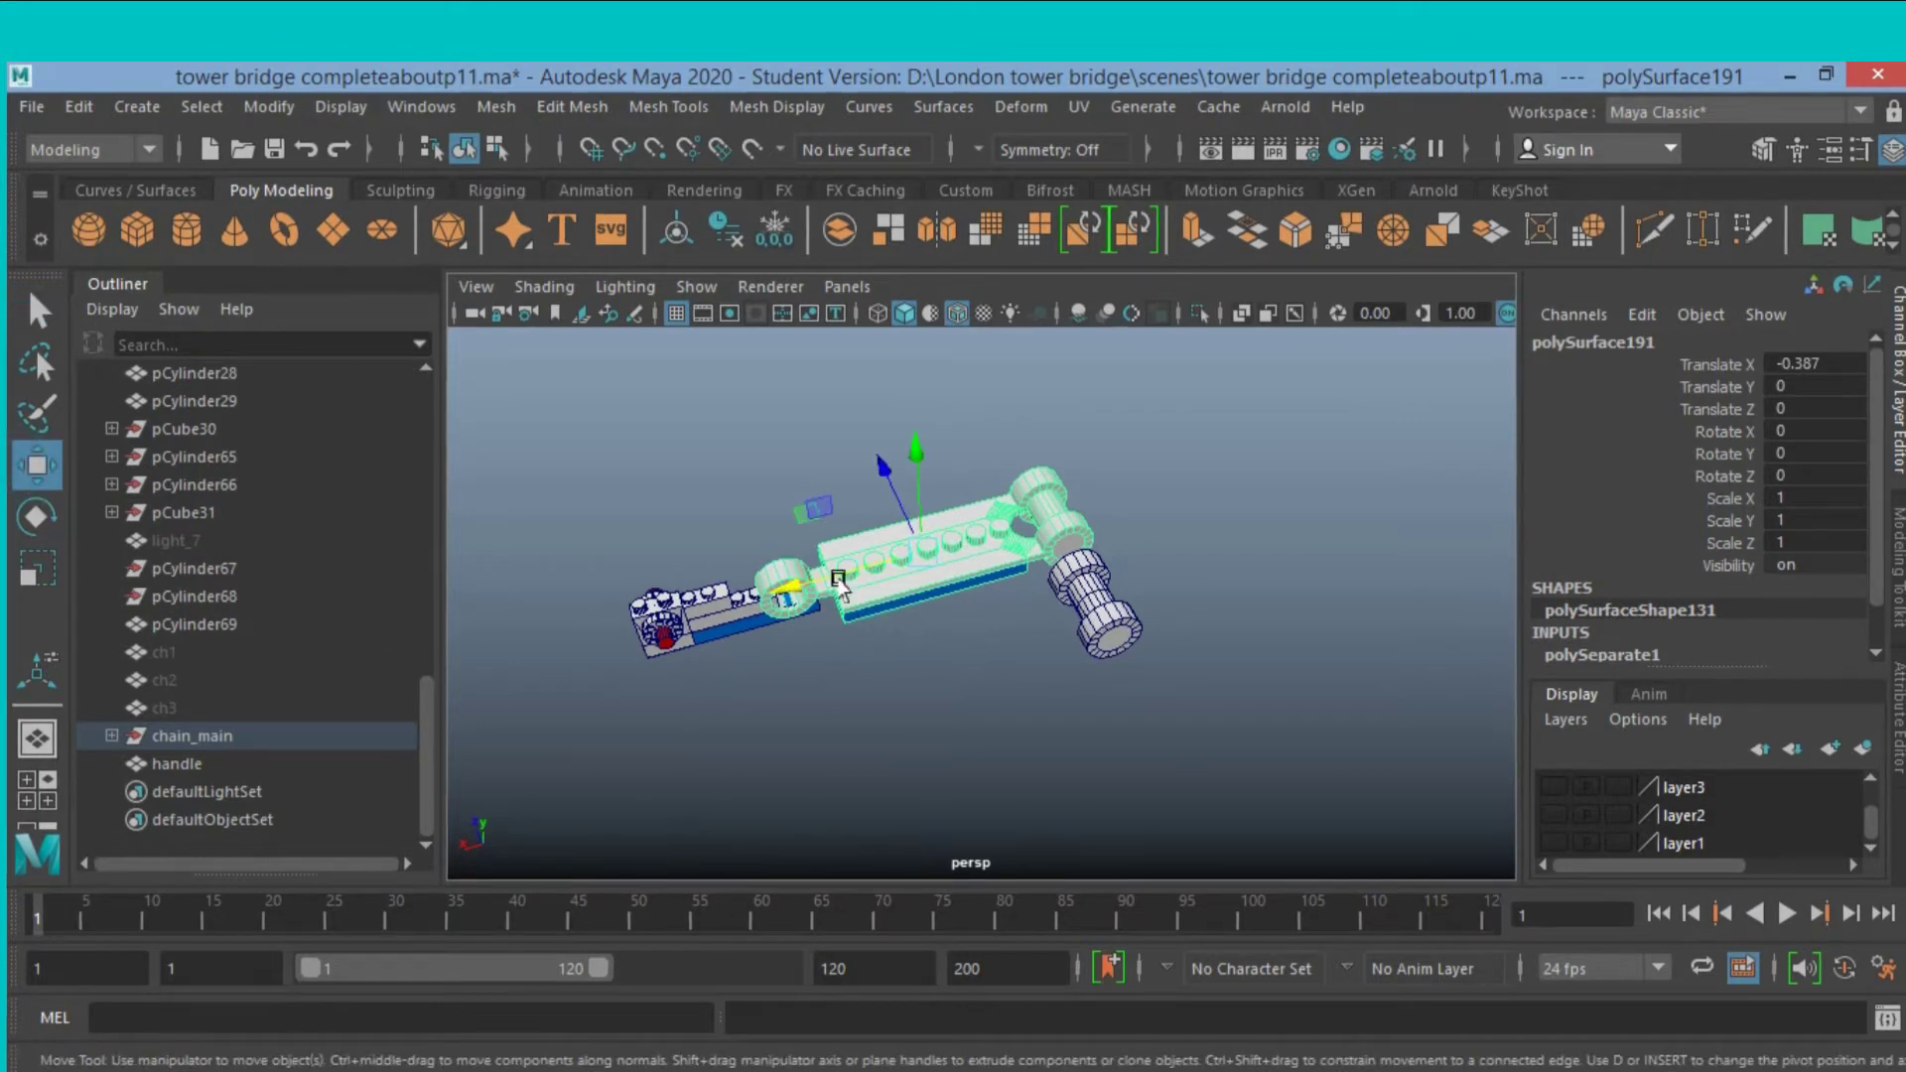
left_click_drag(794, 587, 1084, 631)
Slide the drum polySurface190 to Translate X 14.478, Z -0.642 against the white handle block.
left_click(1084, 631)
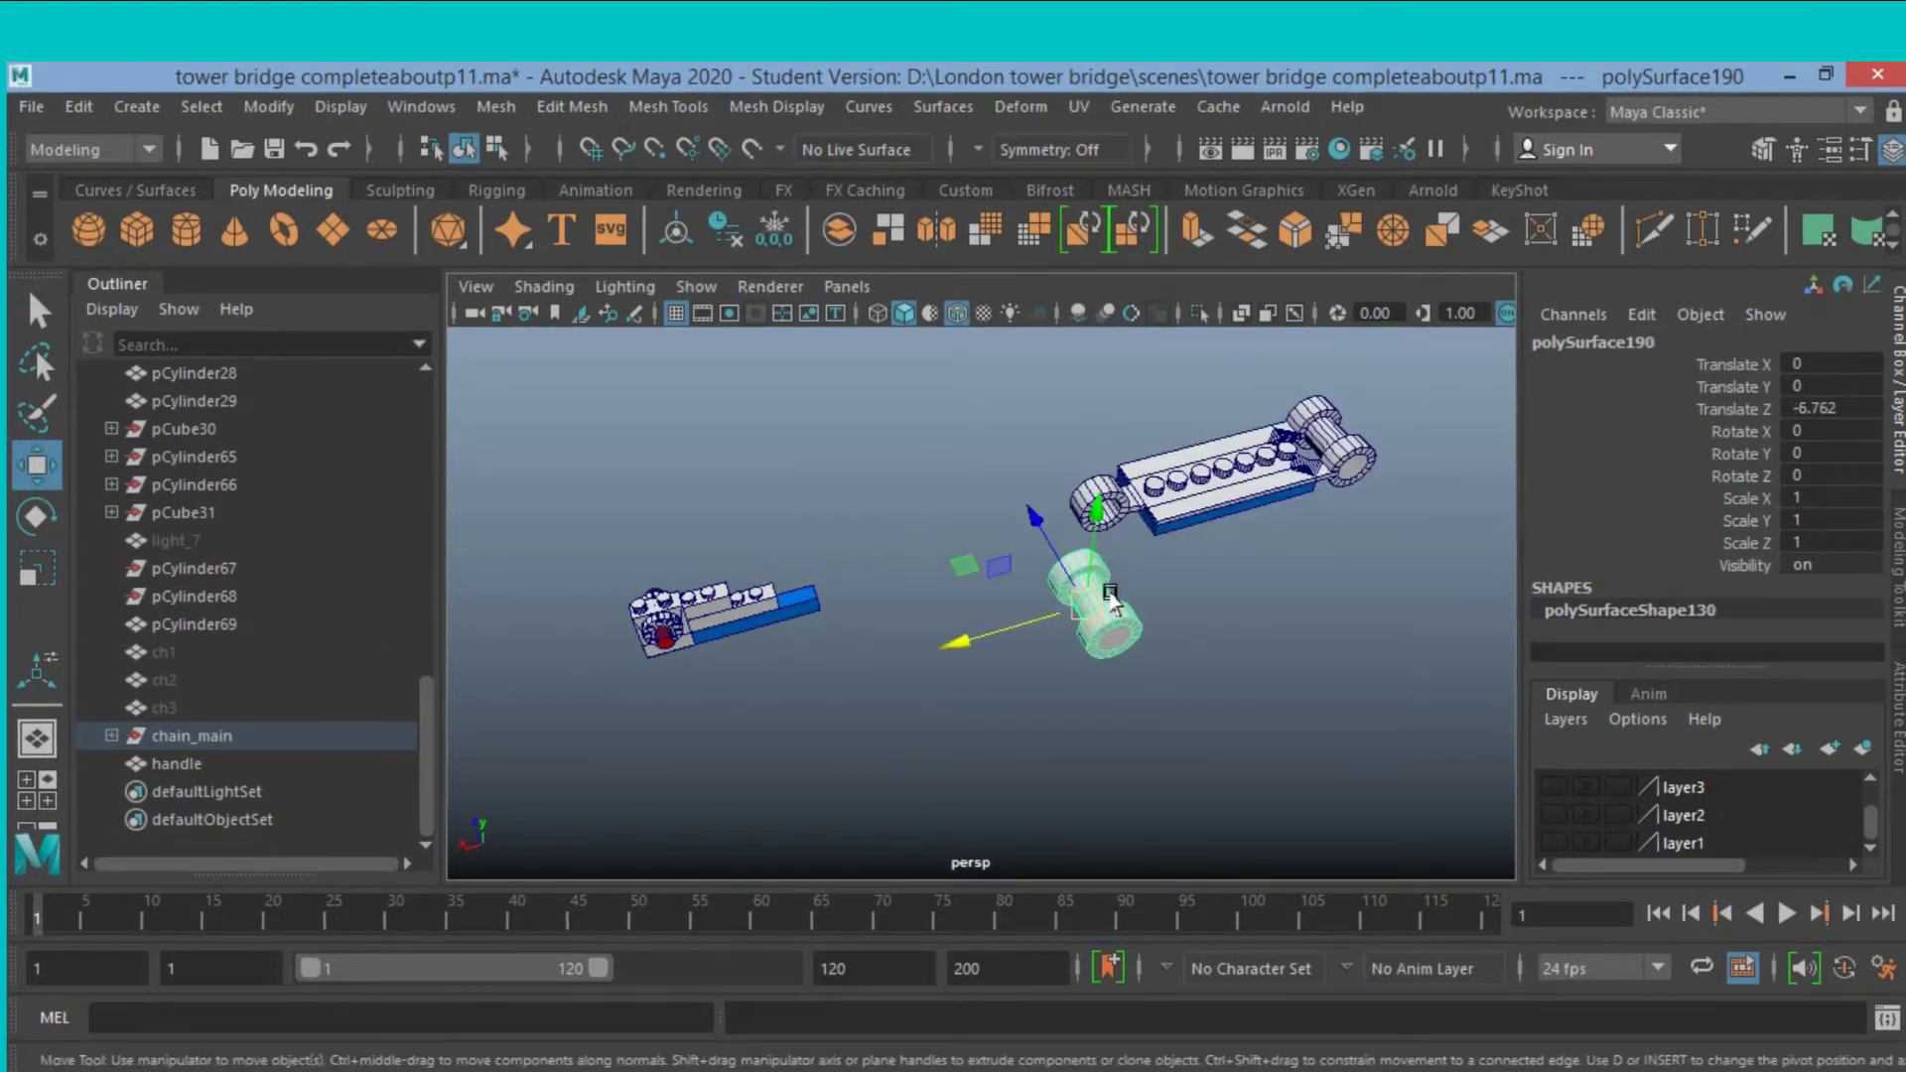
left_click_drag(1007, 632, 754, 645)
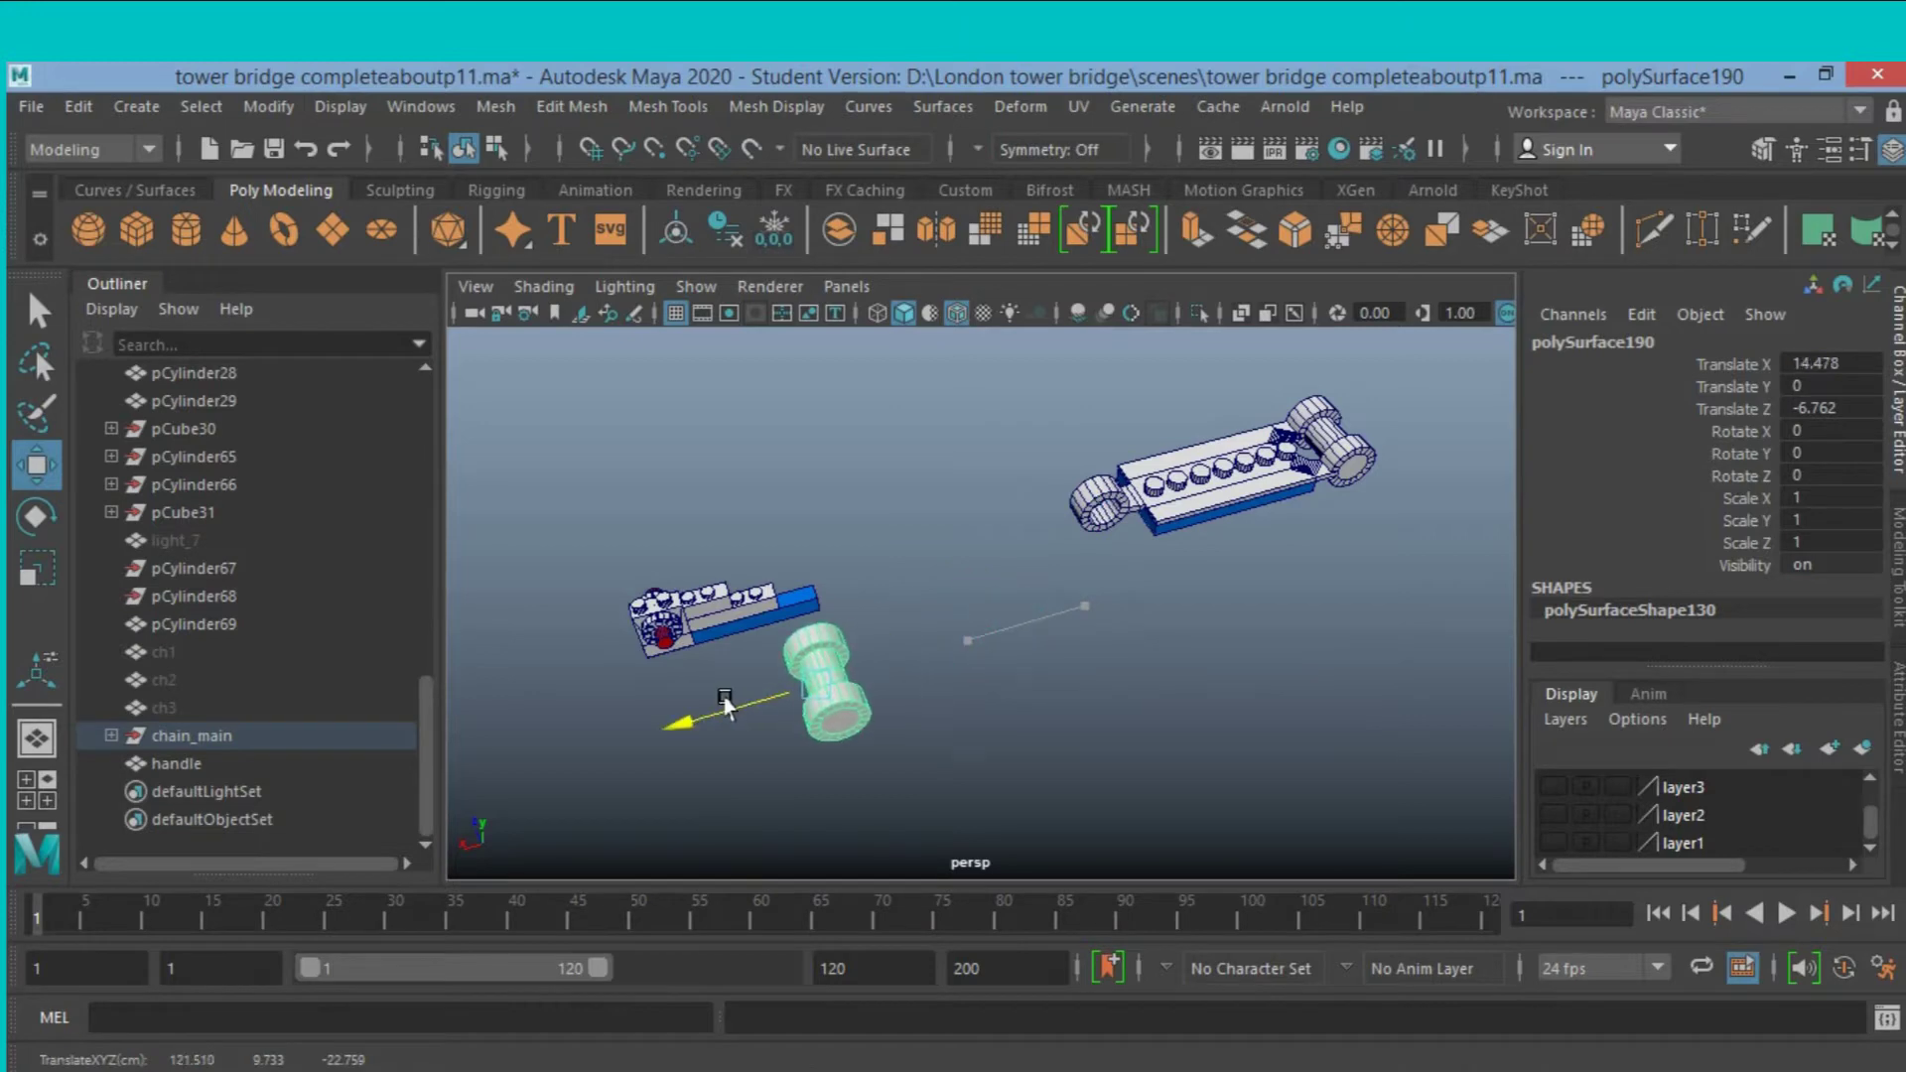
mouse_move(973, 635)
left_mouse_down("alt")
mouse_move(1059, 721)
mouse_move(1081, 689)
left_mouse_up("alt")
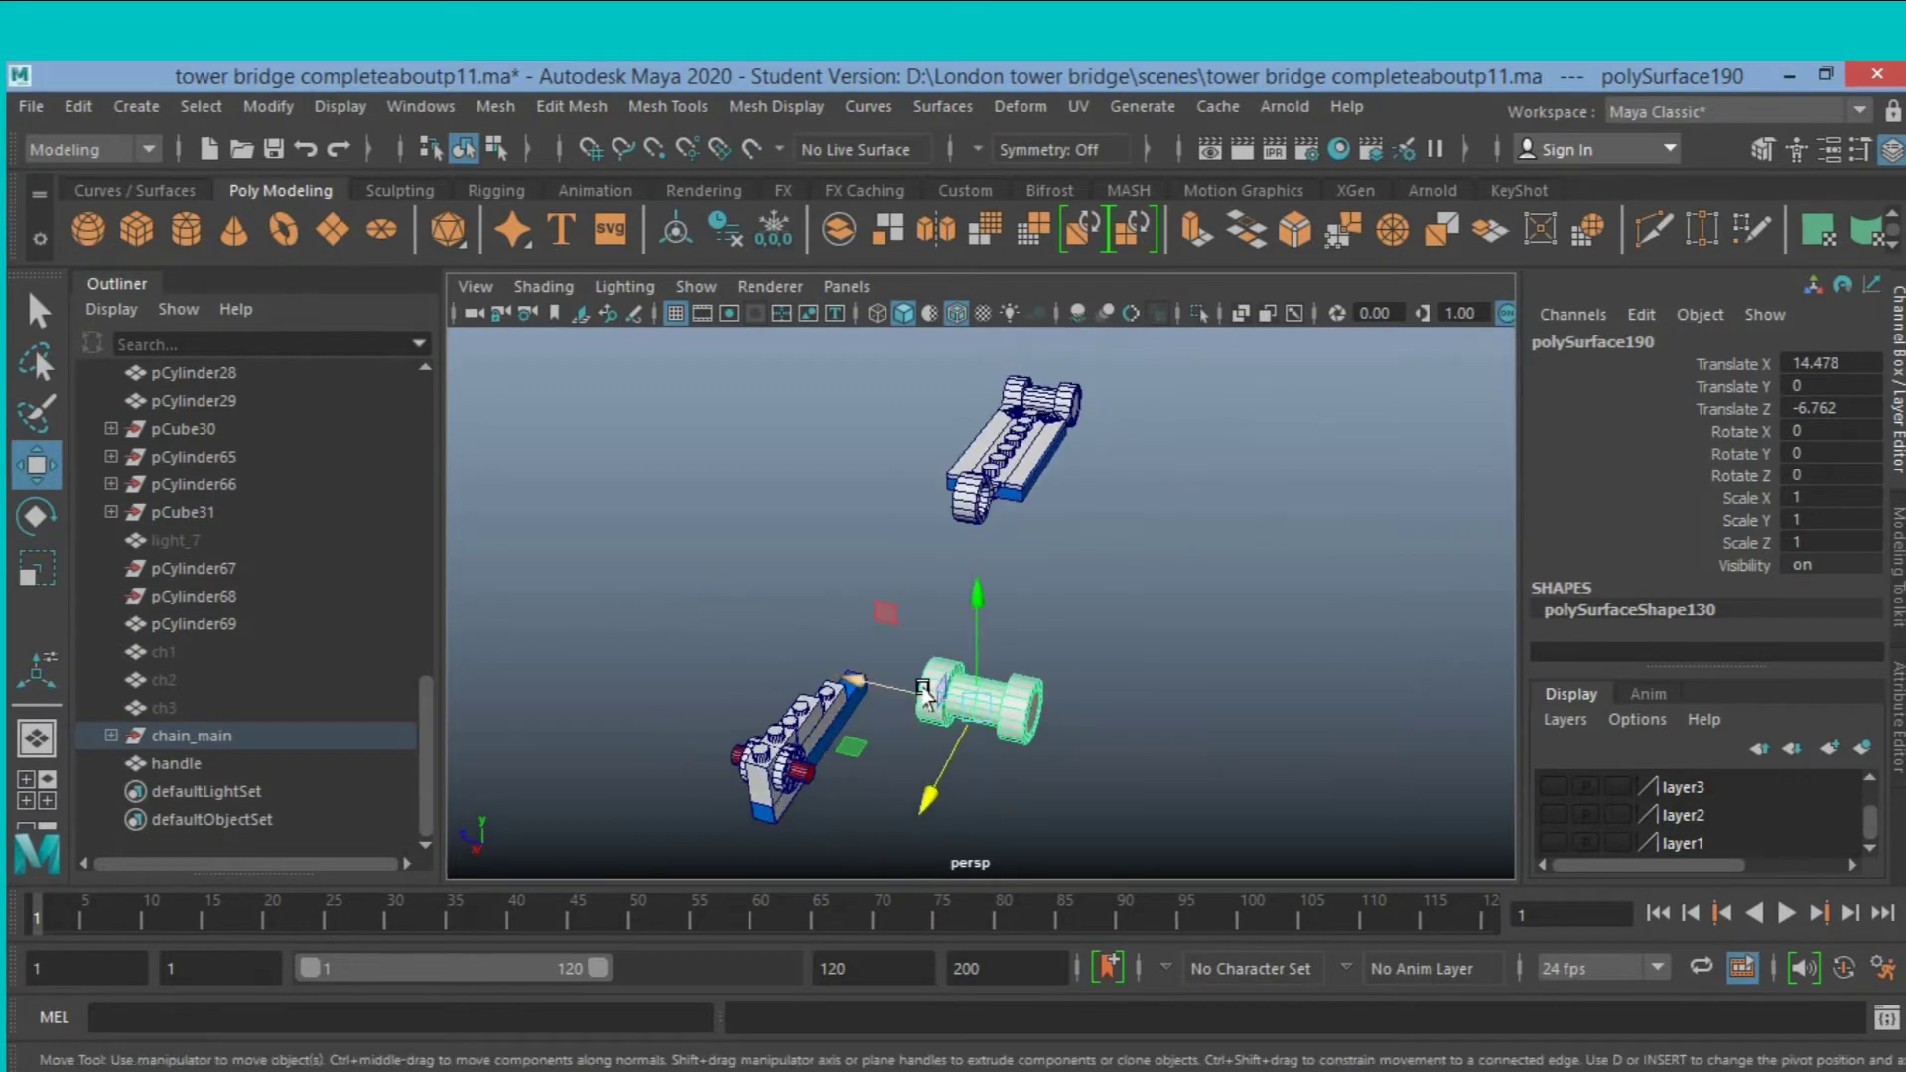
left_click_drag(927, 683, 799, 683)
left_click_drag(1022, 668, 1059, 660, "alt")
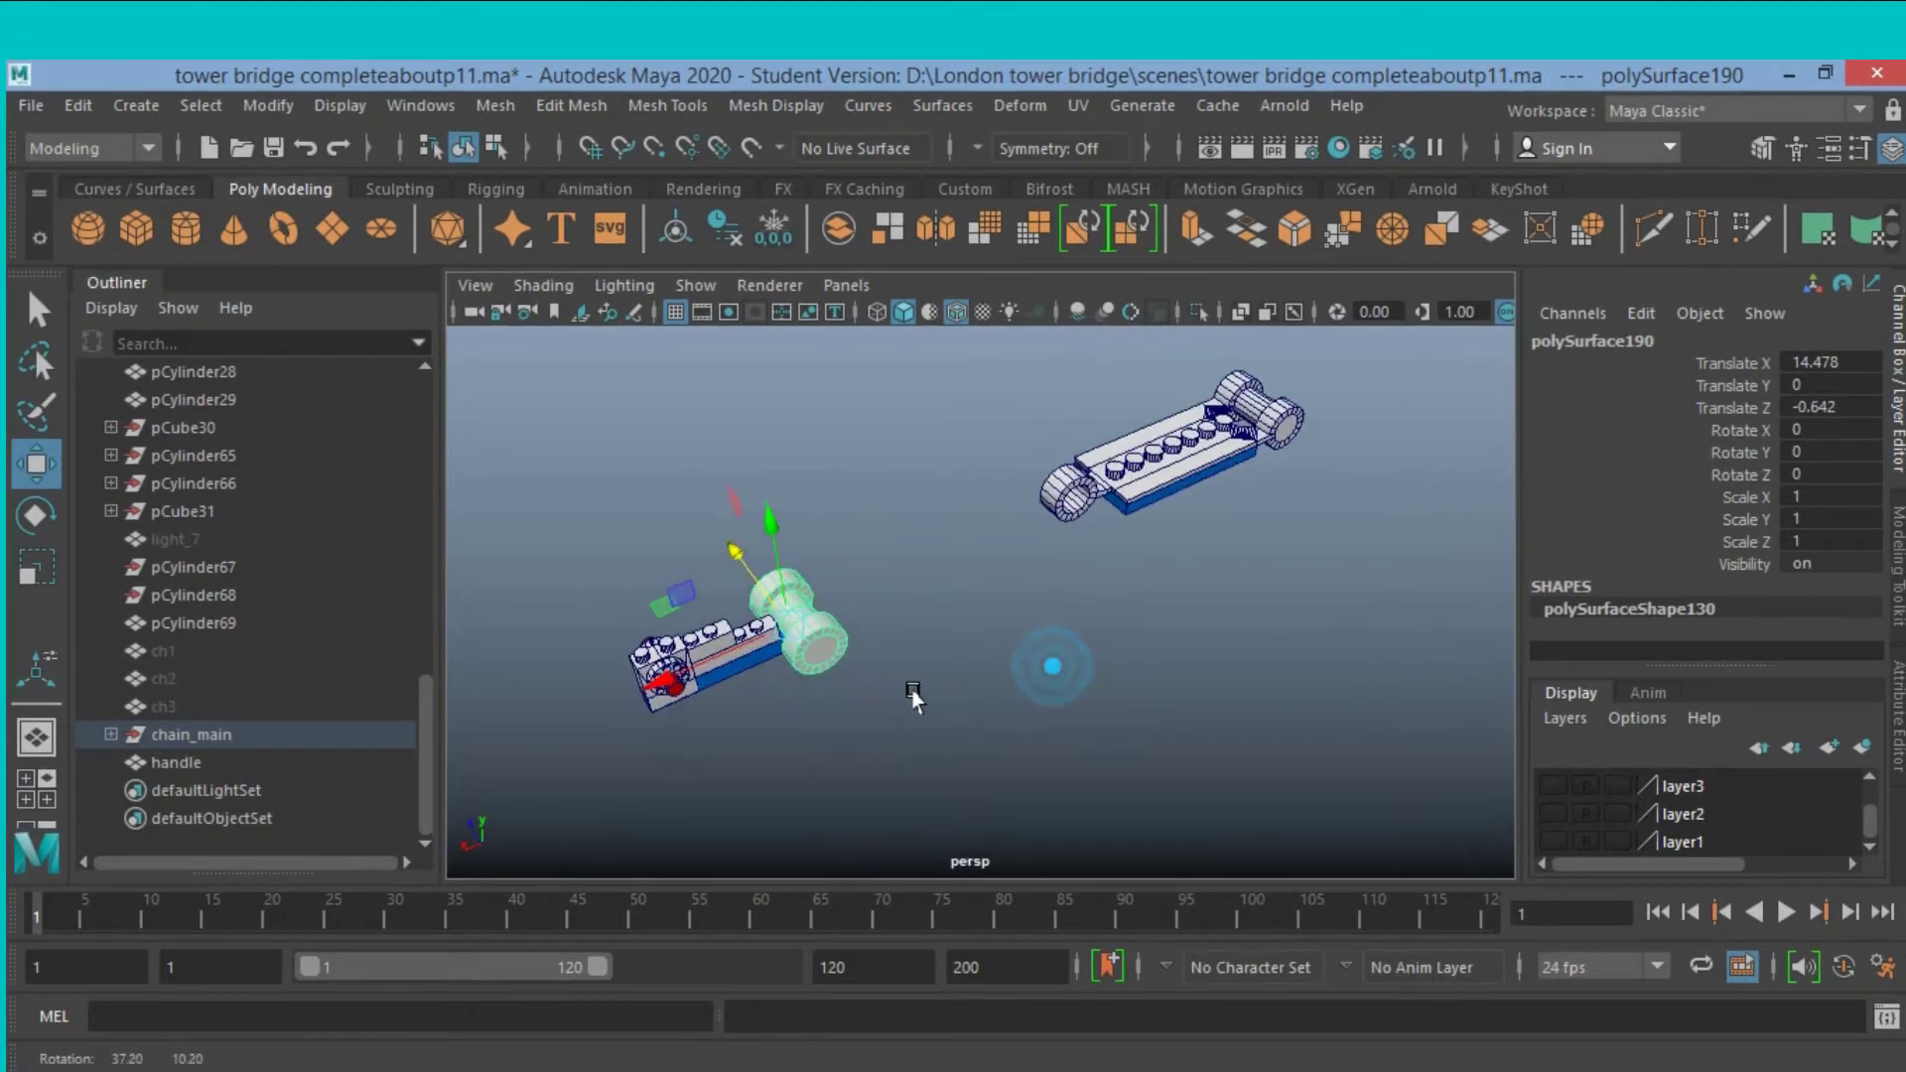
scroll(1059, 659, "up", 3)
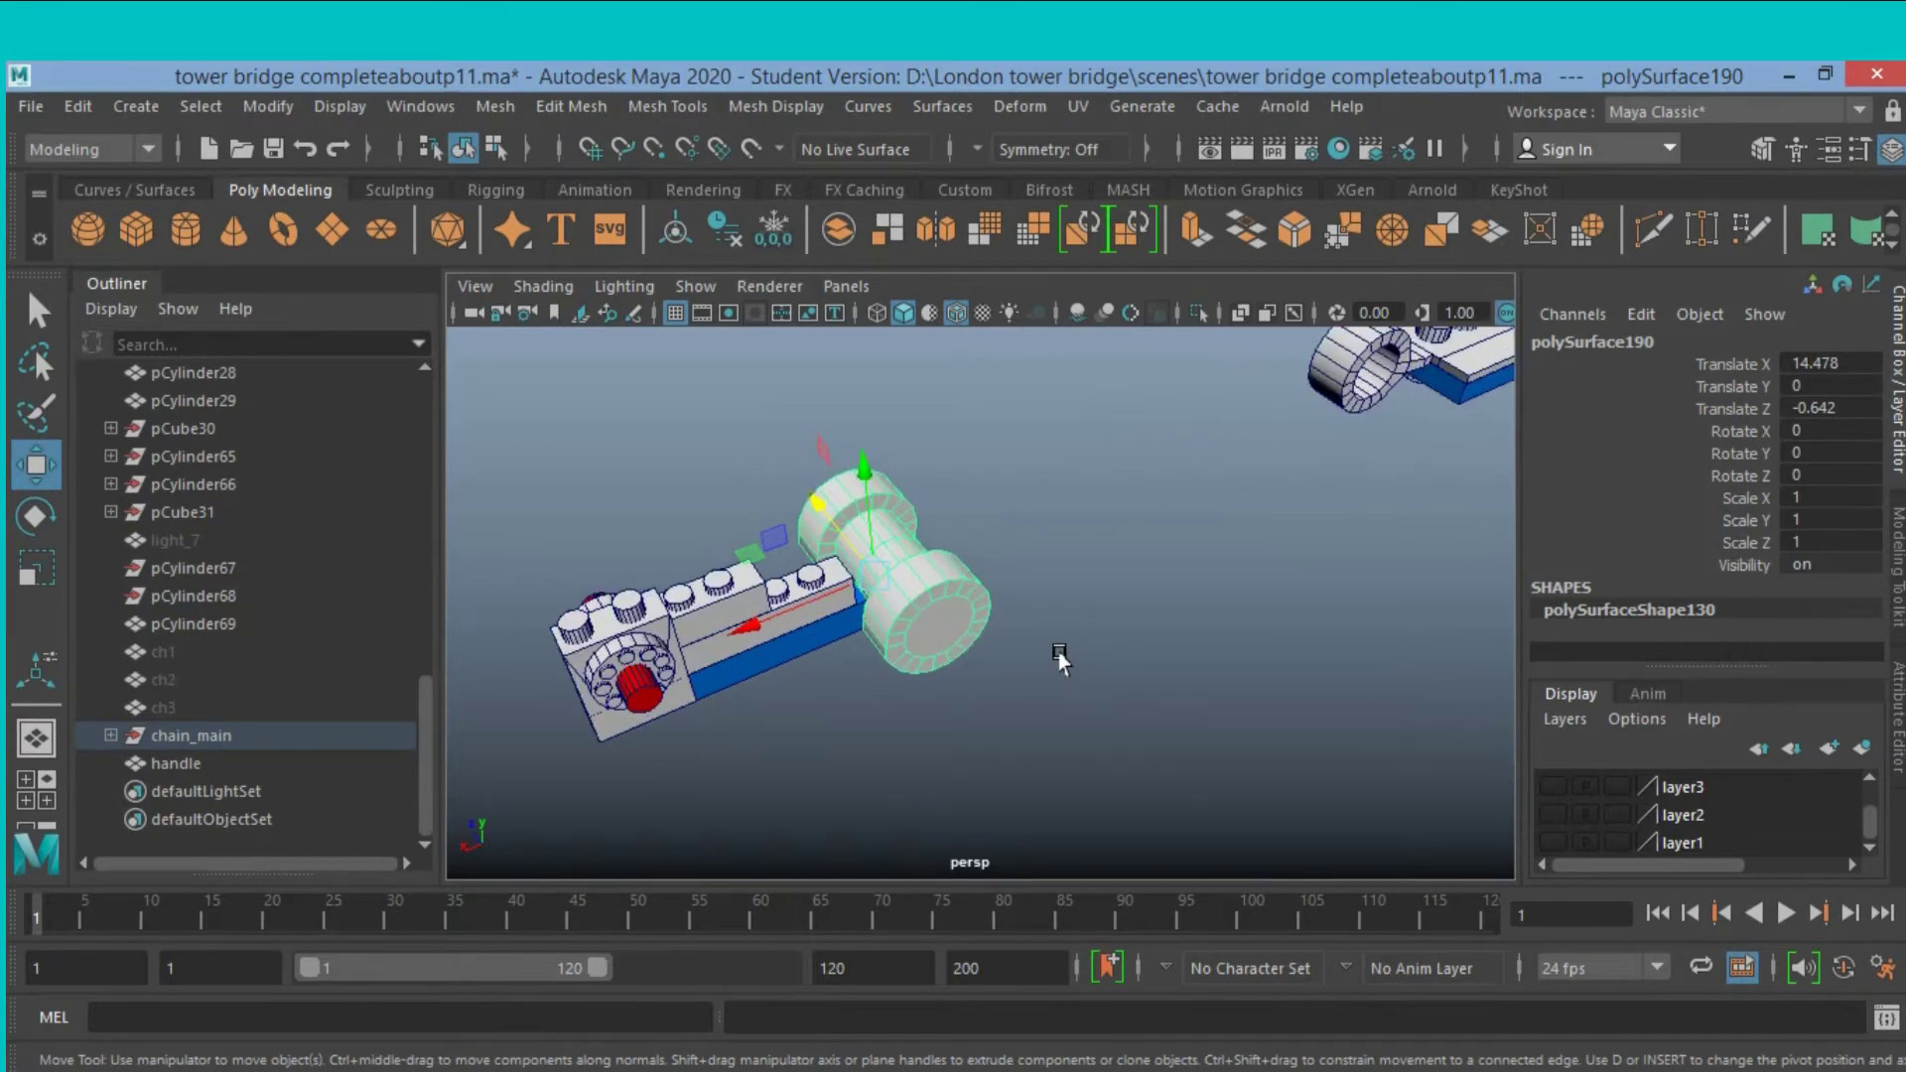
scroll(1060, 658, "up", 3)
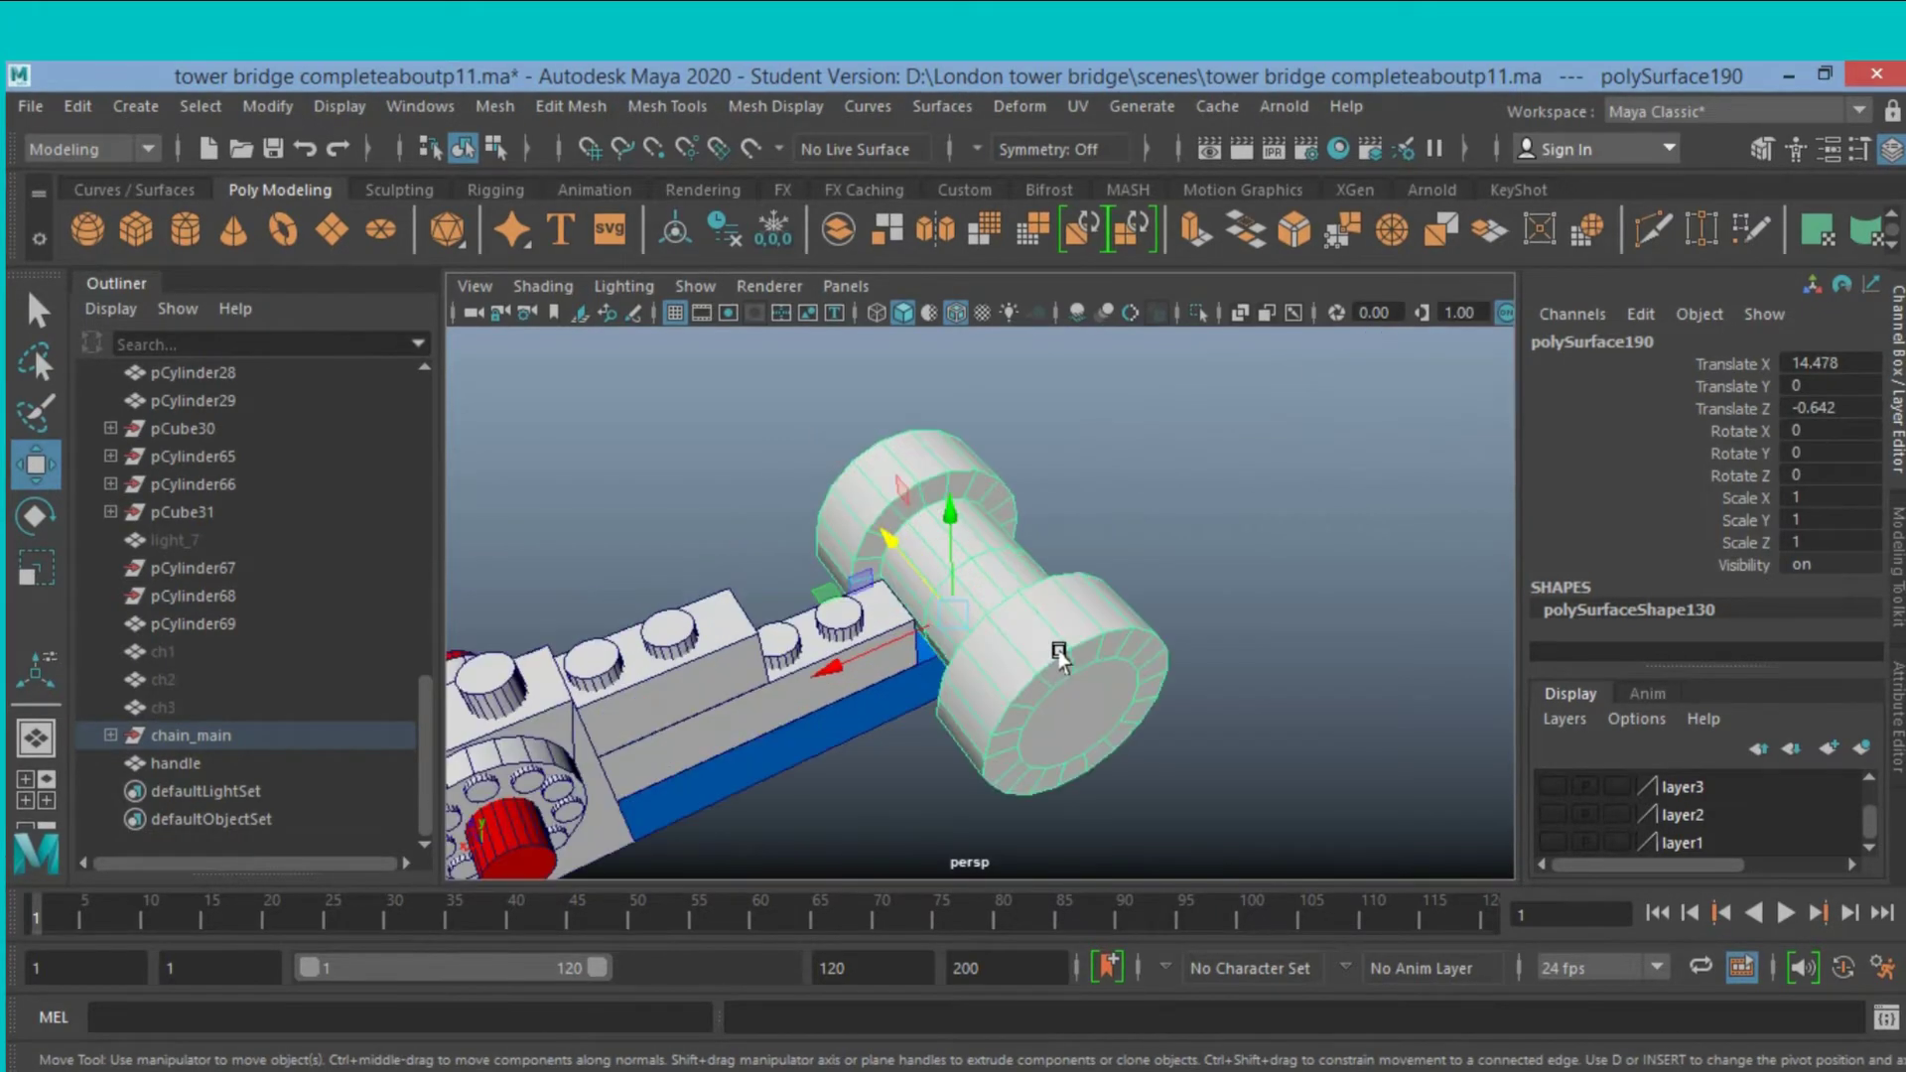
scroll(1061, 657, "down", 1)
left_click_drag(1117, 647, 1115, 643, "alt")
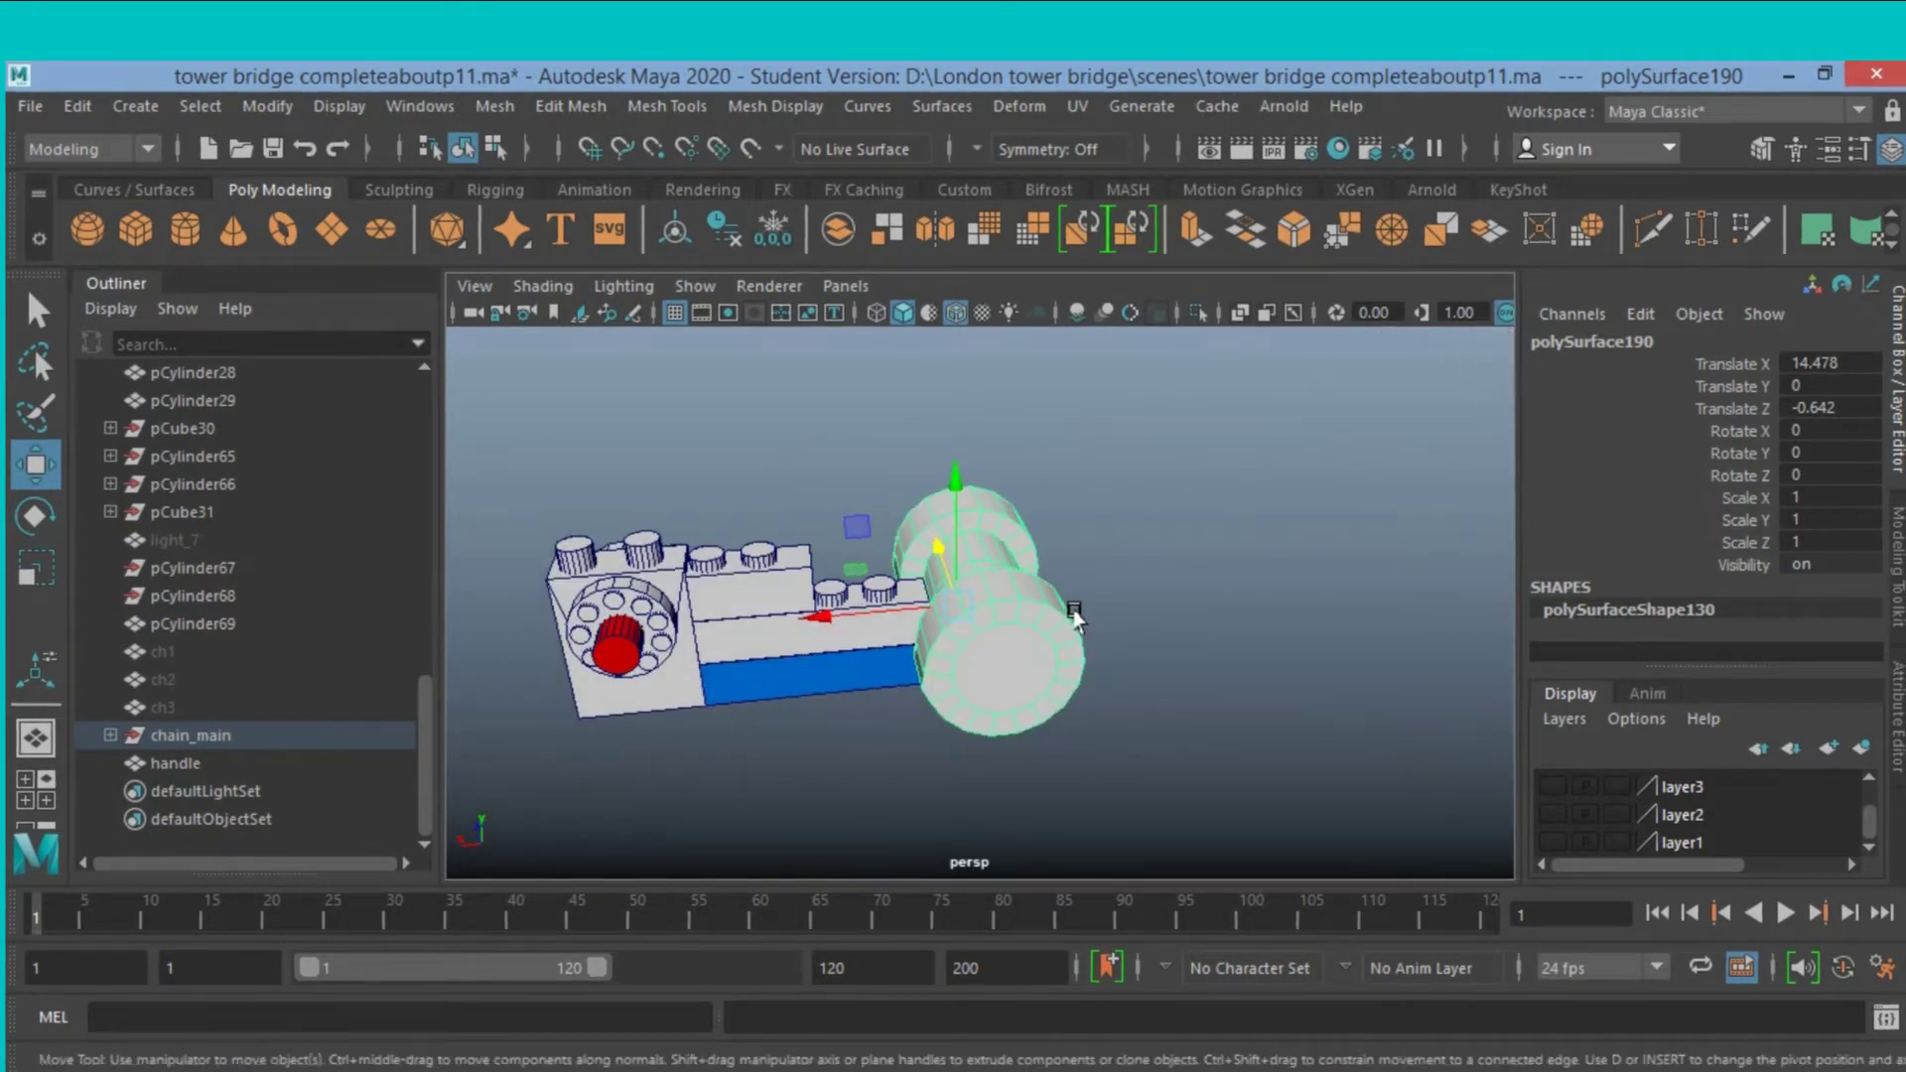
Scale the handle uniformly to 1.075, then stretch its Y scale to 1.293.
left_click(845, 700)
left_click(39, 568)
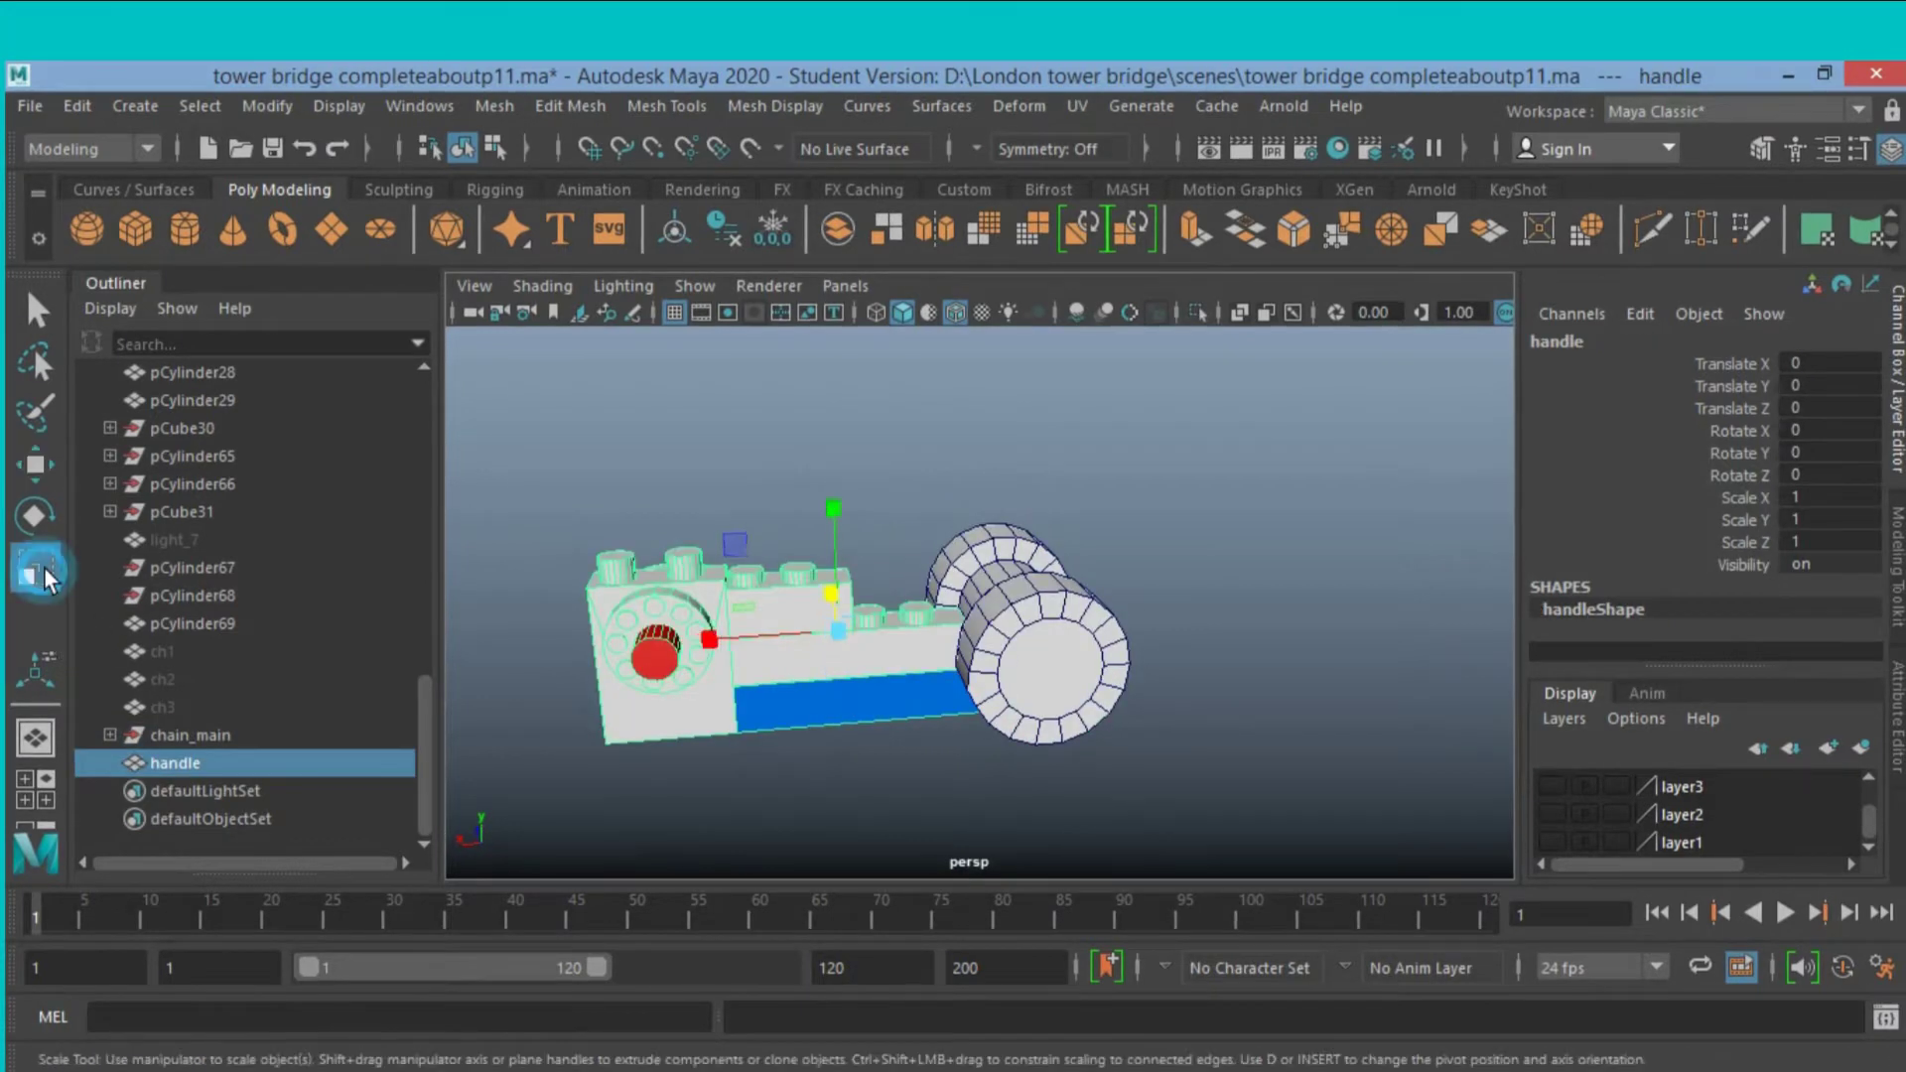
left_click_drag(820, 628, 845, 643)
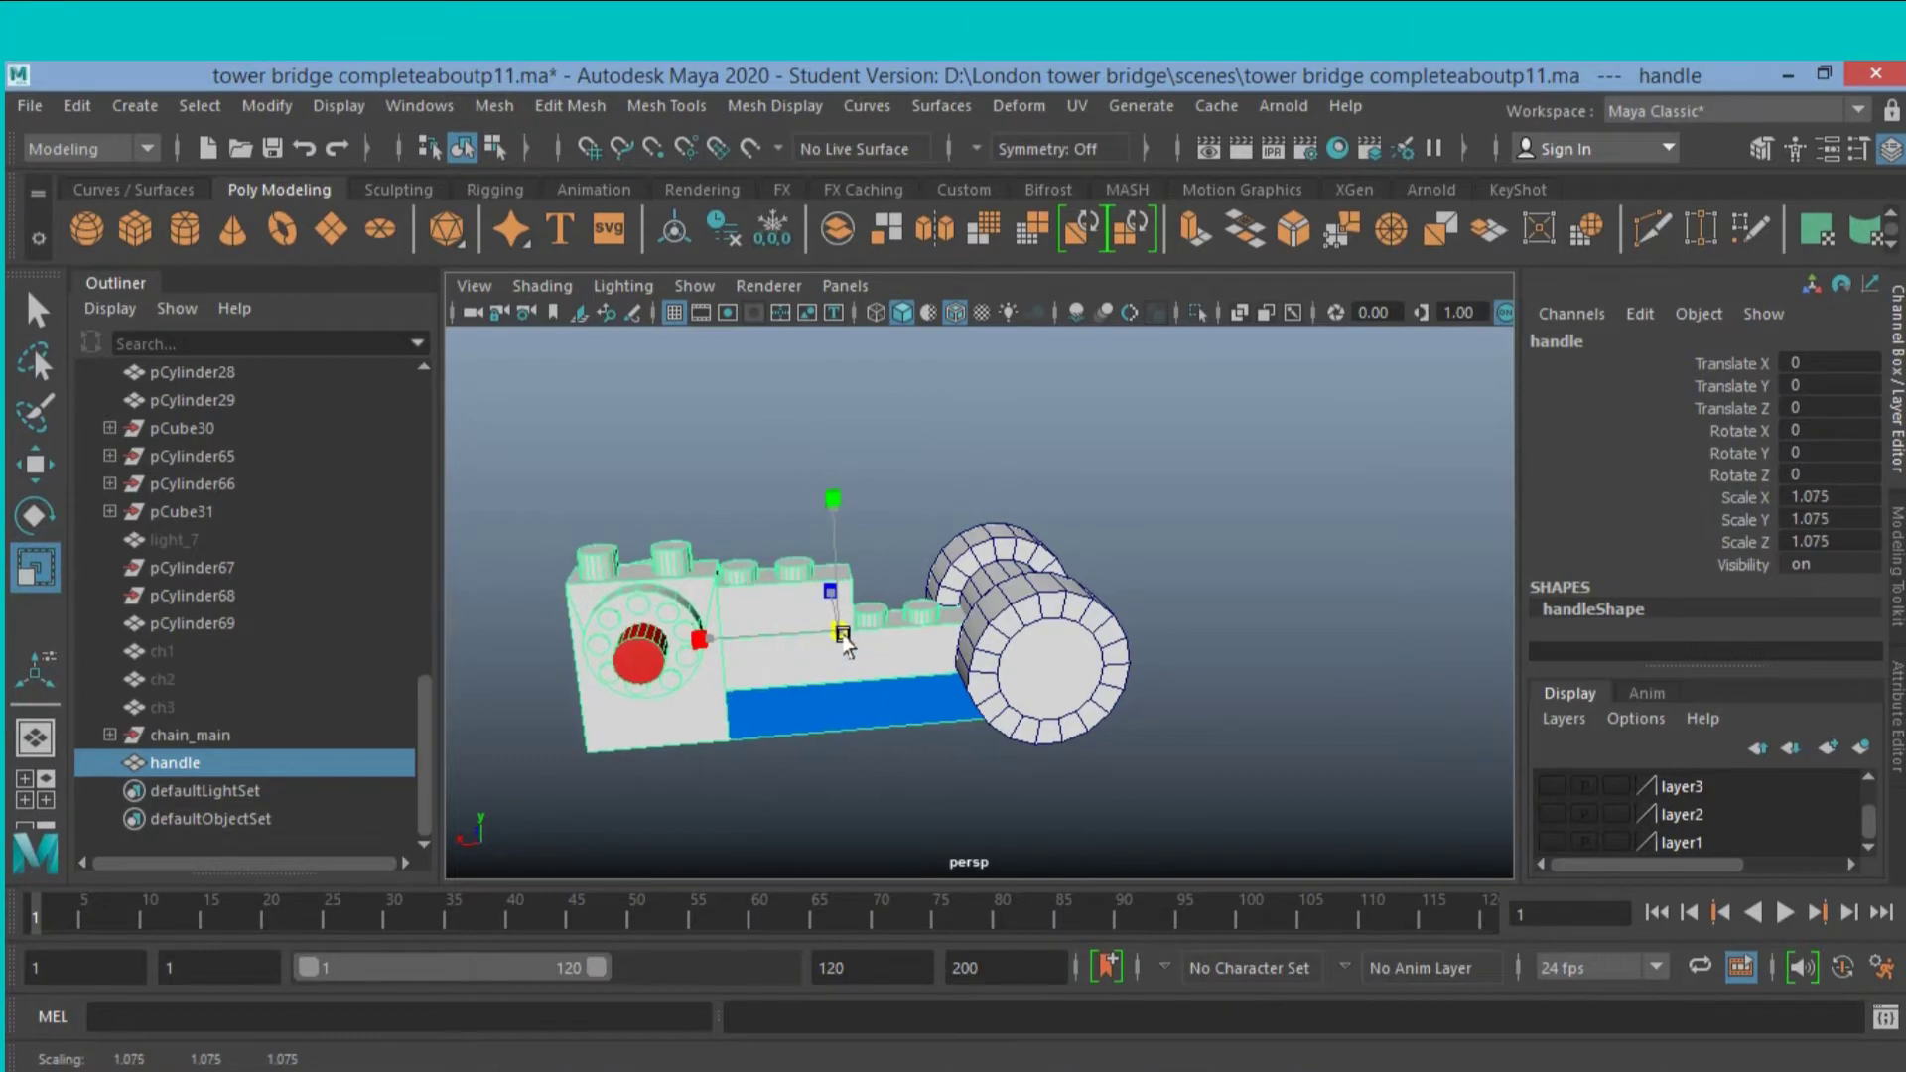
left_click_drag(830, 510, 822, 489)
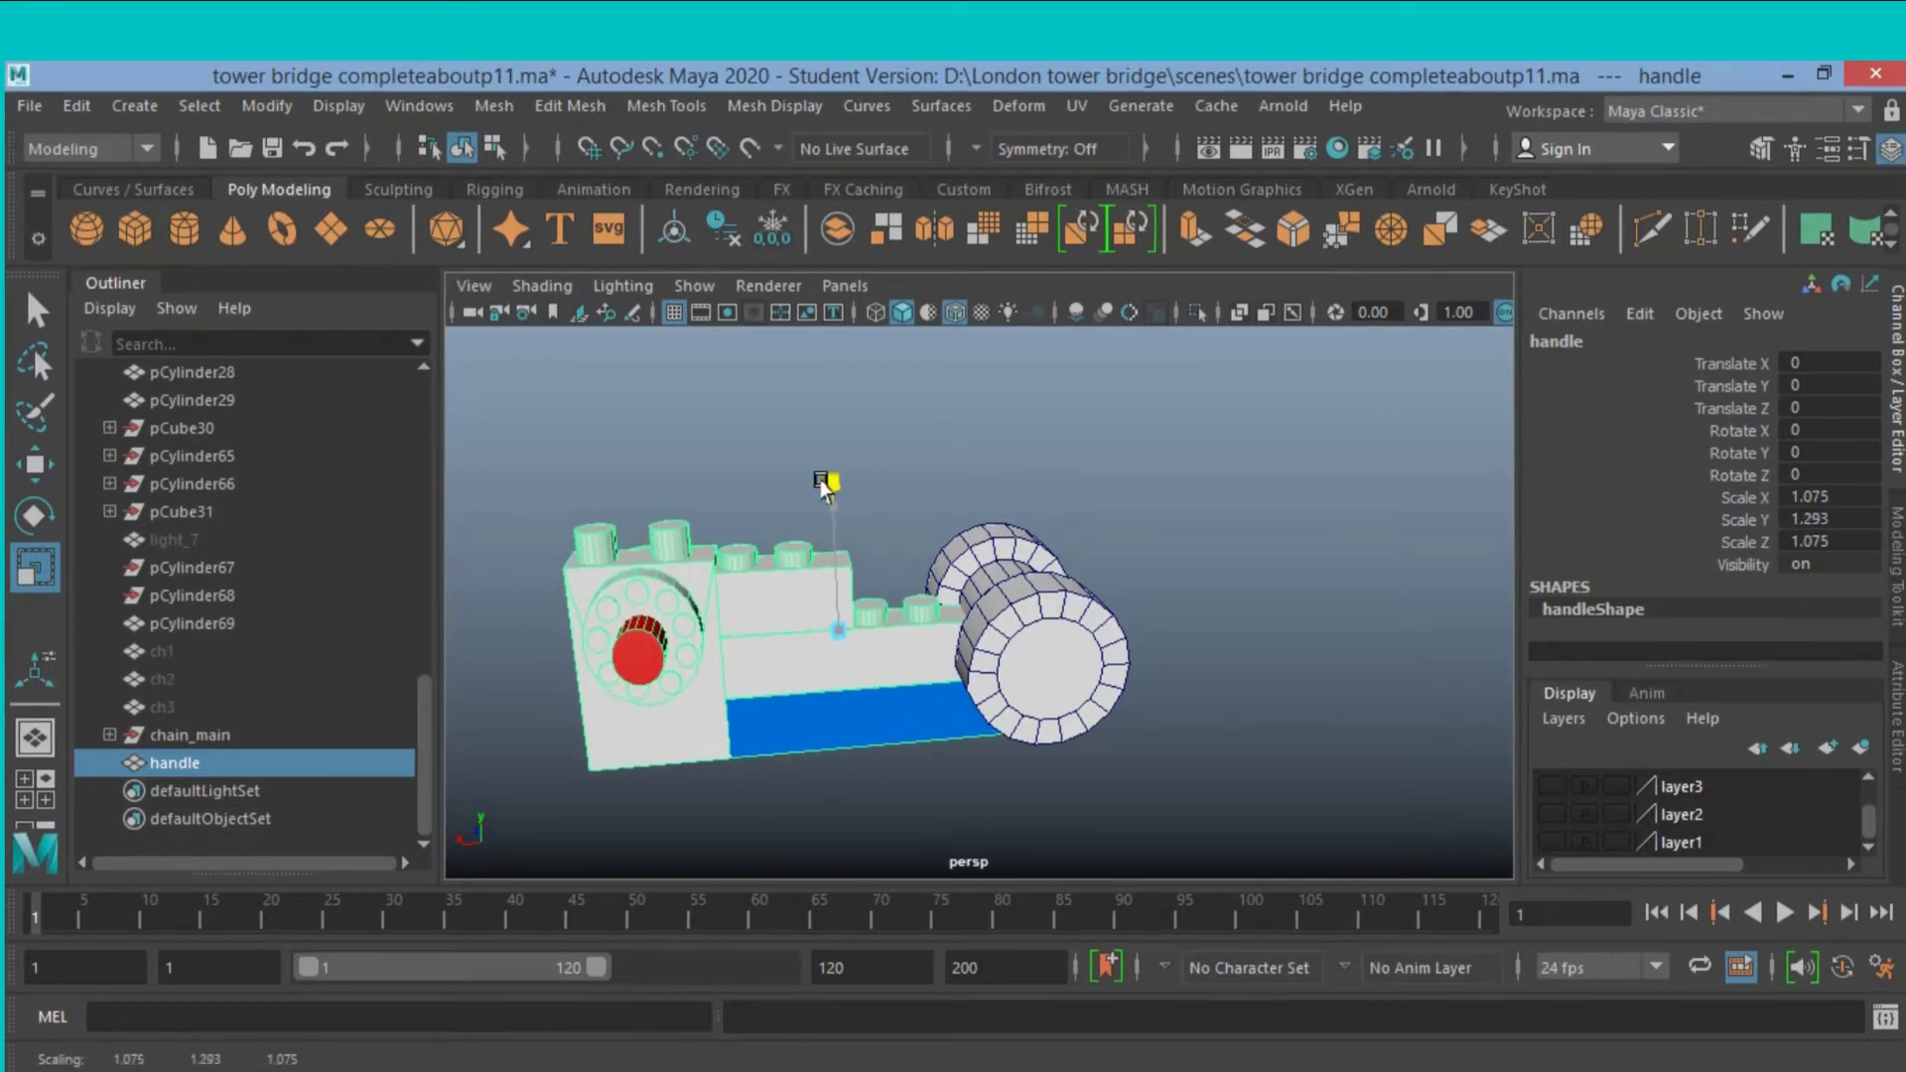
mouse_move(884, 545)
left_mouse_down("alt")
mouse_move(957, 544)
mouse_move(951, 573)
mouse_move(658, 553)
mouse_move(1105, 586)
left_mouse_up("alt")
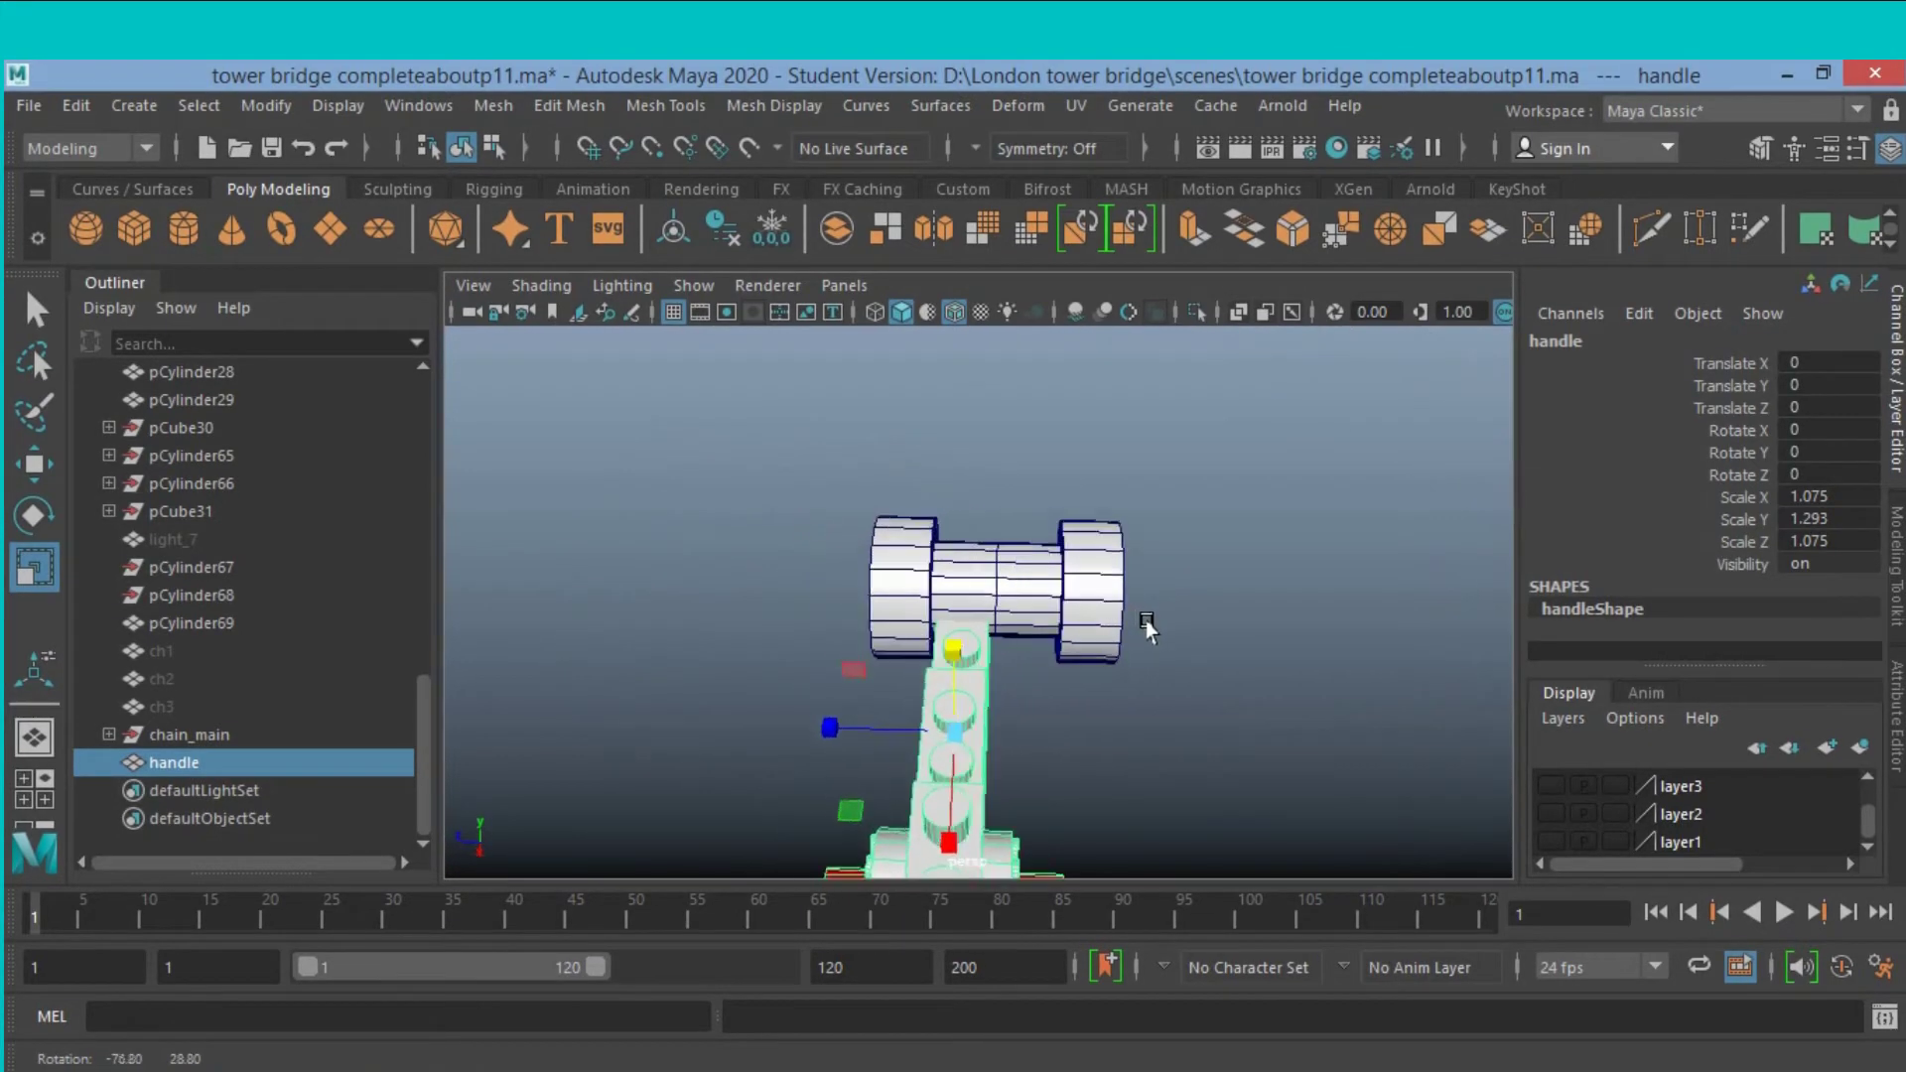
left_click(1105, 586)
key("w")
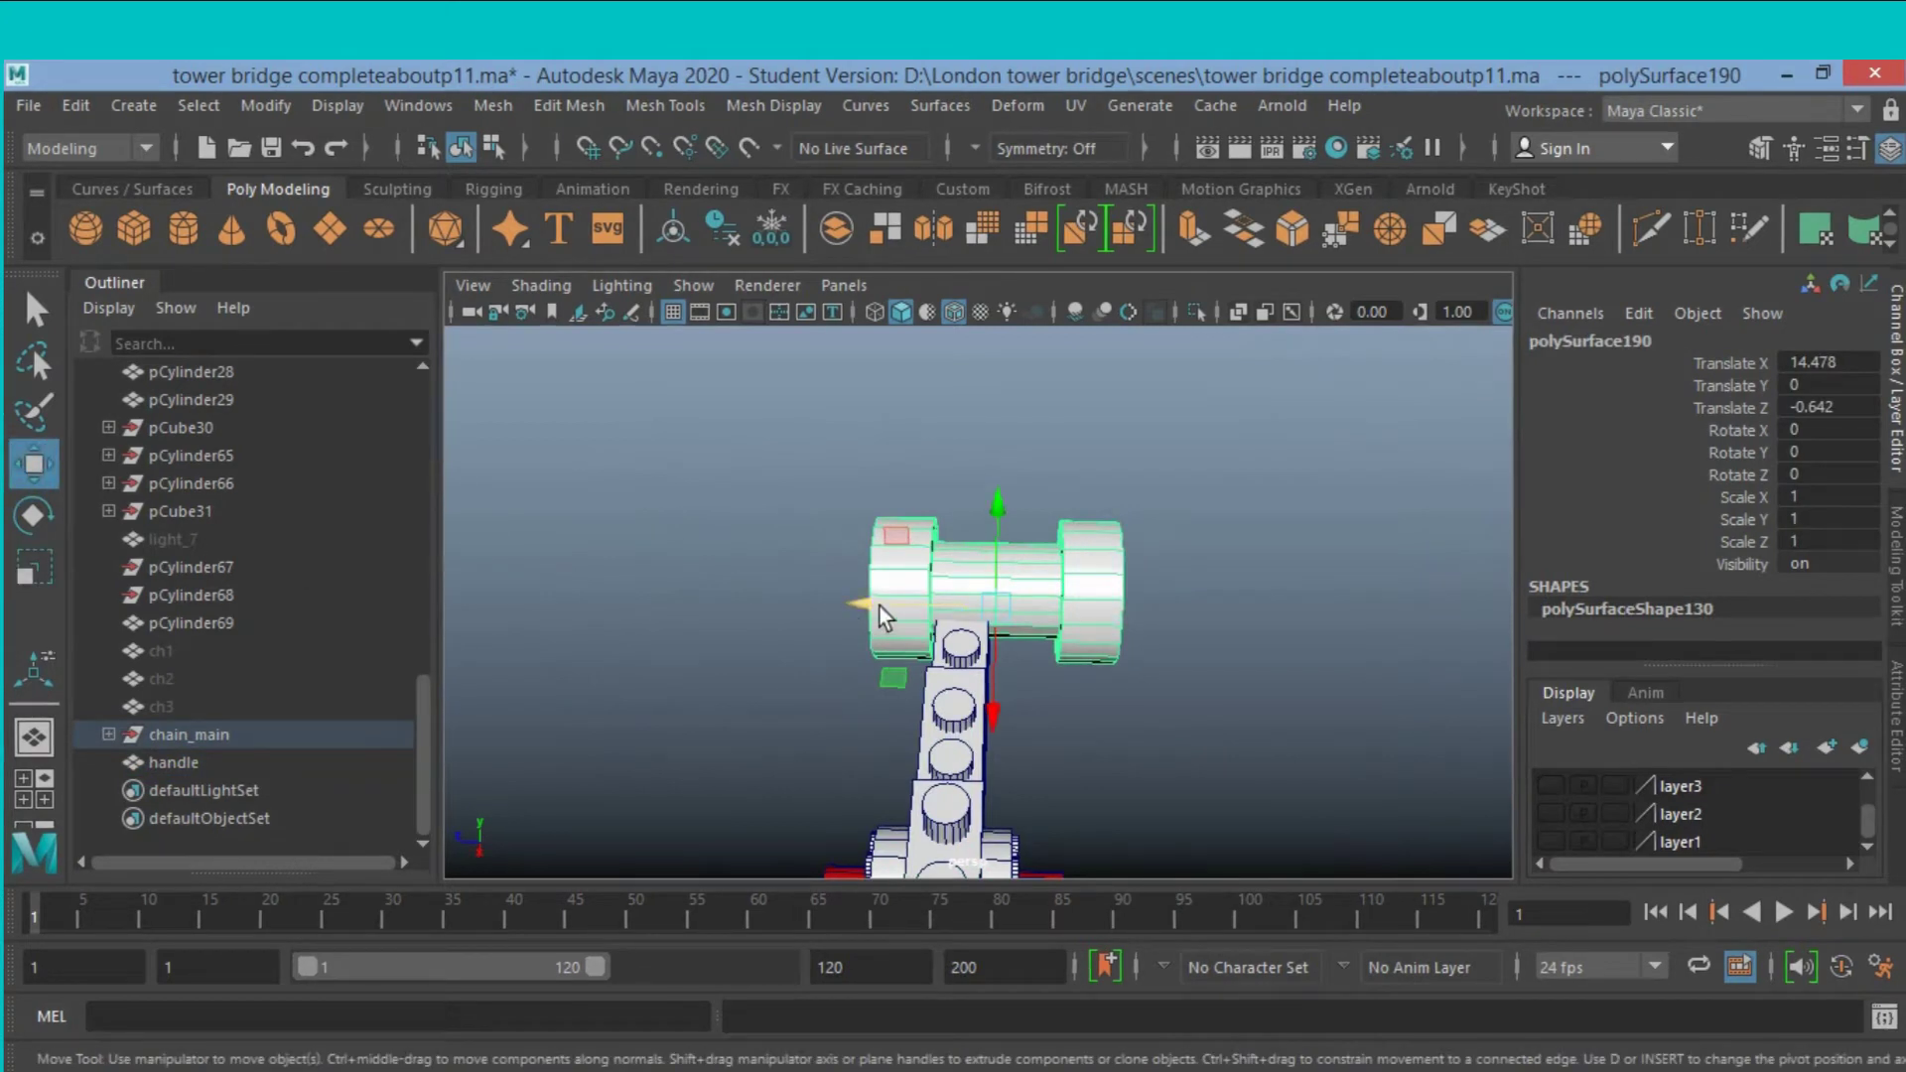
mouse_move(880, 605)
left_mouse_down()
mouse_move(847, 611)
mouse_move(1025, 651)
left_mouse_up()
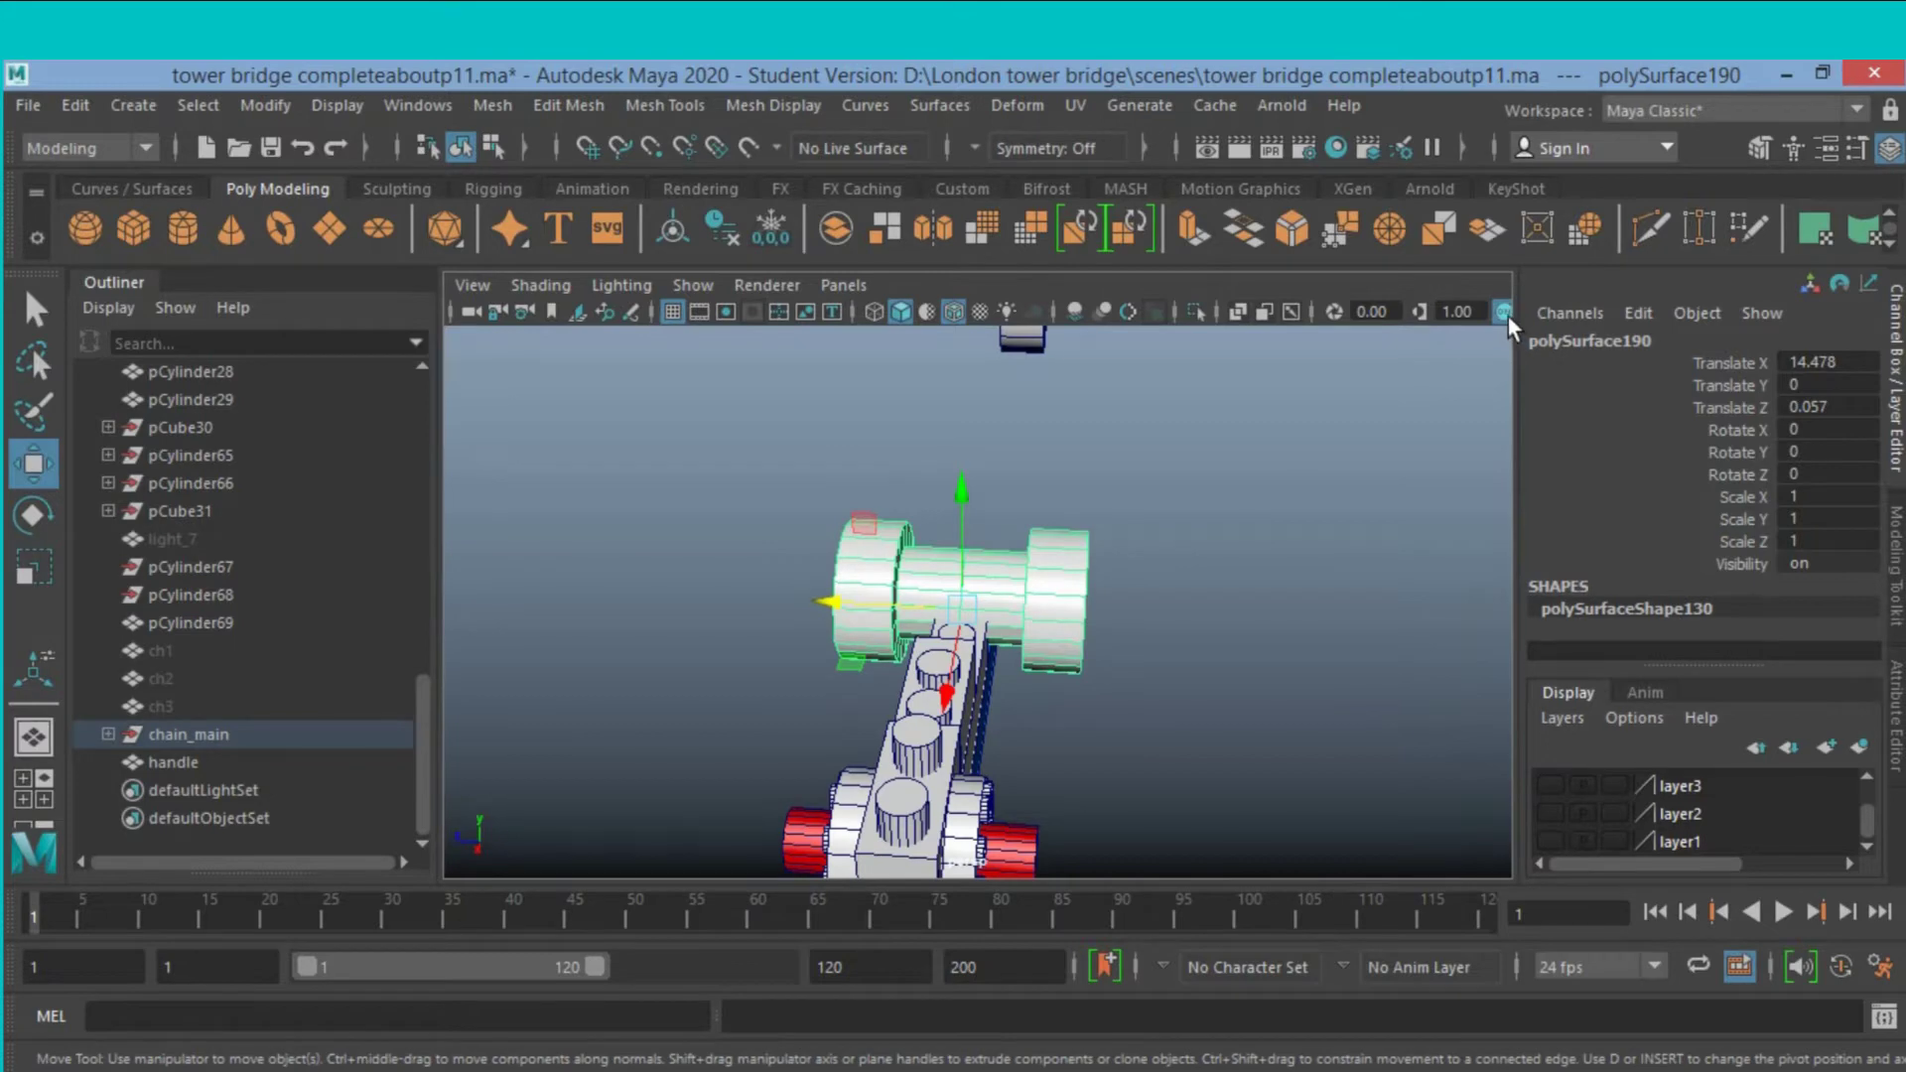
mouse_move(1383, 391)
left_mouse_down("alt")
mouse_move(1039, 484)
mouse_move(1052, 508)
left_mouse_up("alt")
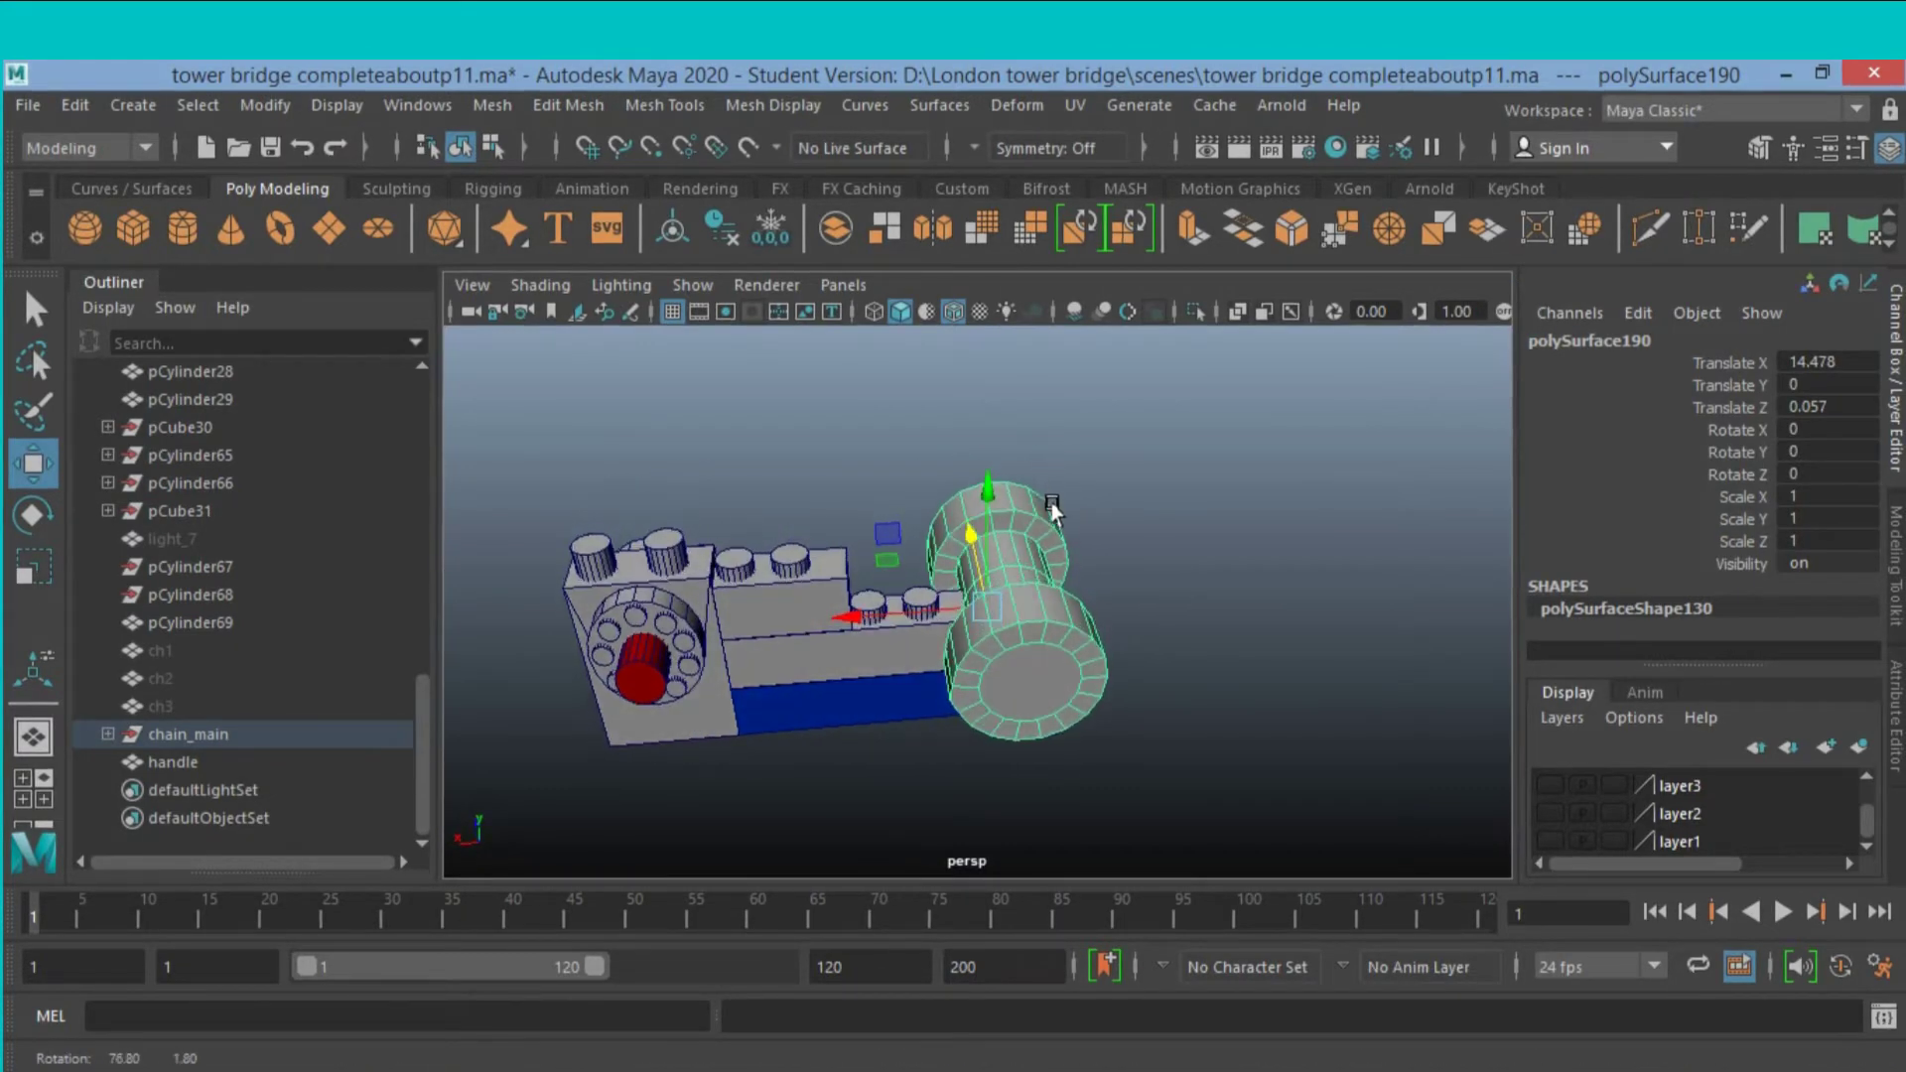
mouse_move(1052, 508)
left_mouse_down("alt")
mouse_move(785, 417)
mouse_move(953, 468)
mouse_move(982, 510)
left_mouse_up("alt")
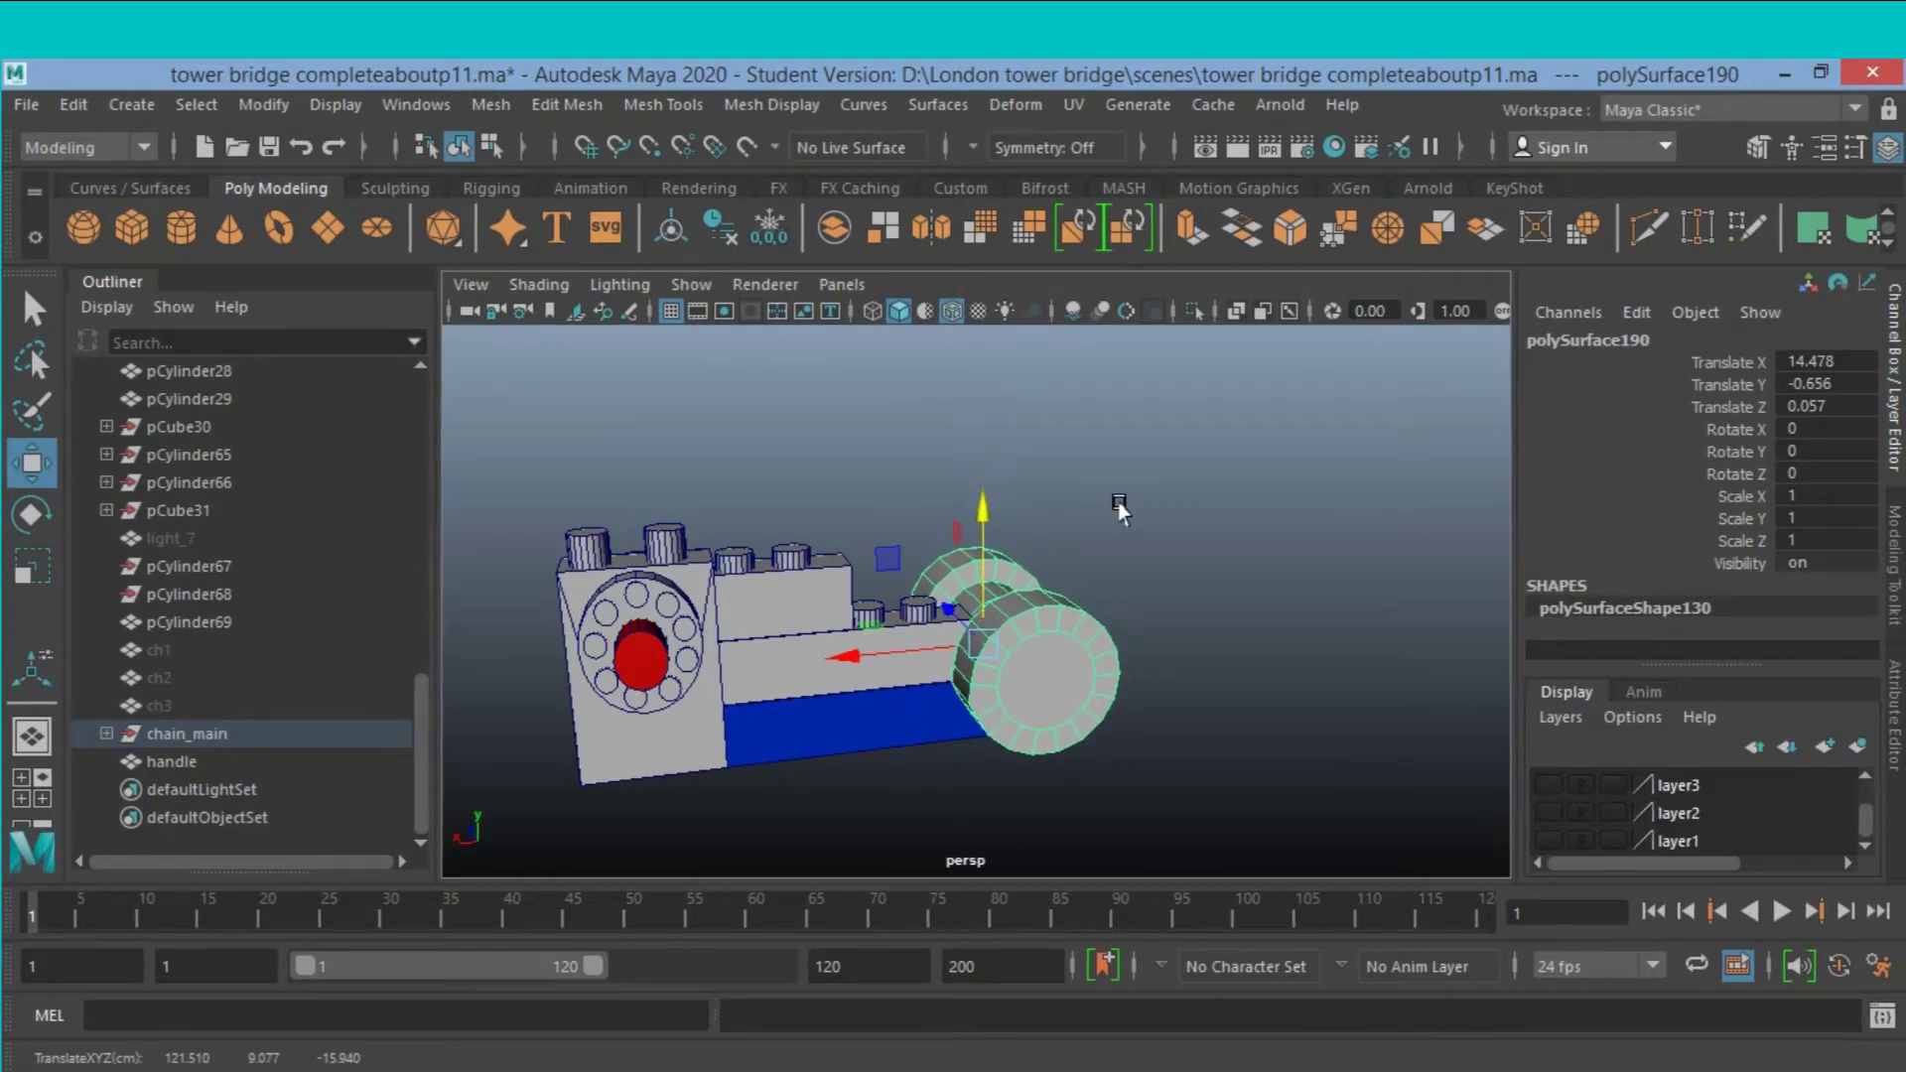
mouse_move(1118, 508)
left_mouse_down("alt")
mouse_move(899, 462)
mouse_move(911, 540)
mouse_move(1105, 568)
left_mouse_up("alt")
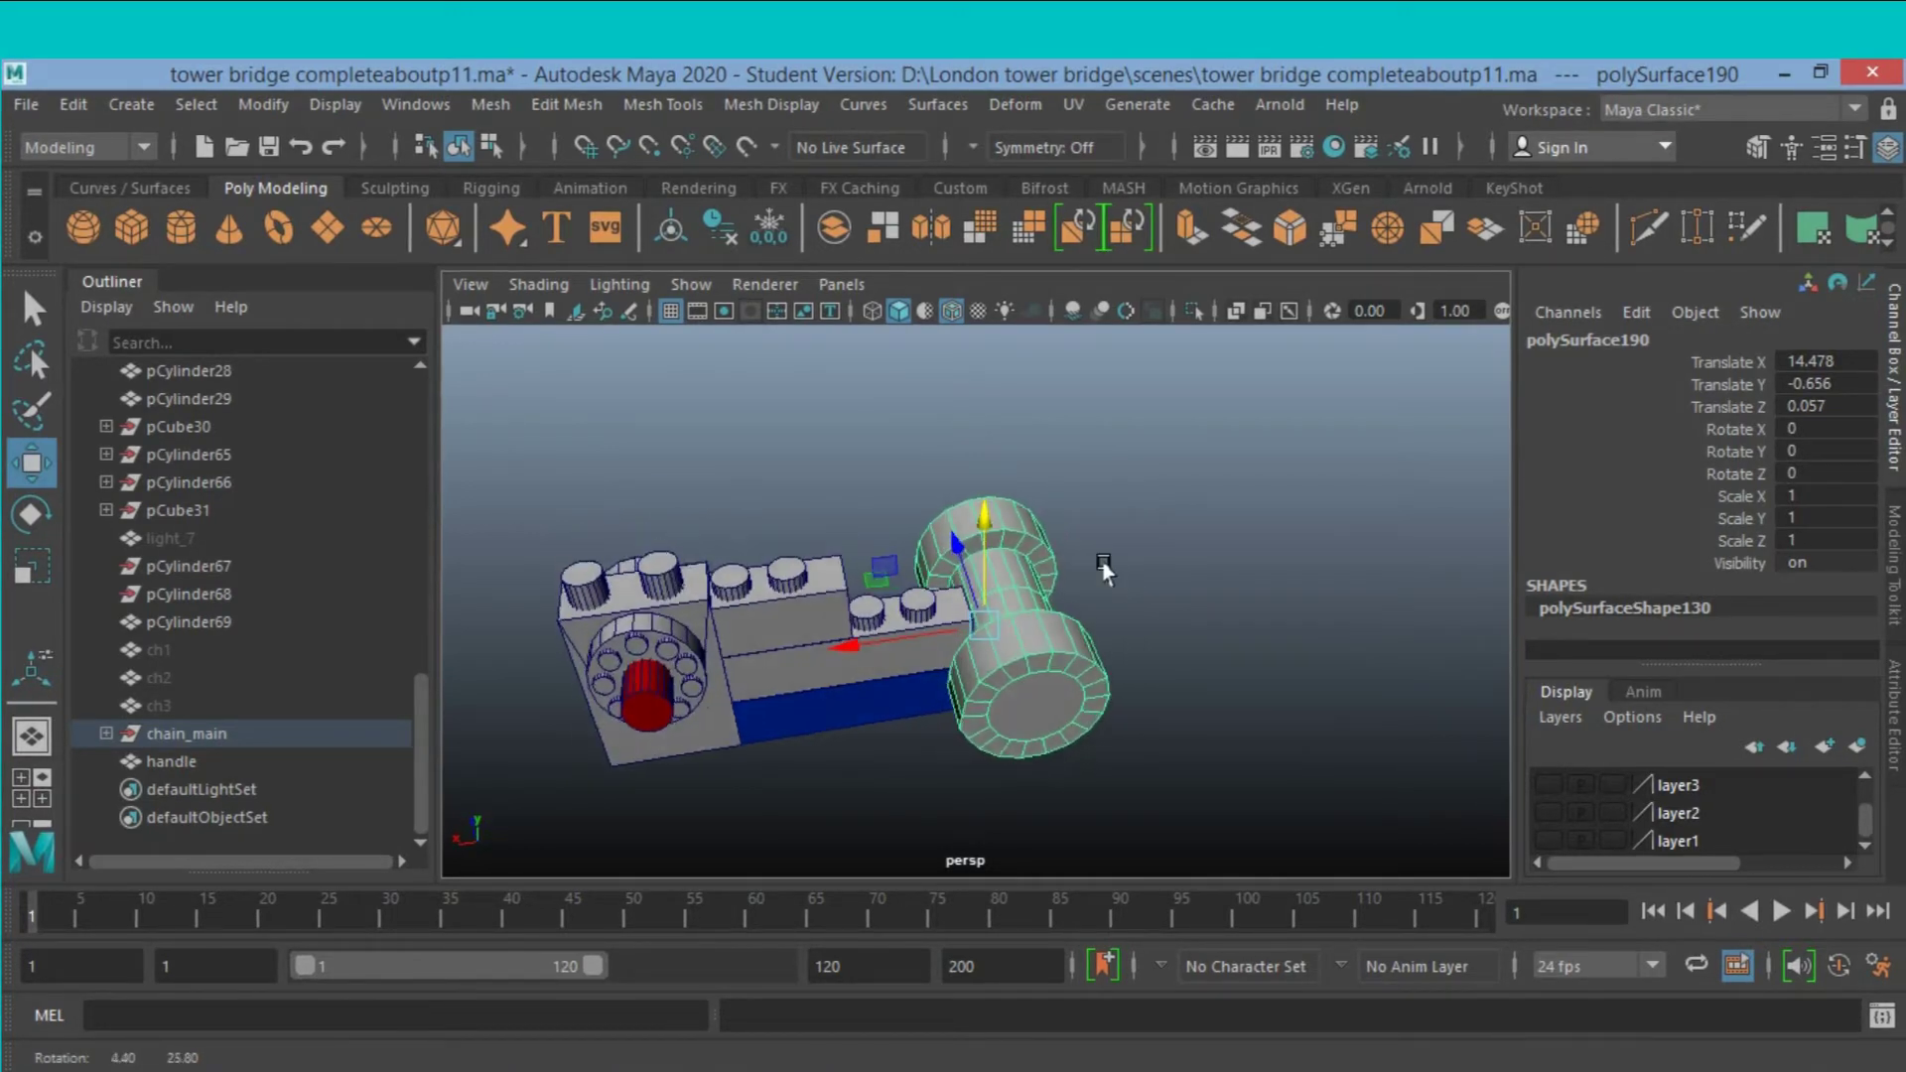
scroll(1105, 556, "up", 2)
scroll(1136, 514, "up", 2)
scroll(1157, 501, "up", 3)
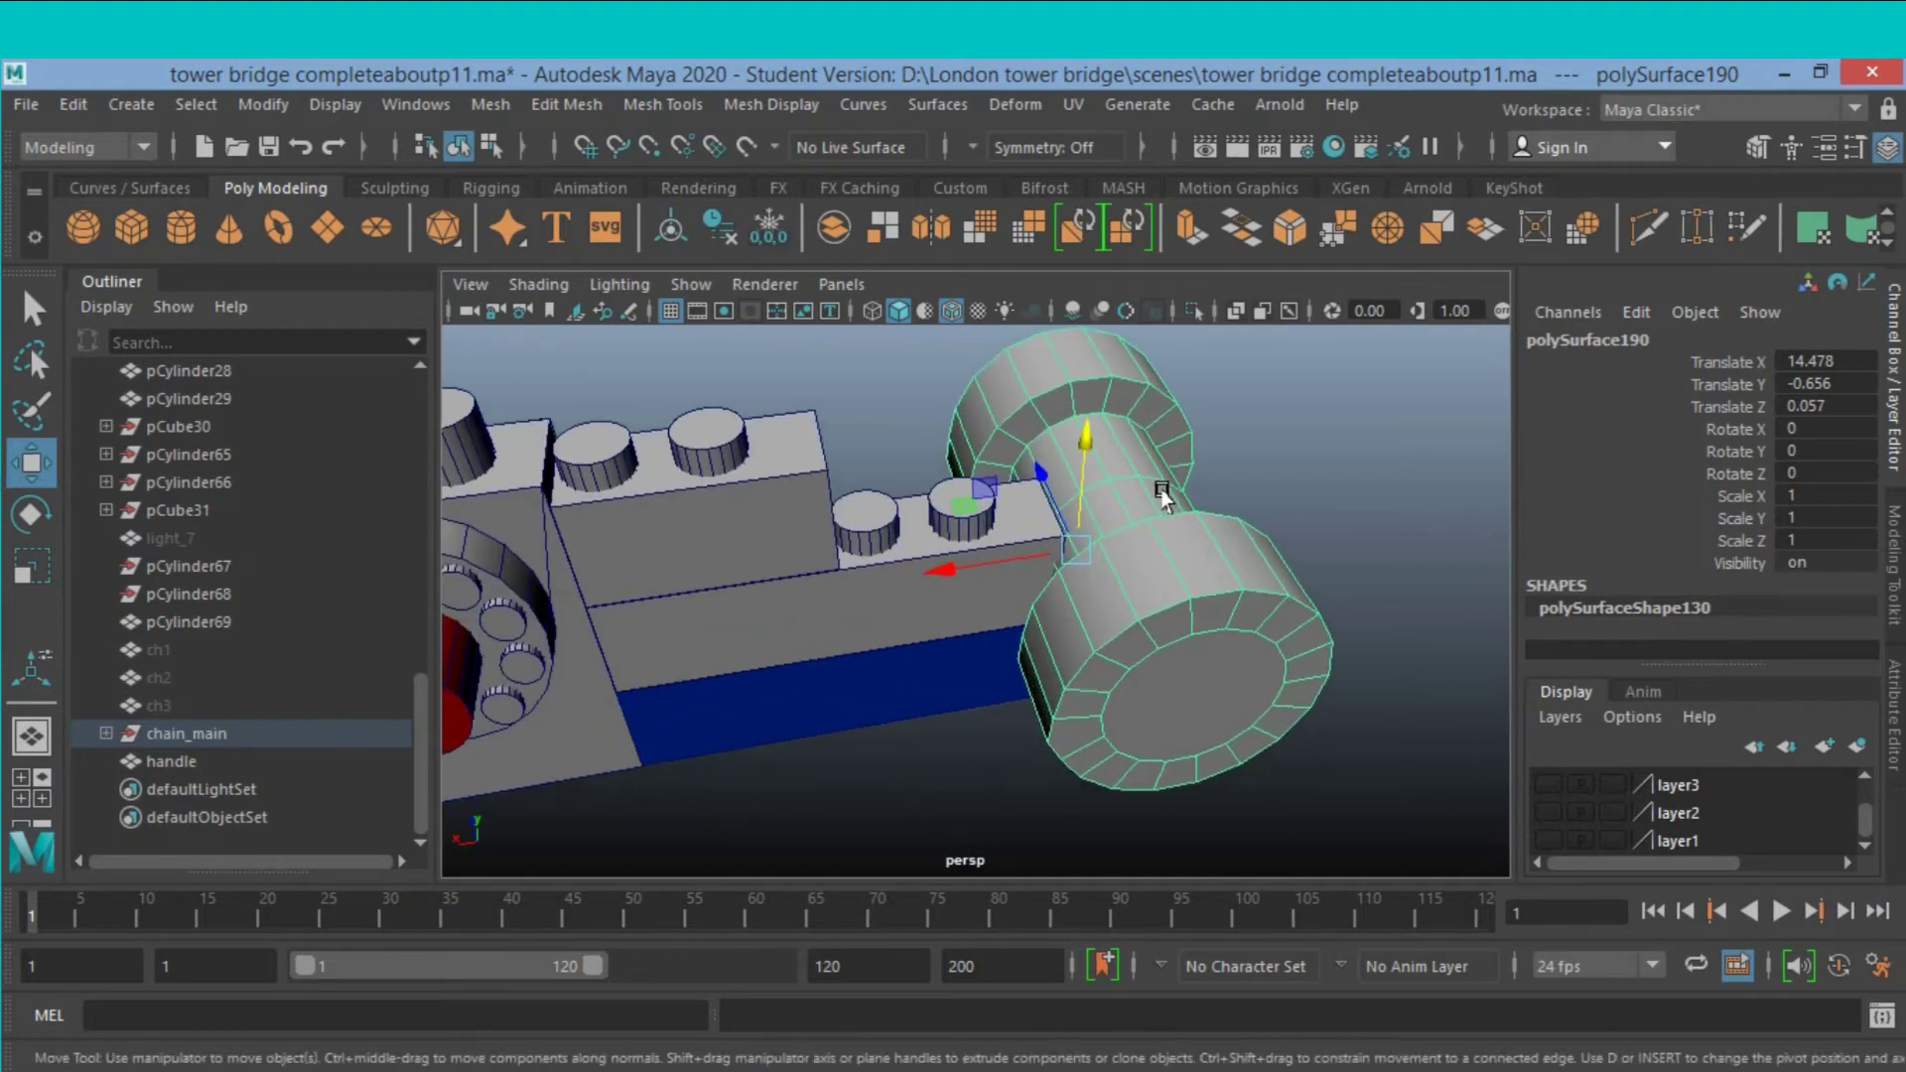
mouse_move(1163, 497)
left_mouse_down("alt")
mouse_move(983, 523)
mouse_move(1026, 528)
left_mouse_up("alt")
left_click(964, 521)
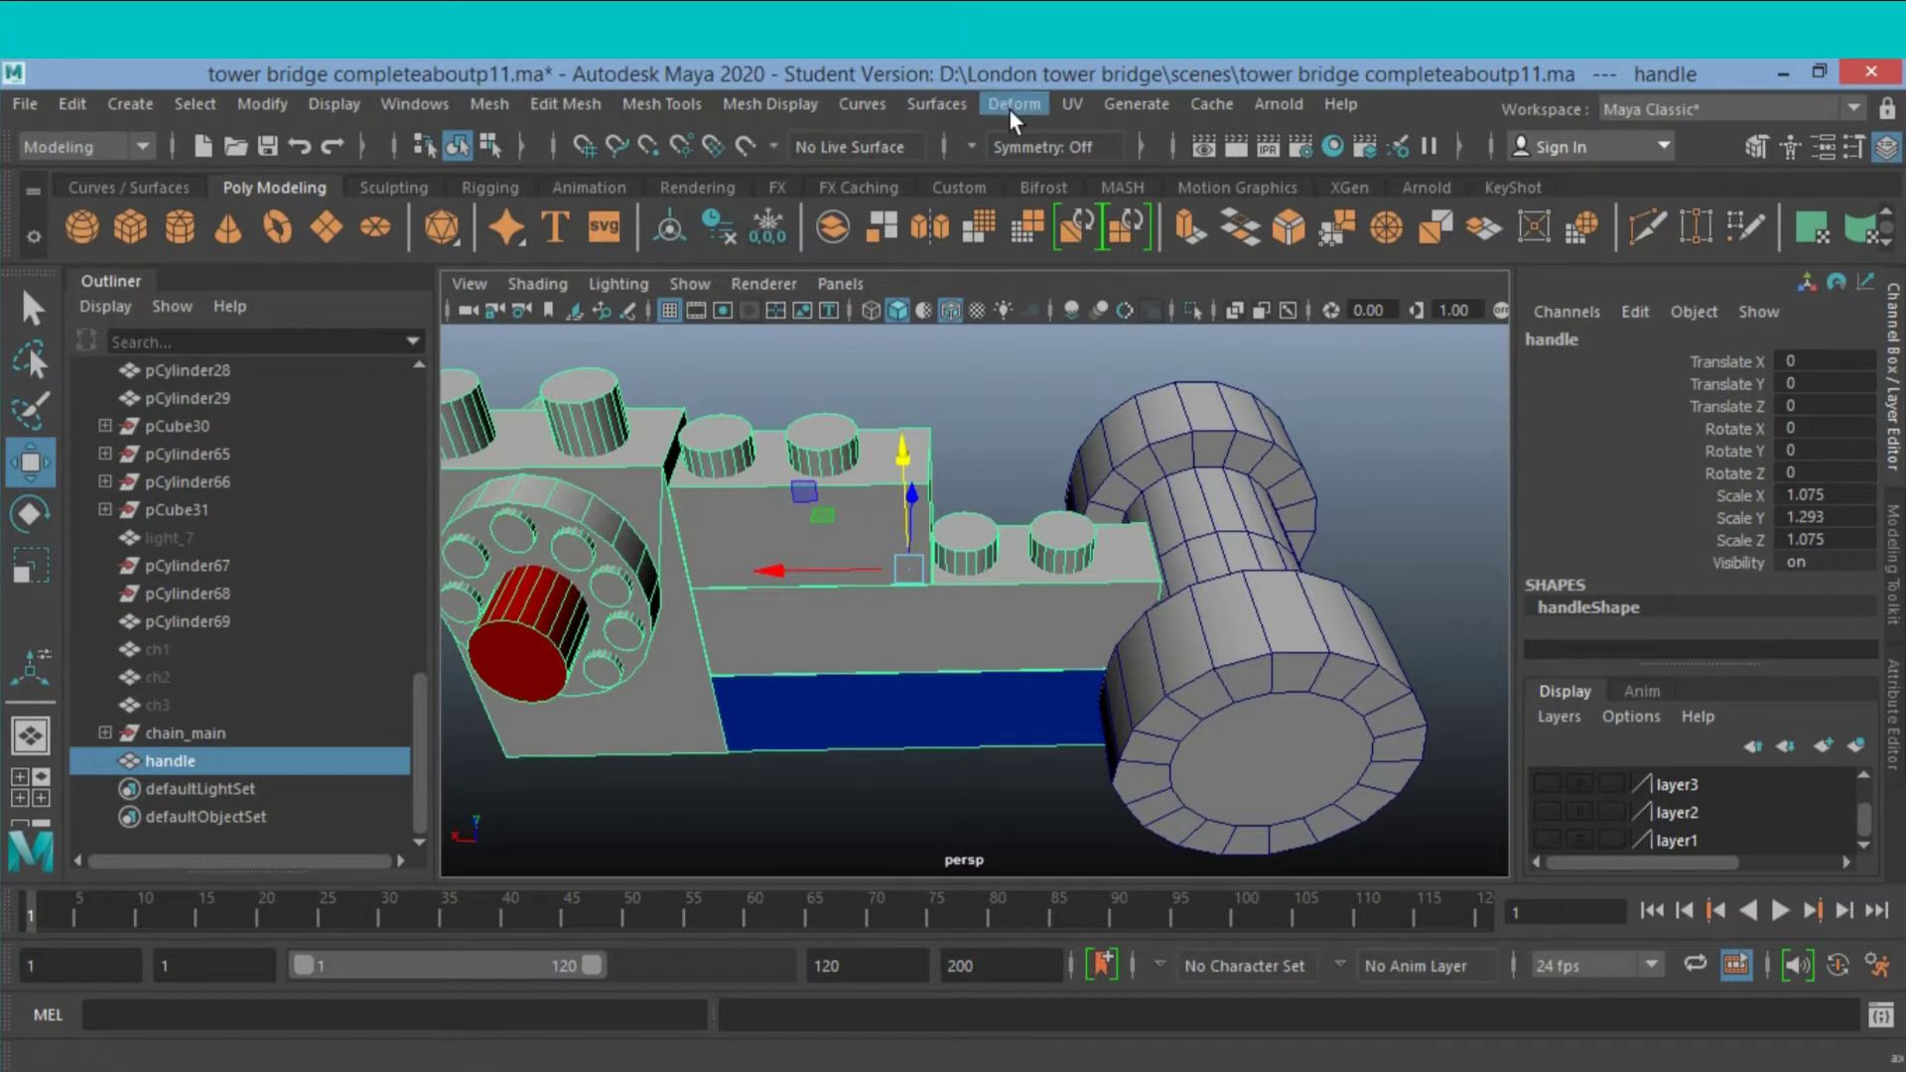
Slide the long chain link plank polySurface191 along X to meet the first link end to end.
scroll(1064, 425, "down", 3)
scroll(1063, 425, "down", 2)
scroll(1055, 413, "down", 2)
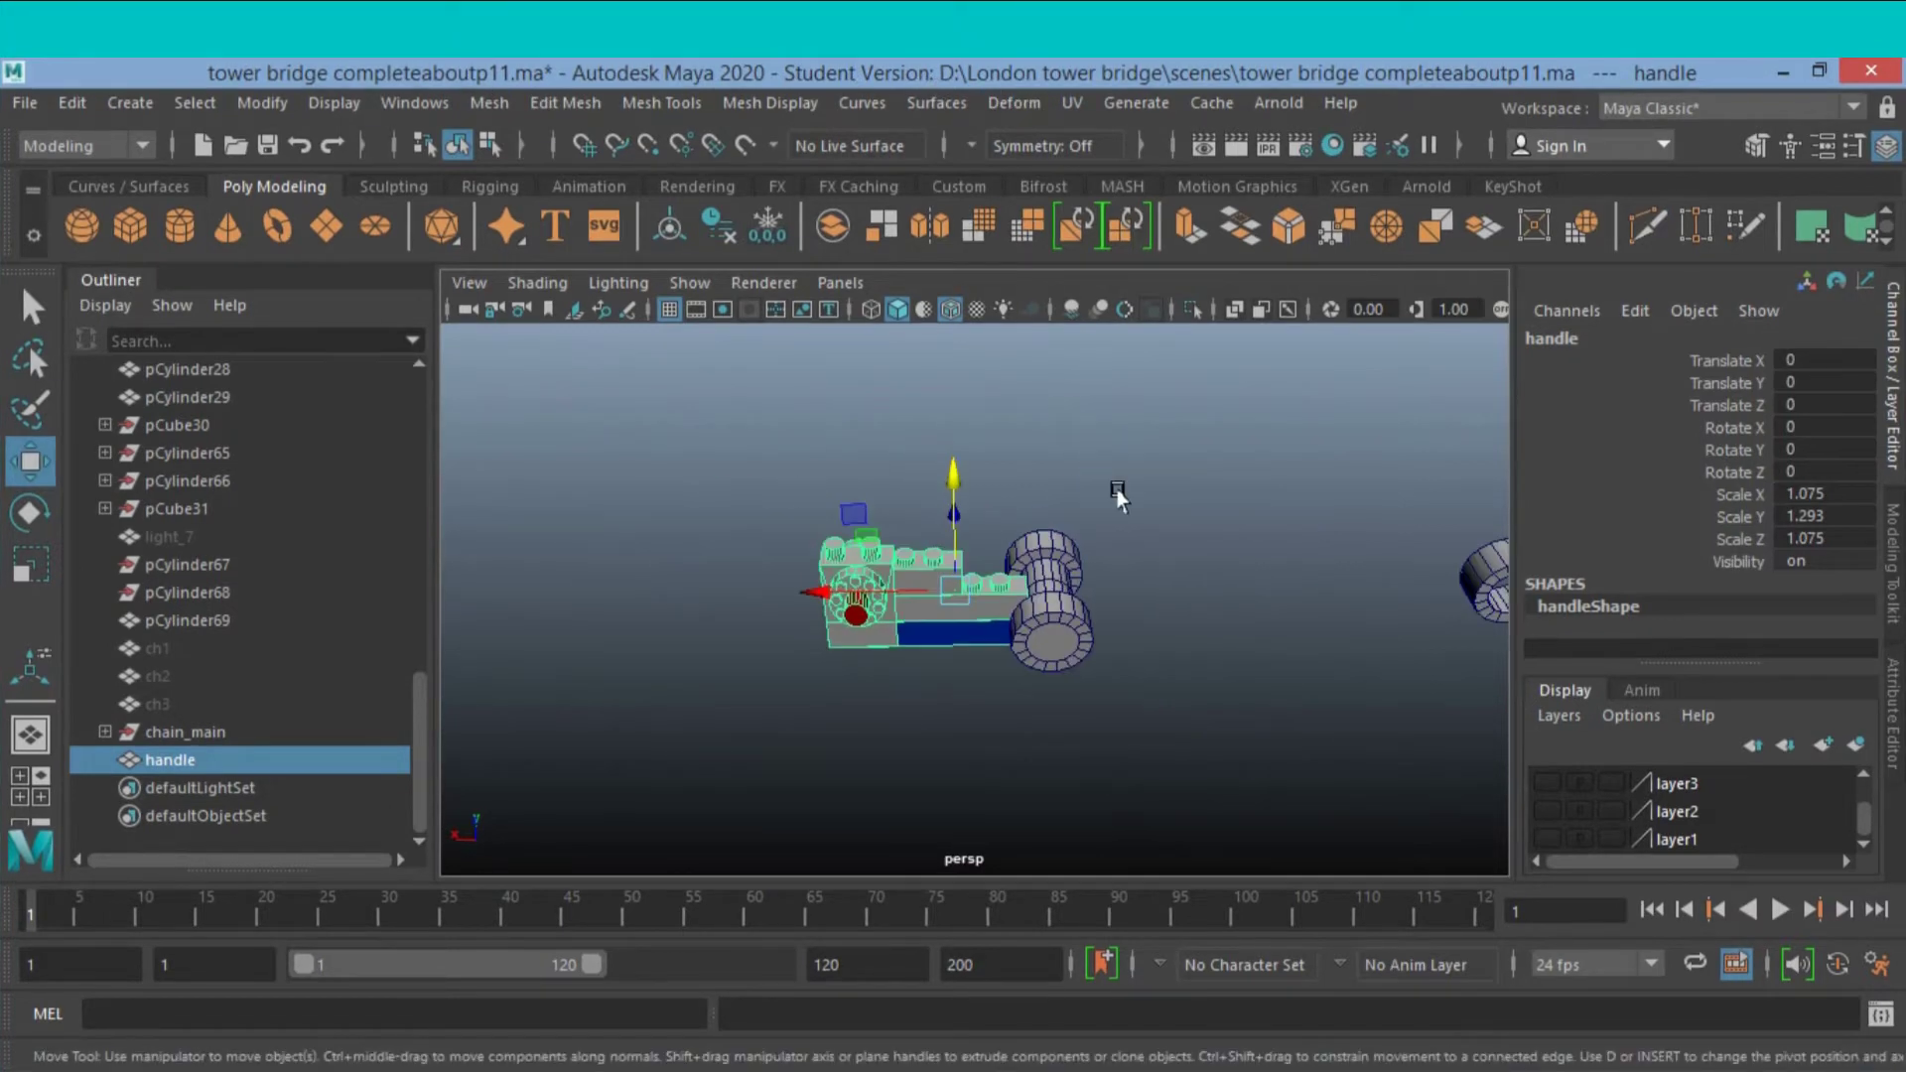
mouse_move(1055, 413)
left_mouse_down("alt")
mouse_move(1014, 476)
mouse_move(1017, 522)
left_mouse_up("alt")
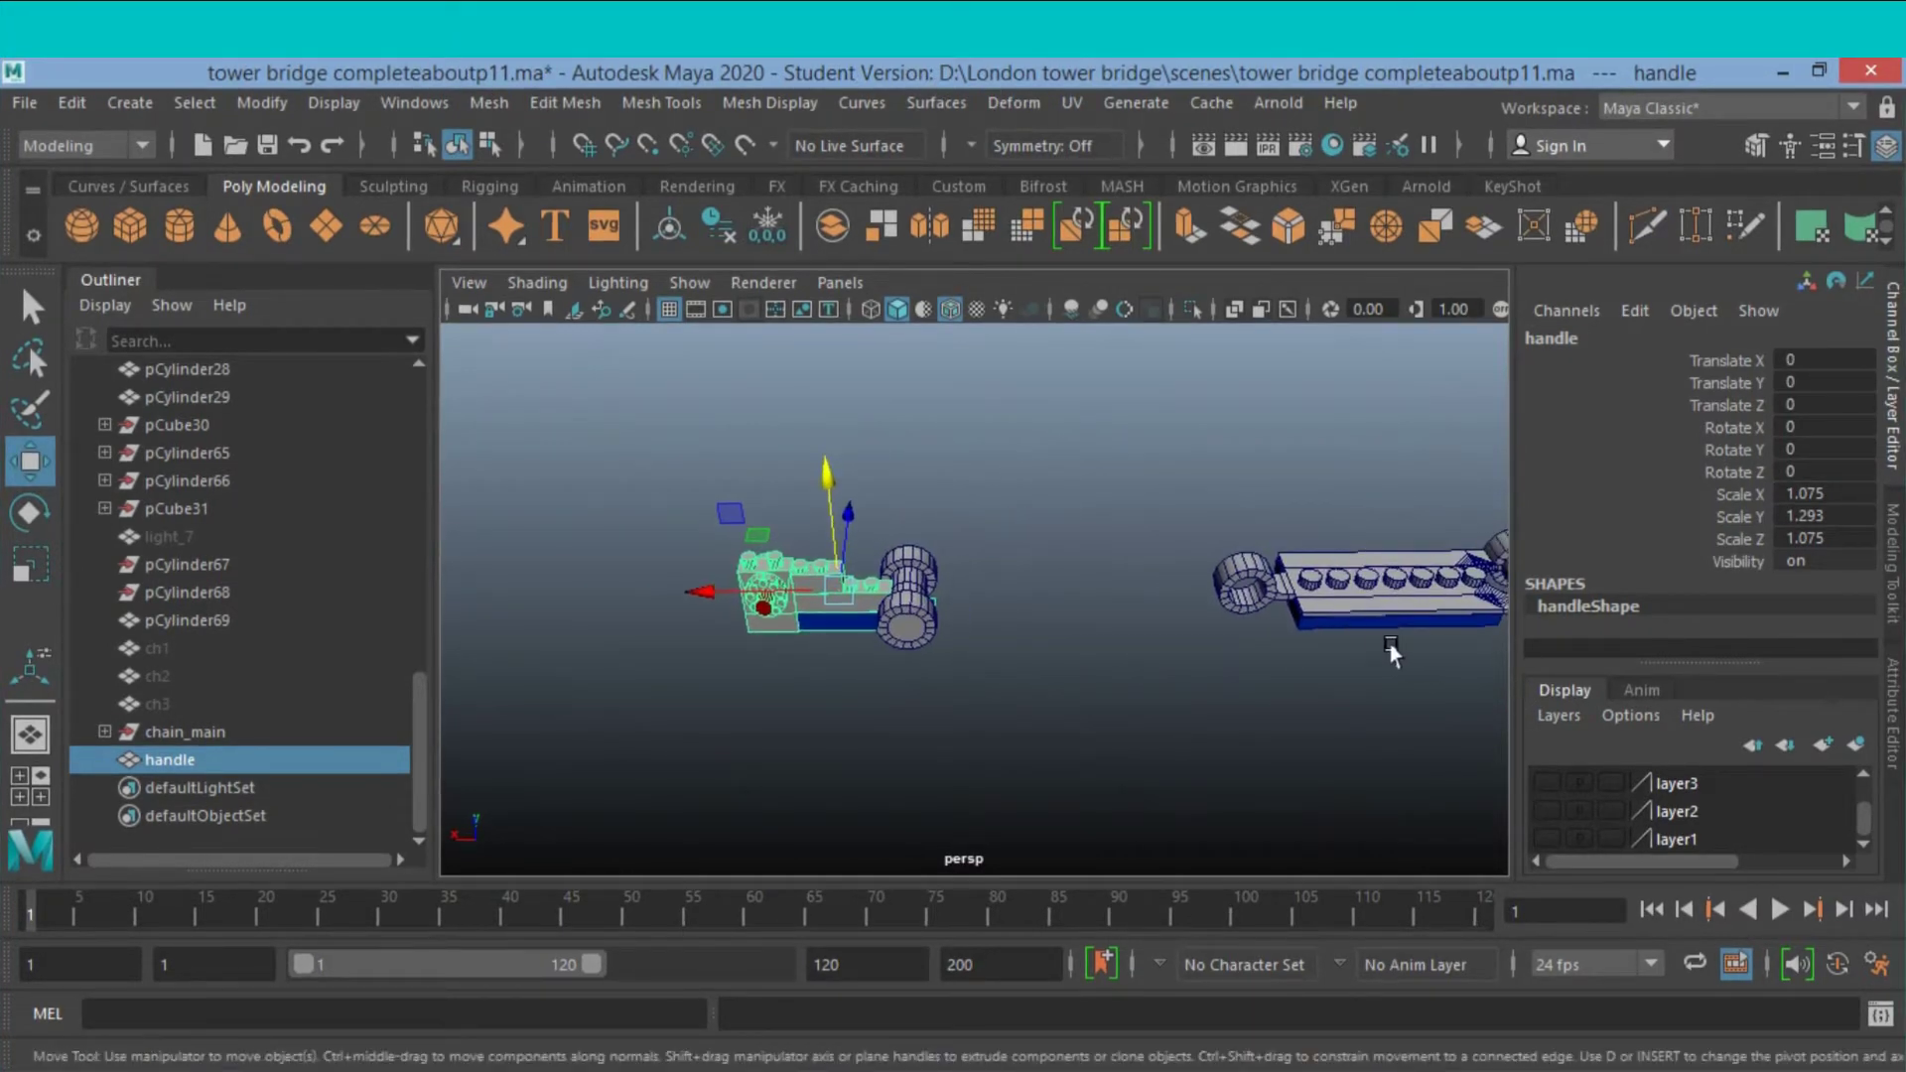
left_click(1348, 608)
mouse_move(1331, 589)
left_mouse_down()
mouse_move(990, 576)
mouse_move(1043, 584)
mouse_move(1029, 646)
mouse_move(920, 711)
mouse_move(1023, 640)
left_mouse_up()
Move the plank's pivot to the centre of the shared connecting cylinder.
key("d")
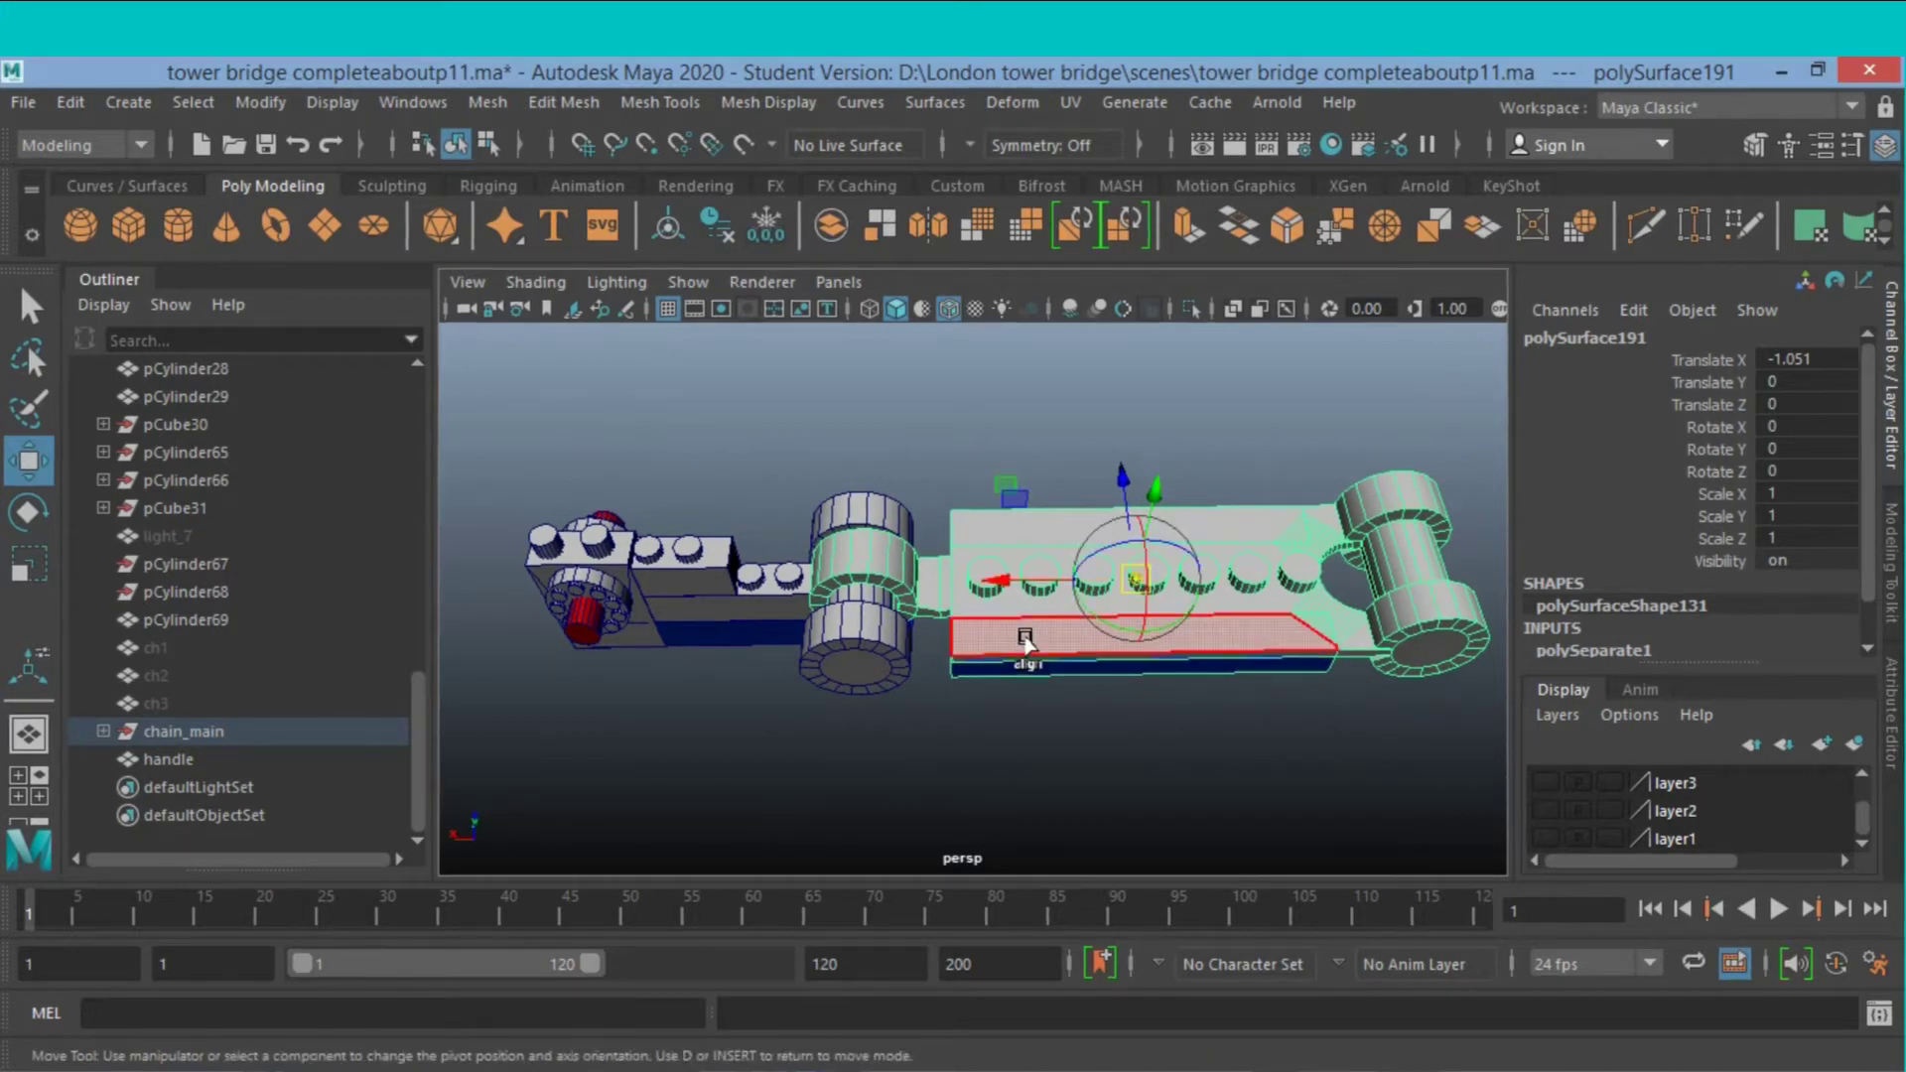
middle_click_drag(1003, 586, 851, 581)
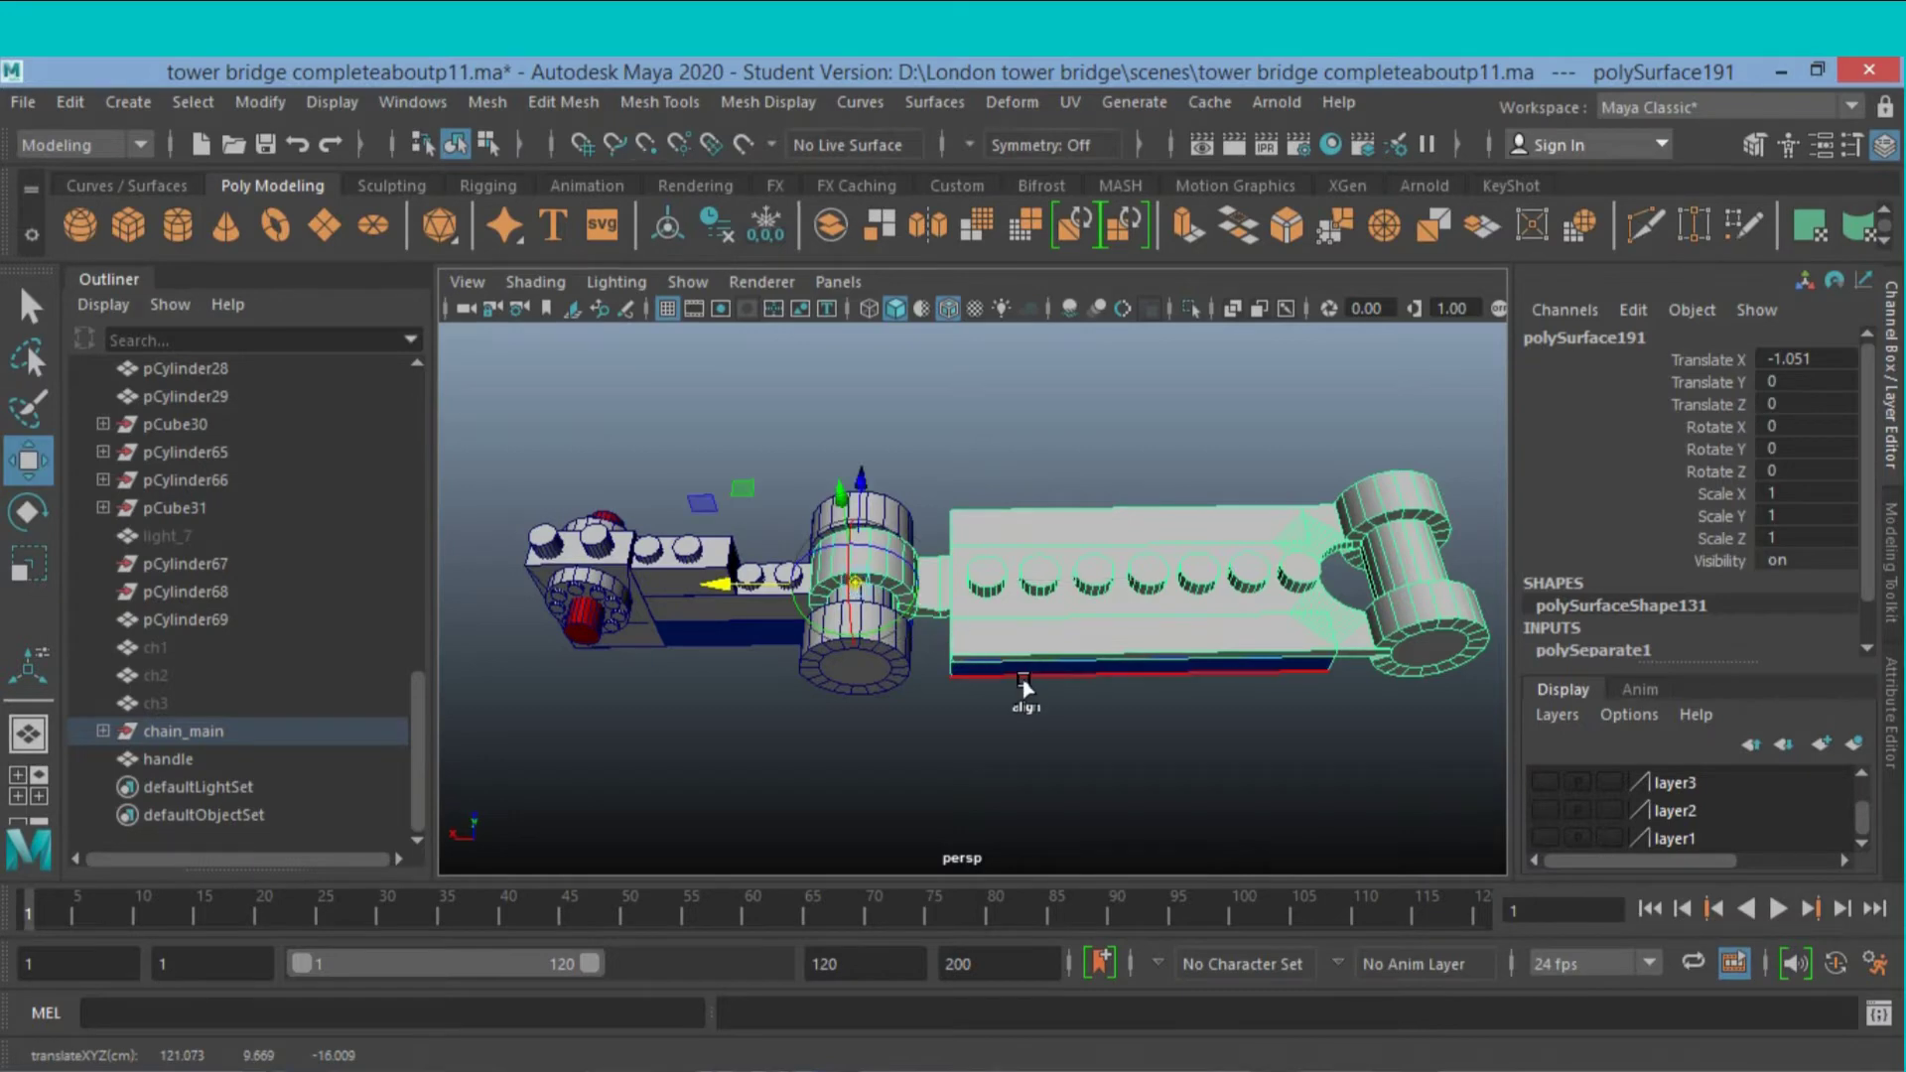
key("Insert")
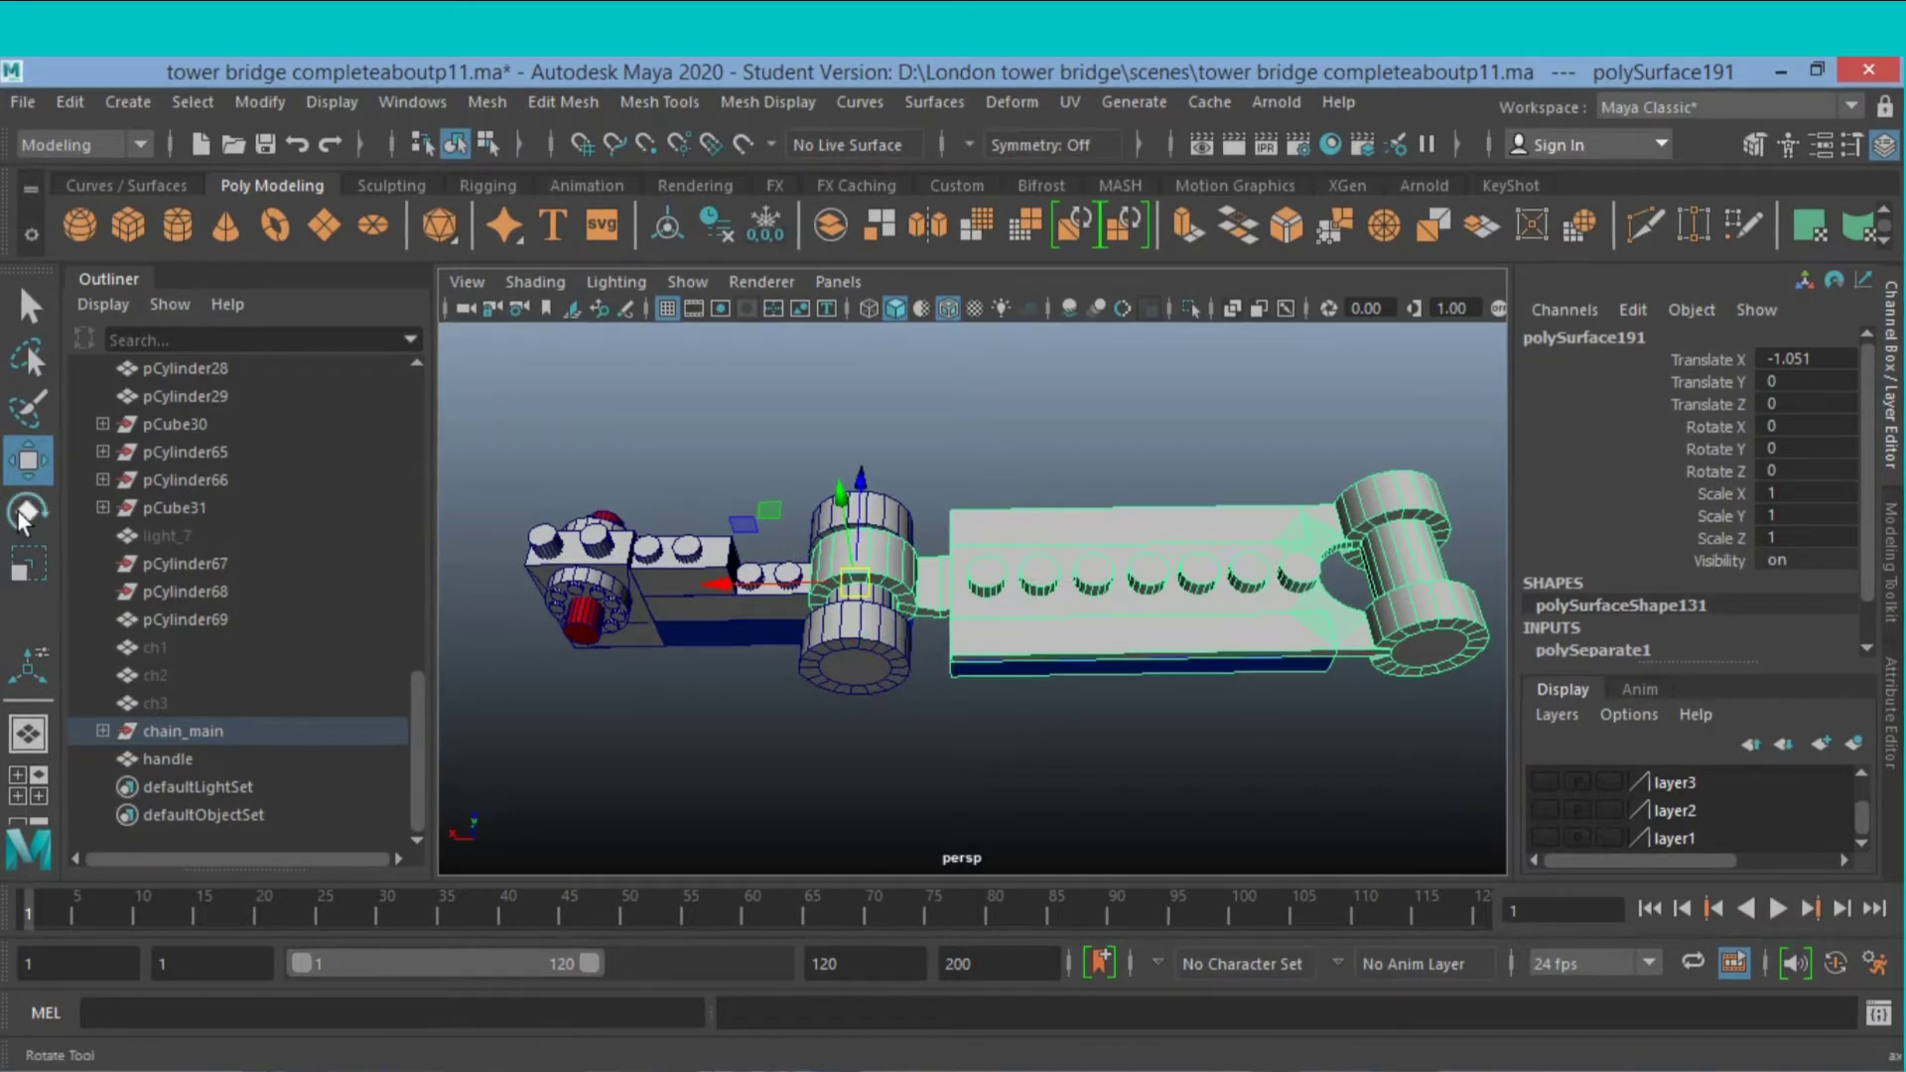
left_click(27, 511)
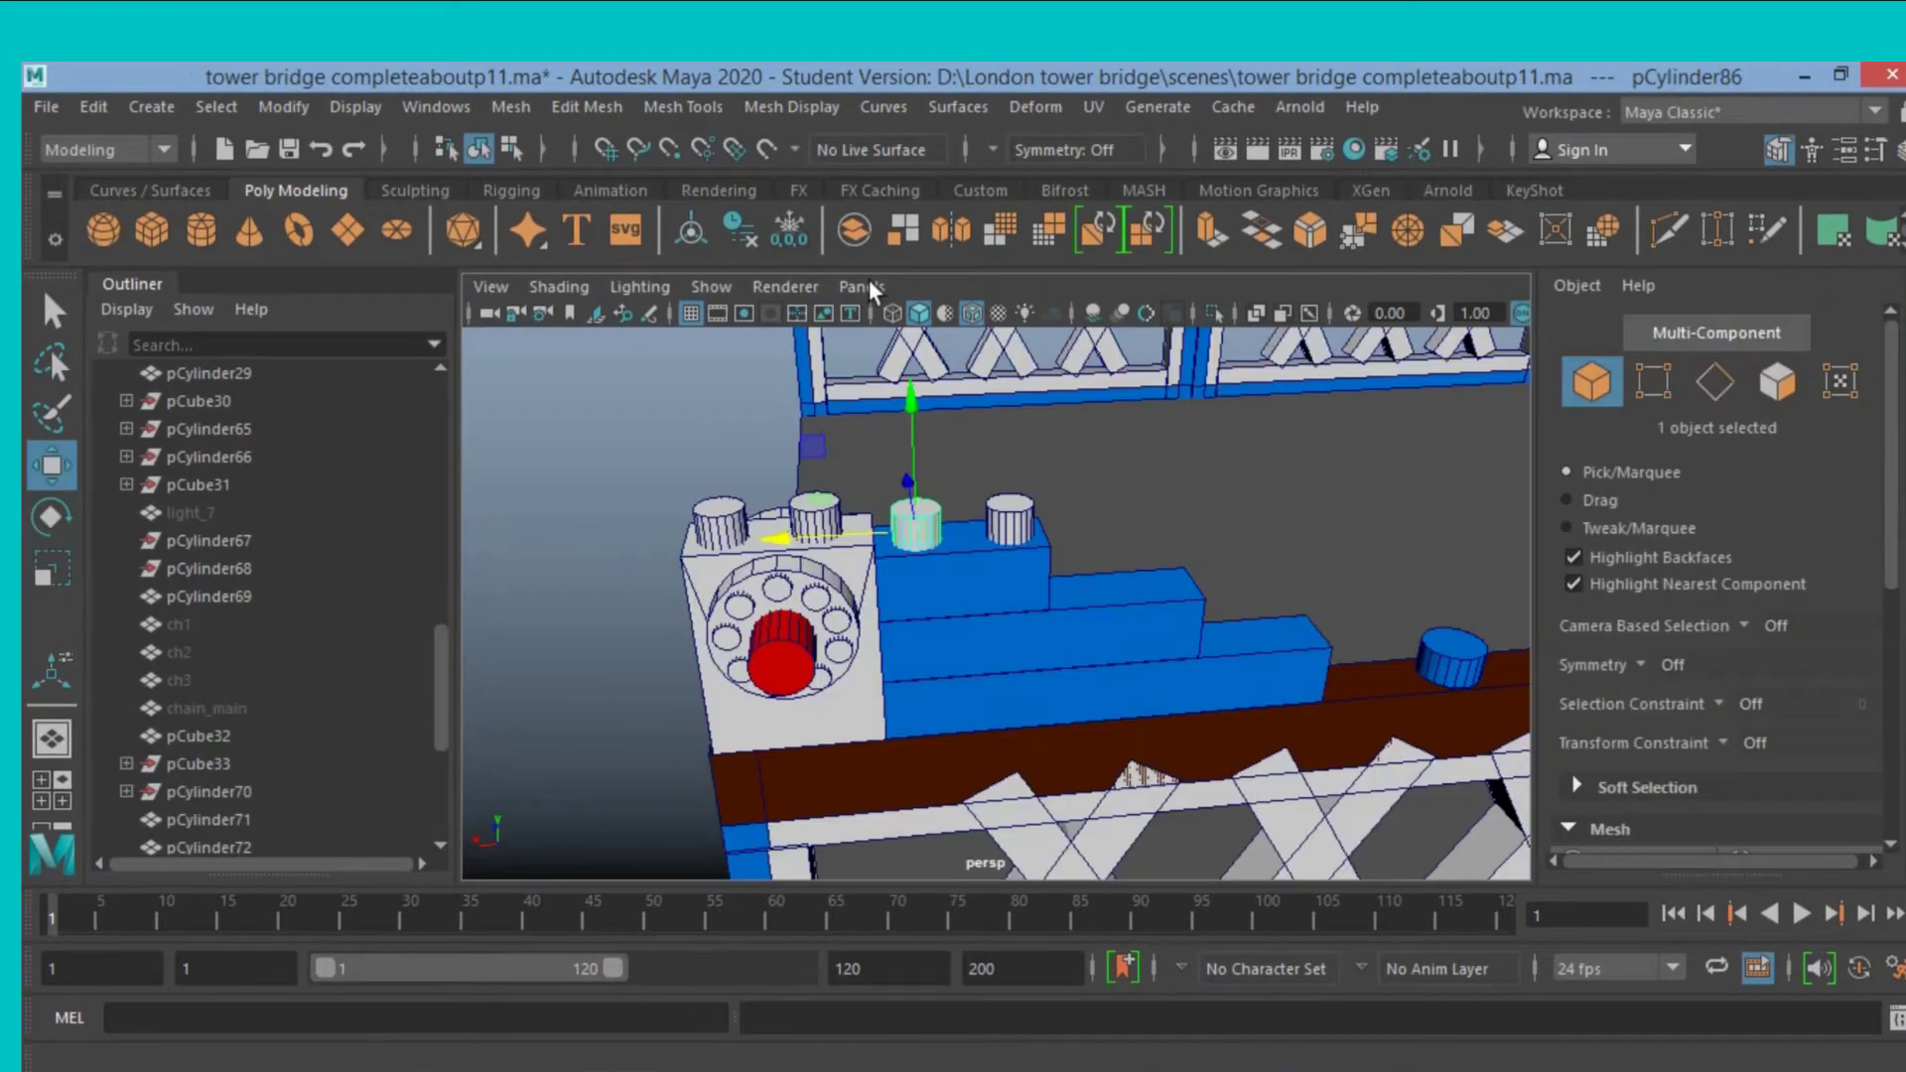
Slide each small stud cylinder along X toward the white block so they sit side by side.
left_click_drag(957, 391, 957, 442, "alt")
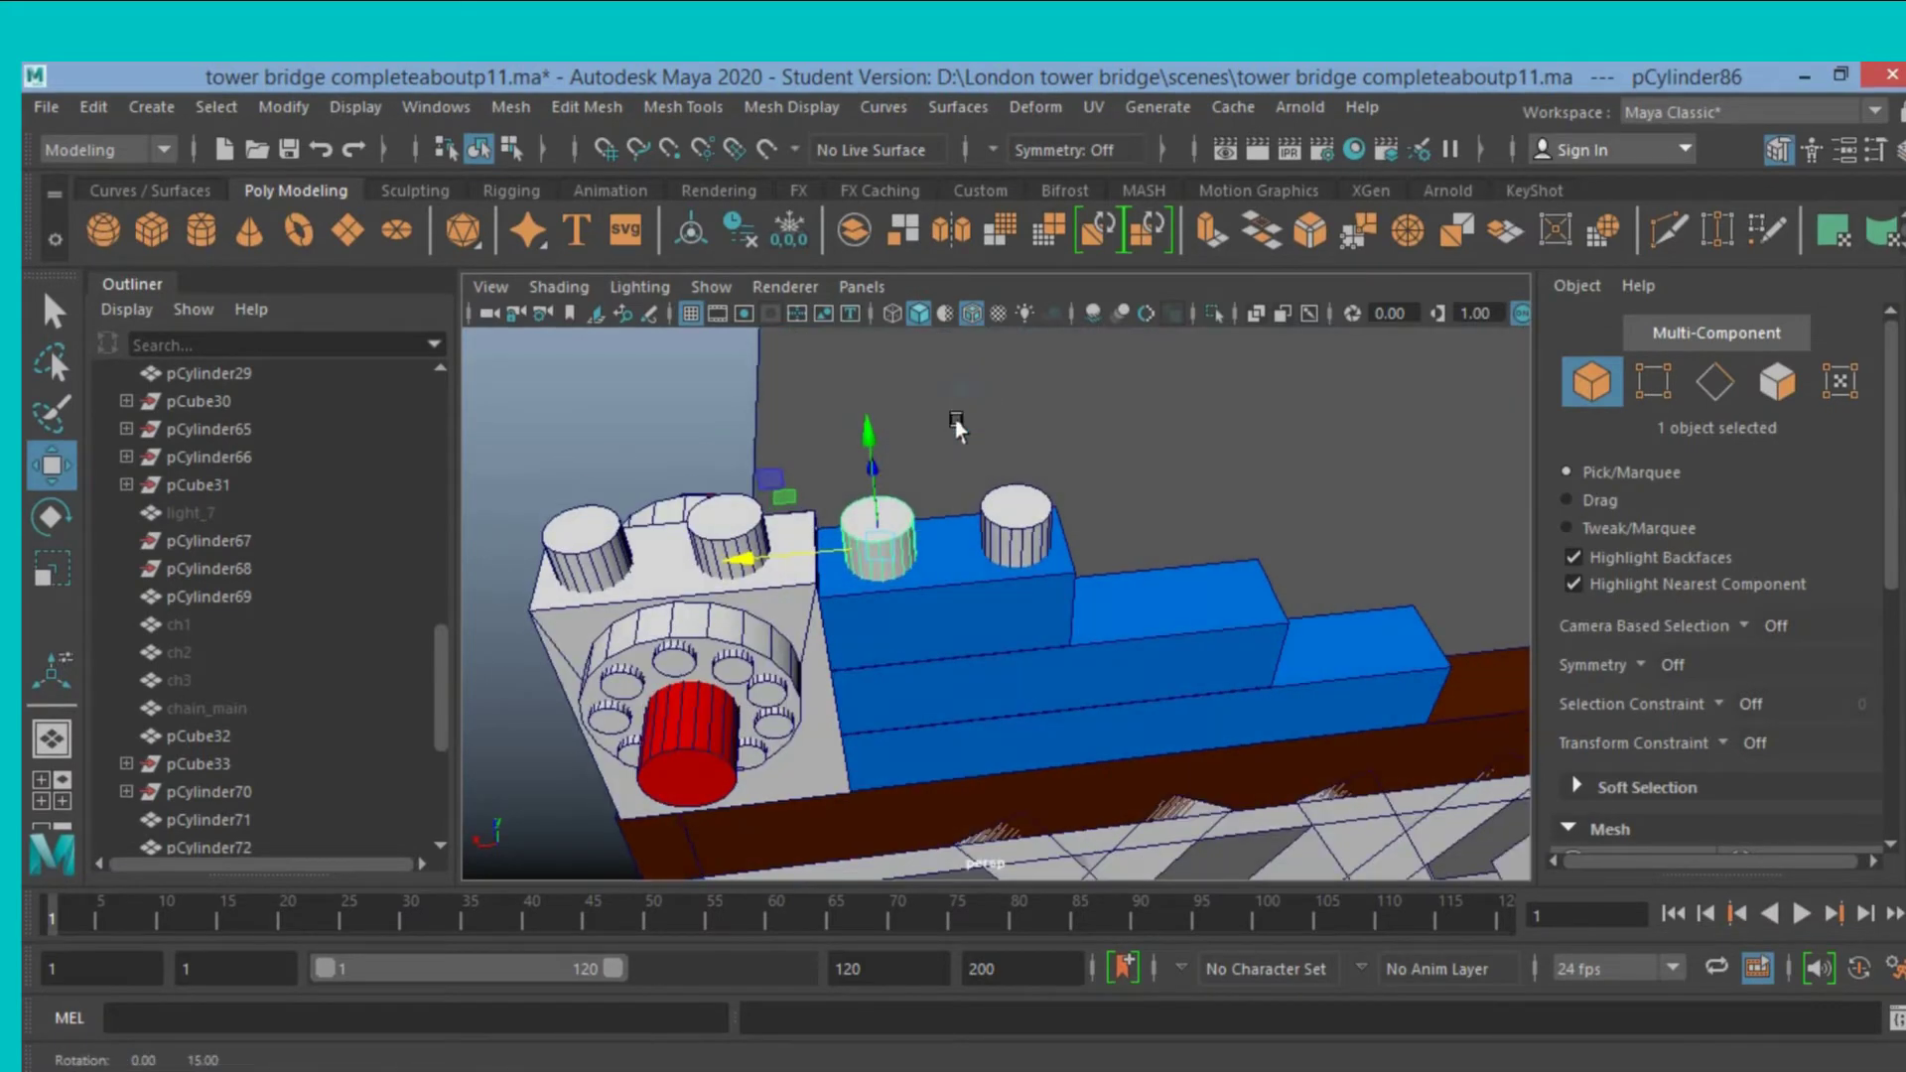
left_click_drag(806, 551, 782, 561)
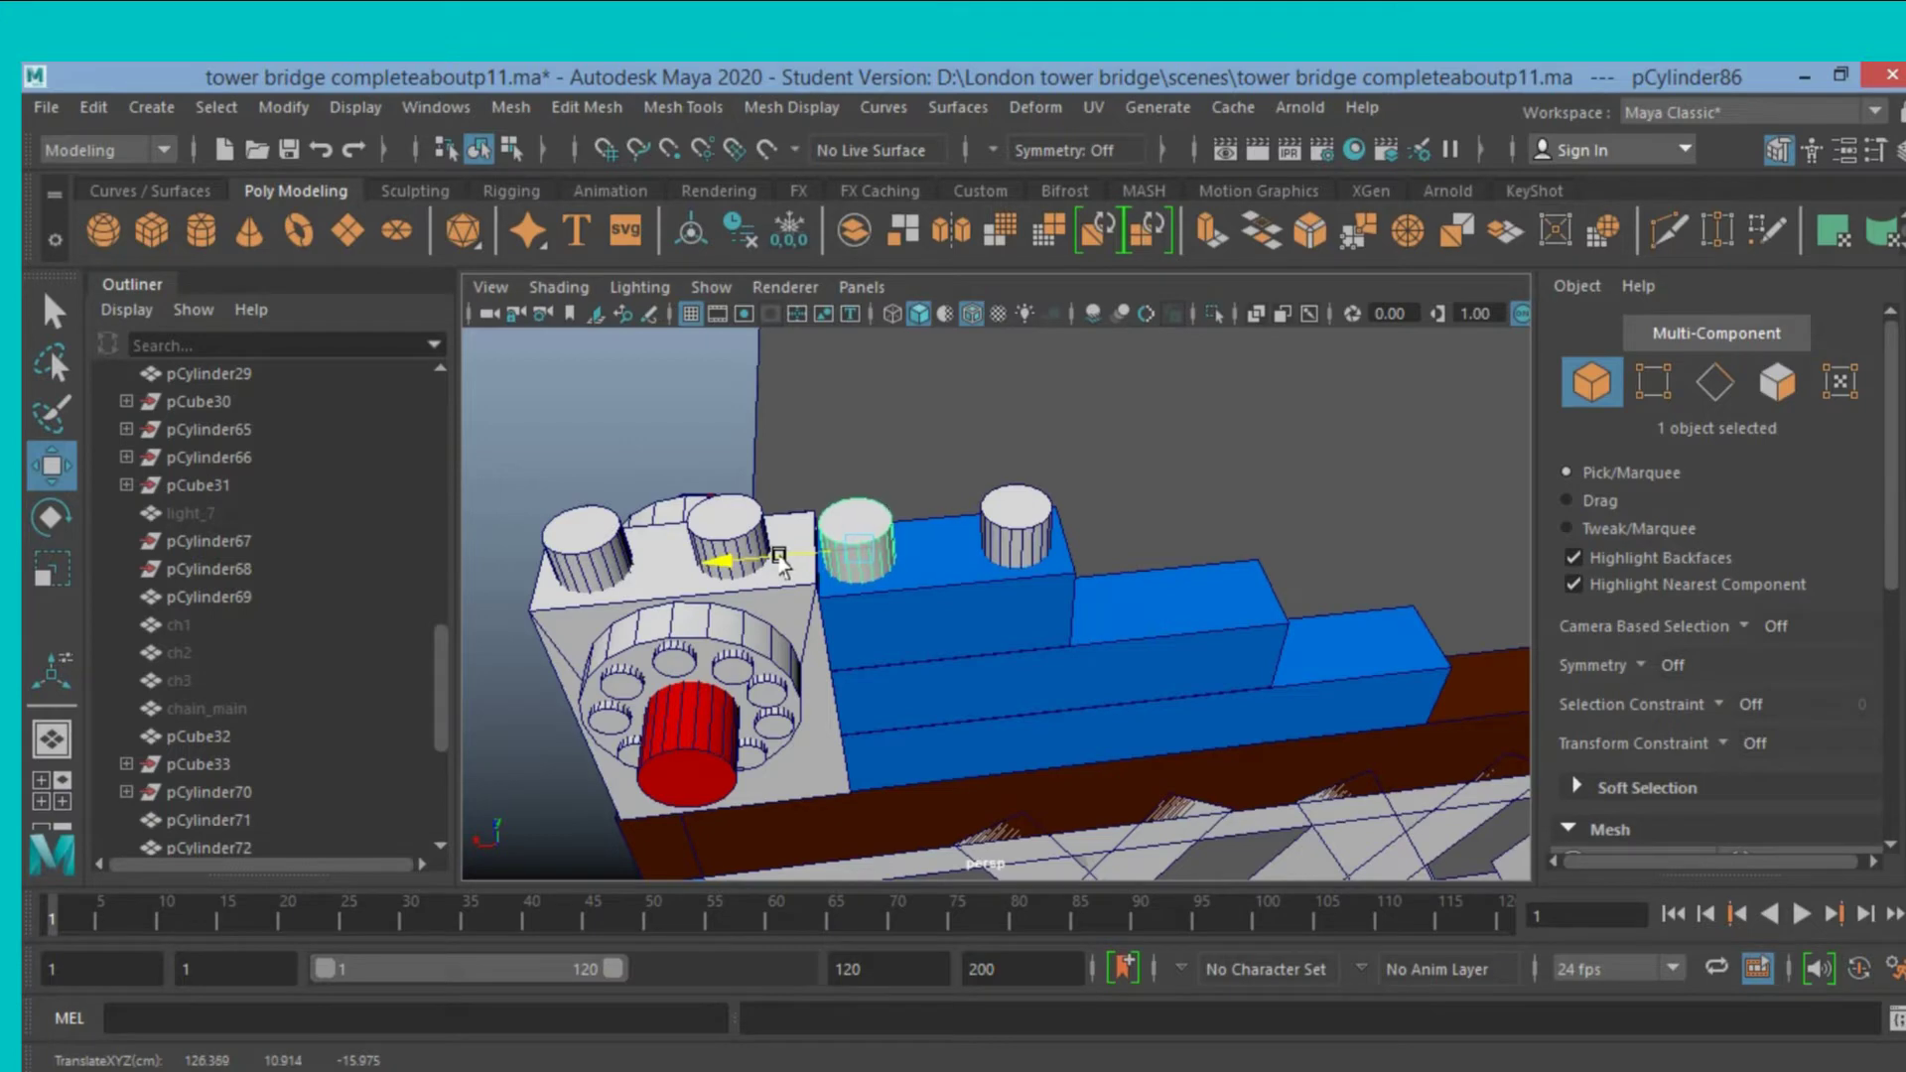
left_click(1030, 533)
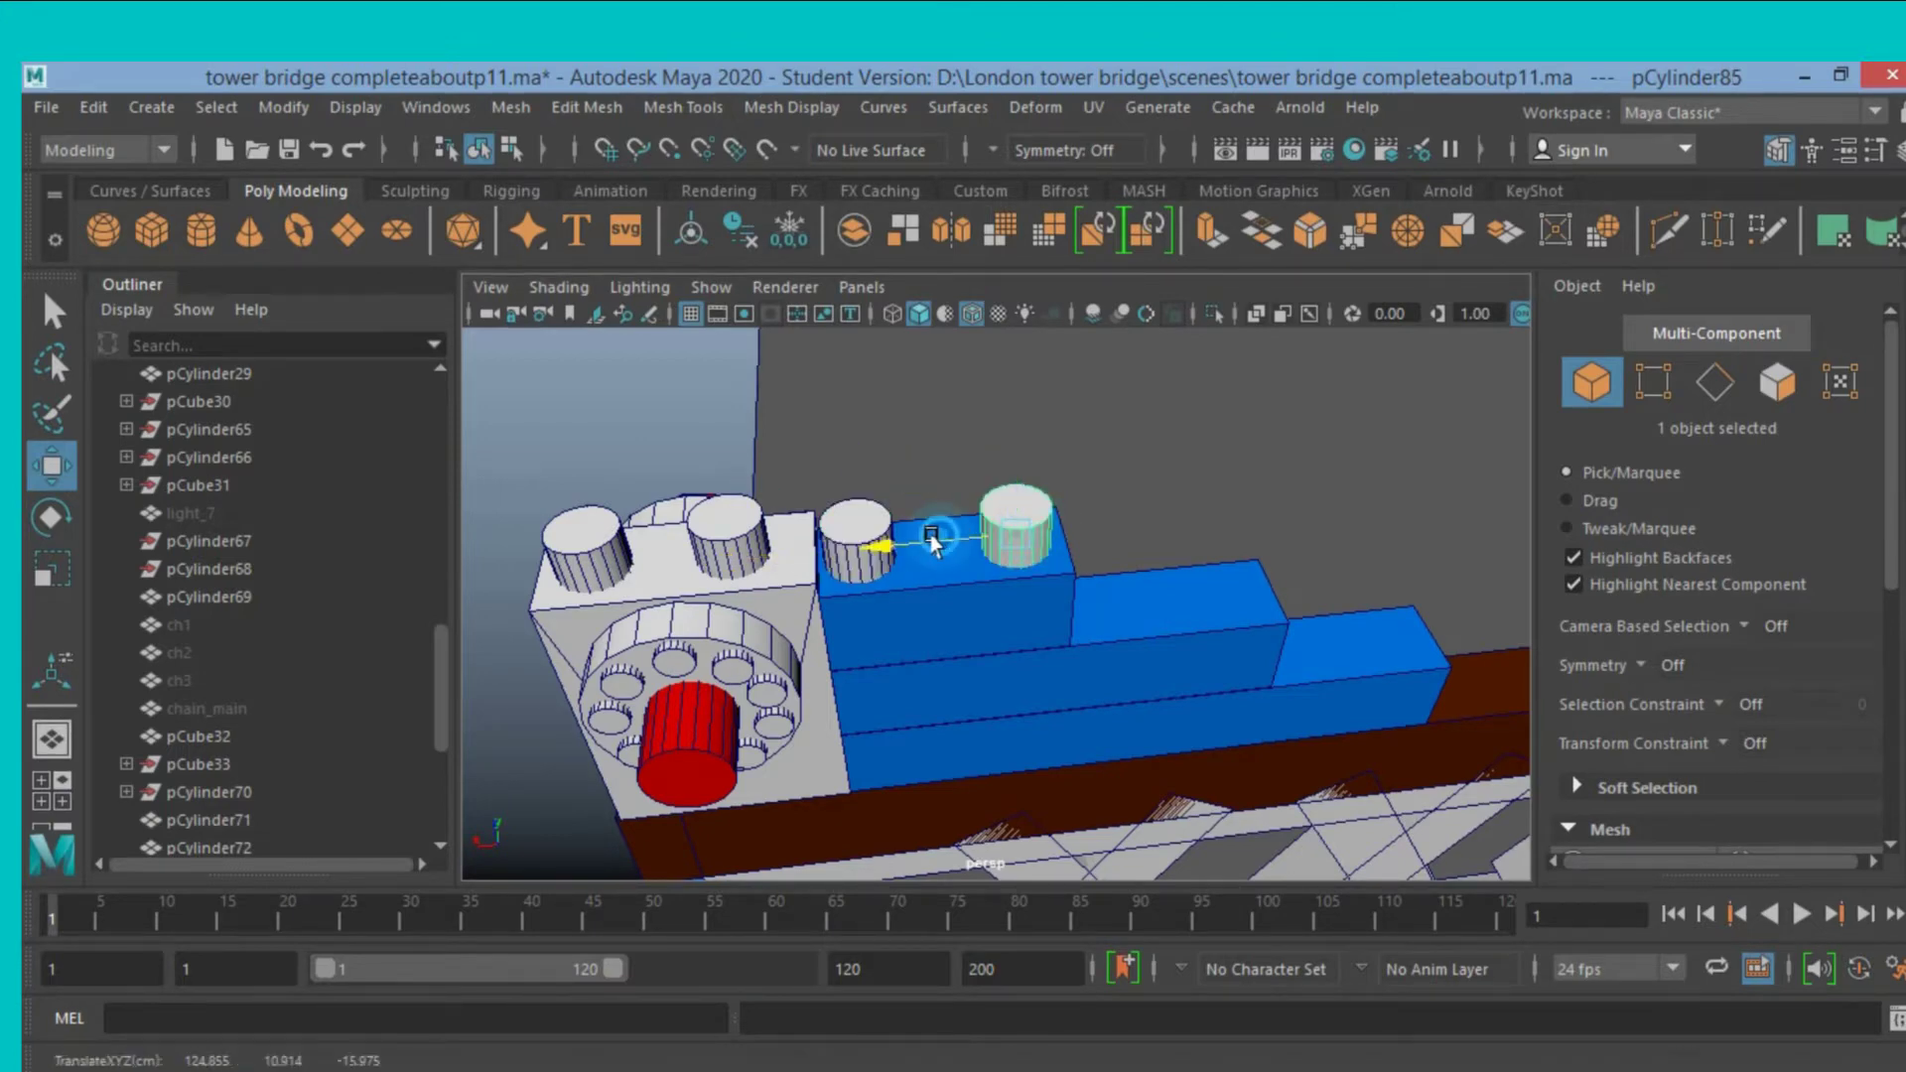
mouse_move(927, 544)
left_mouse_down()
mouse_move(886, 554)
mouse_move(958, 516)
left_mouse_up()
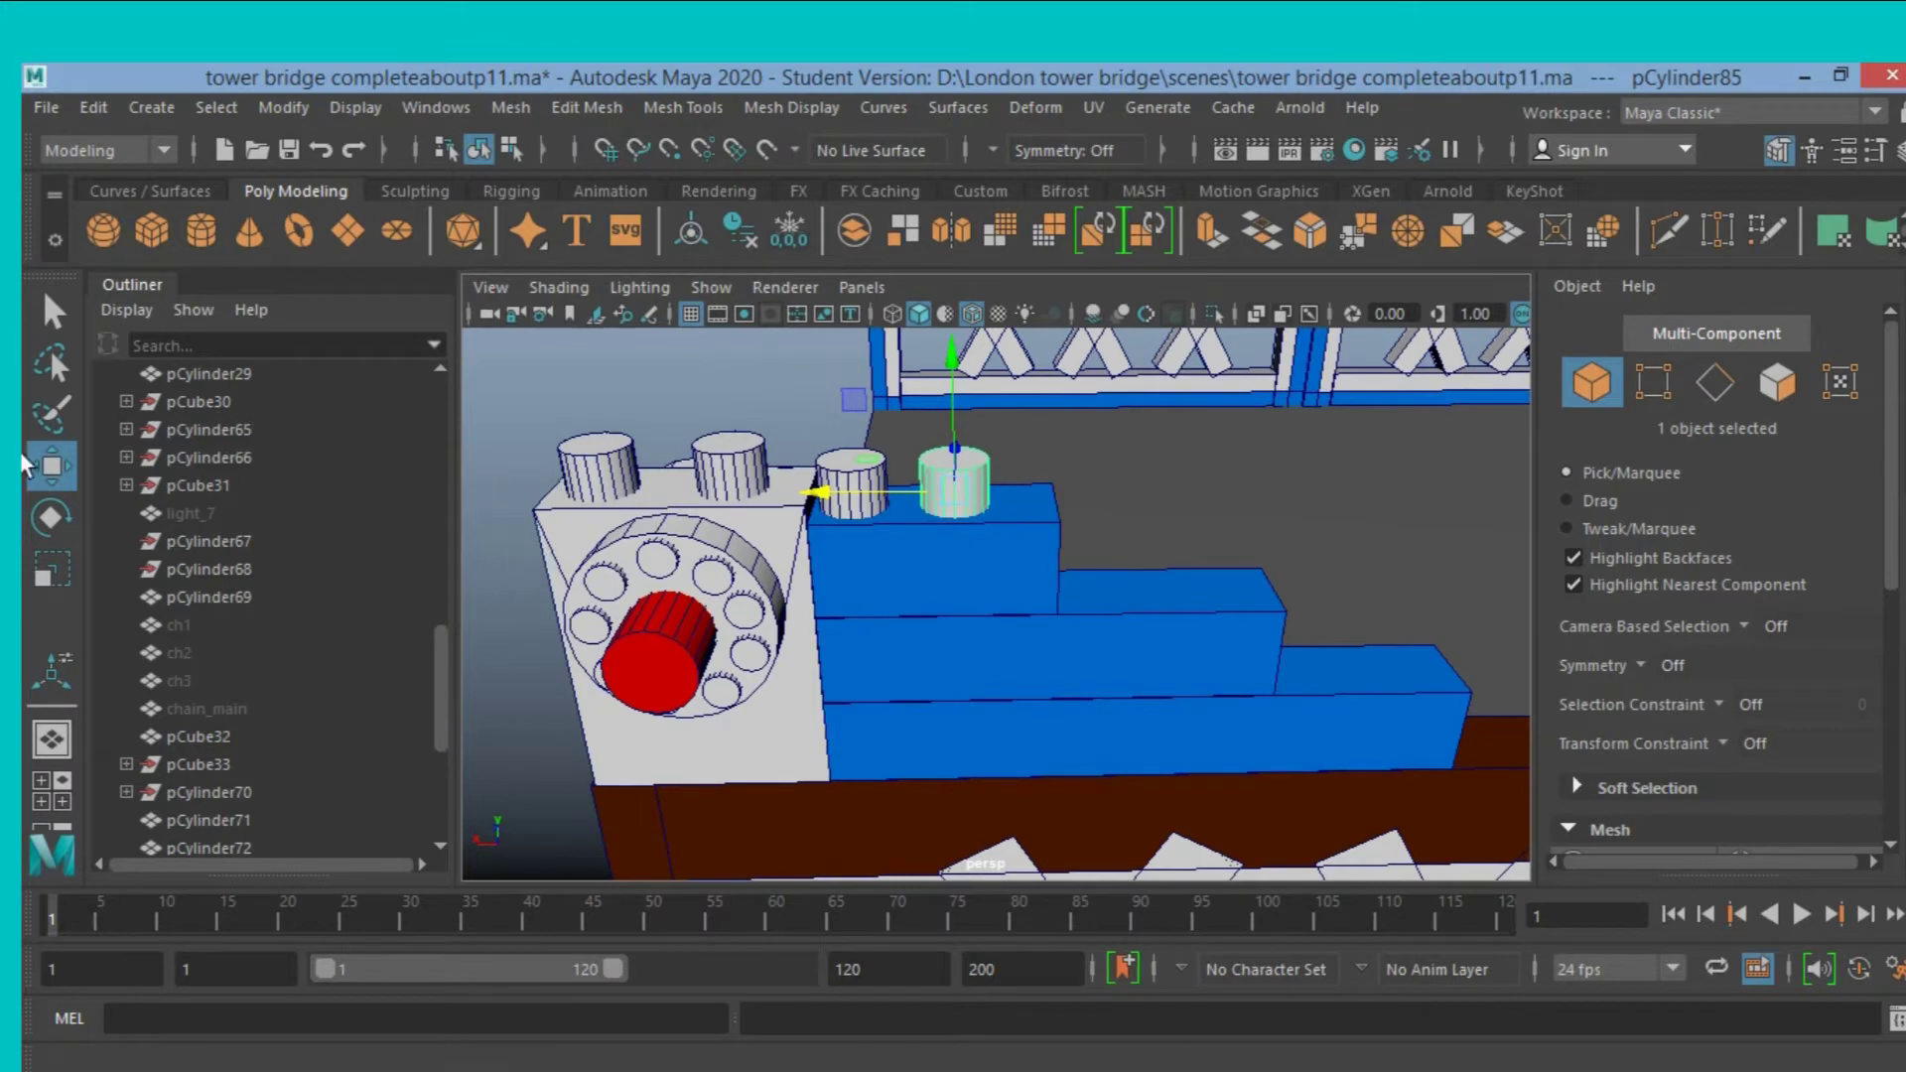
Select both studs together and lower them onto the blue block.
left_click(51, 325)
left_click(869, 503, "shift")
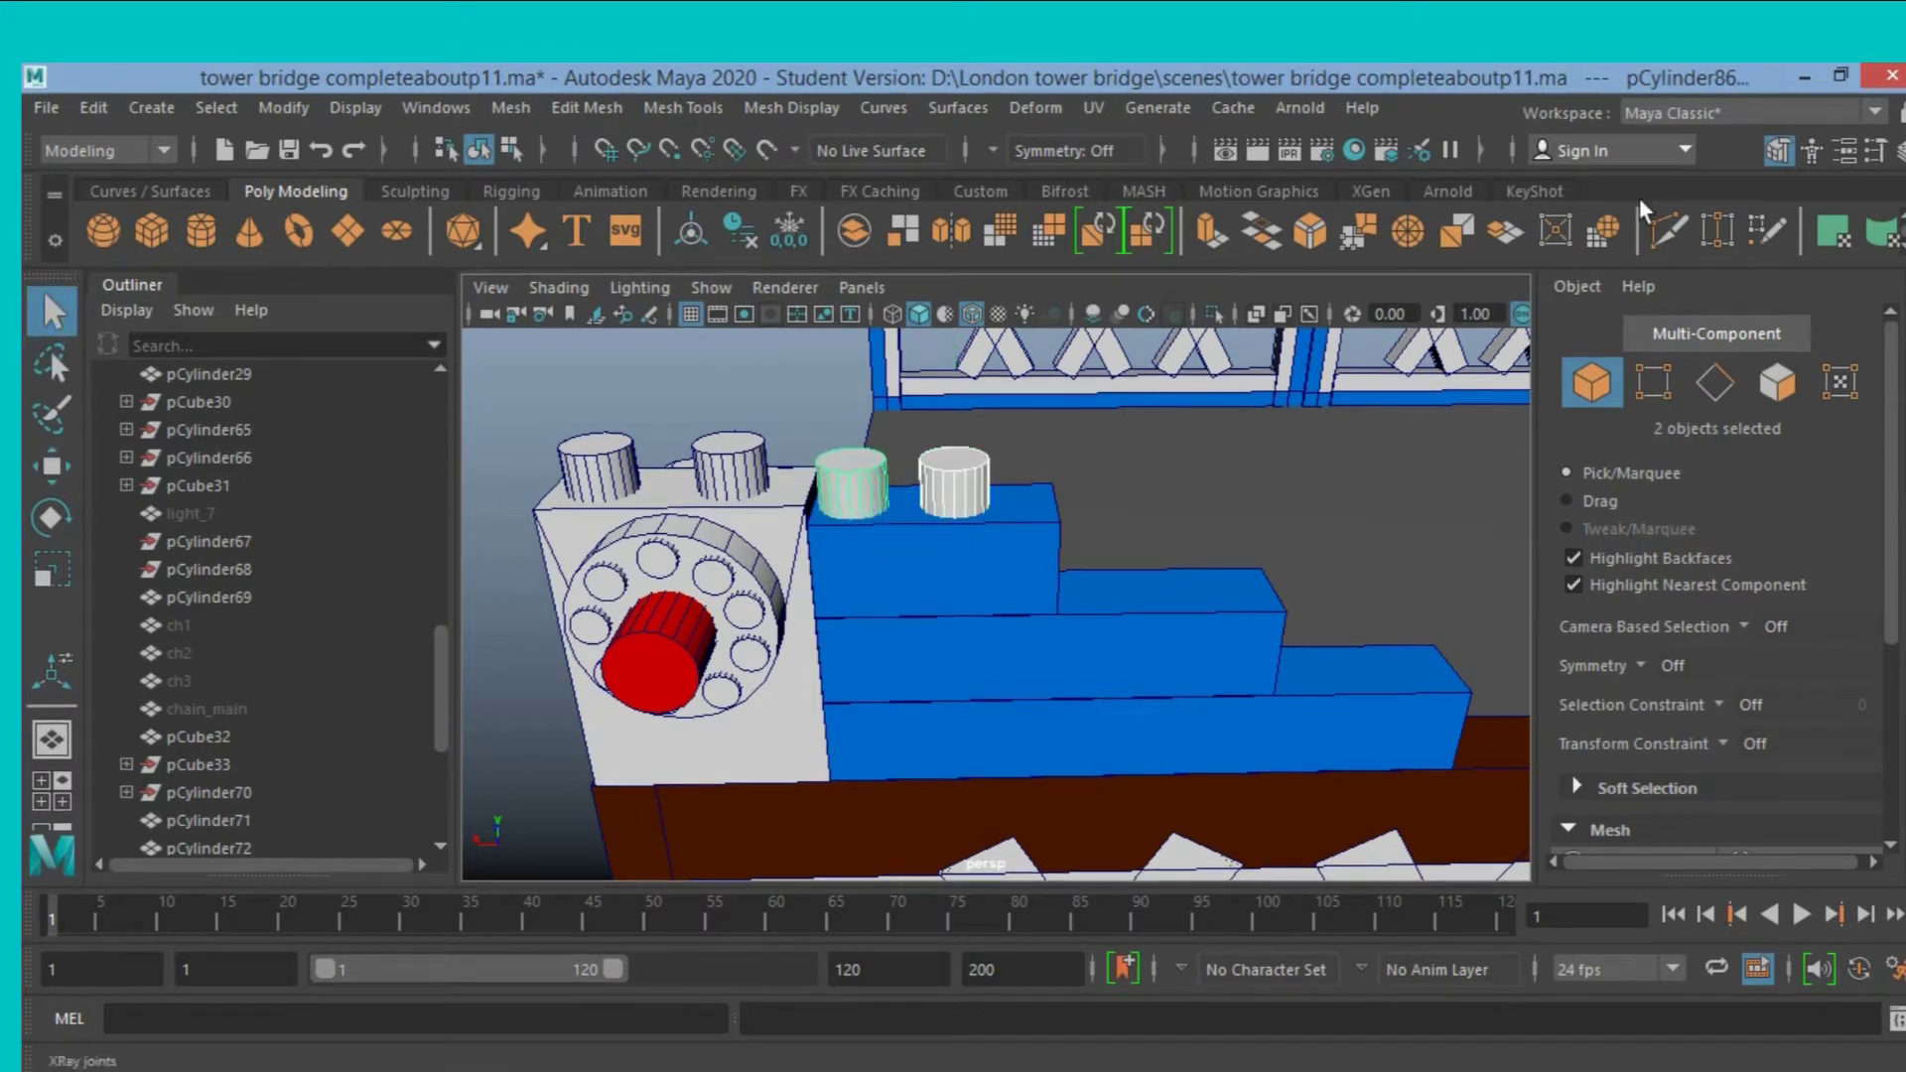
left_click(54, 476)
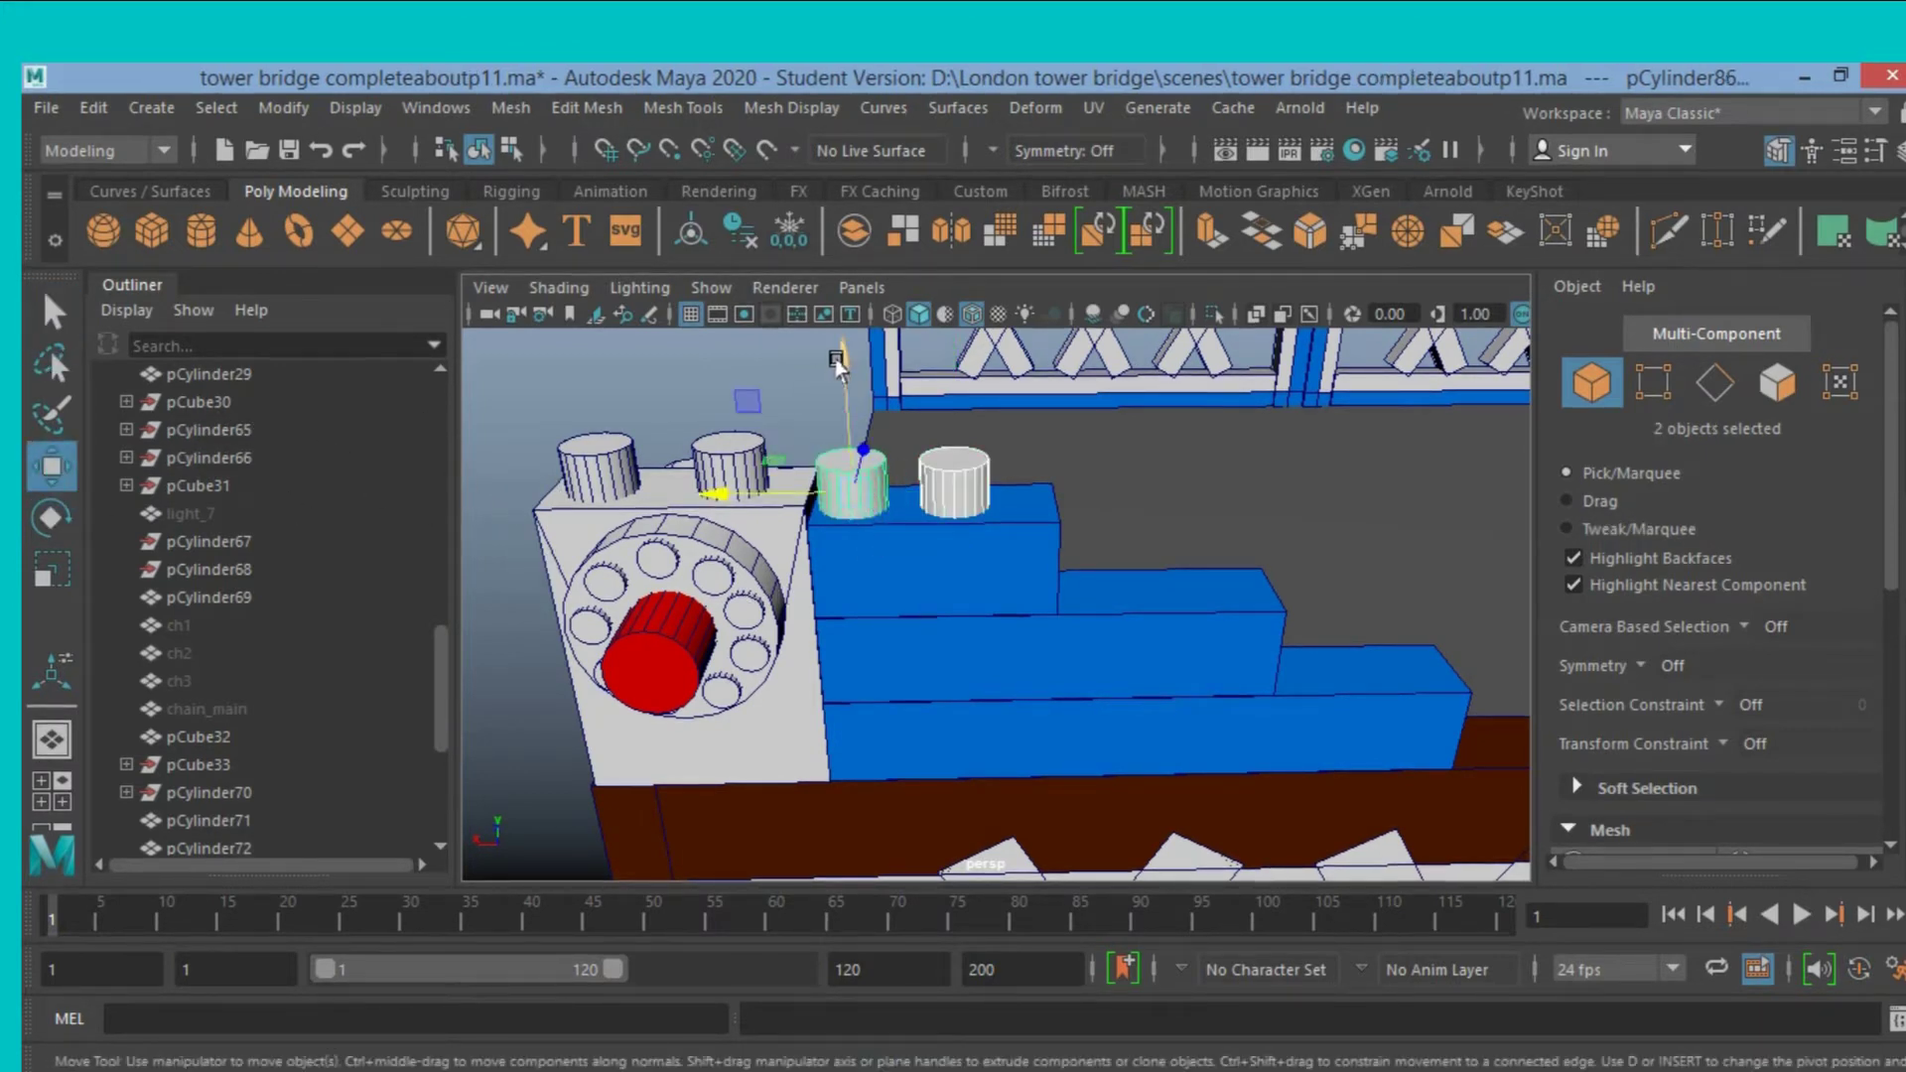
left_click_drag(837, 367, 845, 380)
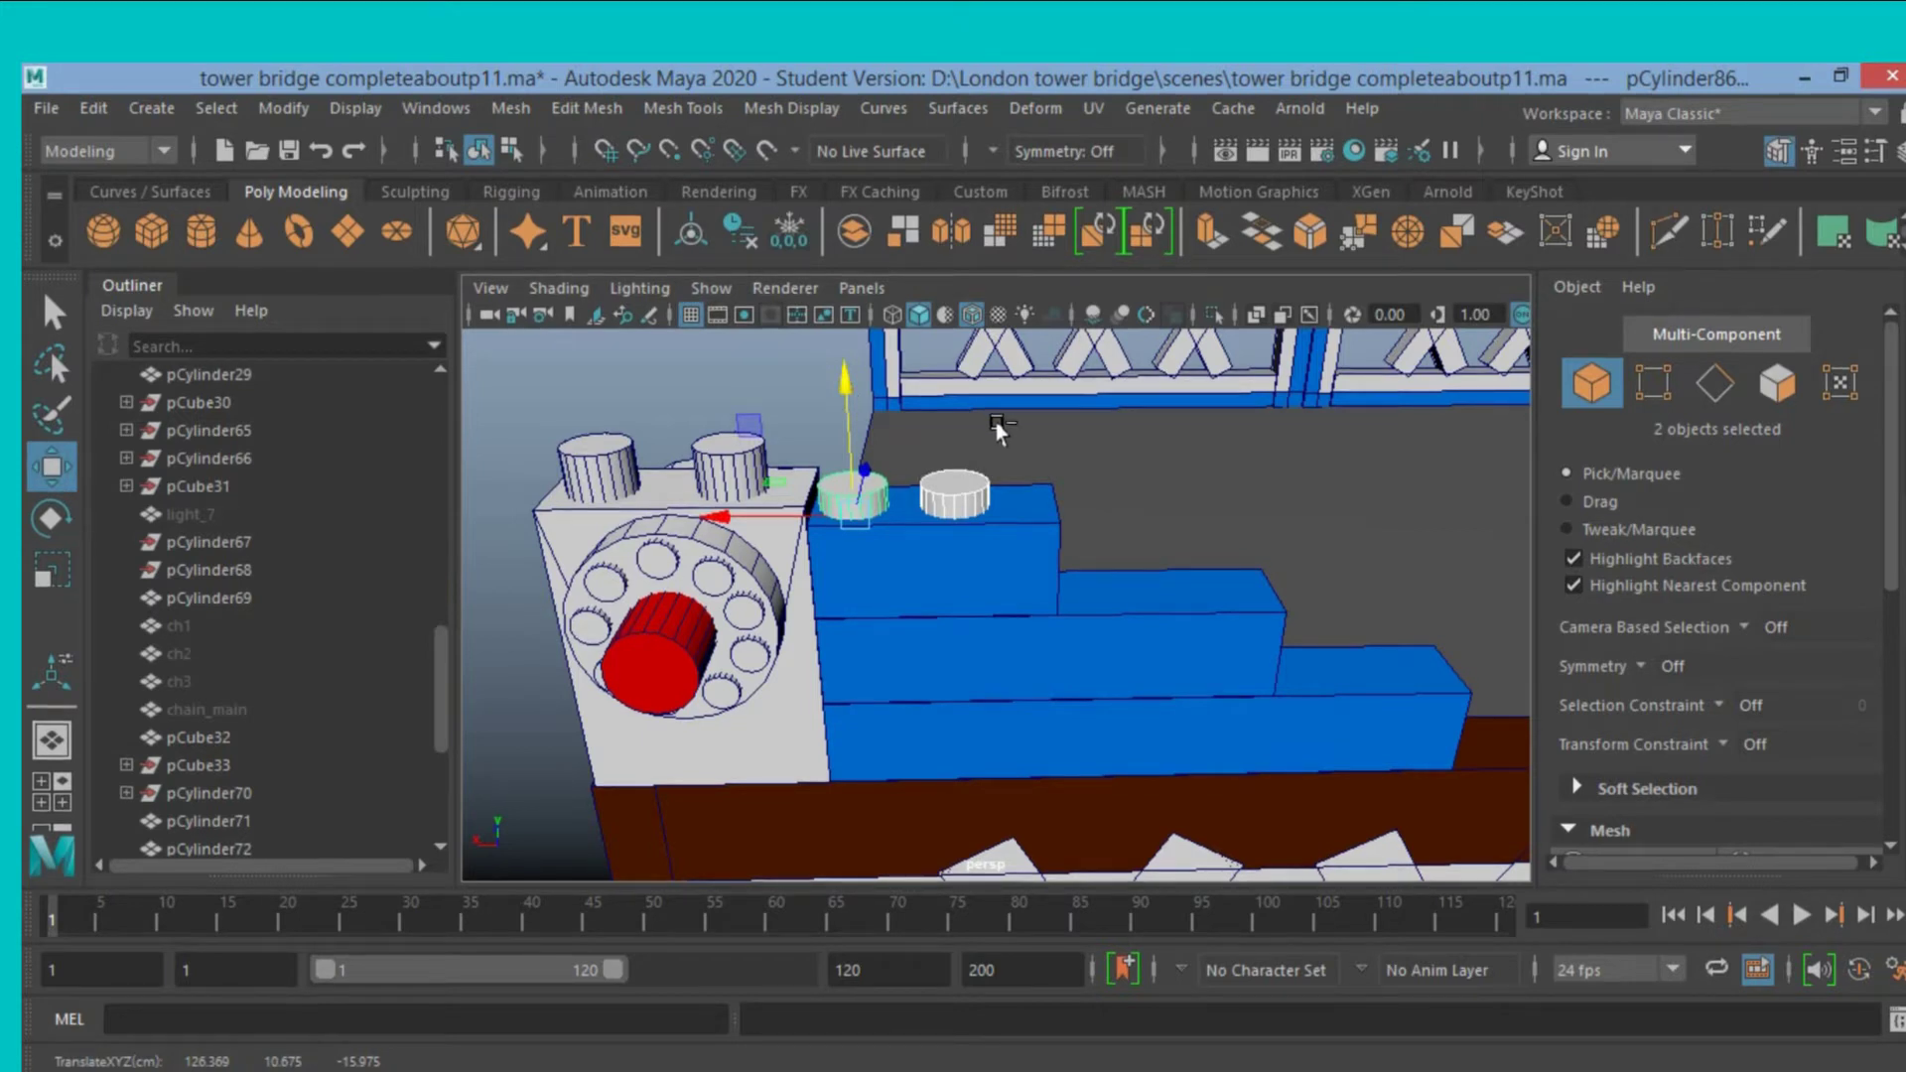
Duplicate the stud pair with Ctrl+D and move the copies right and down onto the lower step.
key("ctrl+d")
left_click_drag(727, 520, 963, 549)
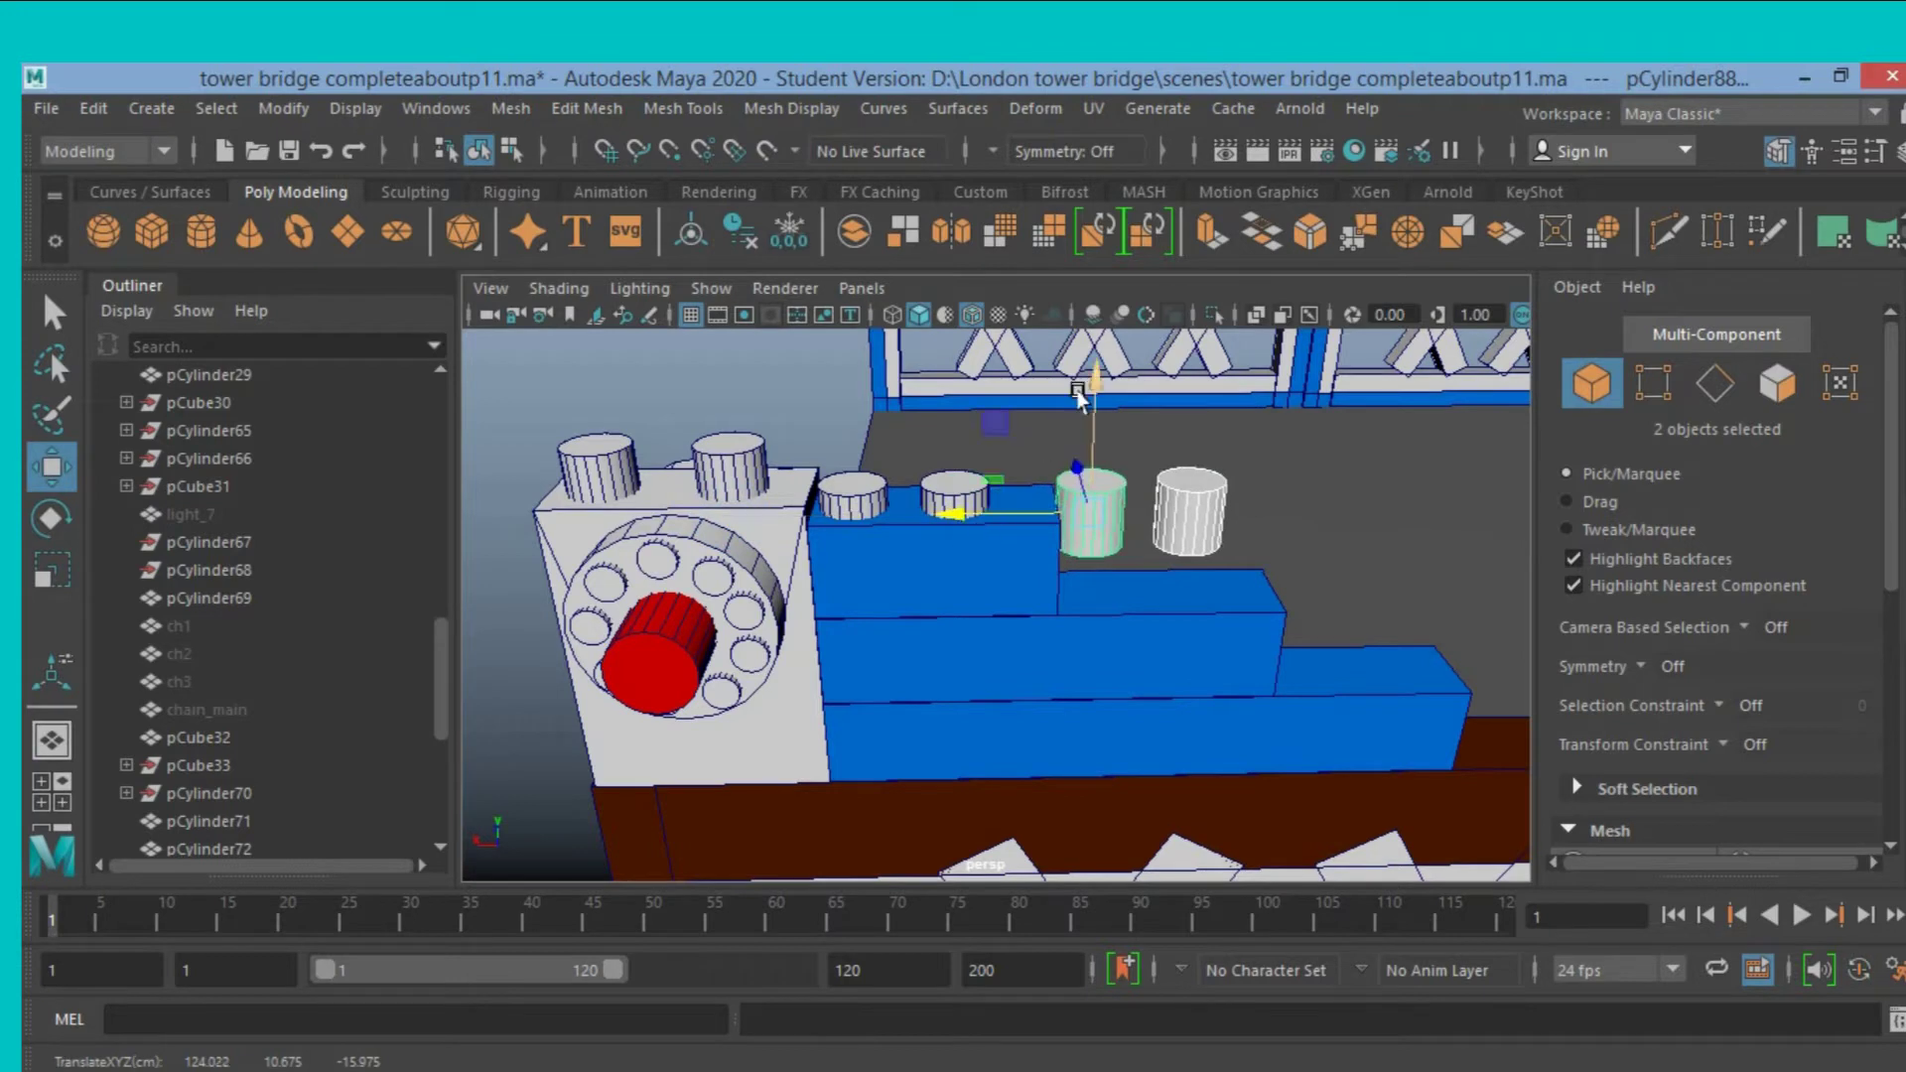
left_click_drag(1079, 393, 1132, 479)
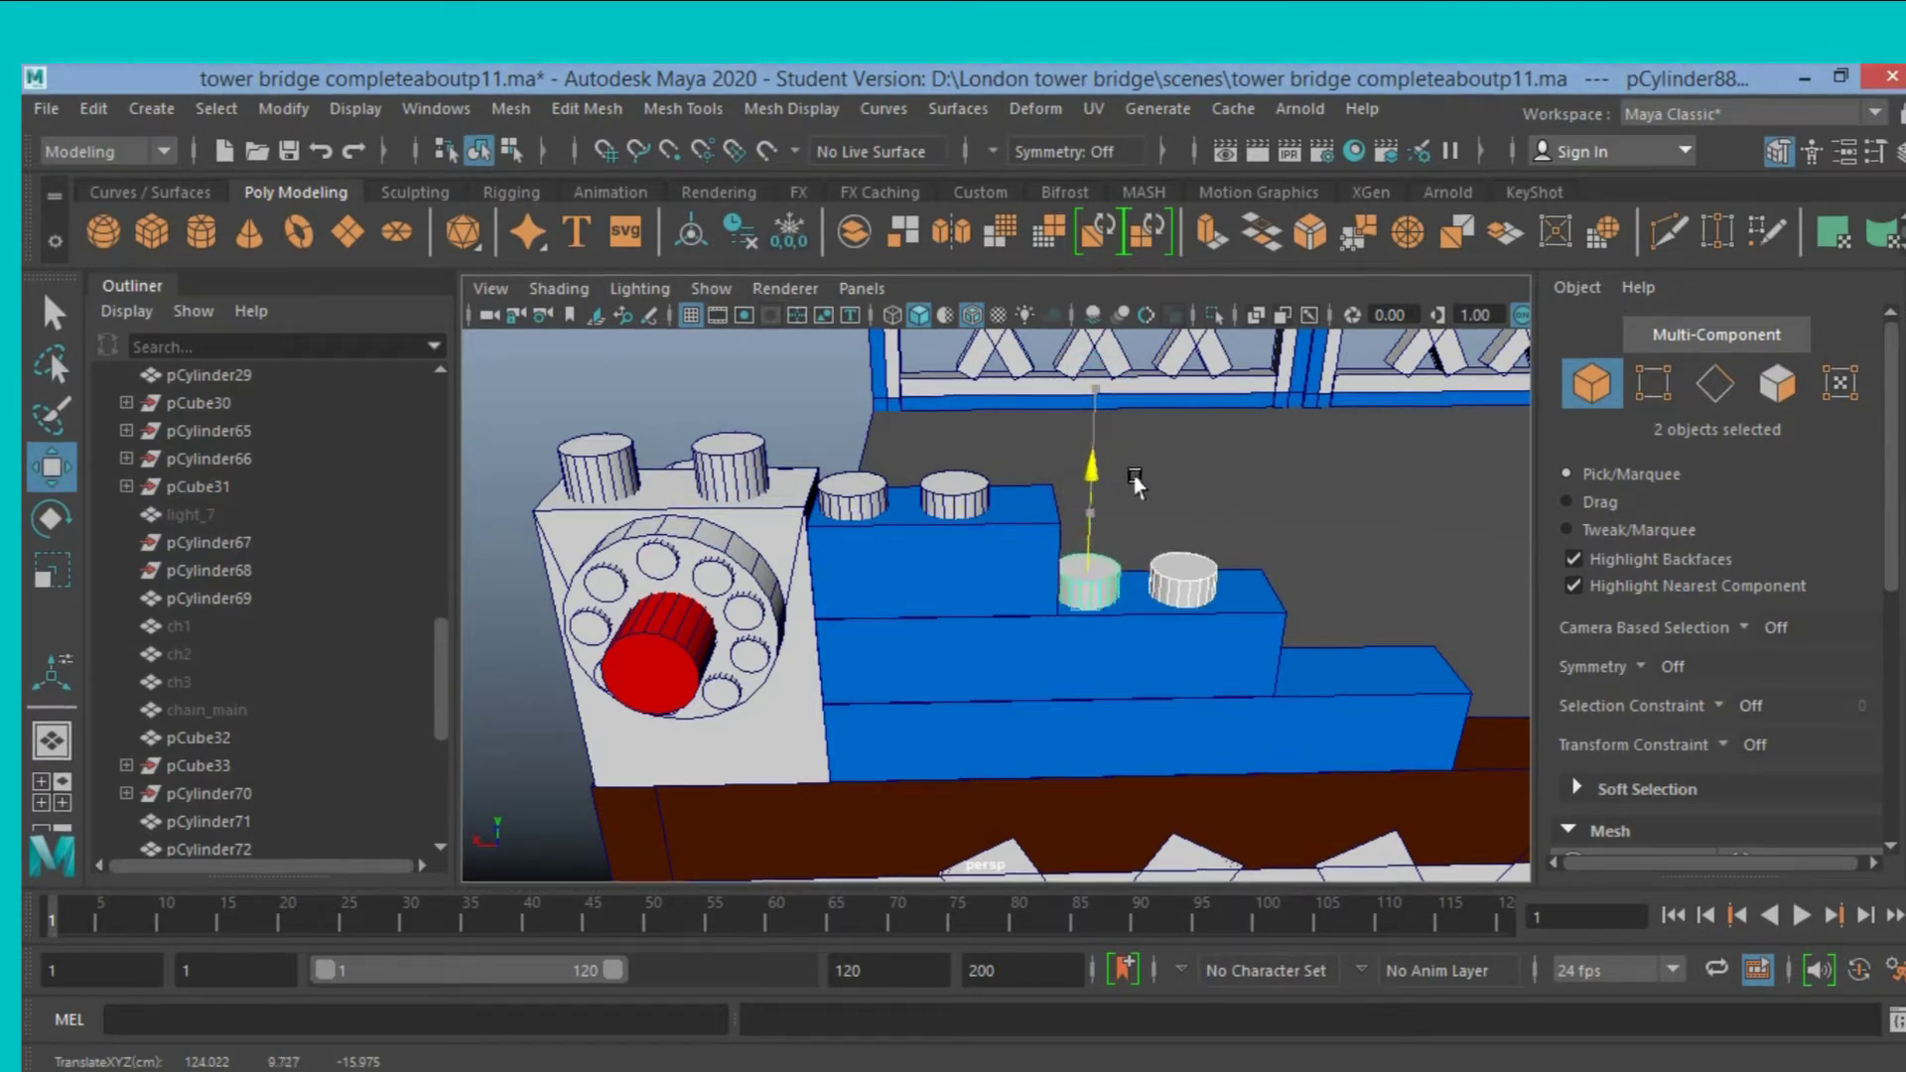
scroll(1169, 515, "down", 2)
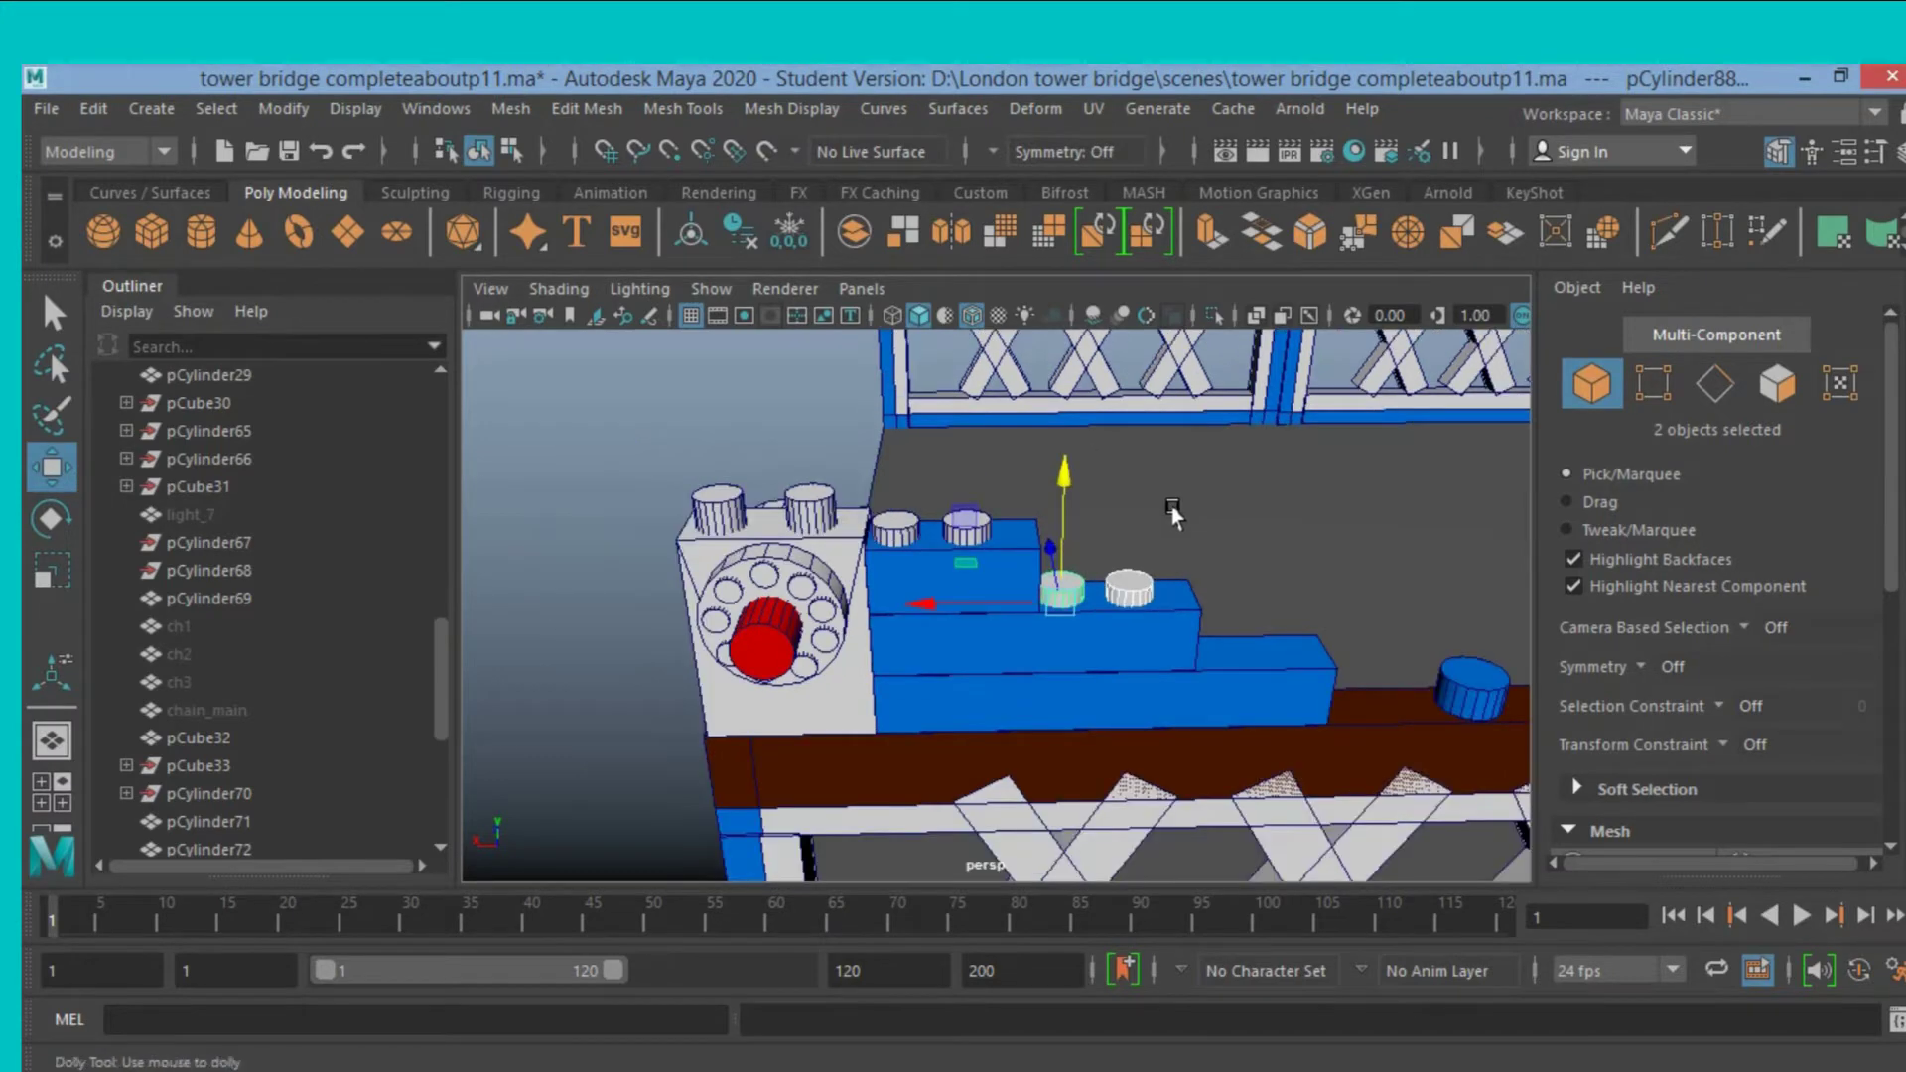
scroll(1172, 516, "down", 2)
mouse_move(1187, 514)
left_mouse_down("alt")
mouse_move(1101, 452)
mouse_move(1080, 474)
mouse_move(1110, 459)
left_mouse_up("alt")
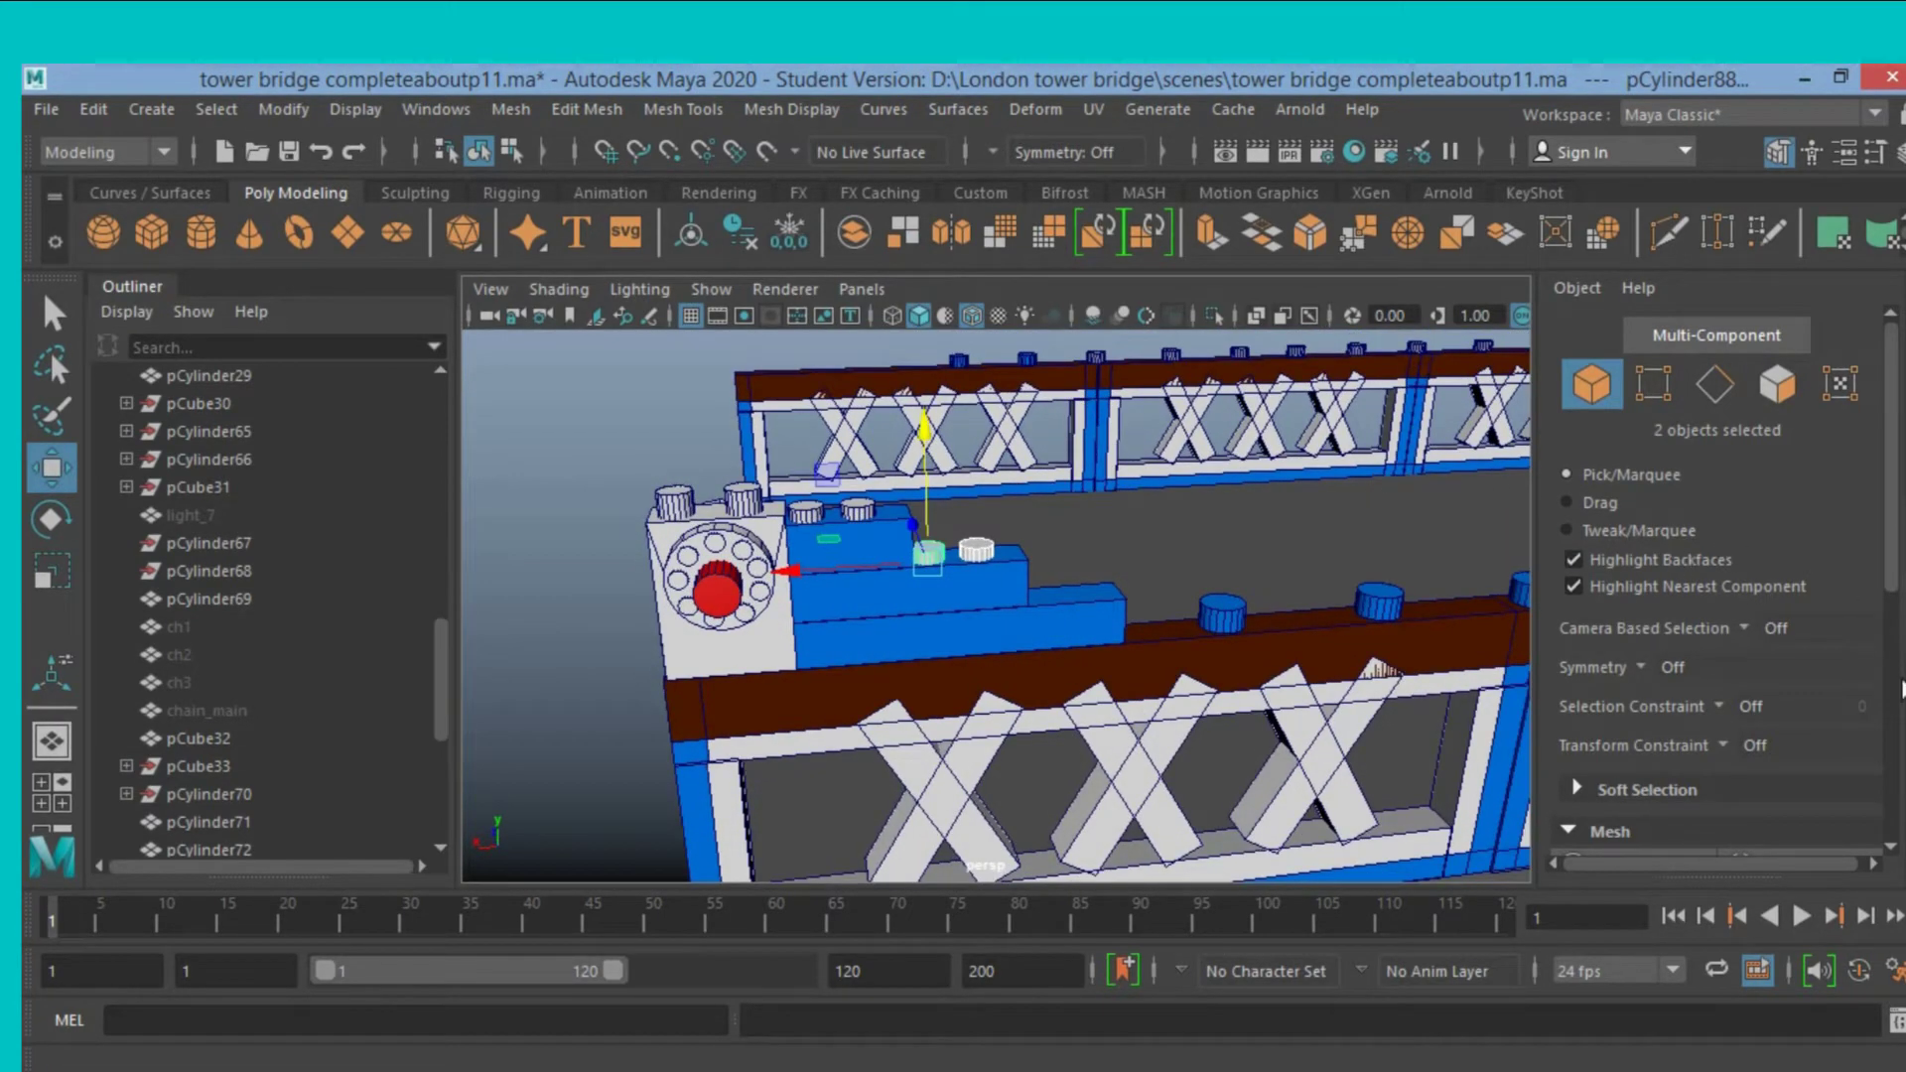
Hide layer1 so the bridge walkways disappear from the viewport.
key("ctrl+a")
scroll(1603, 809, "down", 1)
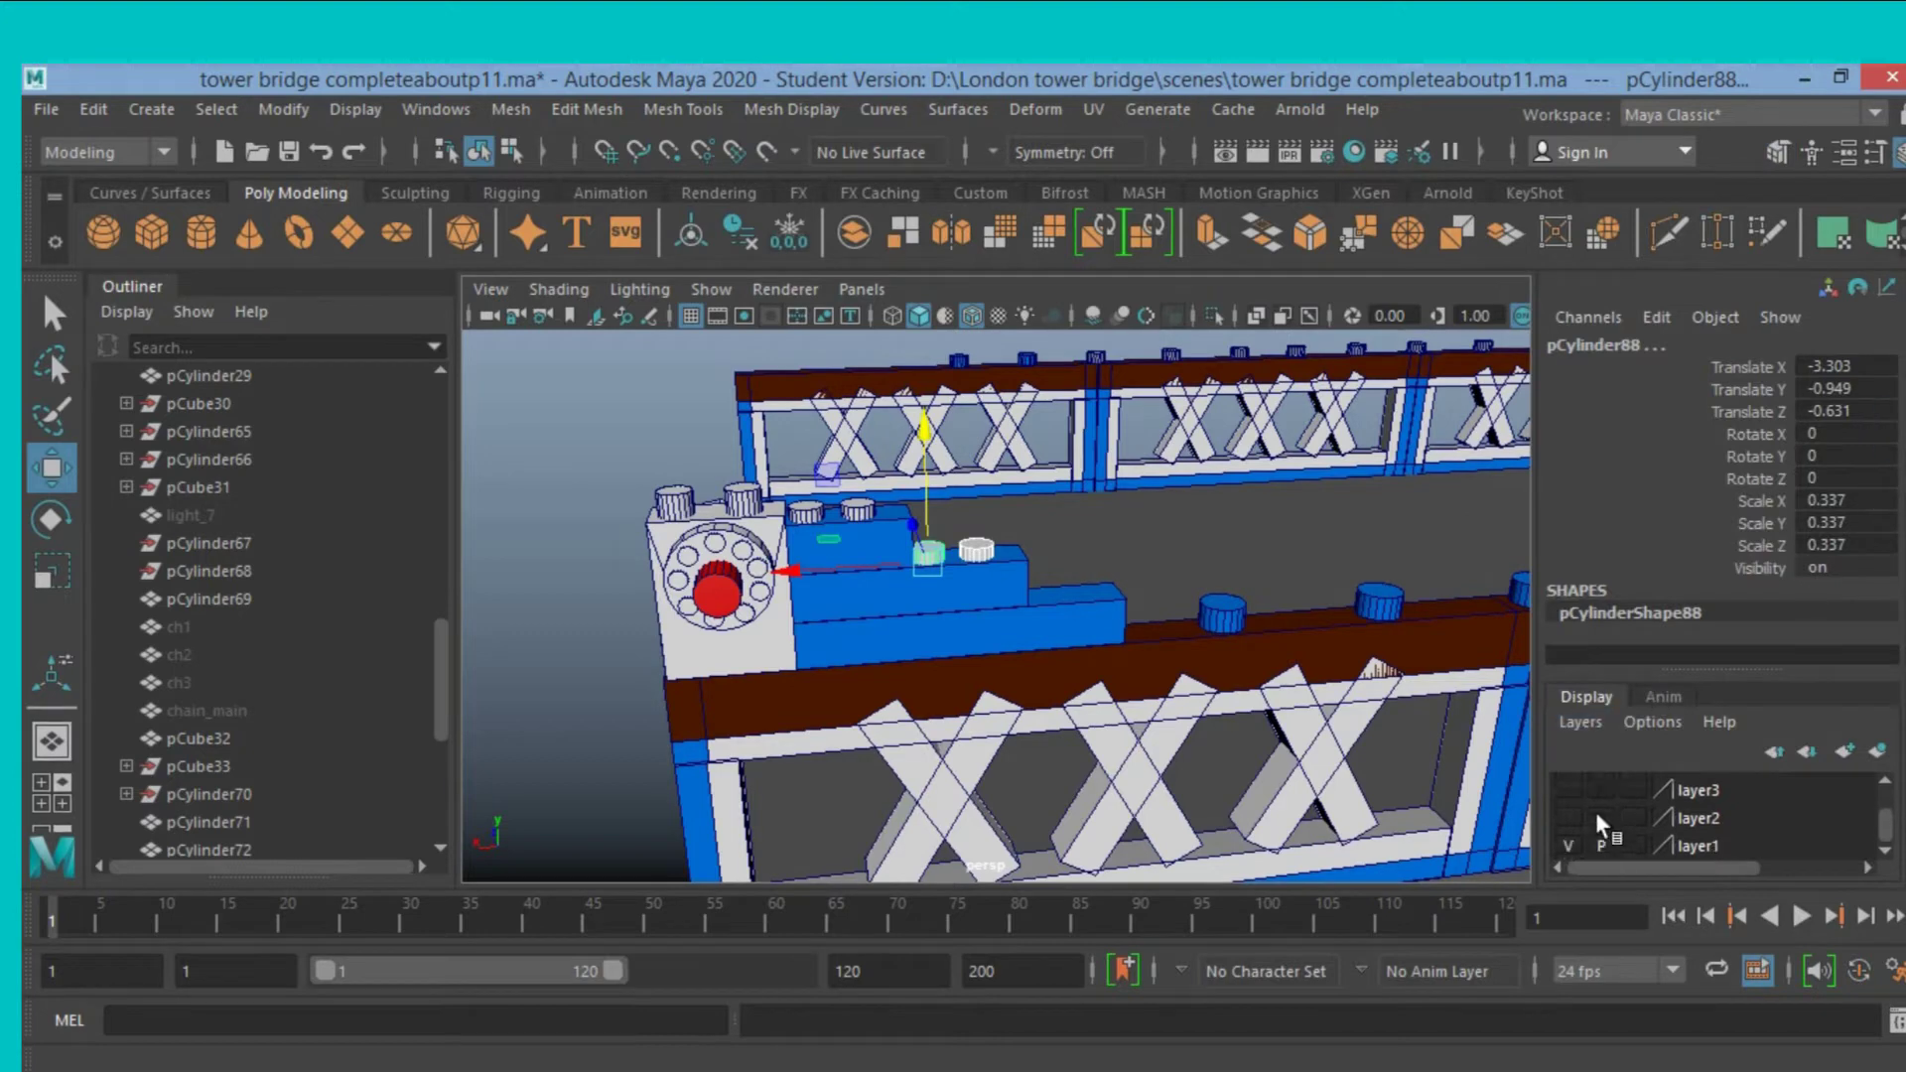
left_click(1569, 844)
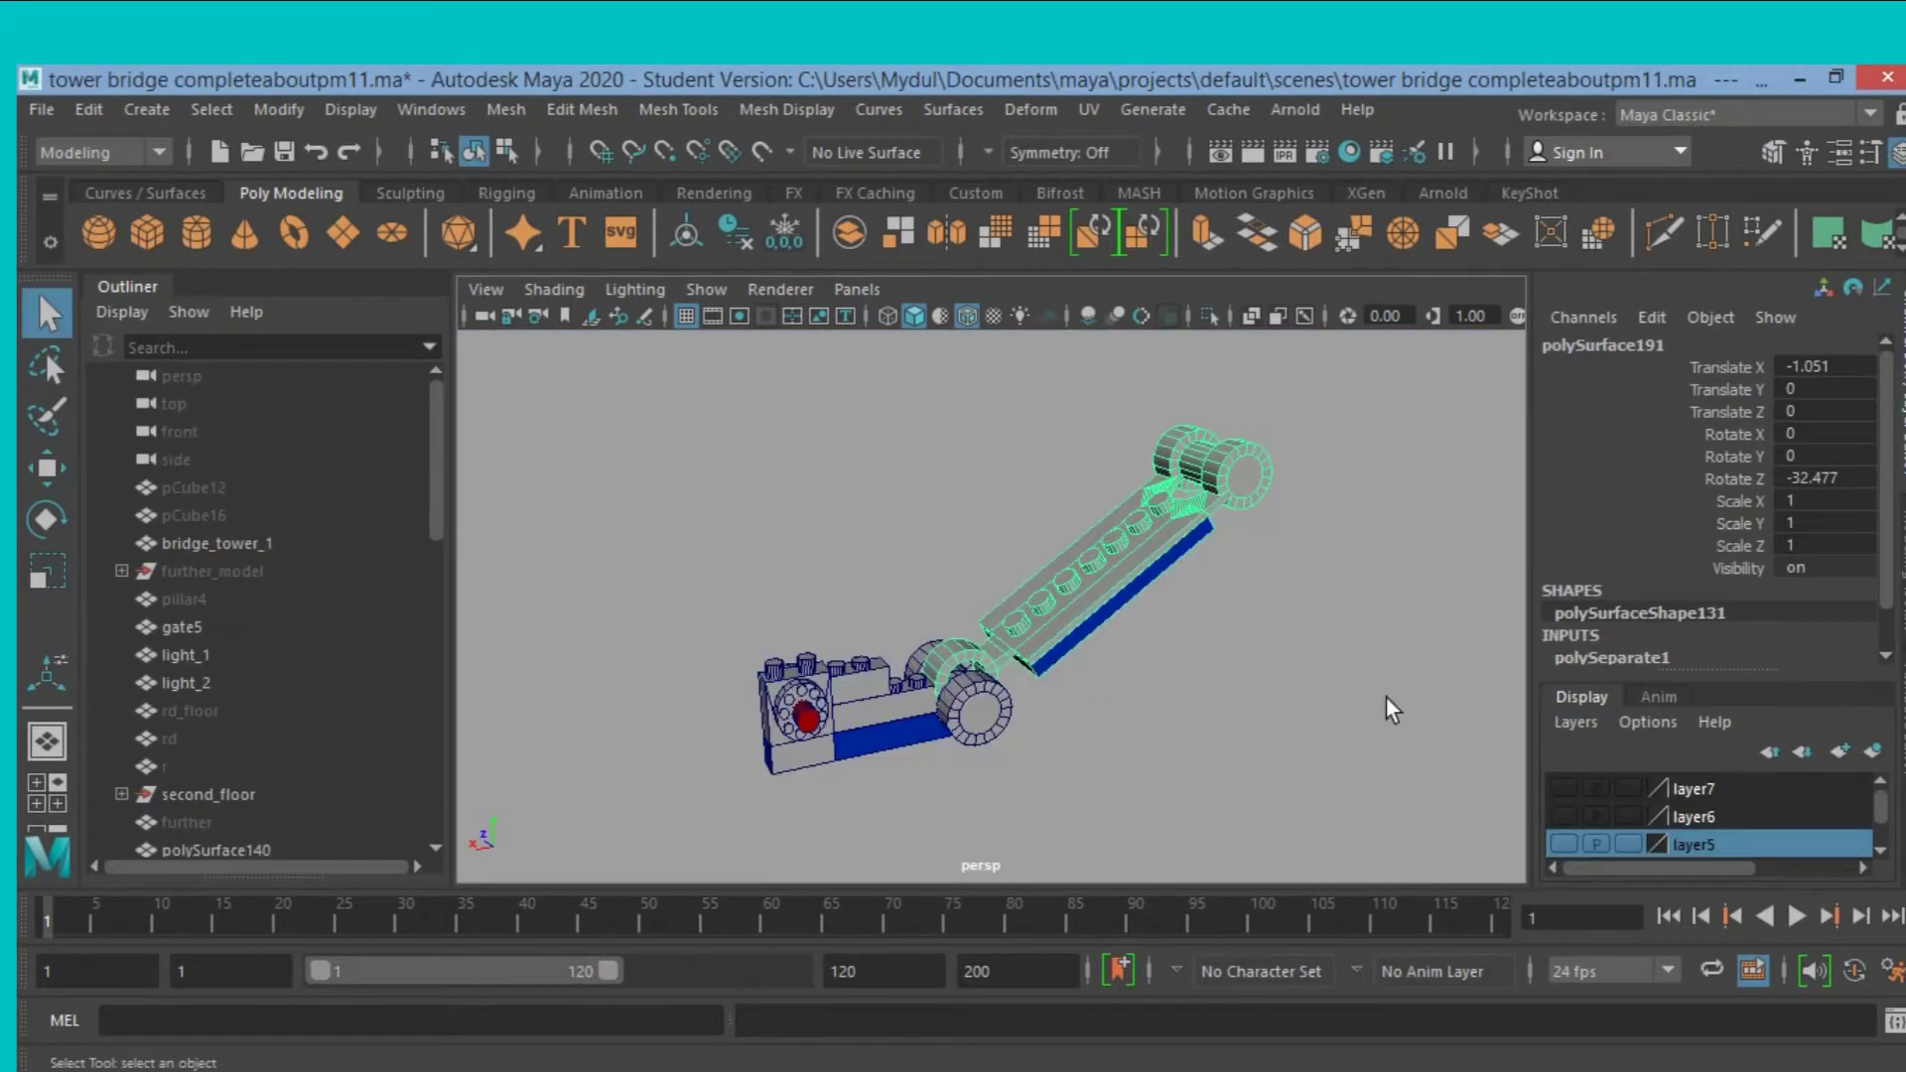
left_click_drag(1386, 697, 1364, 702, "alt")
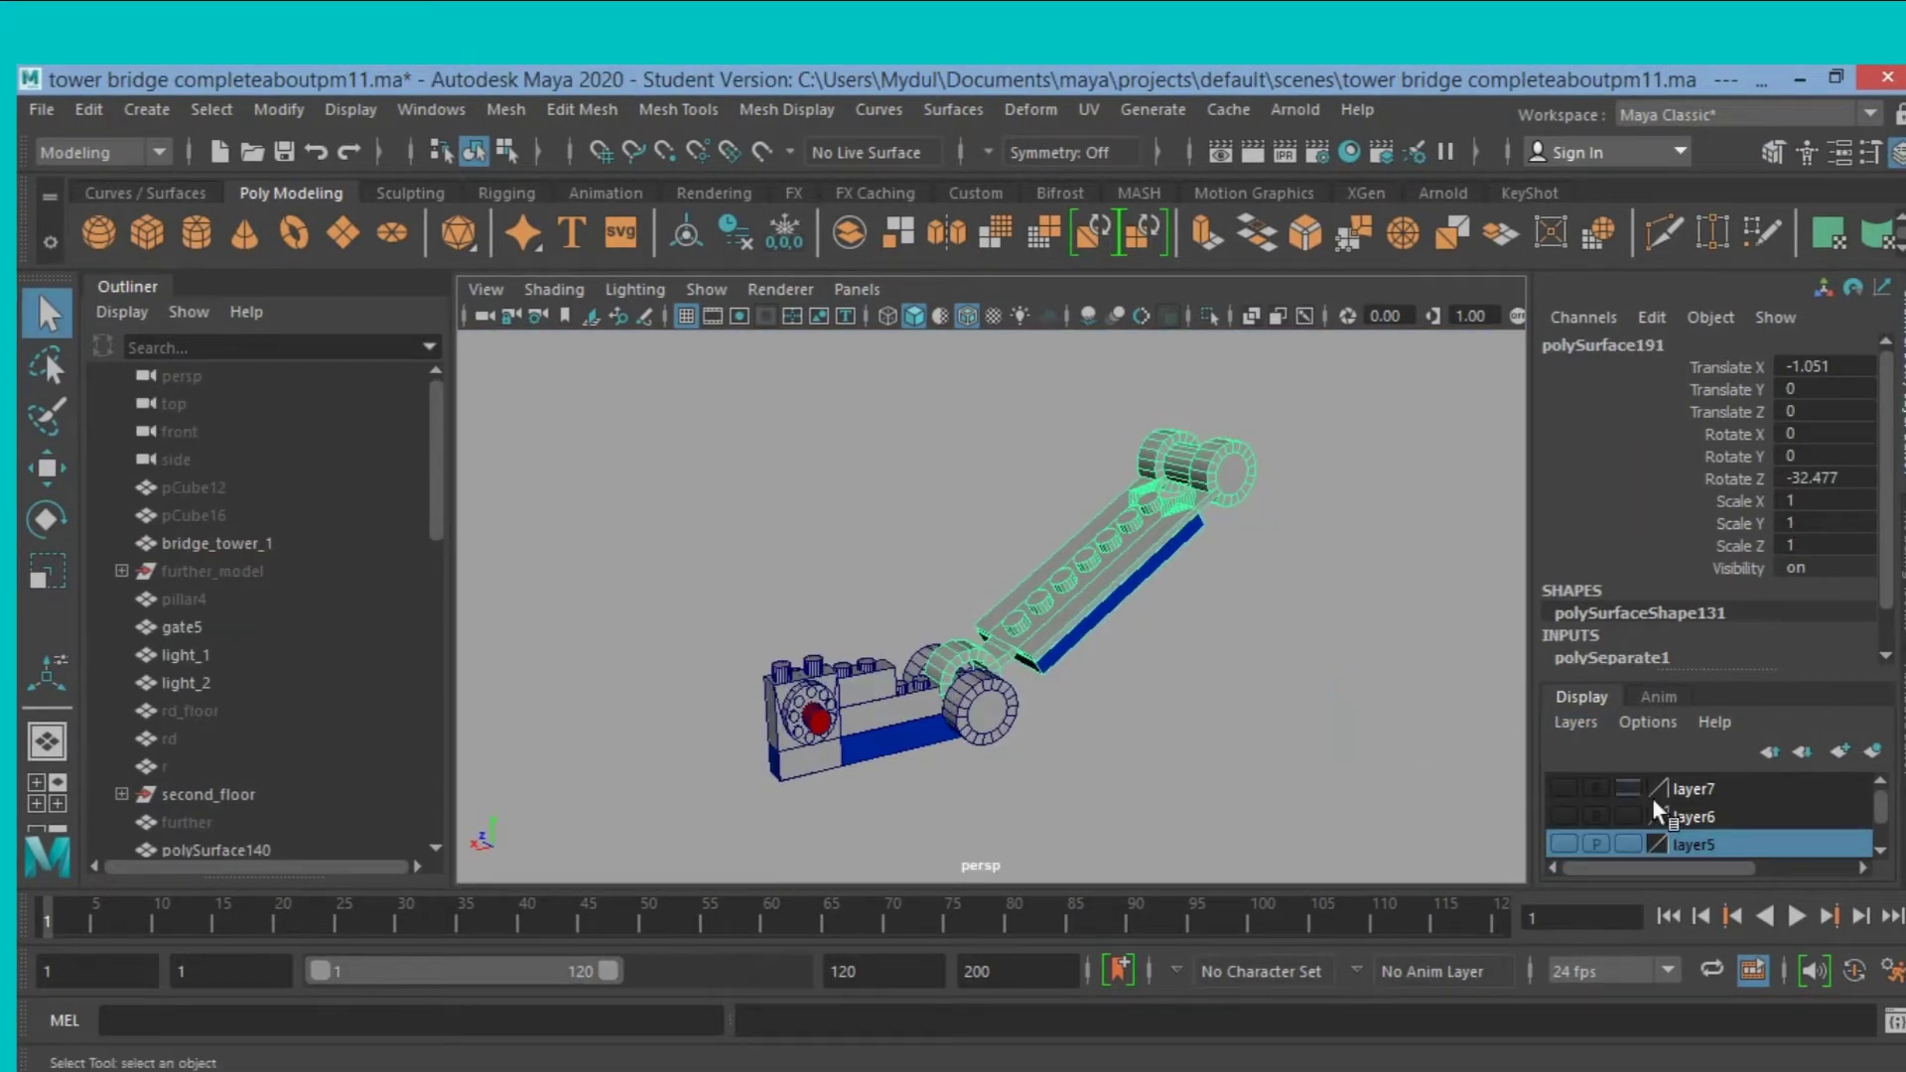
Make layer1, layer2 and layer3 visible again.
scroll(1688, 830, "down", 4)
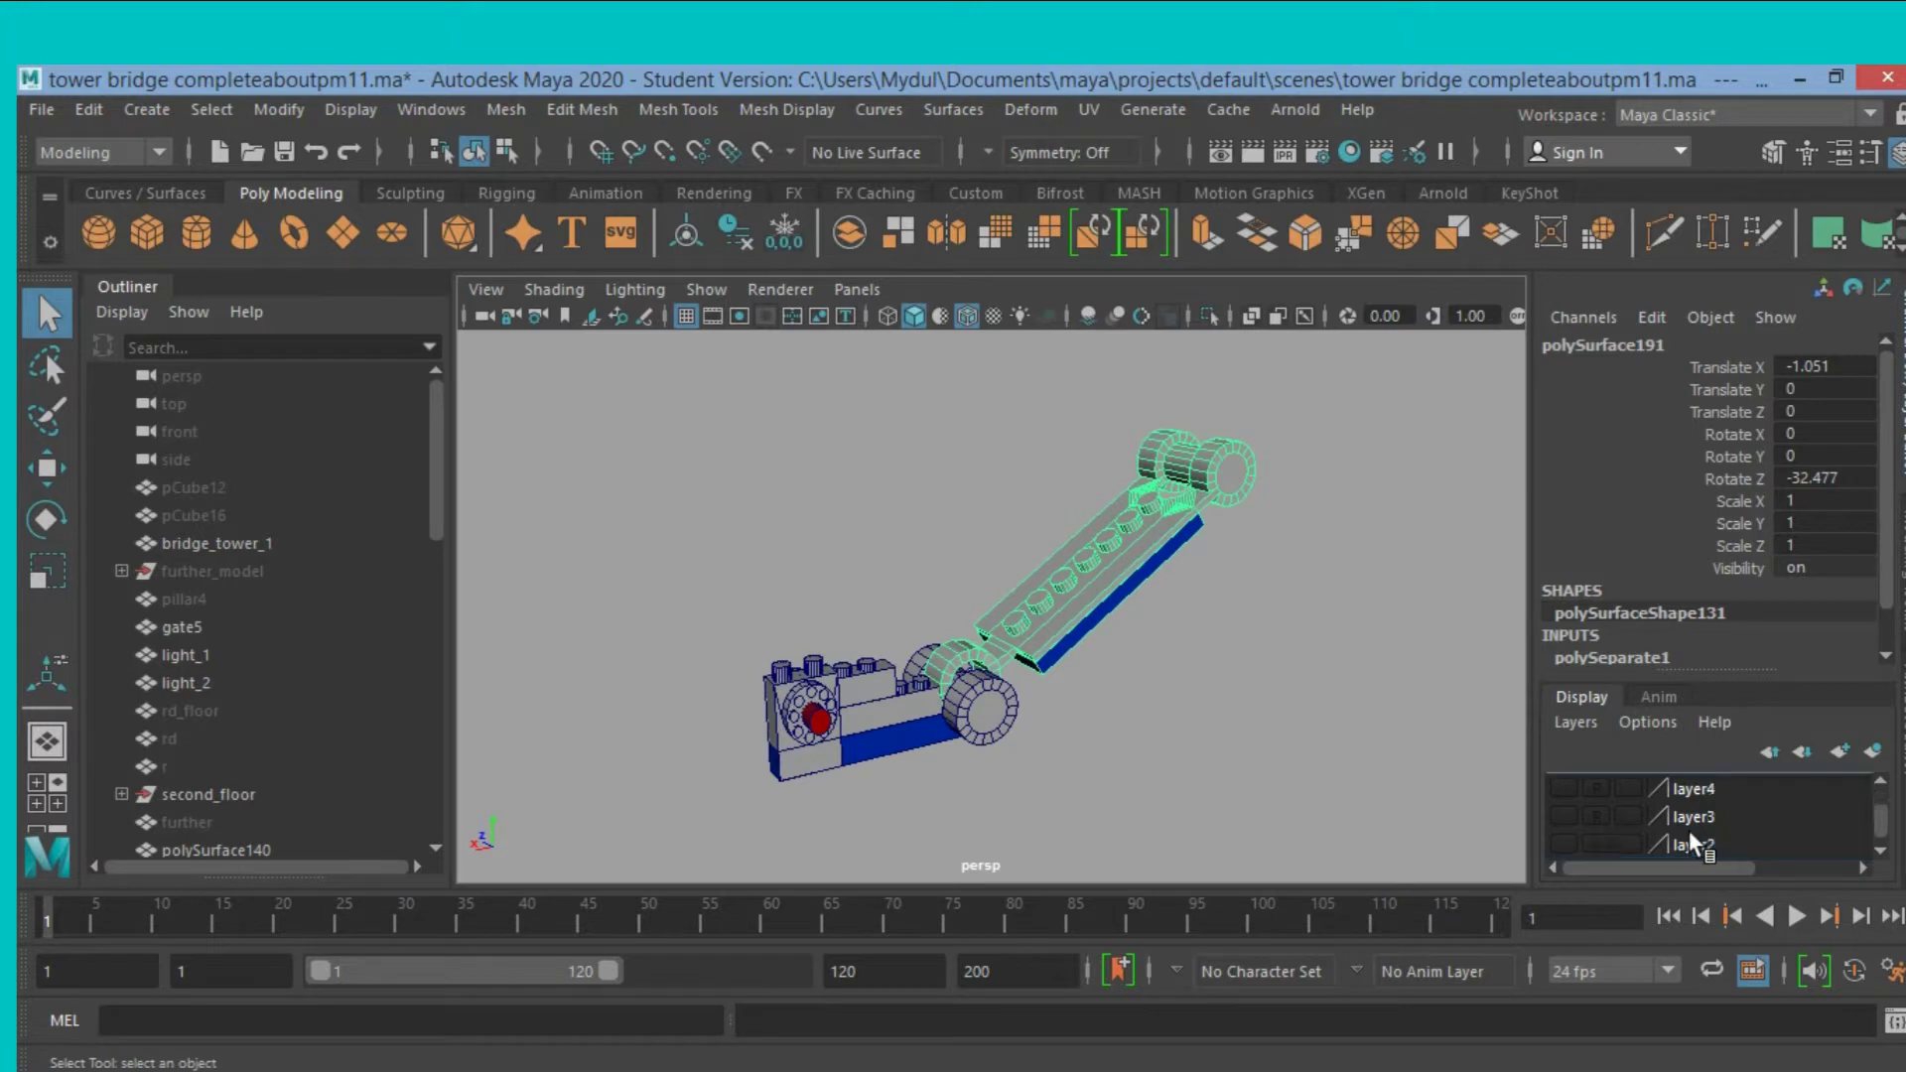
left_click(1558, 844)
left_click(1558, 816)
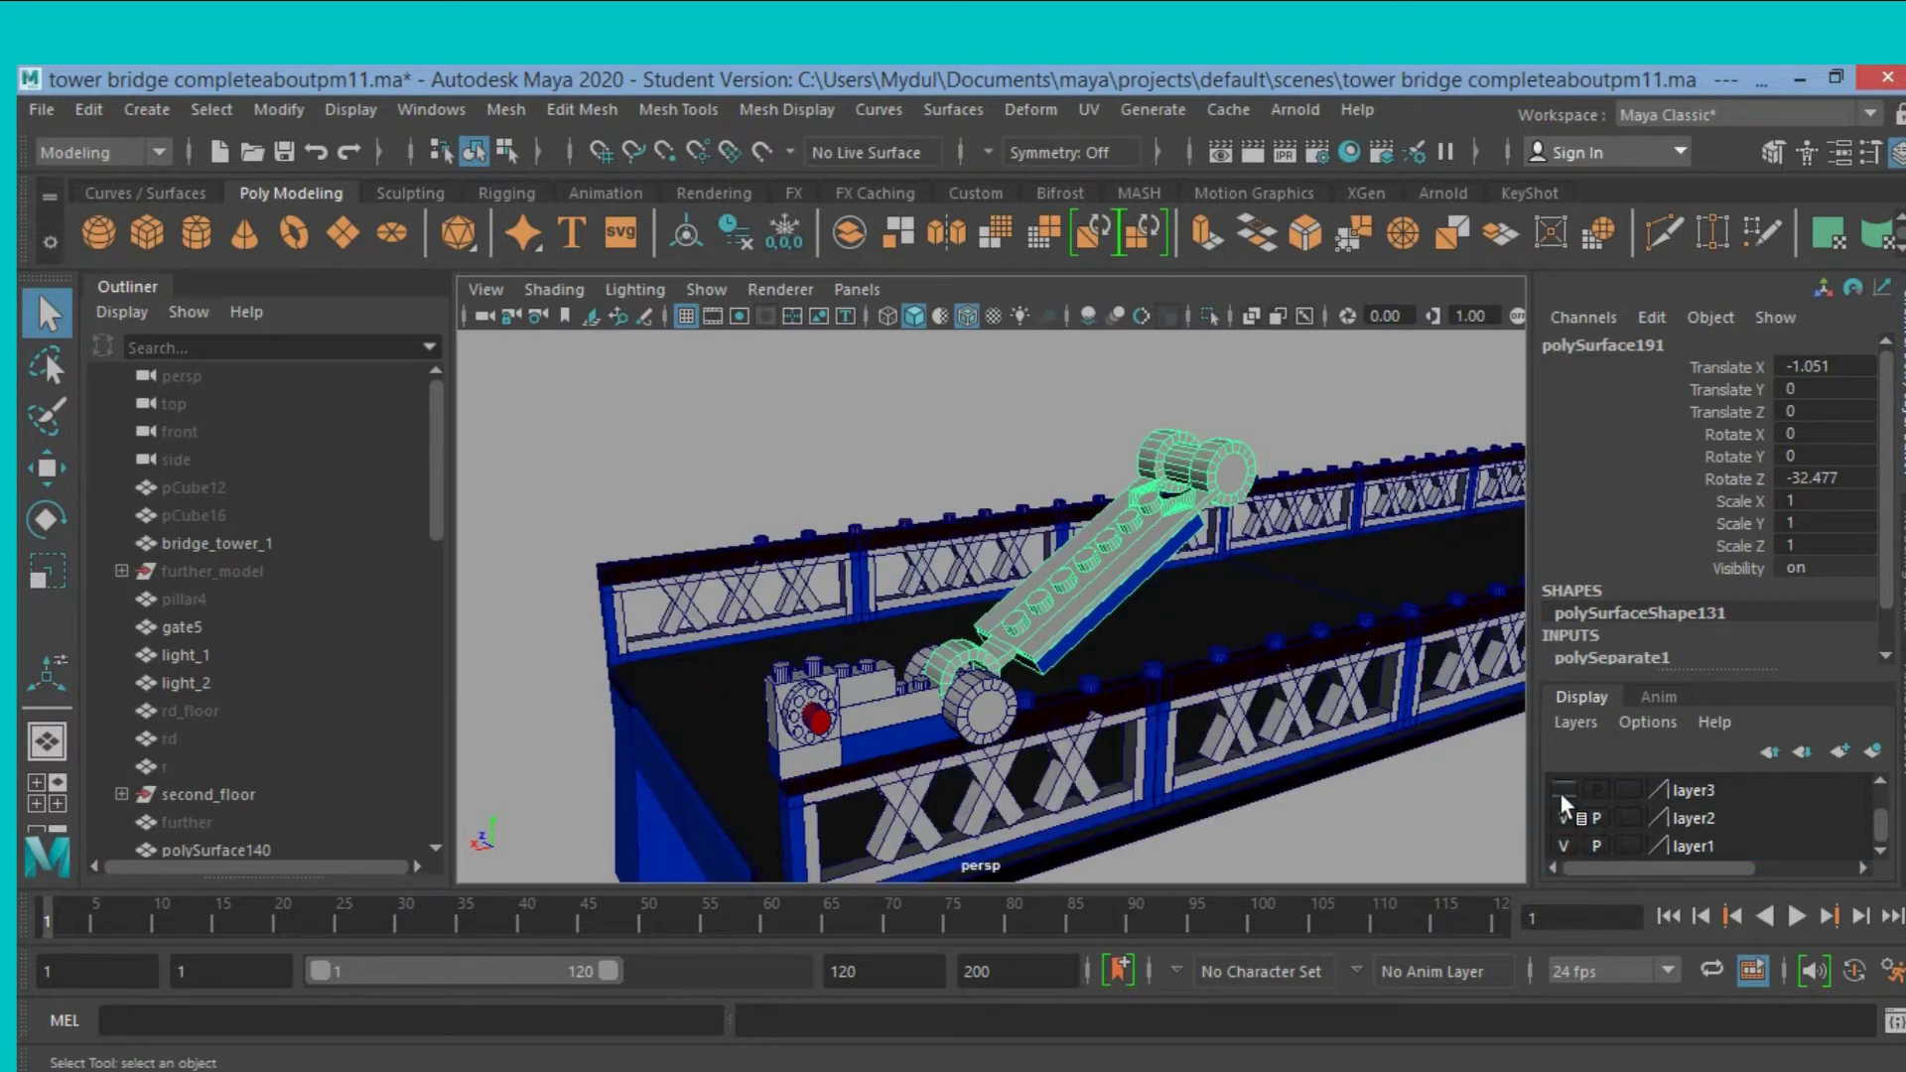
left_click(1561, 791)
scroll(1559, 793, "up", 3)
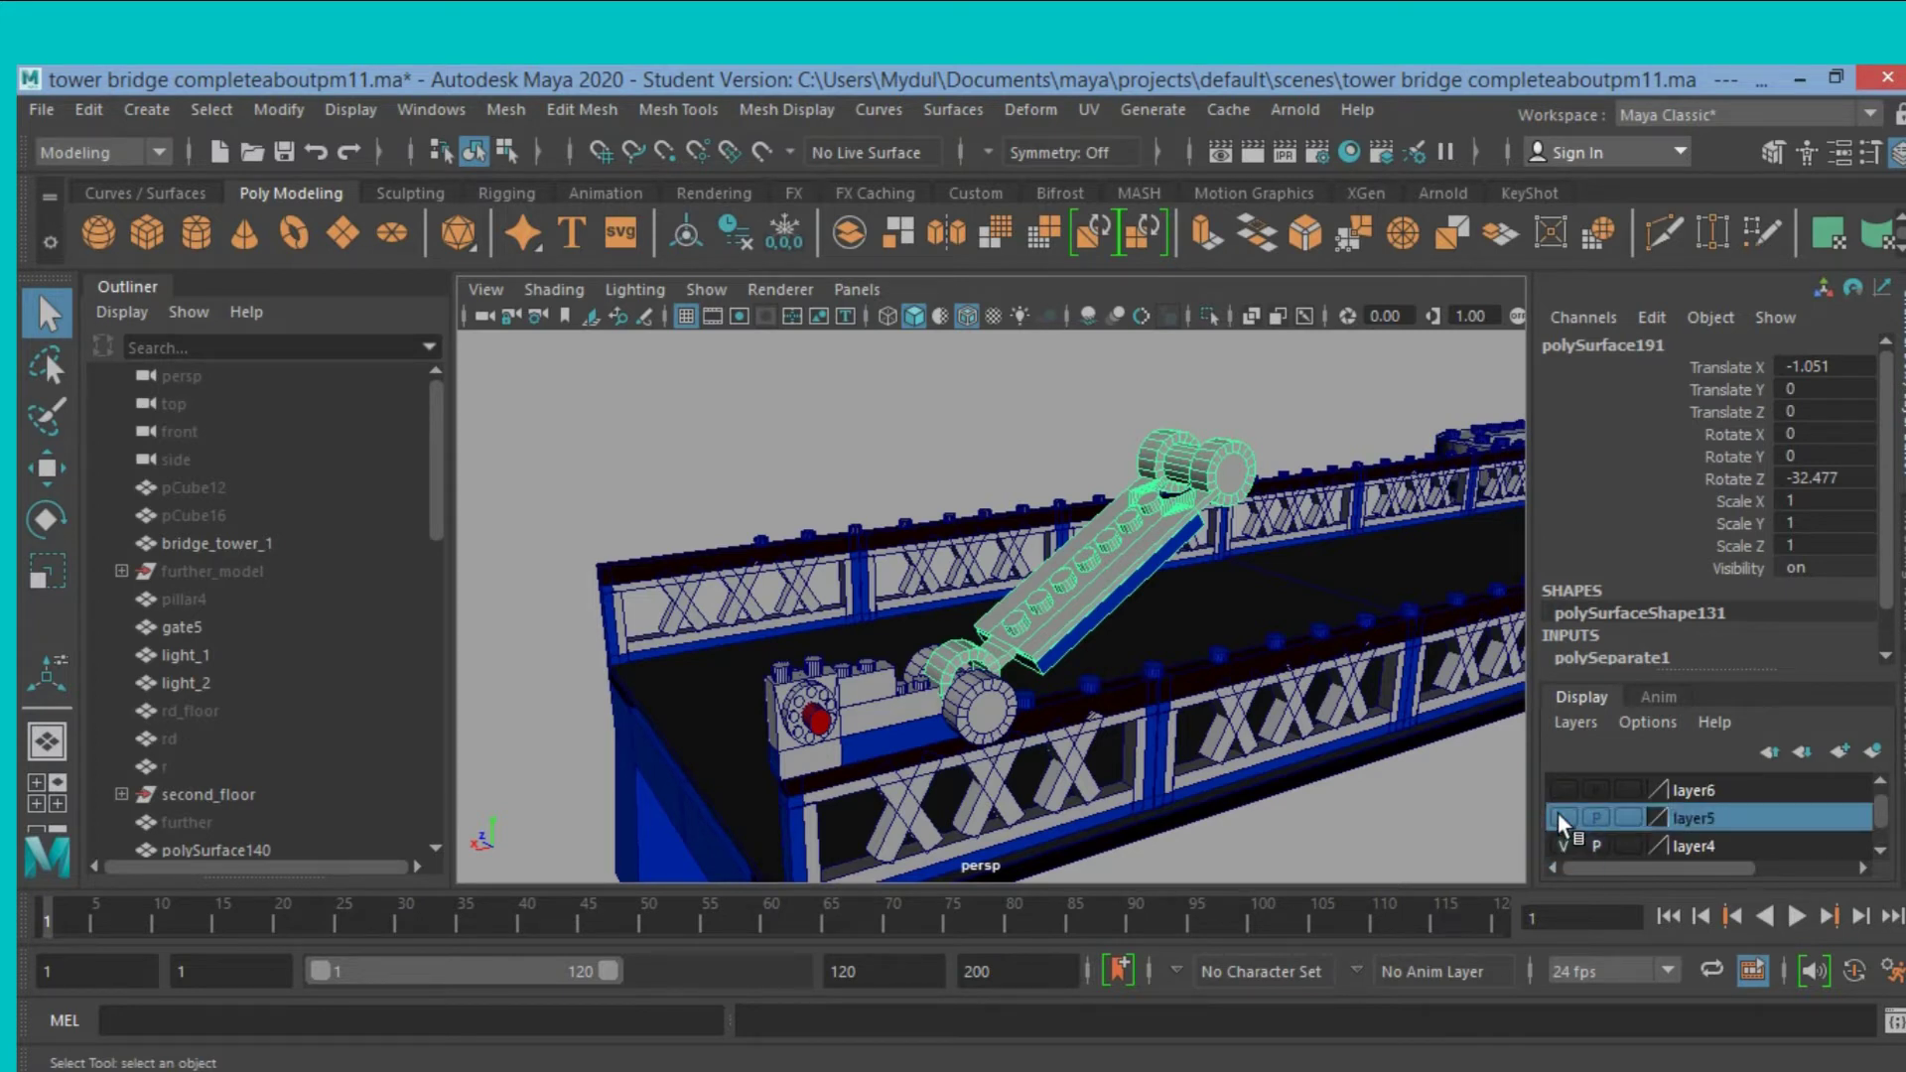
scroll(1557, 810, "up", 1)
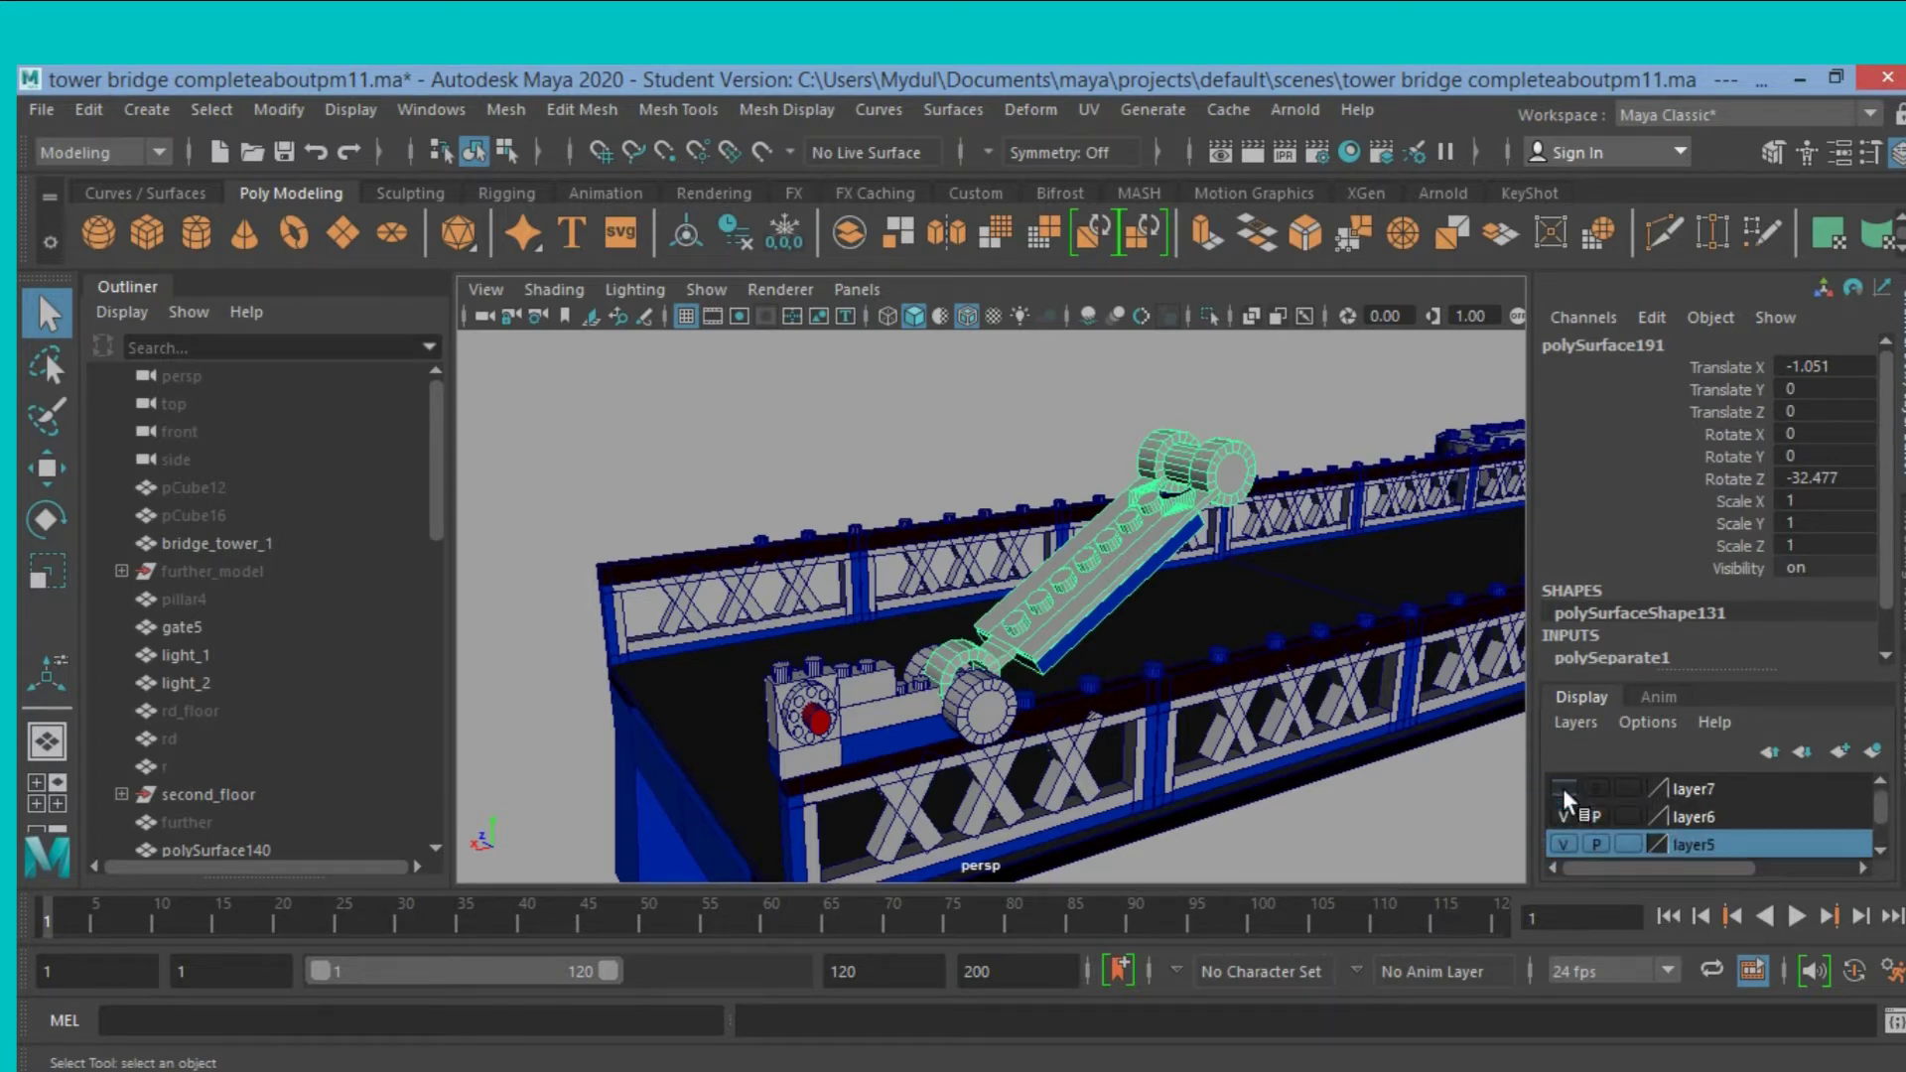
scroll(1563, 789, "down", 4)
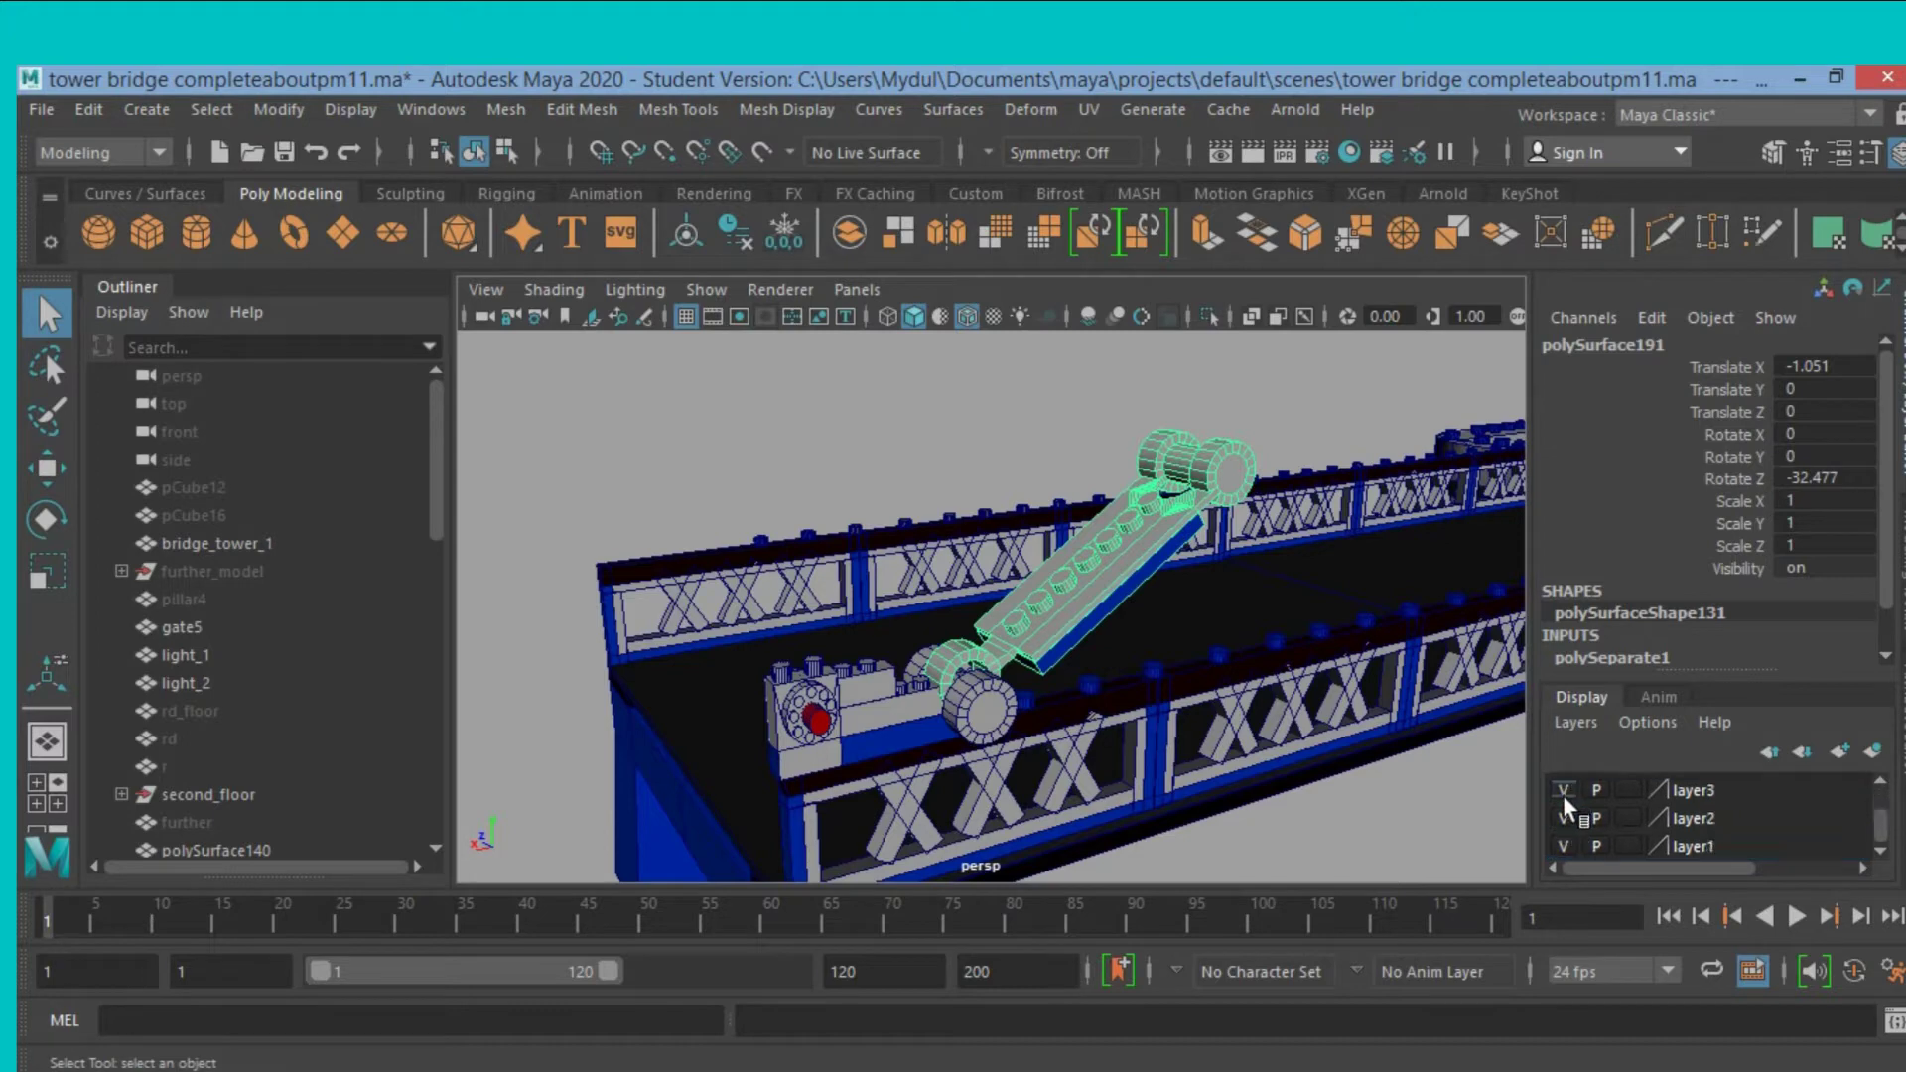
scroll(1563, 796, "up", 4)
scroll(1269, 766, "down", 3)
scroll(1265, 766, "down", 3)
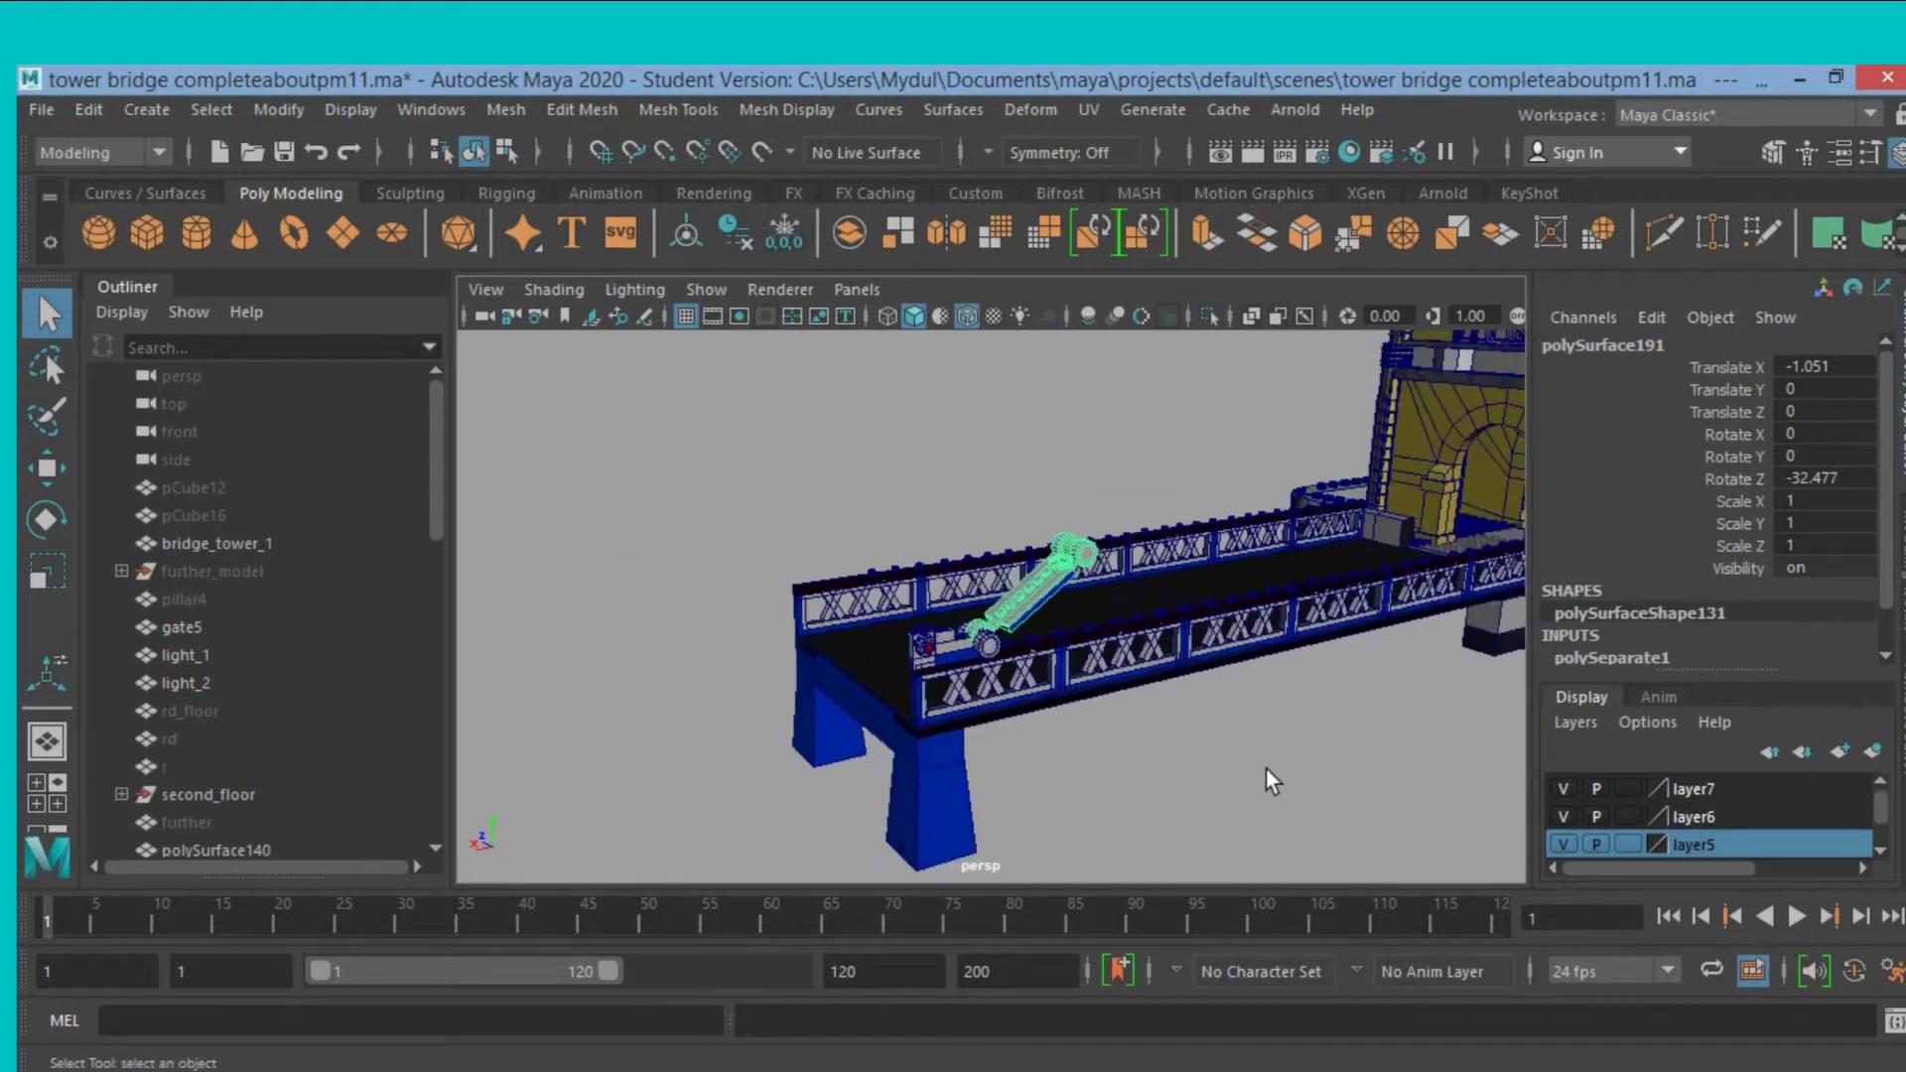
scroll(1265, 766, "down", 2)
scroll(1266, 755, "down", 2)
Turn off Wireframe on Shaded and select the small disc at the lever arm's end.
mouse_move(1265, 735)
middle_mouse_down("alt")
mouse_move(1156, 837)
mouse_move(1174, 795)
mouse_move(1149, 829)
mouse_move(1106, 795)
middle_mouse_up("alt")
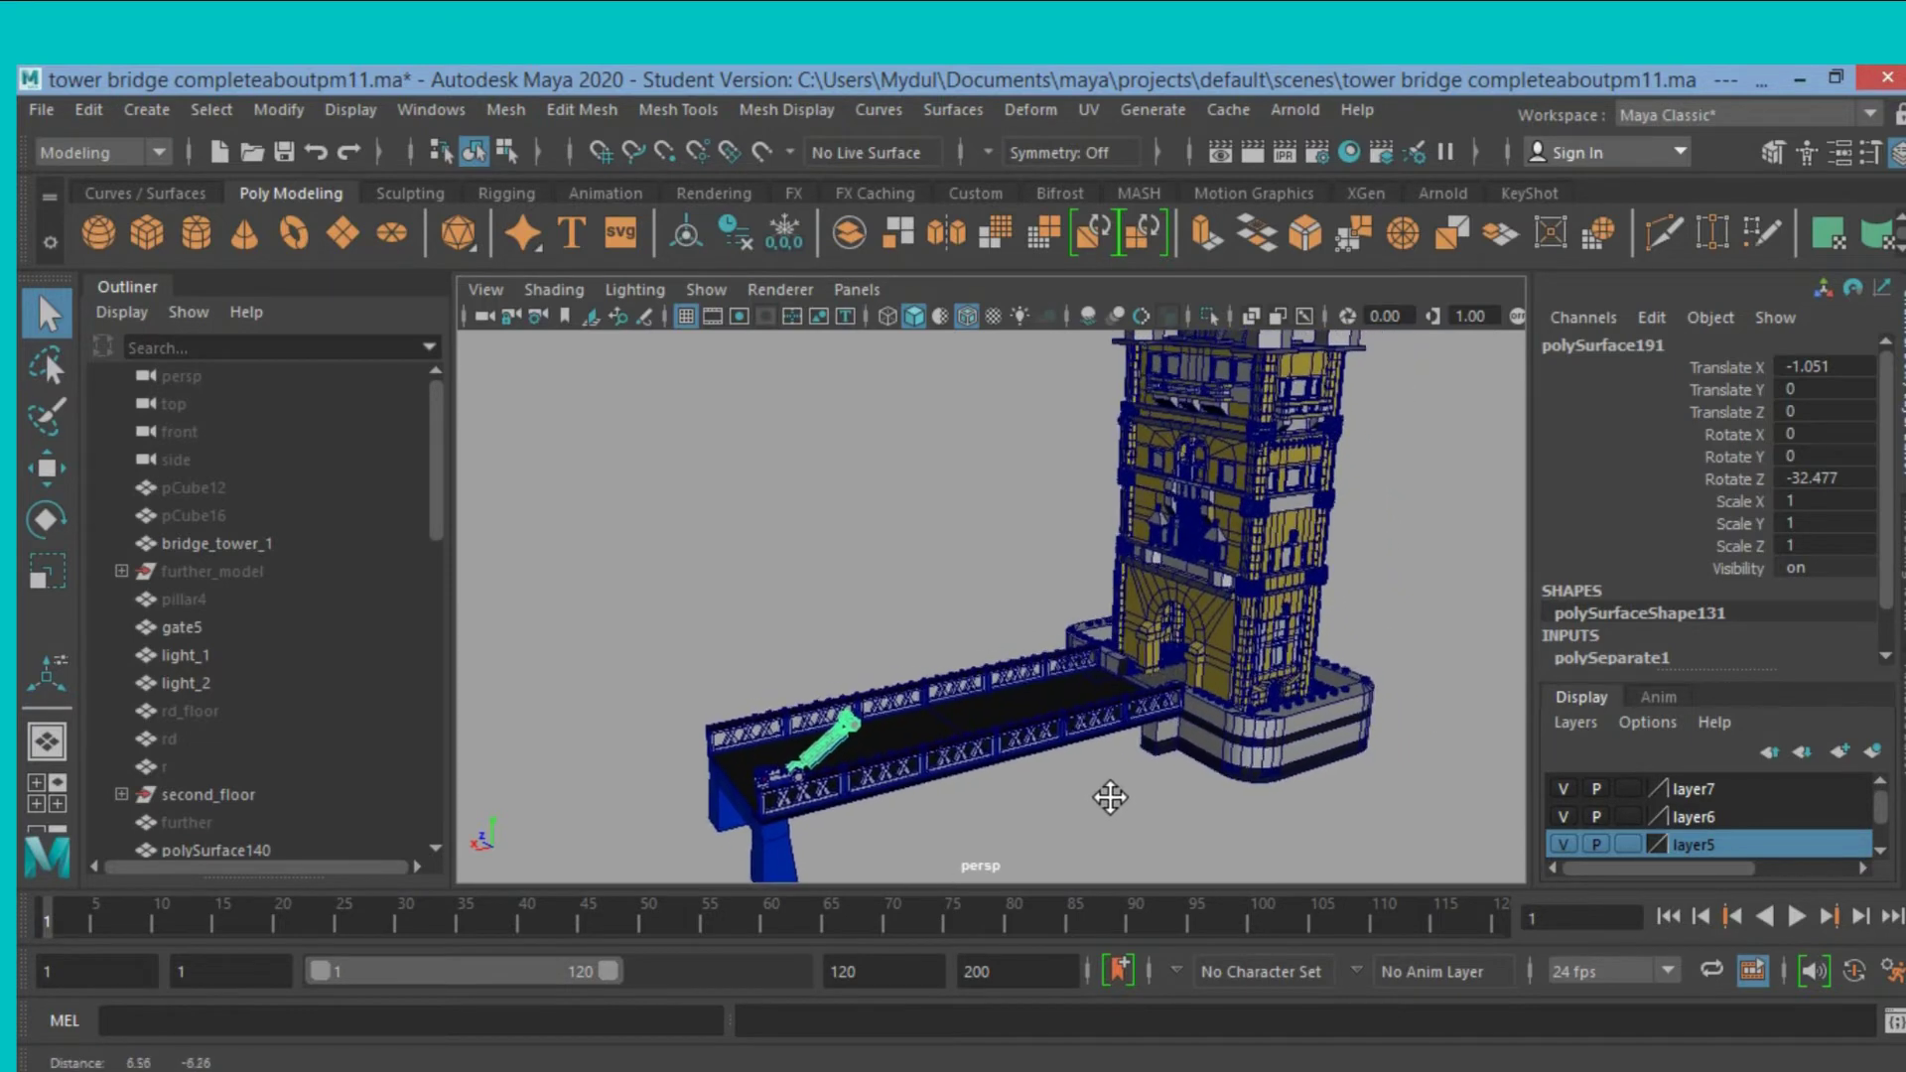
left_click(963, 312)
mouse_move(997, 520)
left_mouse_down("alt")
mouse_move(1032, 516)
mouse_move(1011, 574)
left_mouse_up("alt")
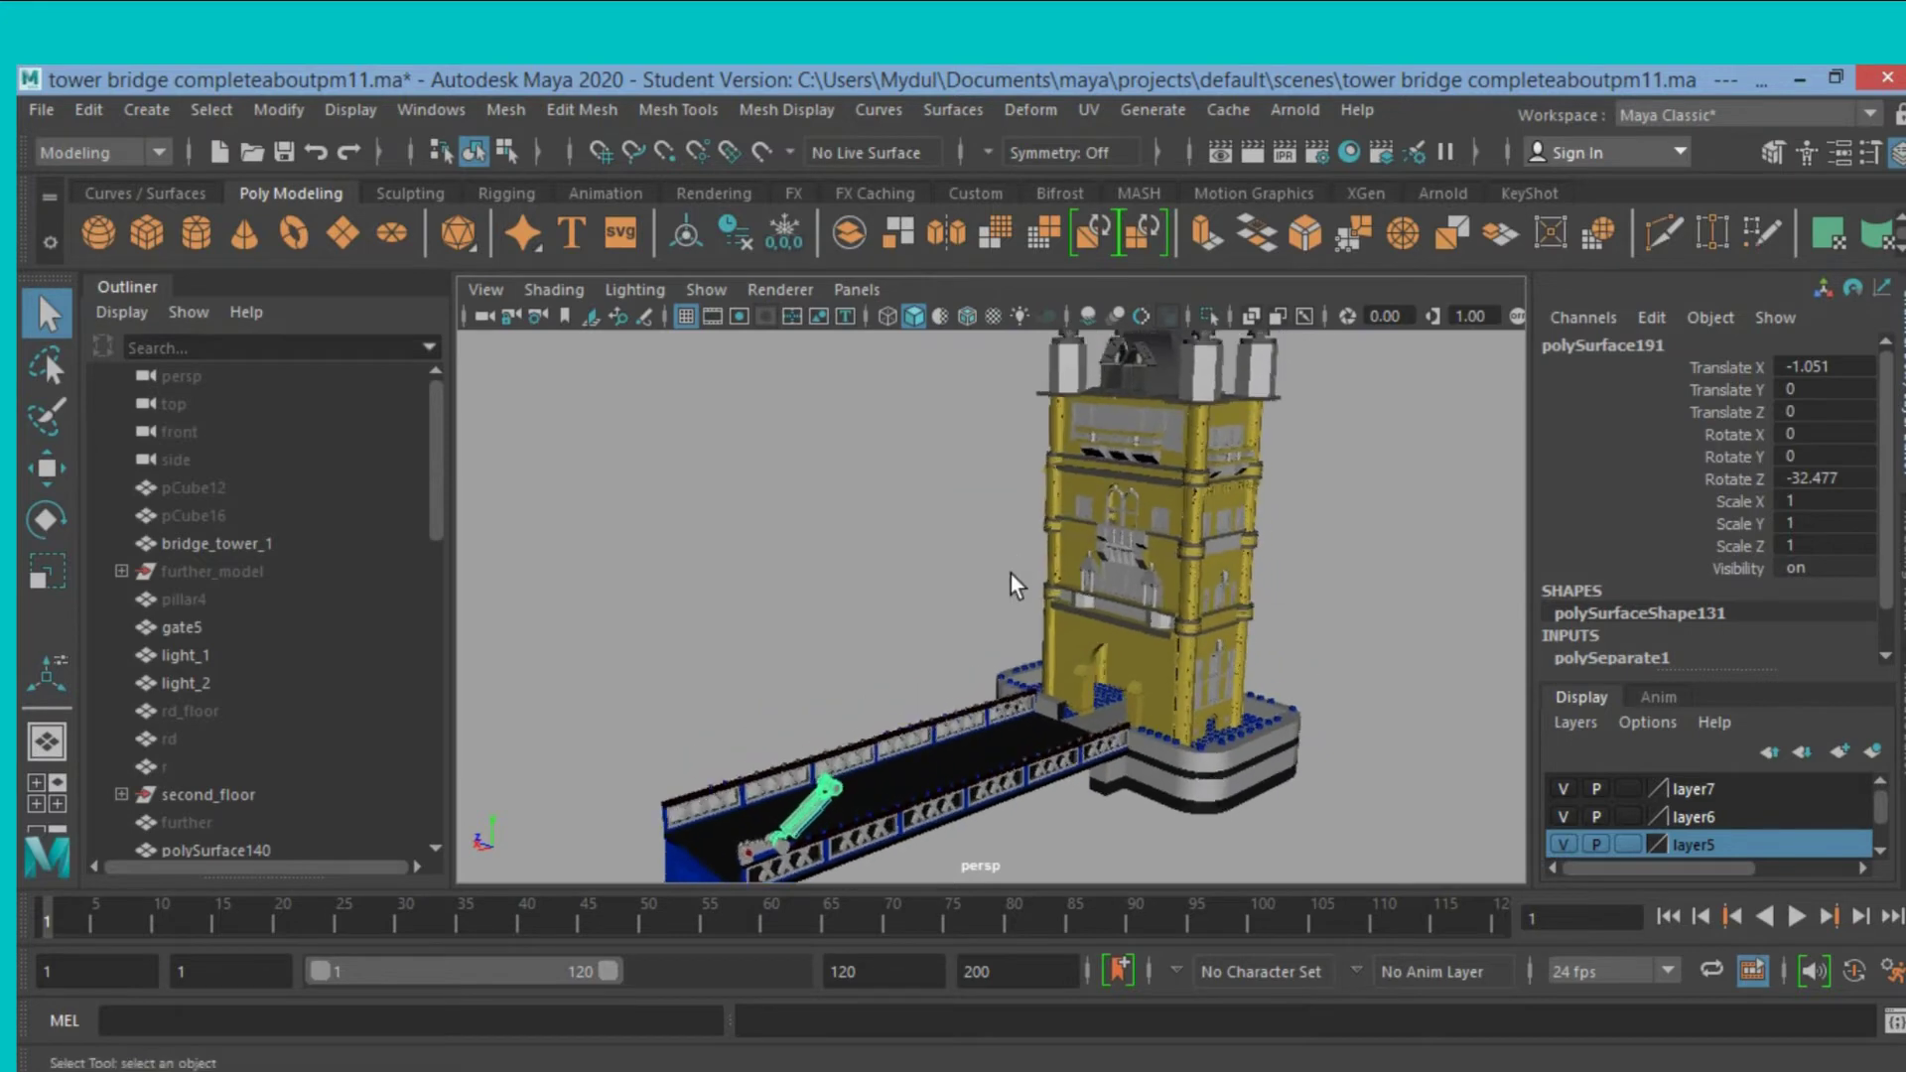
middle_click_drag(1010, 574, 945, 663, "alt")
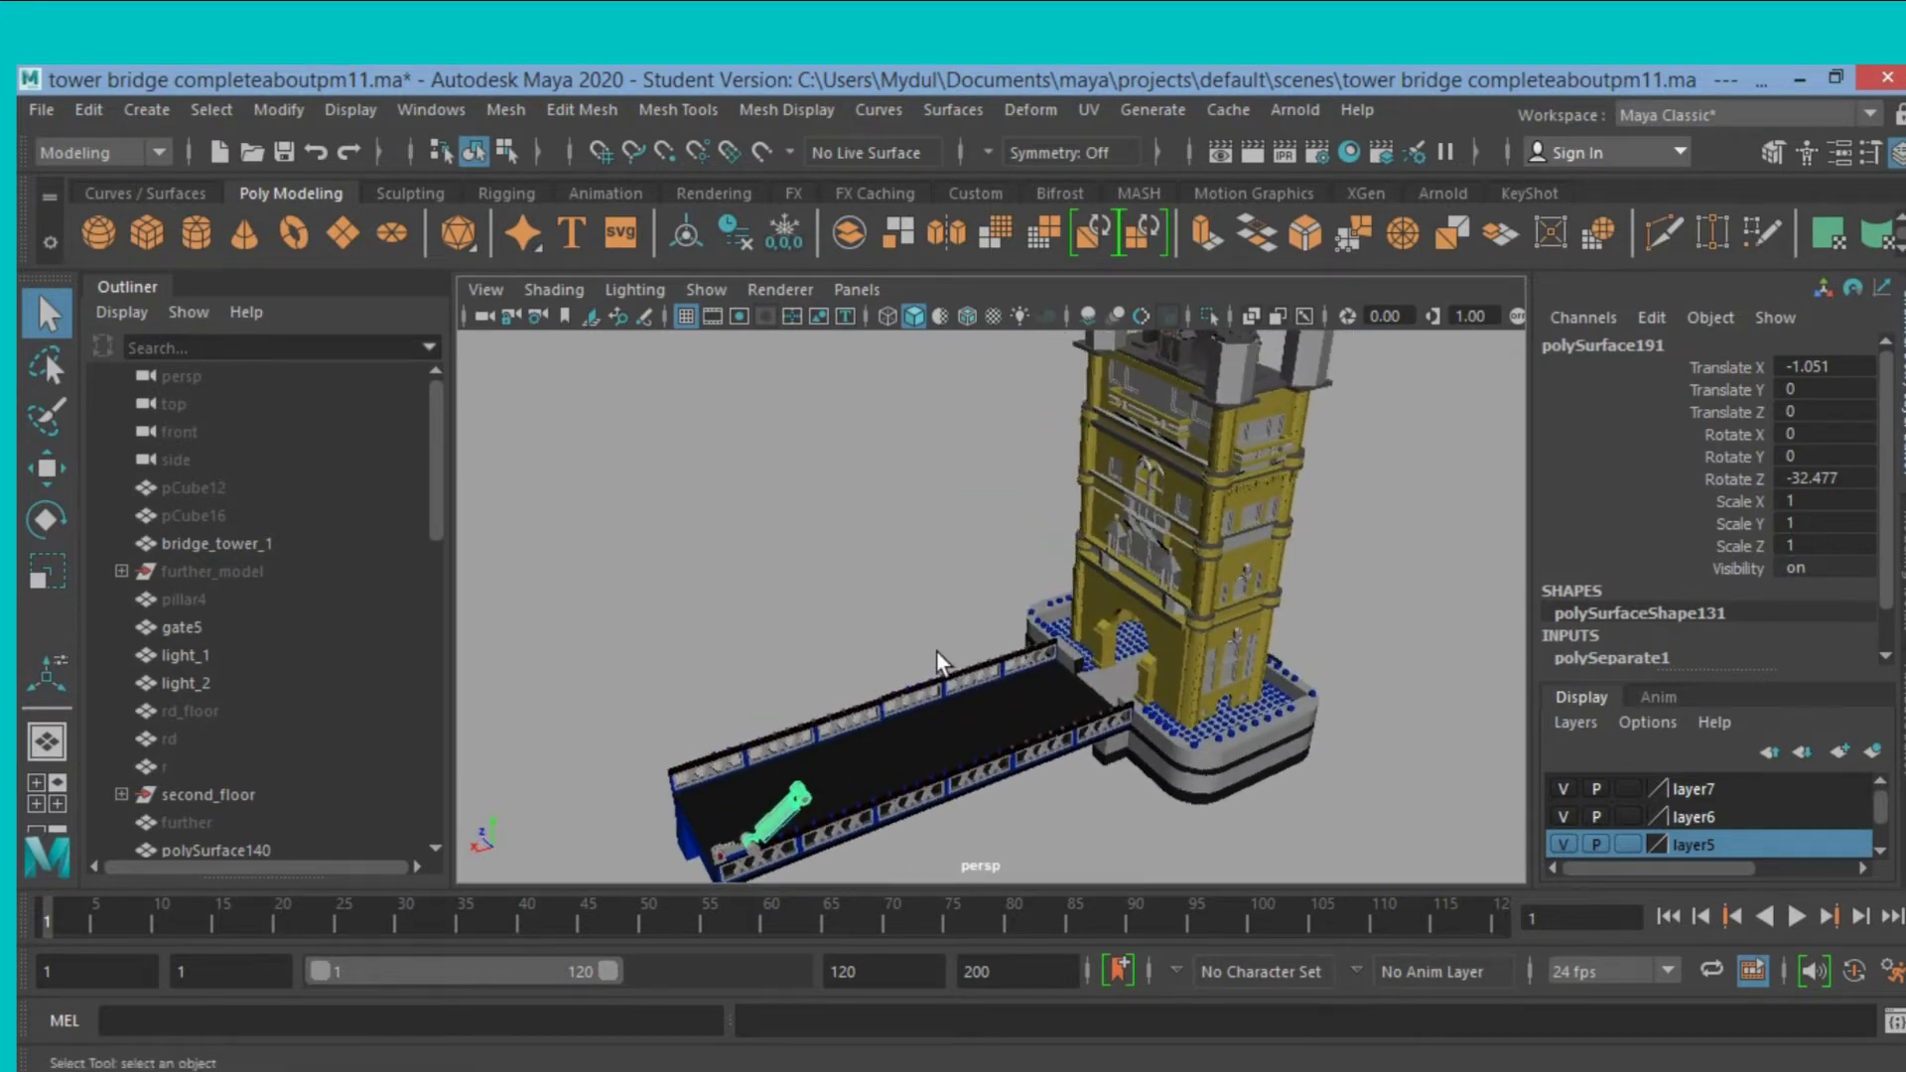
mouse_move(945, 663)
left_mouse_down("alt")
mouse_move(932, 562)
mouse_move(1004, 493)
left_mouse_up("alt")
scroll(951, 621, "up", 3)
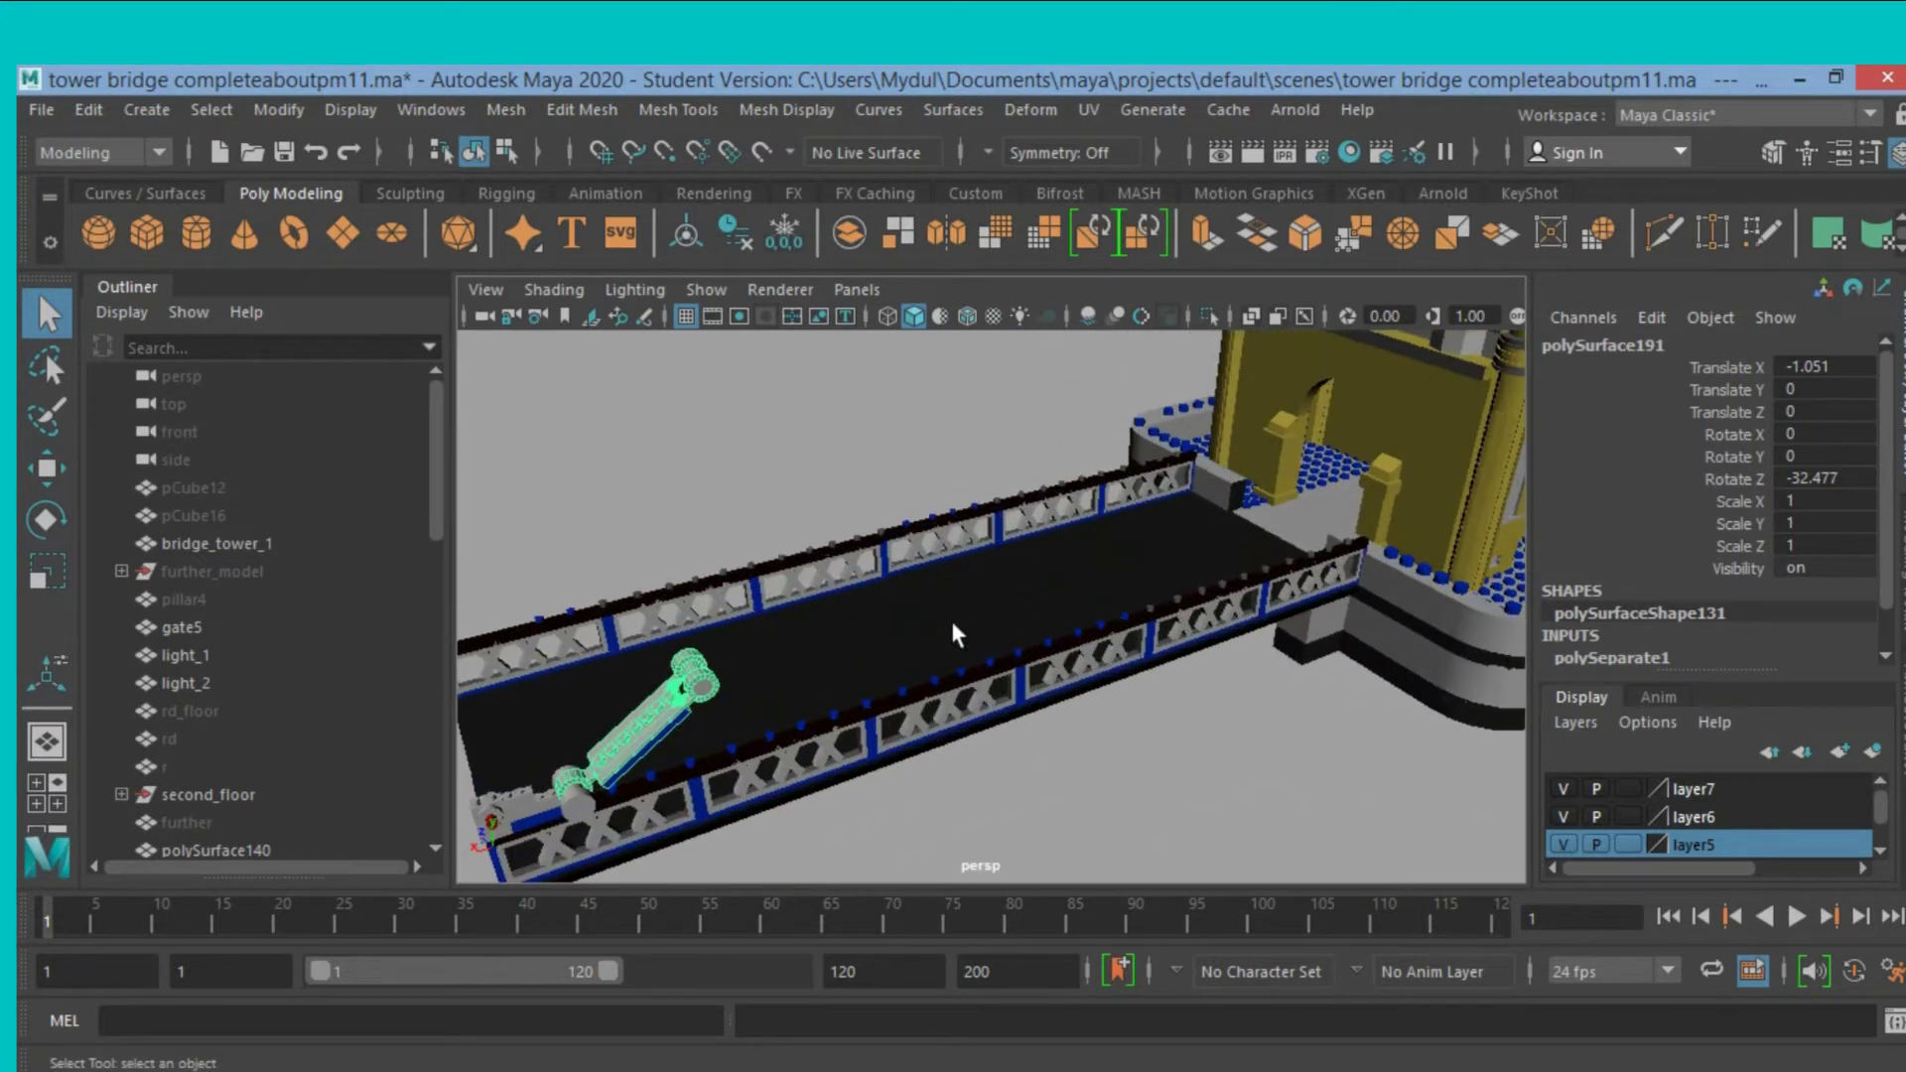
left_click_drag(951, 621, 993, 596, "alt")
left_click(658, 767)
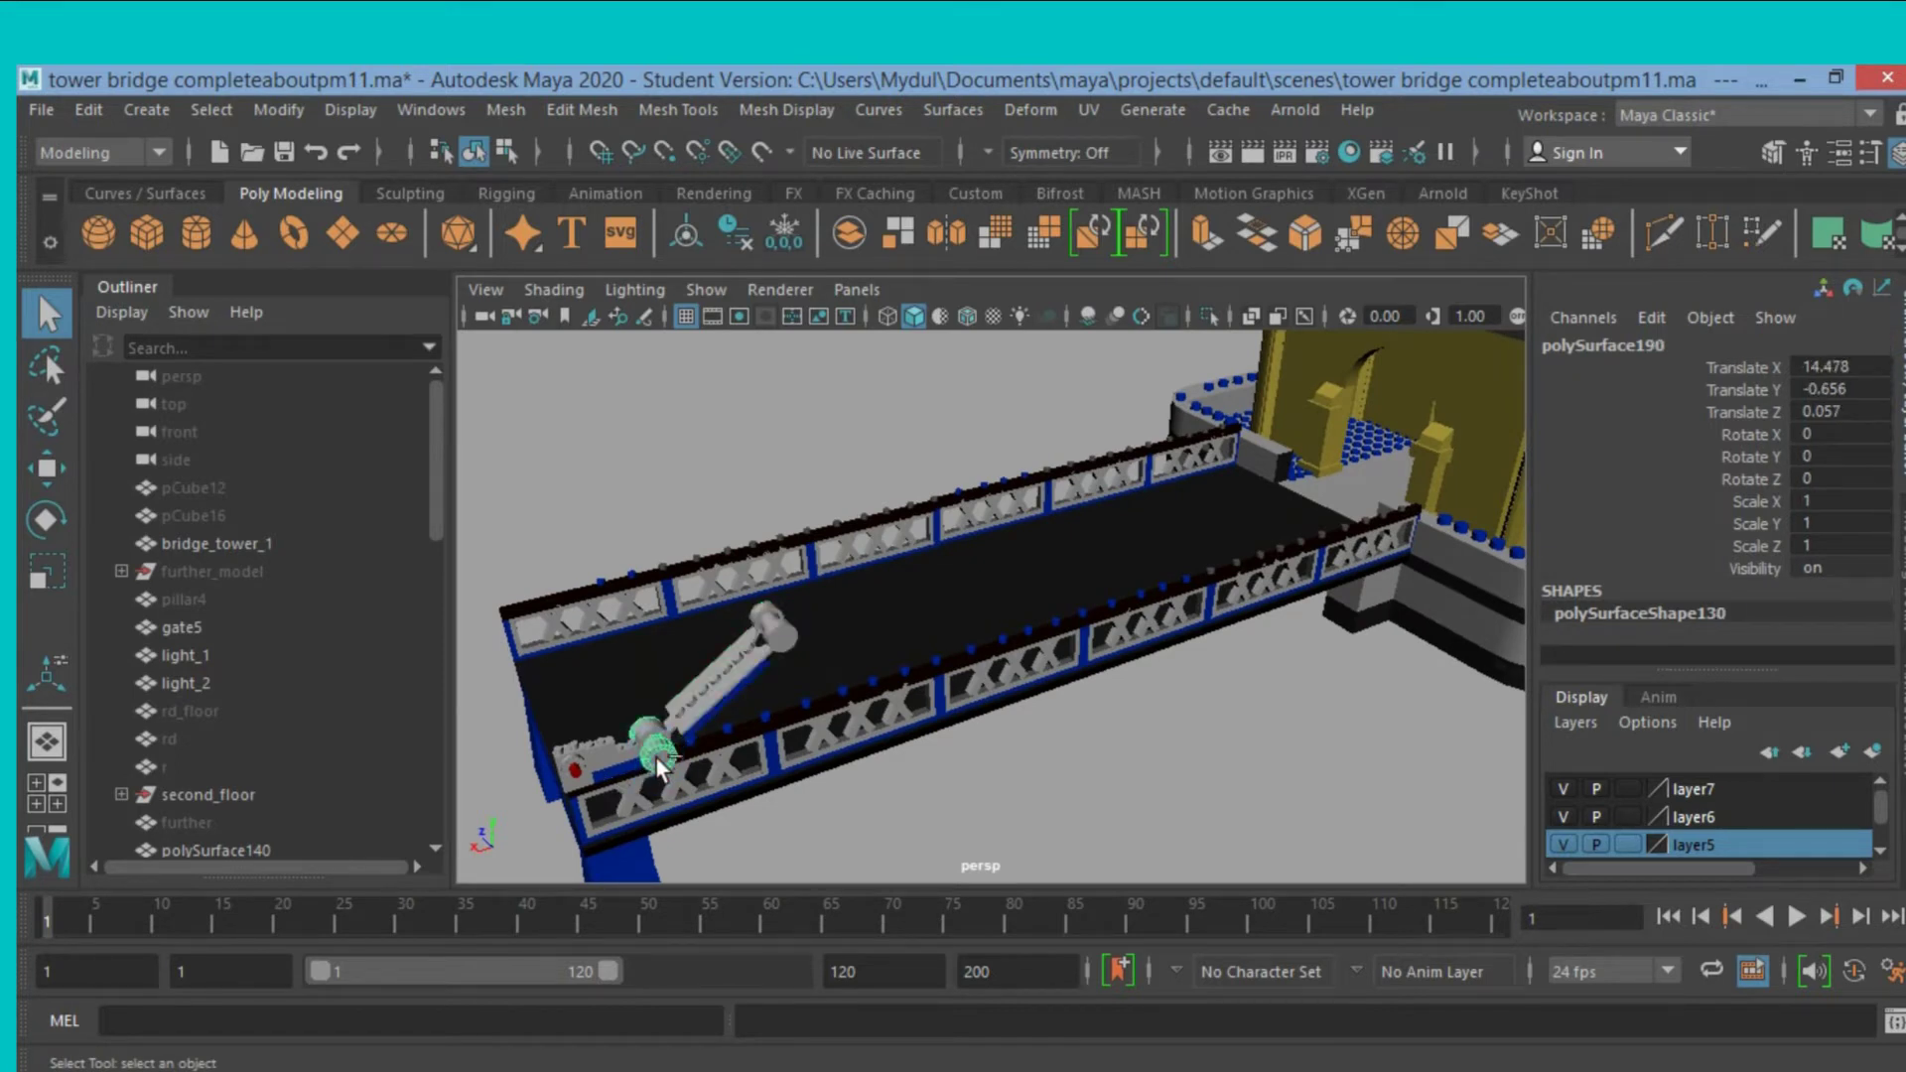
Move the disc piece along the deck toward the tower and lift it upward.
left_click(47, 469)
left_click_drag(524, 799, 1281, 585)
left_click_drag(1355, 402, 1382, 191)
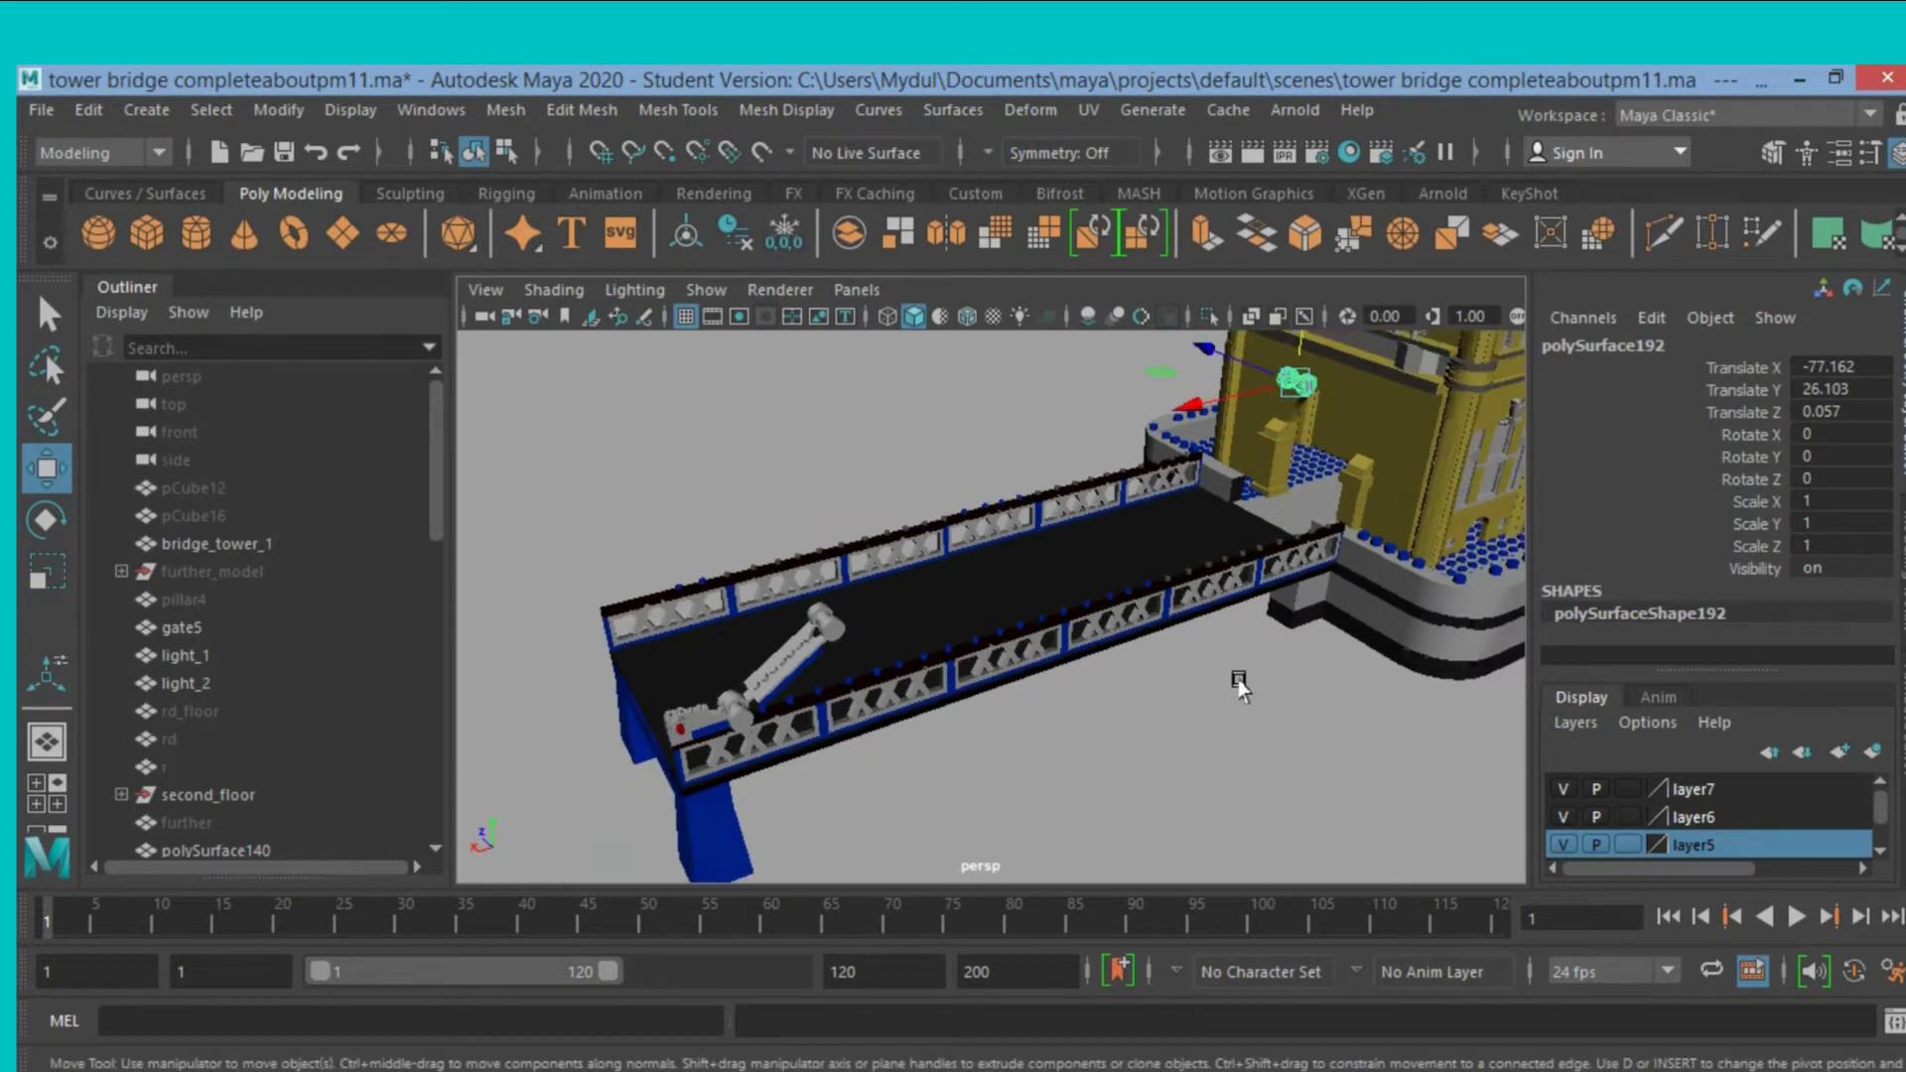
key("f")
scroll(1221, 700, "down", 3)
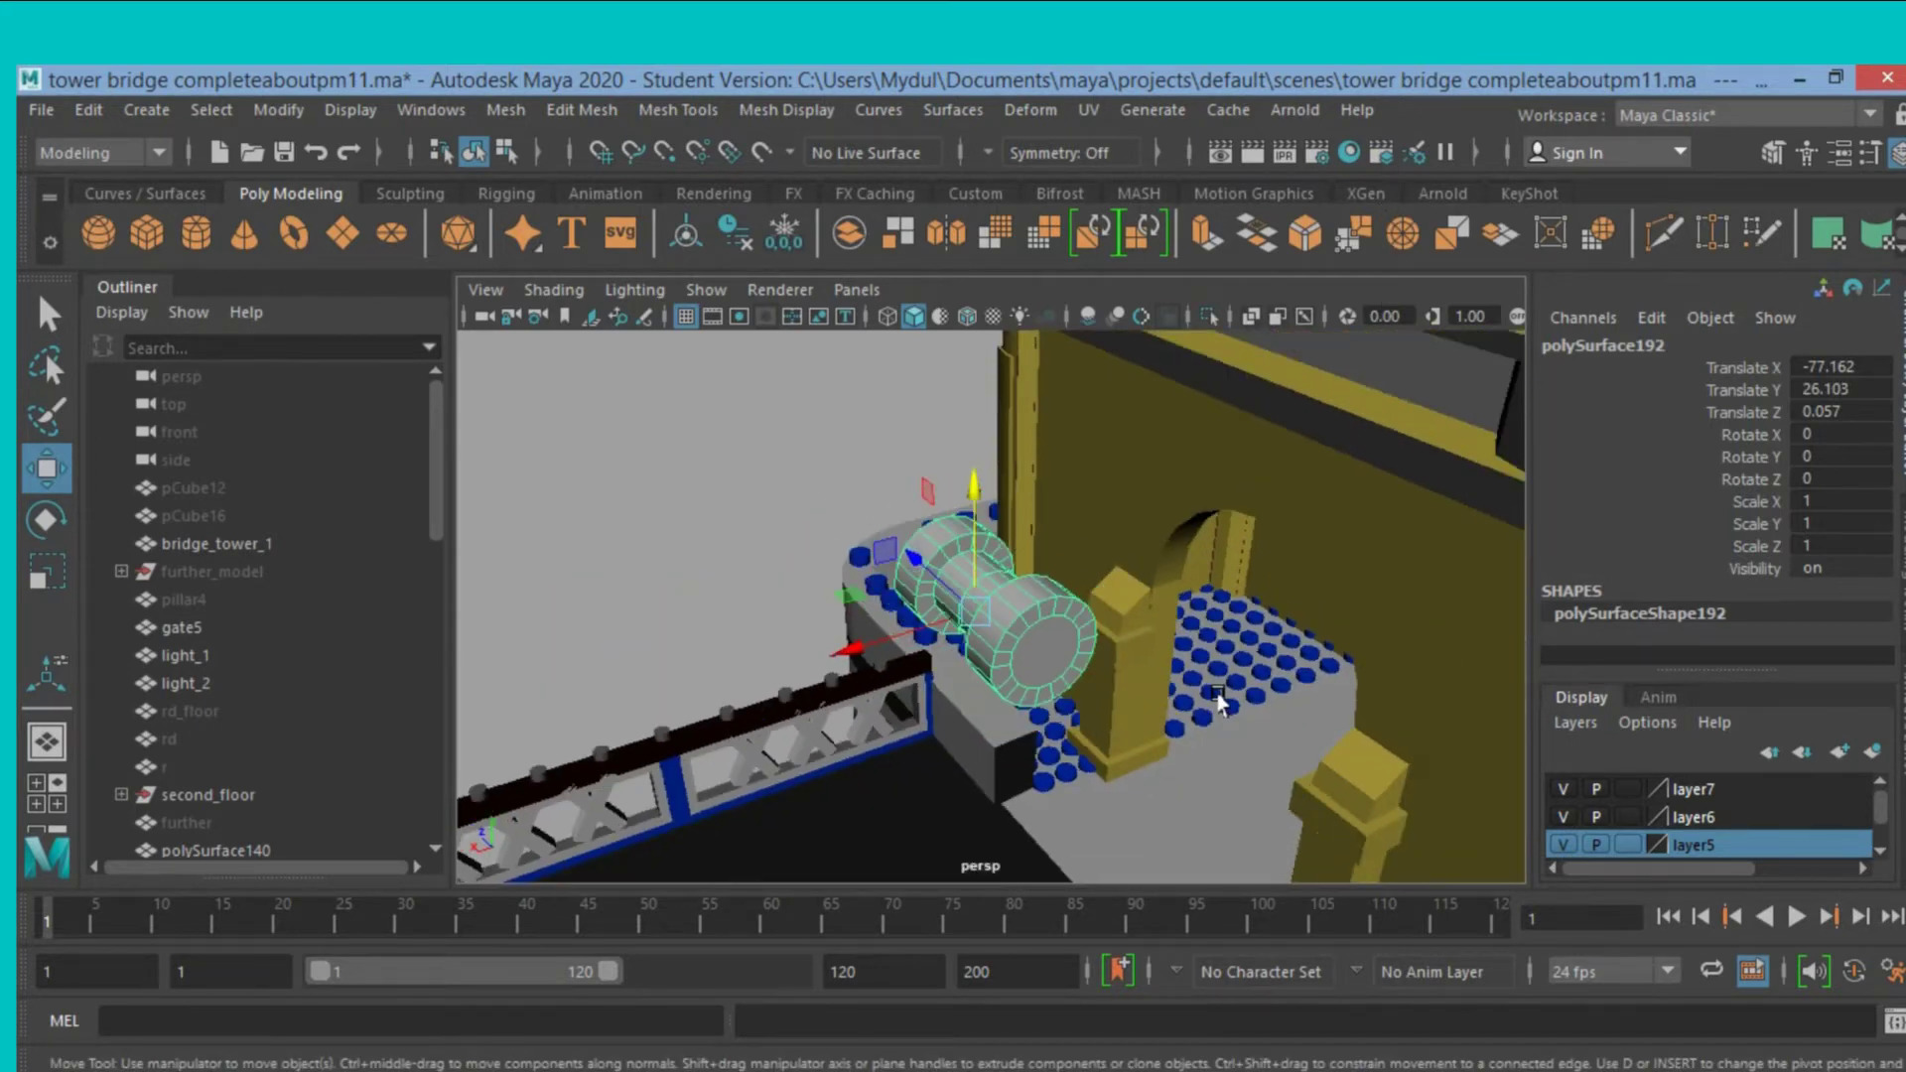
scroll(1221, 700, "down", 3)
scroll(1221, 700, "down", 2)
left_click_drag(985, 526, 1067, 306)
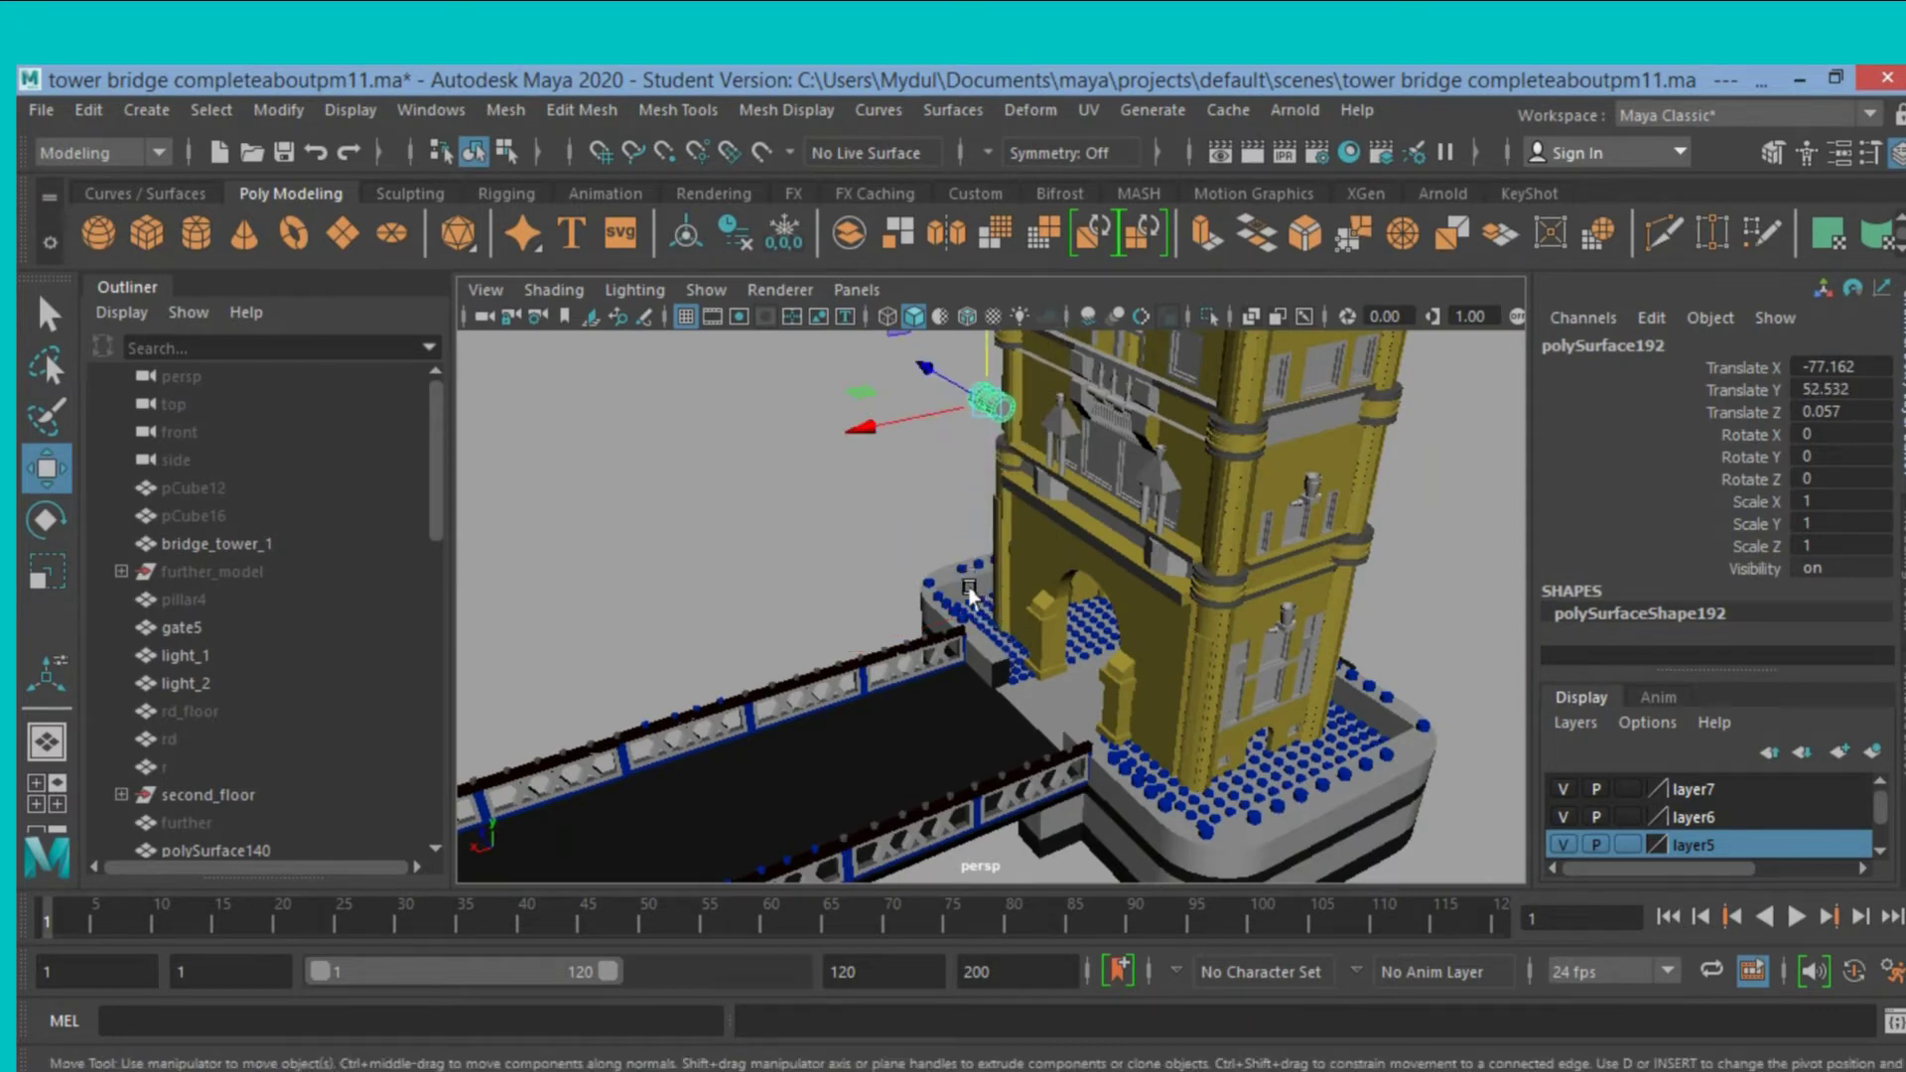
Shift the disc piece further toward the tower and raise it to the upper cable level.
scroll(970, 593, "down", 1)
left_click_drag(970, 600, 923, 593, "alt")
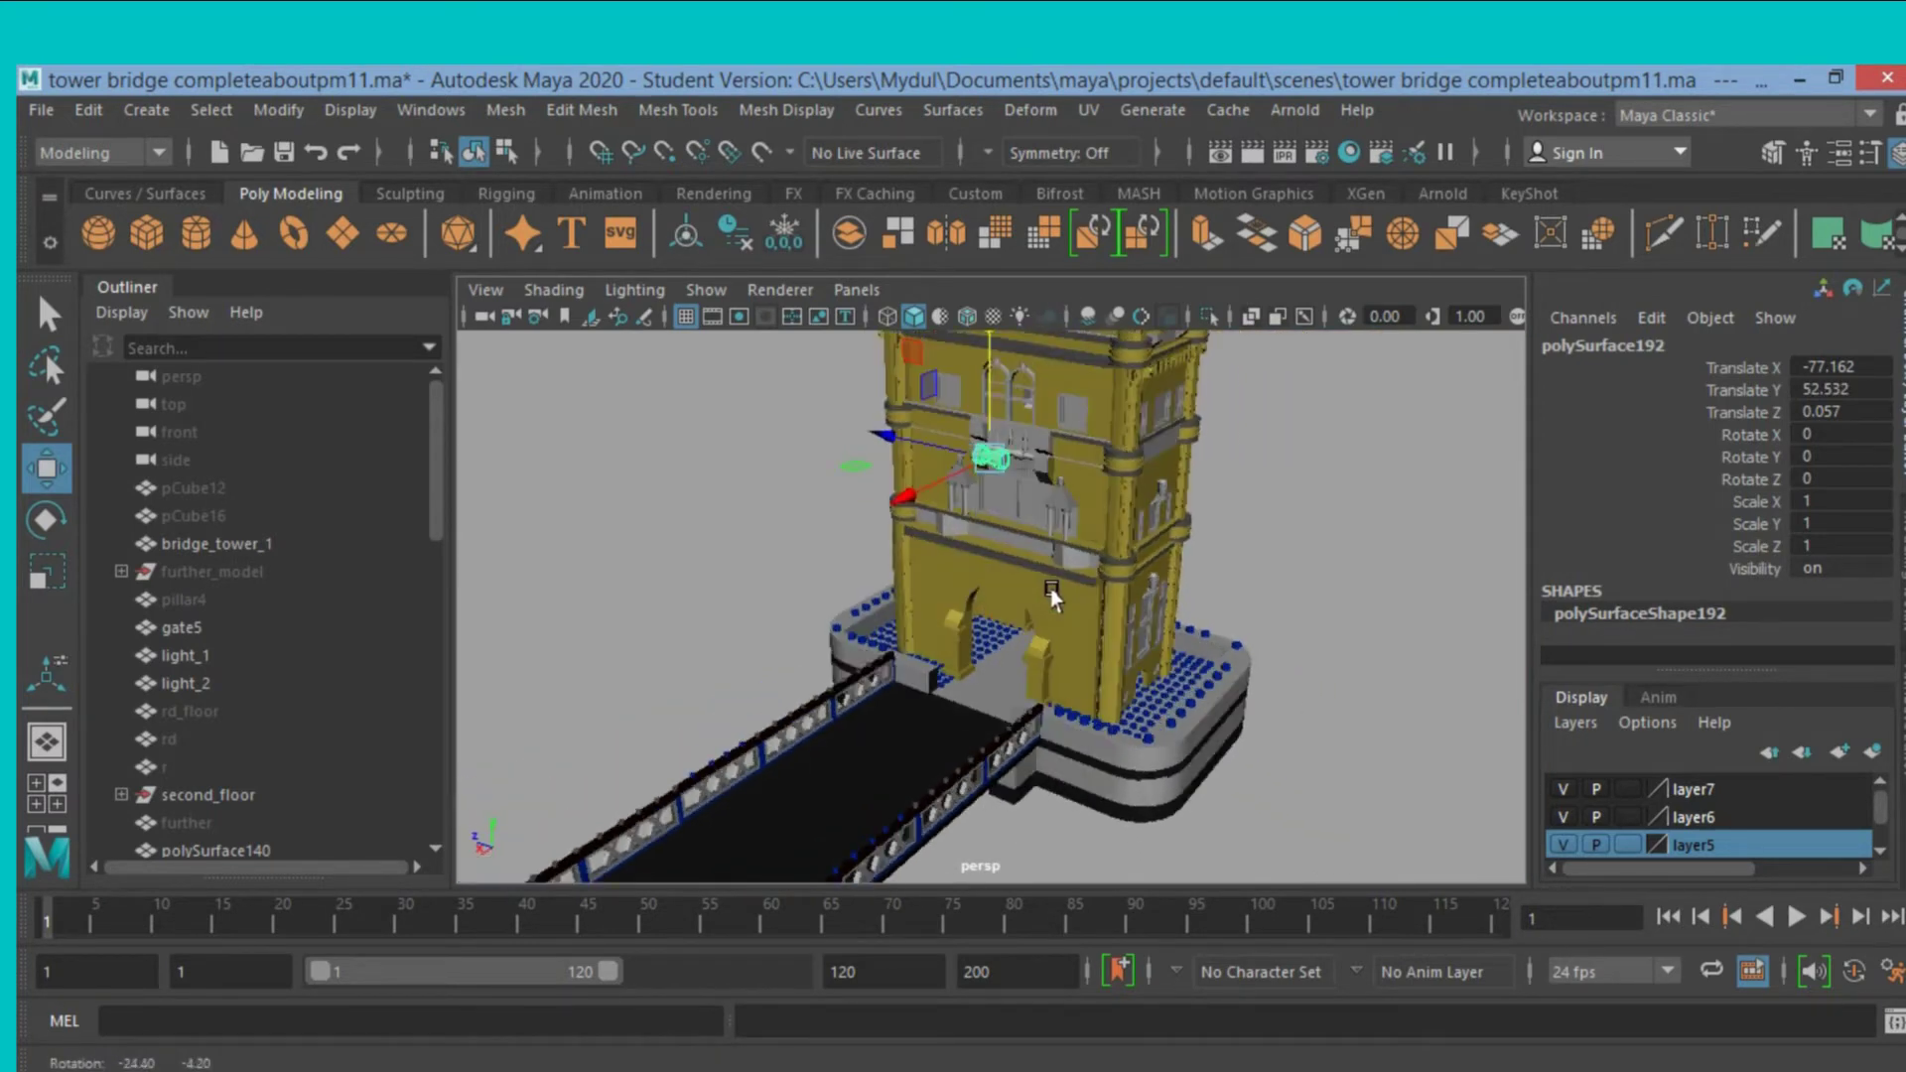
left_click_drag(859, 482, 1043, 460)
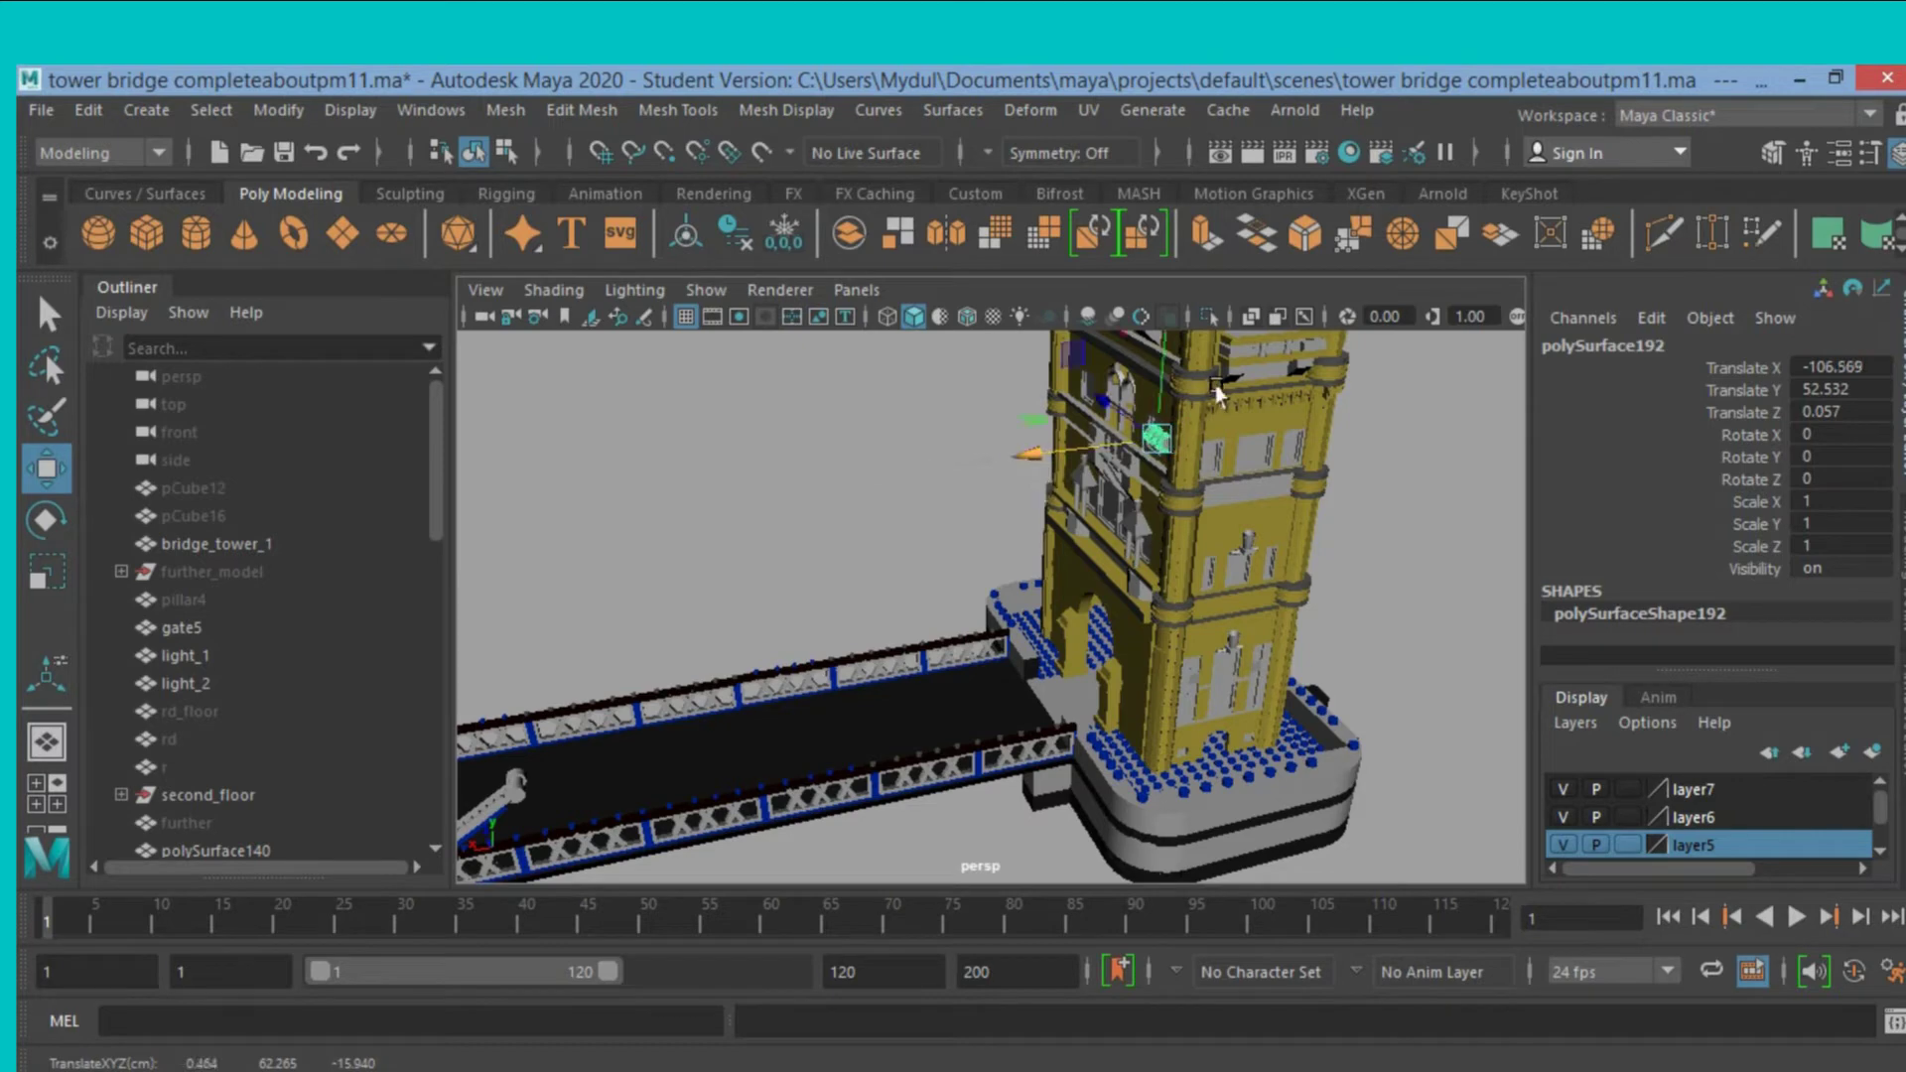
left_click_drag(1163, 382, 1139, 288)
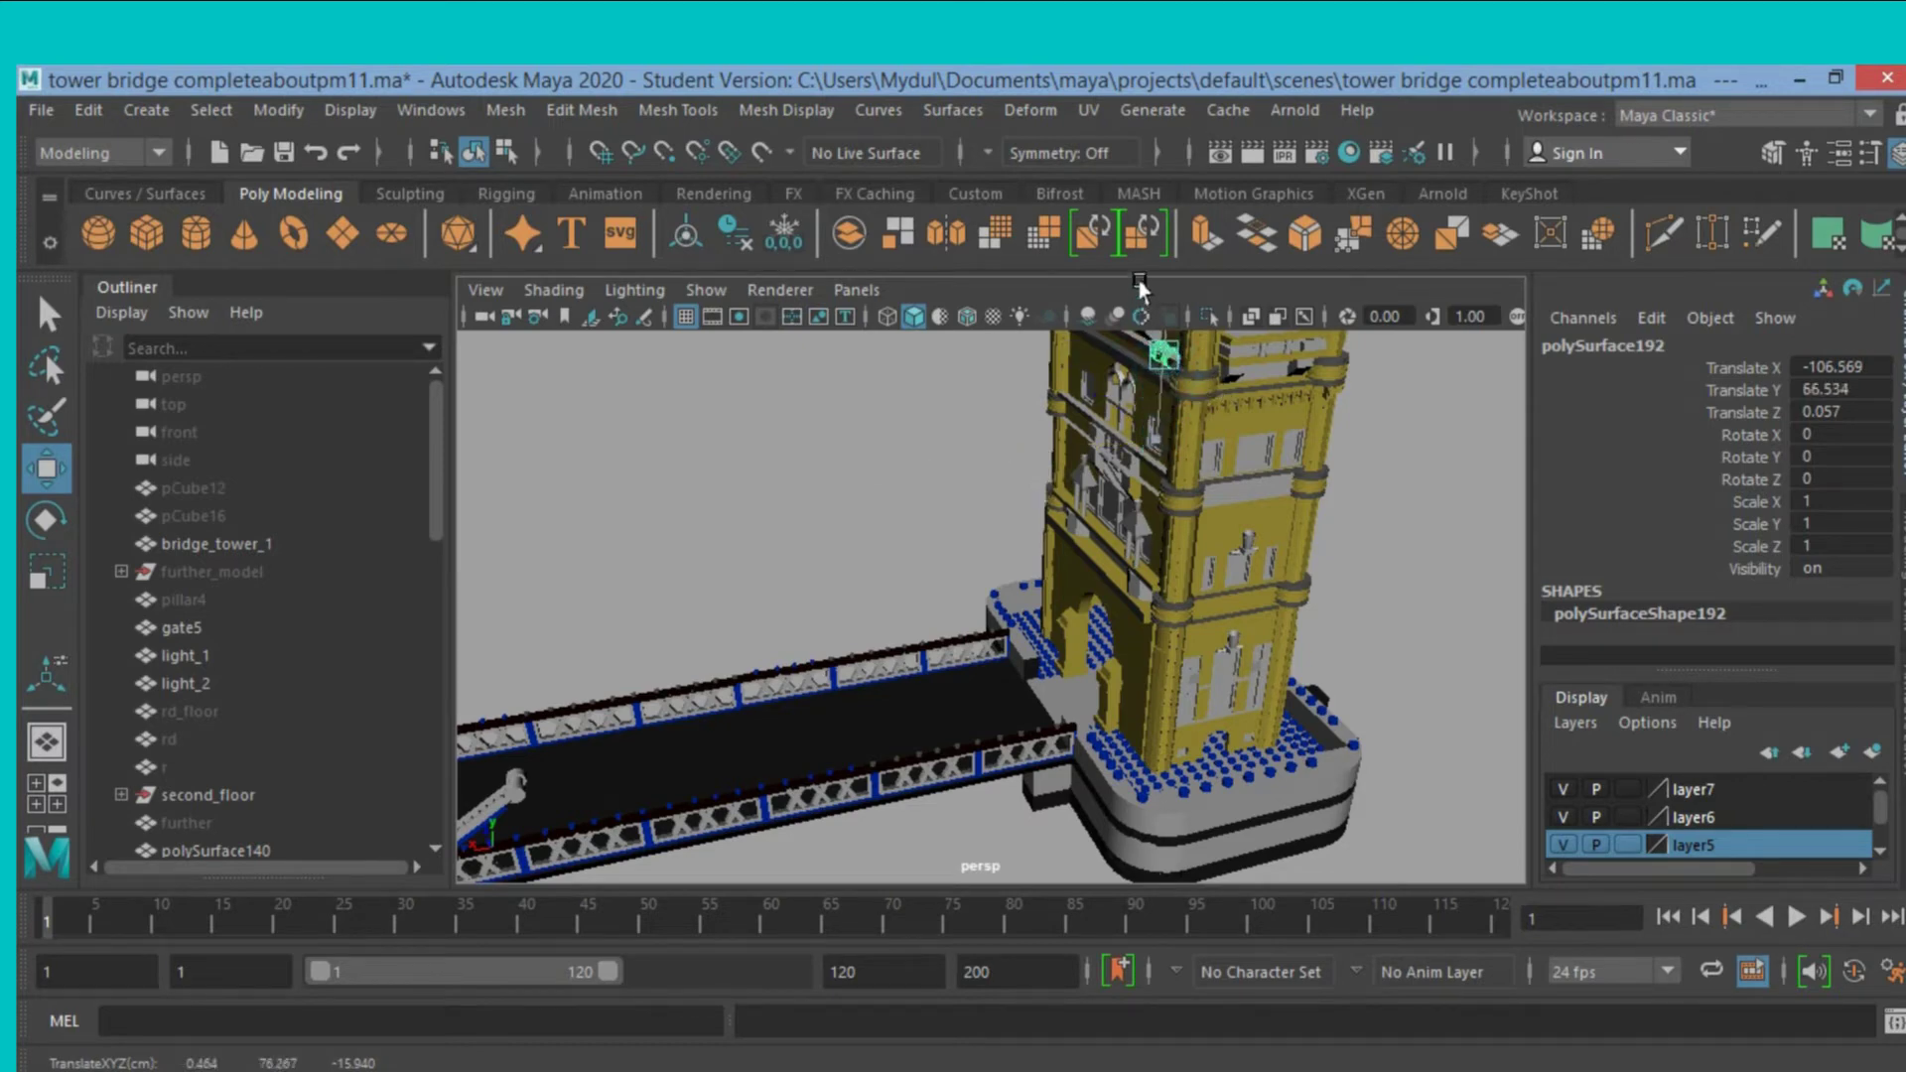
scroll(1090, 499, "down", 3)
mouse_move(1068, 514)
left_mouse_down("alt")
mouse_move(1306, 479)
mouse_move(1094, 471)
mouse_move(1072, 502)
left_mouse_up("alt")
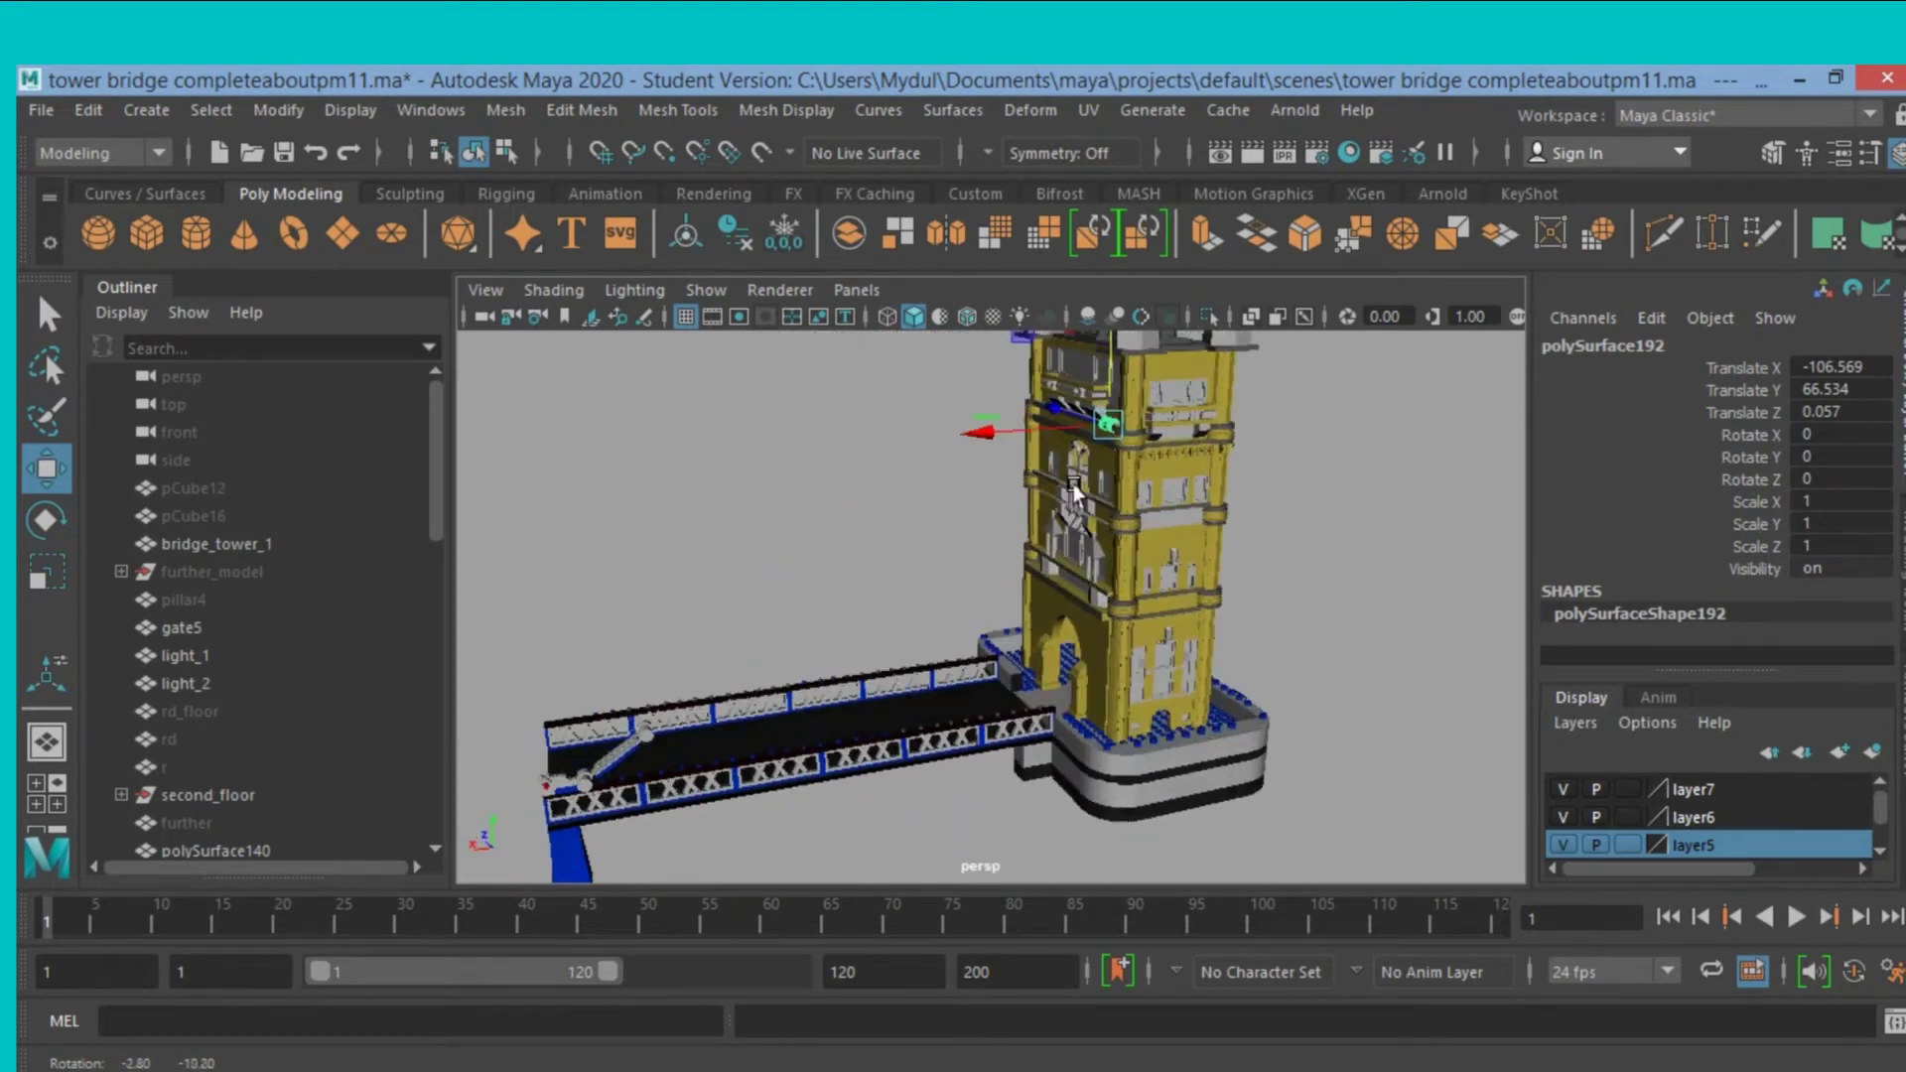
Fine-tune the disc along the cable to about X -101.196, Y 66.534, checking several angles.
scroll(1069, 542, "up", 10)
scroll(999, 571, "down", 5)
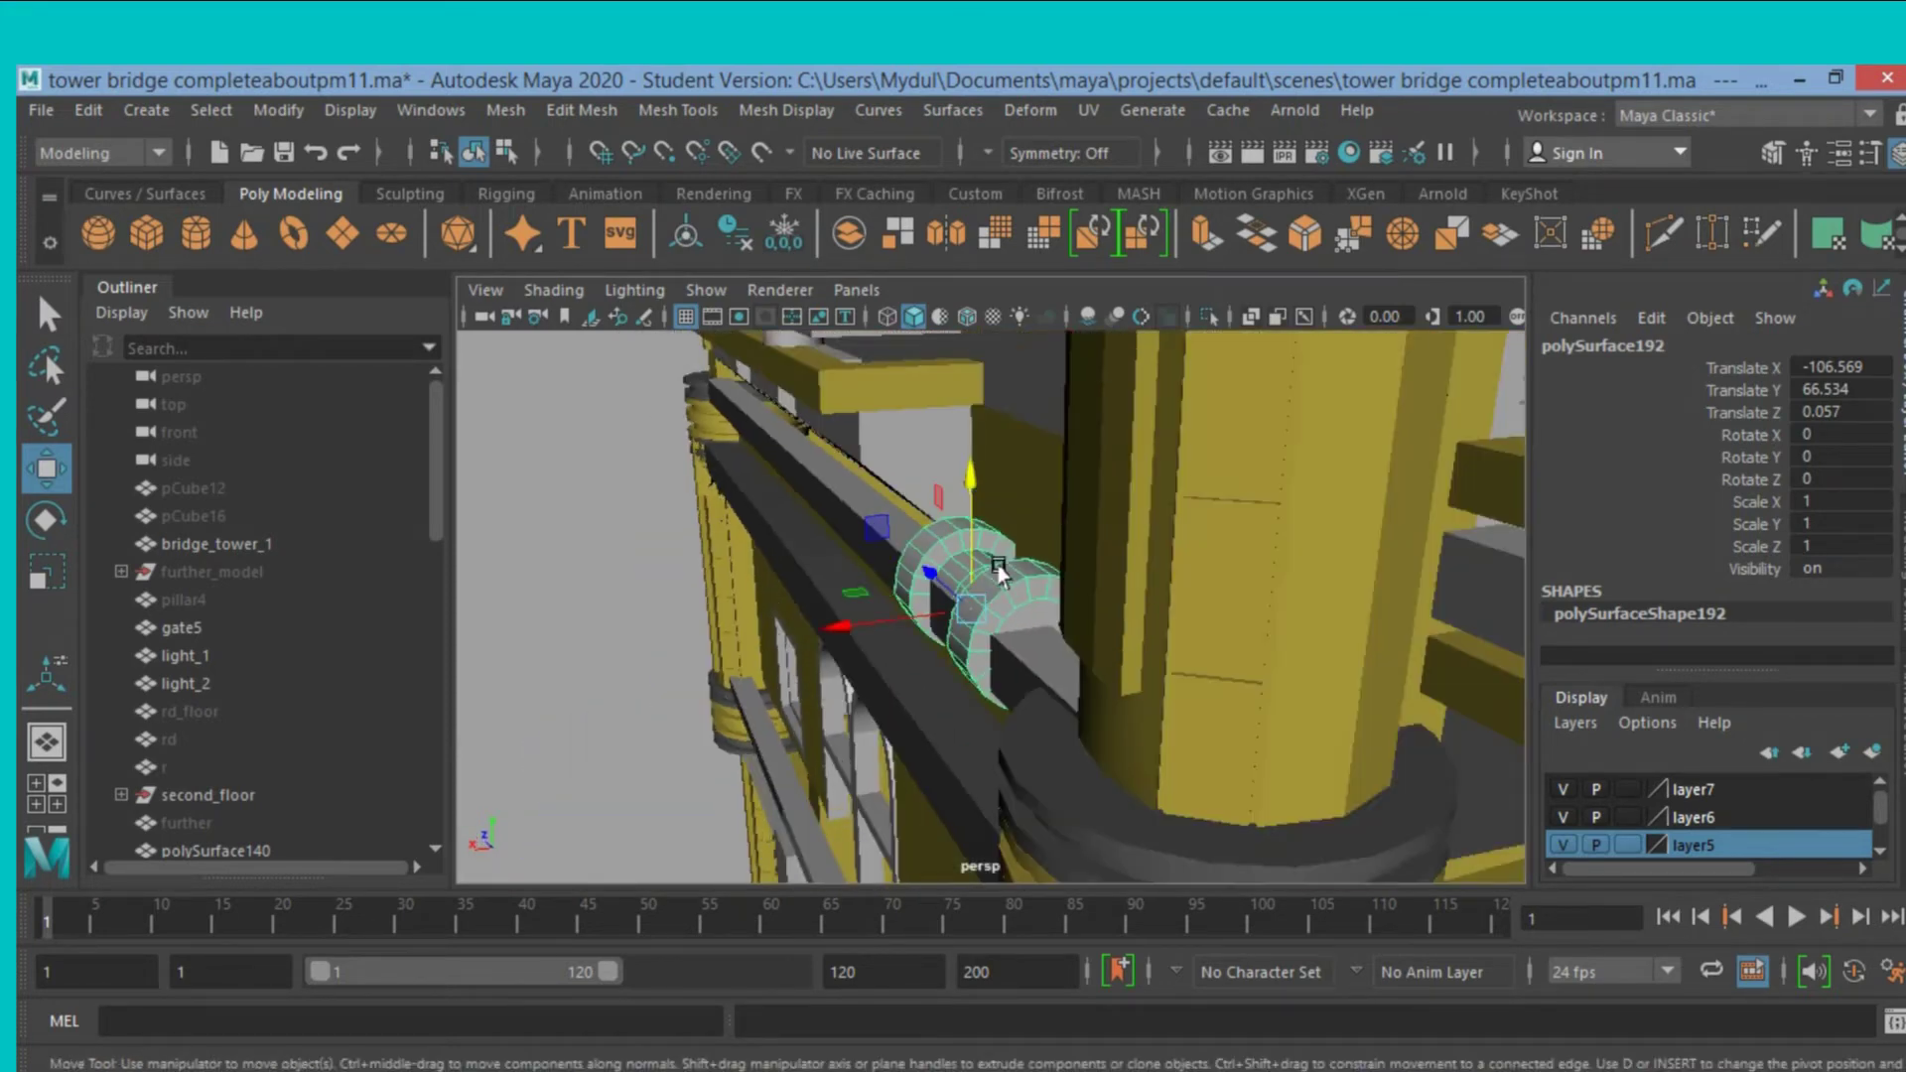
scroll(953, 610, "down", 3)
scroll(922, 635, "down", 2)
mouse_move(922, 636)
left_mouse_down("alt")
mouse_move(987, 636)
mouse_move(956, 593)
mouse_move(862, 606)
left_mouse_up("alt")
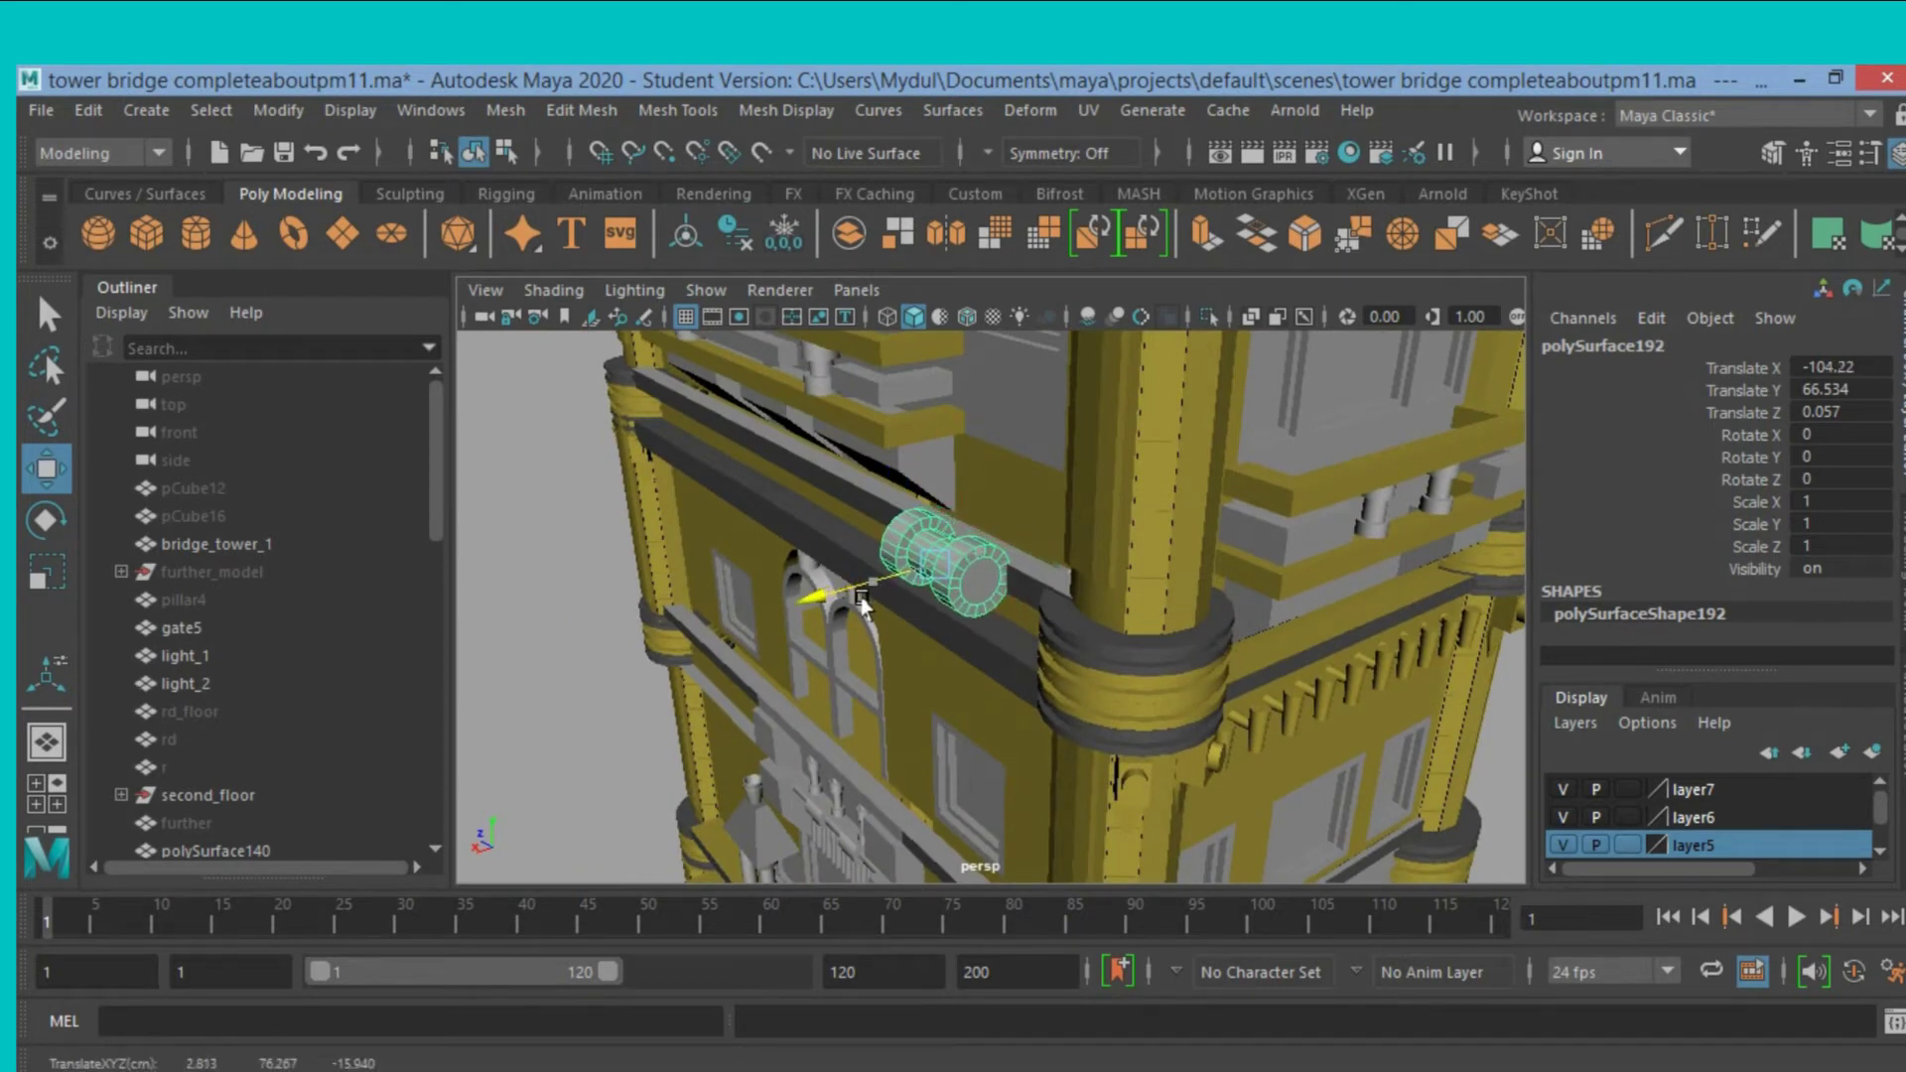
mouse_move(833, 645)
left_mouse_down("alt")
mouse_move(791, 680)
mouse_move(771, 668)
left_mouse_up("alt")
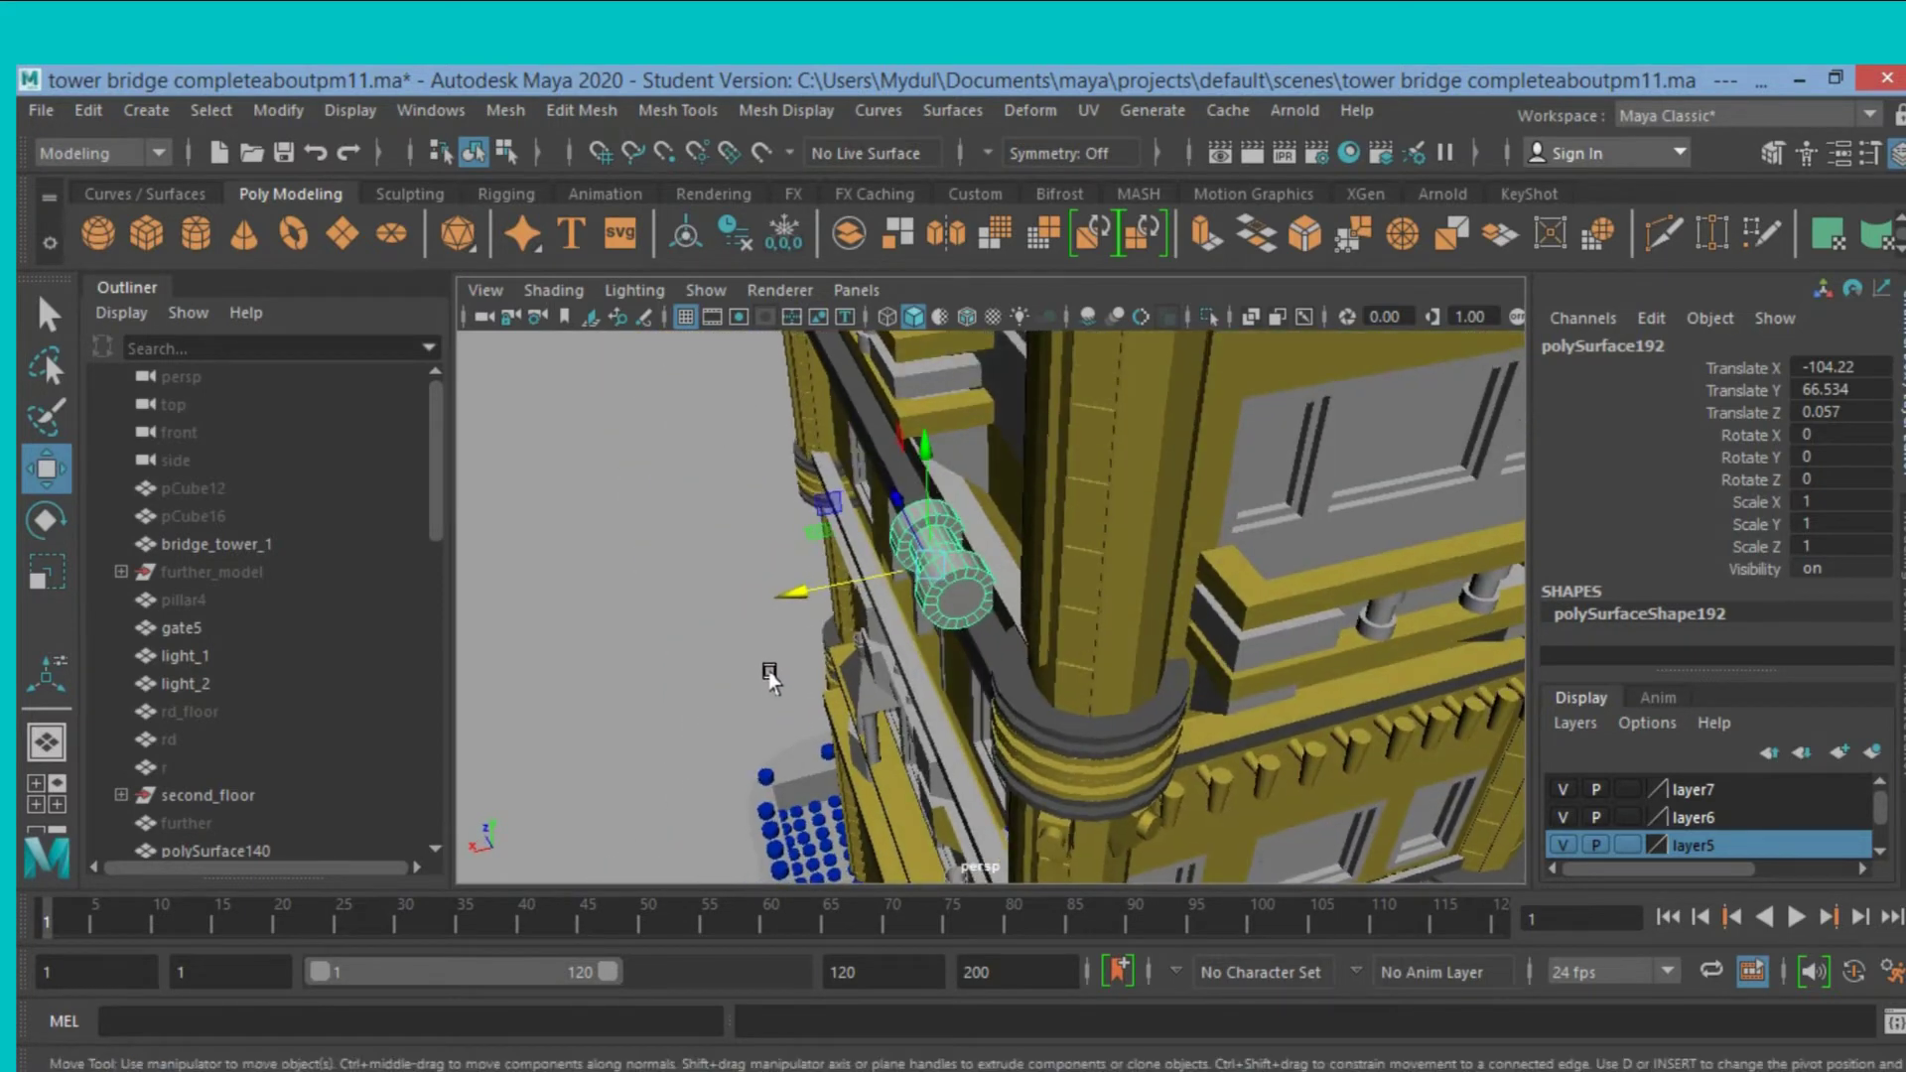
scroll(765, 671, "up", 3)
scroll(765, 671, "up", 2)
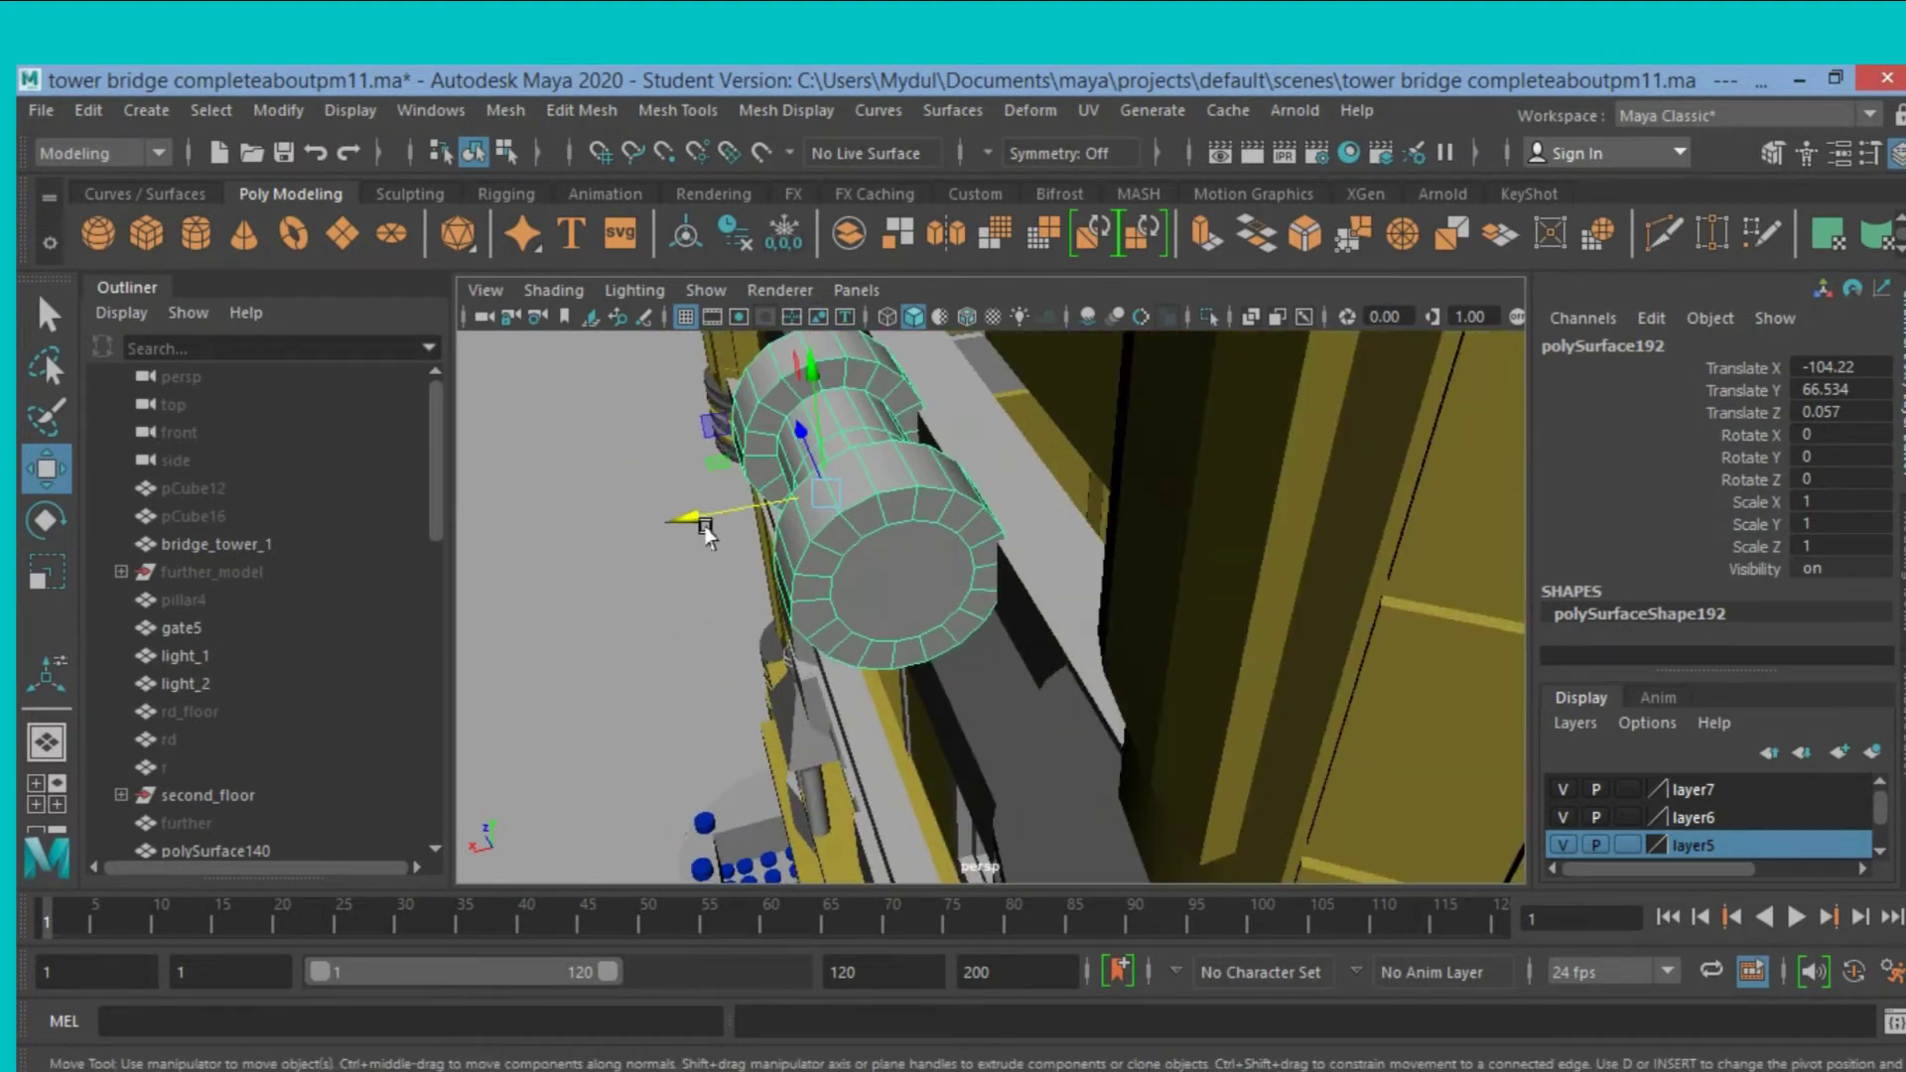
left_click_drag(694, 521, 643, 531)
mouse_move(694, 596)
left_mouse_down("alt")
mouse_move(634, 604)
mouse_move(731, 596)
mouse_move(707, 638)
mouse_move(645, 551)
mouse_move(513, 601)
left_mouse_up("alt")
left_click_drag(702, 630, 639, 647, "alt")
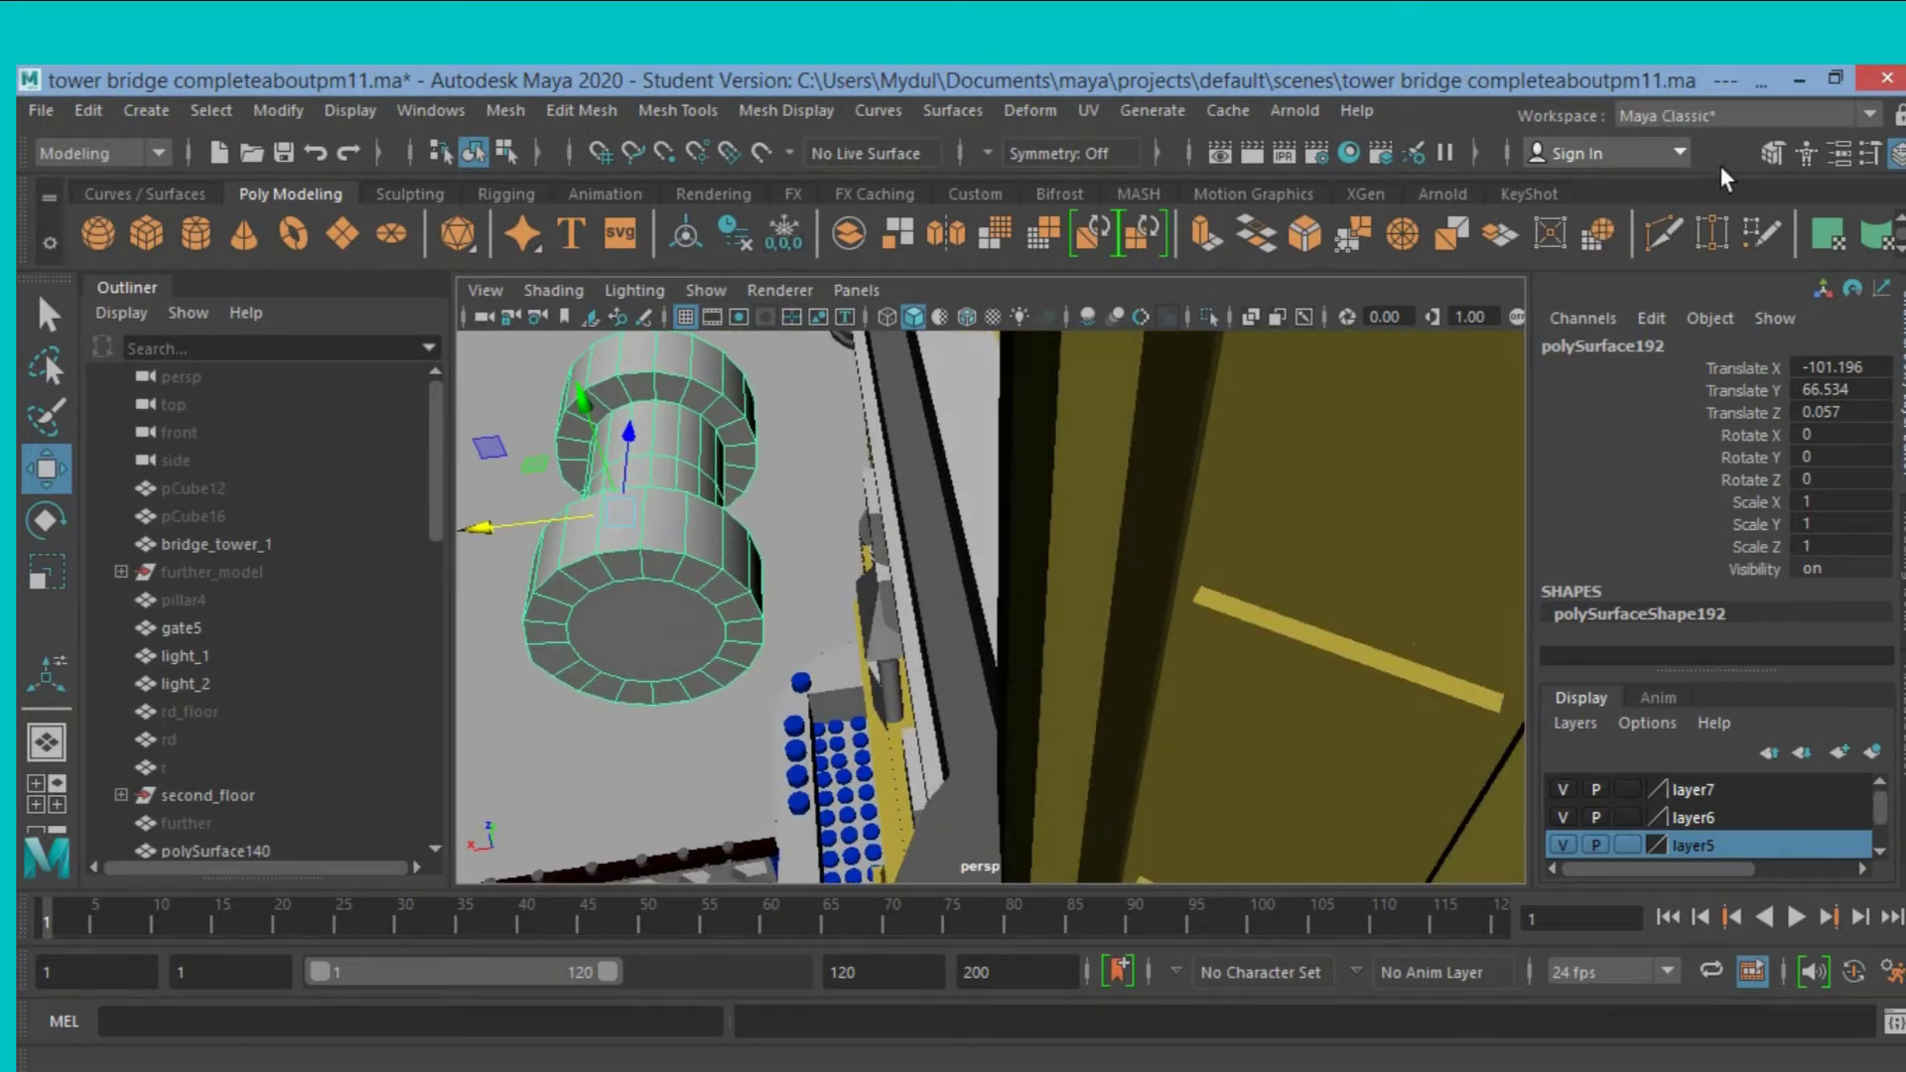
Extrude two side faces of the spool copy outward 0.63 in Local Translate Z into tabs.
left_click(1765, 153)
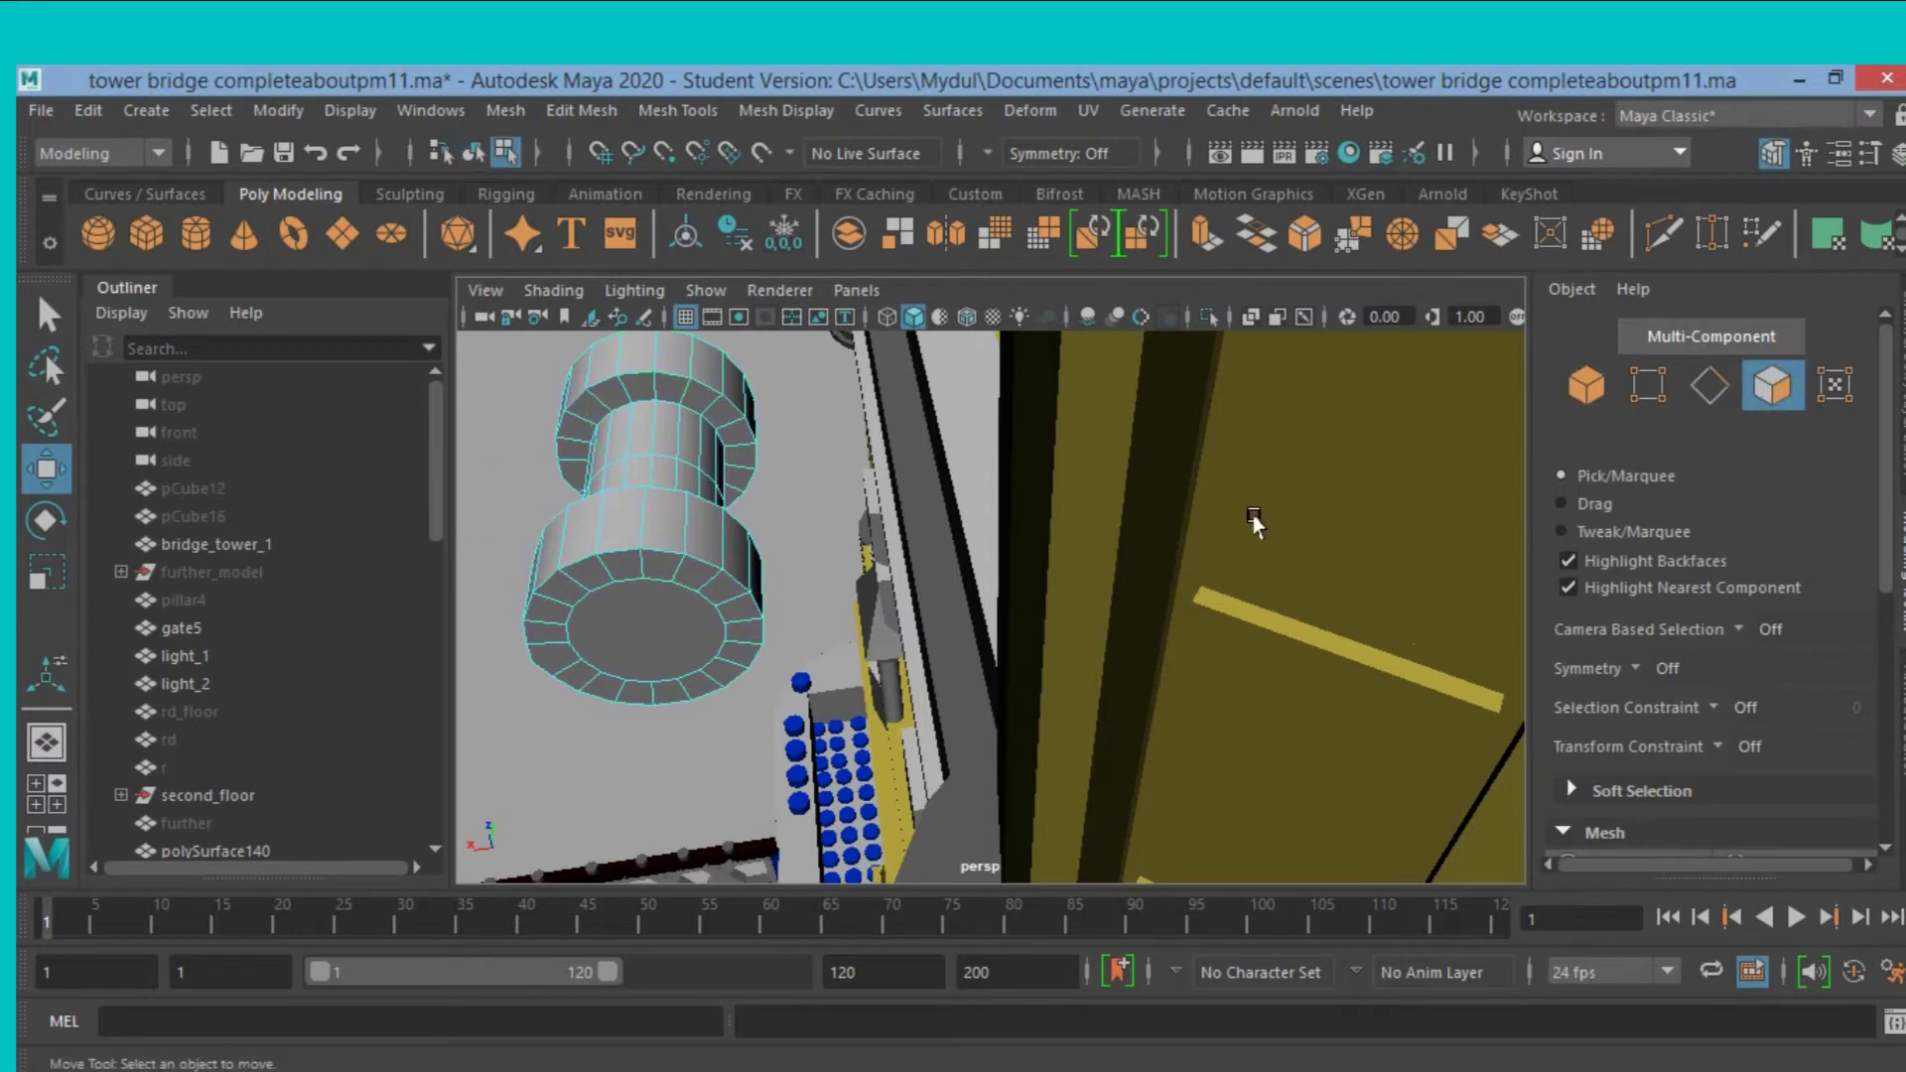
left_click(750, 411)
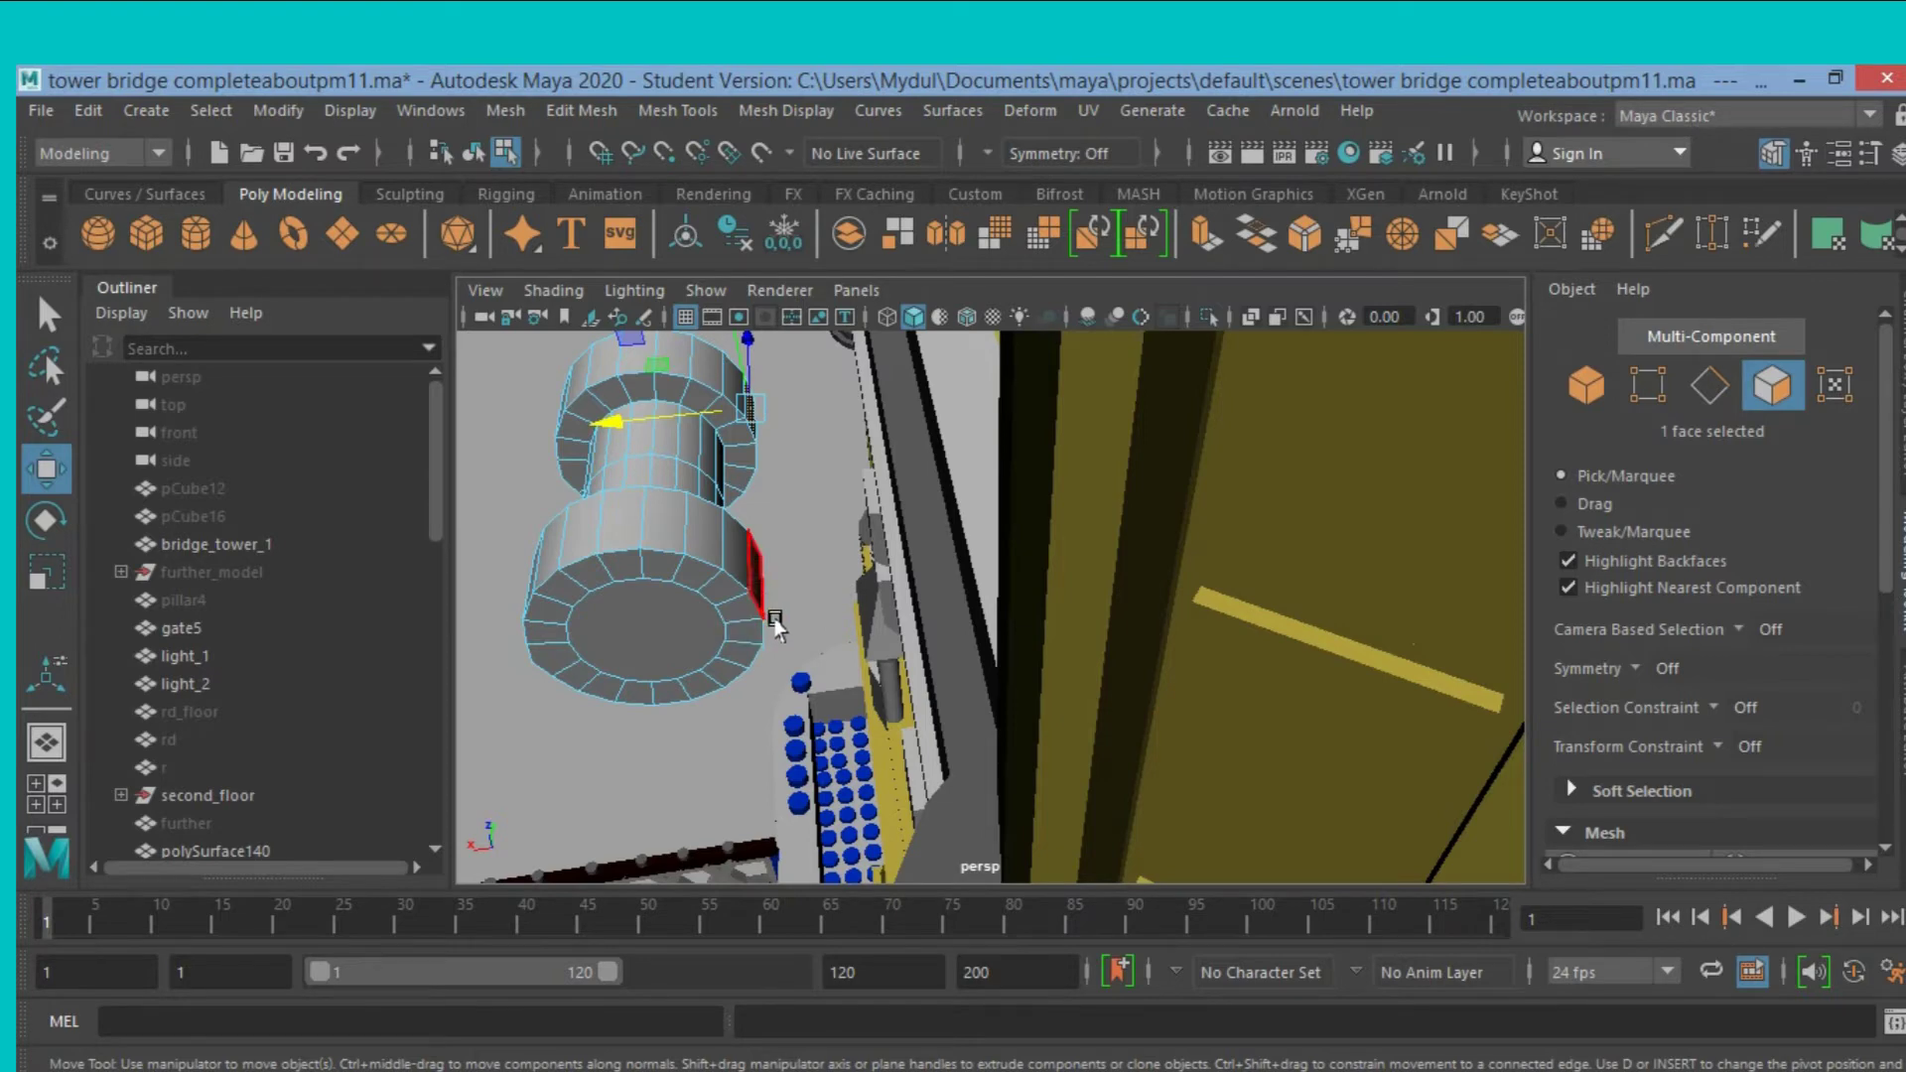
left_click_drag(819, 615, 795, 625, "alt")
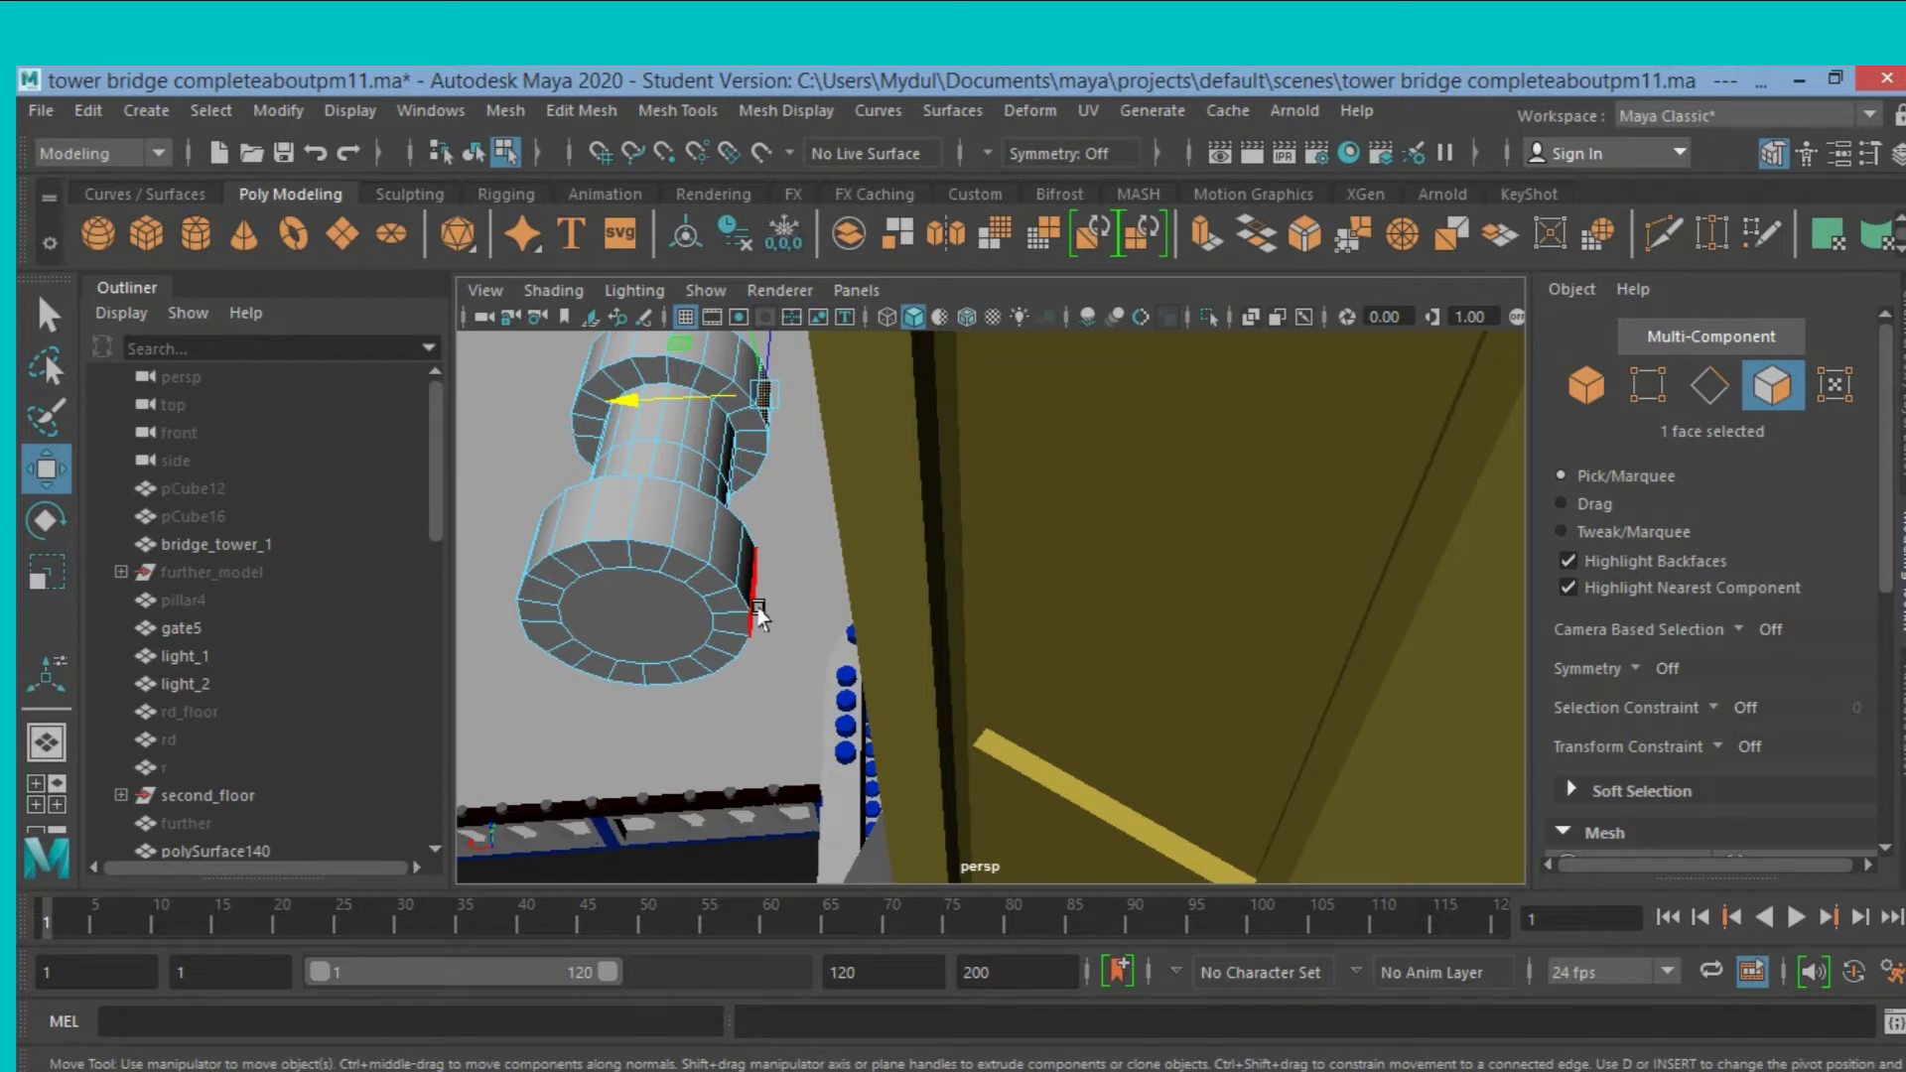
left_click(758, 608, "shift")
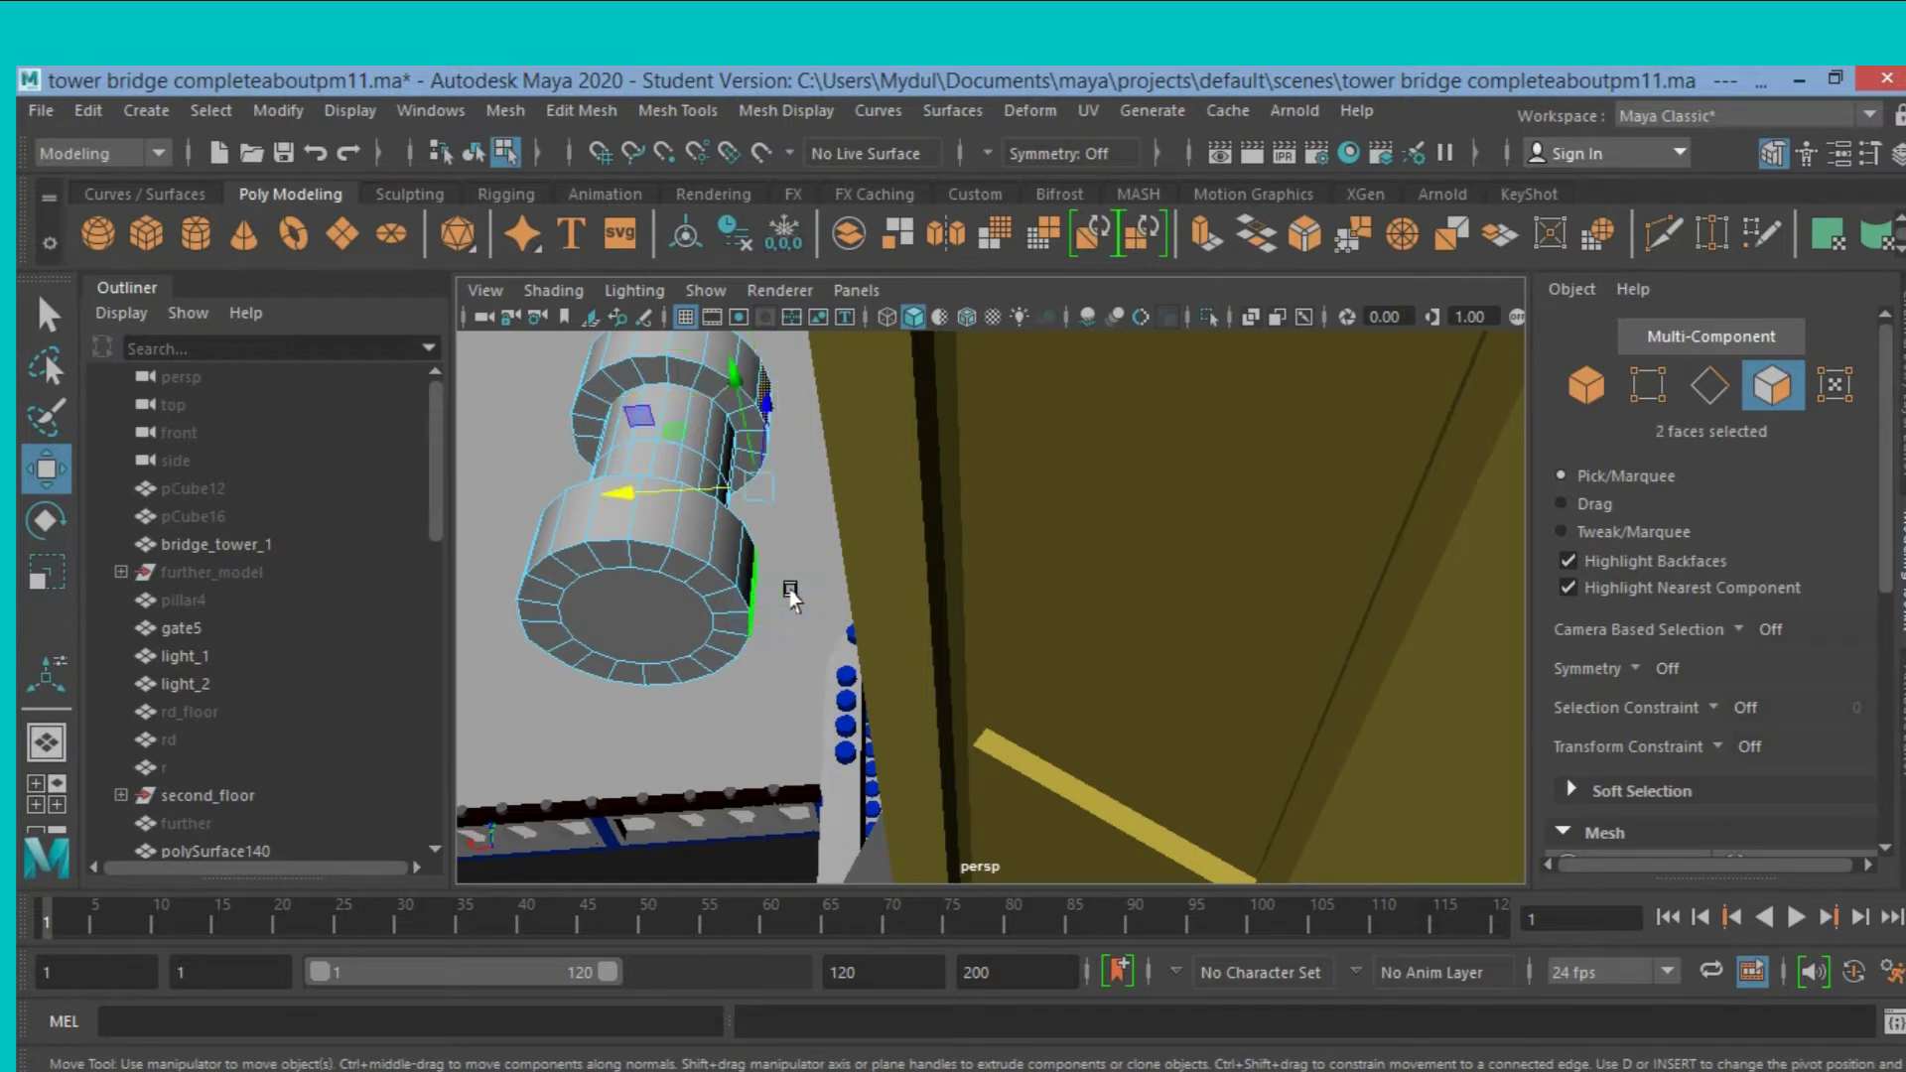
left_click(1204, 230)
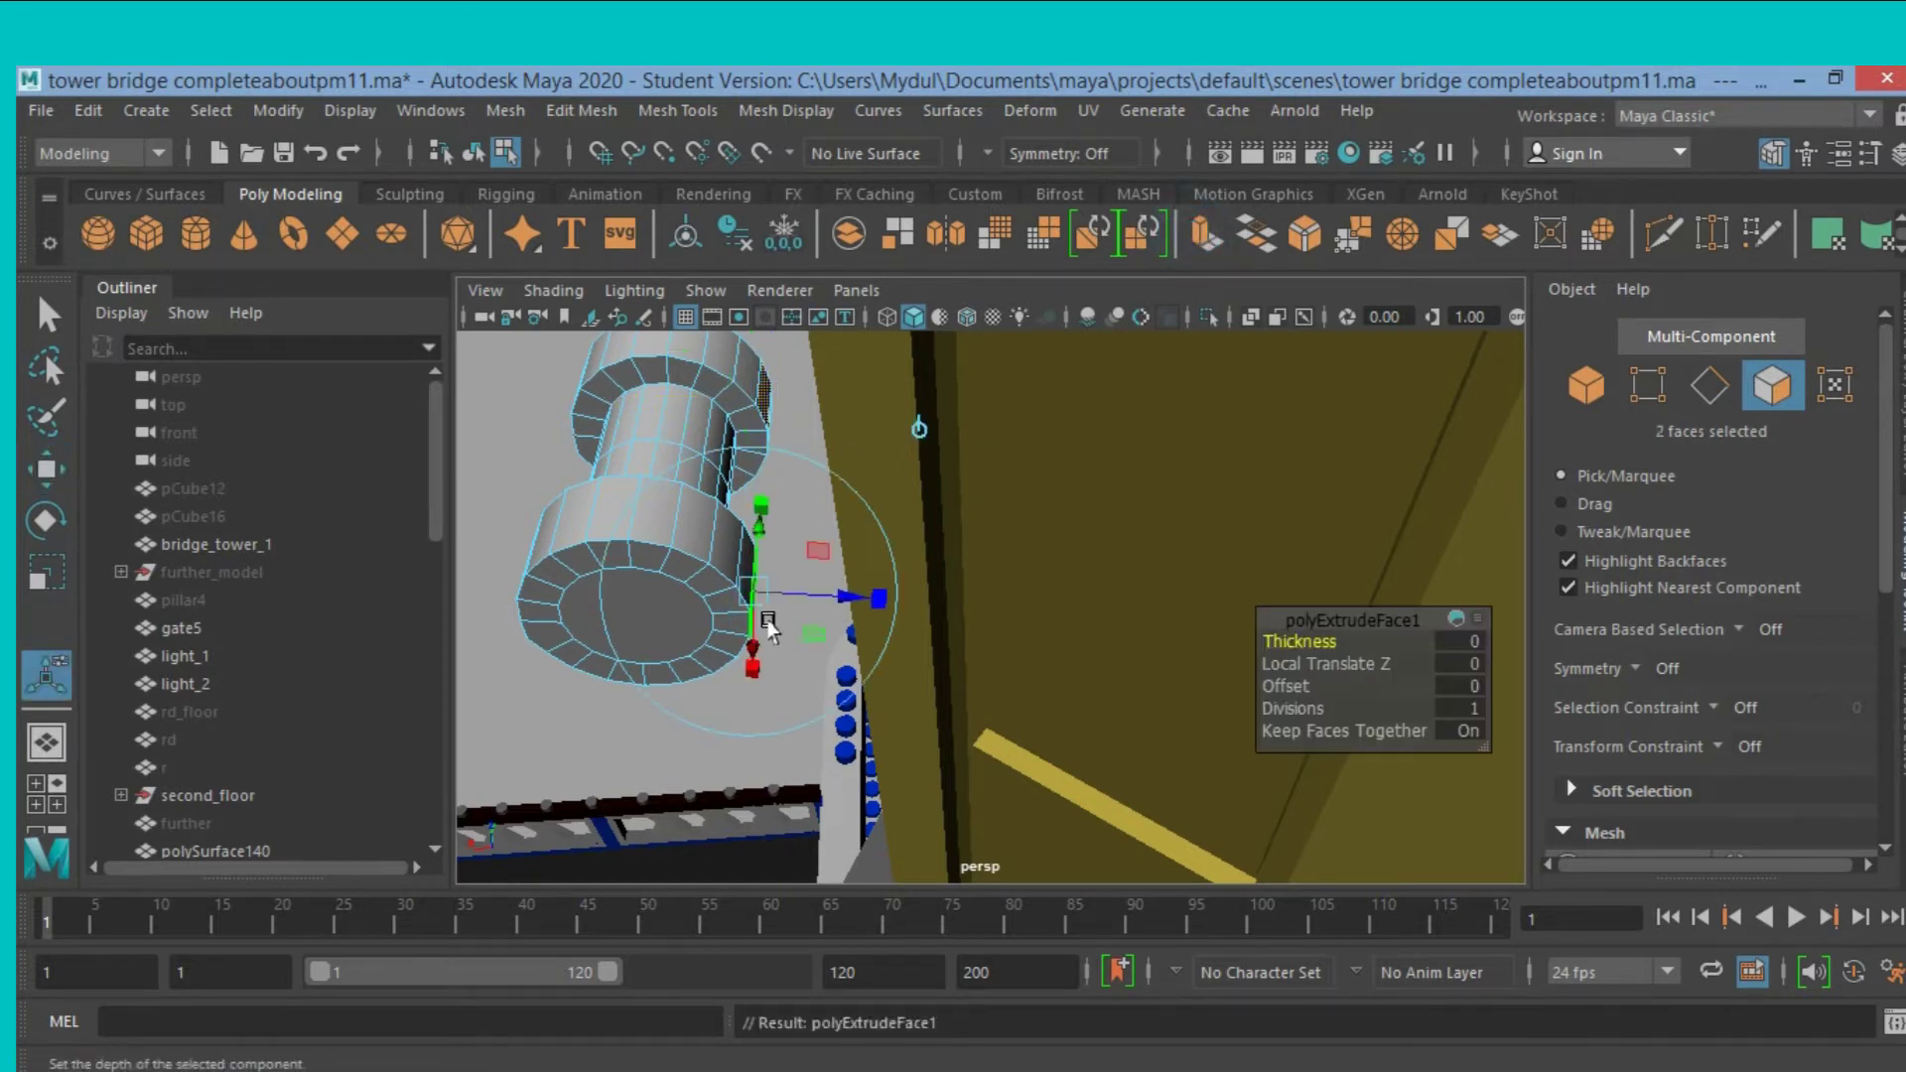
left_click_drag(817, 593, 861, 586)
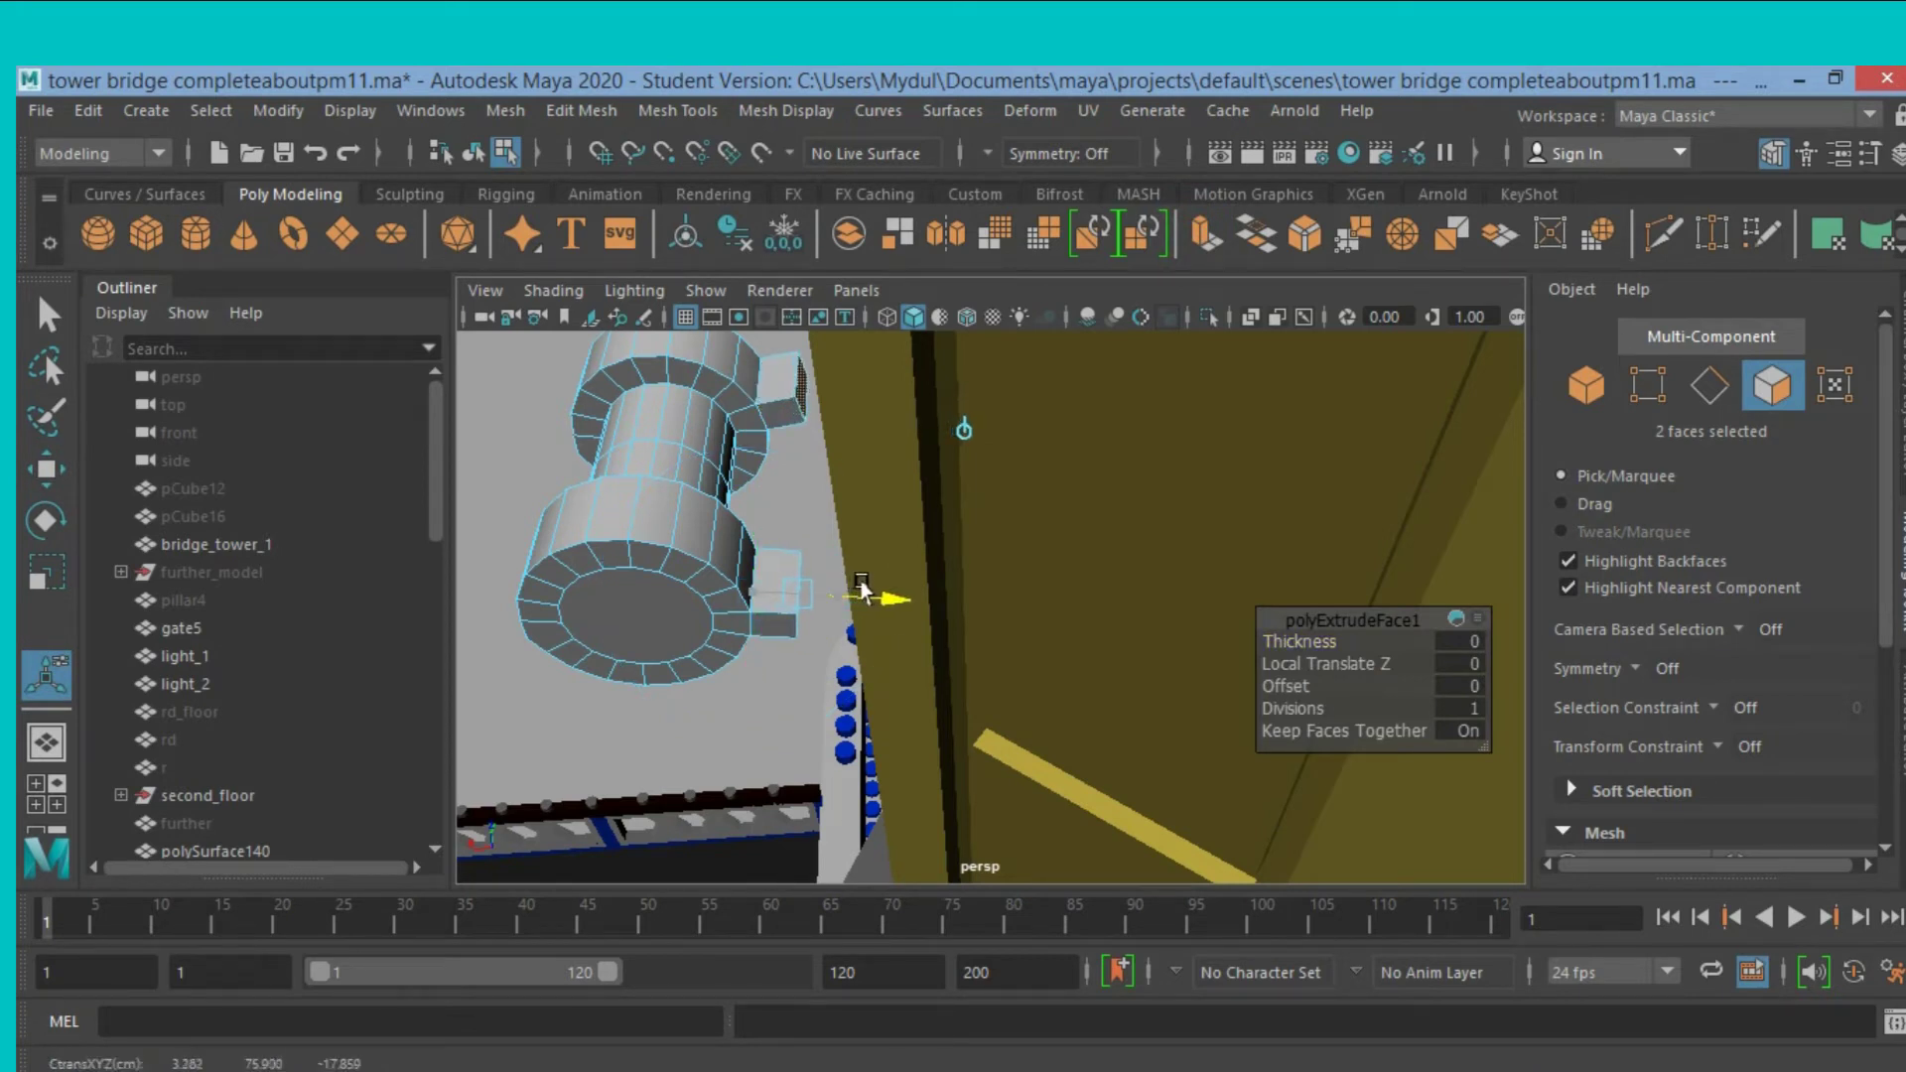
mouse_move(722, 659)
left_mouse_down("alt")
mouse_move(693, 681)
mouse_move(735, 620)
mouse_move(801, 597)
mouse_move(783, 603)
left_mouse_up("alt")
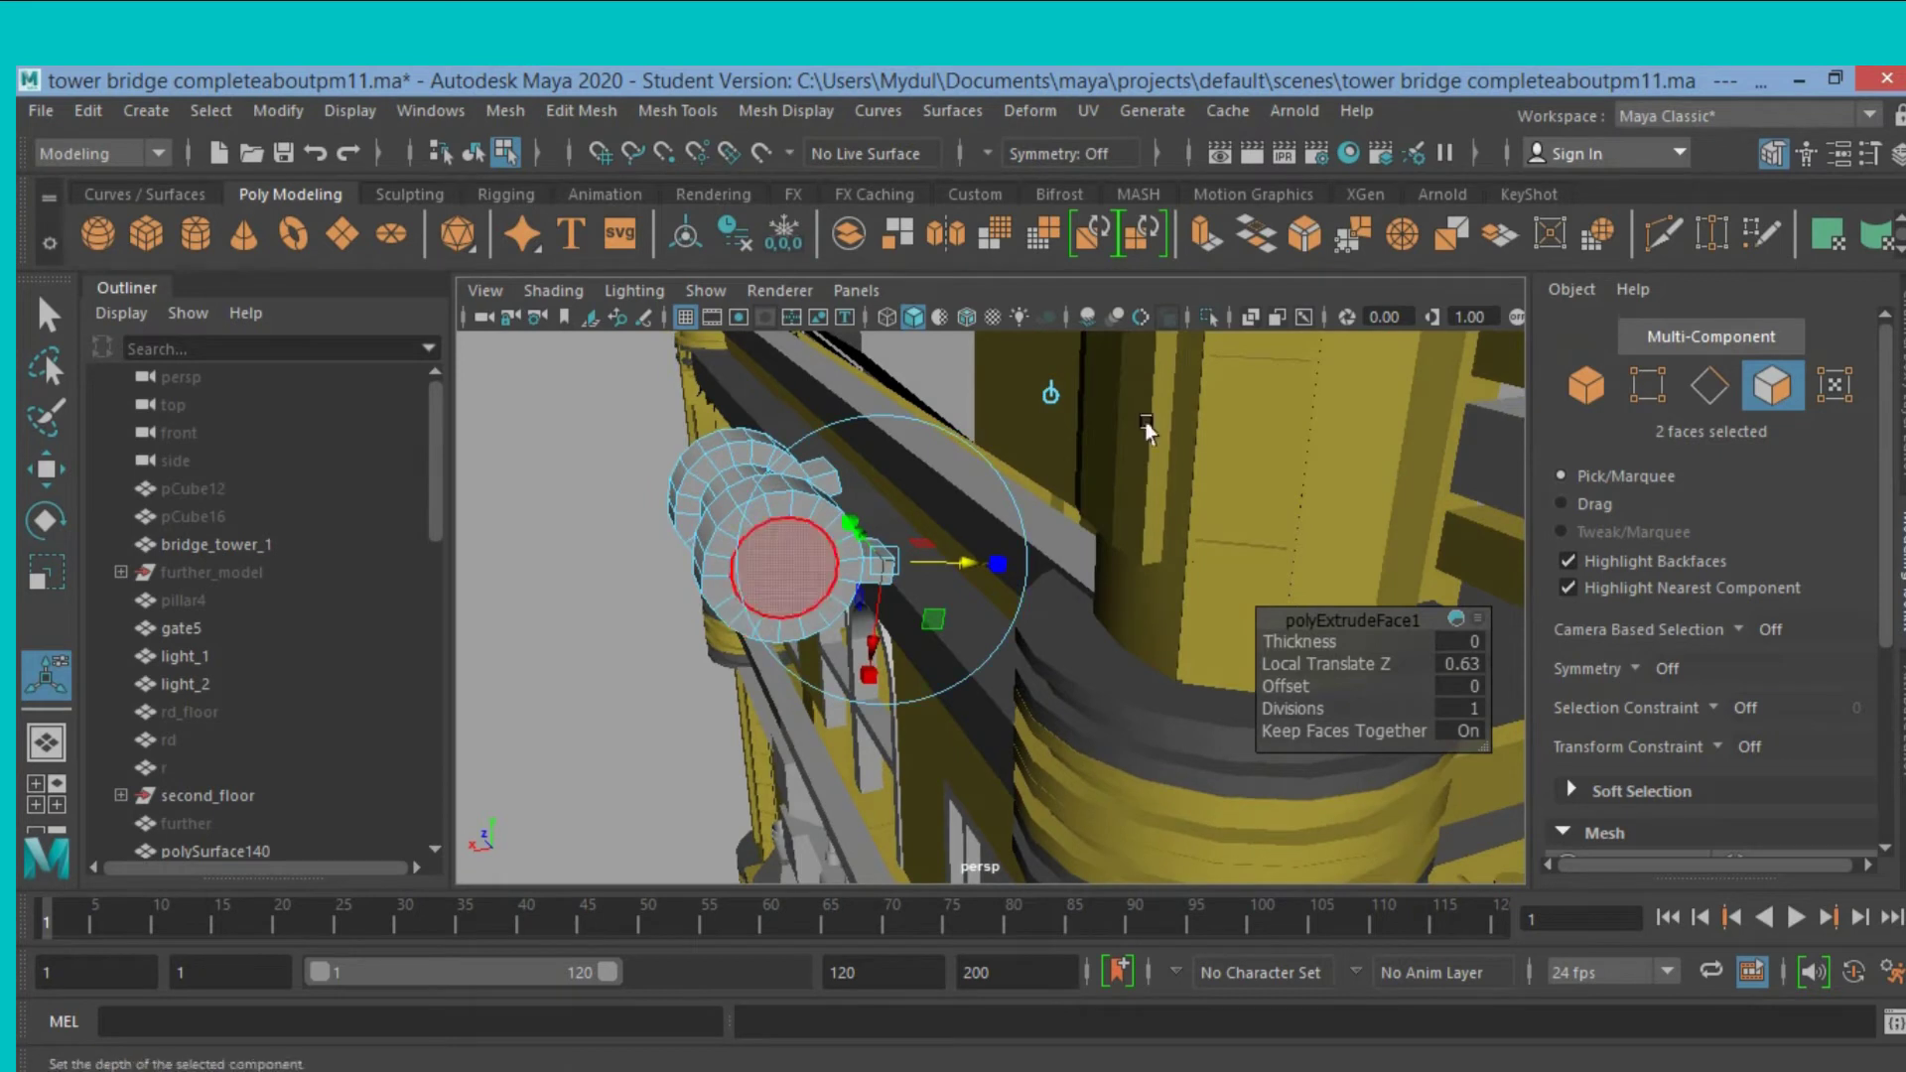
left_click(1581, 385)
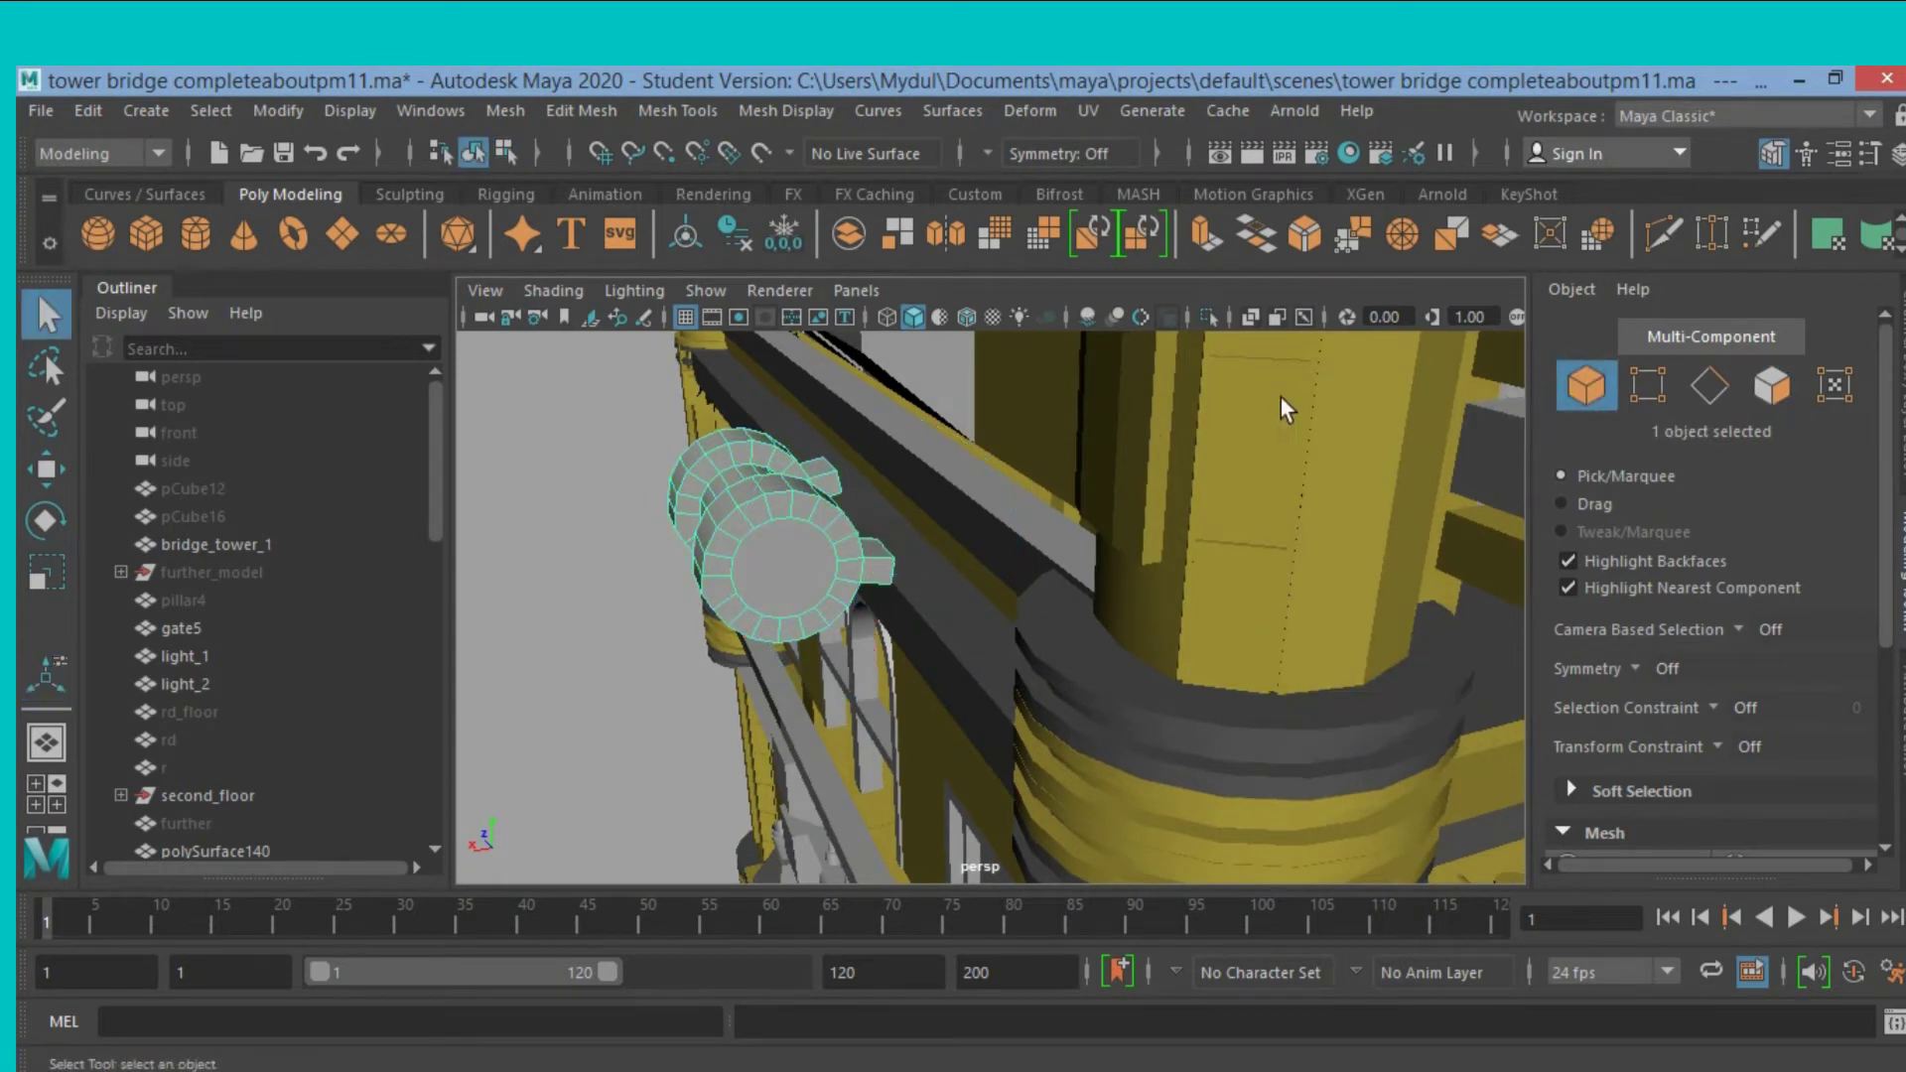
Delete the link piece's construction history and slide it along the cable.
left_click(92, 109)
mouse_move(167, 439)
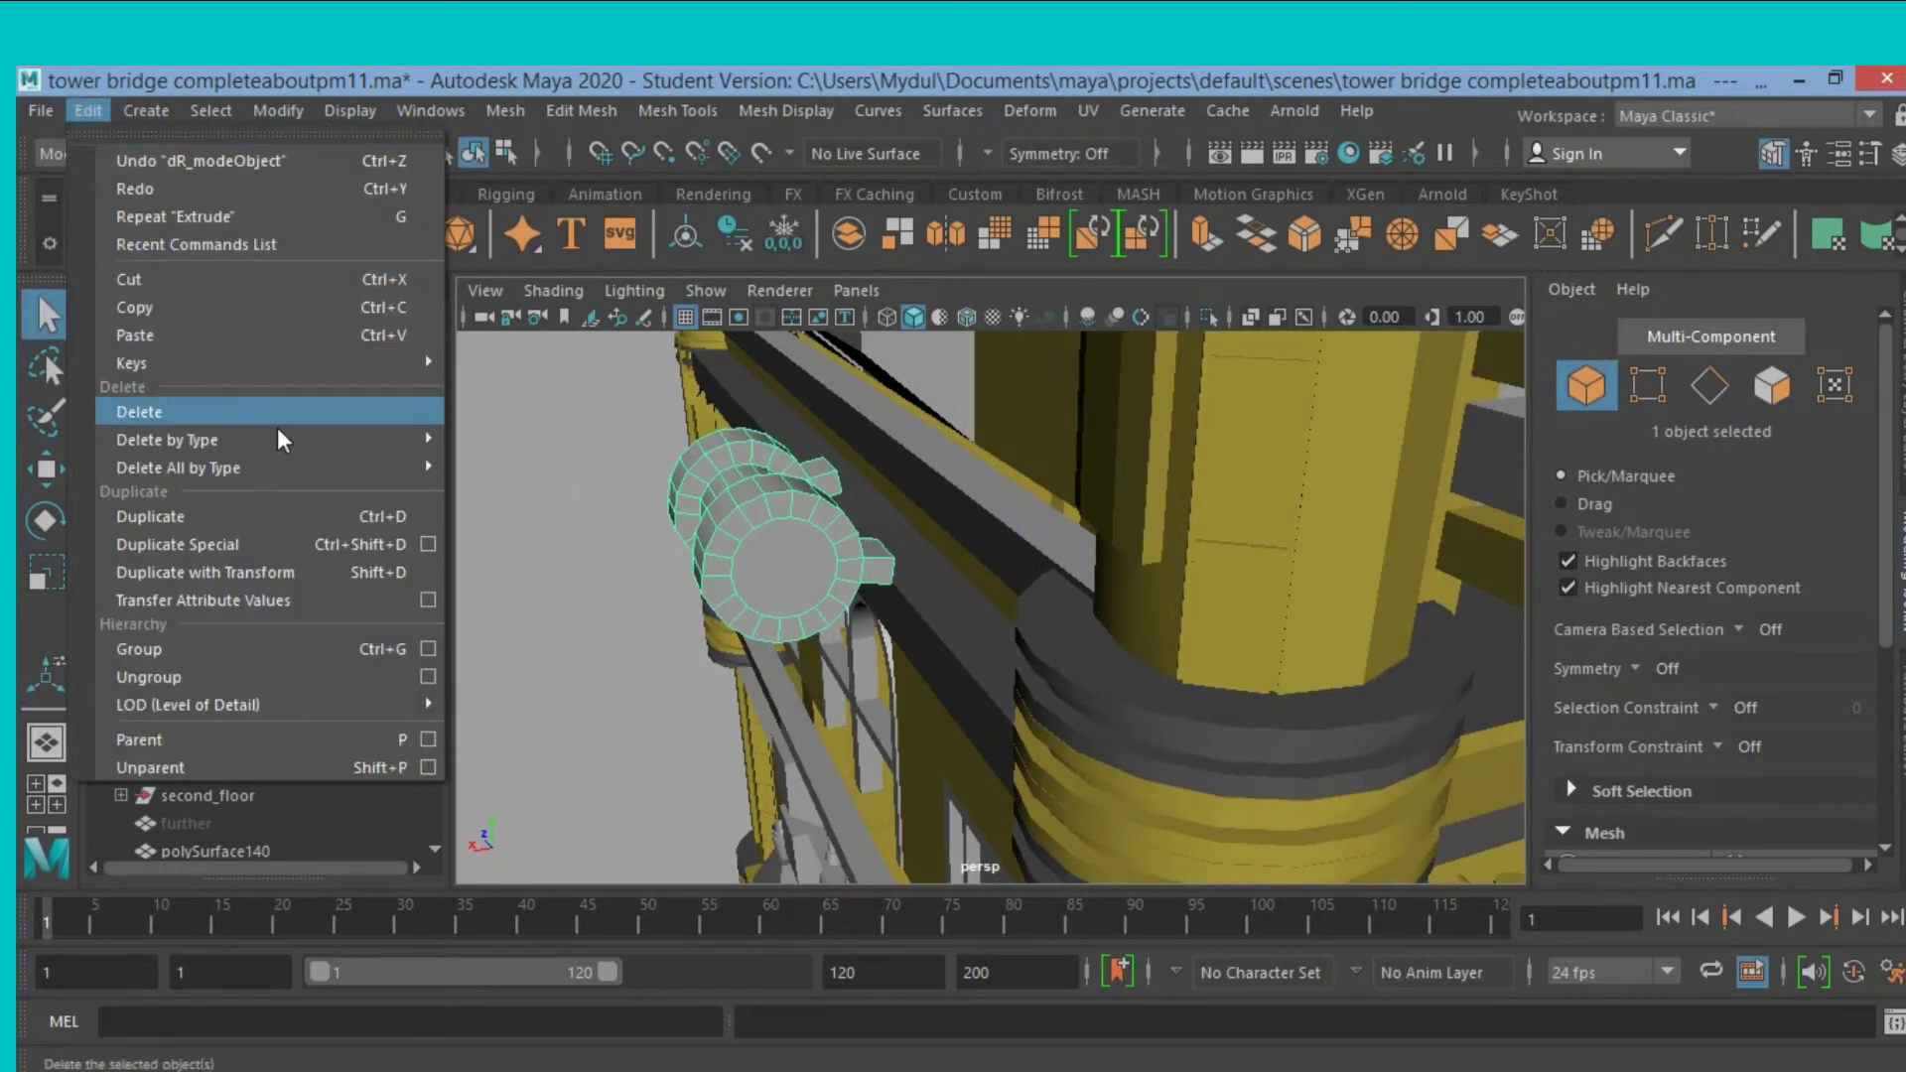
left_click(513, 440)
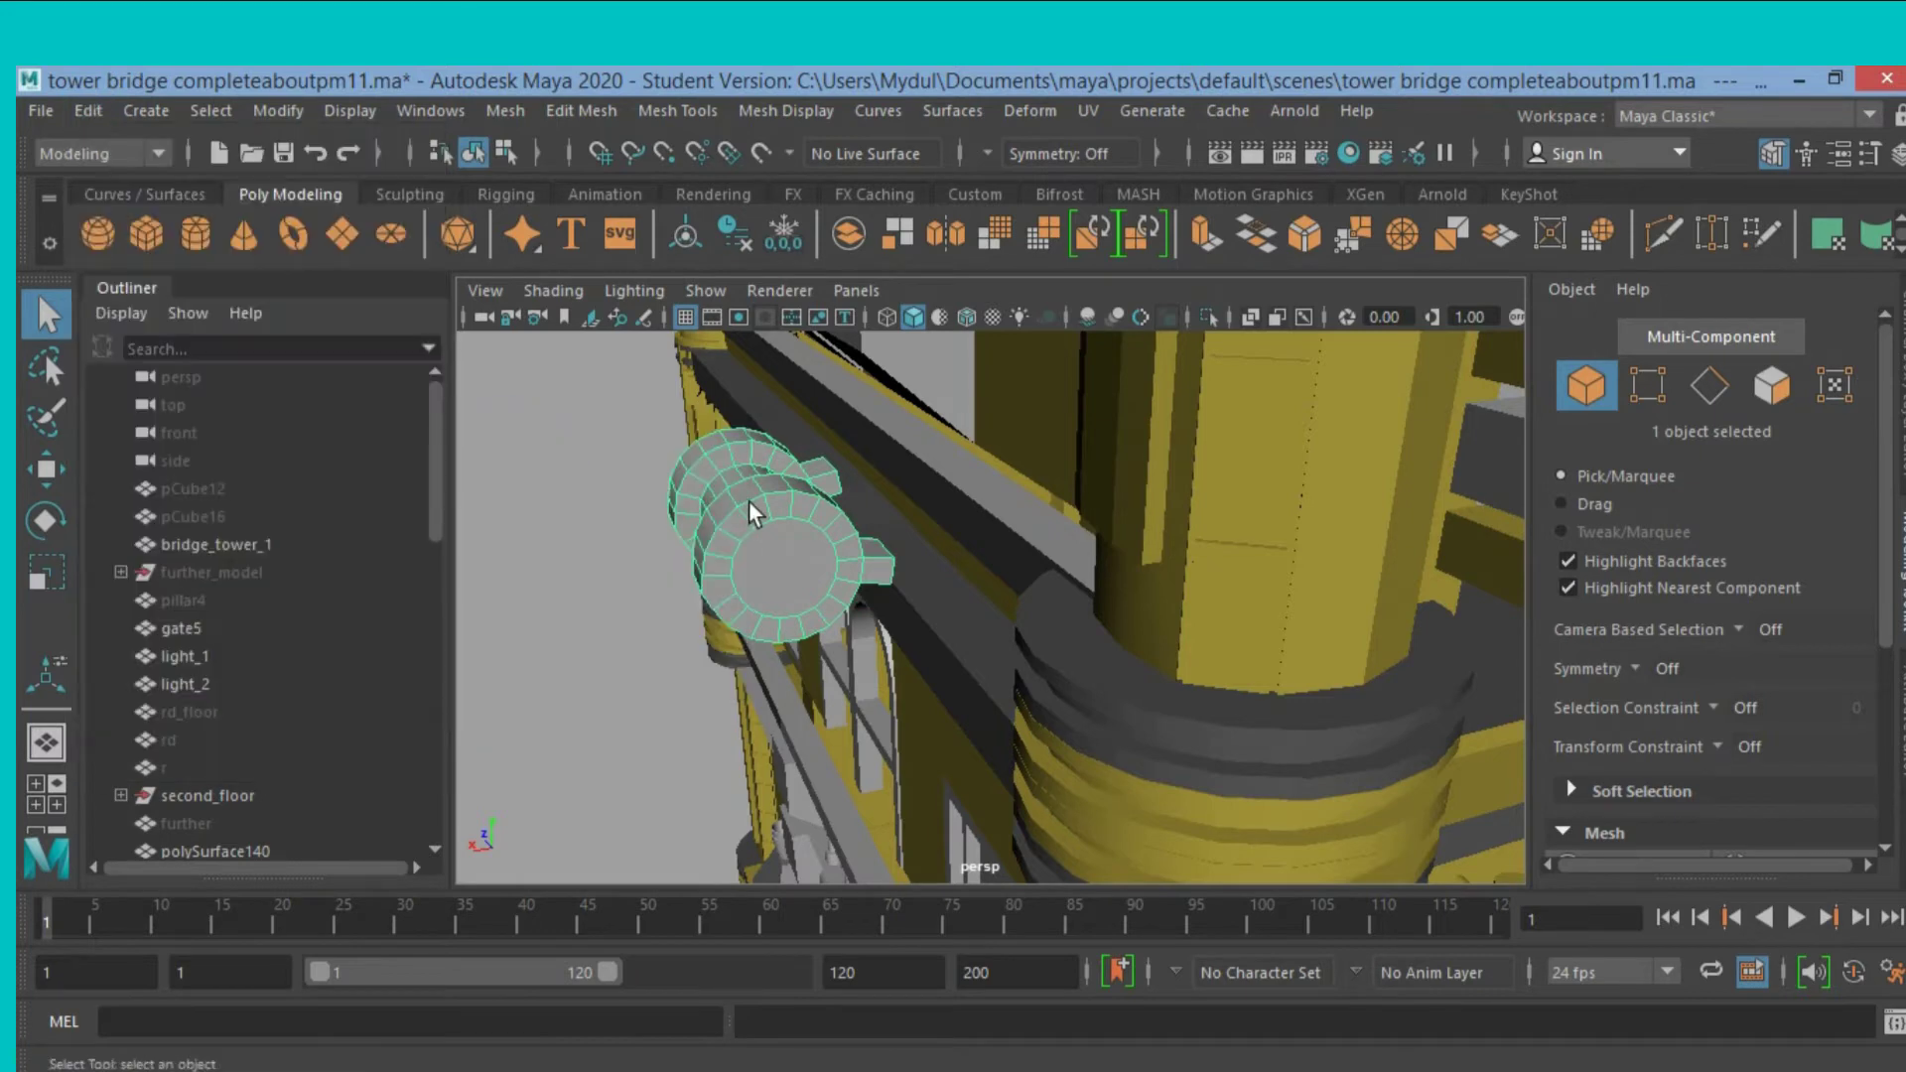
scroll(748, 498, "down", 2)
left_click_drag(748, 497, 695, 477, "alt")
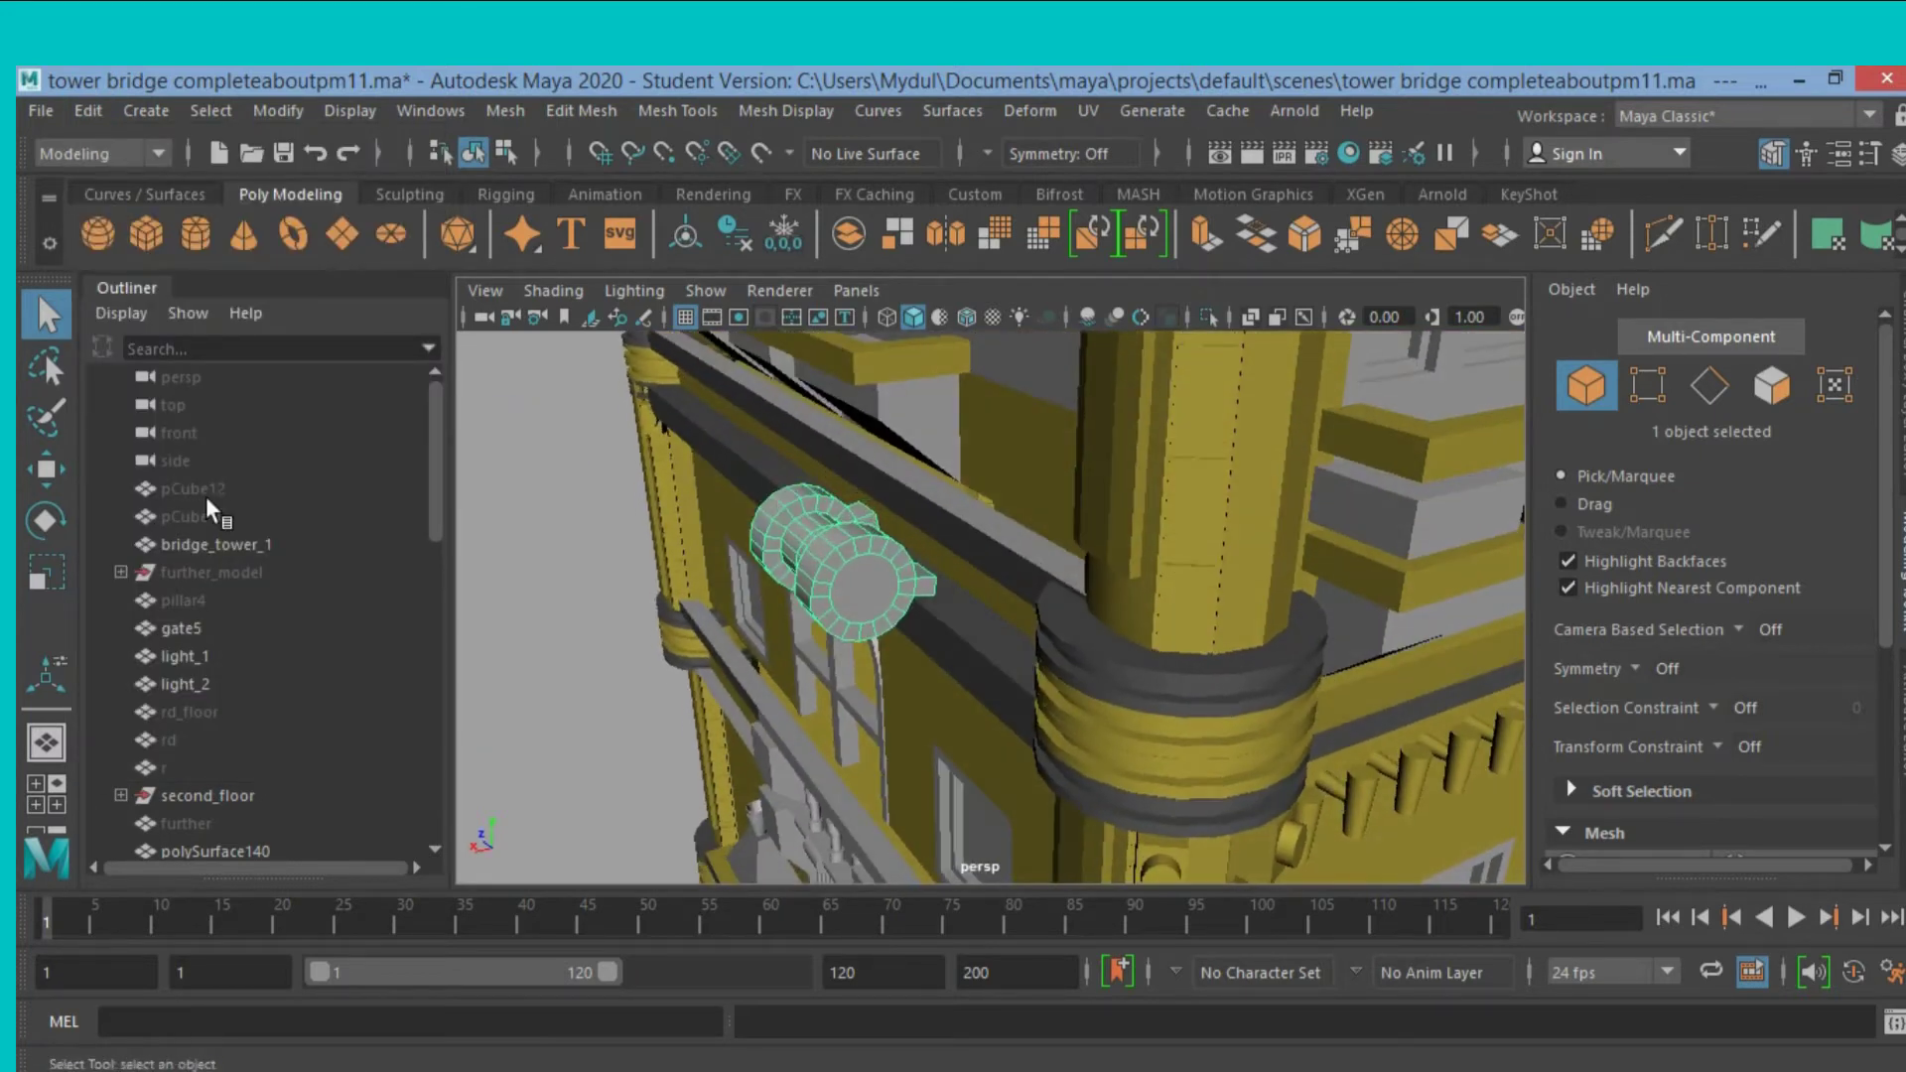
left_click(46, 463)
mouse_move(661, 593)
left_mouse_down()
mouse_move(750, 592)
mouse_move(675, 625)
left_mouse_up()
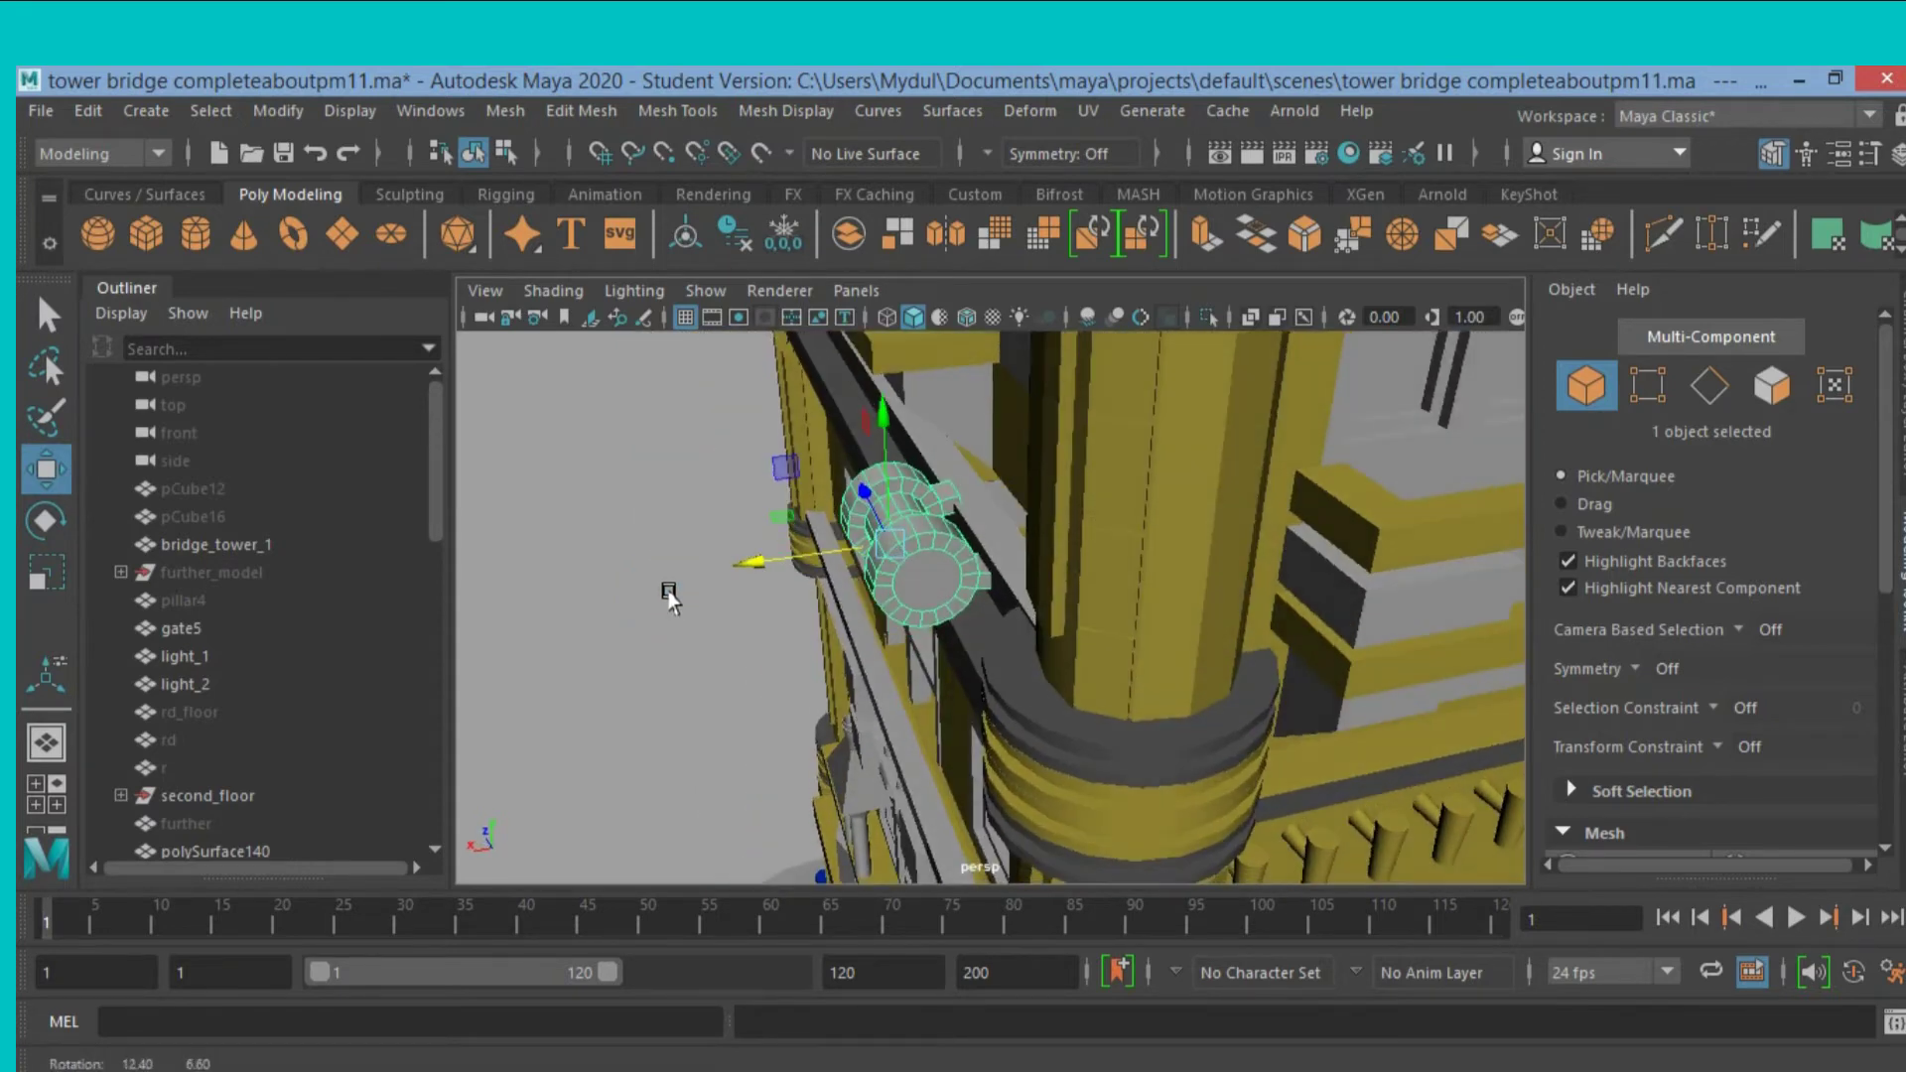
scroll(668, 605, "up", 3)
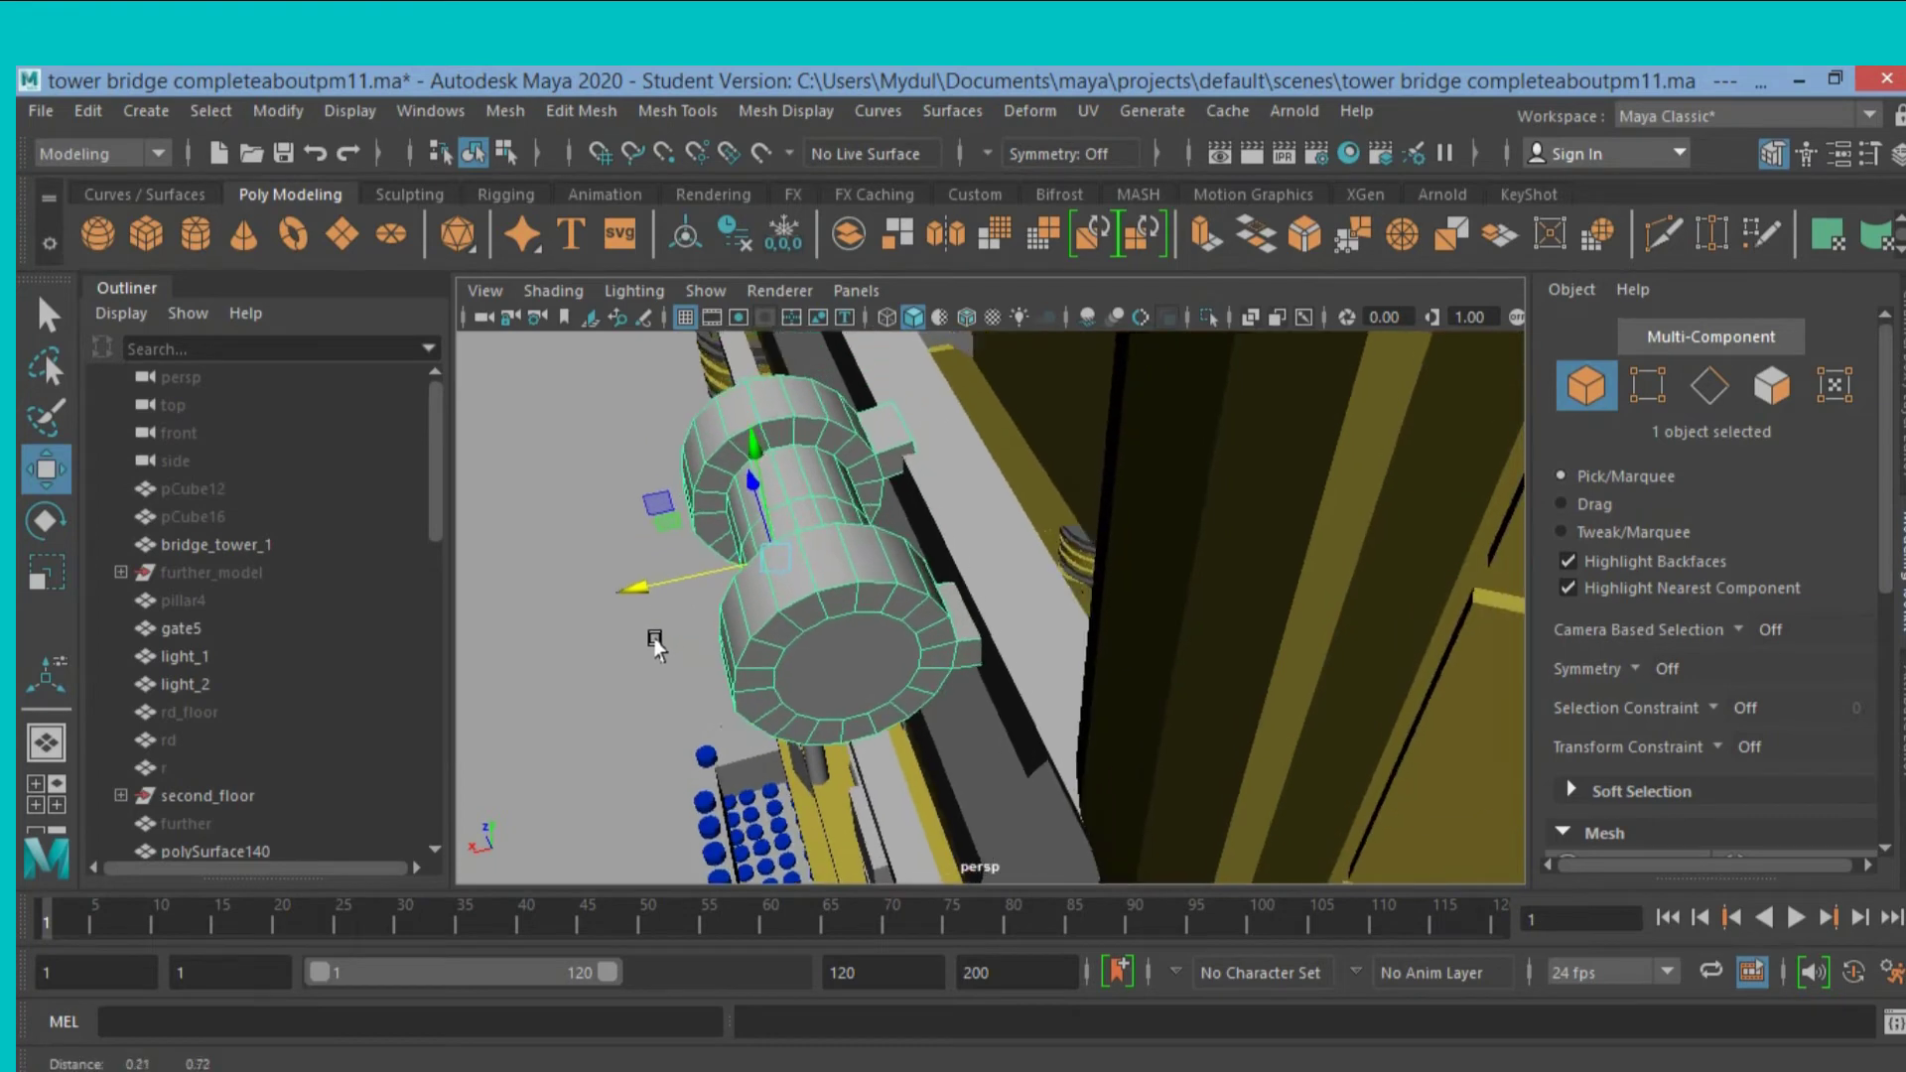
mouse_move(668, 595)
left_mouse_down("alt")
mouse_move(619, 644)
mouse_move(646, 651)
left_mouse_up("alt")
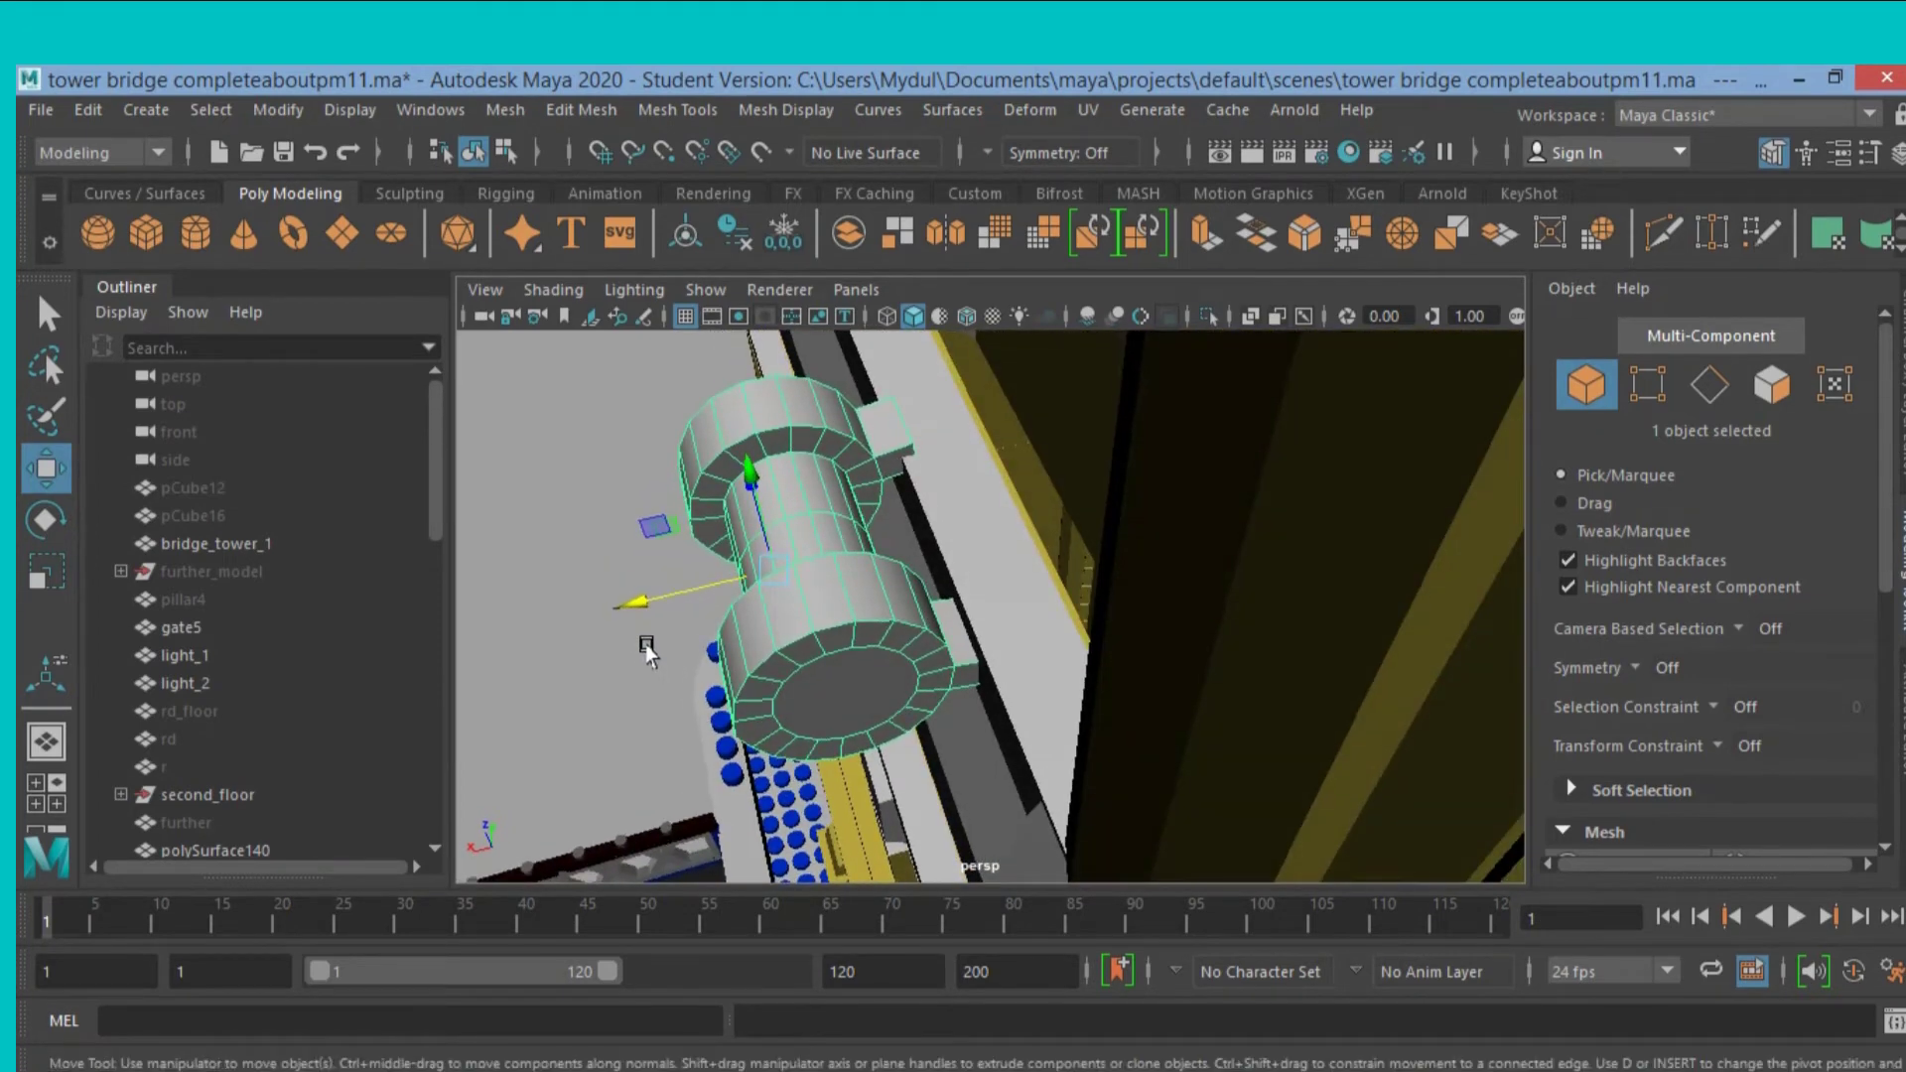
Undo the move and extrusion, clear the face selection, and show the Channel Box/Layer Editor.
key("ctrl+z")
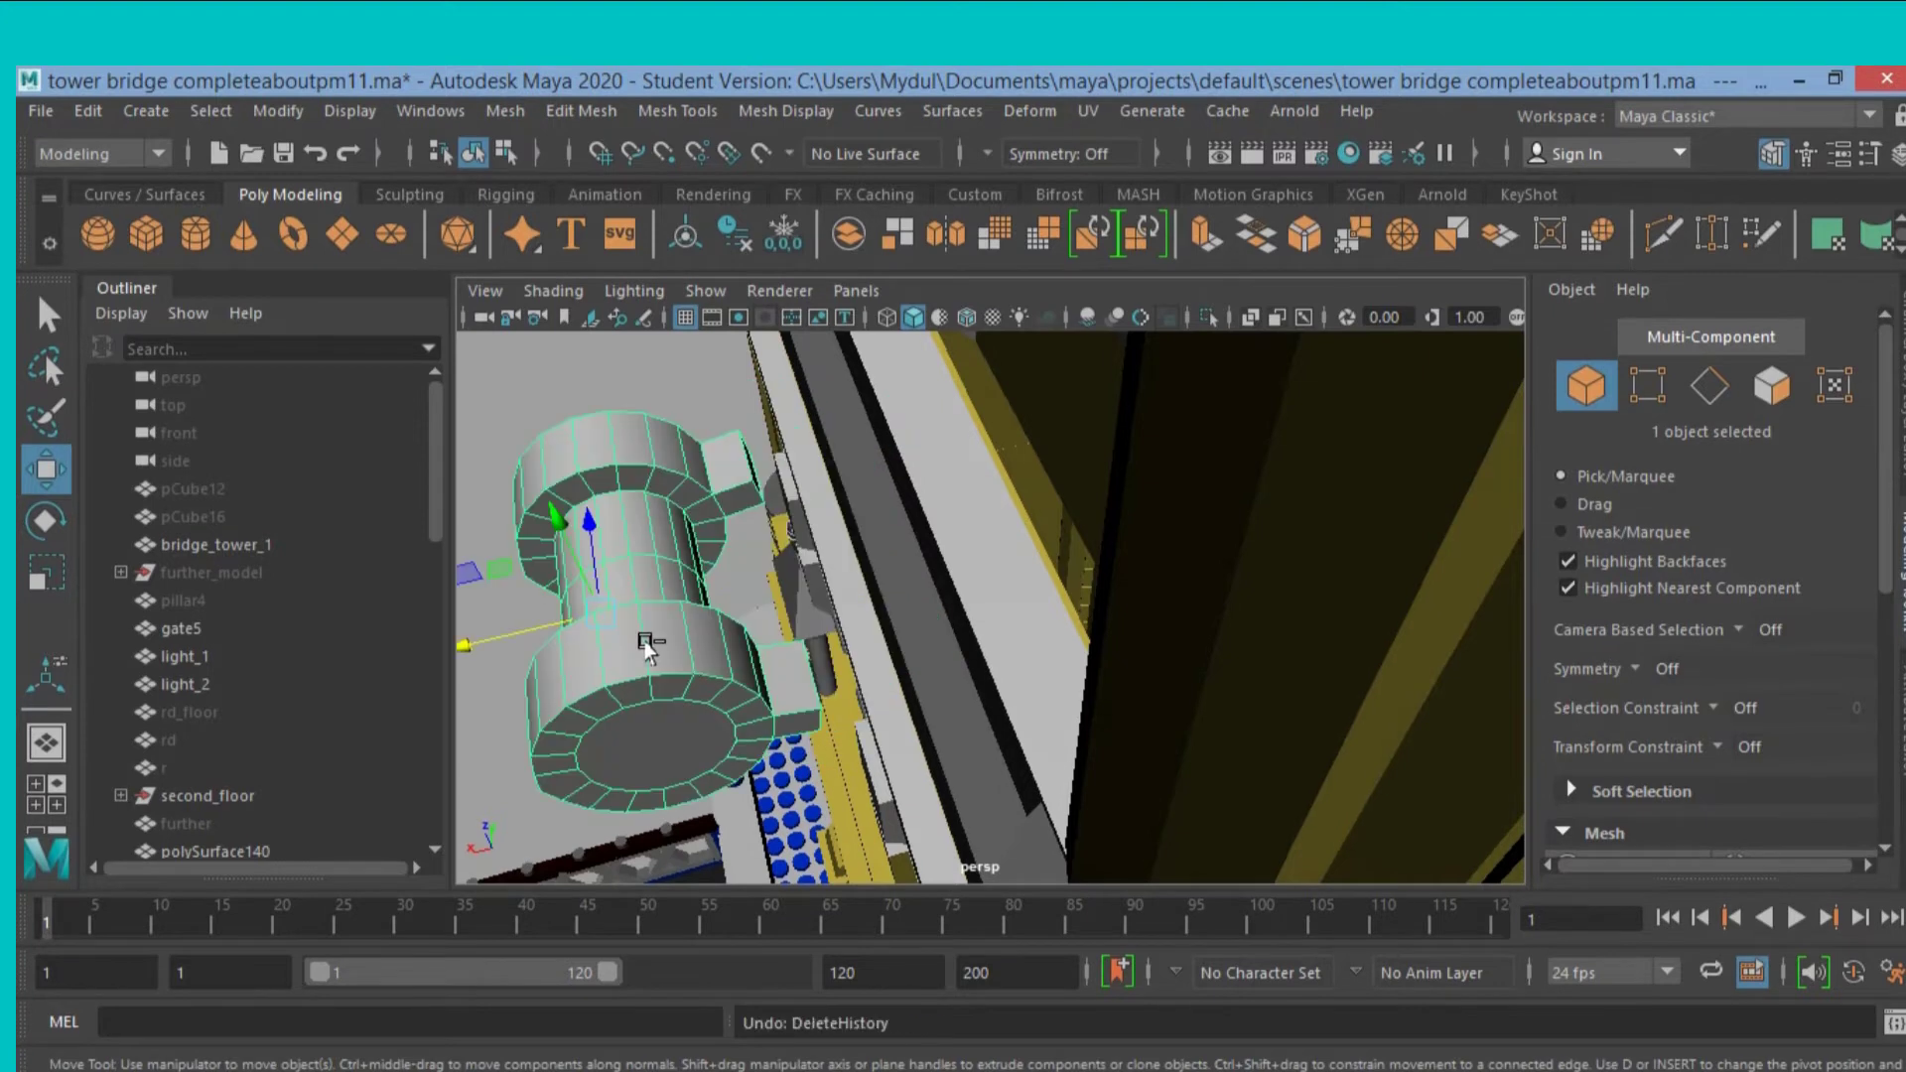
key("ctrl+z")
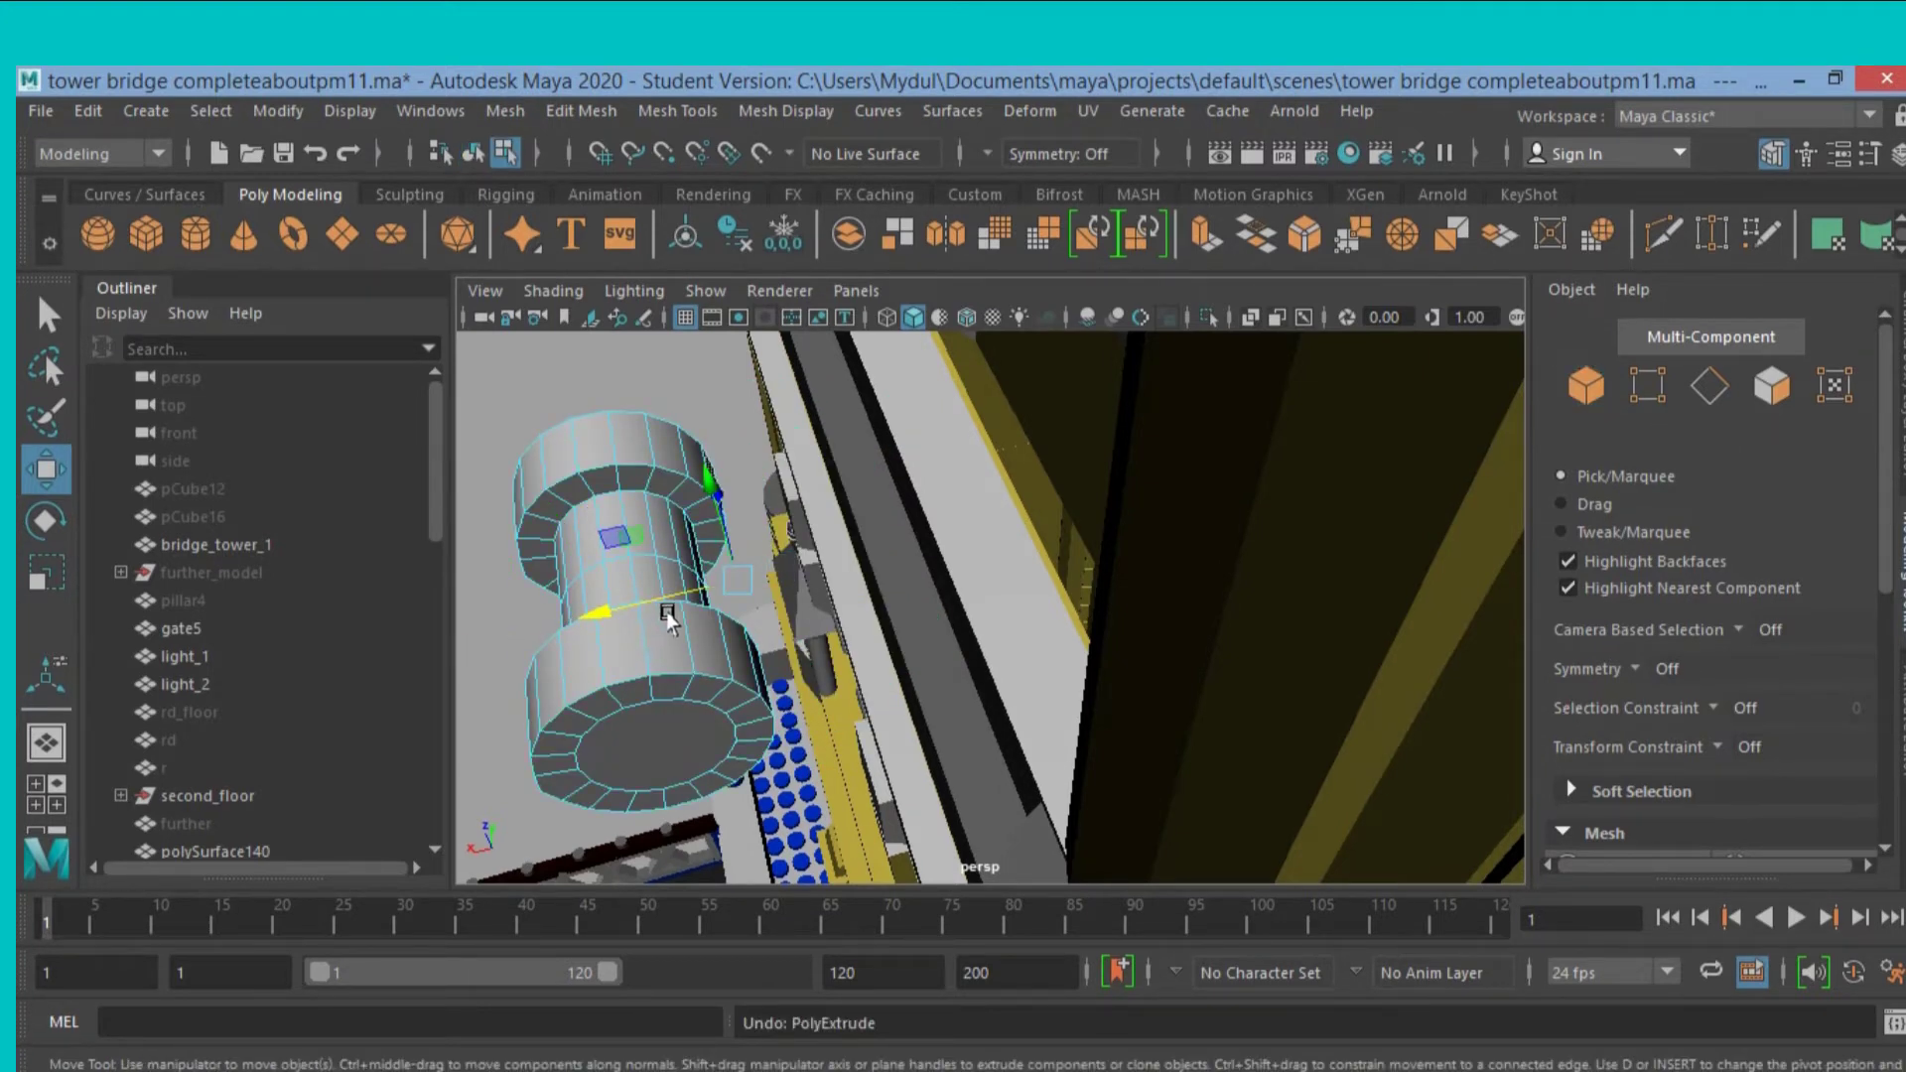
left_click(501, 569)
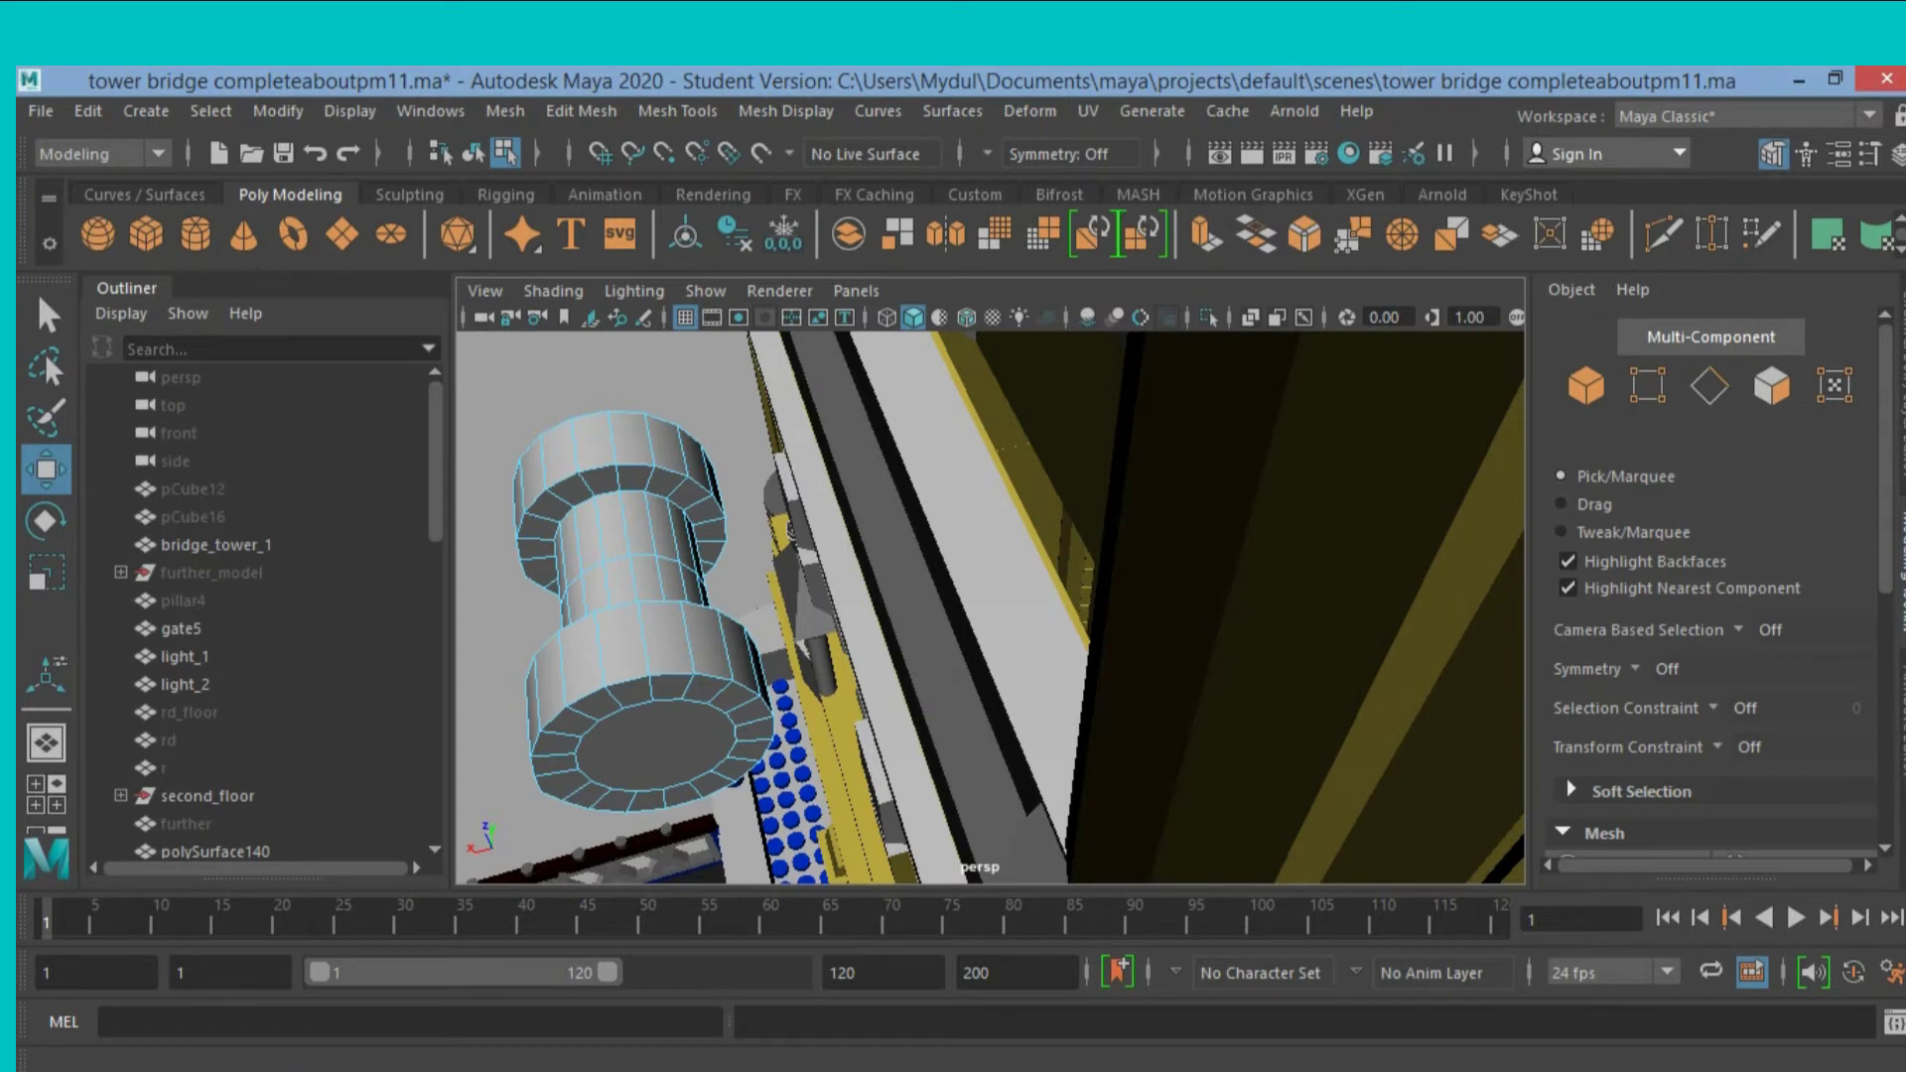
key("ctrl+a")
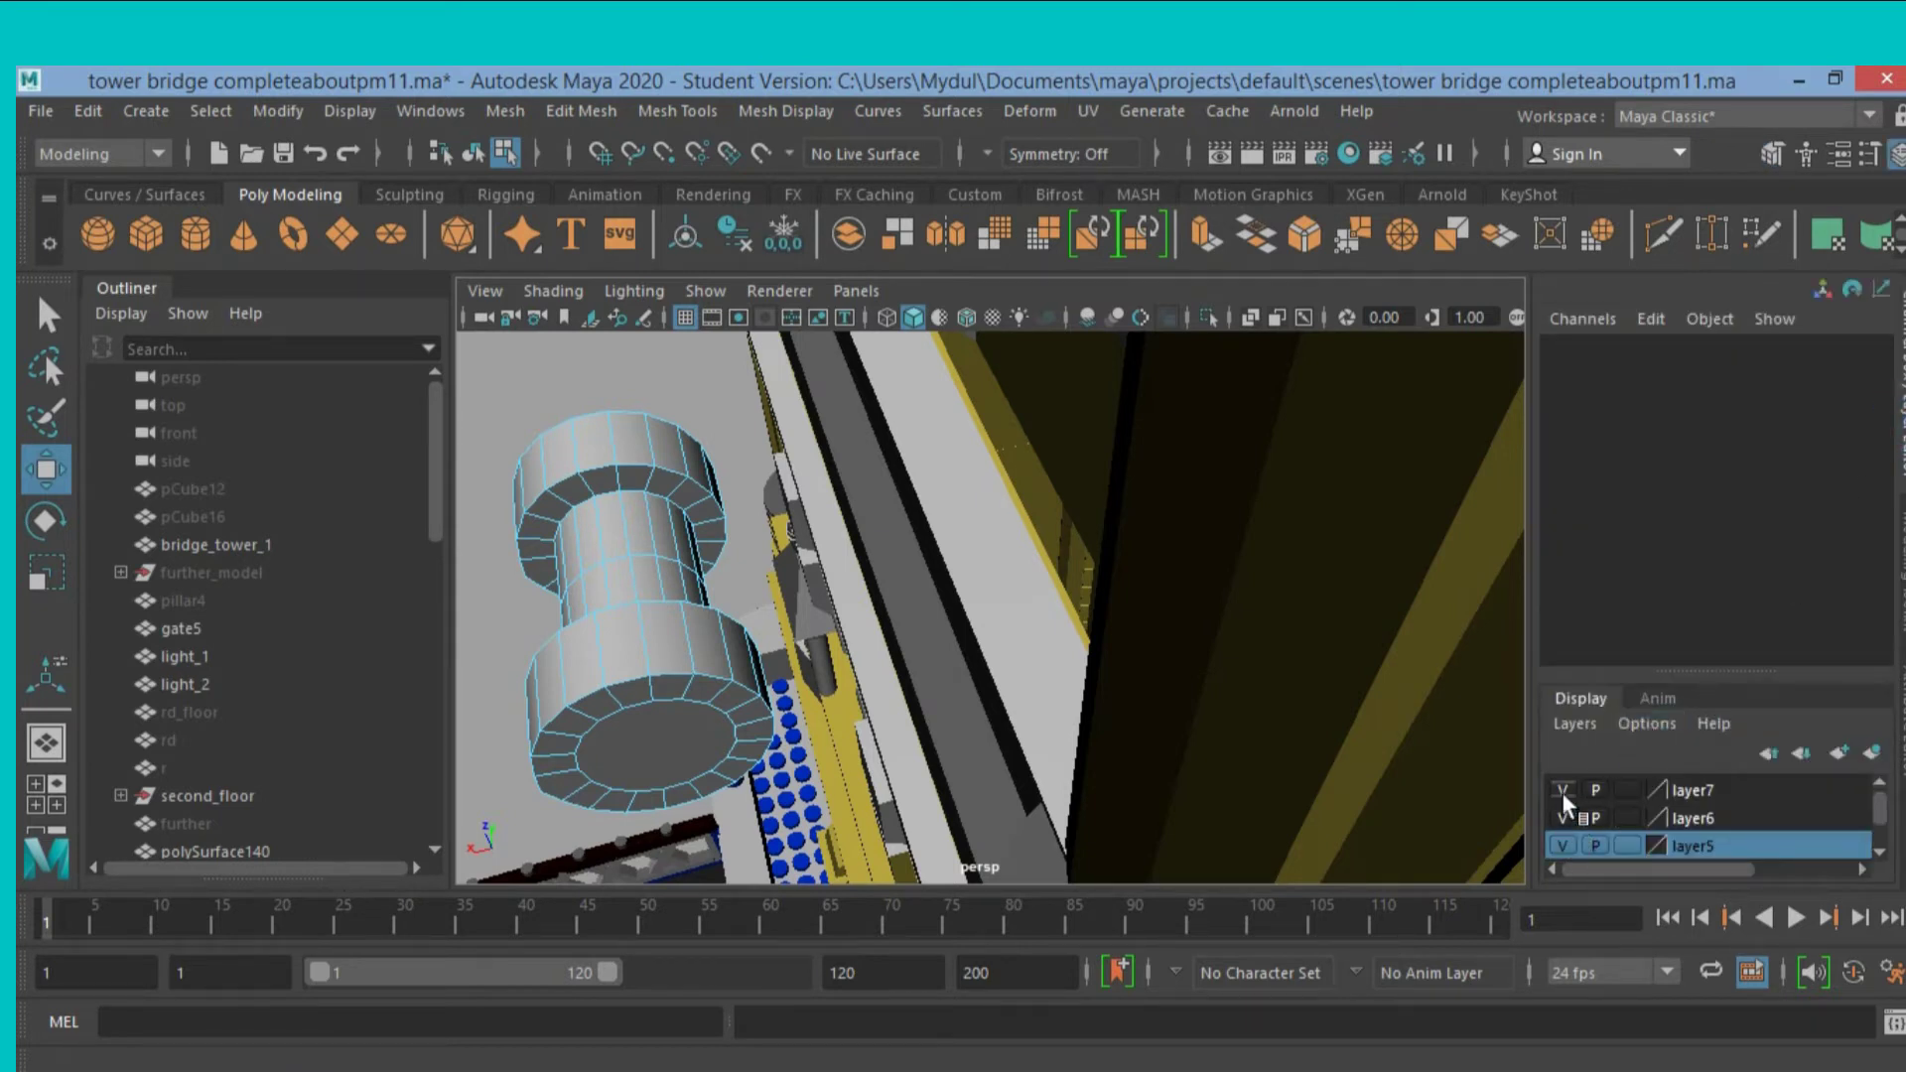
Hide layer7, layer6 and layer5 so the spool stands alone.
left_click(1563, 790)
left_click(1562, 820)
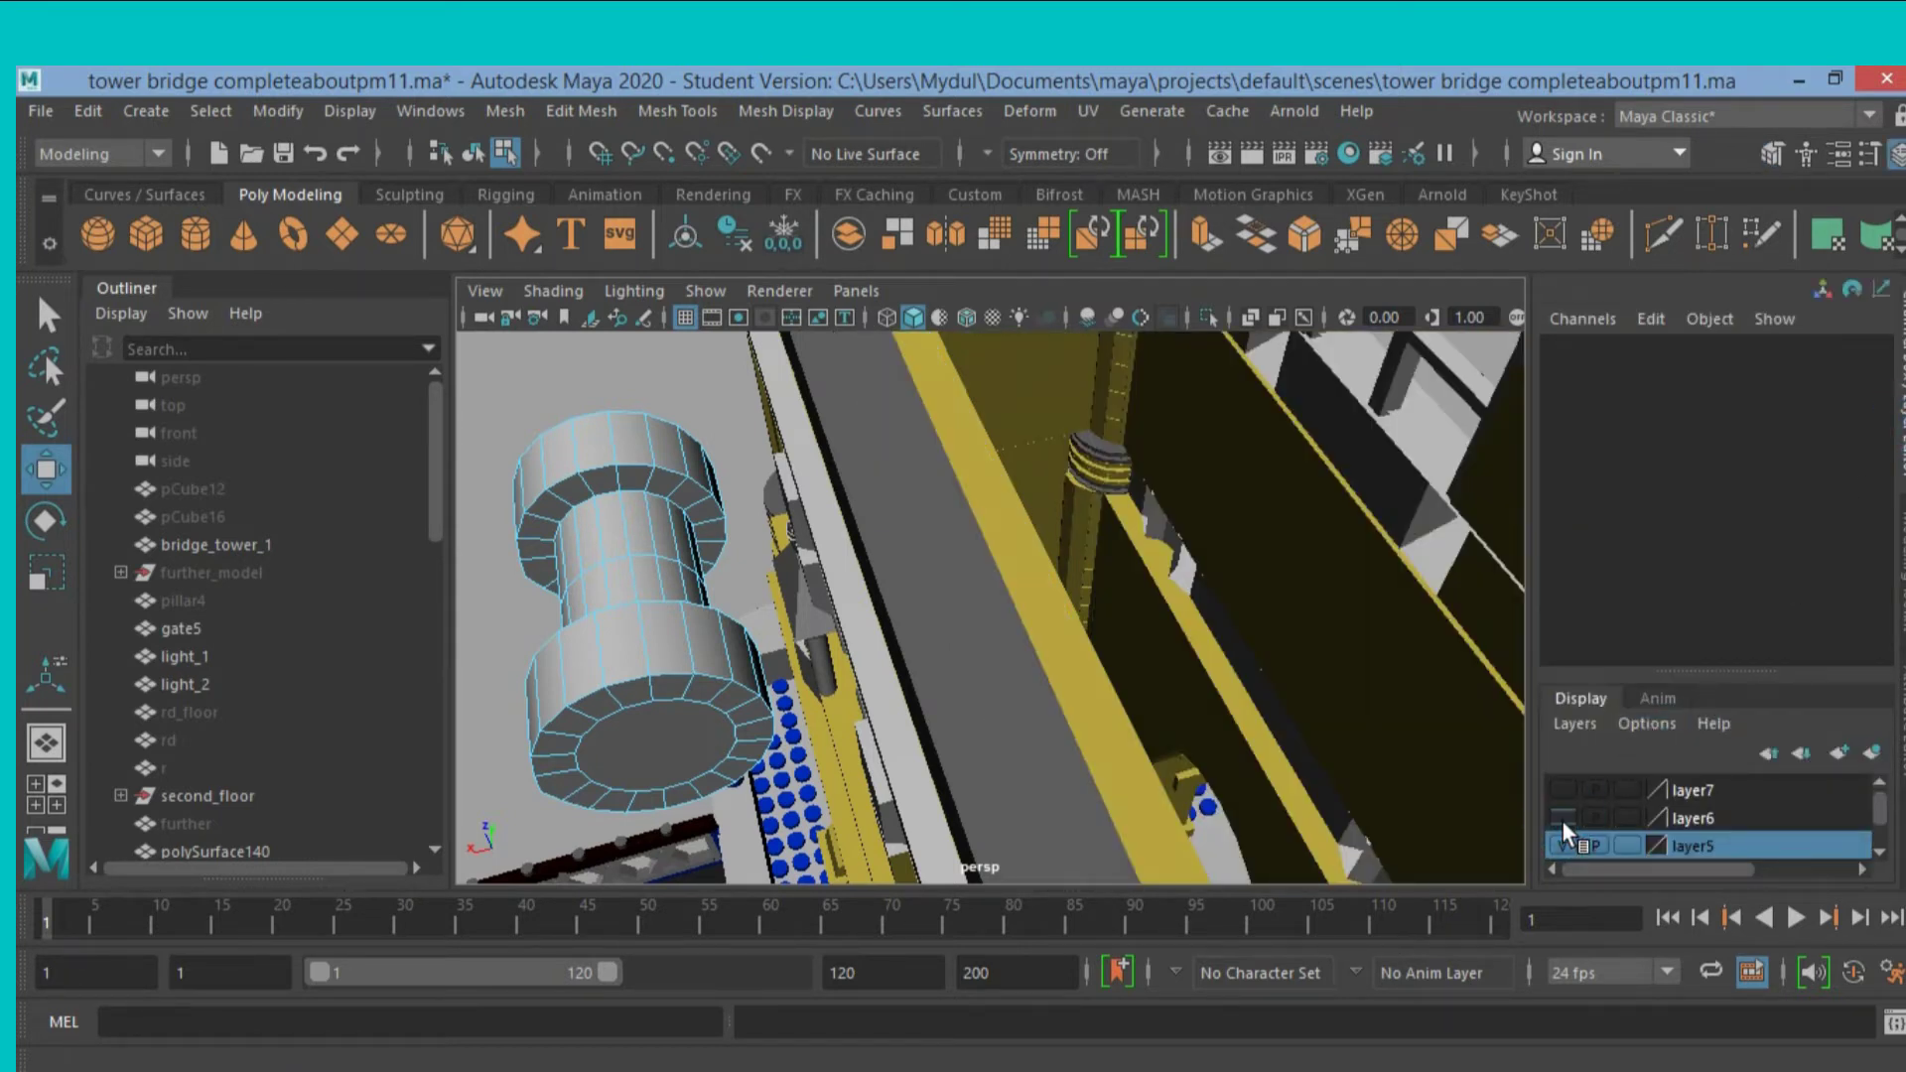
left_click(1562, 846)
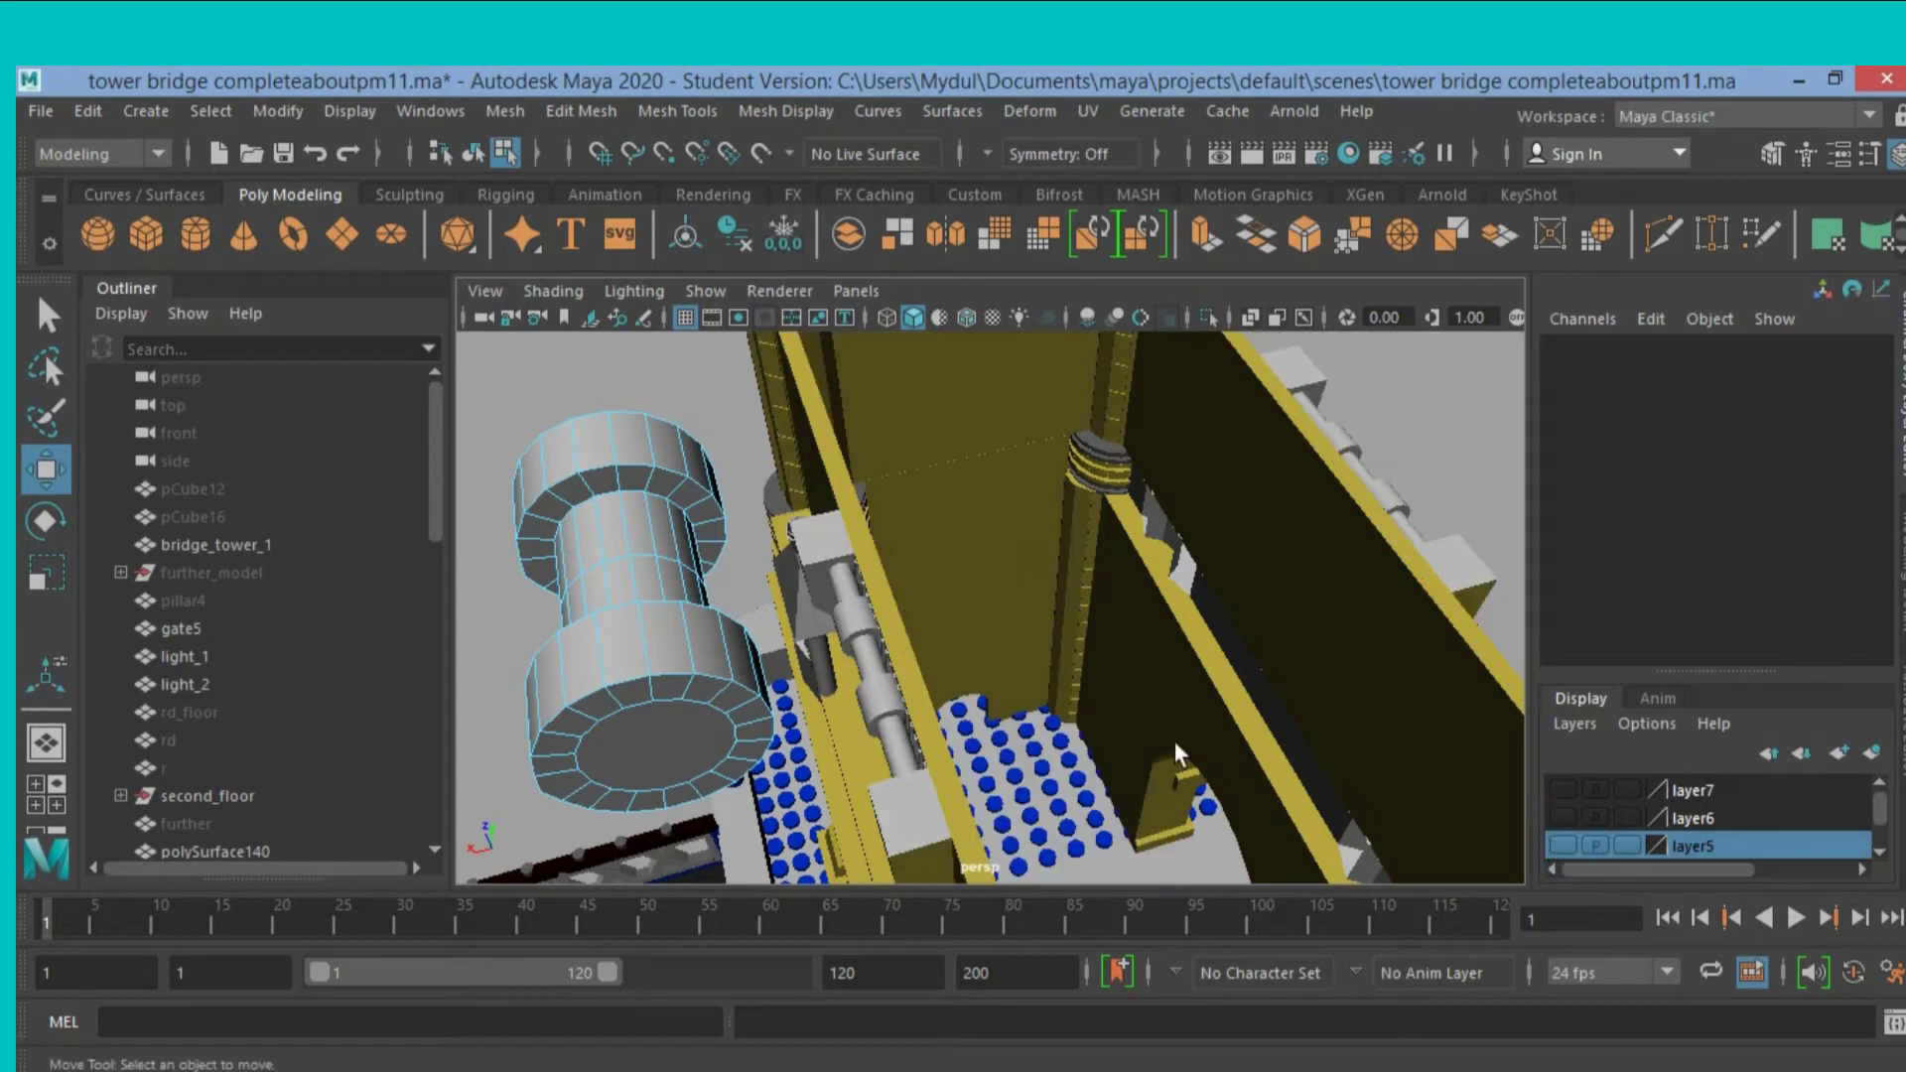
mouse_move(1165, 707)
left_mouse_down("alt")
mouse_move(915, 660)
mouse_move(957, 702)
mouse_move(900, 668)
left_mouse_up("alt")
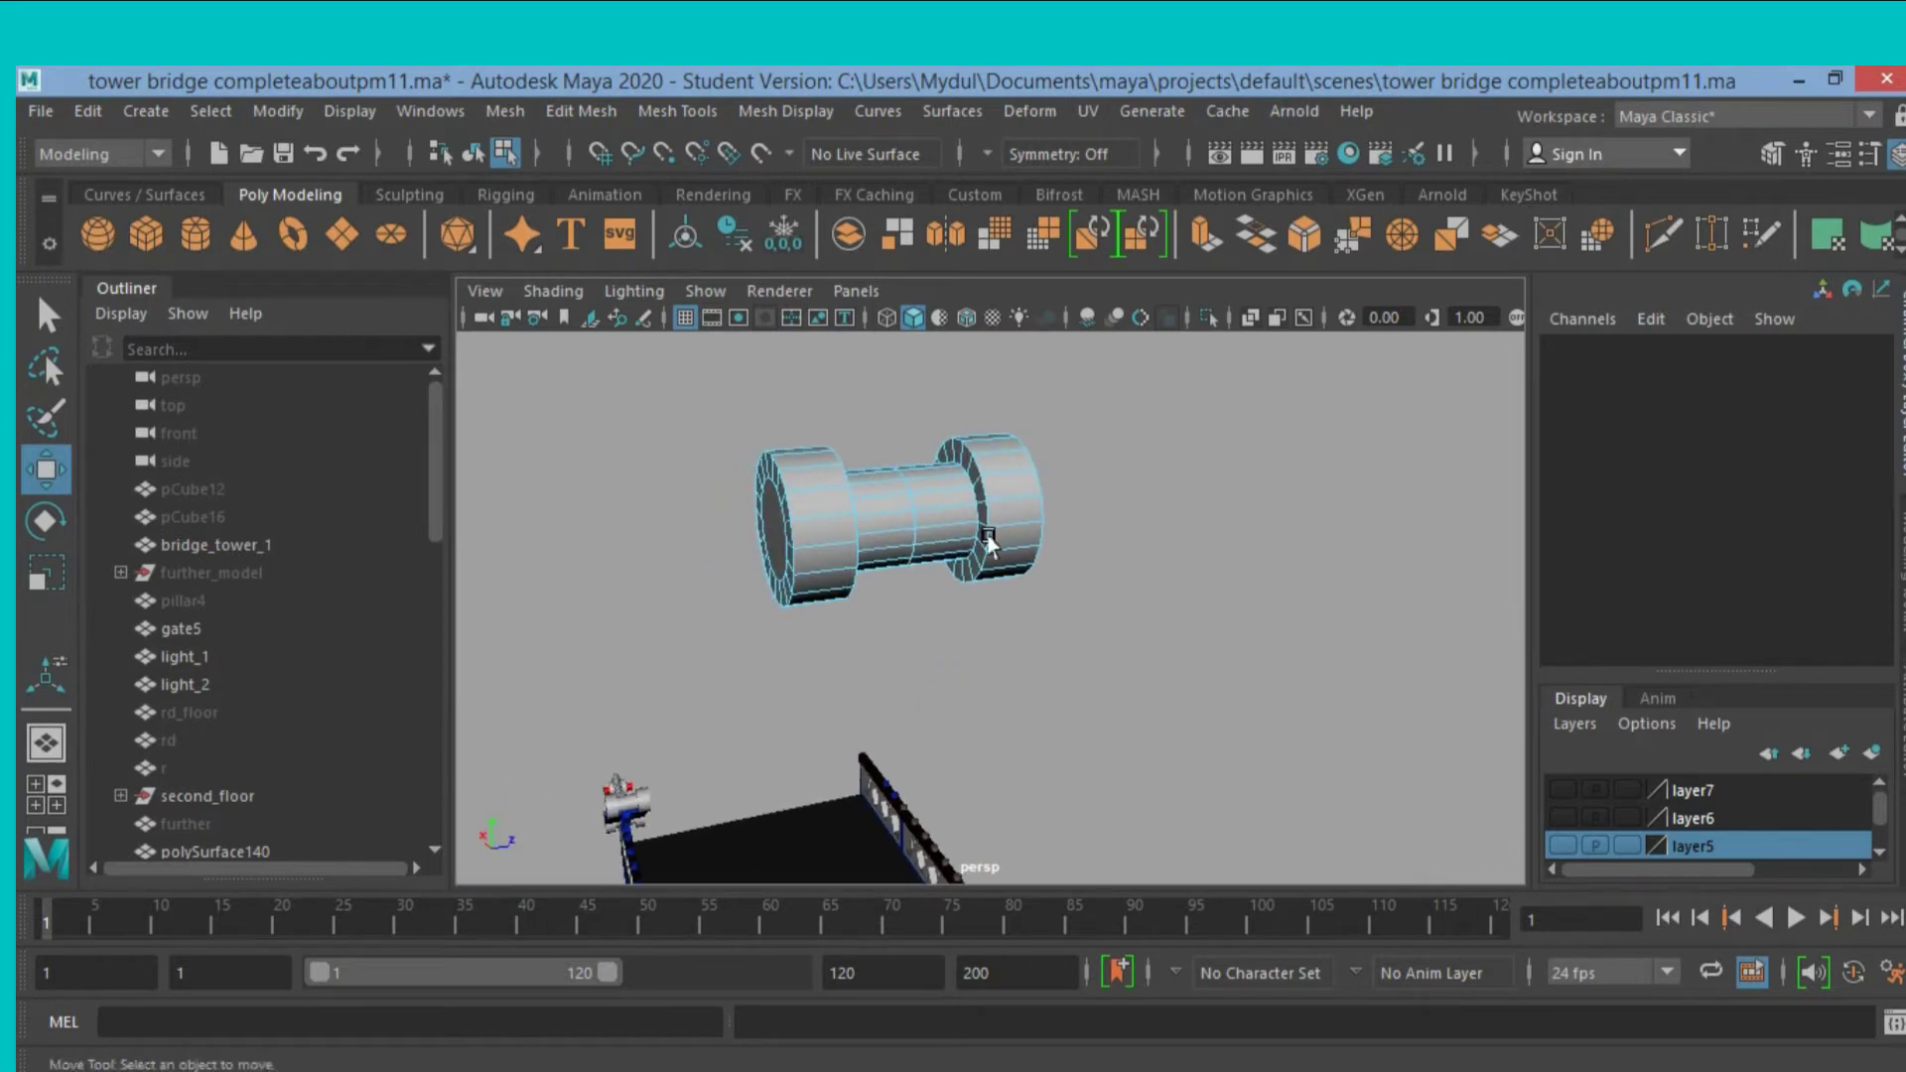
Extrude two side faces of the spool outward 1.224 in Local Translate Z into rectangular tabs.
left_click(1772, 154)
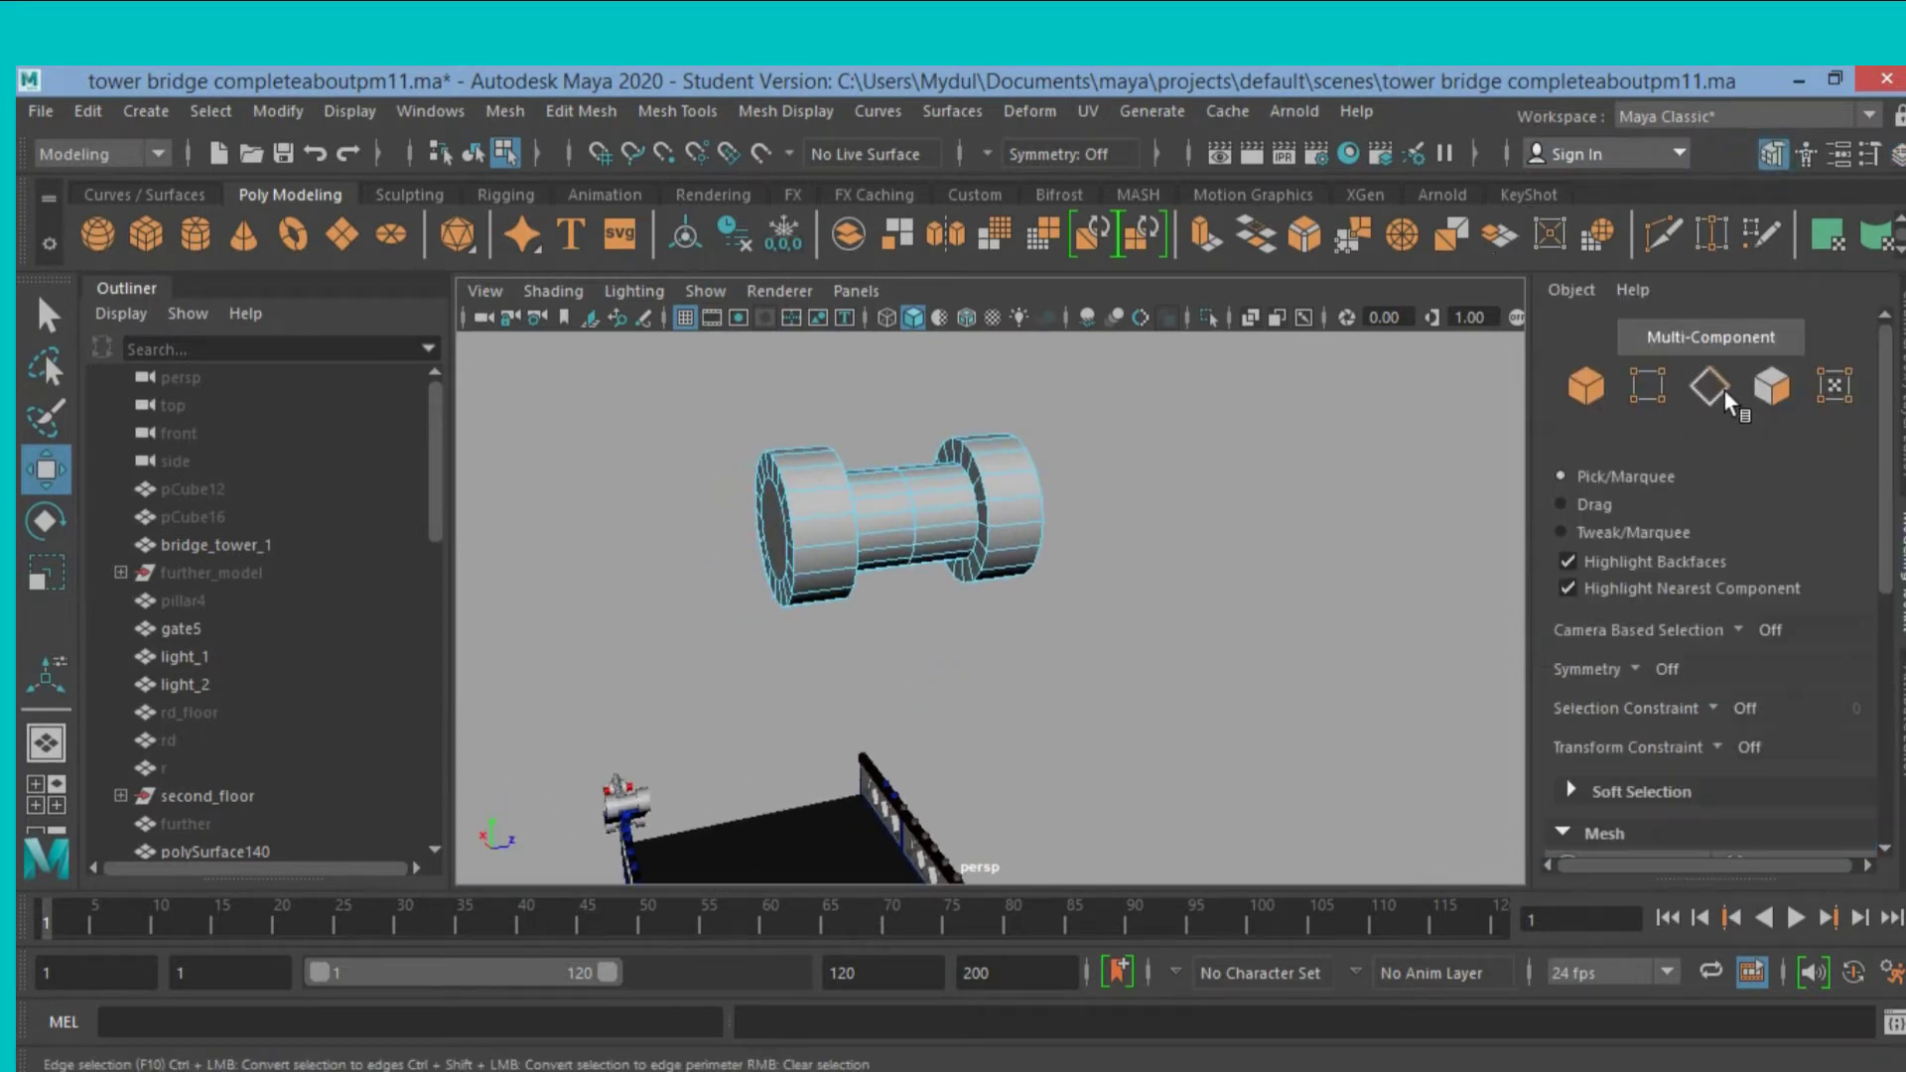
left_click(1767, 394)
left_click(1013, 529)
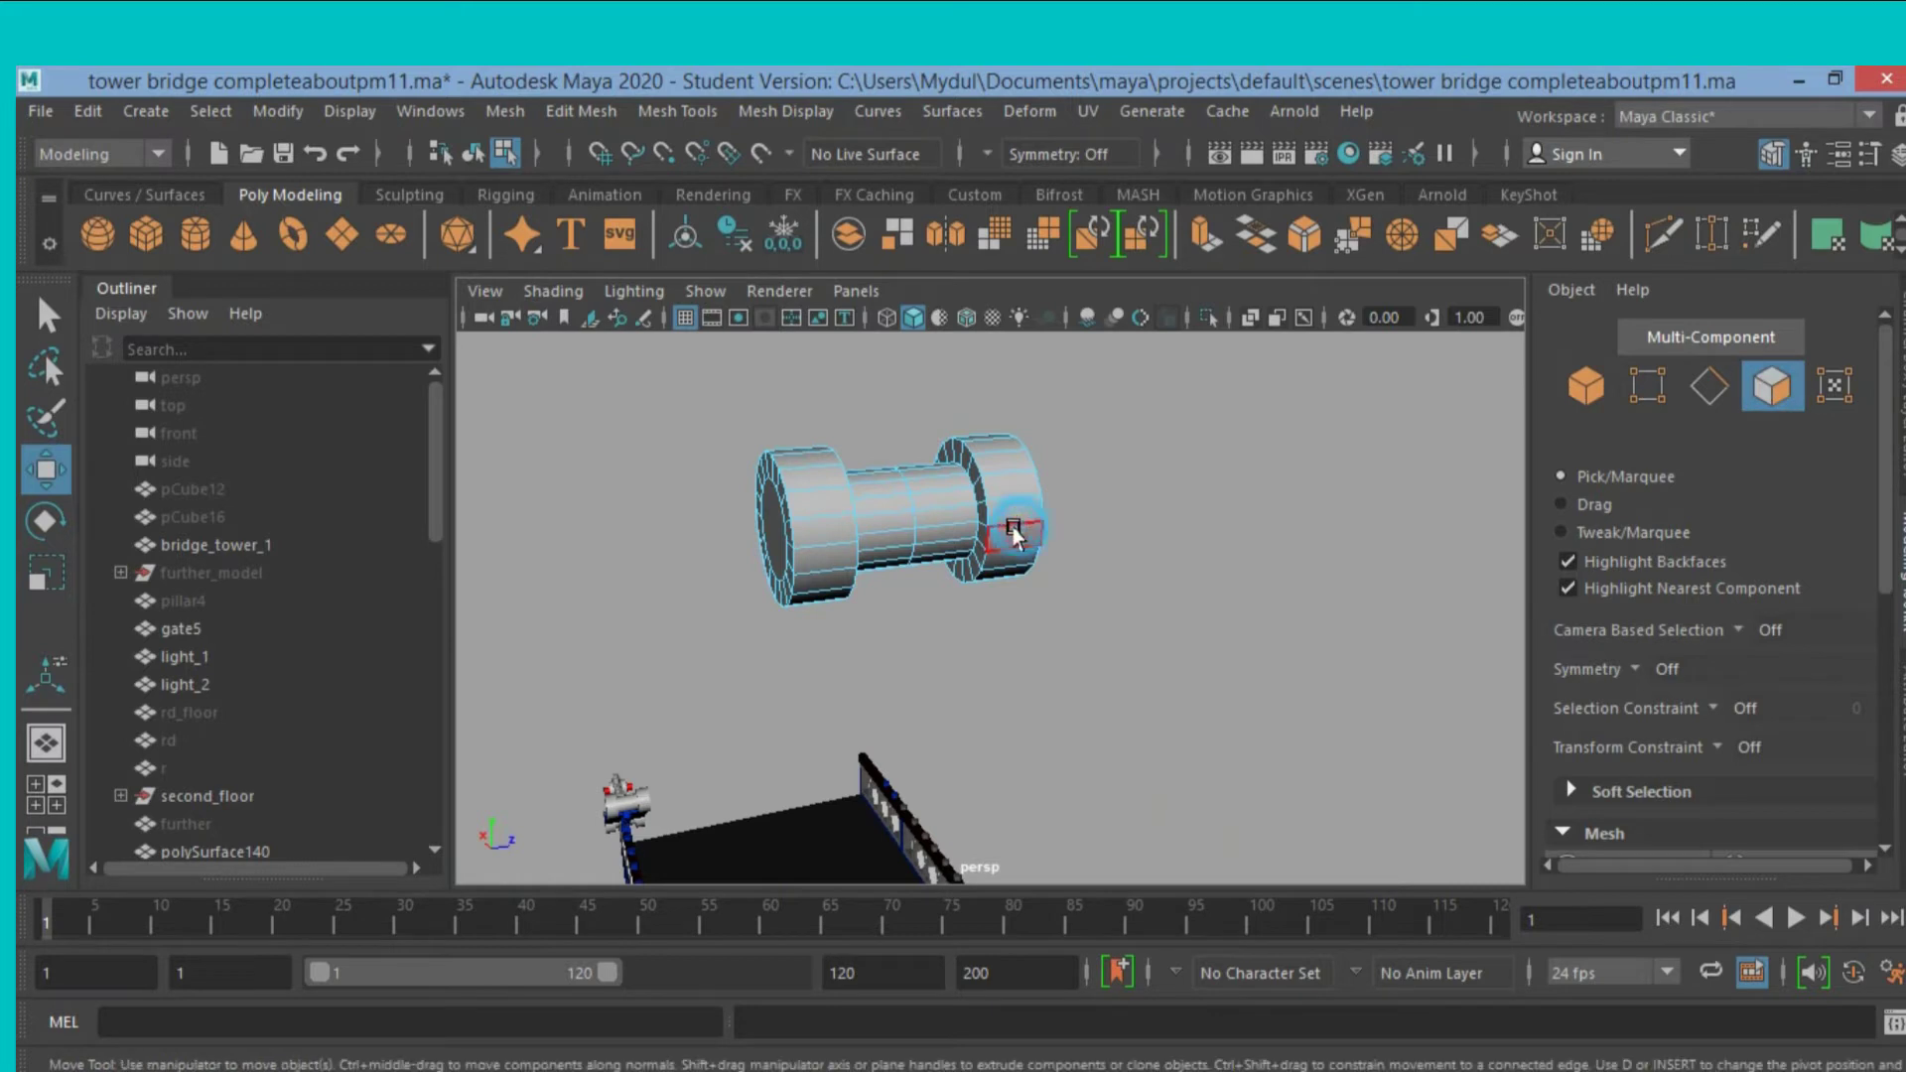
left_click(826, 568, "shift")
left_click(1212, 248)
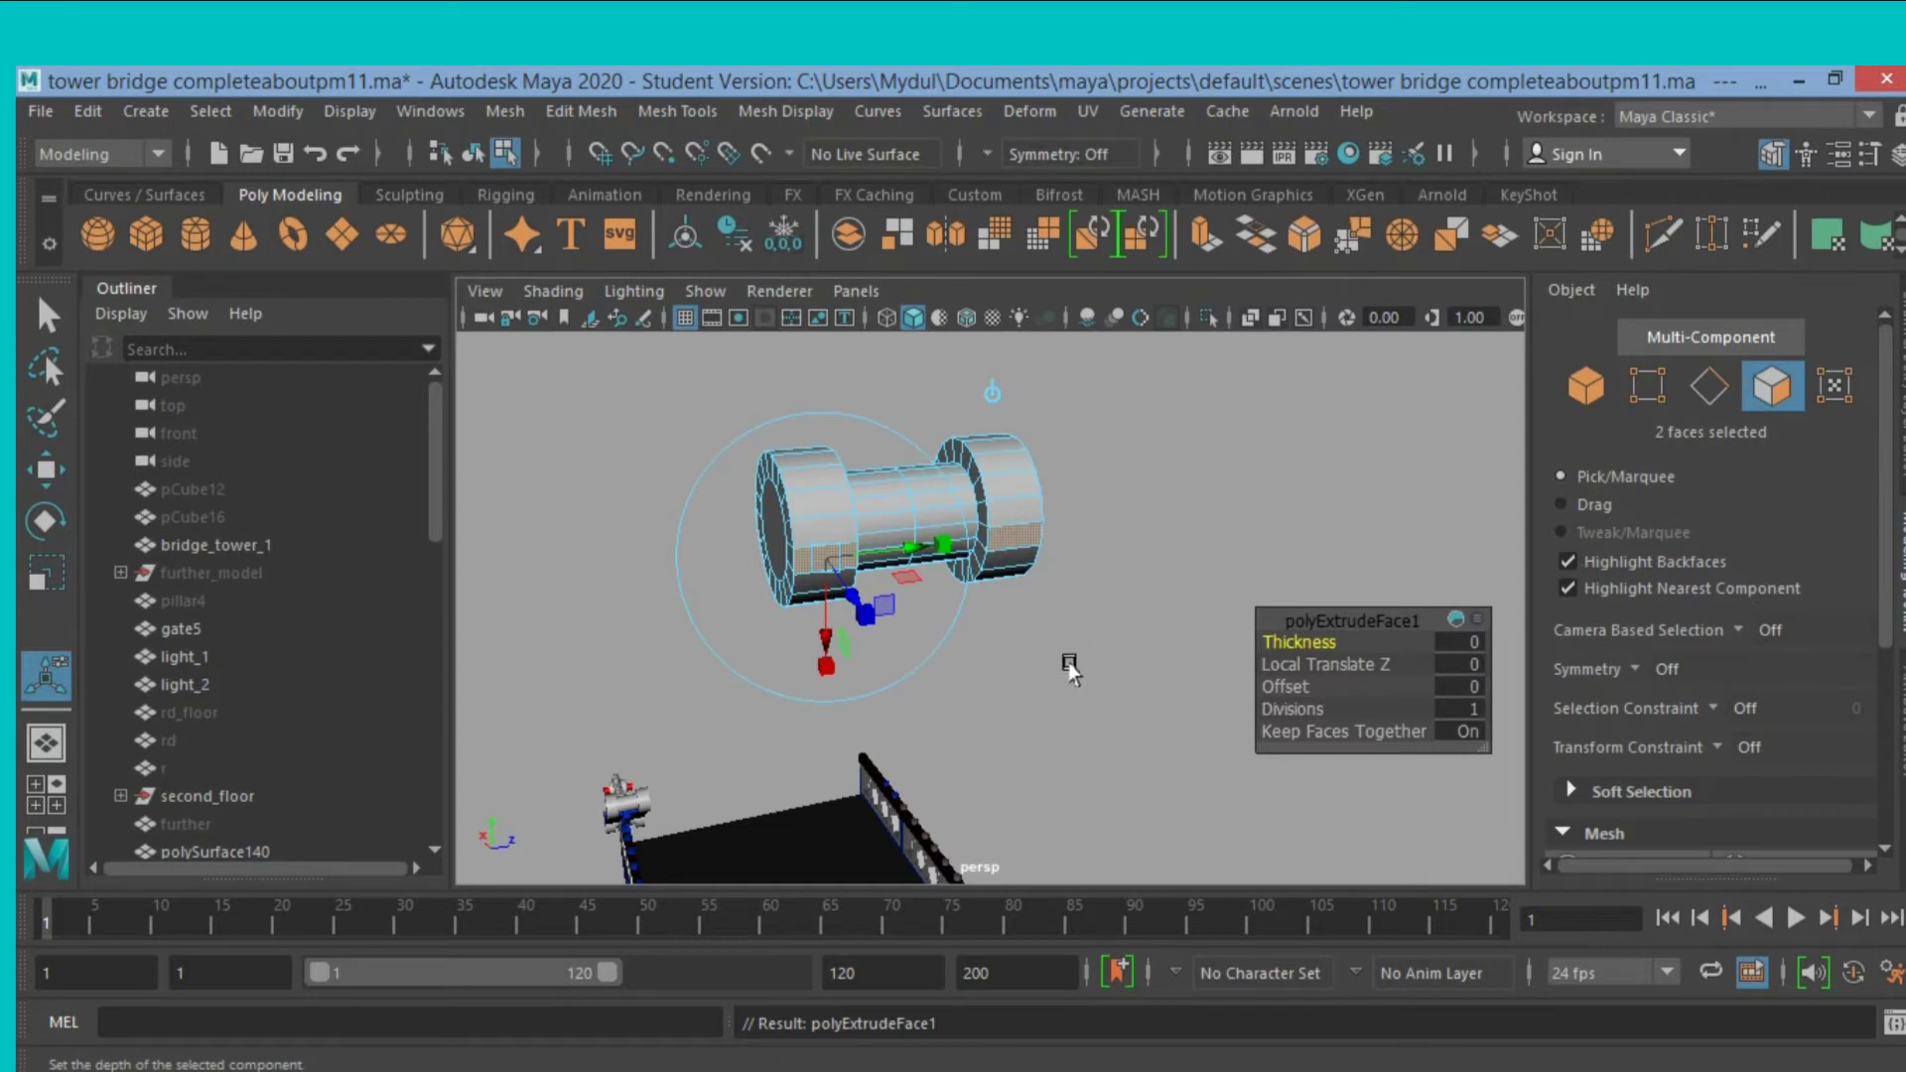
mouse_move(1069, 667)
left_mouse_down("alt")
mouse_move(1204, 668)
mouse_move(1093, 663)
left_mouse_up("alt")
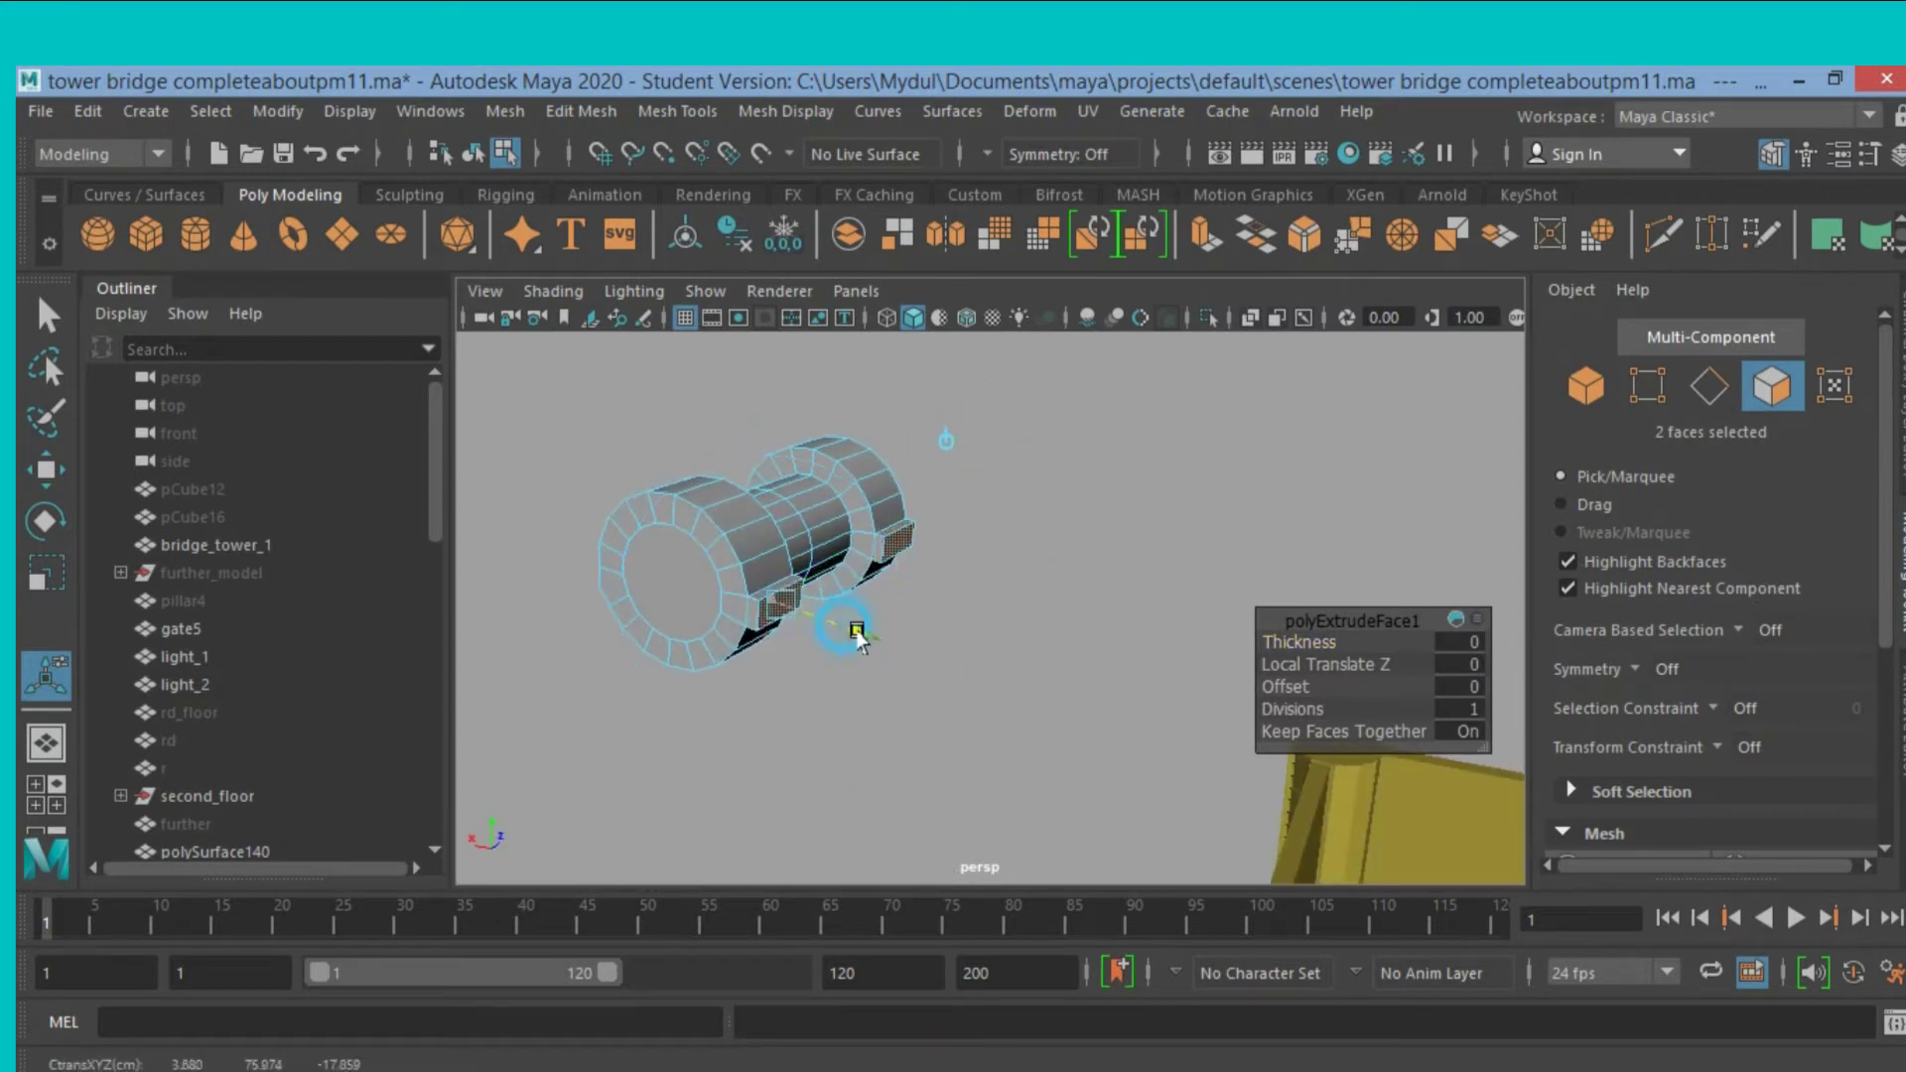
left_click_drag(858, 636, 910, 647)
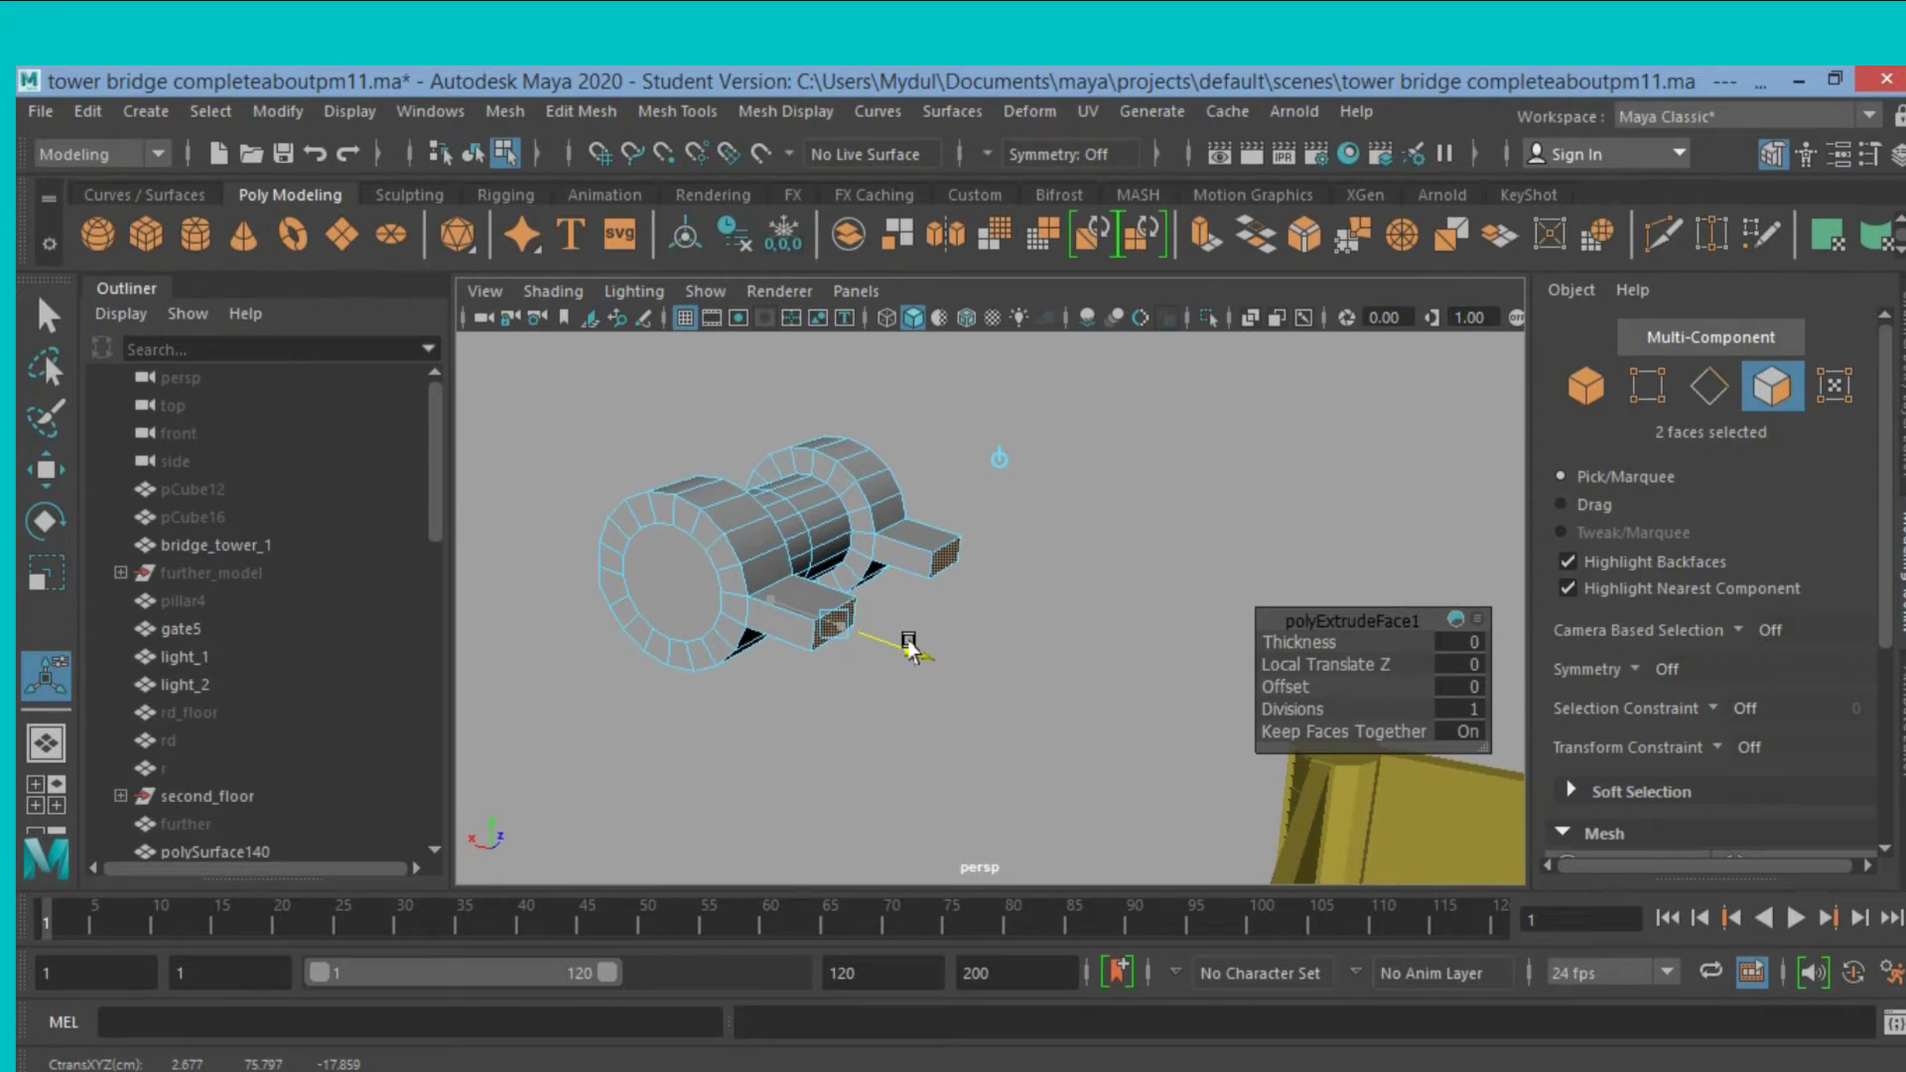
left_click_drag(909, 645, 911, 647)
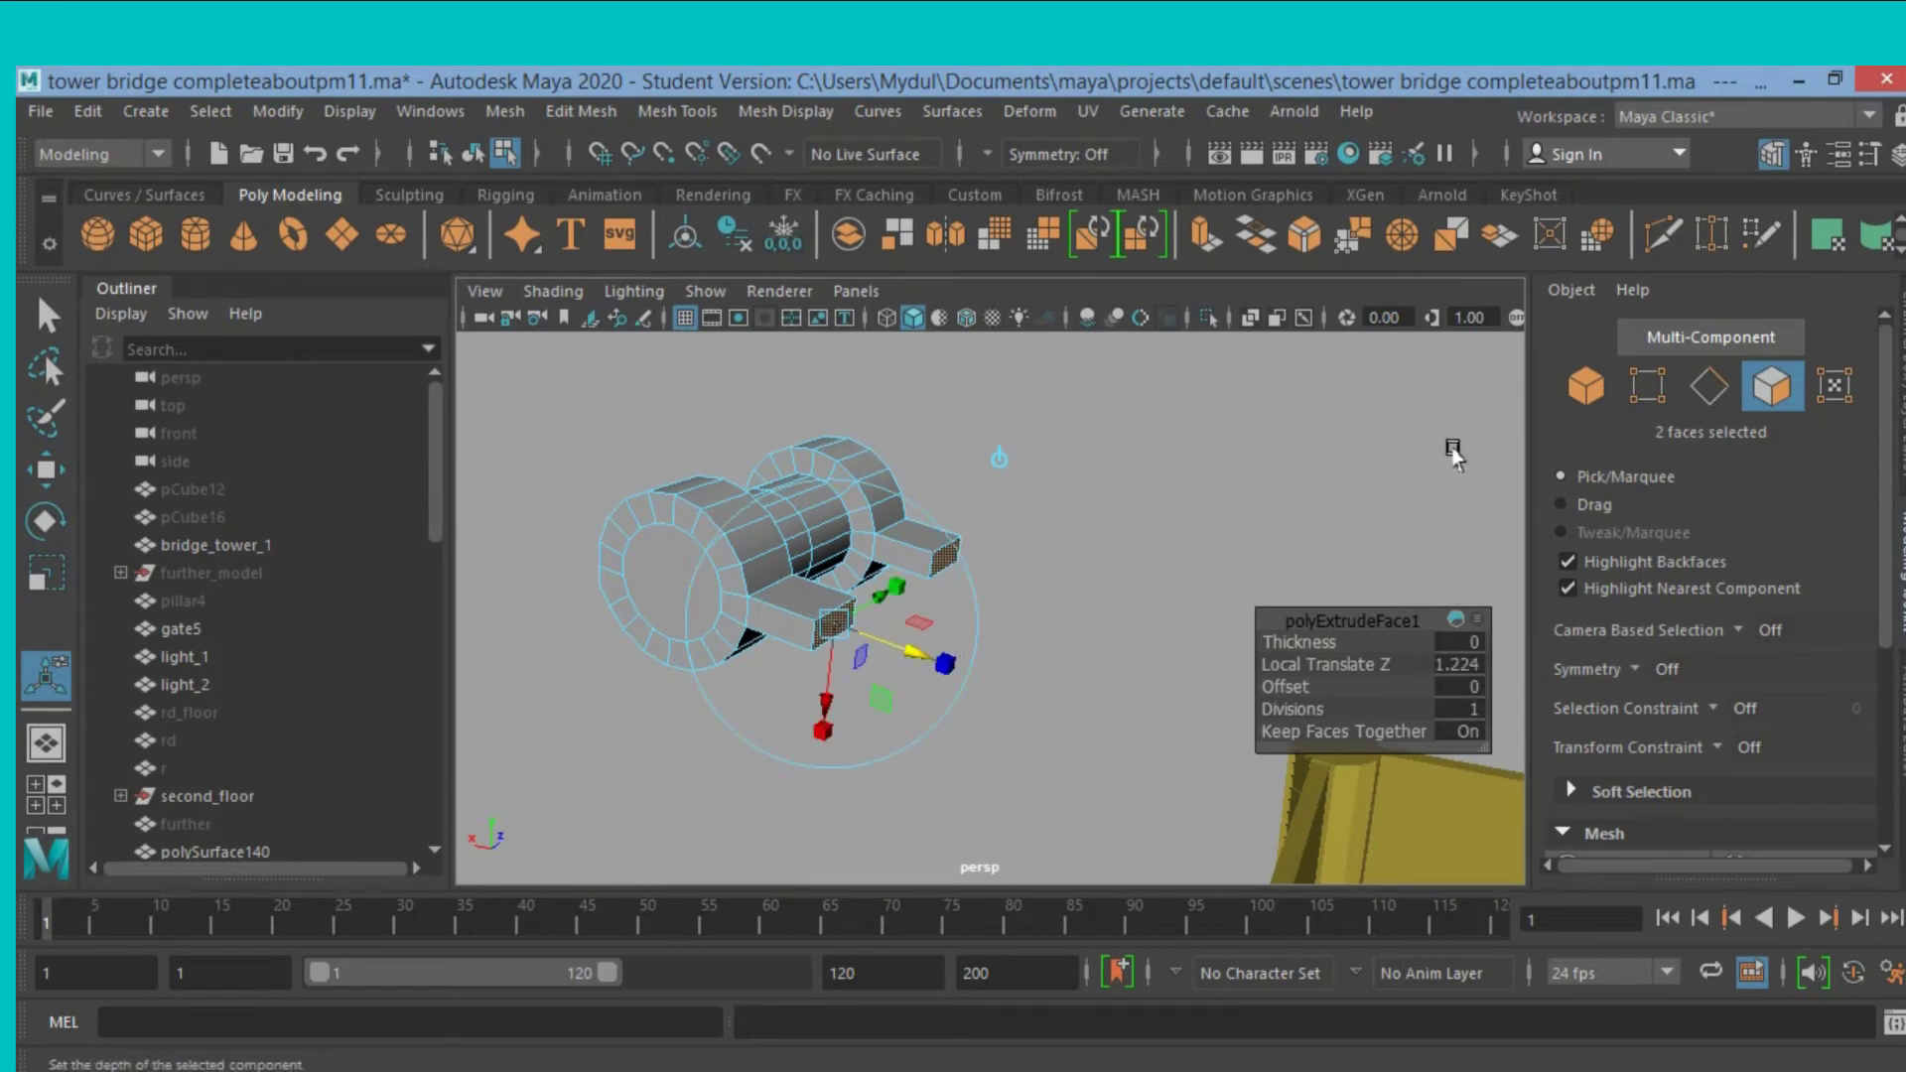
left_click(1585, 385)
scroll(1103, 533, "down", 3)
scroll(1104, 533, "down", 2)
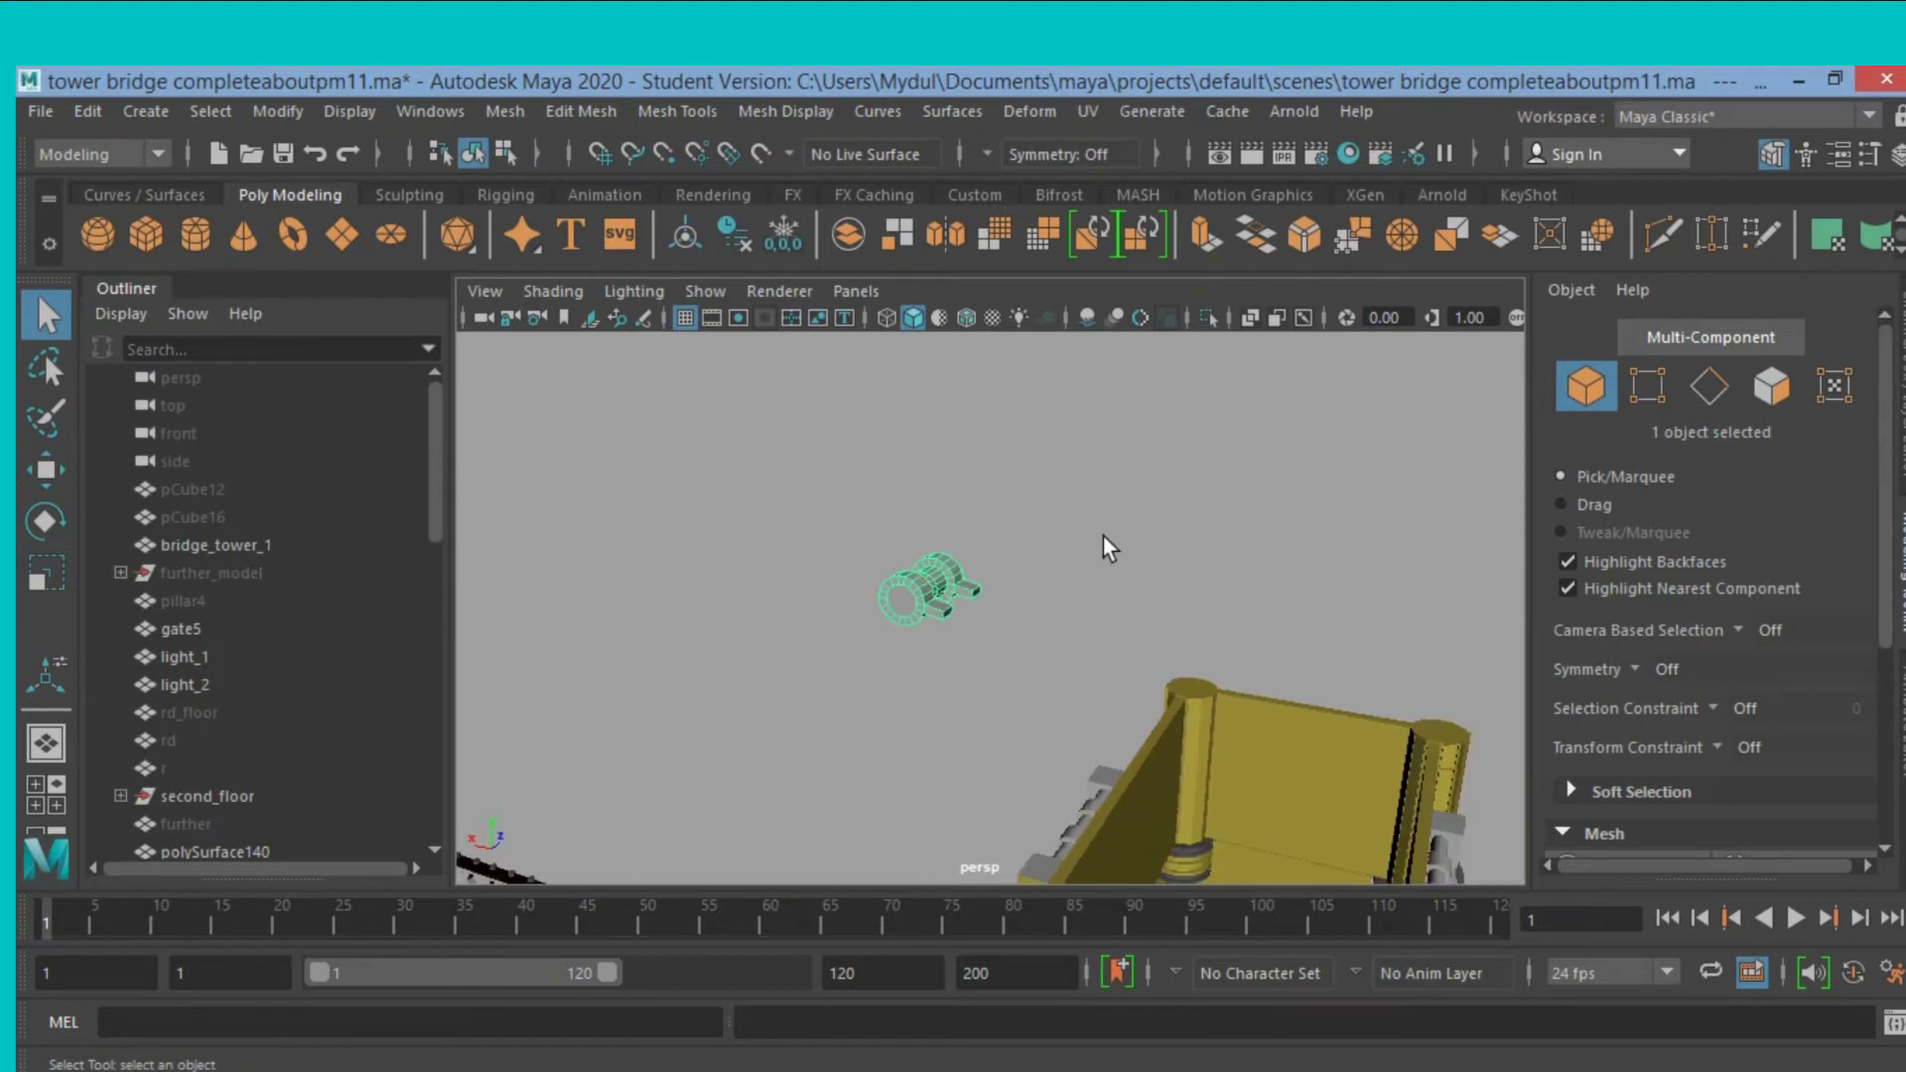
left_click_drag(1103, 534, 1249, 597, "alt")
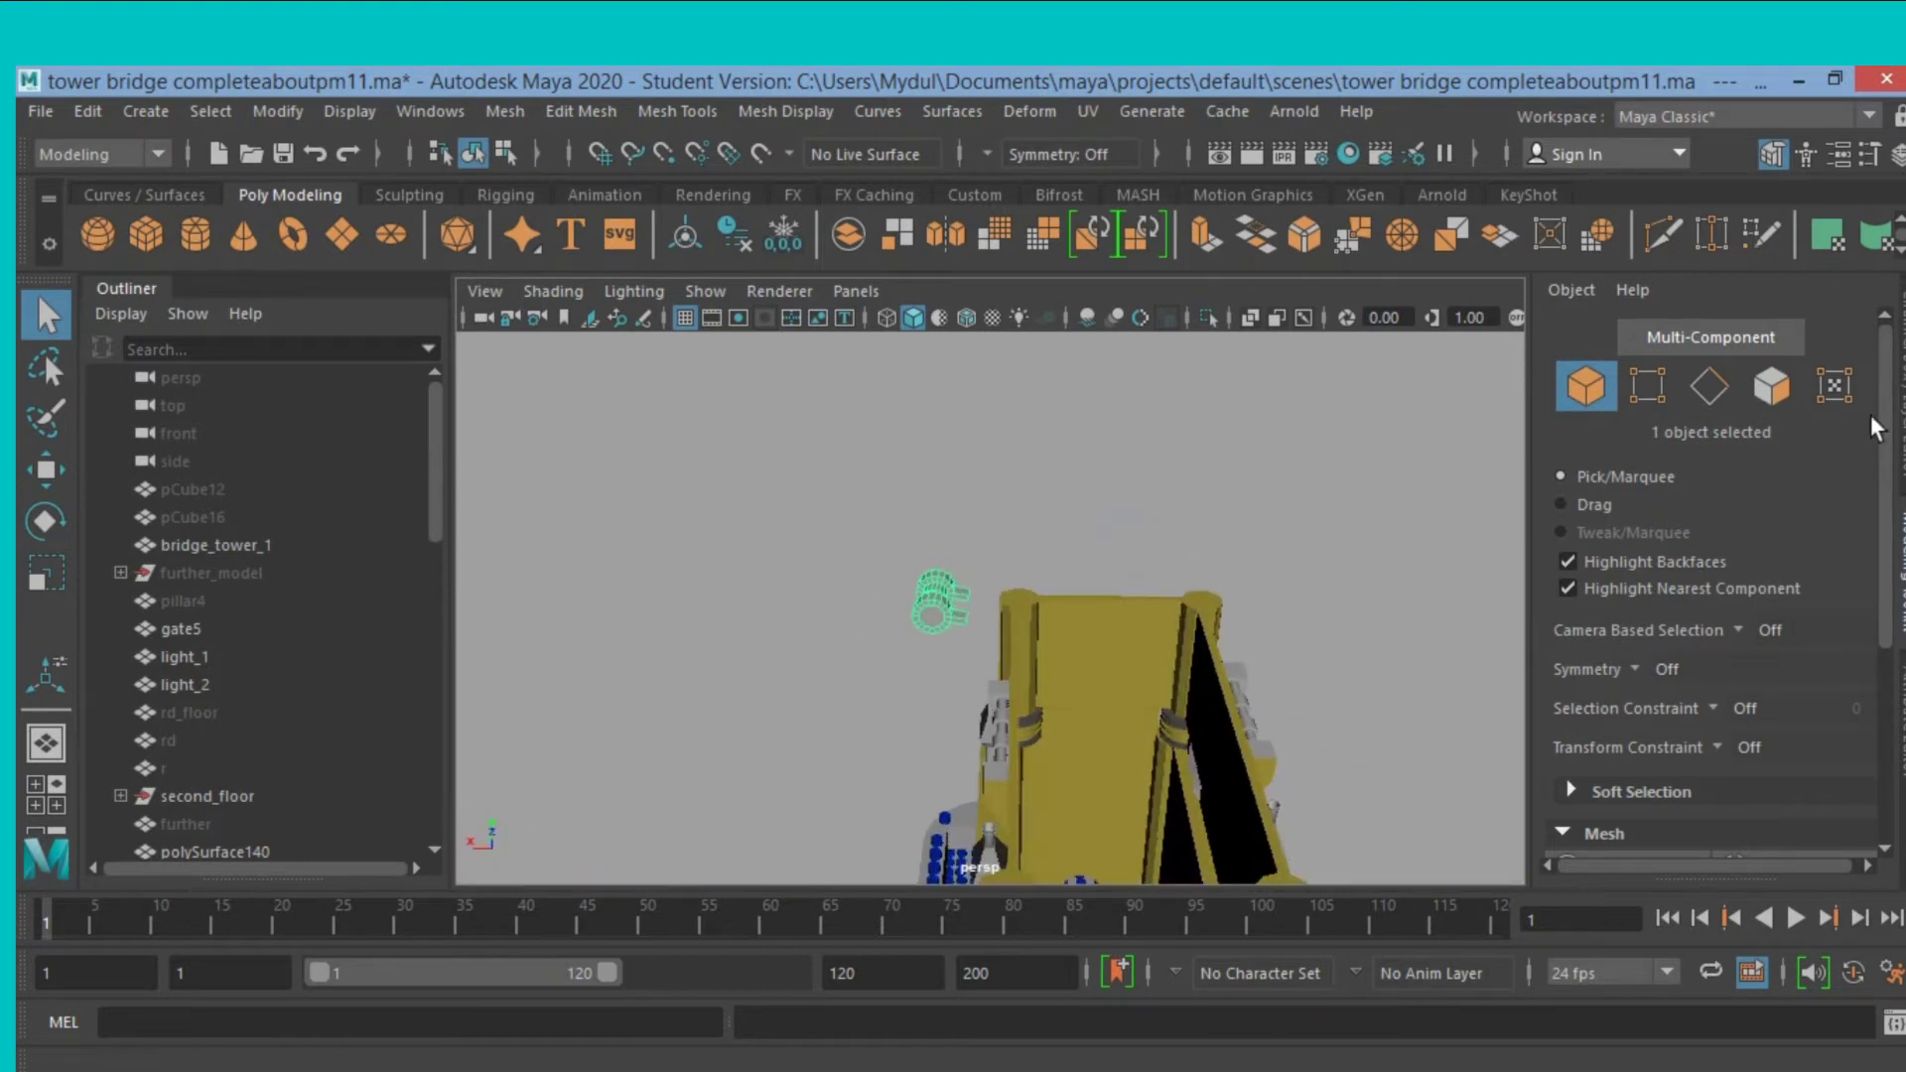
Make layer7, layer6 and layer5 visible again.
left_click(1896, 153)
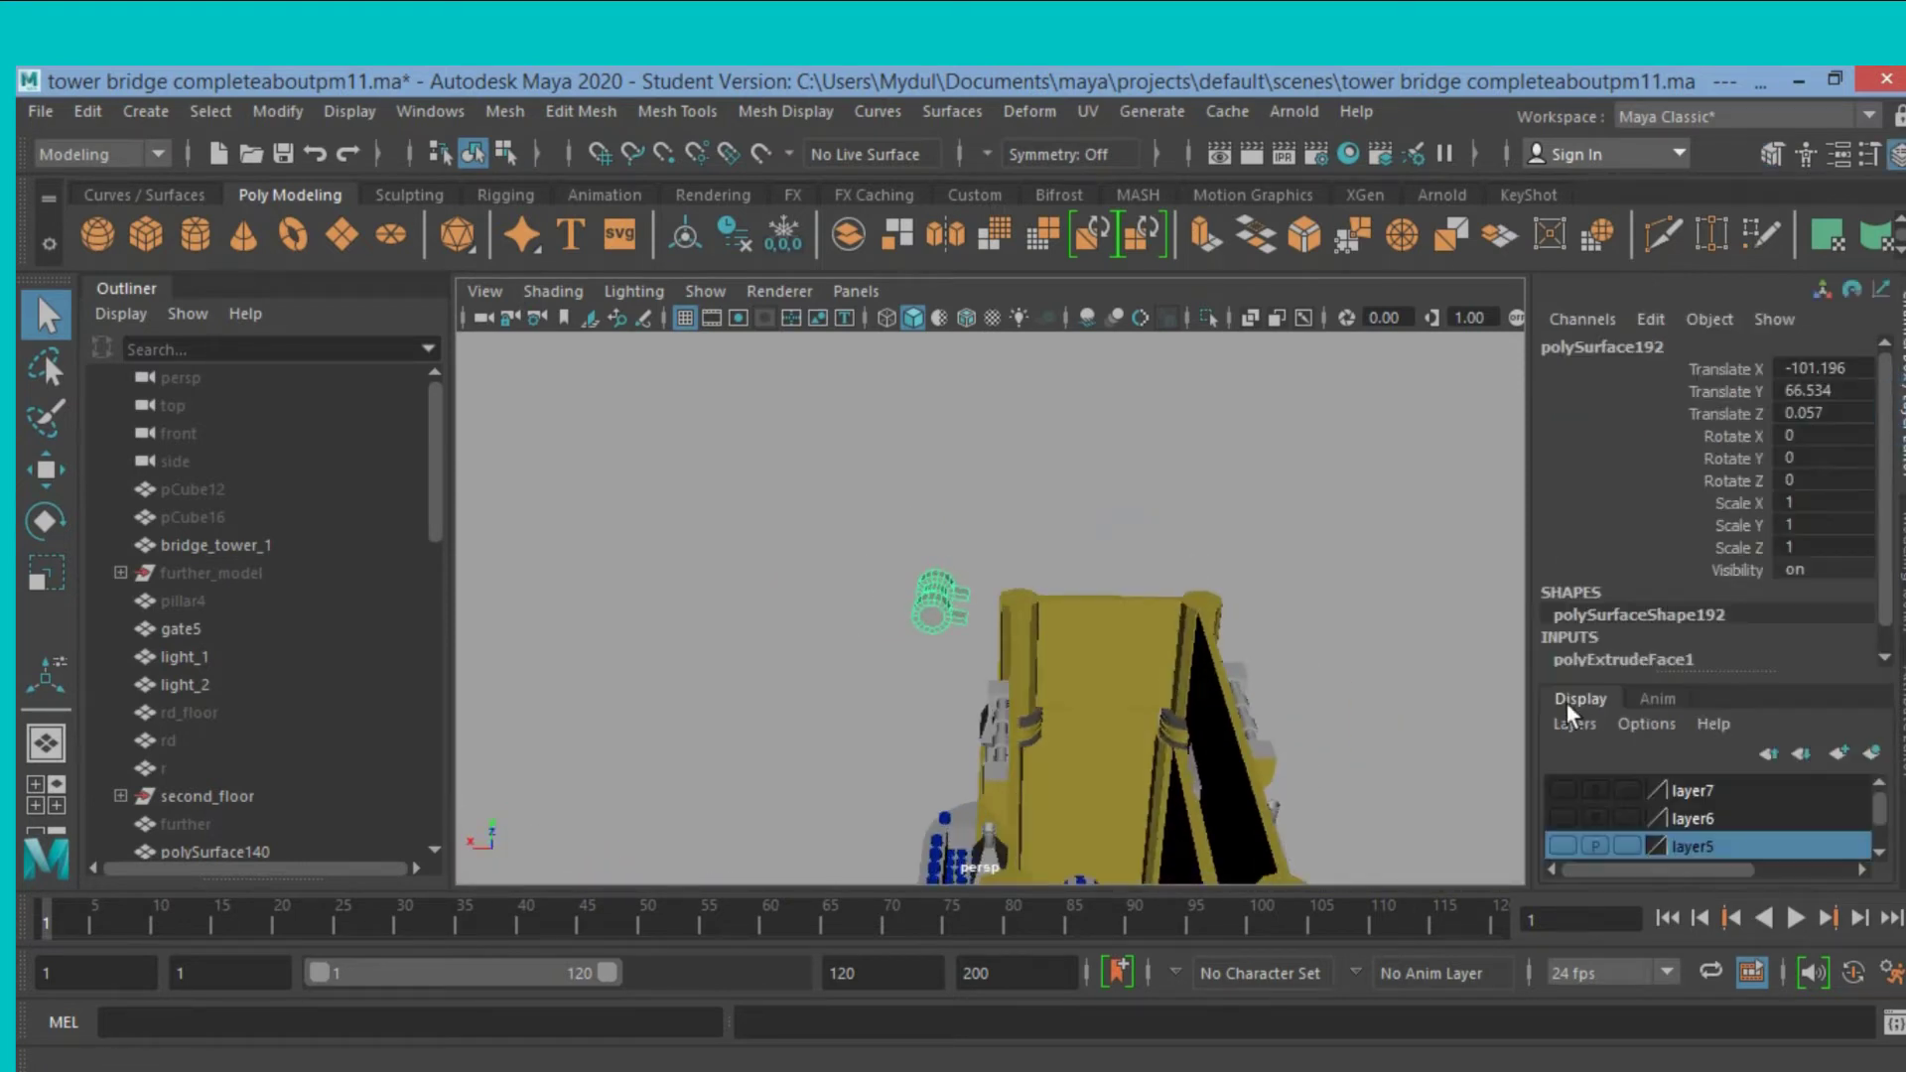
left_click(1563, 790)
left_click(1561, 816)
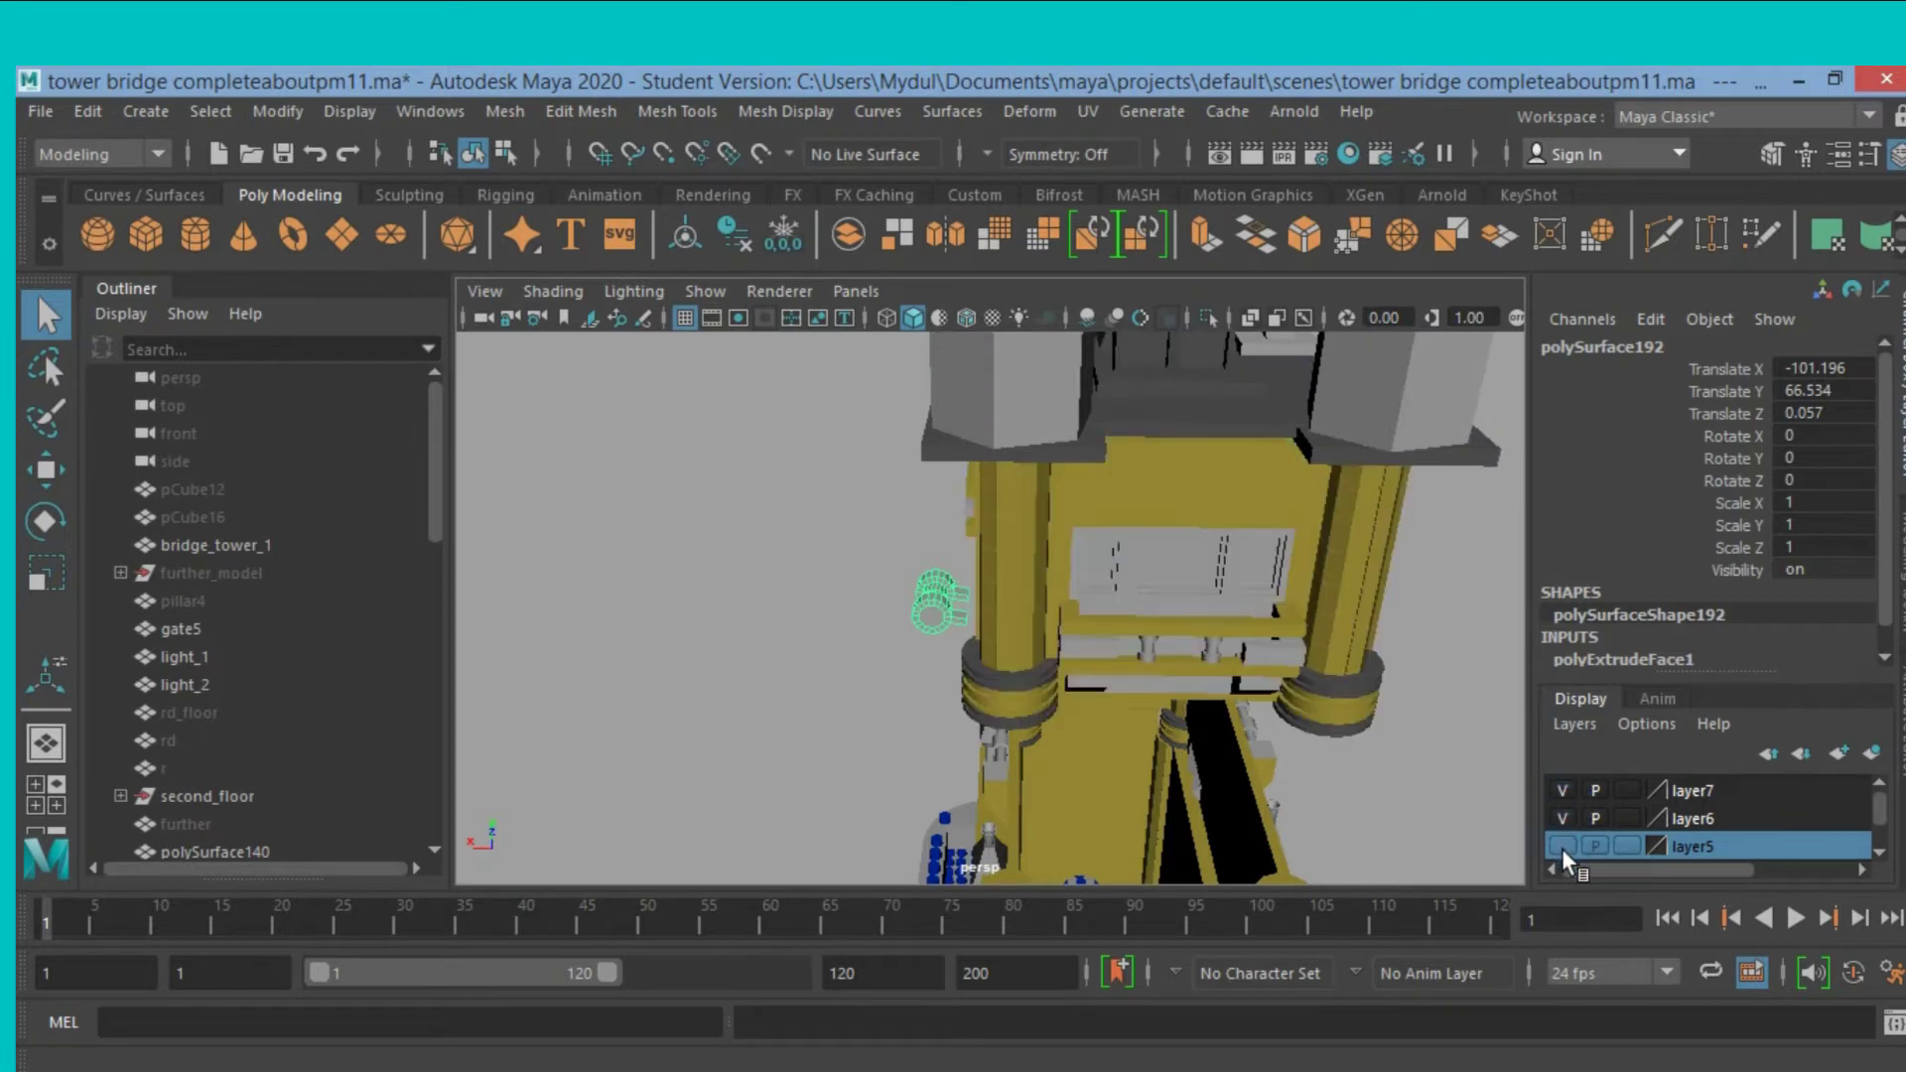
left_click(1563, 845)
mouse_move(1322, 813)
left_mouse_down("alt")
mouse_move(1230, 800)
mouse_move(1338, 800)
left_mouse_up("alt")
Frame the tabbed spool and move it along X to Translate X -103.176 on the deck beam.
key("f")
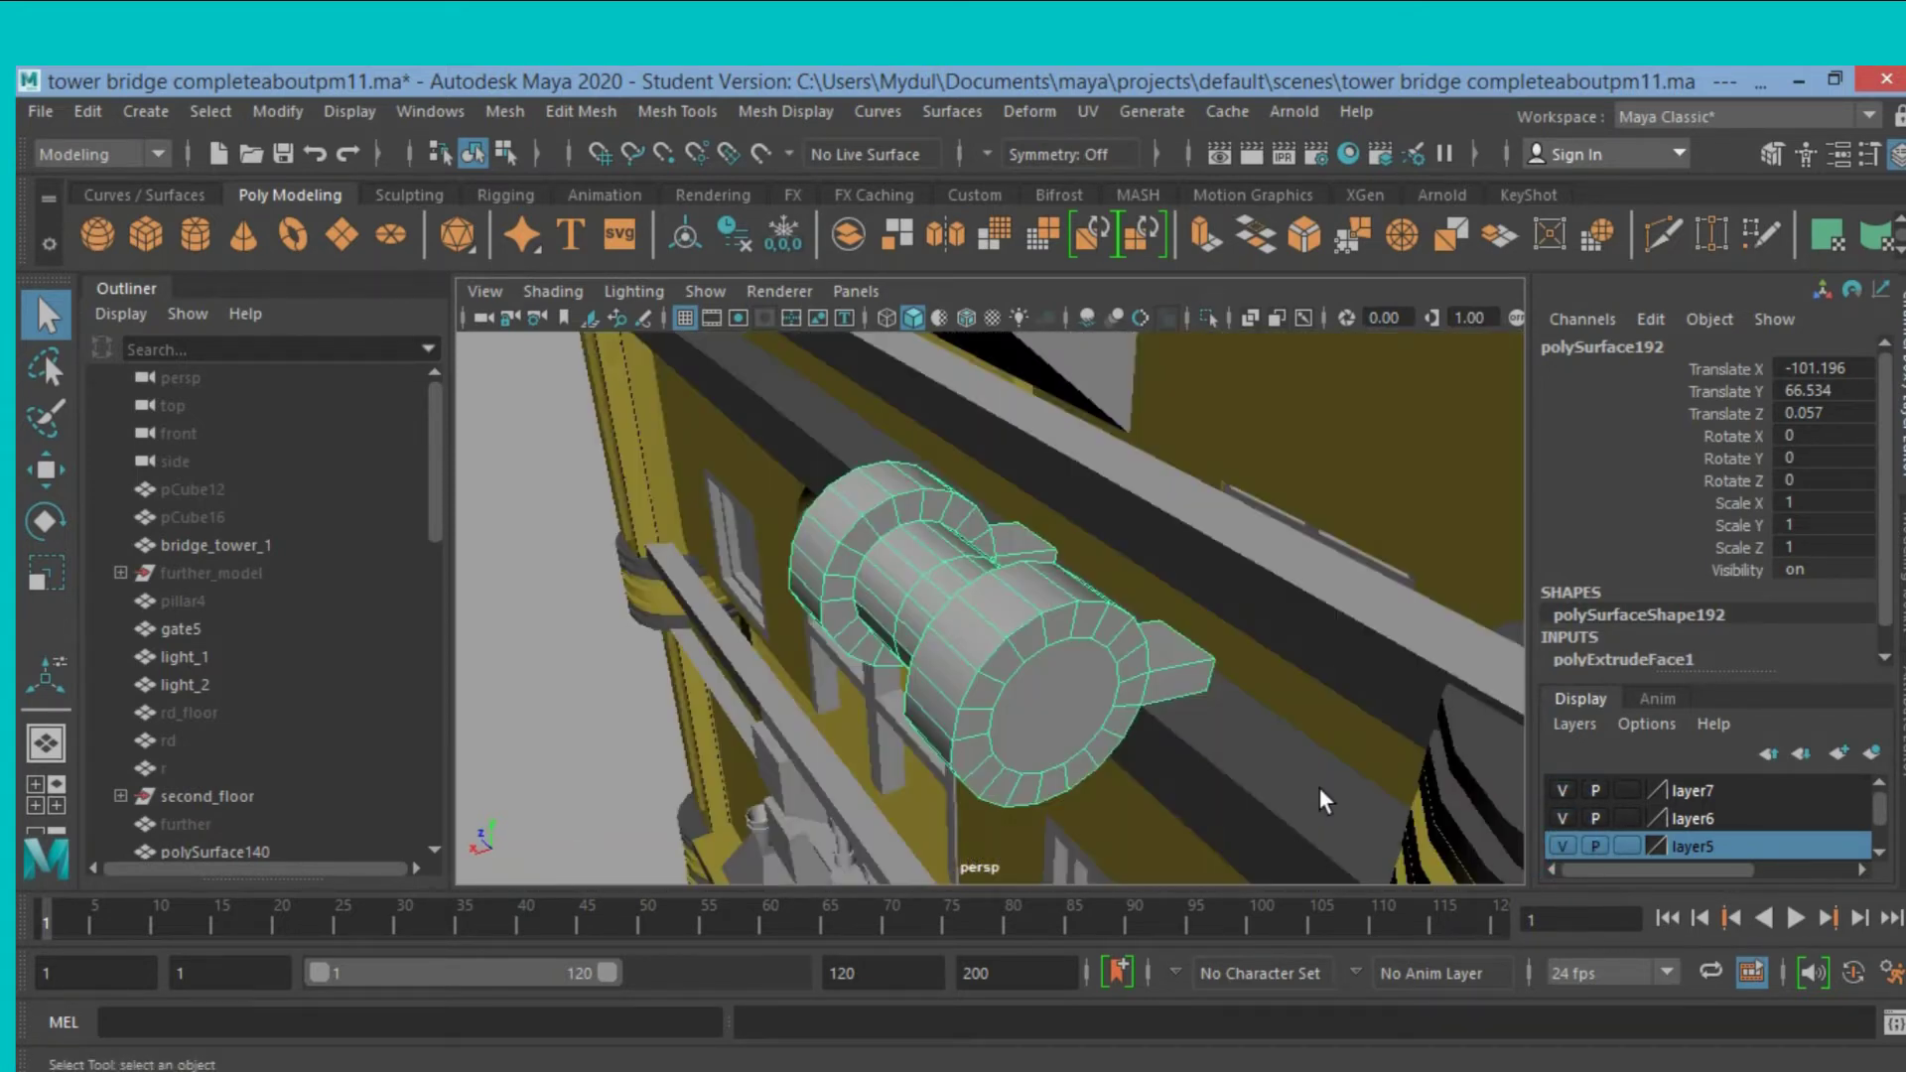
left_click_drag(1278, 772, 1204, 757, "alt")
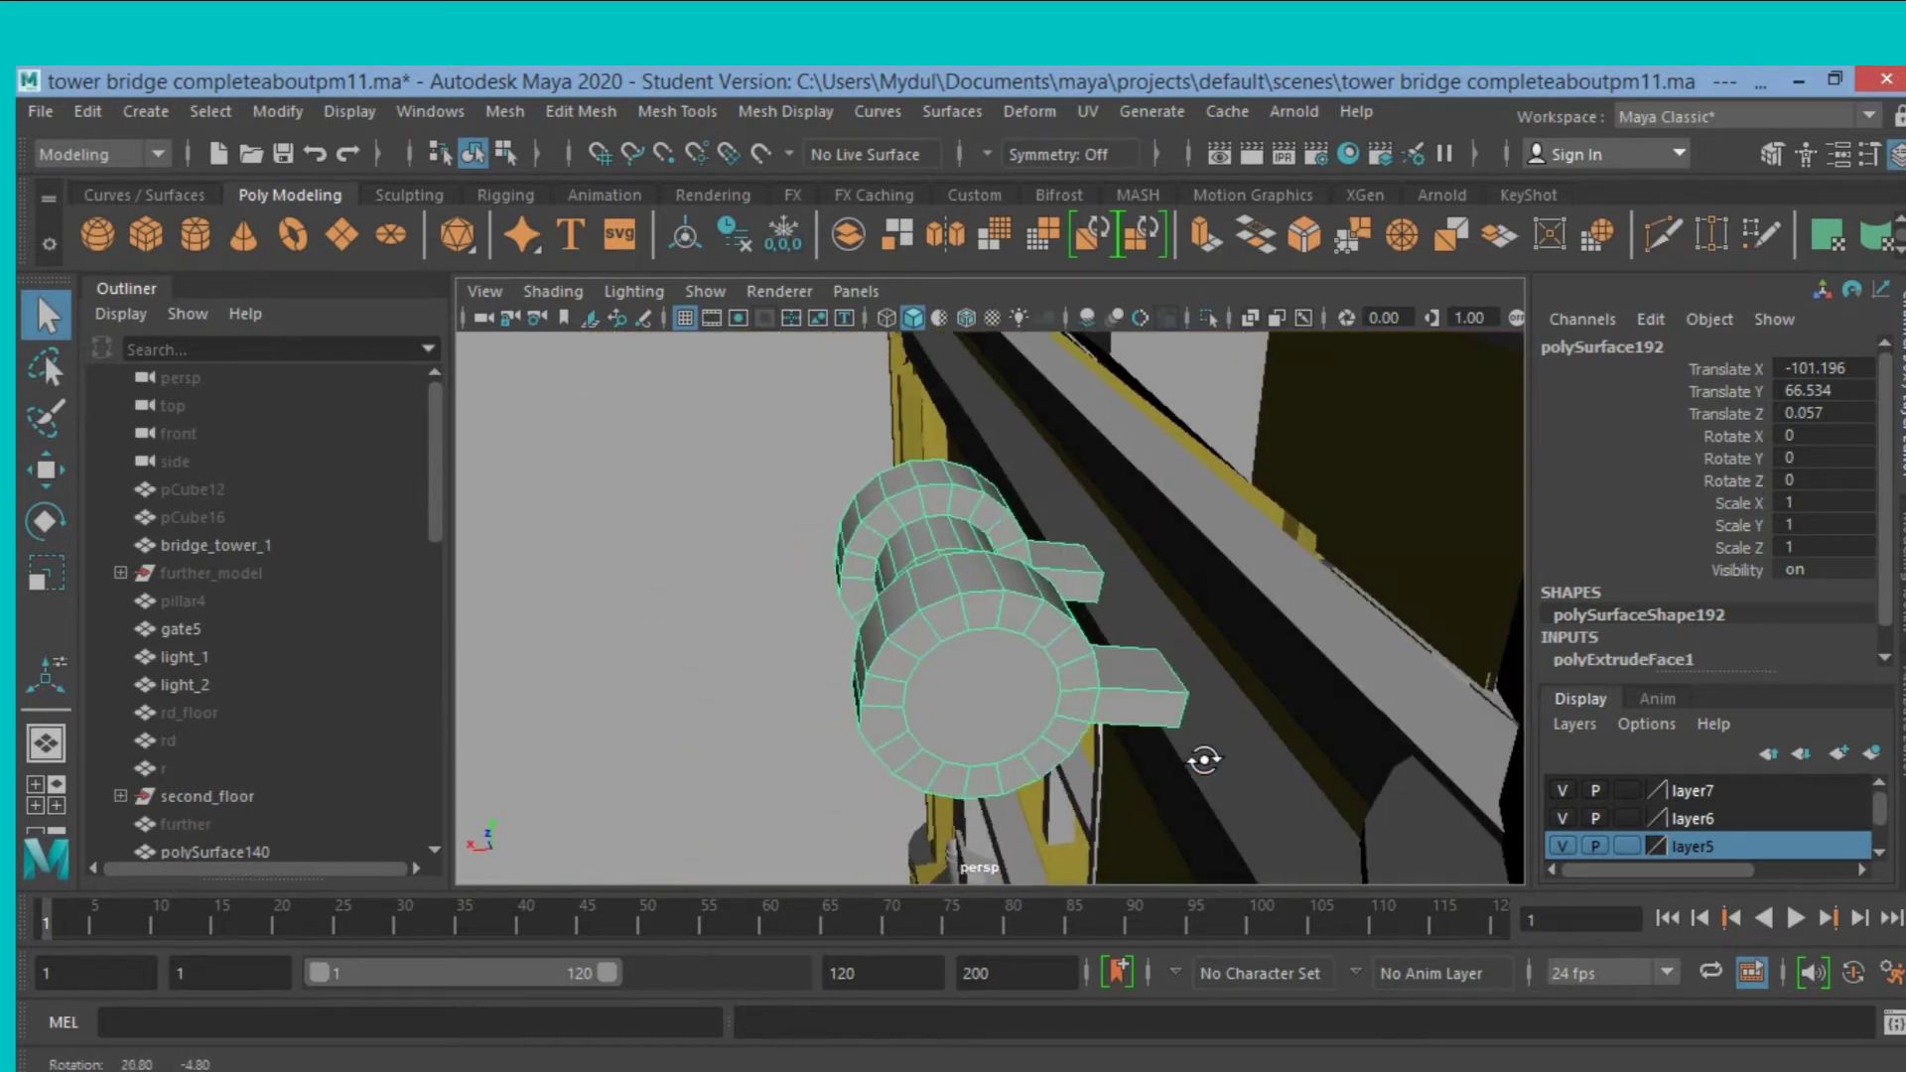
left_click(45, 468)
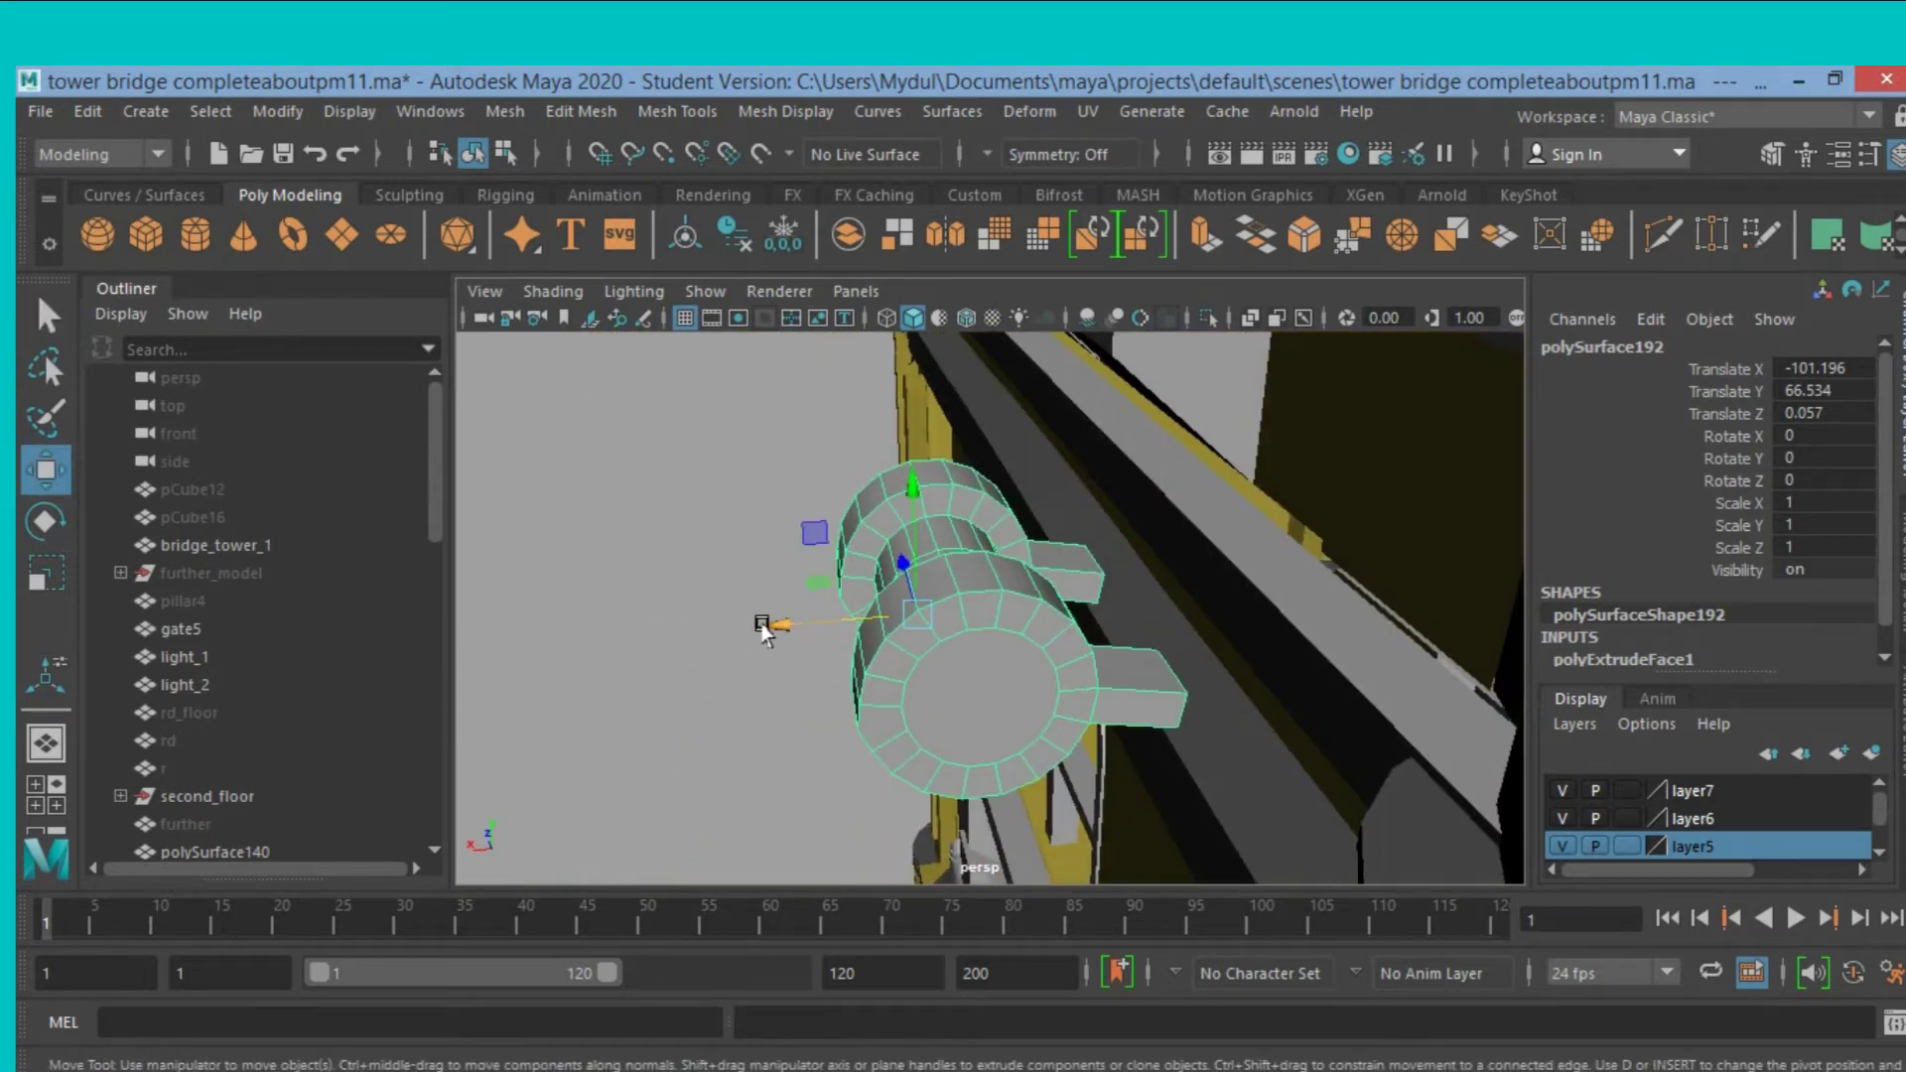
left_click_drag(779, 628, 911, 657)
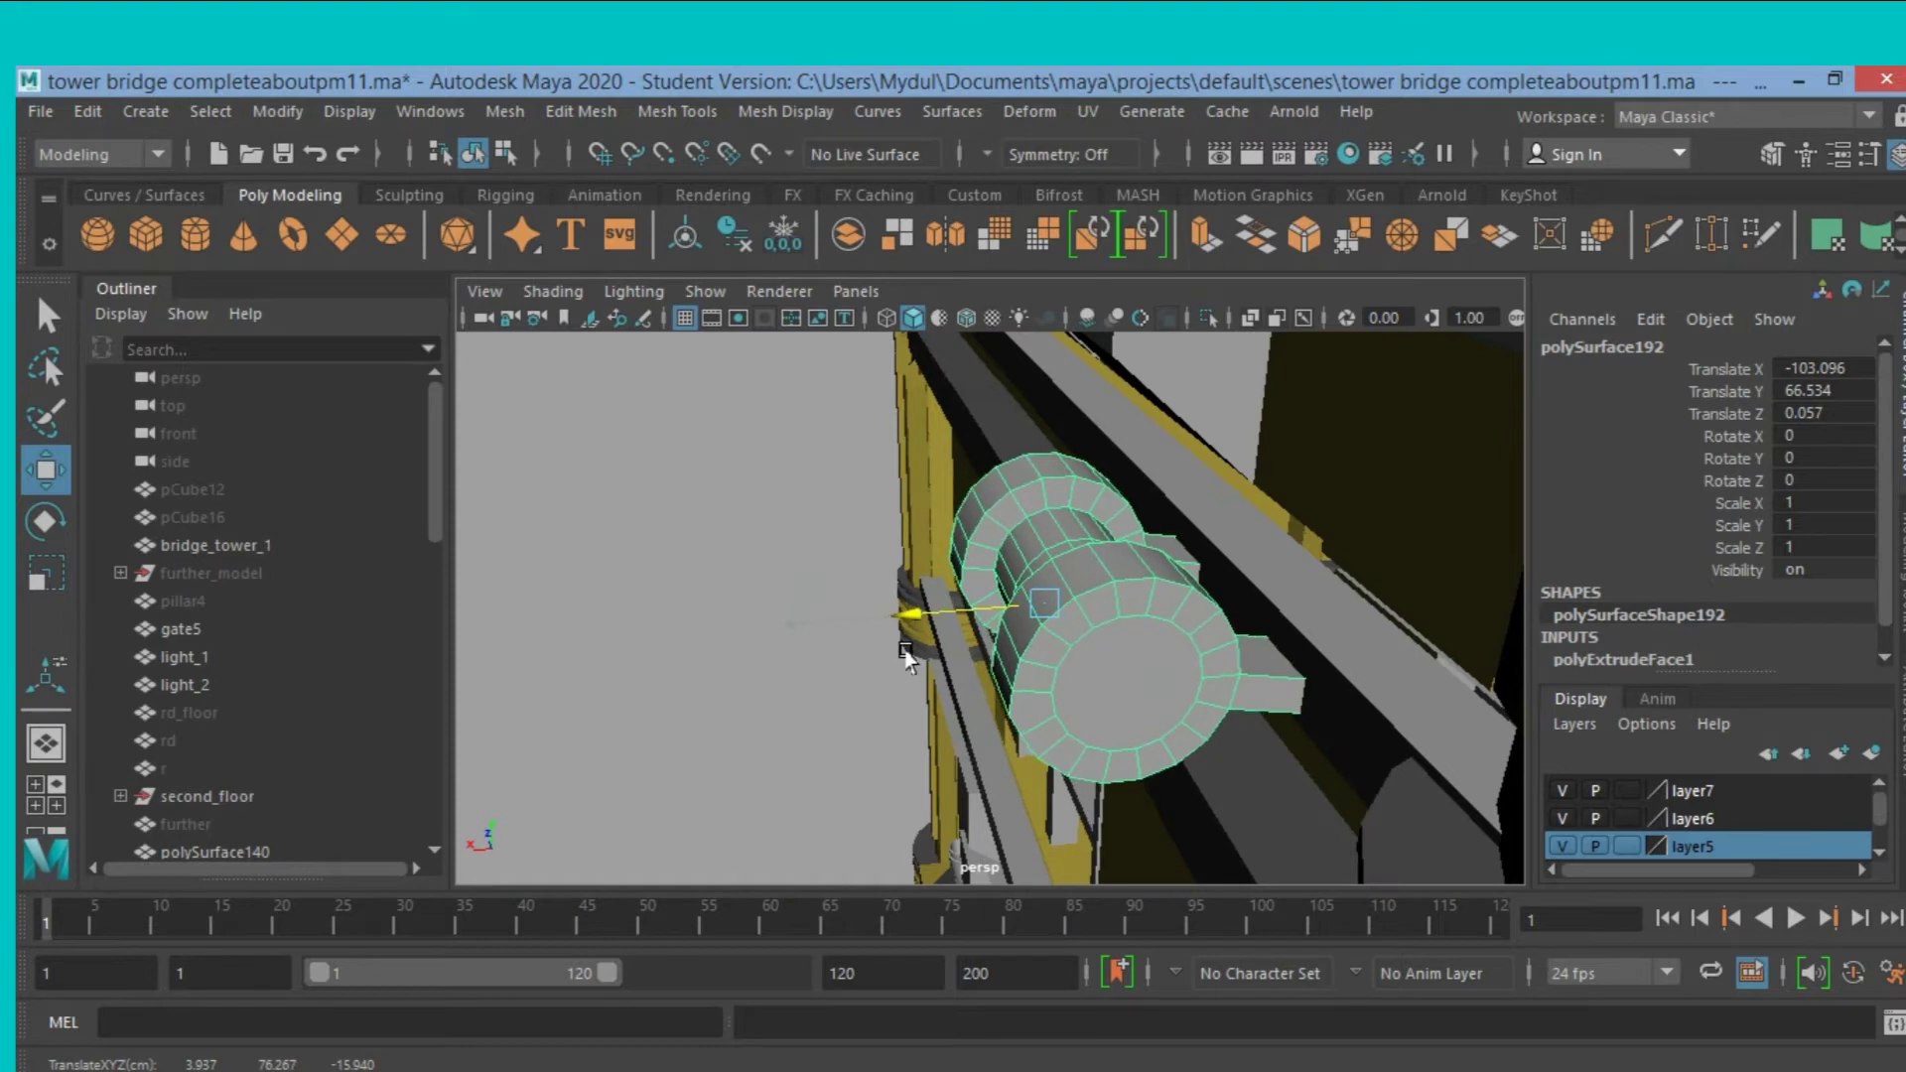
mouse_move(779, 712)
left_mouse_down("alt")
mouse_move(970, 659)
mouse_move(1021, 748)
mouse_move(832, 756)
mouse_move(778, 724)
mouse_move(753, 587)
mouse_move(836, 600)
mouse_move(976, 455)
left_mouse_up("alt")
scroll(787, 694, "down", 2)
scroll(787, 689, "down", 2)
scroll(787, 692, "down", 2)
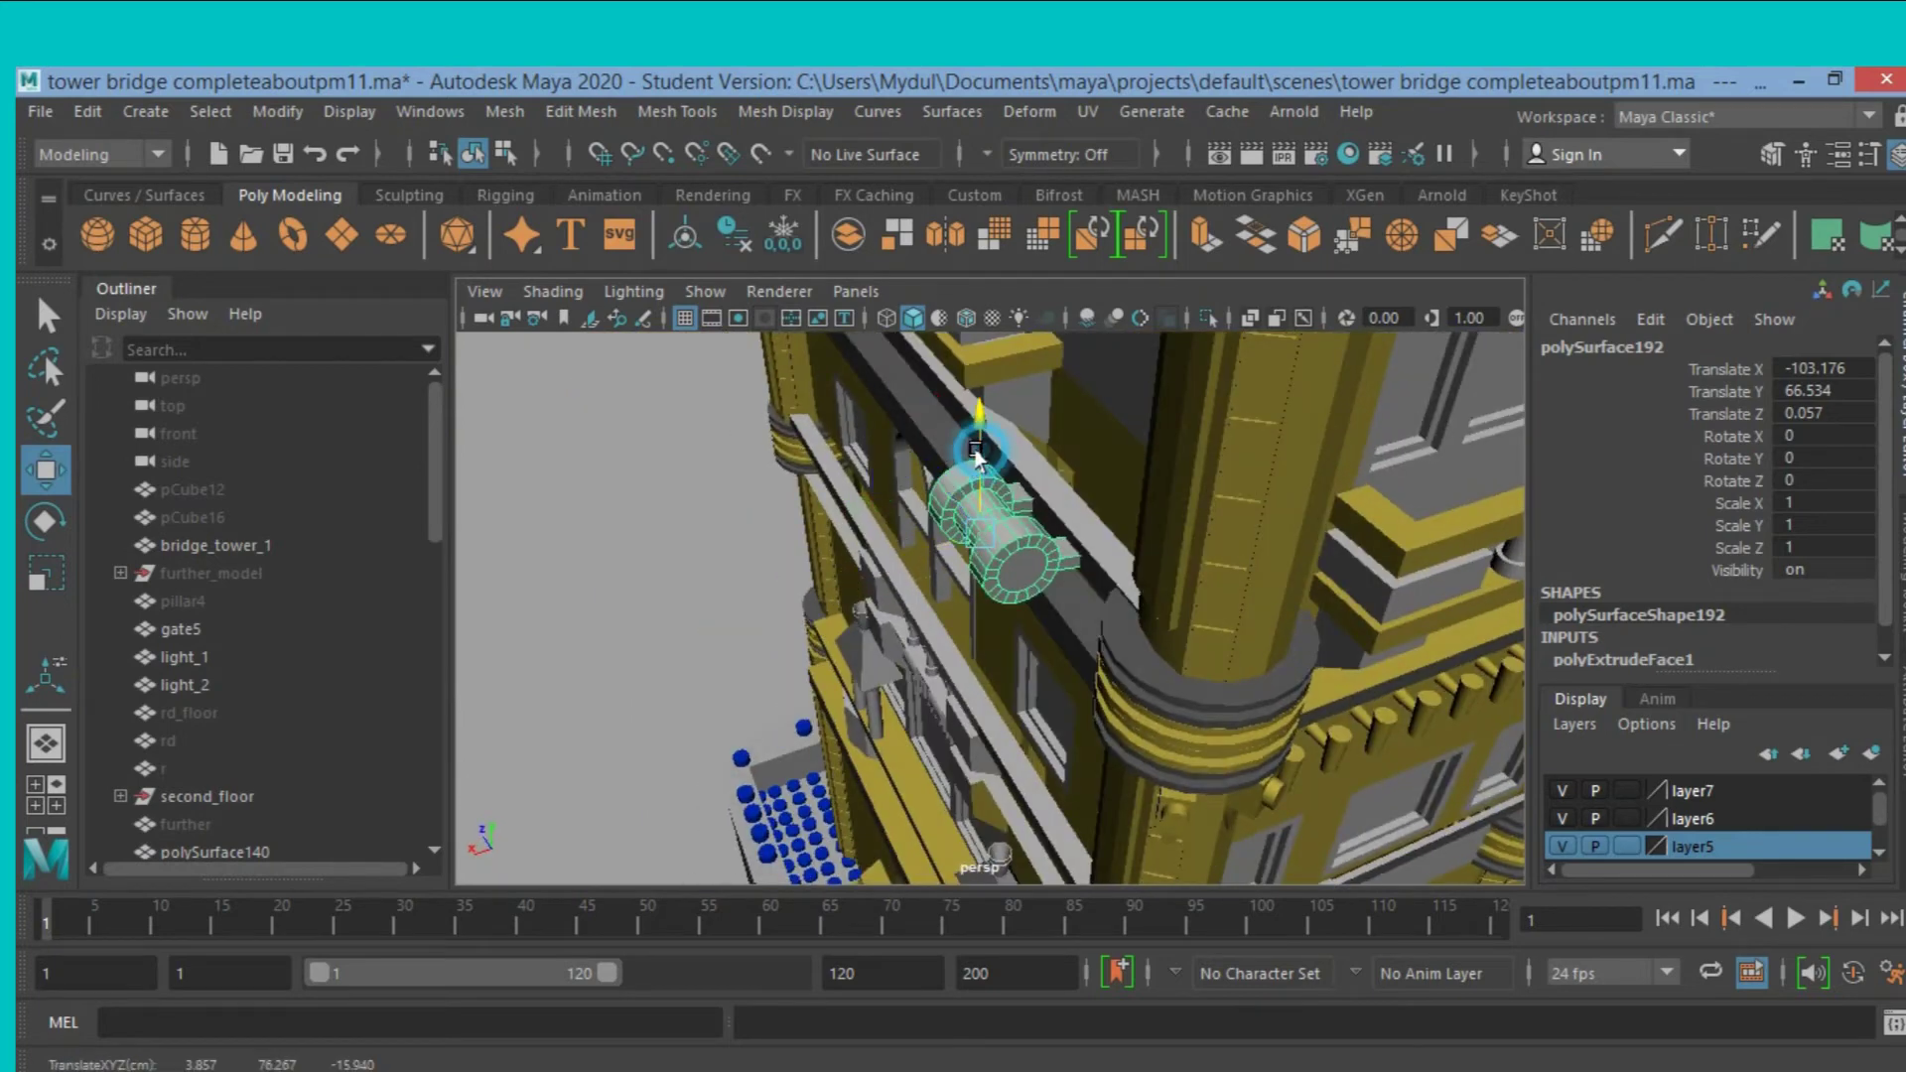
mouse_move(901, 526)
left_mouse_down("alt")
mouse_move(1024, 511)
mouse_move(853, 538)
left_mouse_up("alt")
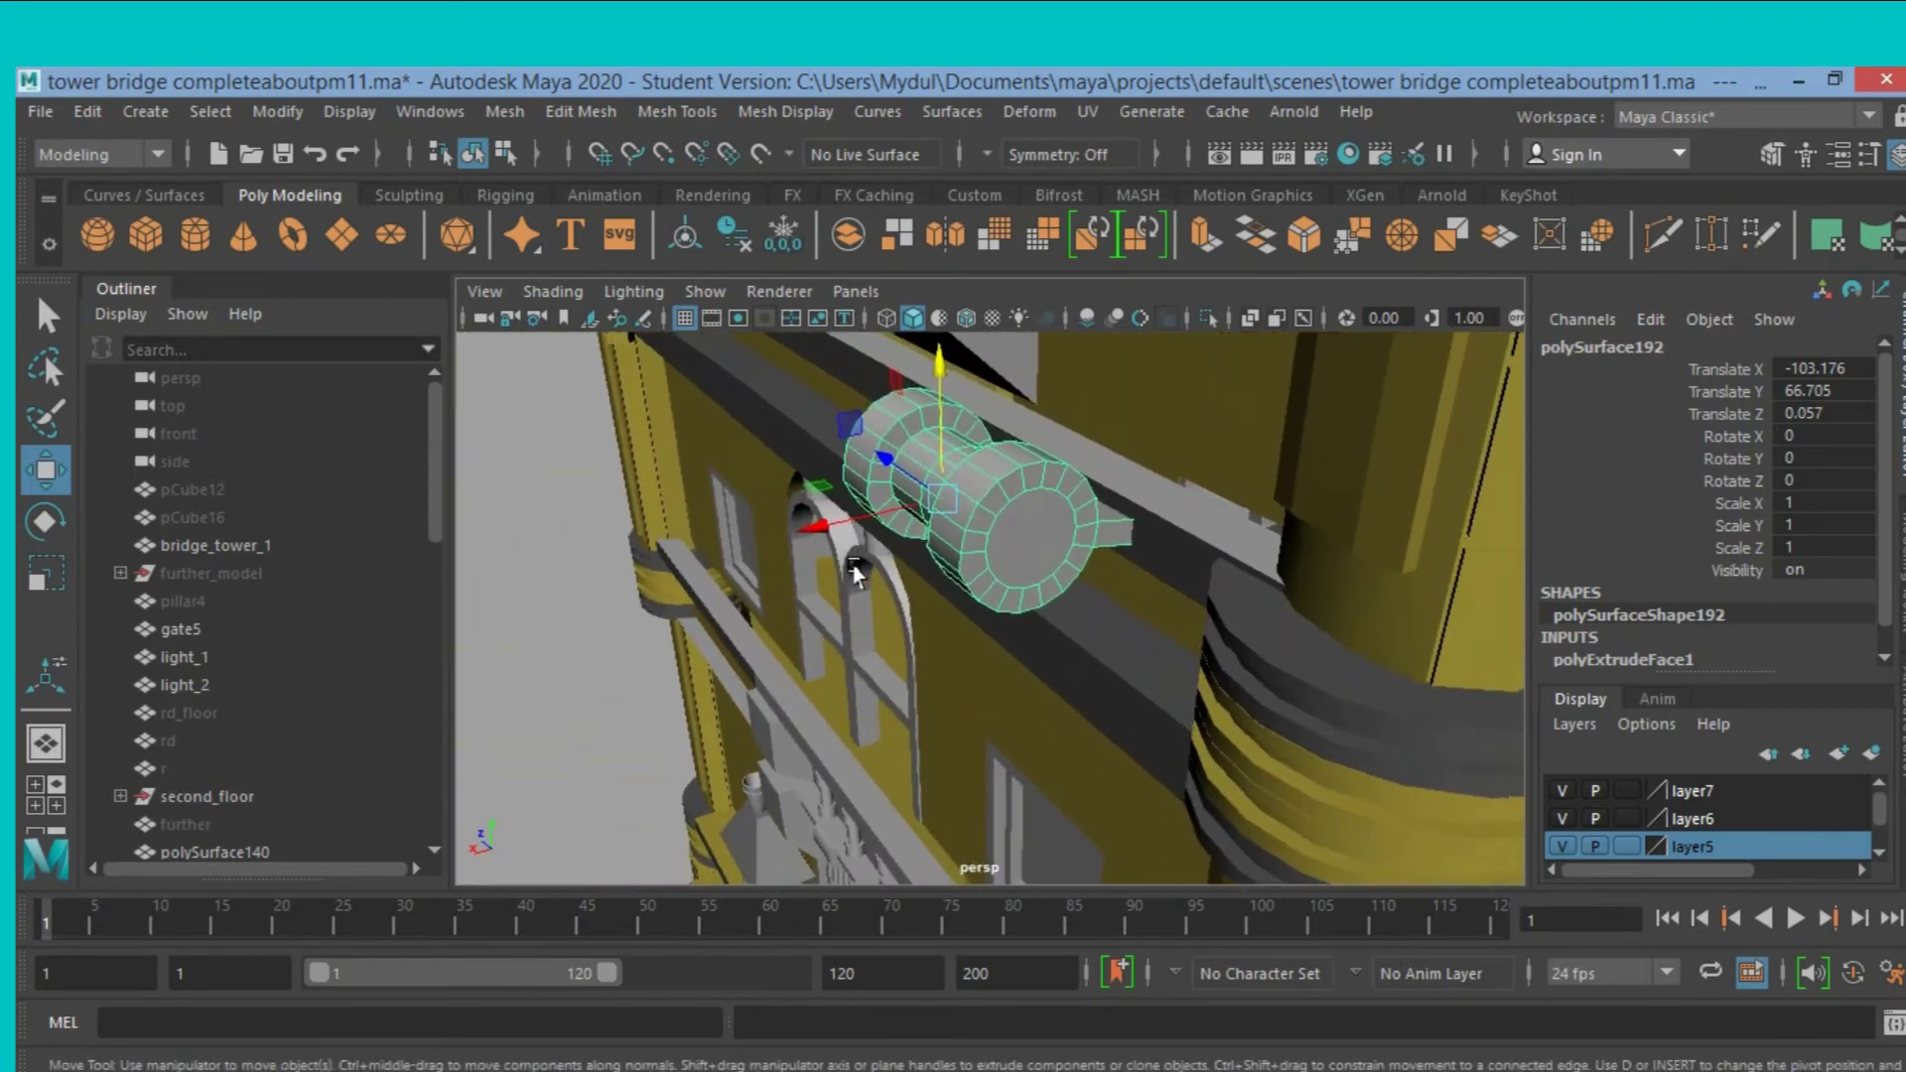
Extrude both spool end-cap faces outward 1.521 in Local Translate Z to lengthen it.
left_click(1772, 154)
left_click(1777, 392)
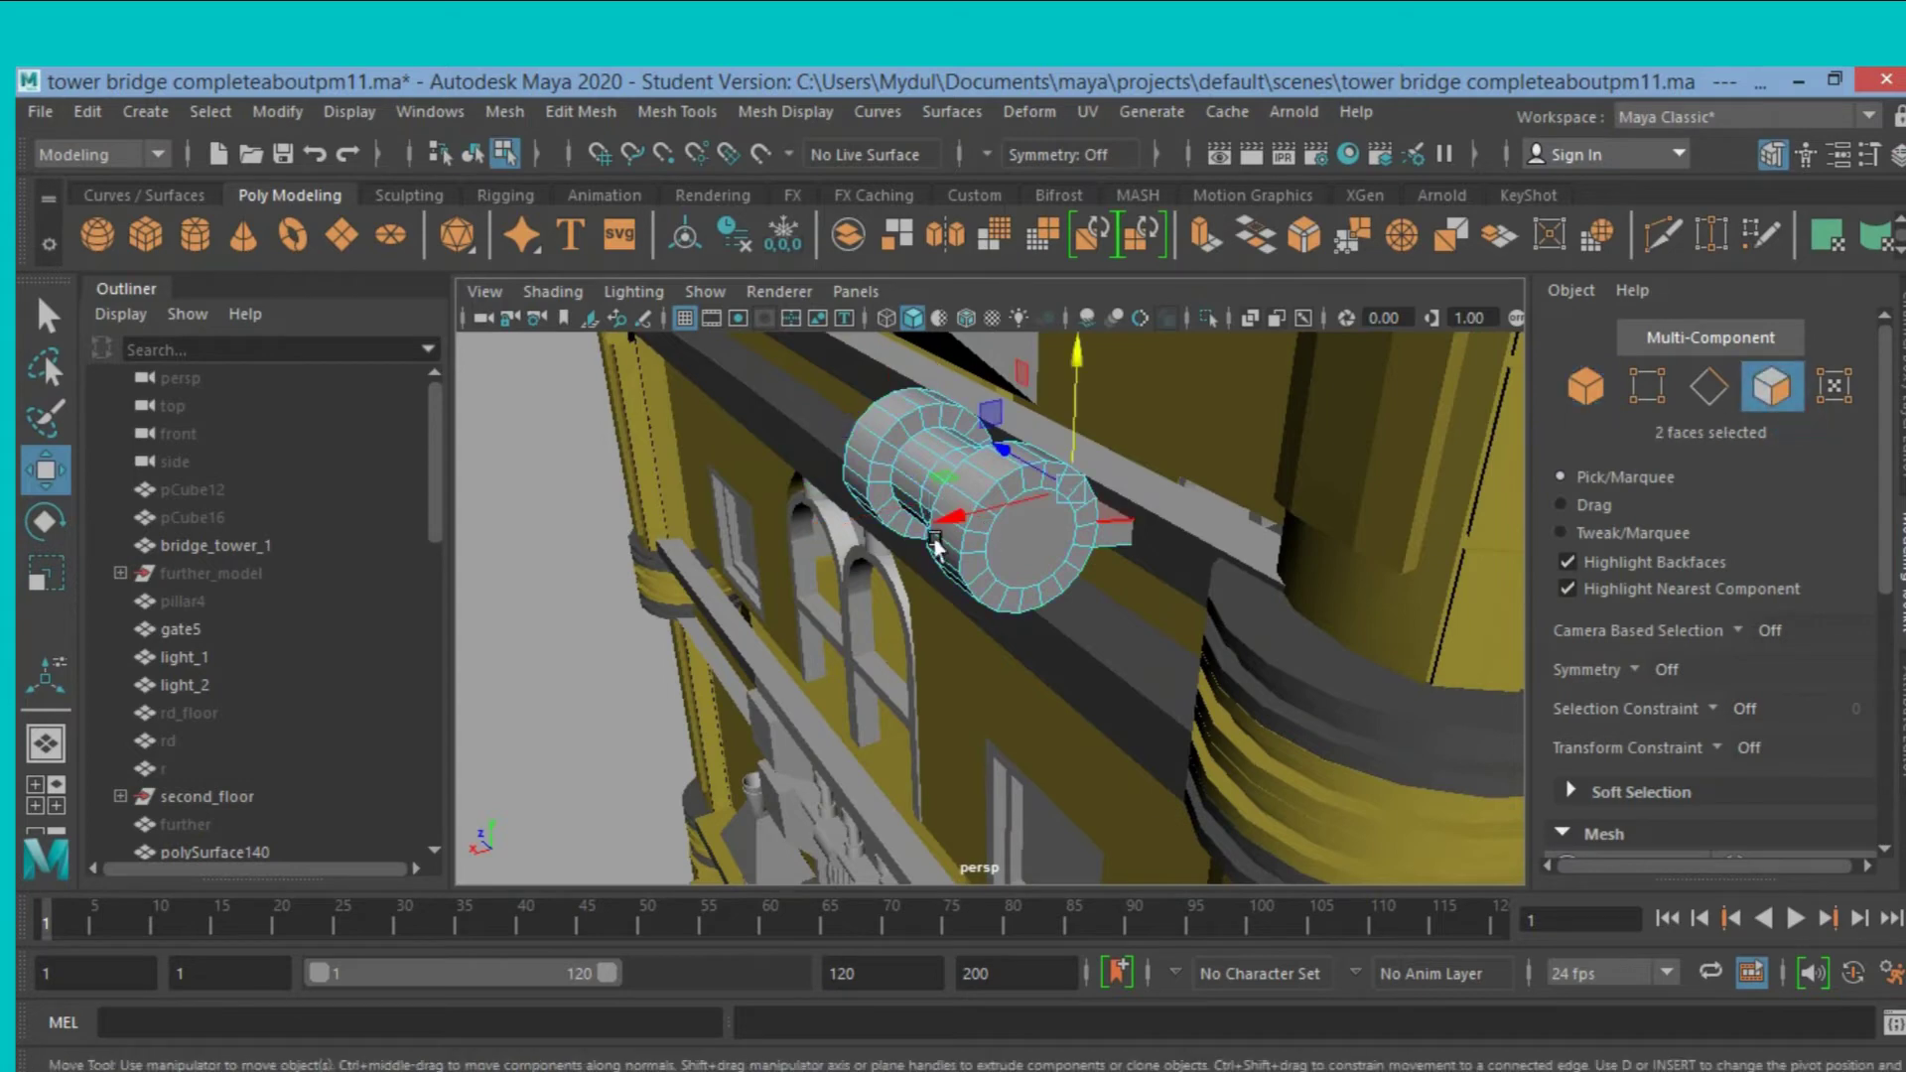
left_click(1042, 543)
left_click_drag(750, 635, 1079, 618, "alt")
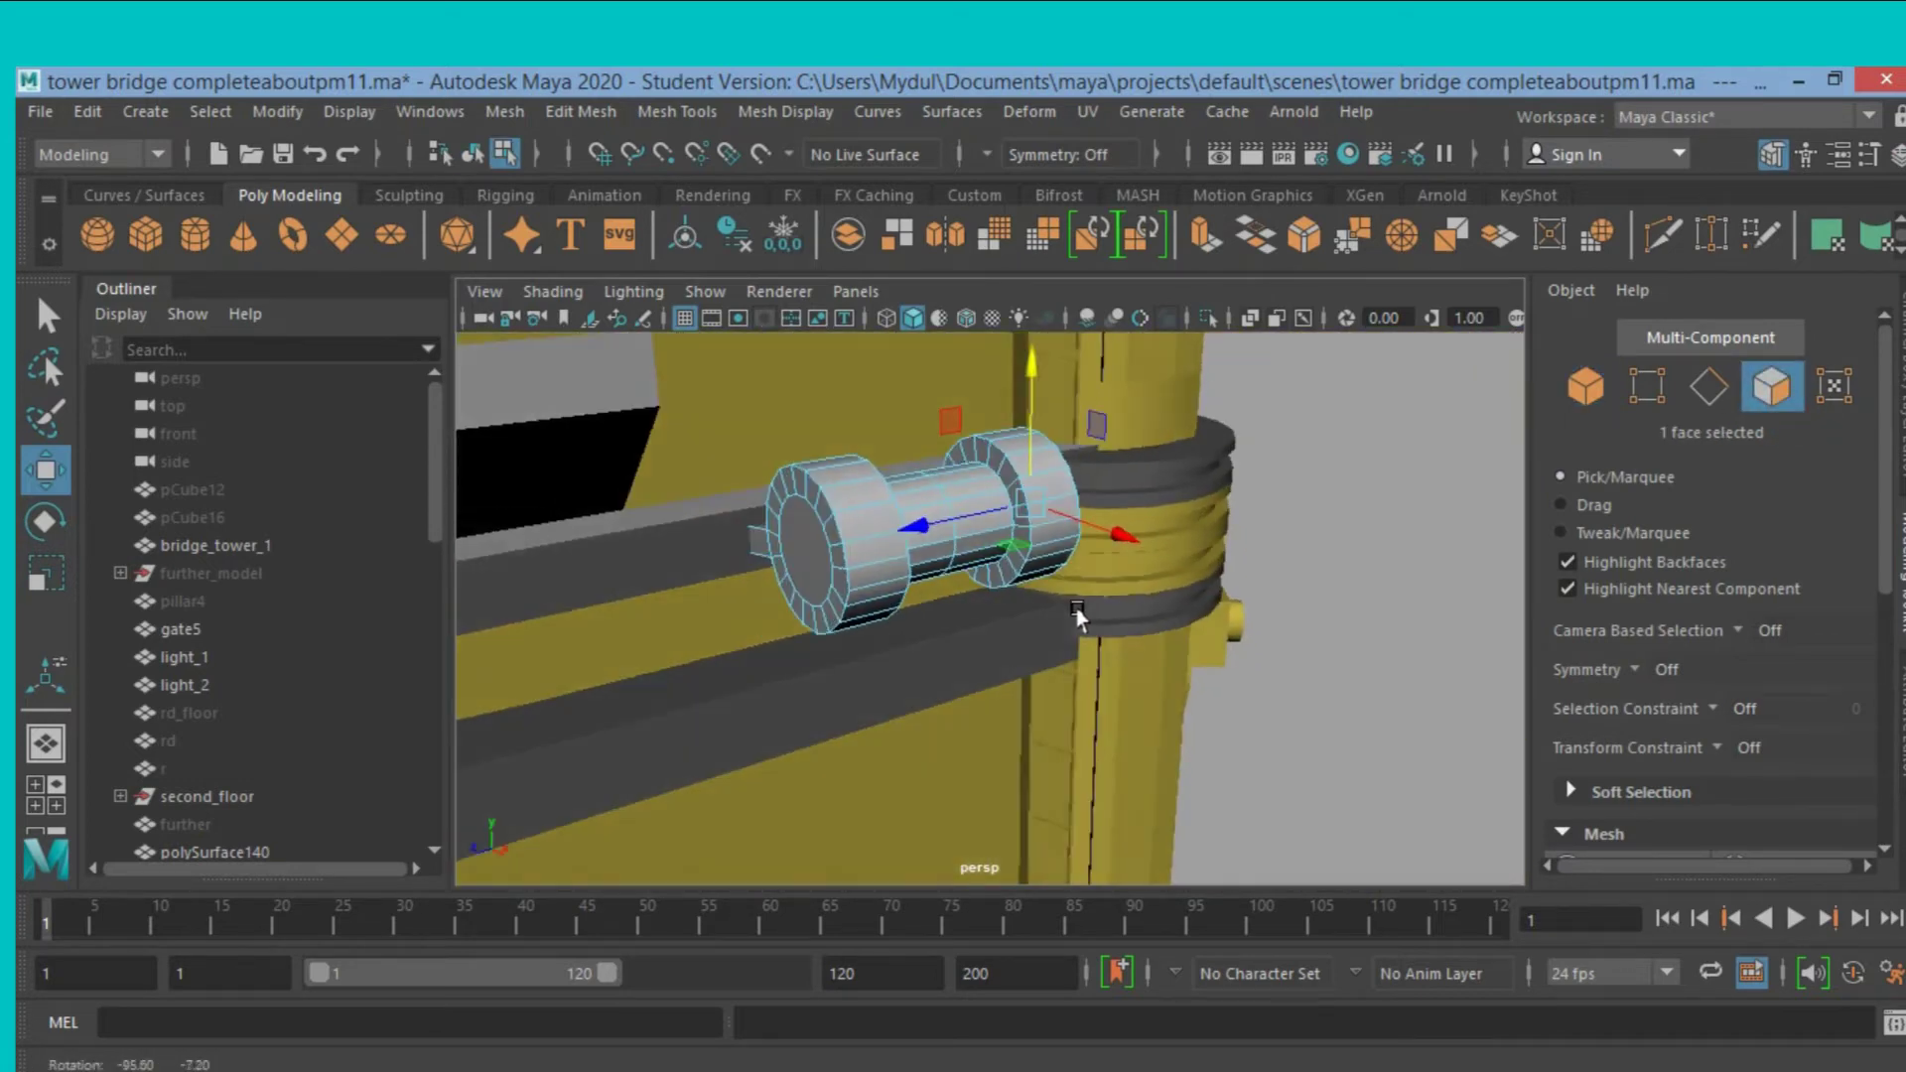
left_click(790, 561, "shift")
left_click(1201, 238)
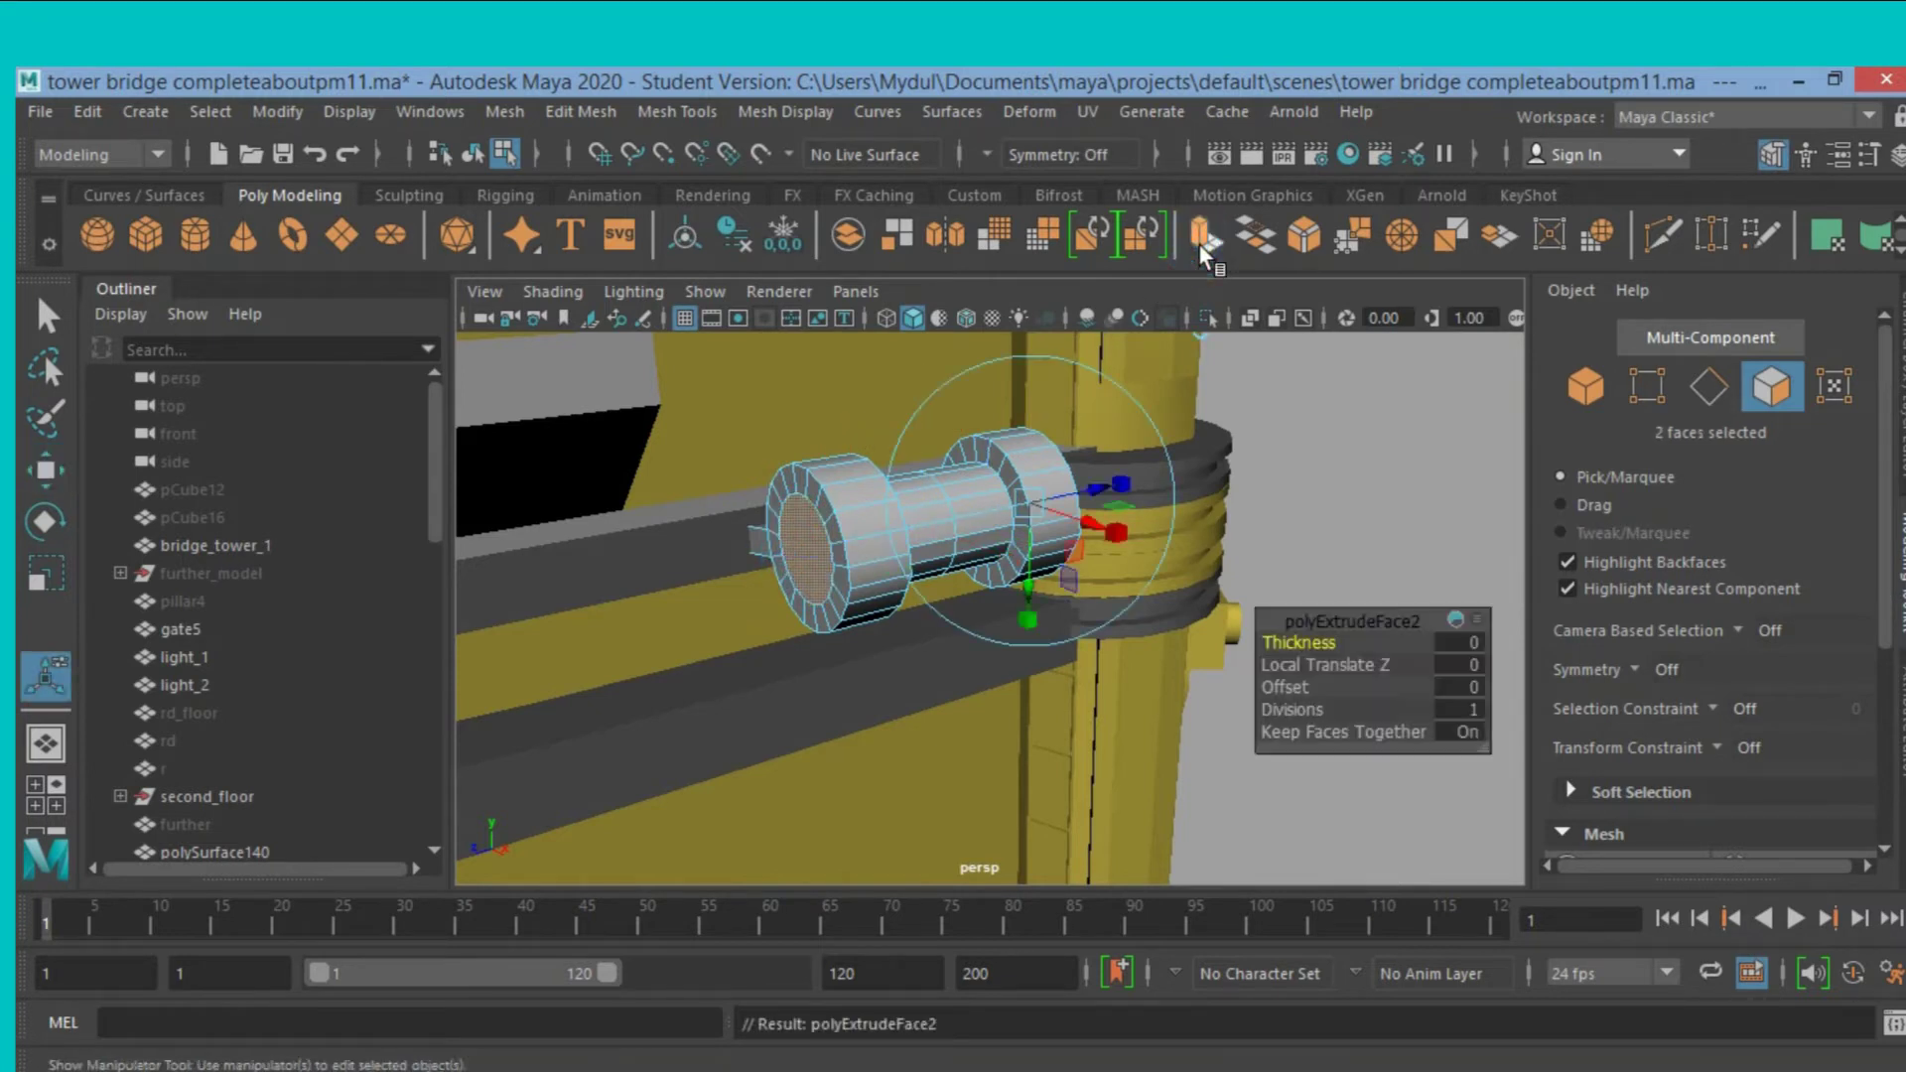
left_click_drag(1090, 484, 1147, 471)
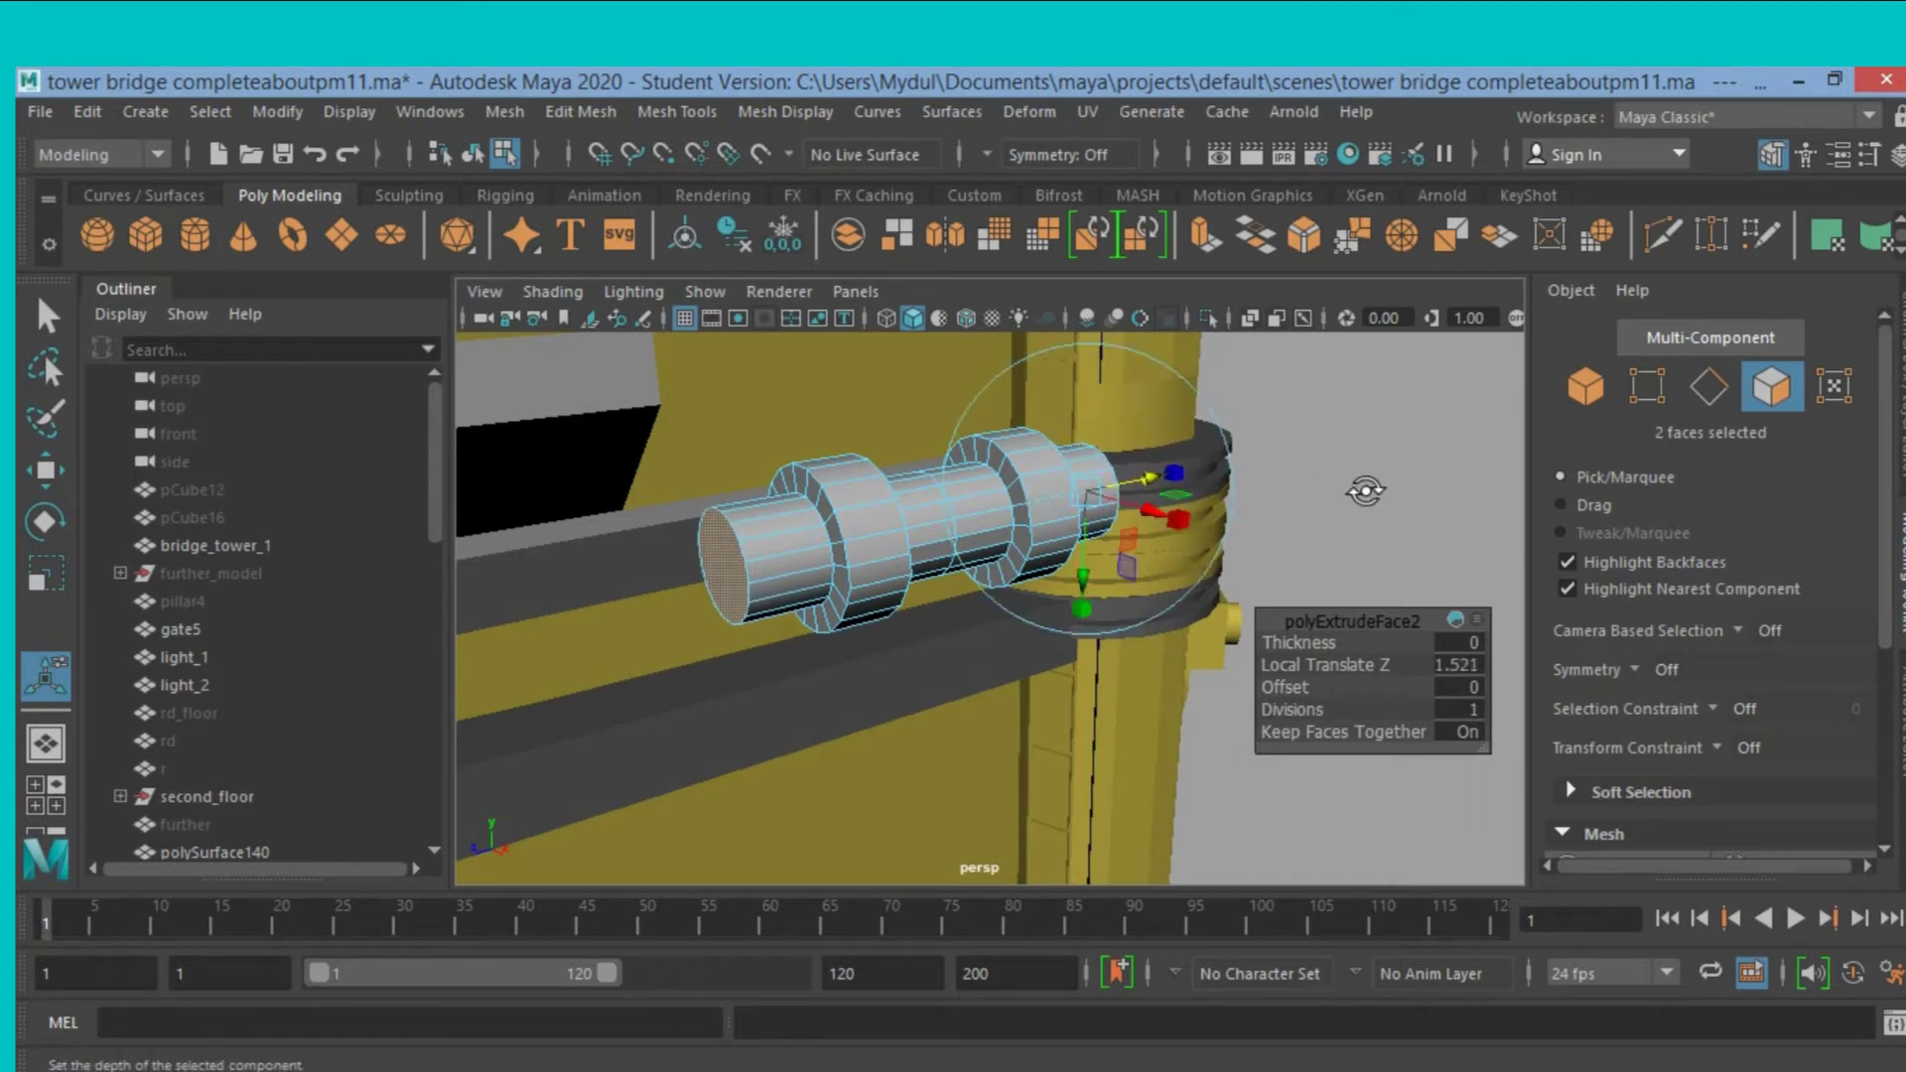
left_click_drag(1365, 491, 1158, 534, "alt")
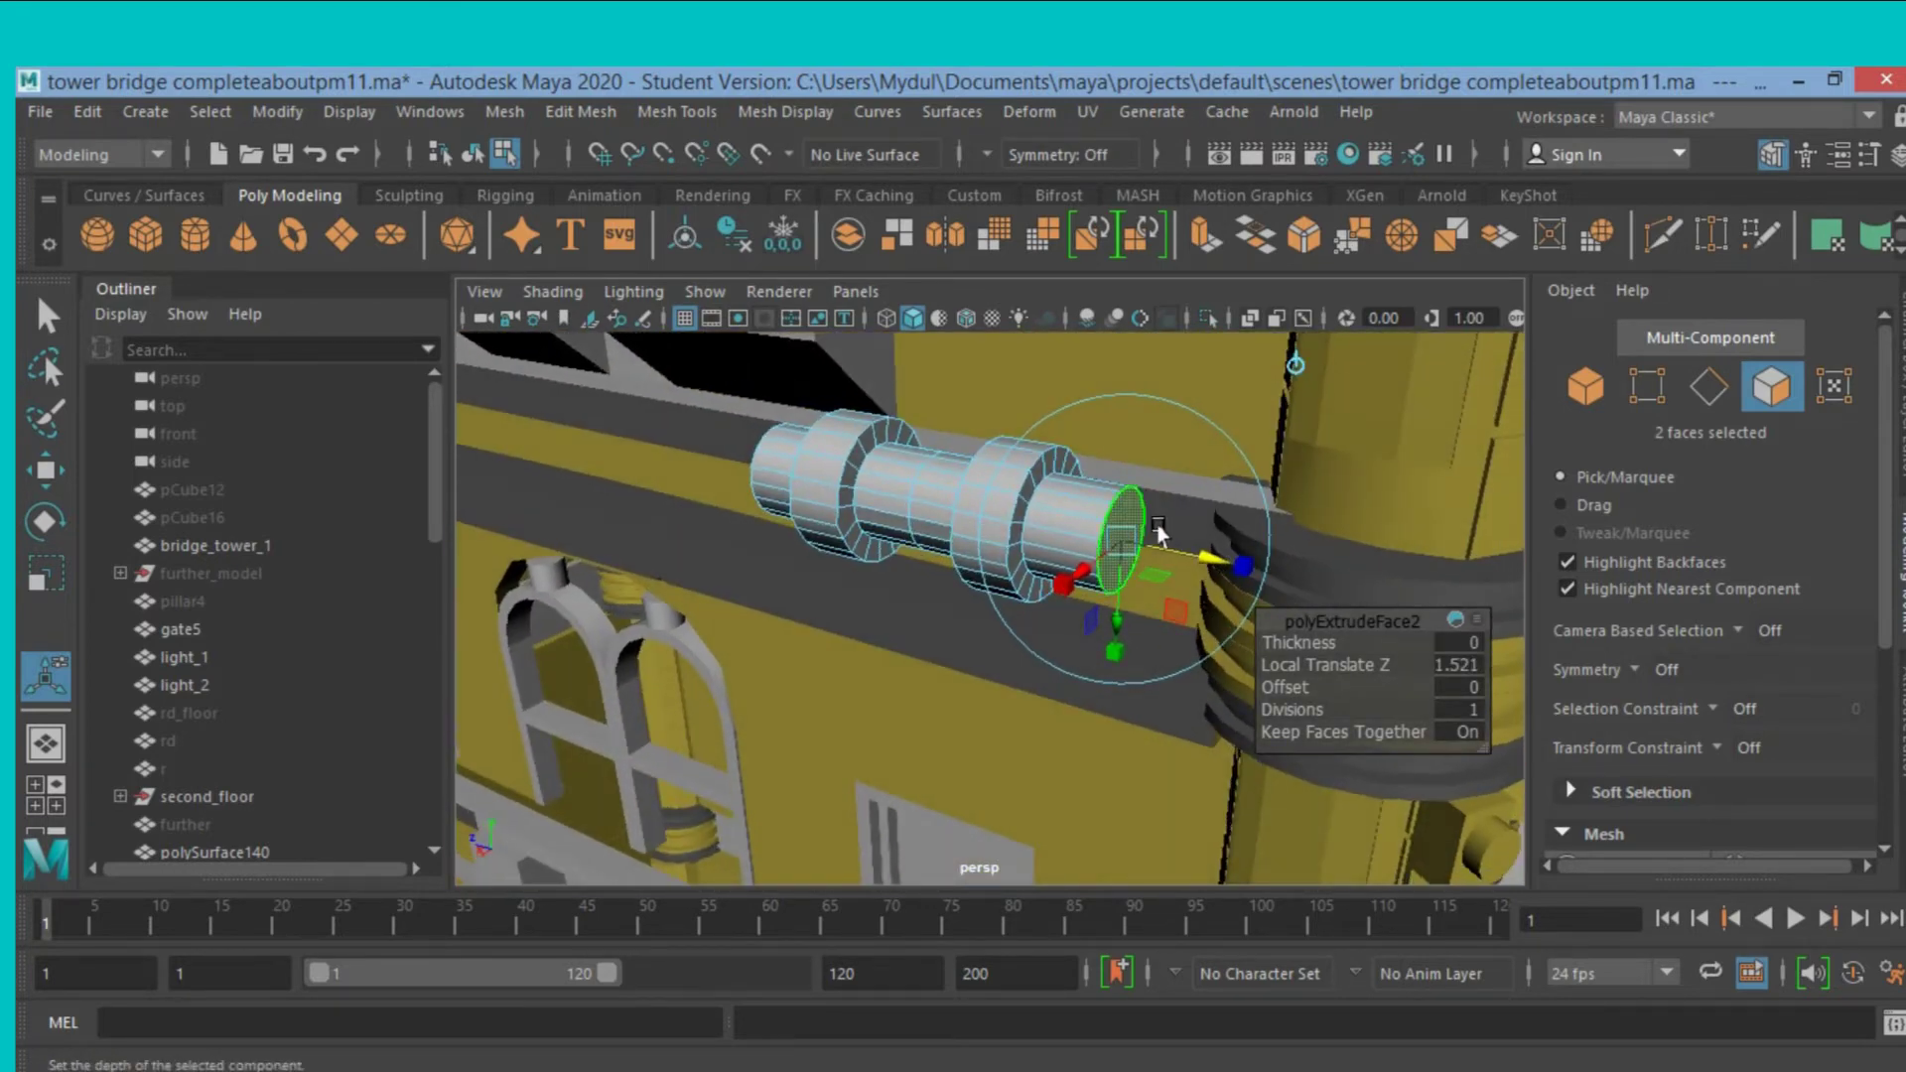
left_click(1548, 395)
Remove the ridged lever cylinder's construction history via Edit > Delete by Type > History.
left_click(85, 112)
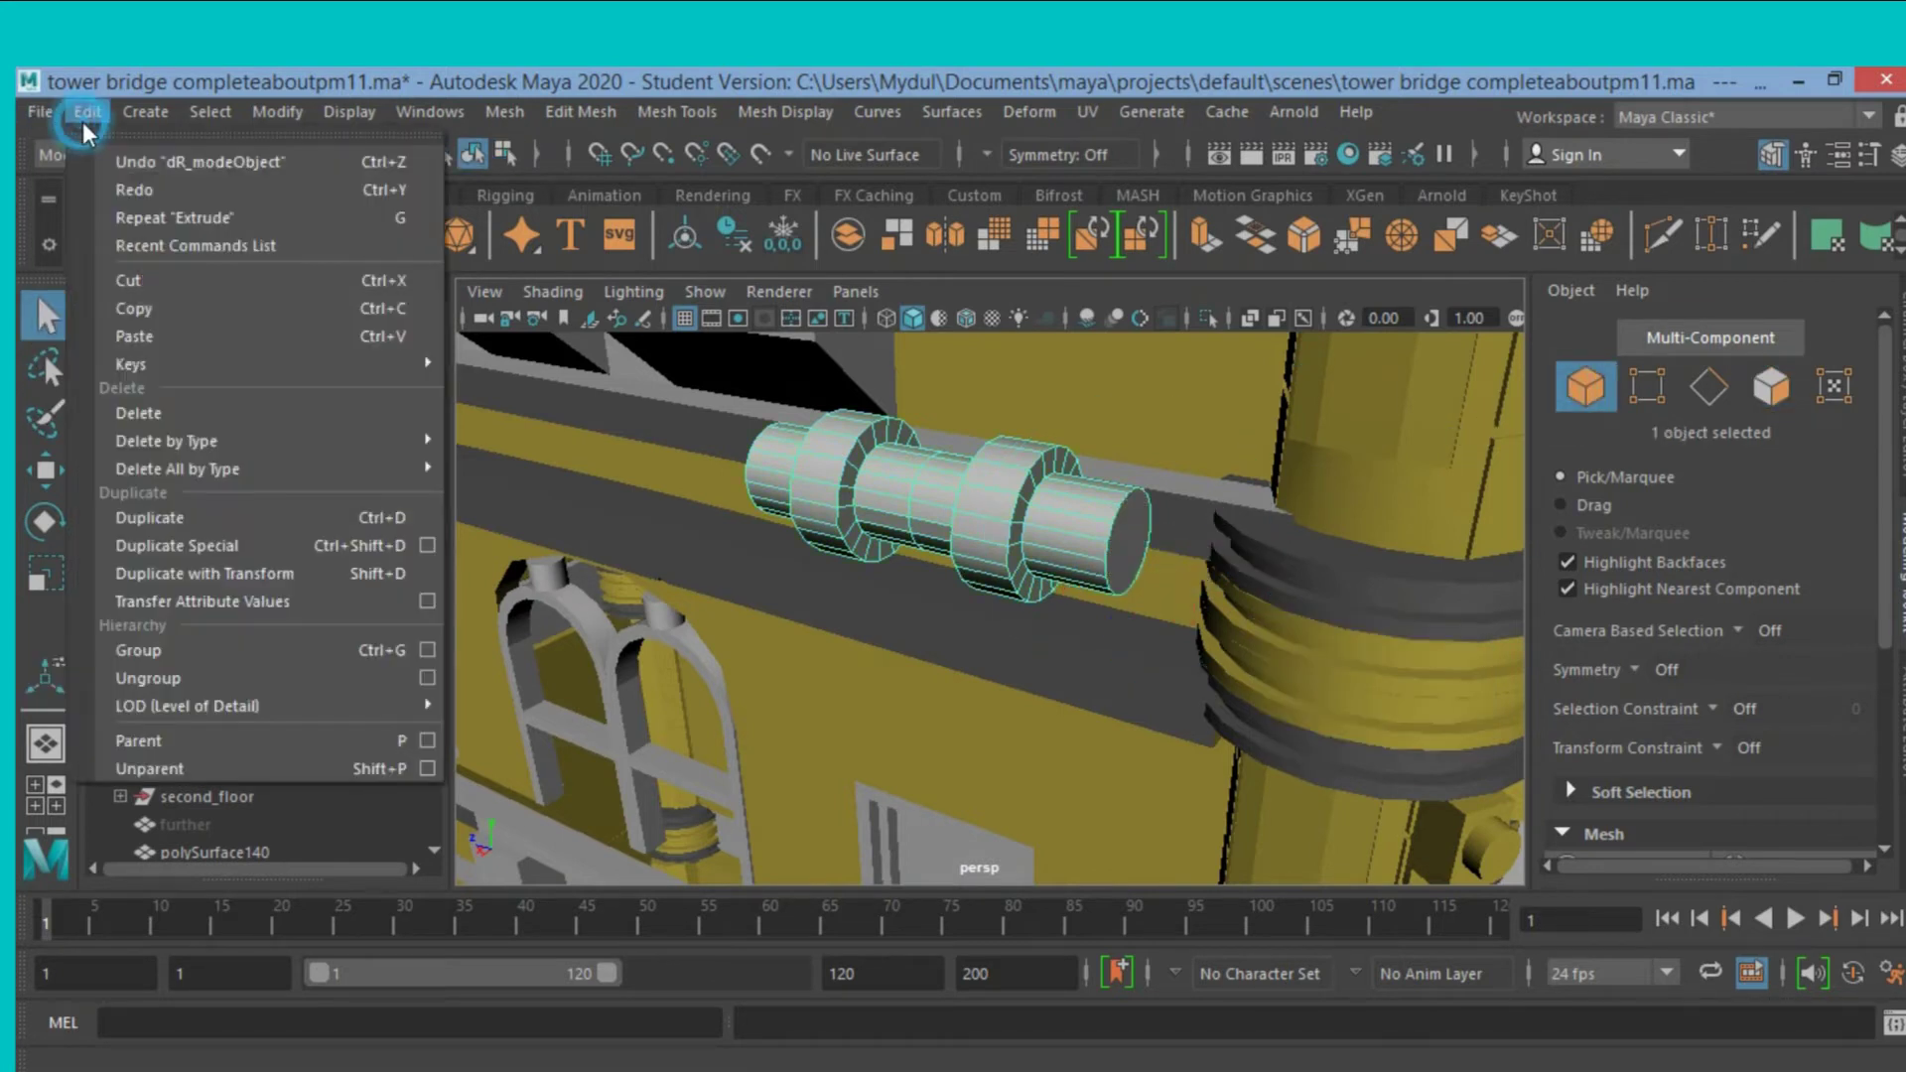
left_click(321, 434)
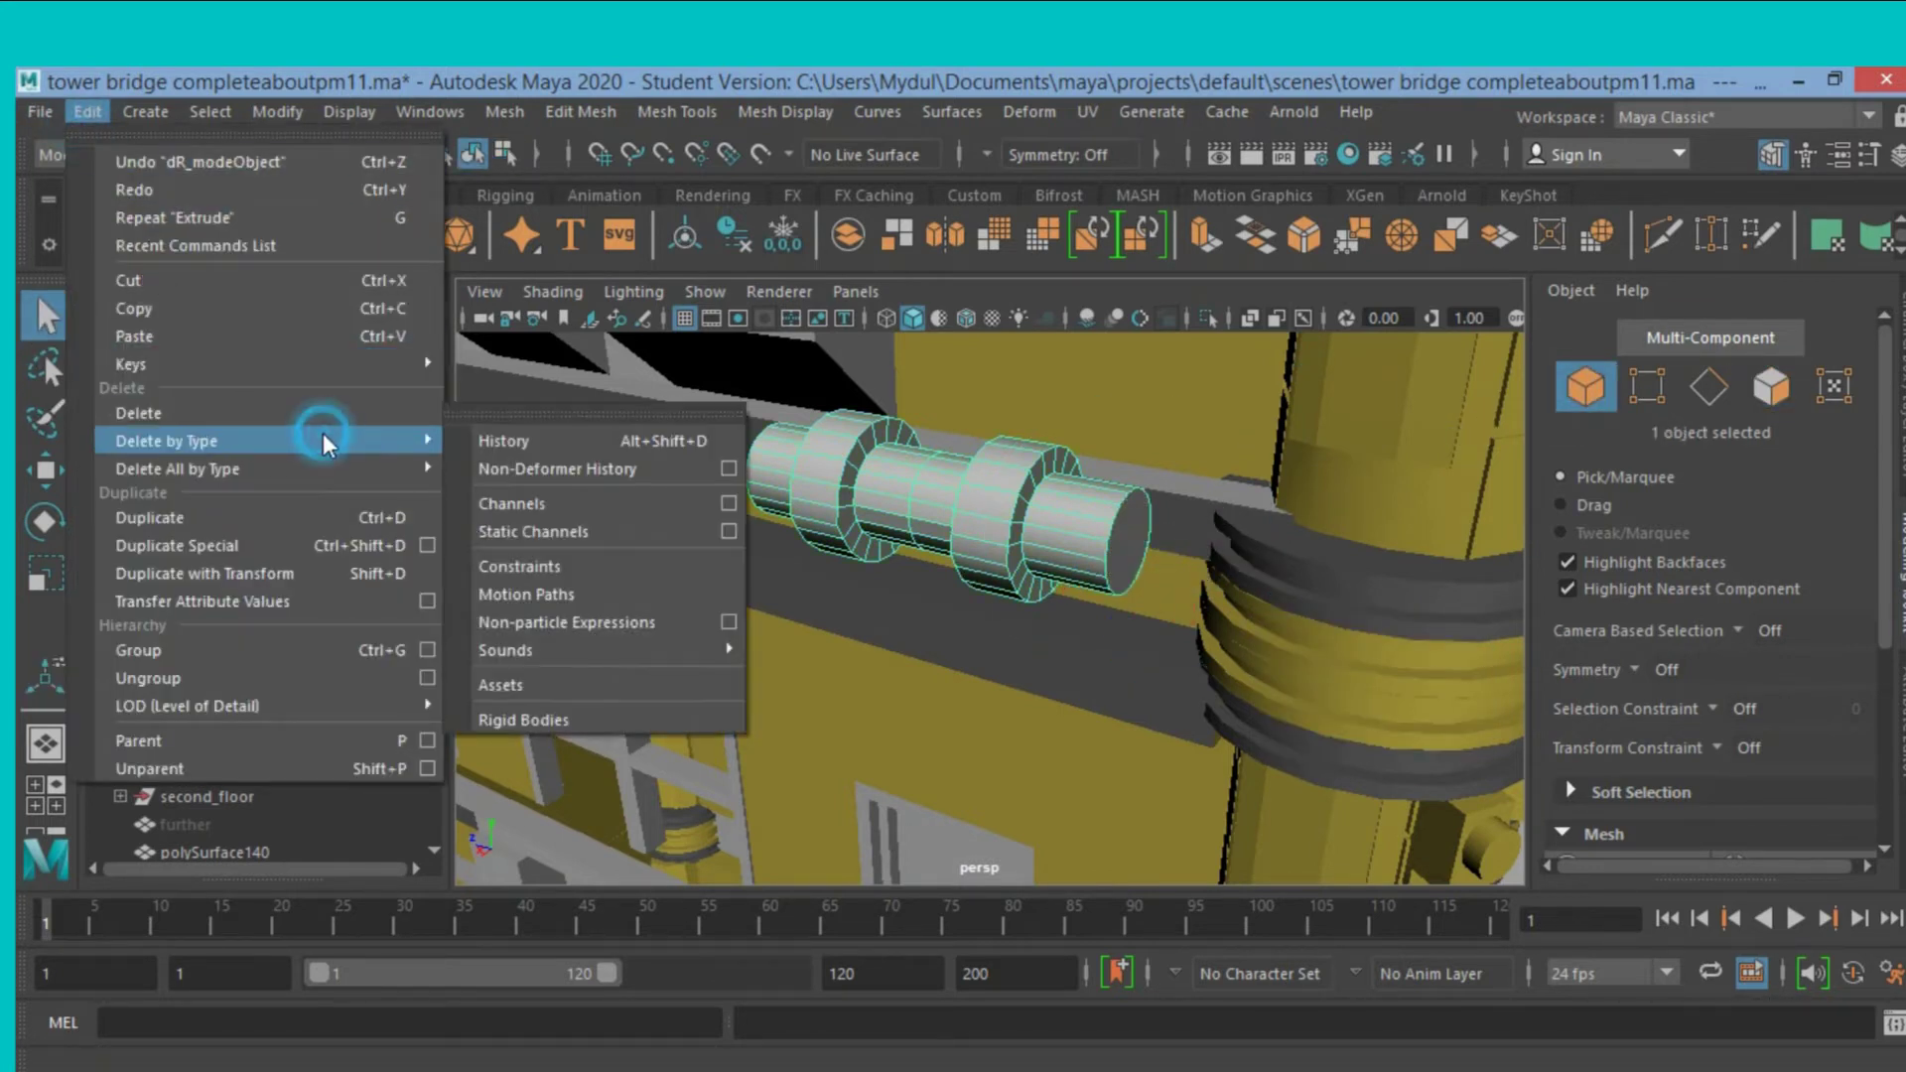
left_click(496, 441)
scroll(694, 458, "down", 3)
left_click_drag(778, 493, 621, 514, "alt")
middle_click_drag(765, 489, 792, 459, "alt")
scroll(790, 460, "down", 2)
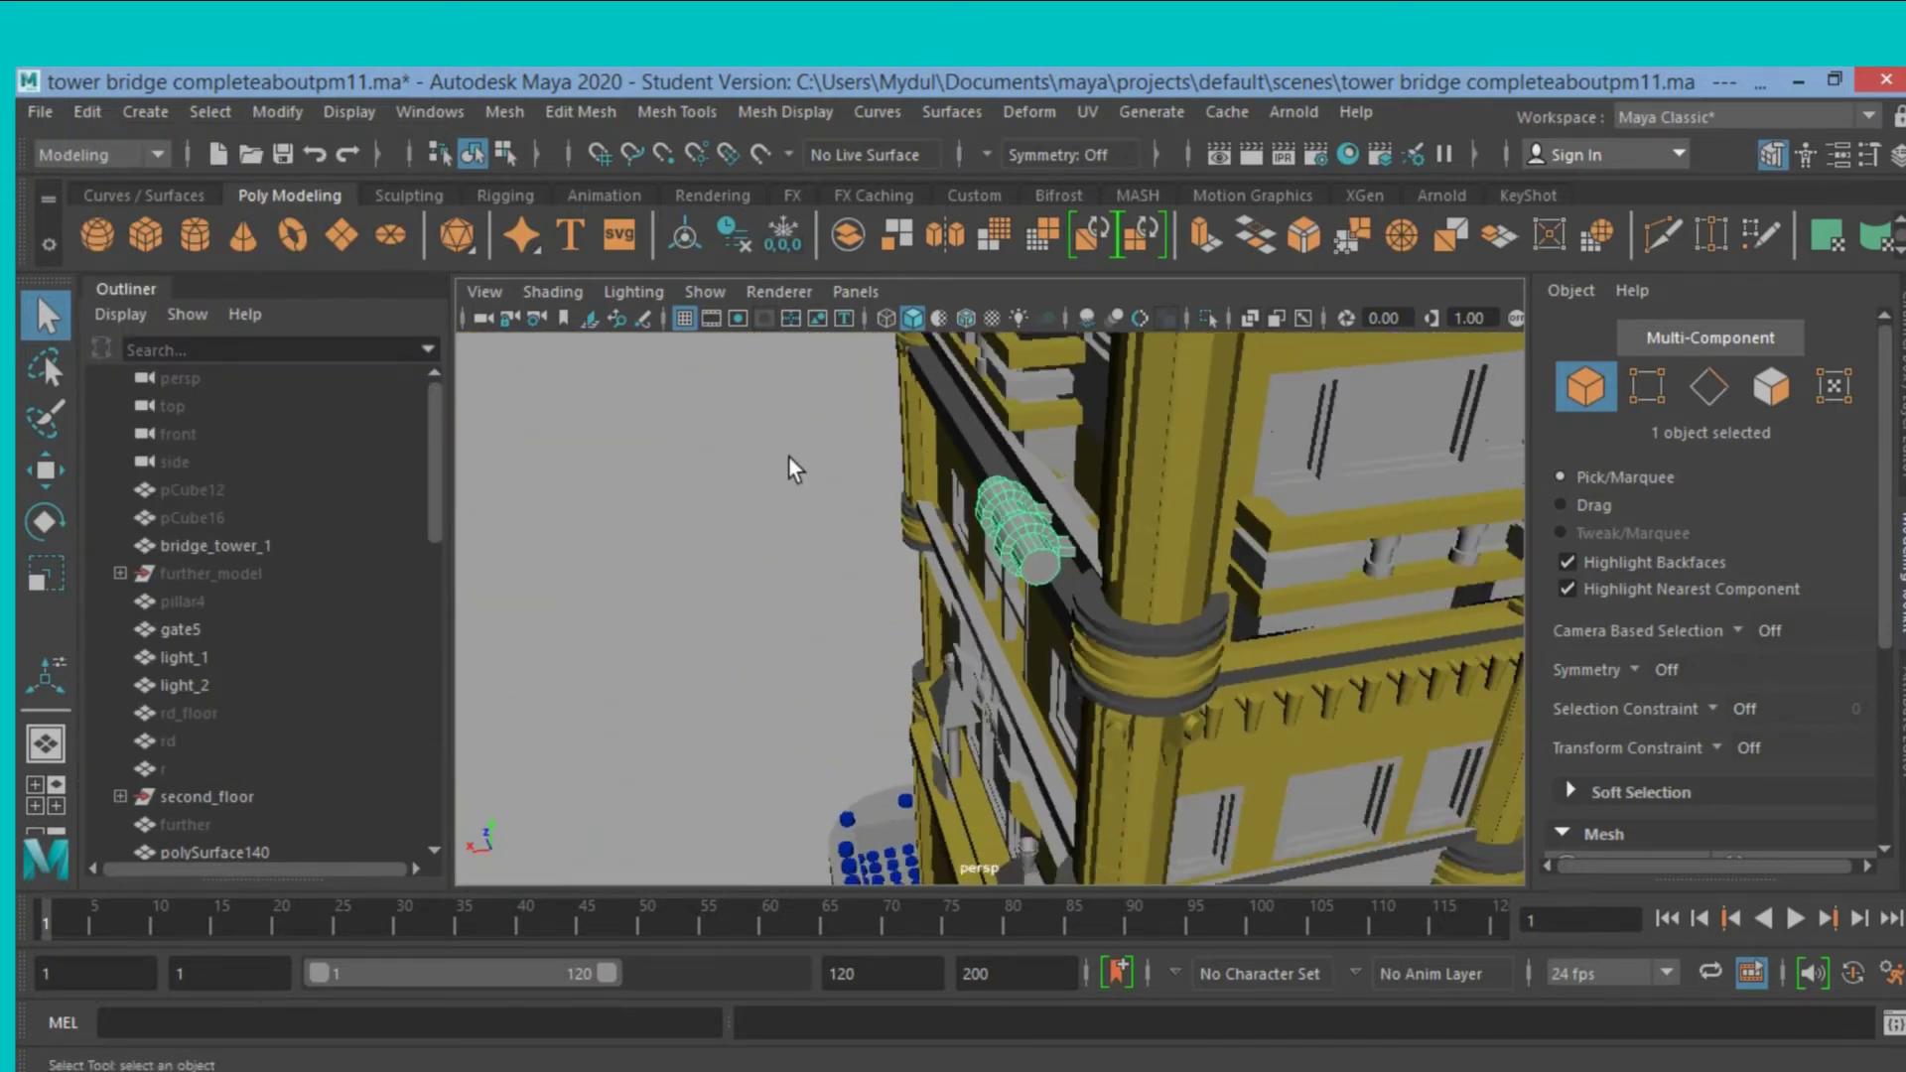
scroll(790, 460, "down", 2)
scroll(790, 460, "down", 2)
scroll(794, 477, "down", 3)
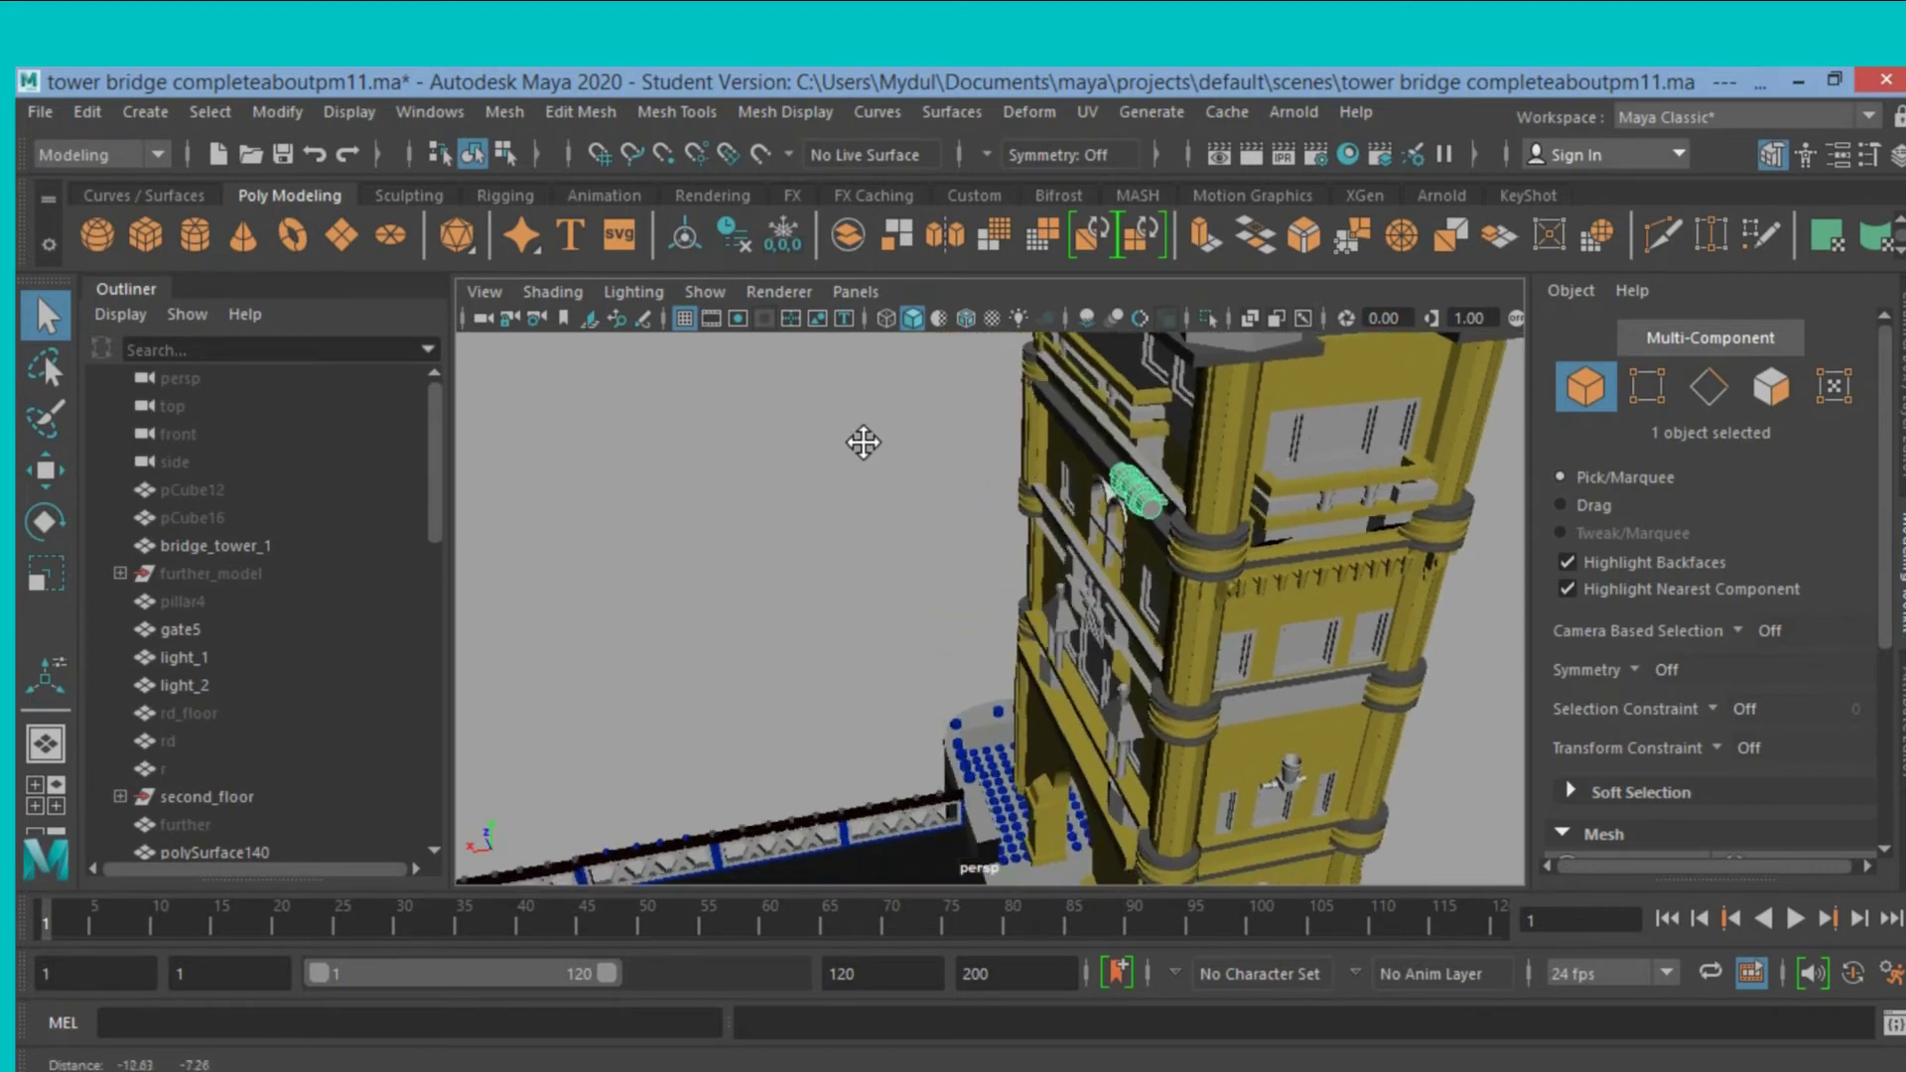
mouse_move(860, 443)
left_mouse_down("alt")
mouse_move(945, 391)
mouse_move(792, 521)
mouse_move(877, 473)
mouse_move(832, 454)
mouse_move(867, 453)
left_mouse_up("alt")
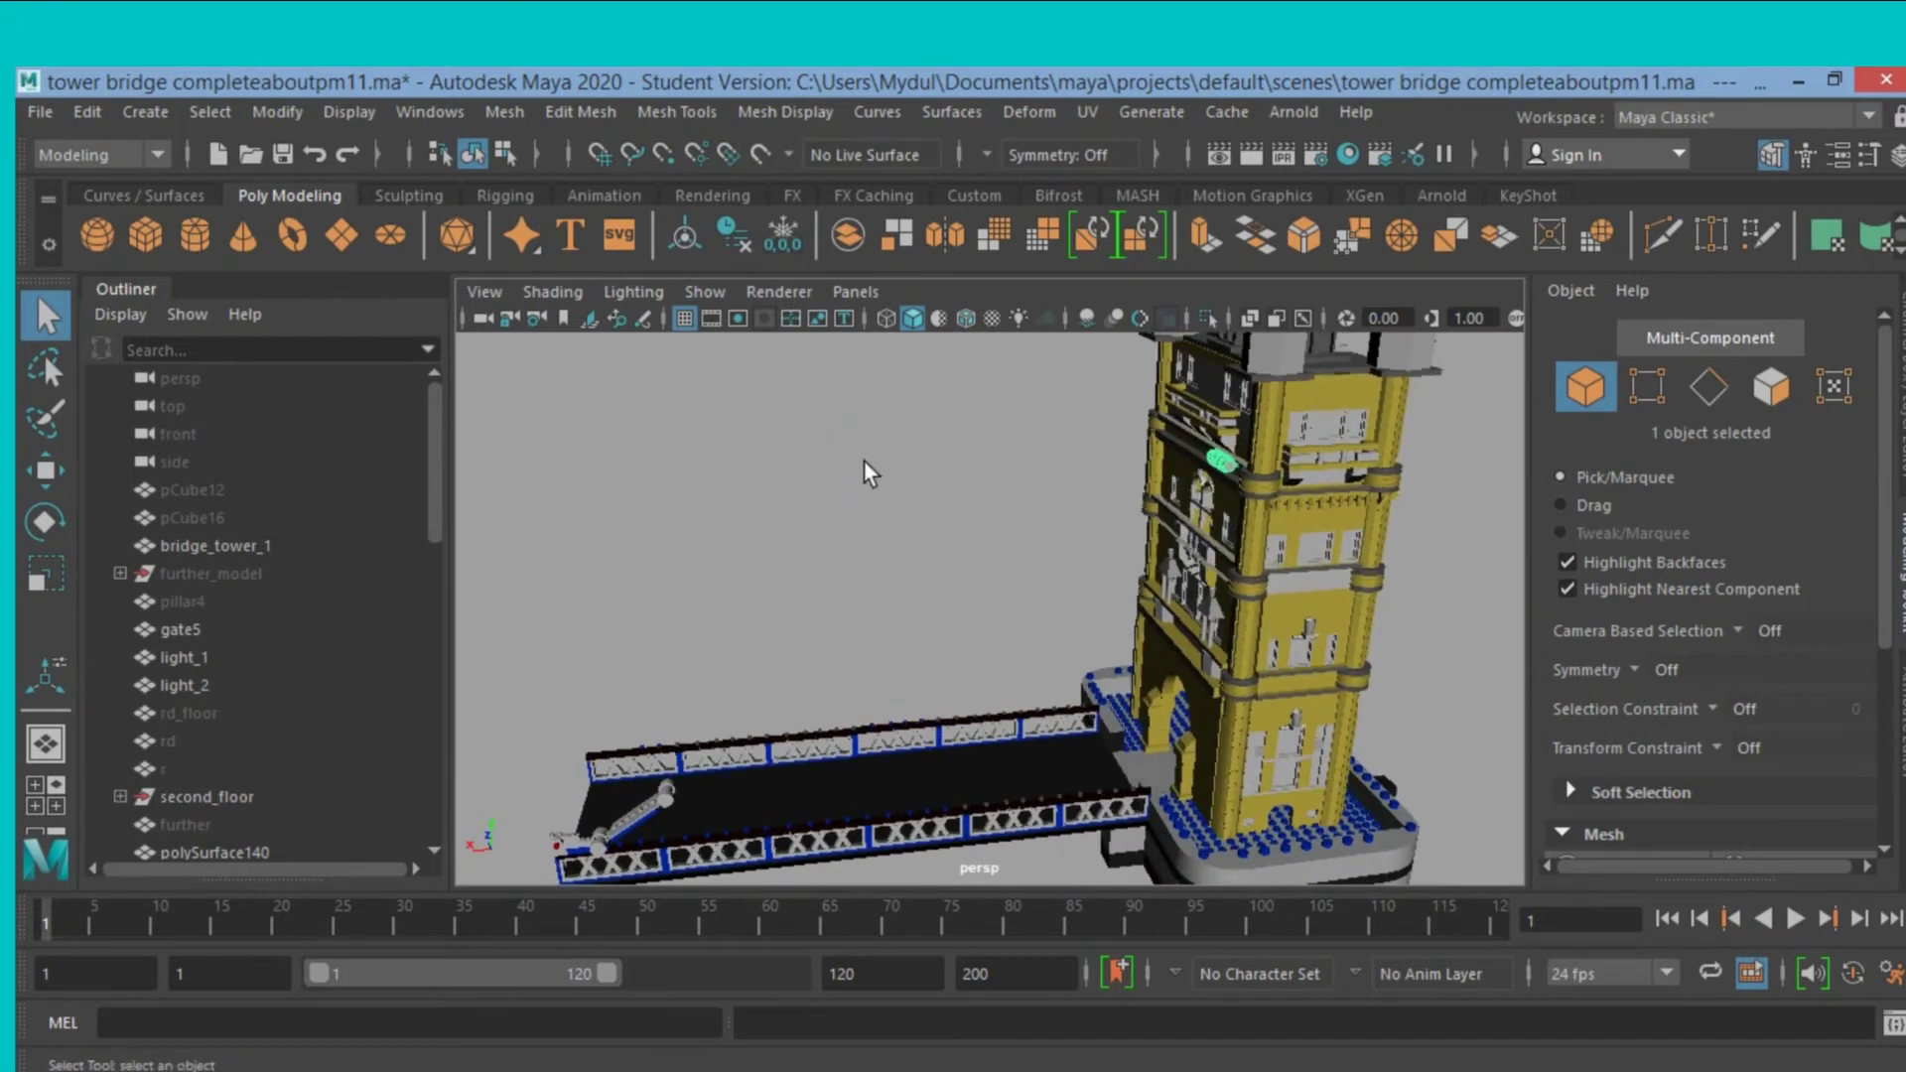
left_click_drag(864, 466, 820, 468, "alt")
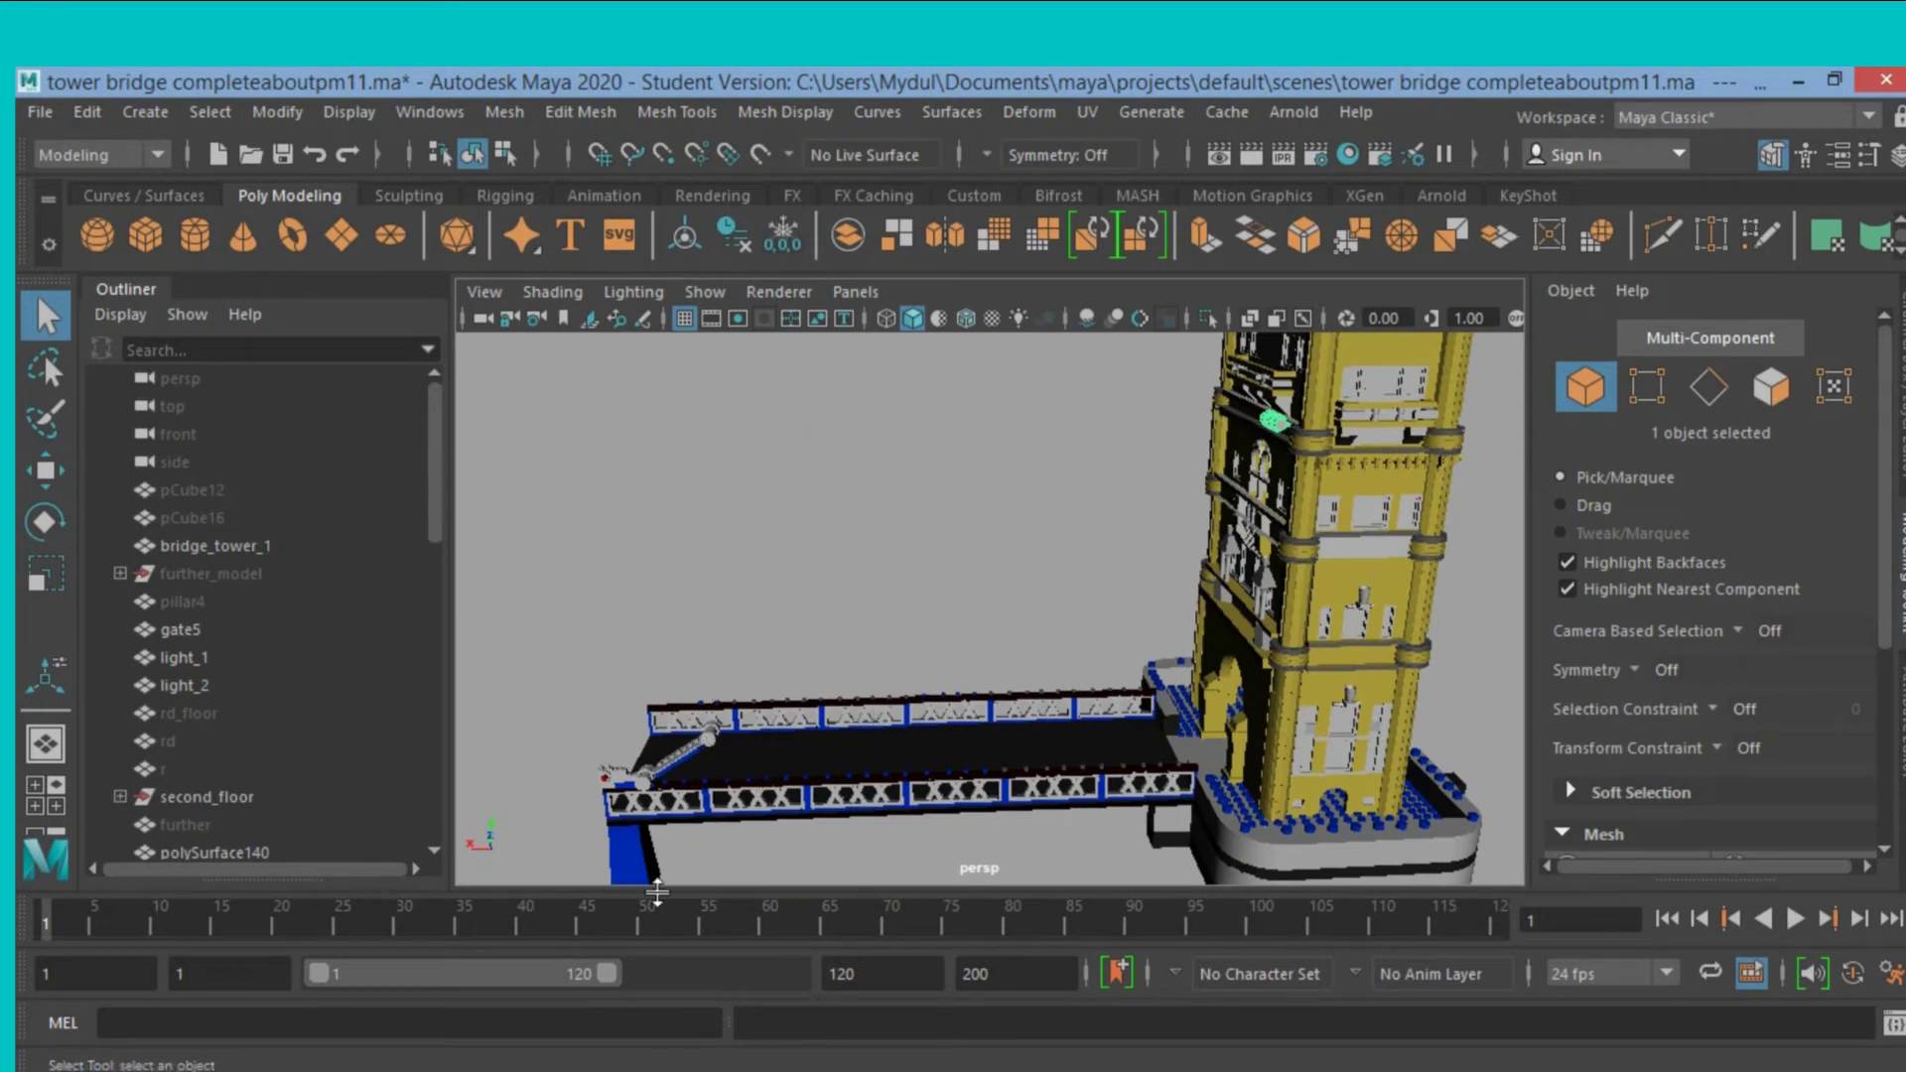
Switch to the four-pane layout and enlarge the side view to inspect the model.
key("space")
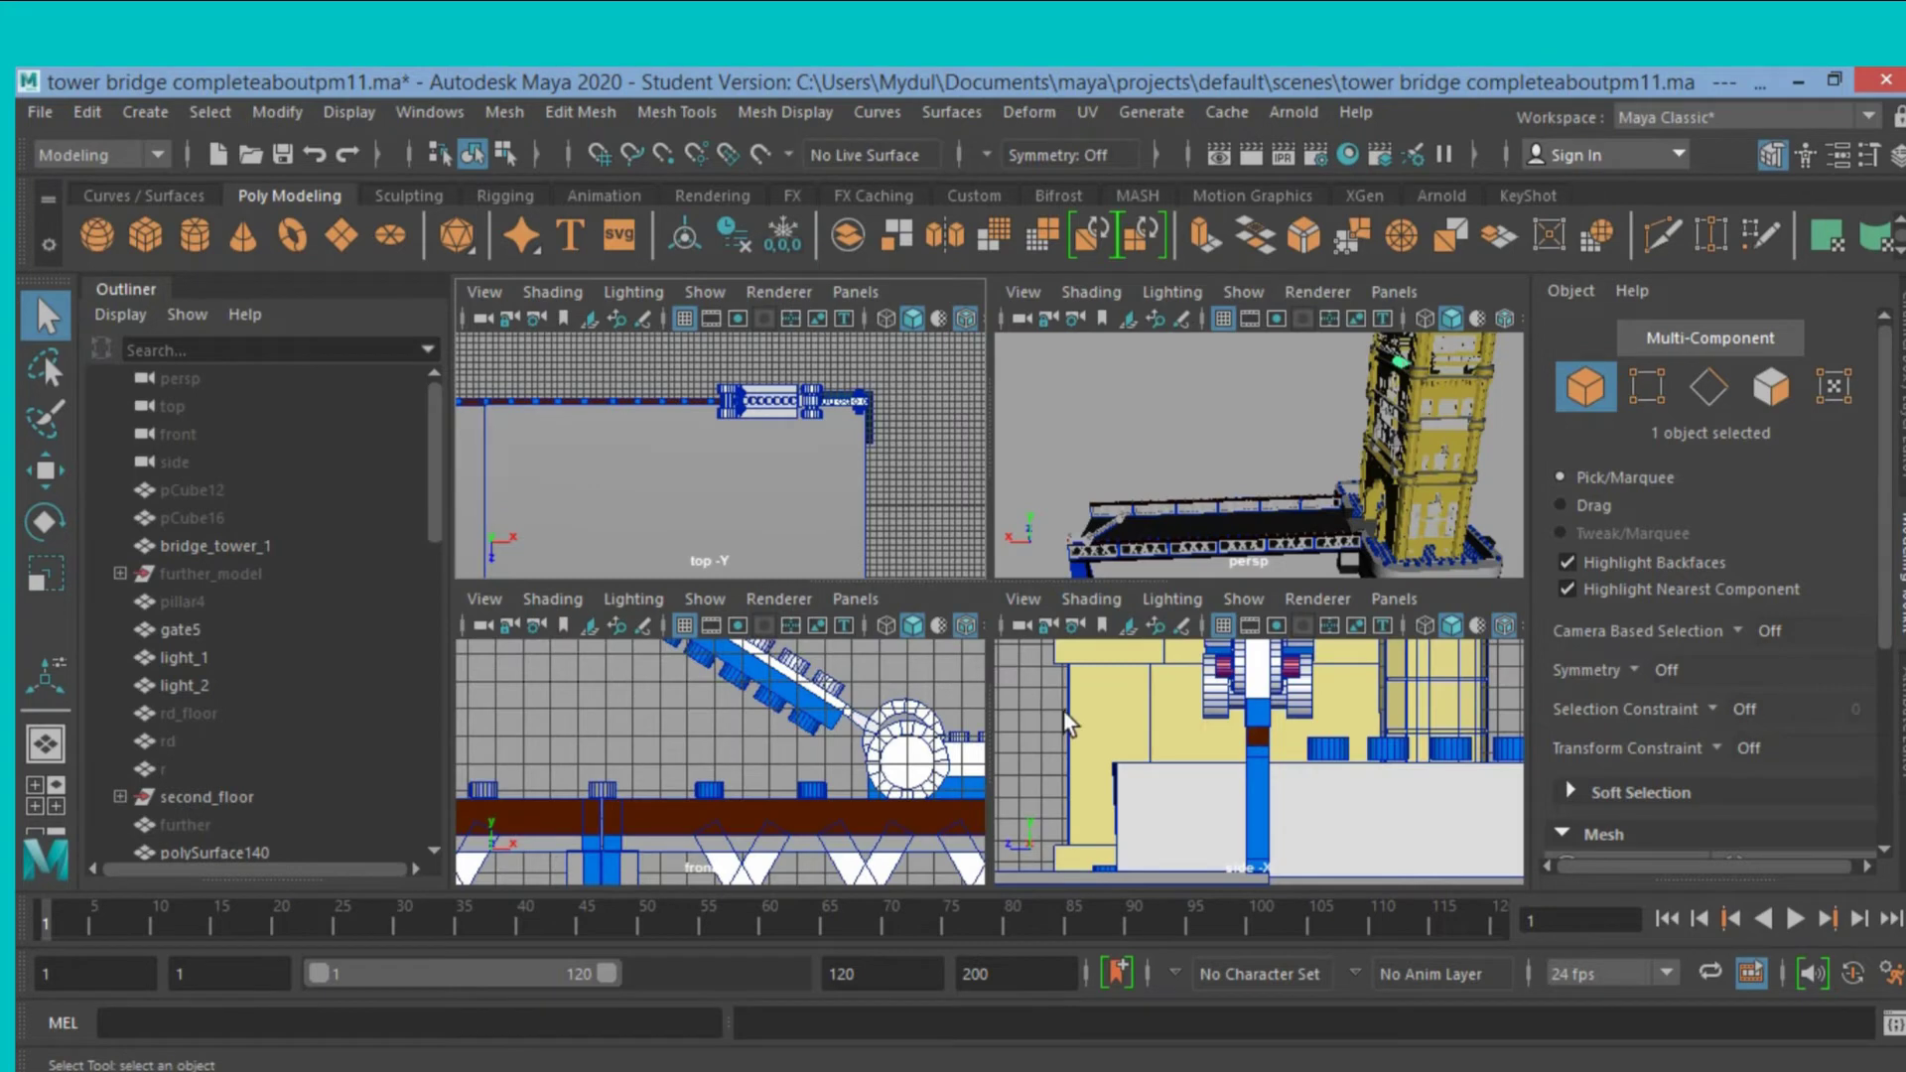
key("space")
scroll(1171, 706, "down", 2)
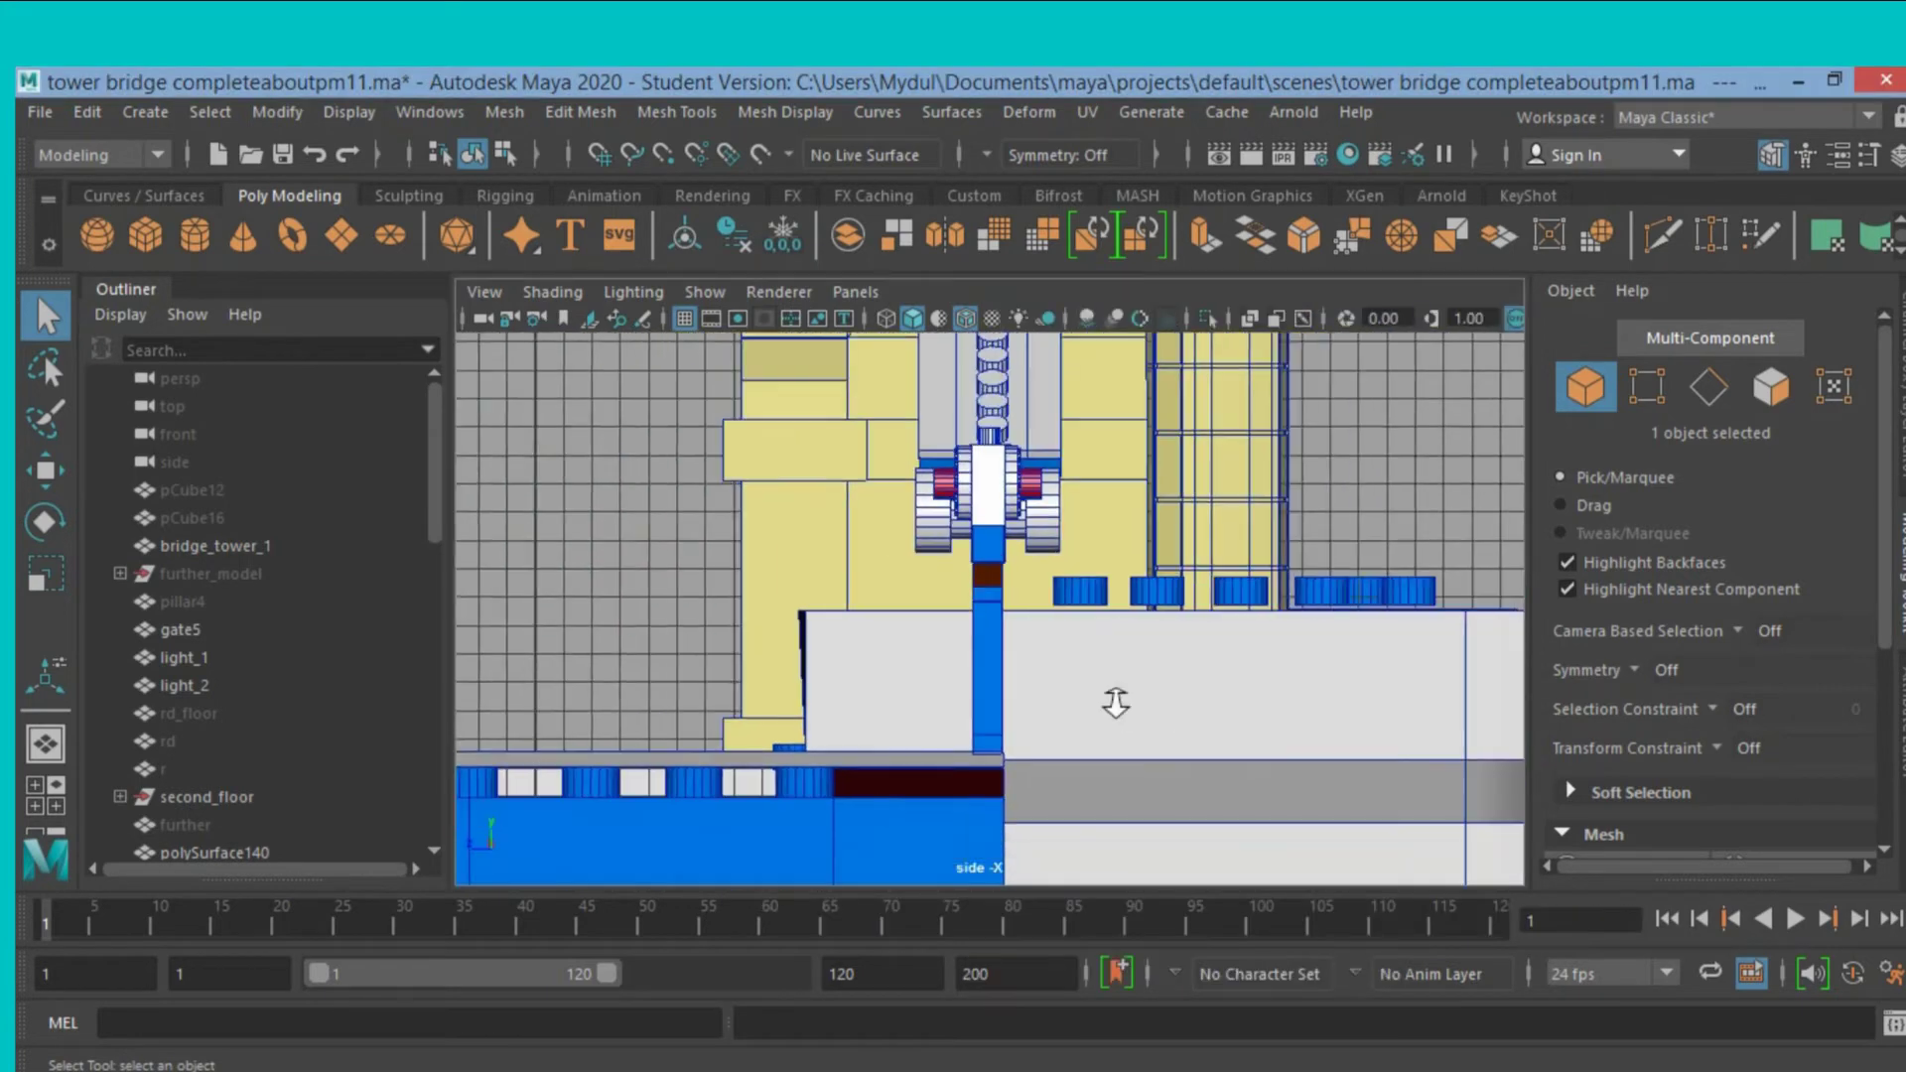
scroll(1112, 689, "down", 2)
scroll(1110, 689, "down", 2)
scroll(1111, 689, "down", 2)
scroll(1110, 687, "down", 1)
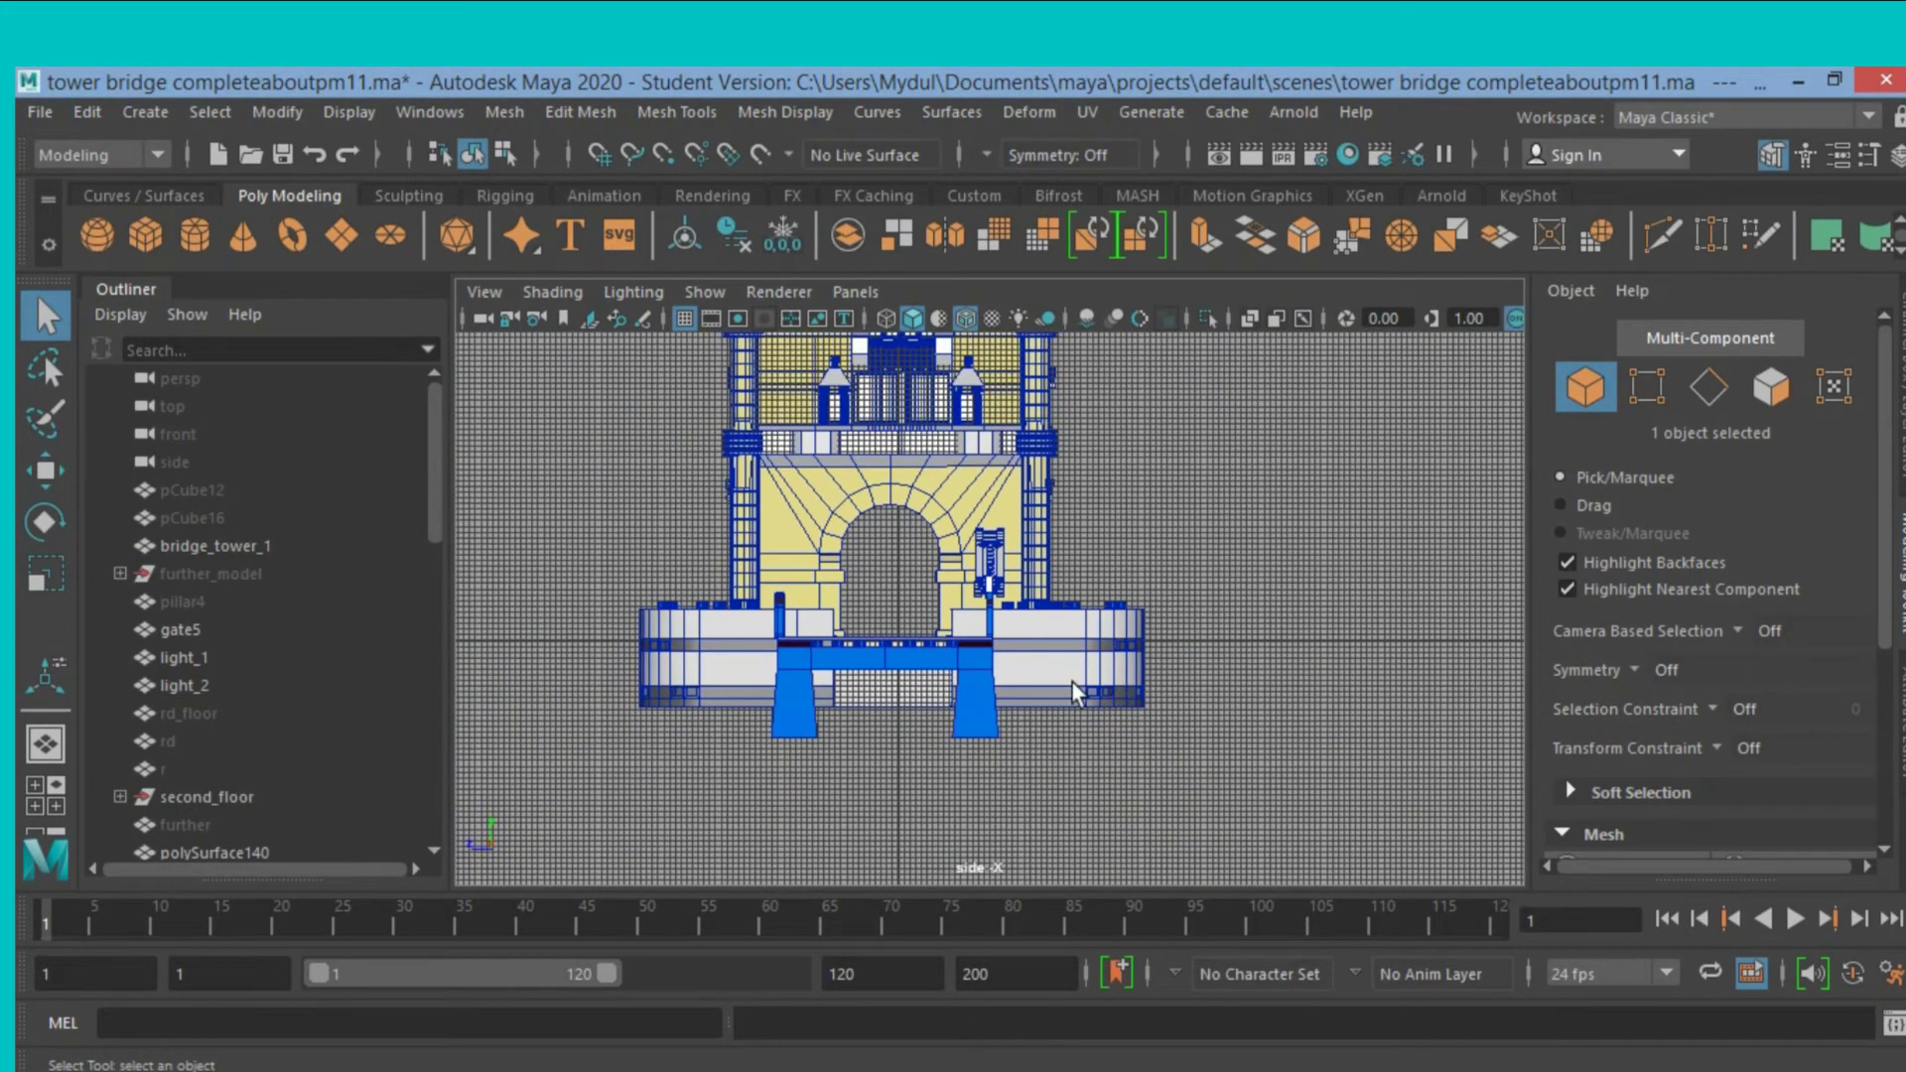
Return to four panes and frame the whole tower and bridge span in the front view.
key("space")
key("space")
scroll(721, 736, "down", 2)
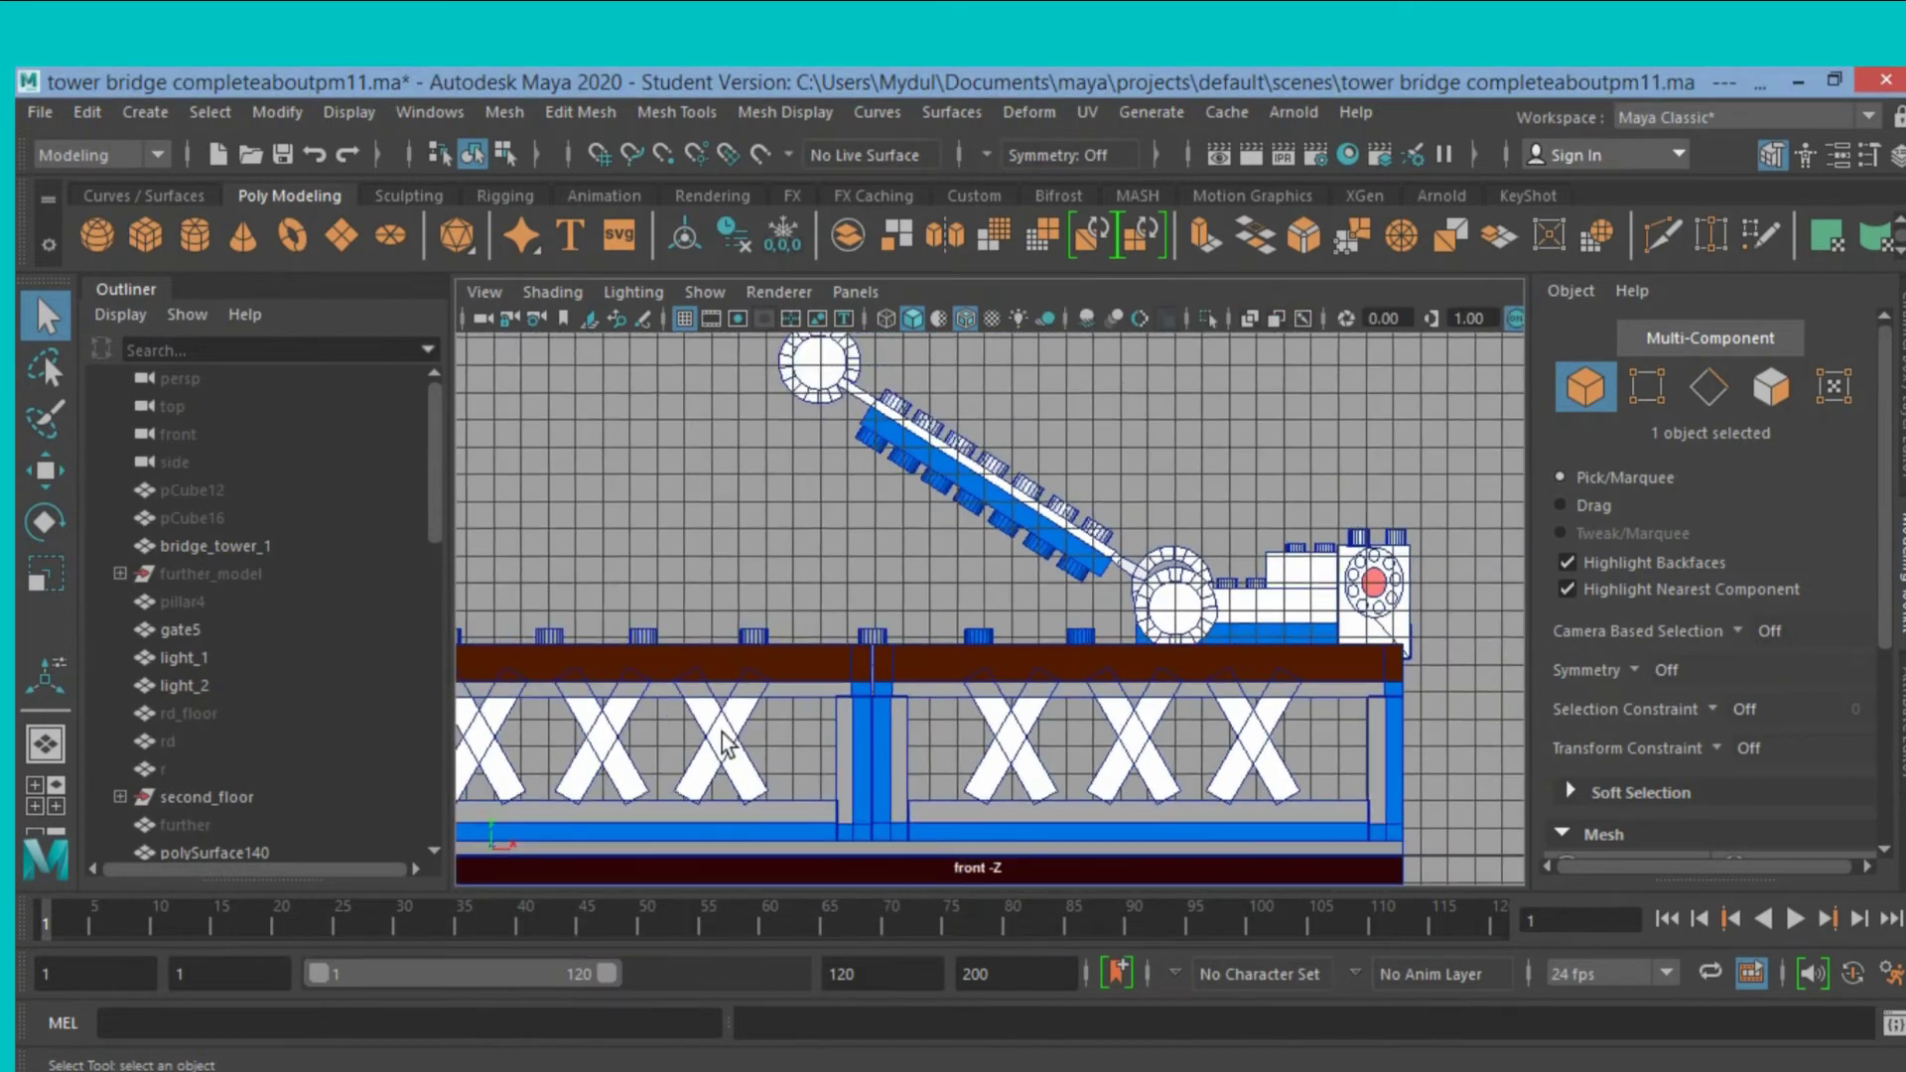
scroll(721, 731, "down", 2)
scroll(722, 732, "down", 1)
scroll(728, 743, "down", 1)
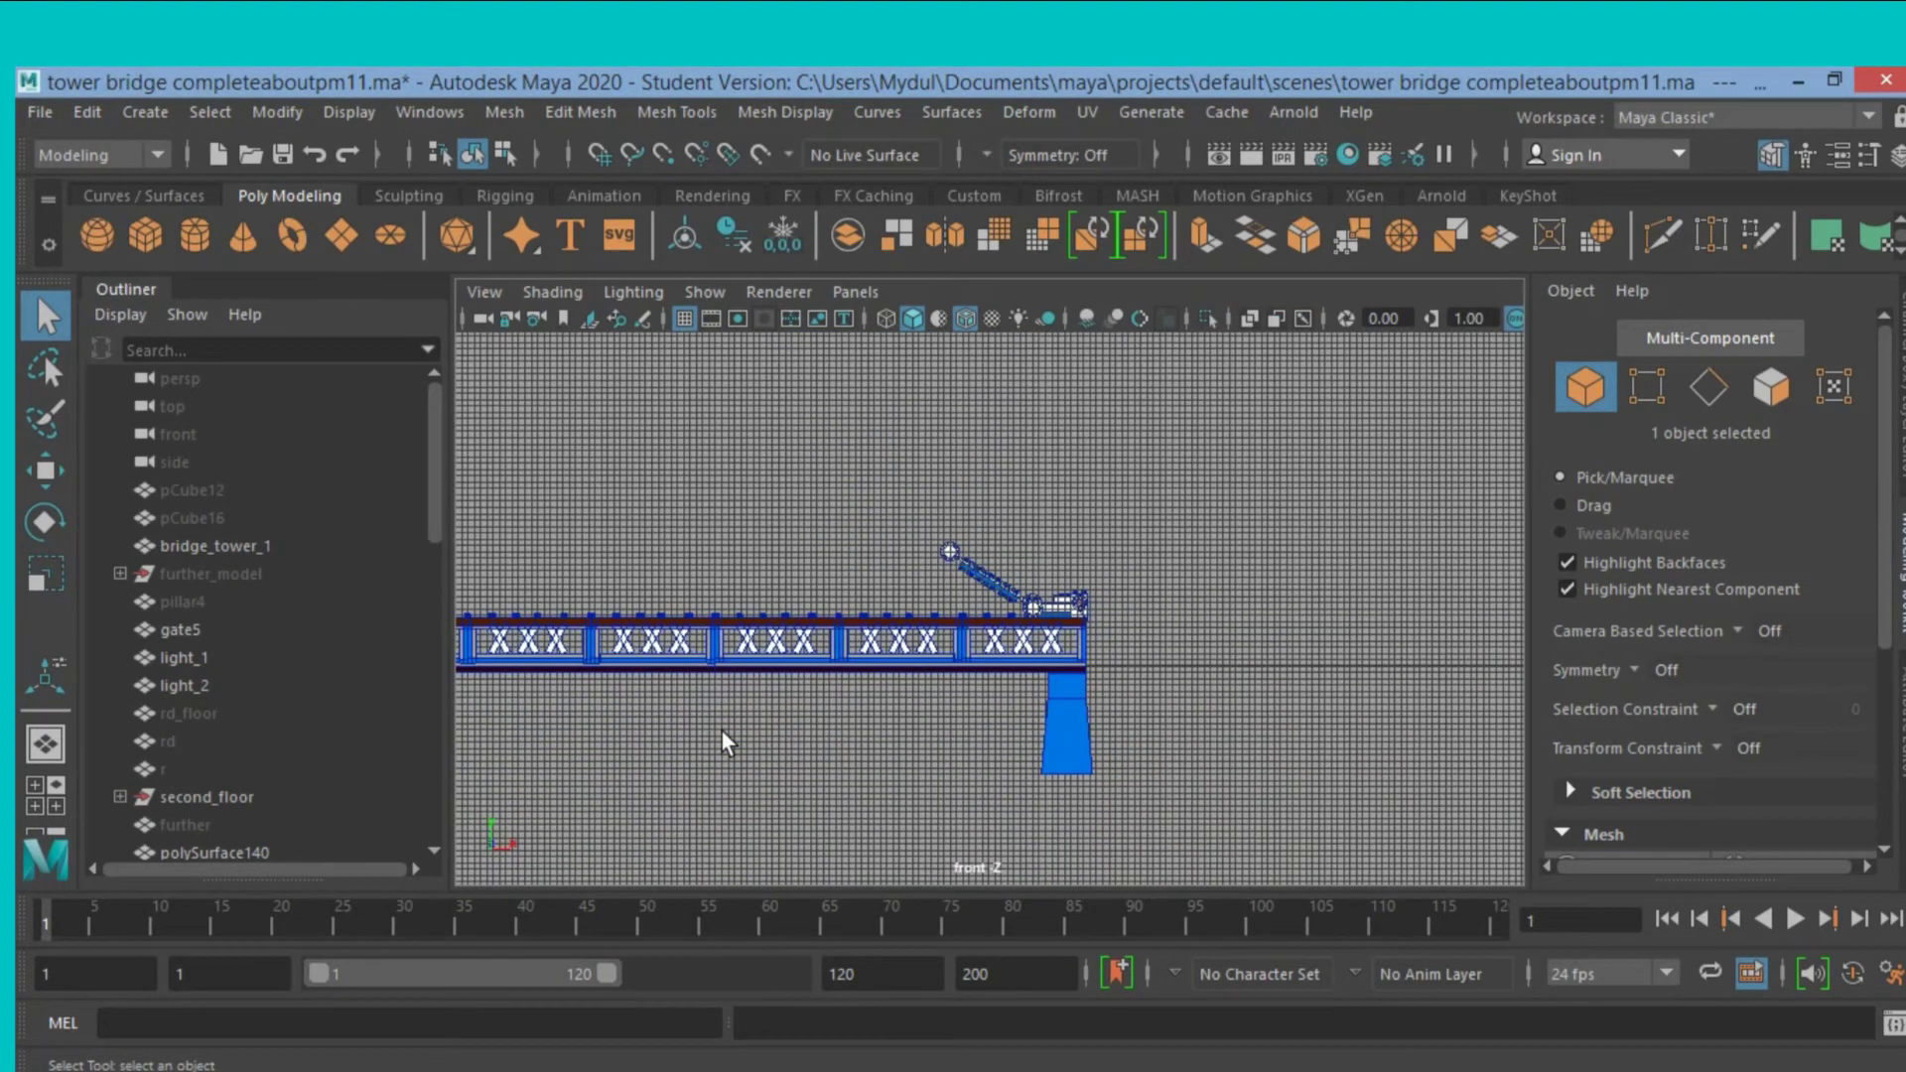
key("a")
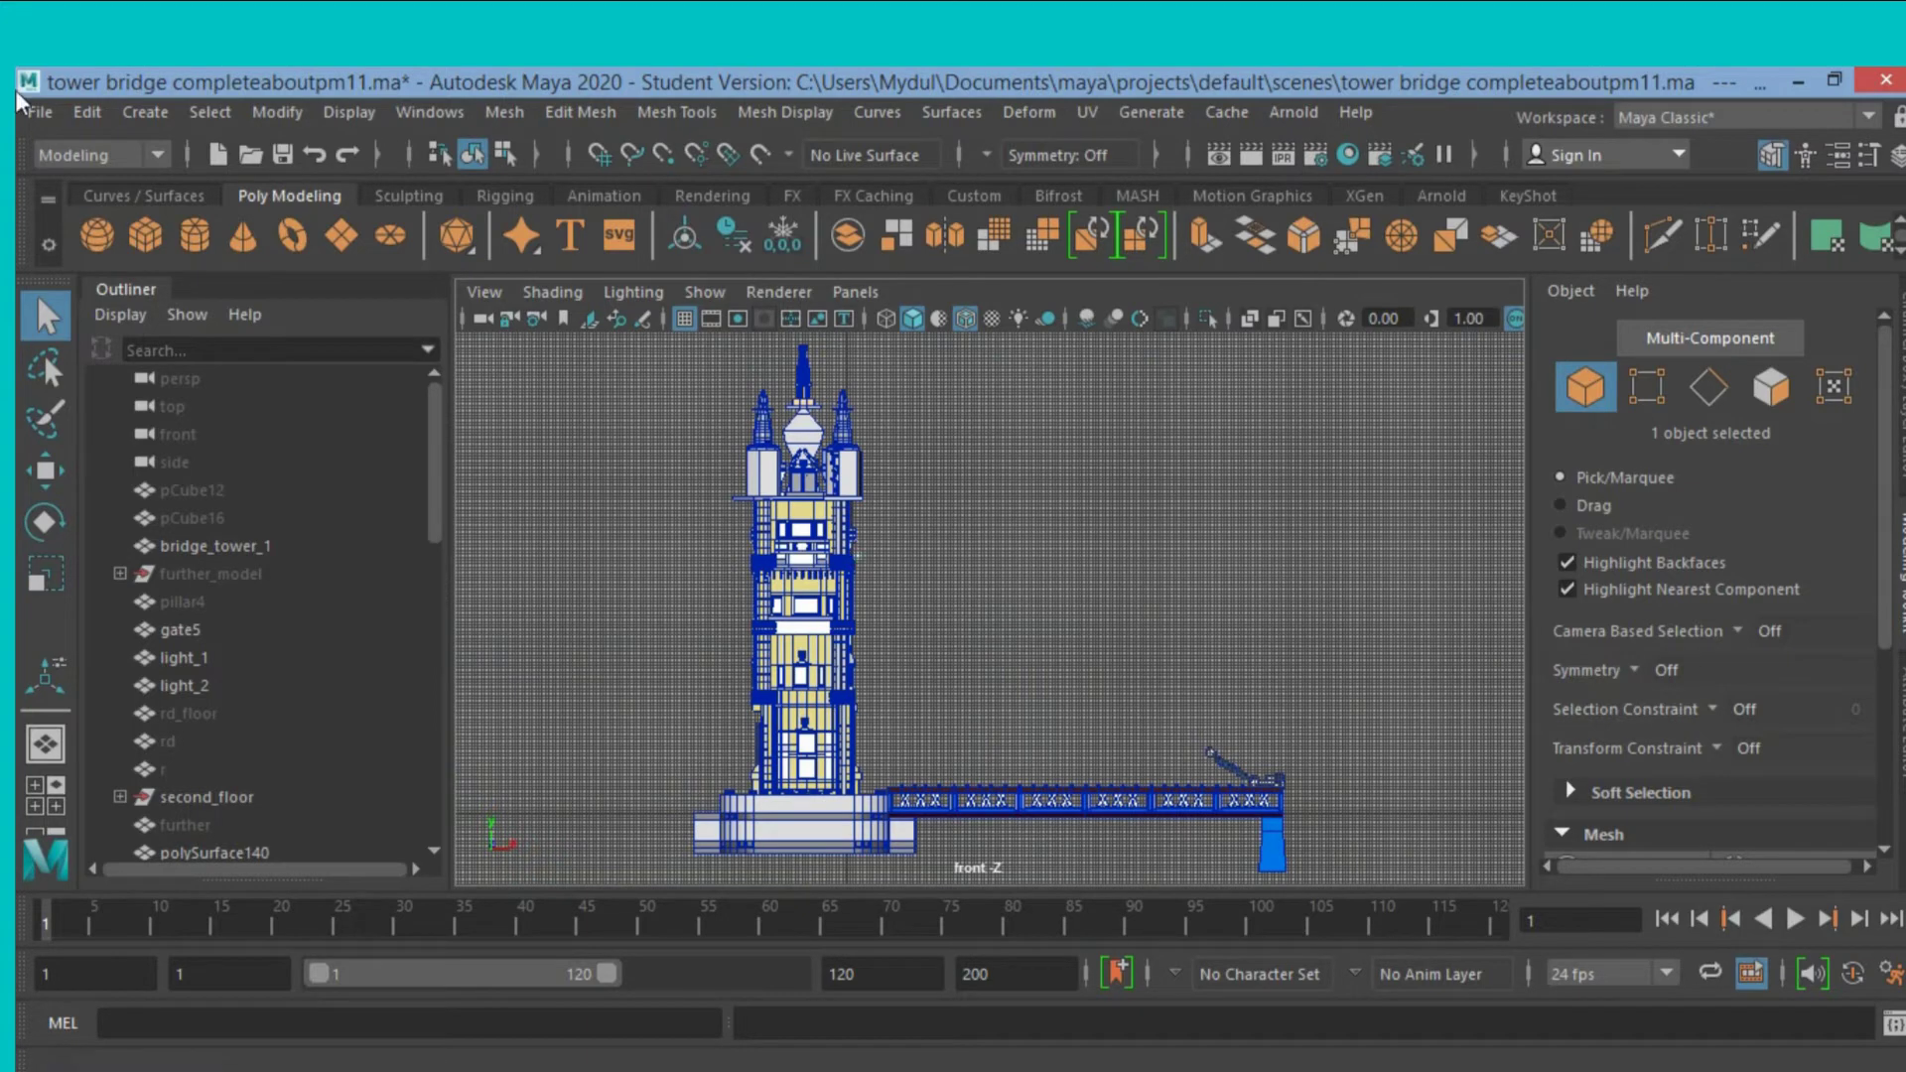
Reset the CV Curve Tool options to their default settings.
left_click(141, 107)
mouse_move(205, 321)
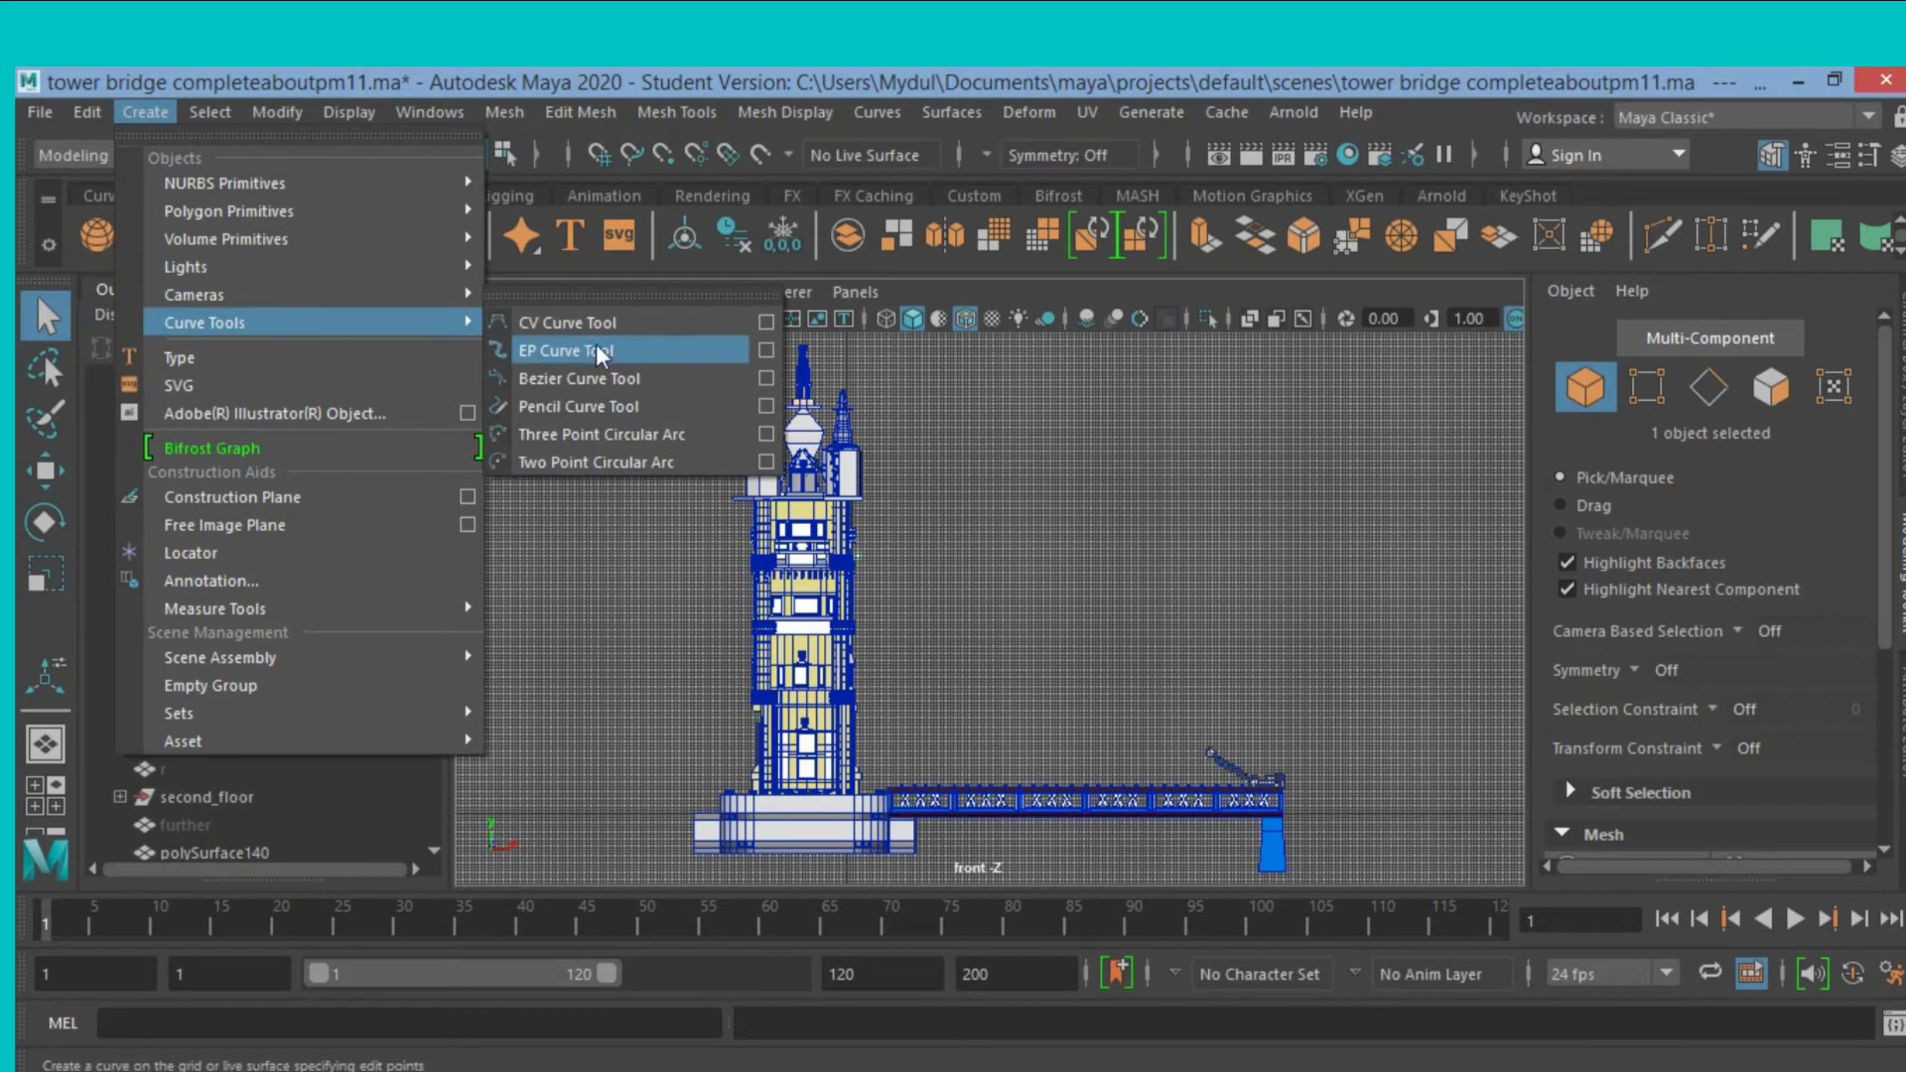
left_click(761, 321)
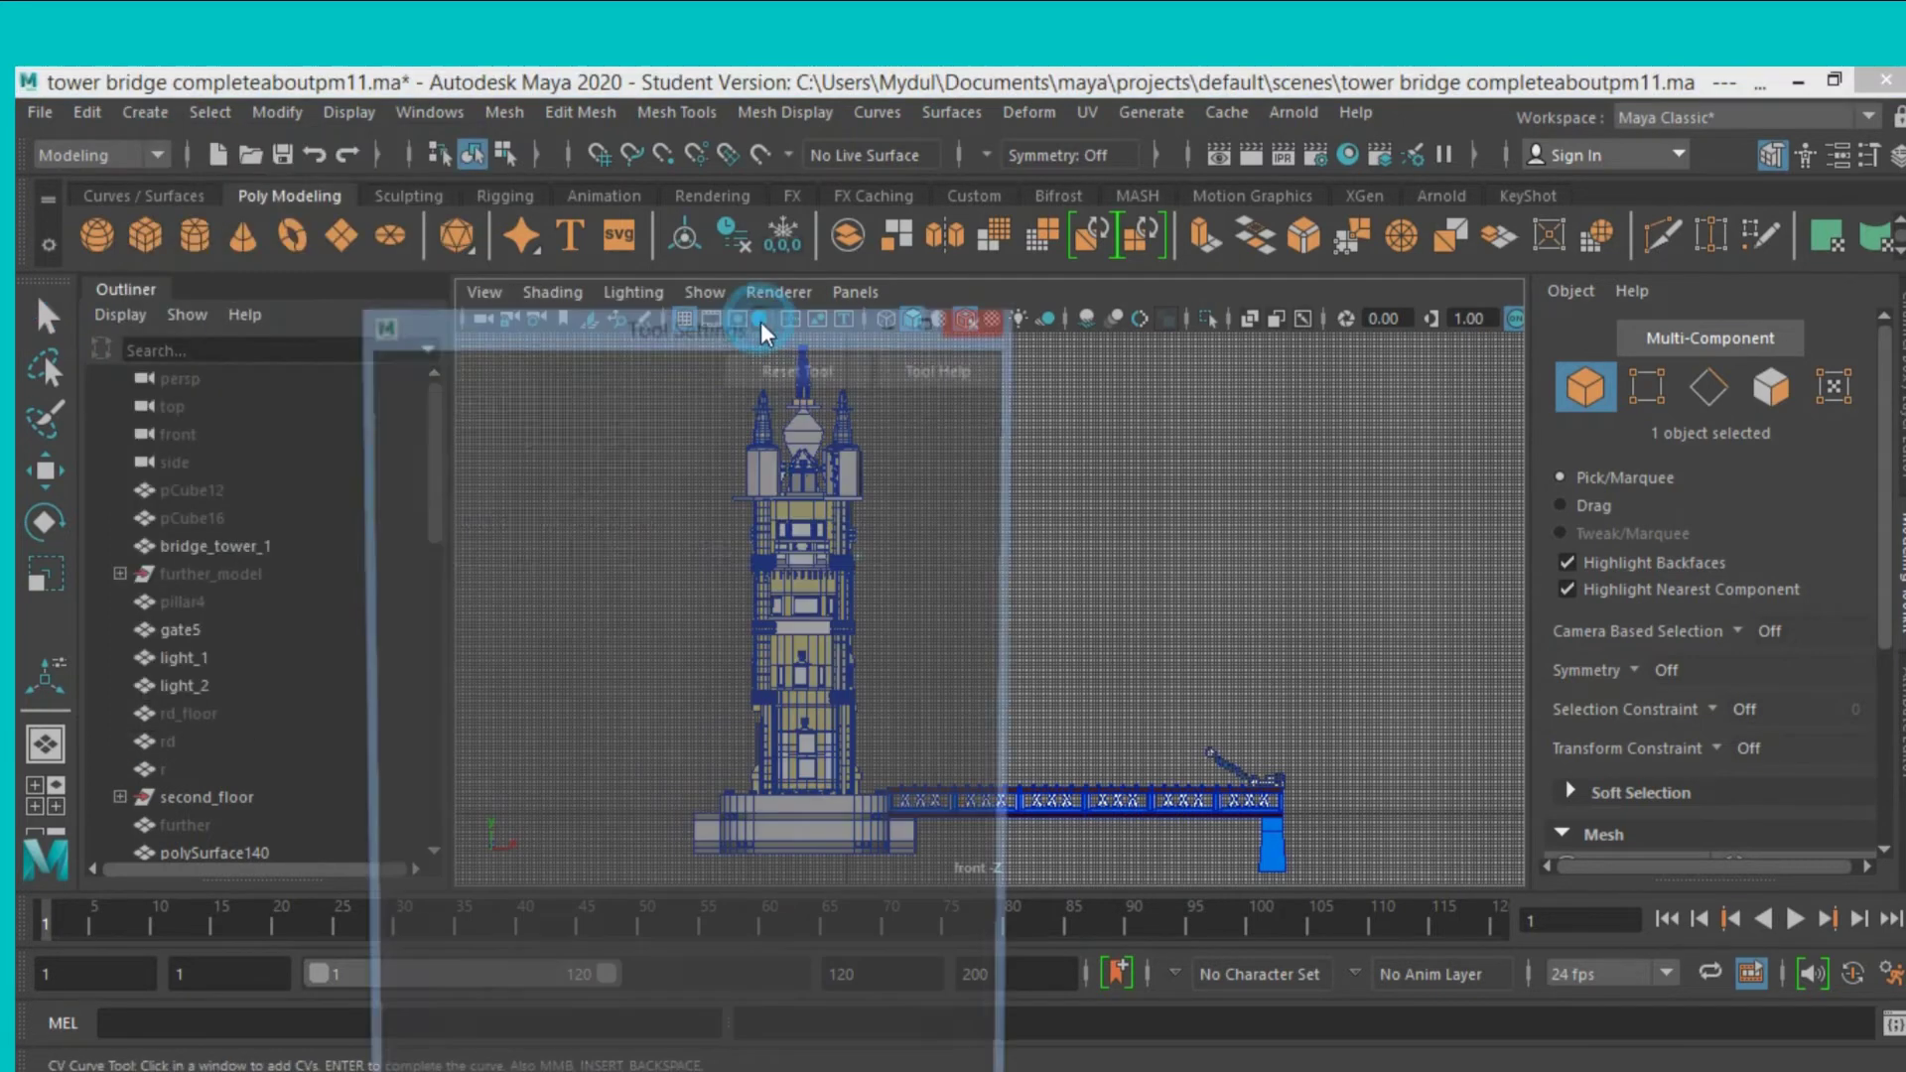
left_click(762, 361)
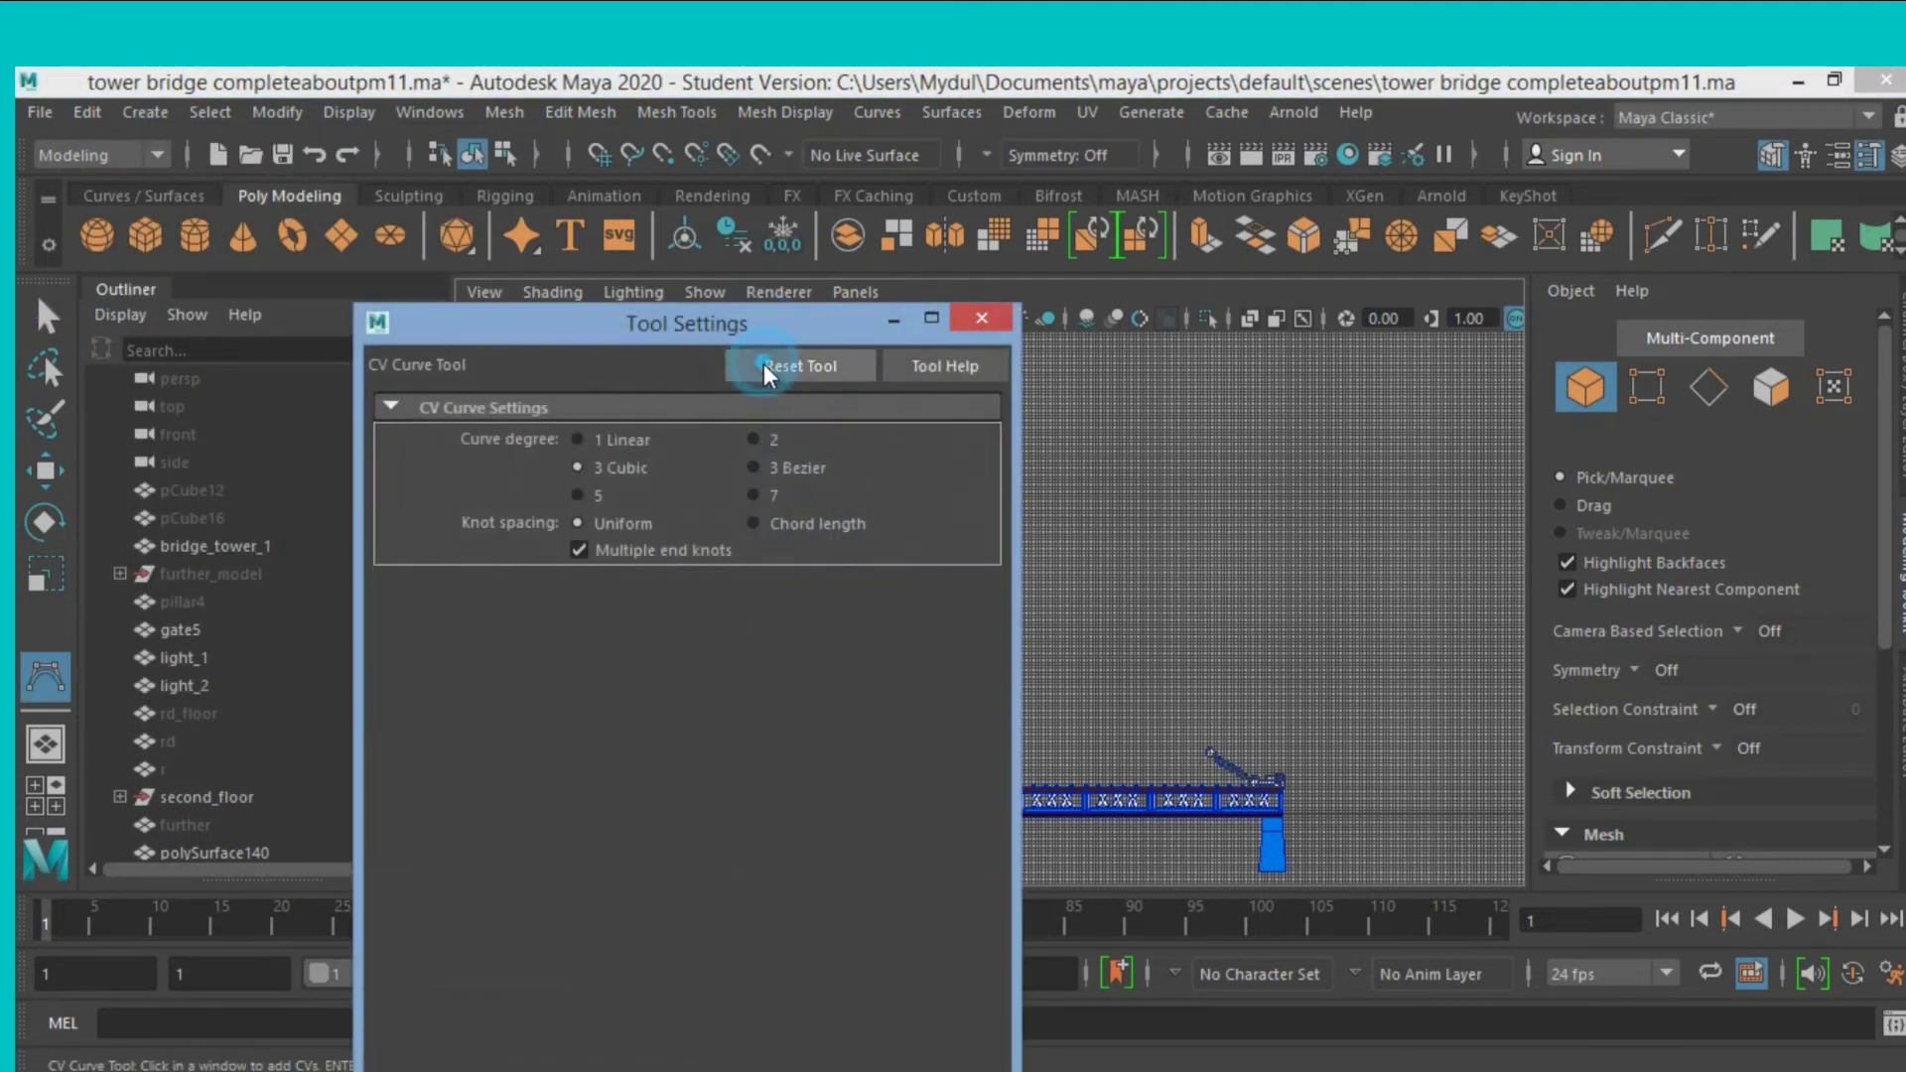
left_click(974, 316)
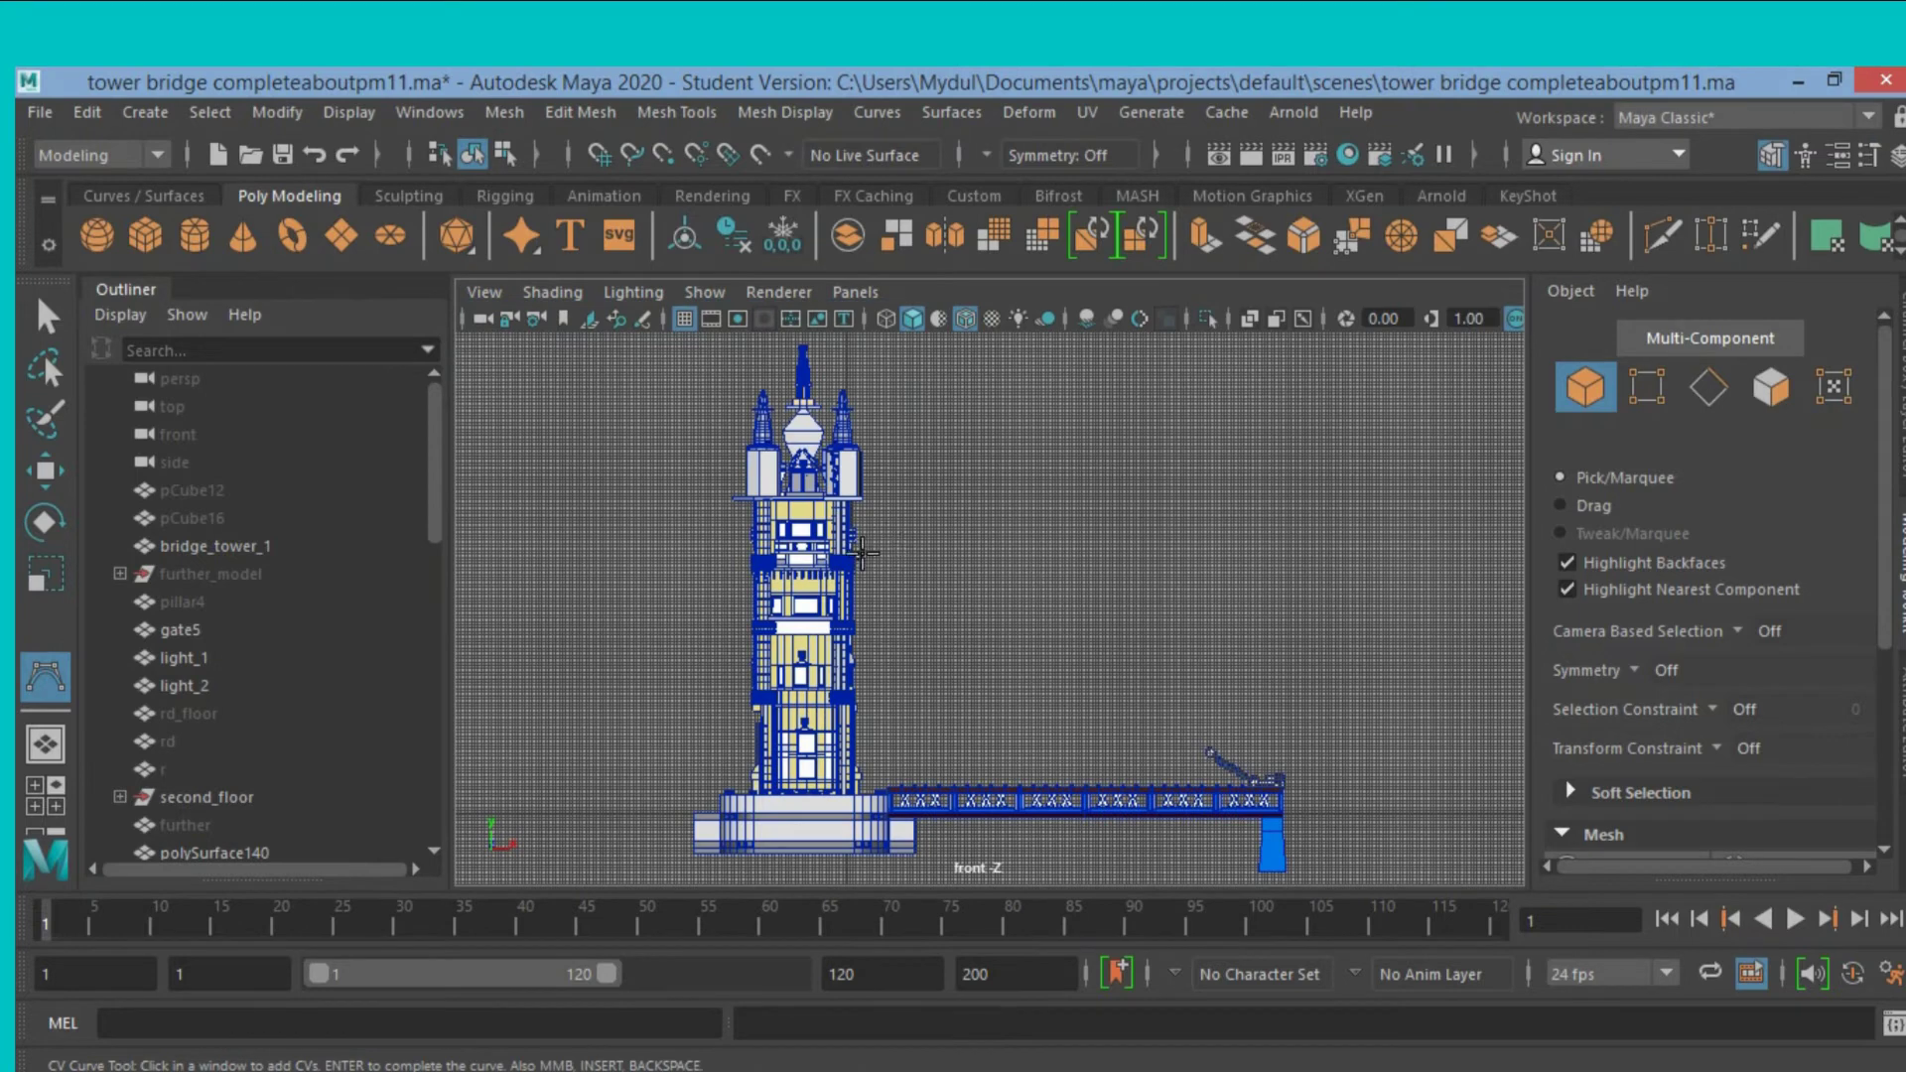
Draw a sagging CV curve from the tower's upper side down to the deck's lever end.
left_click(861, 553)
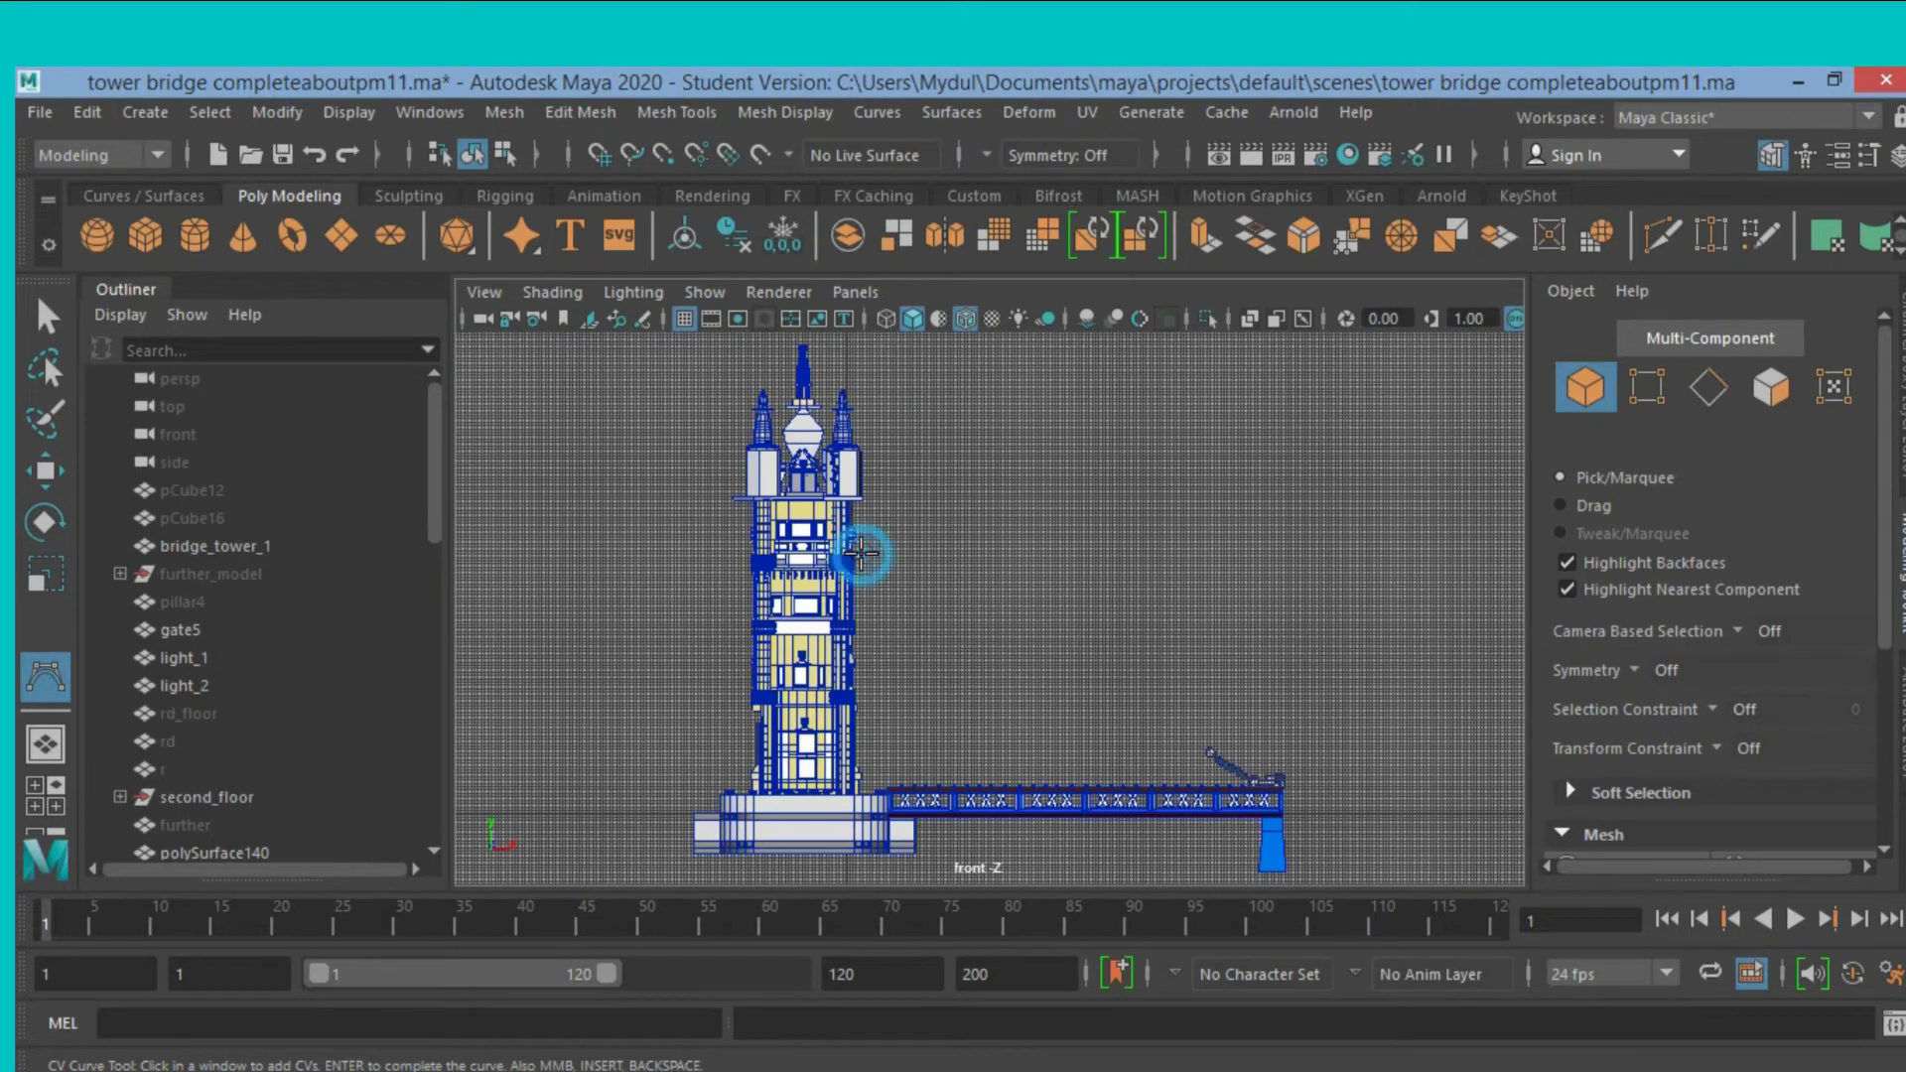
left_click(945, 615)
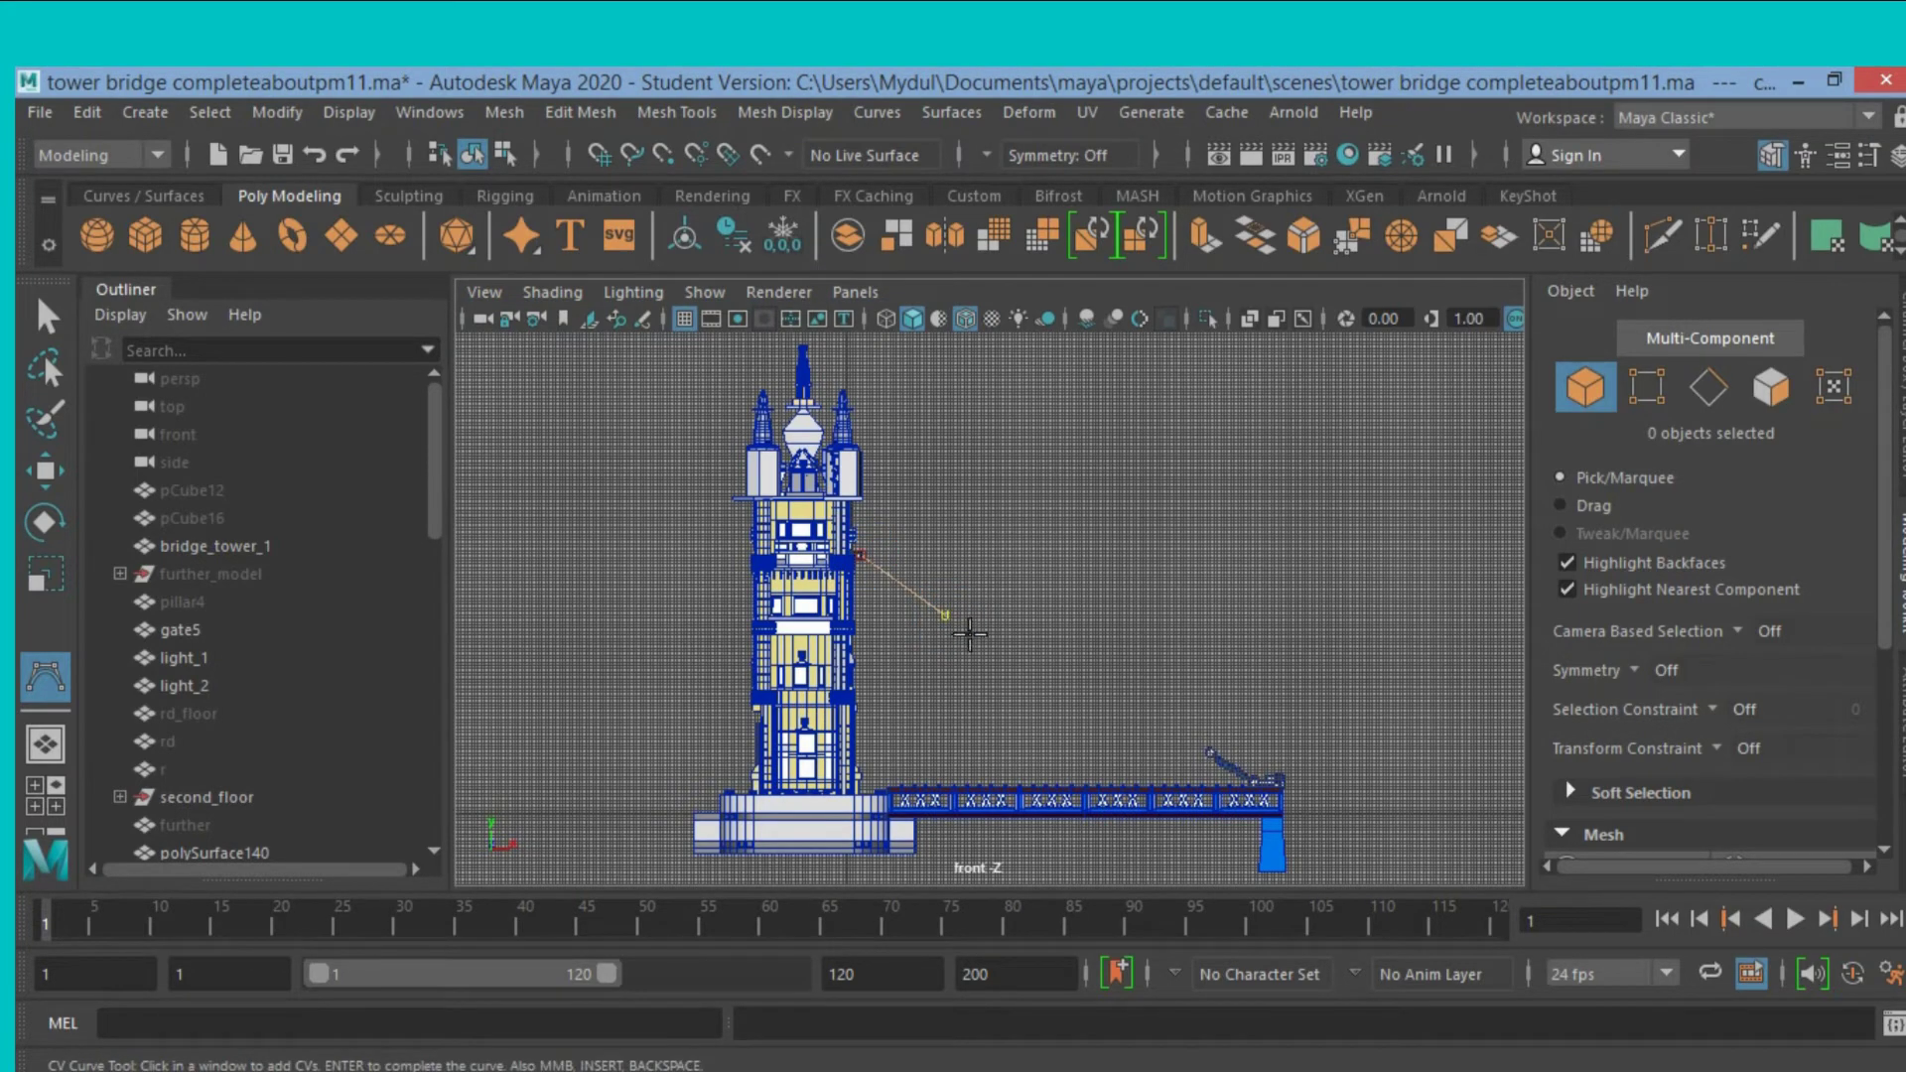
key("ctrl+z")
left_click(901, 598)
left_click(936, 633)
left_click(984, 667)
left_click(1011, 681)
left_click(1087, 706)
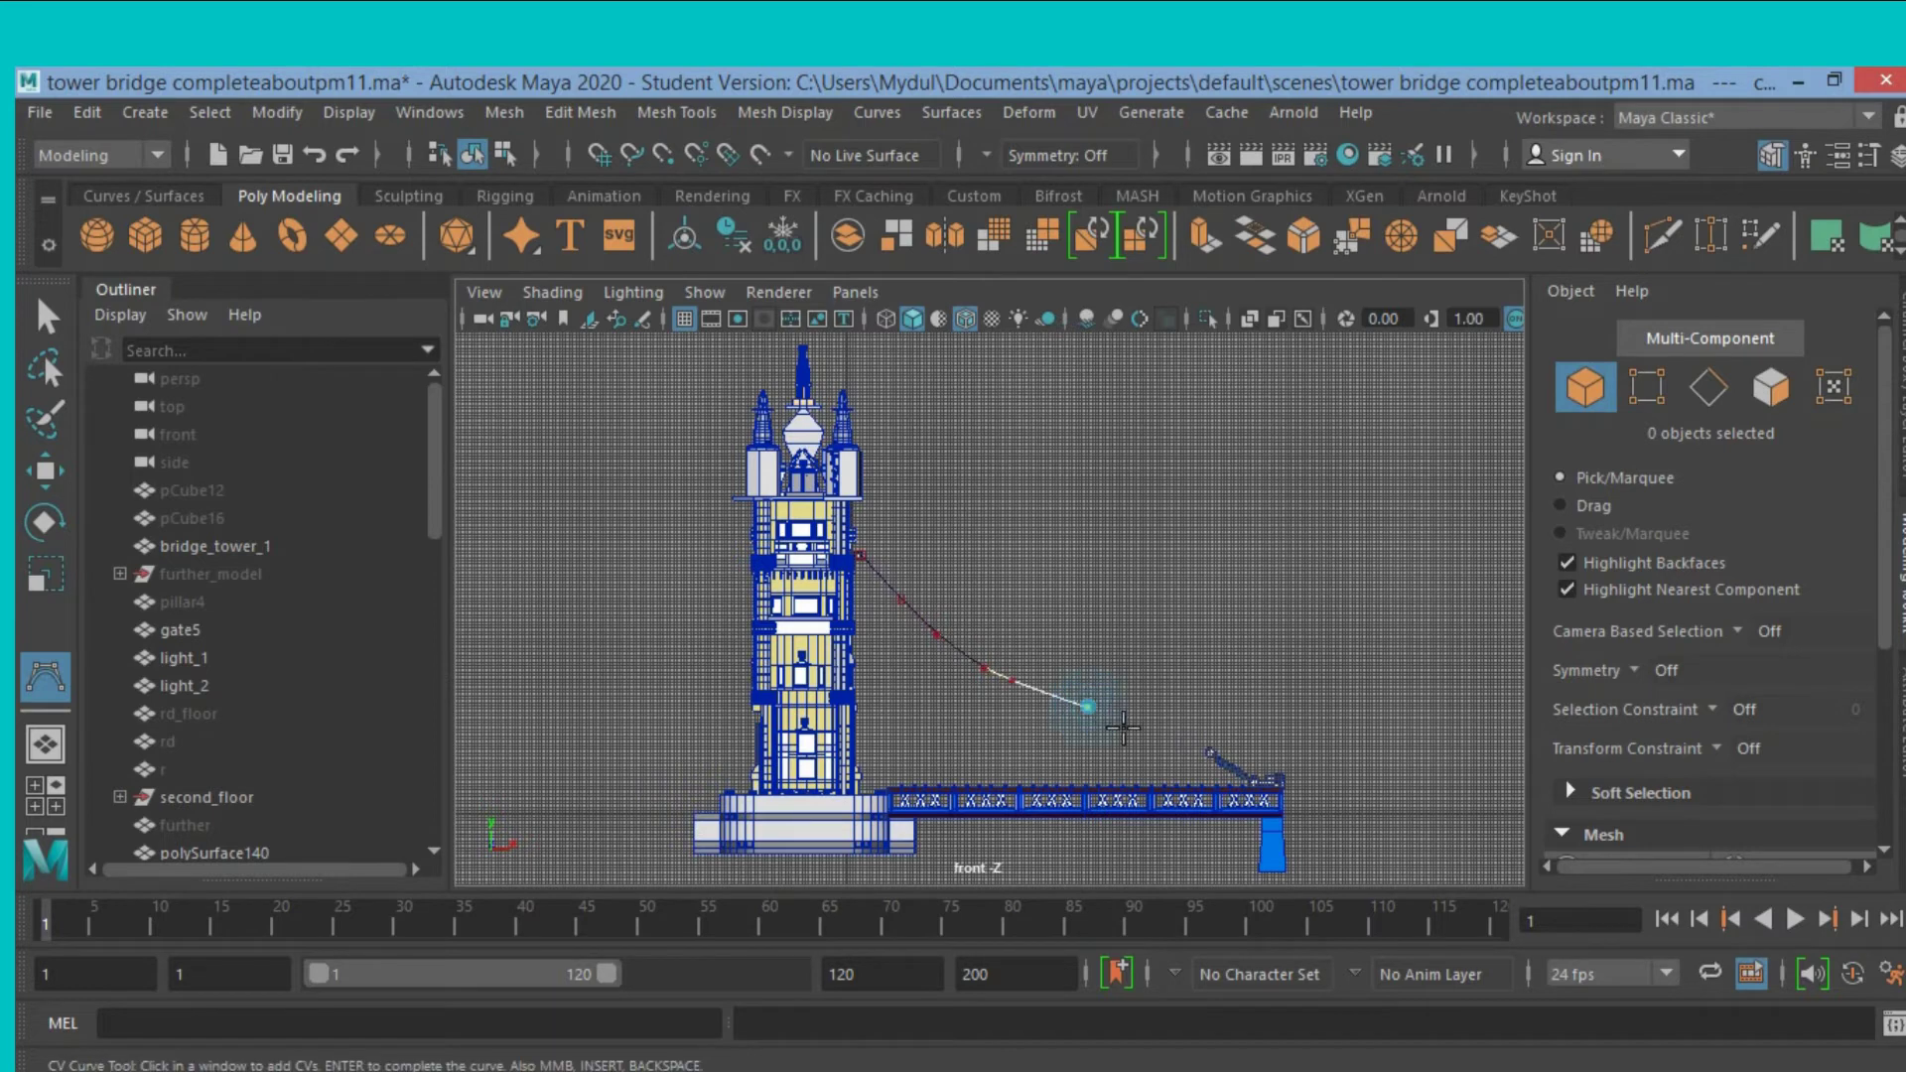
left_click(1203, 751)
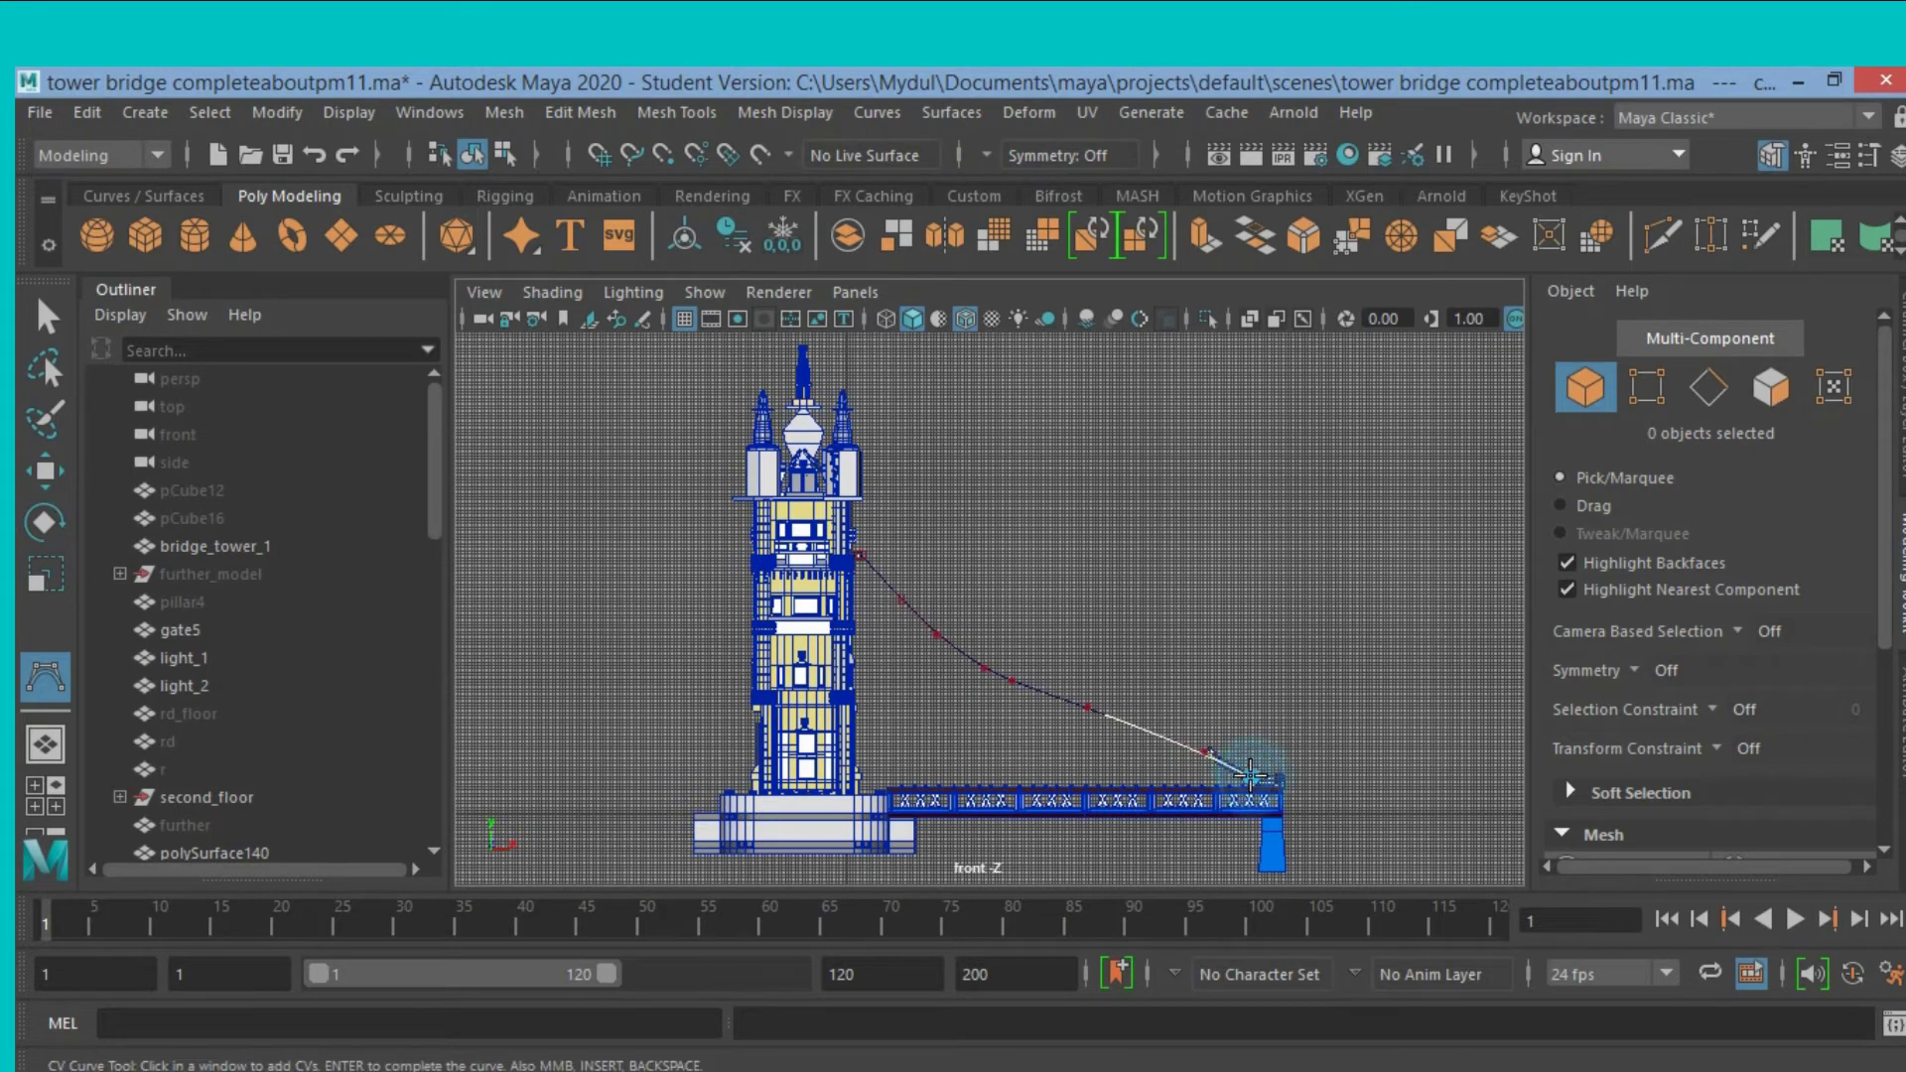
key("Return")
In perspective view, move the CV curve about -20 units along Z beside the deck's near edge.
key("space")
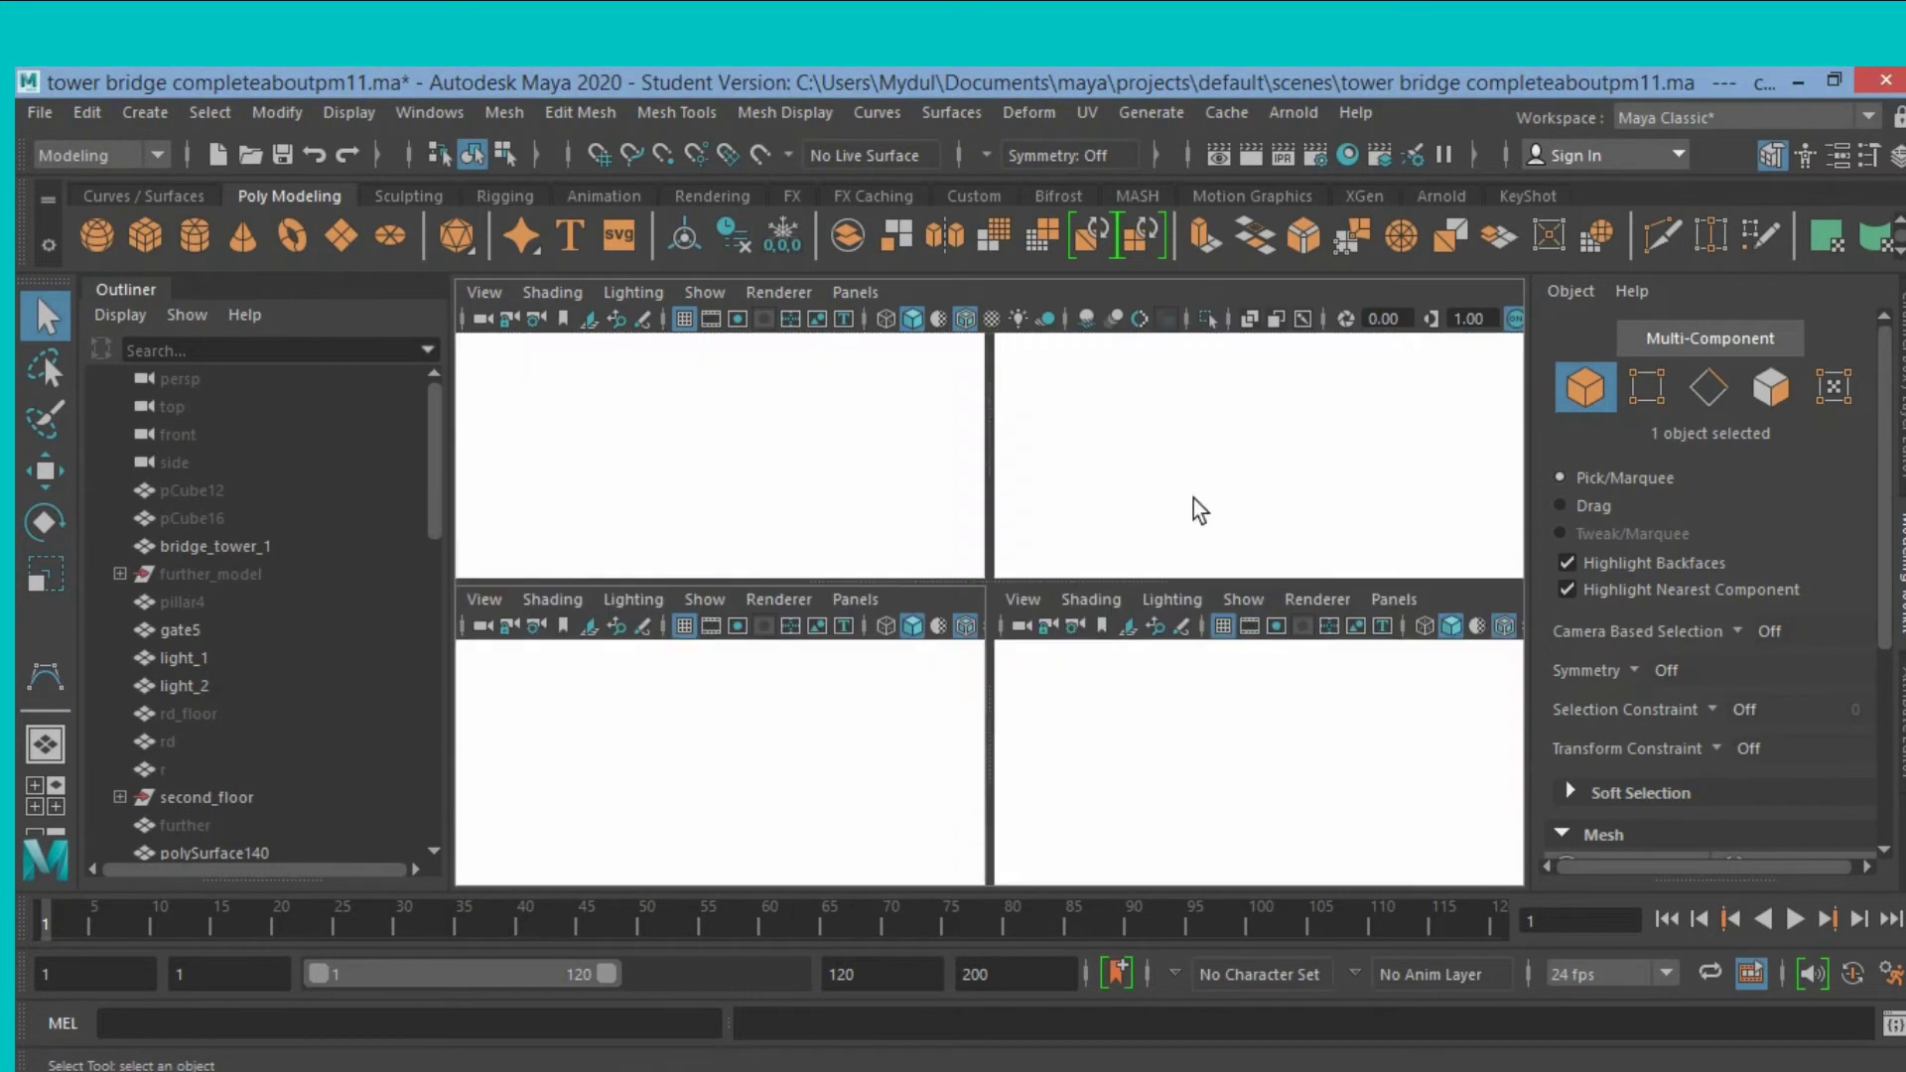
key("space")
scroll(1128, 586, "down", 2)
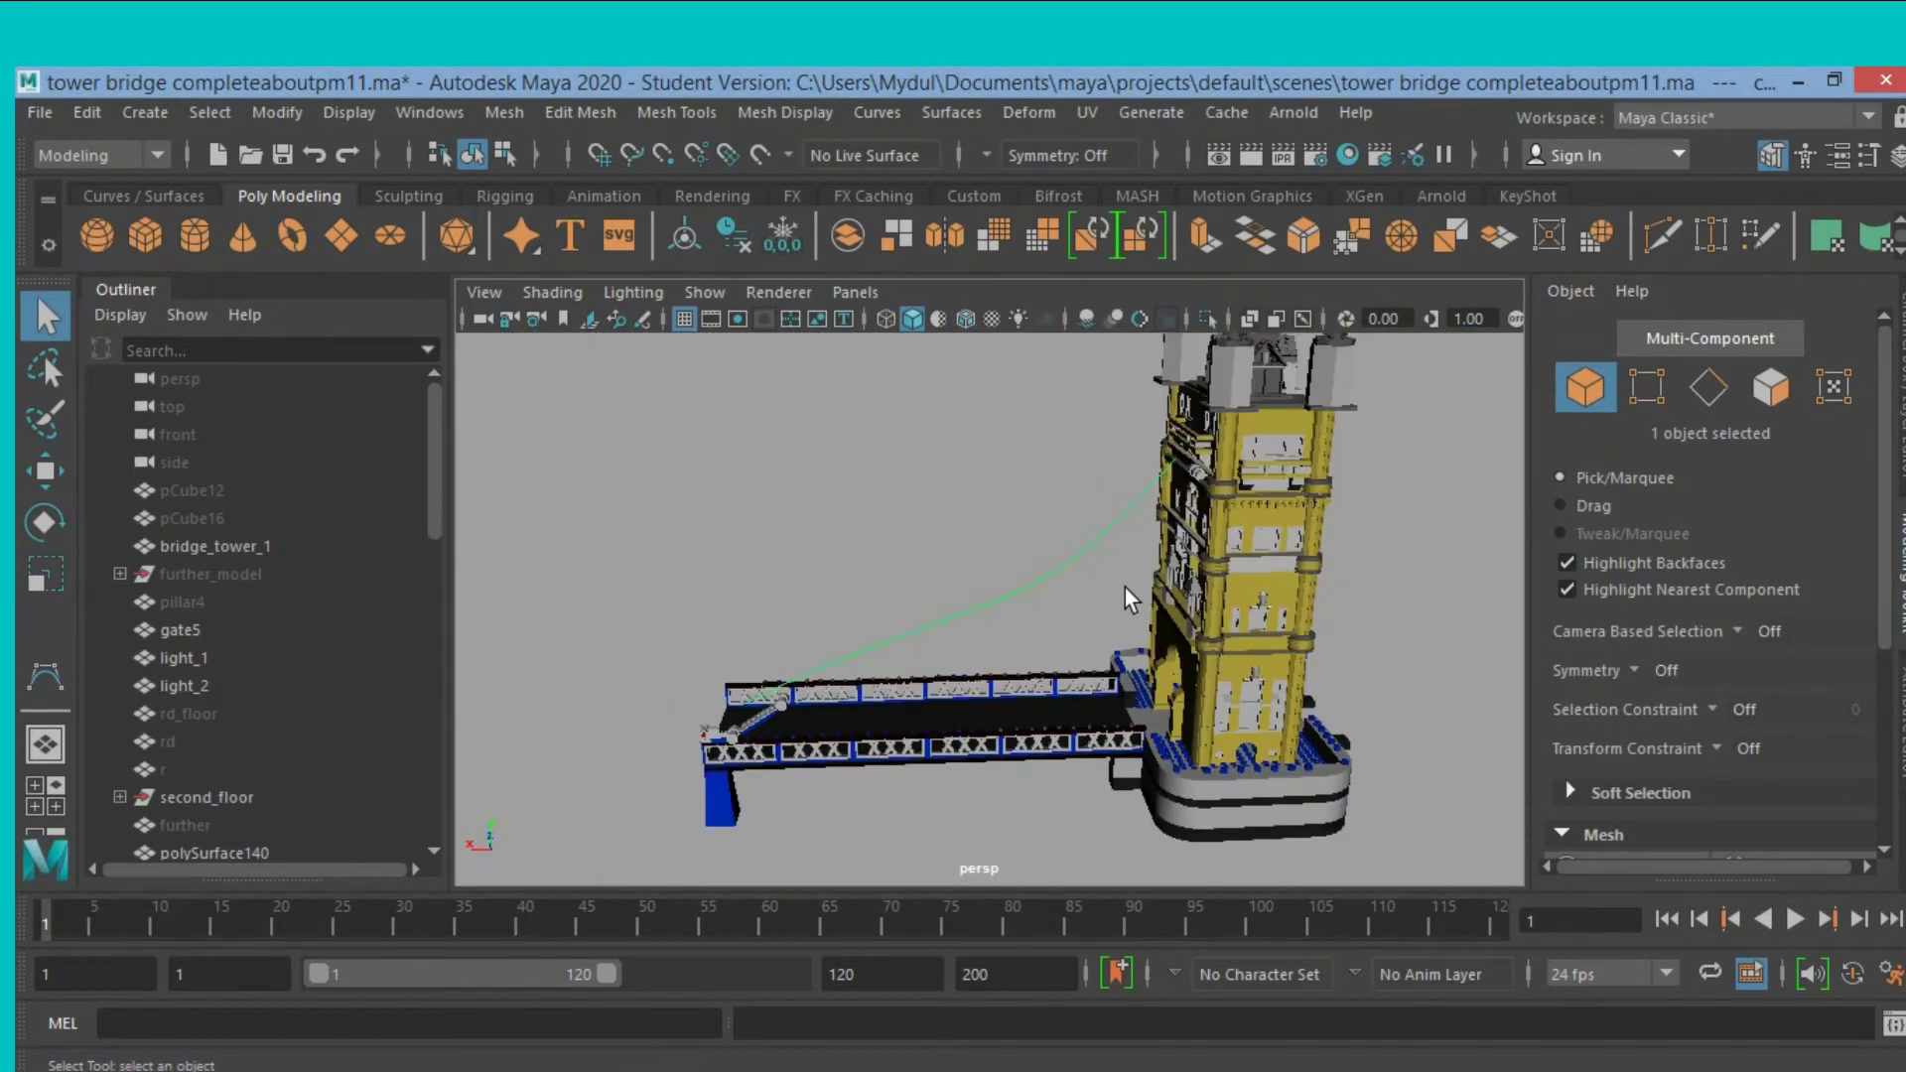
mouse_move(937, 595)
left_mouse_down("alt")
mouse_move(1151, 588)
mouse_move(1170, 519)
mouse_move(812, 658)
left_mouse_up("alt")
left_click(45, 471)
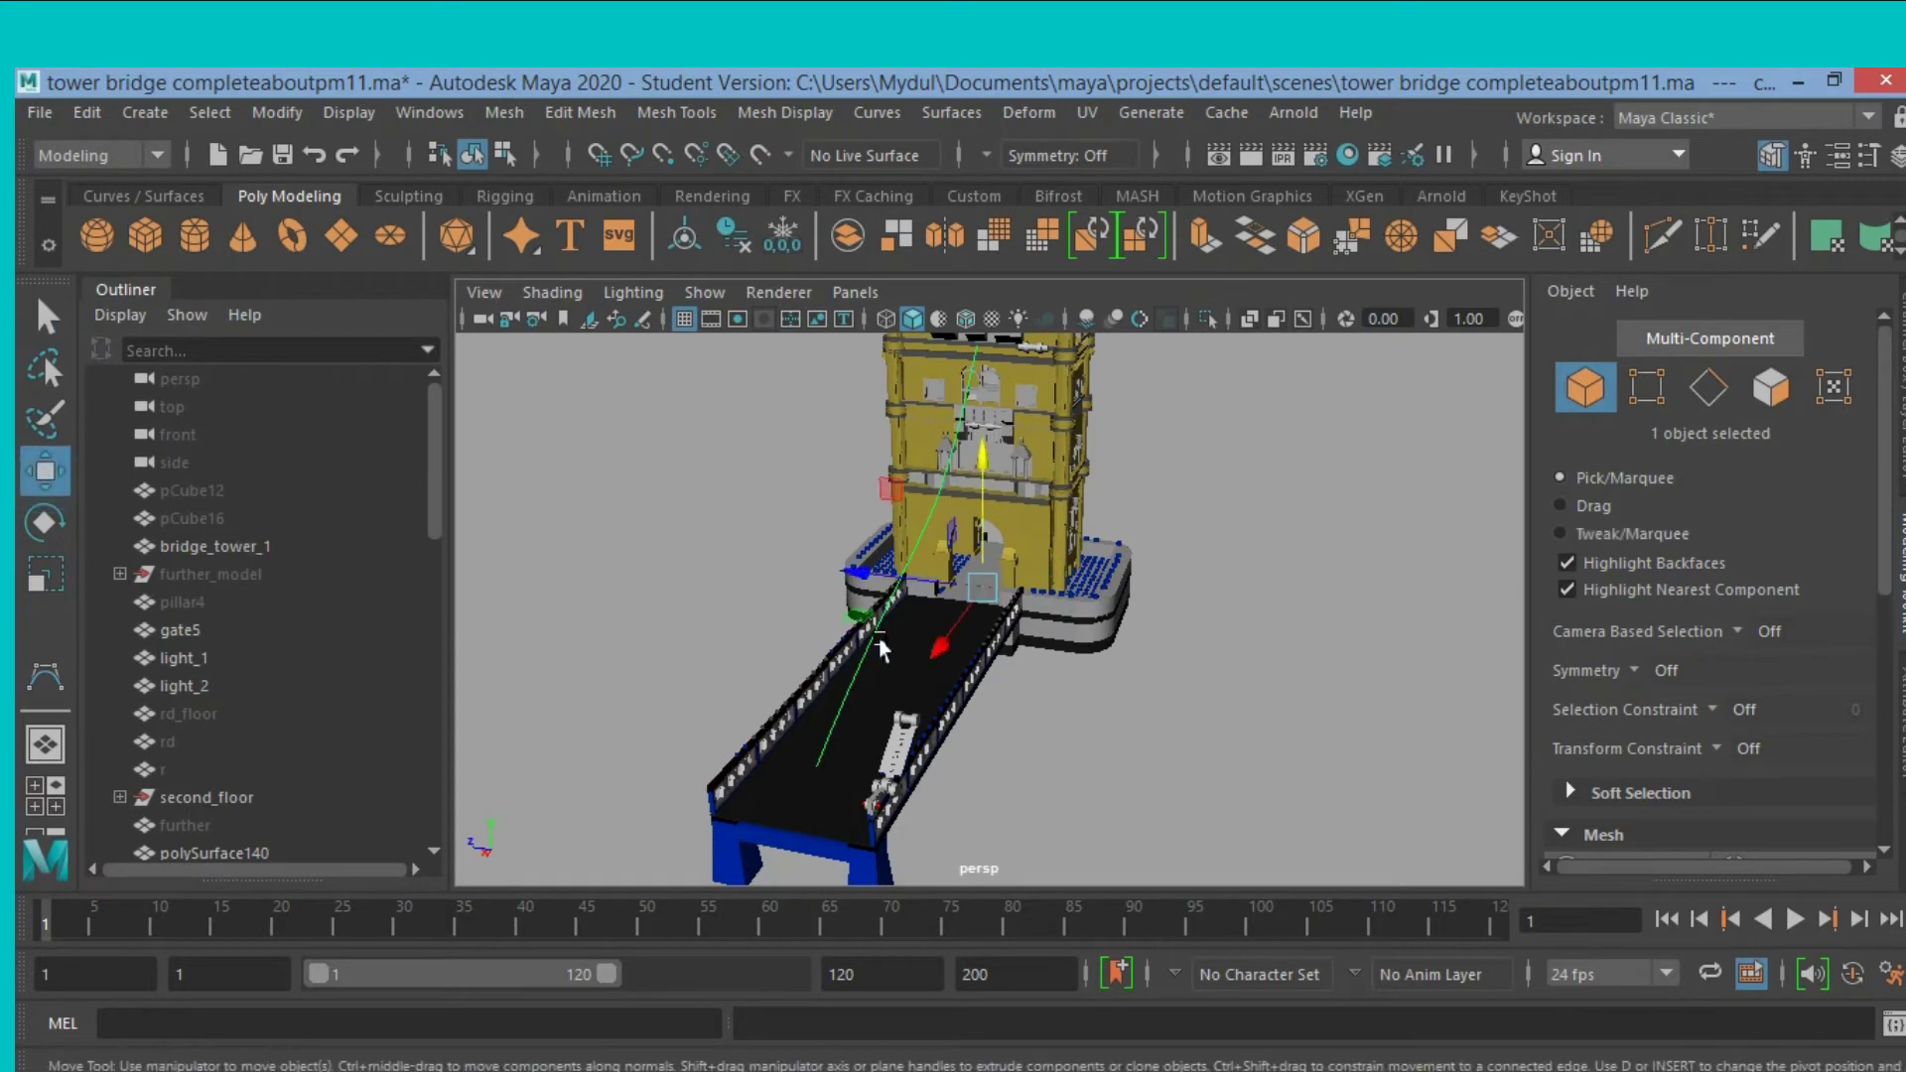
left_click_drag(858, 582, 915, 588)
mouse_move(1117, 591)
left_mouse_down("alt")
mouse_move(897, 593)
mouse_move(943, 567)
left_mouse_up("alt")
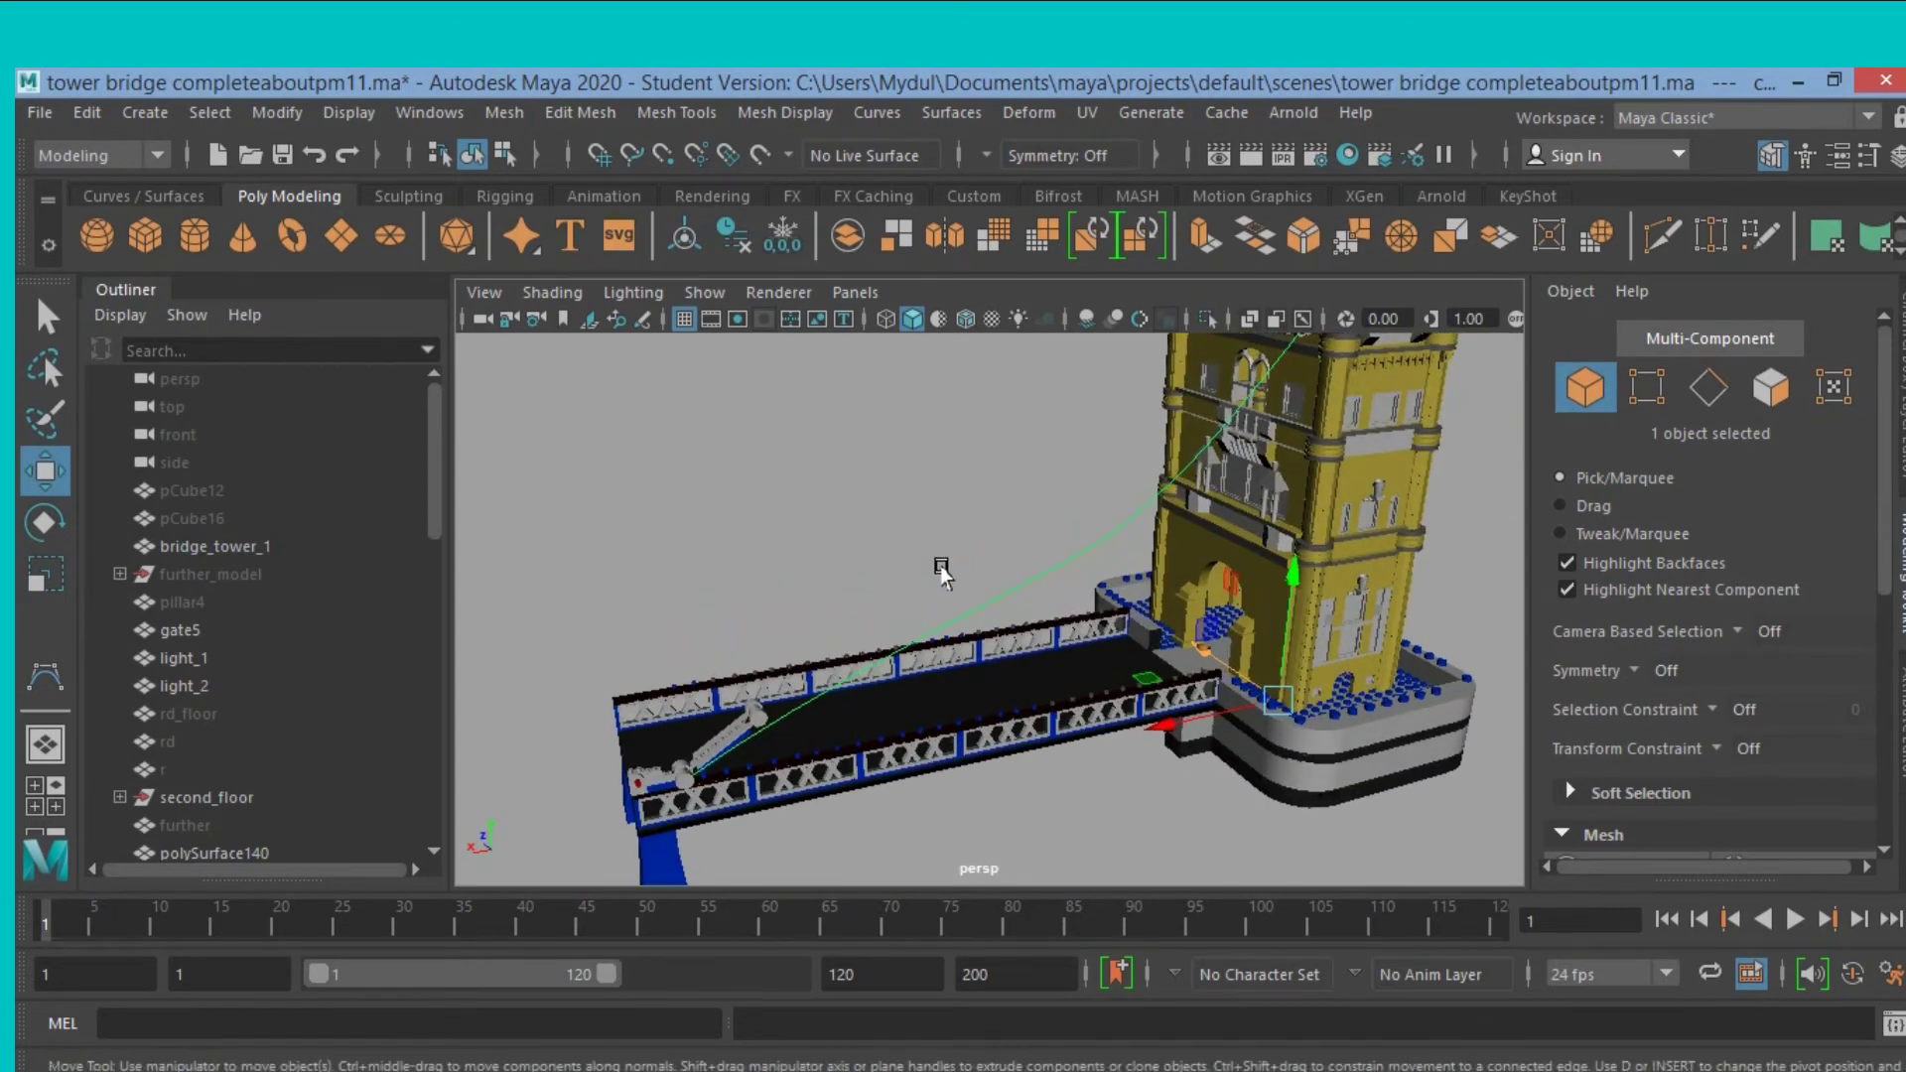
mouse_move(943, 568)
right_mouse_down("alt")
mouse_move(945, 584)
mouse_move(958, 546)
mouse_move(914, 545)
mouse_move(919, 560)
right_mouse_up("alt")
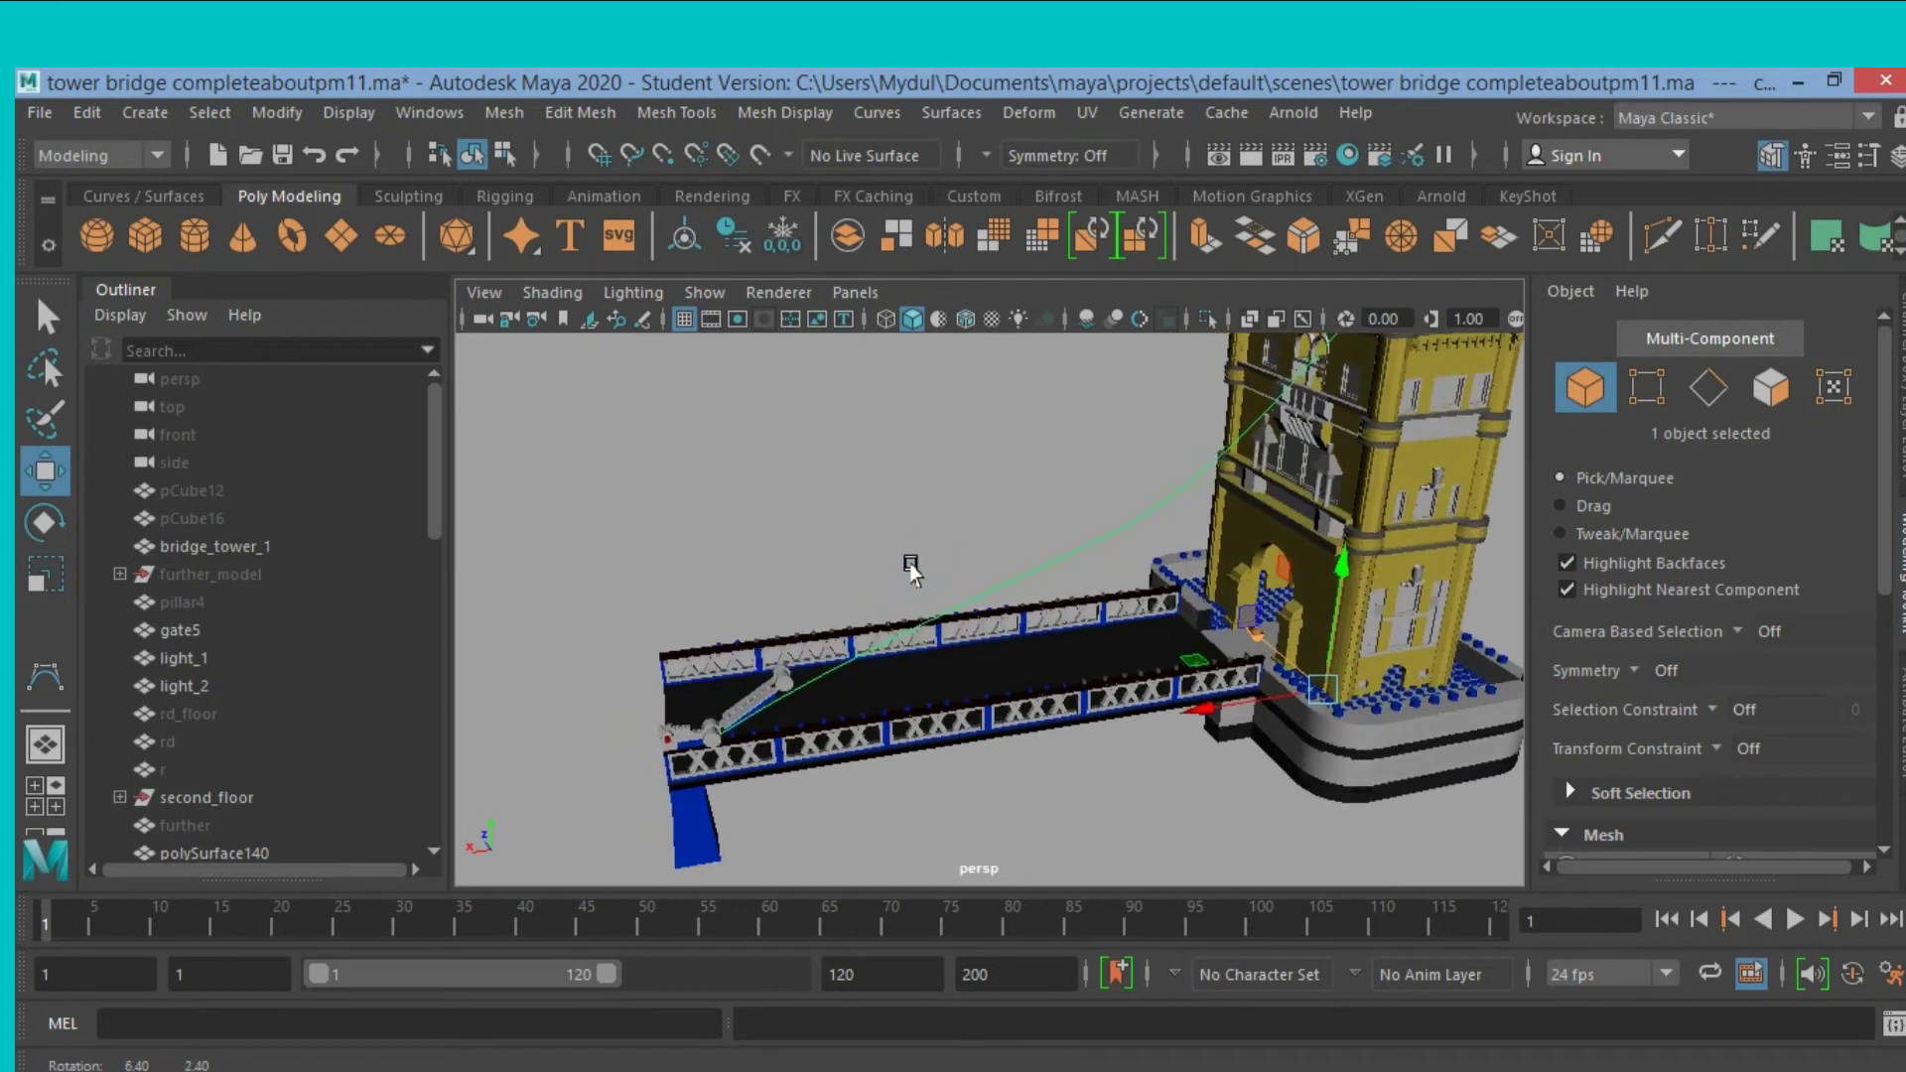
Select and frame the small cylinder at the lever end, orbiting around it.
left_click(711, 749)
key("f")
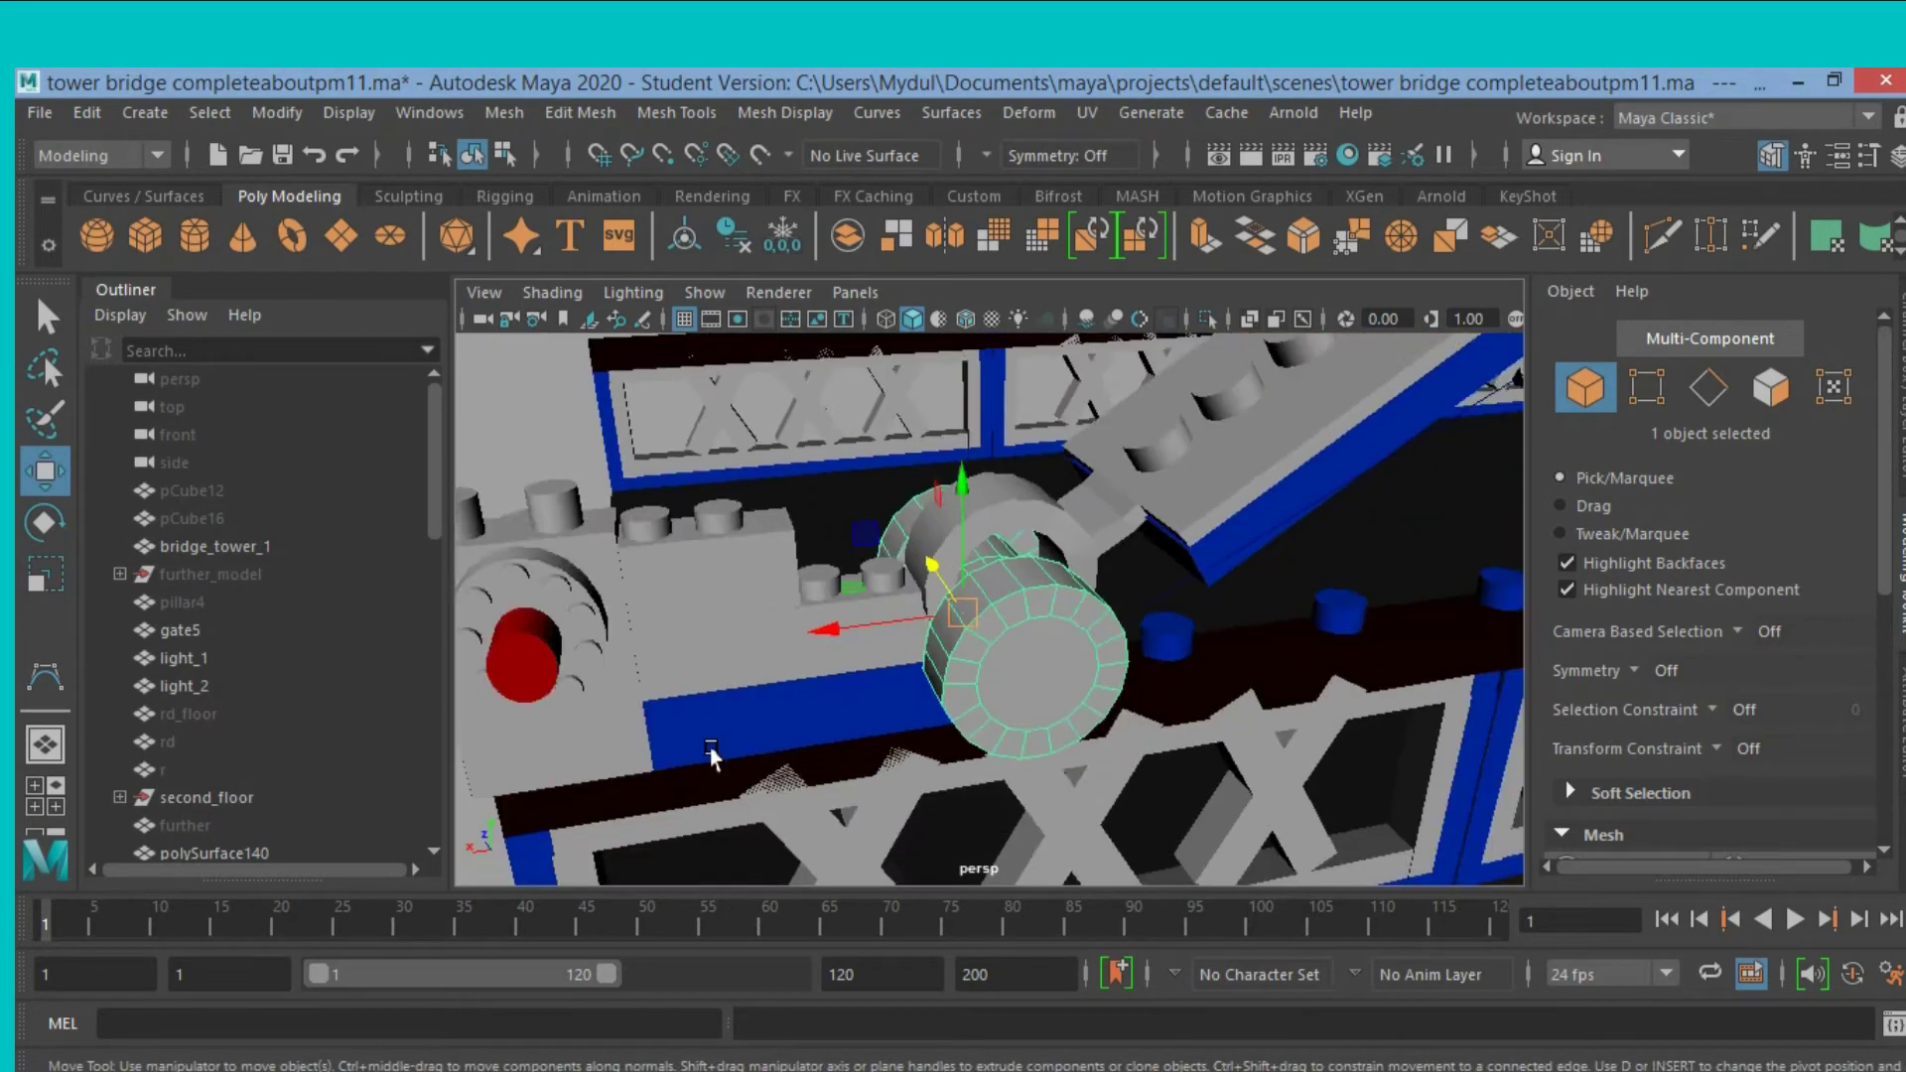
scroll(751, 740, "down", 2)
left_click_drag(842, 727, 806, 726, "alt")
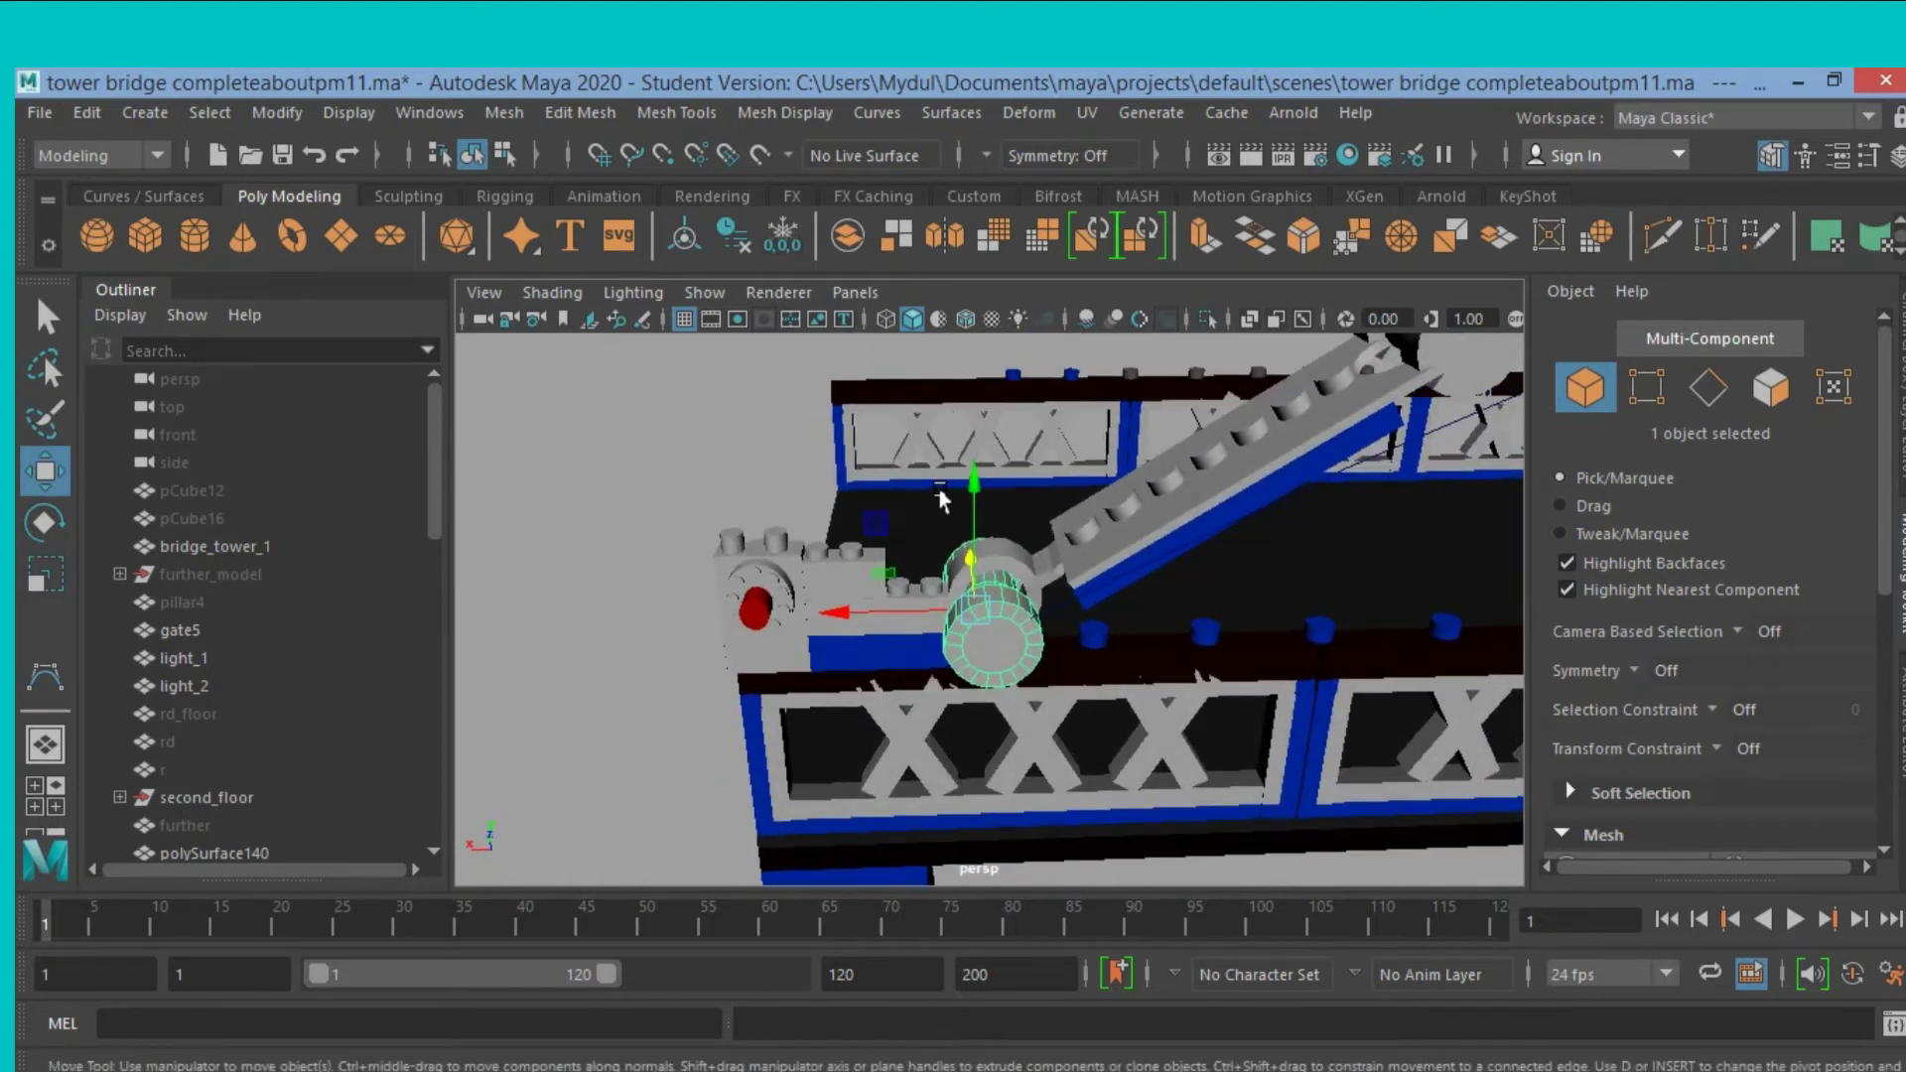
left_click_drag(1132, 549, 1121, 556, "alt")
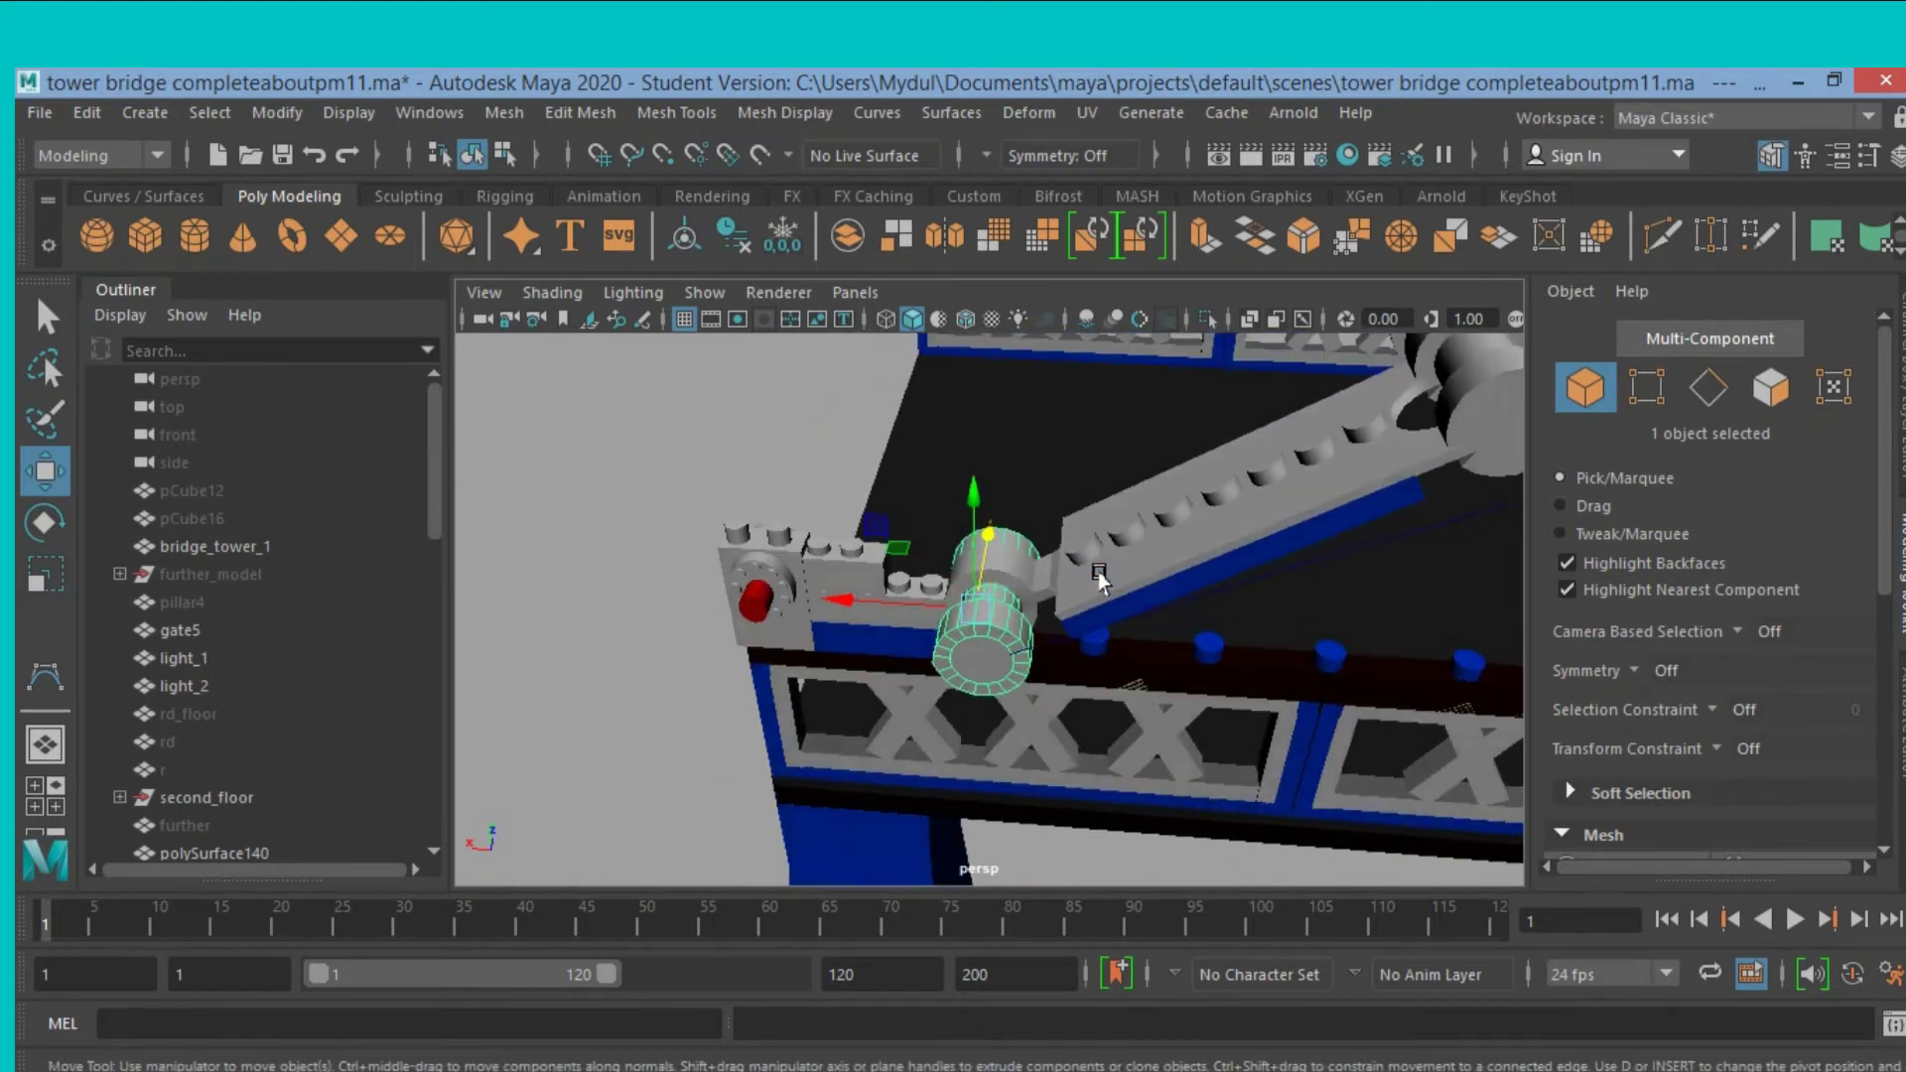
scroll(1098, 575, "up", 3)
scroll(1052, 593, "up", 2)
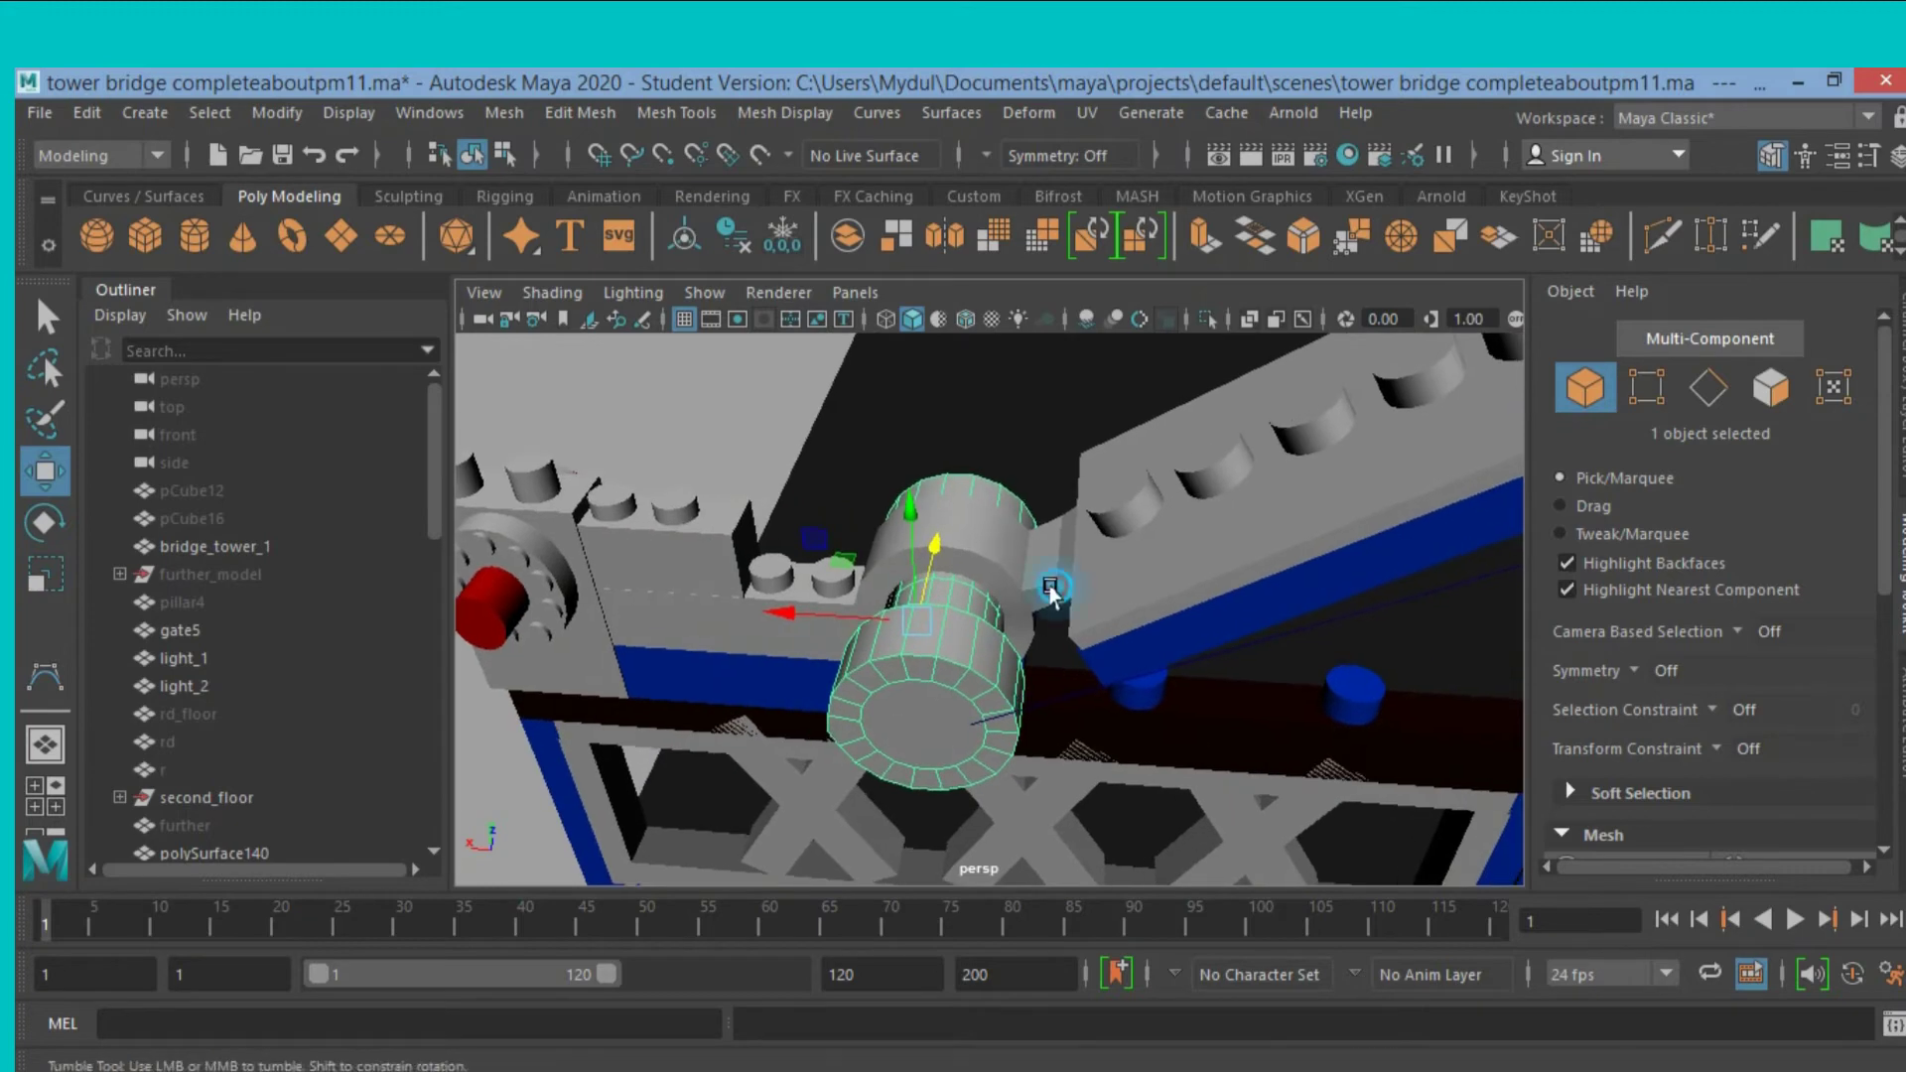
mouse_move(1052, 593)
left_mouse_down("alt")
mouse_move(1075, 566)
mouse_move(928, 496)
mouse_move(1102, 549)
mouse_move(953, 515)
left_mouse_up("alt")
Select the green lever arm and nudge its position slightly along X.
left_click(1133, 531)
mouse_move(864, 635)
left_mouse_down()
mouse_move(791, 719)
mouse_move(844, 634)
left_mouse_up()
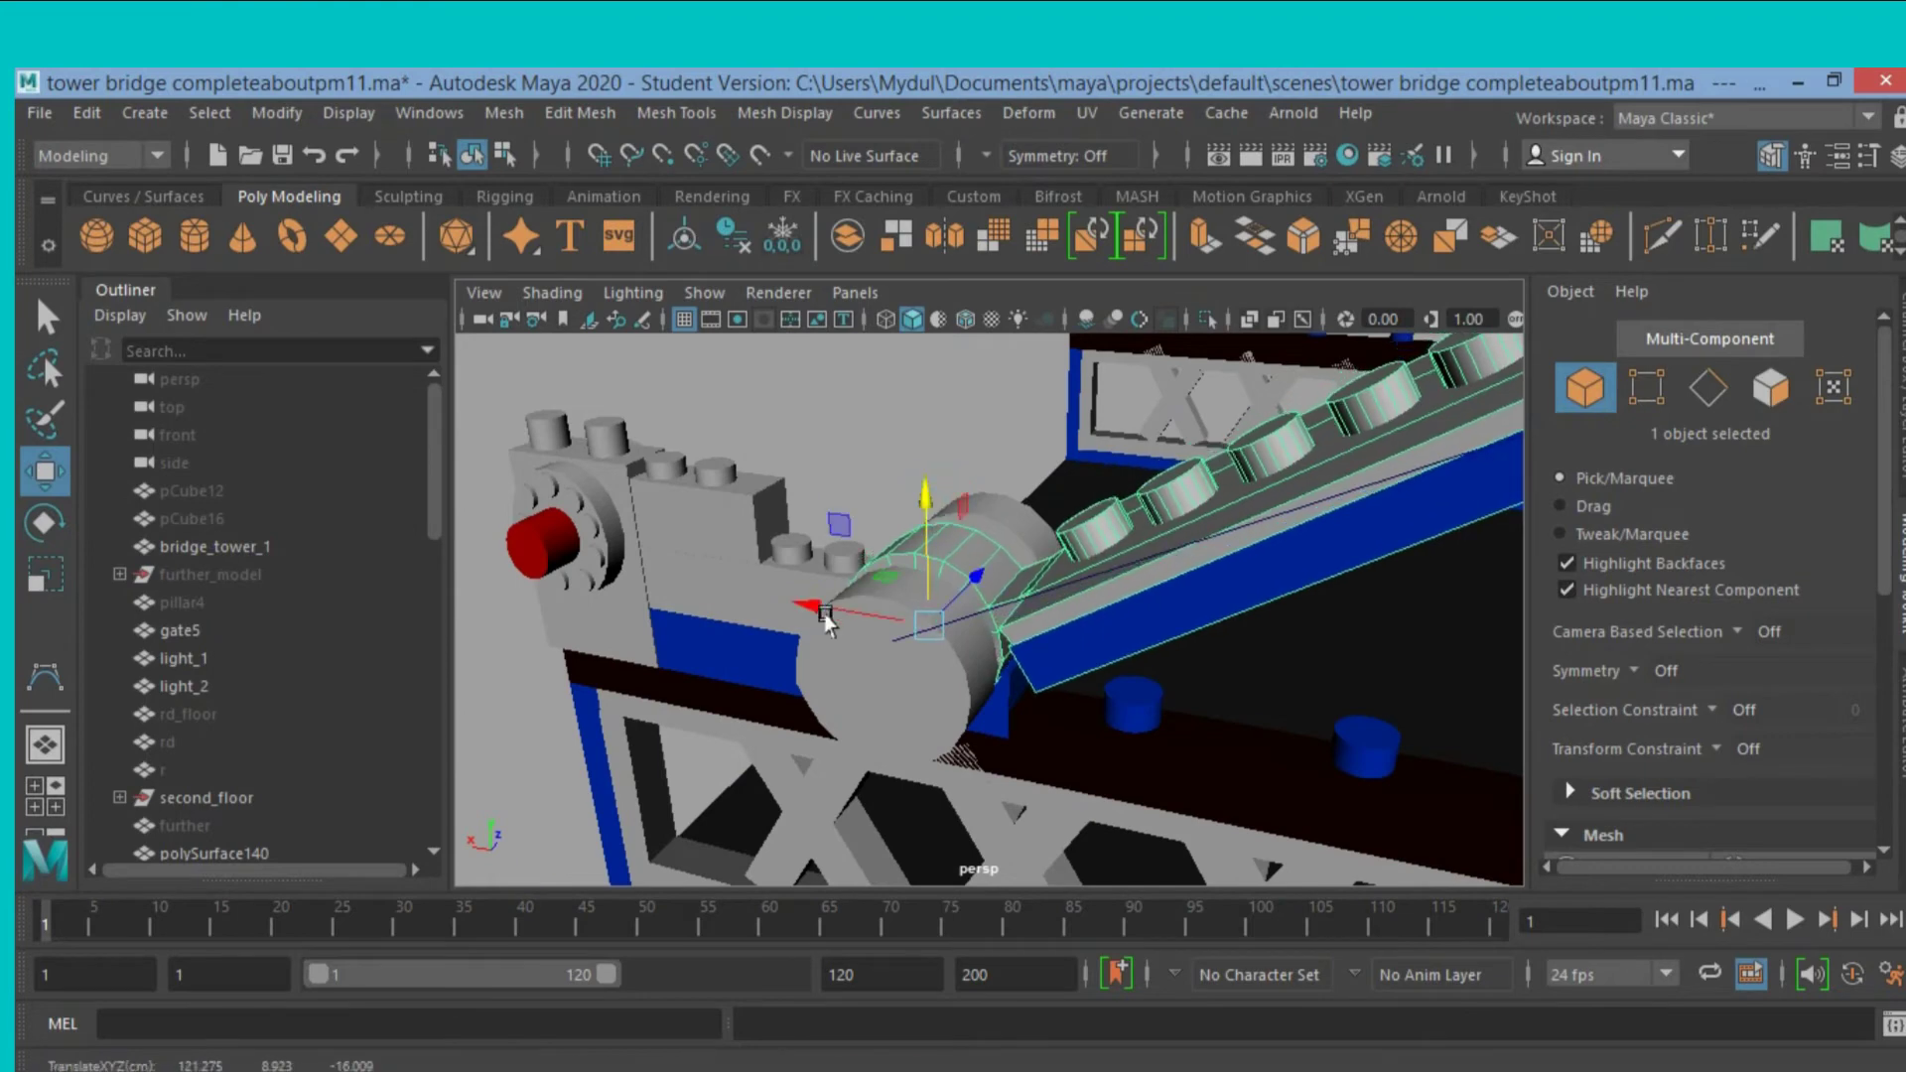
mouse_move(931, 493)
left_mouse_down("alt")
mouse_move(977, 655)
mouse_move(1064, 679)
mouse_move(1095, 652)
mouse_move(736, 676)
mouse_move(724, 561)
mouse_move(734, 546)
mouse_move(839, 621)
left_mouse_up("alt")
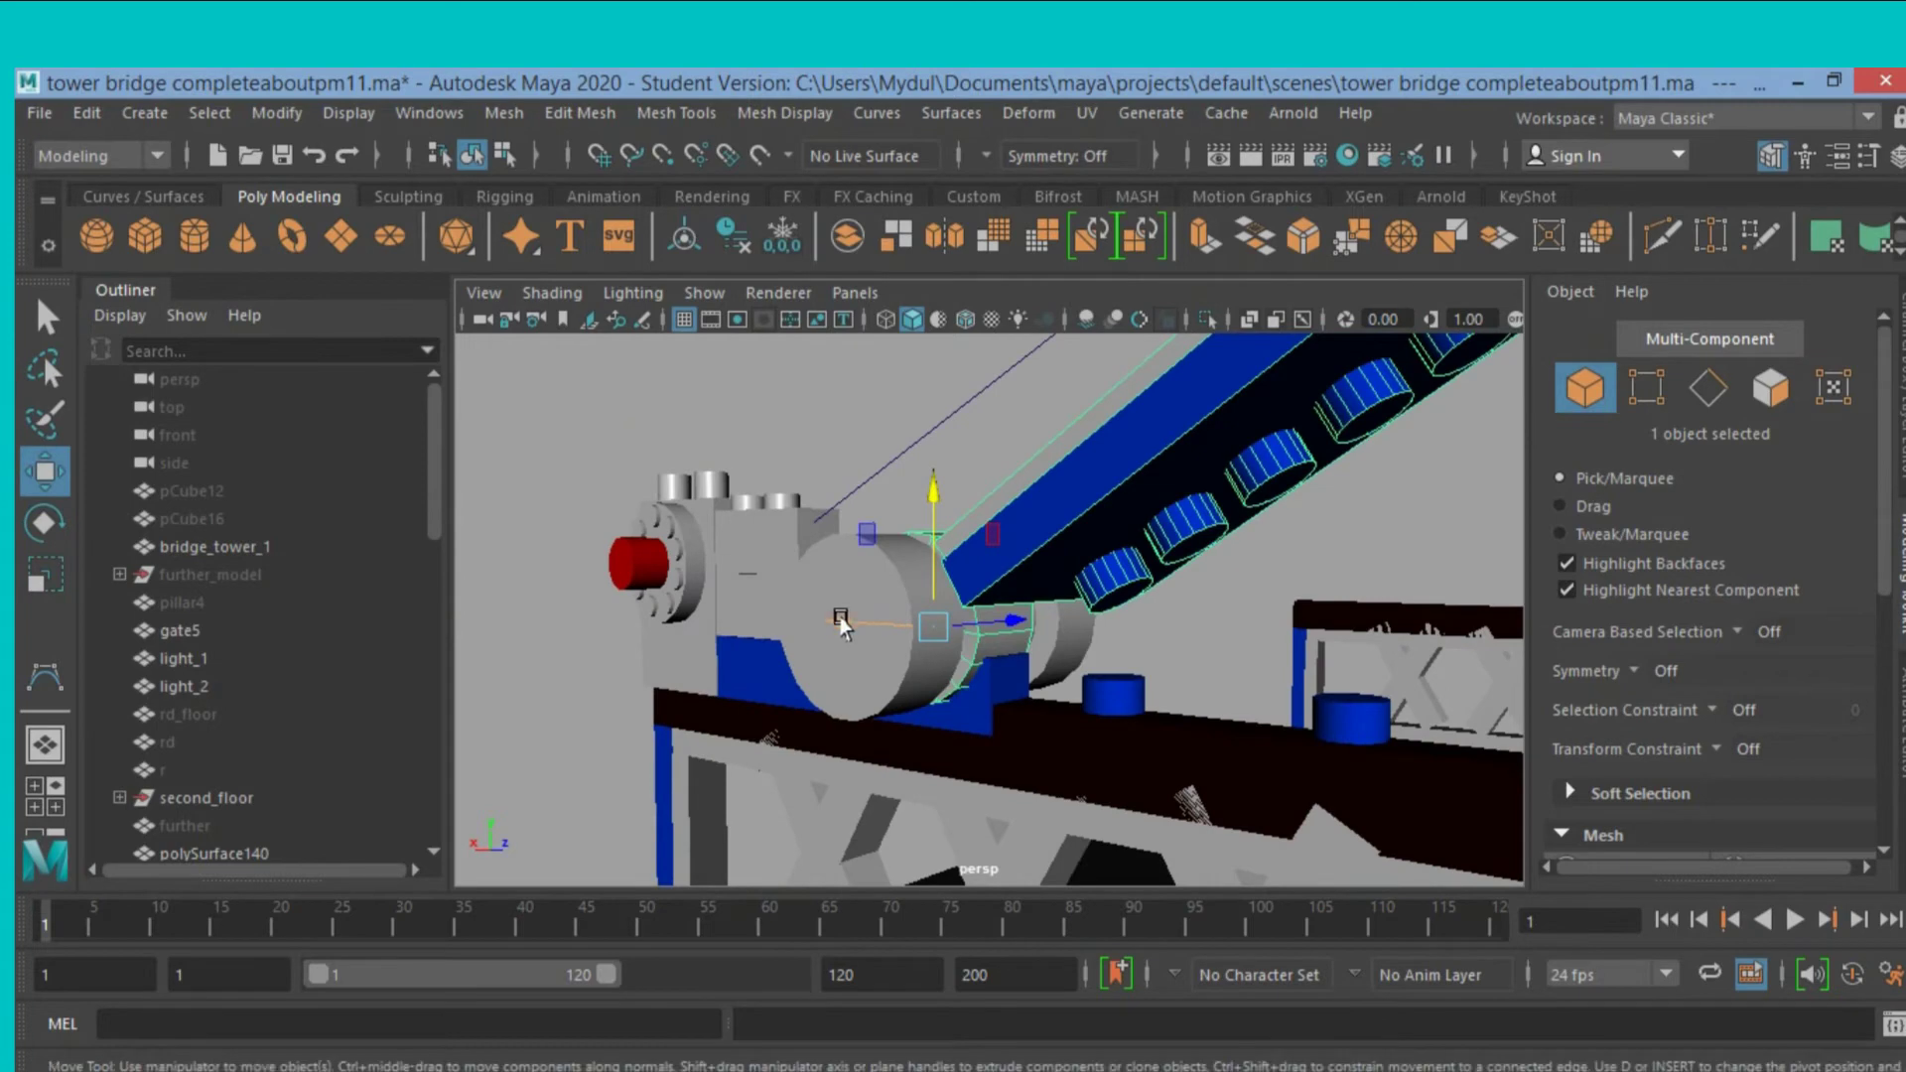
middle_click_drag(839, 622, 845, 626)
Orbit, zoom and pan to see the whole bridge section with the tower beside the deck.
mouse_move(843, 625)
left_mouse_down("alt")
mouse_move(844, 655)
mouse_move(924, 715)
mouse_move(1080, 756)
mouse_move(1096, 699)
mouse_move(1026, 608)
mouse_move(1003, 664)
left_mouse_up("alt")
scroll(1003, 681, "down", 3)
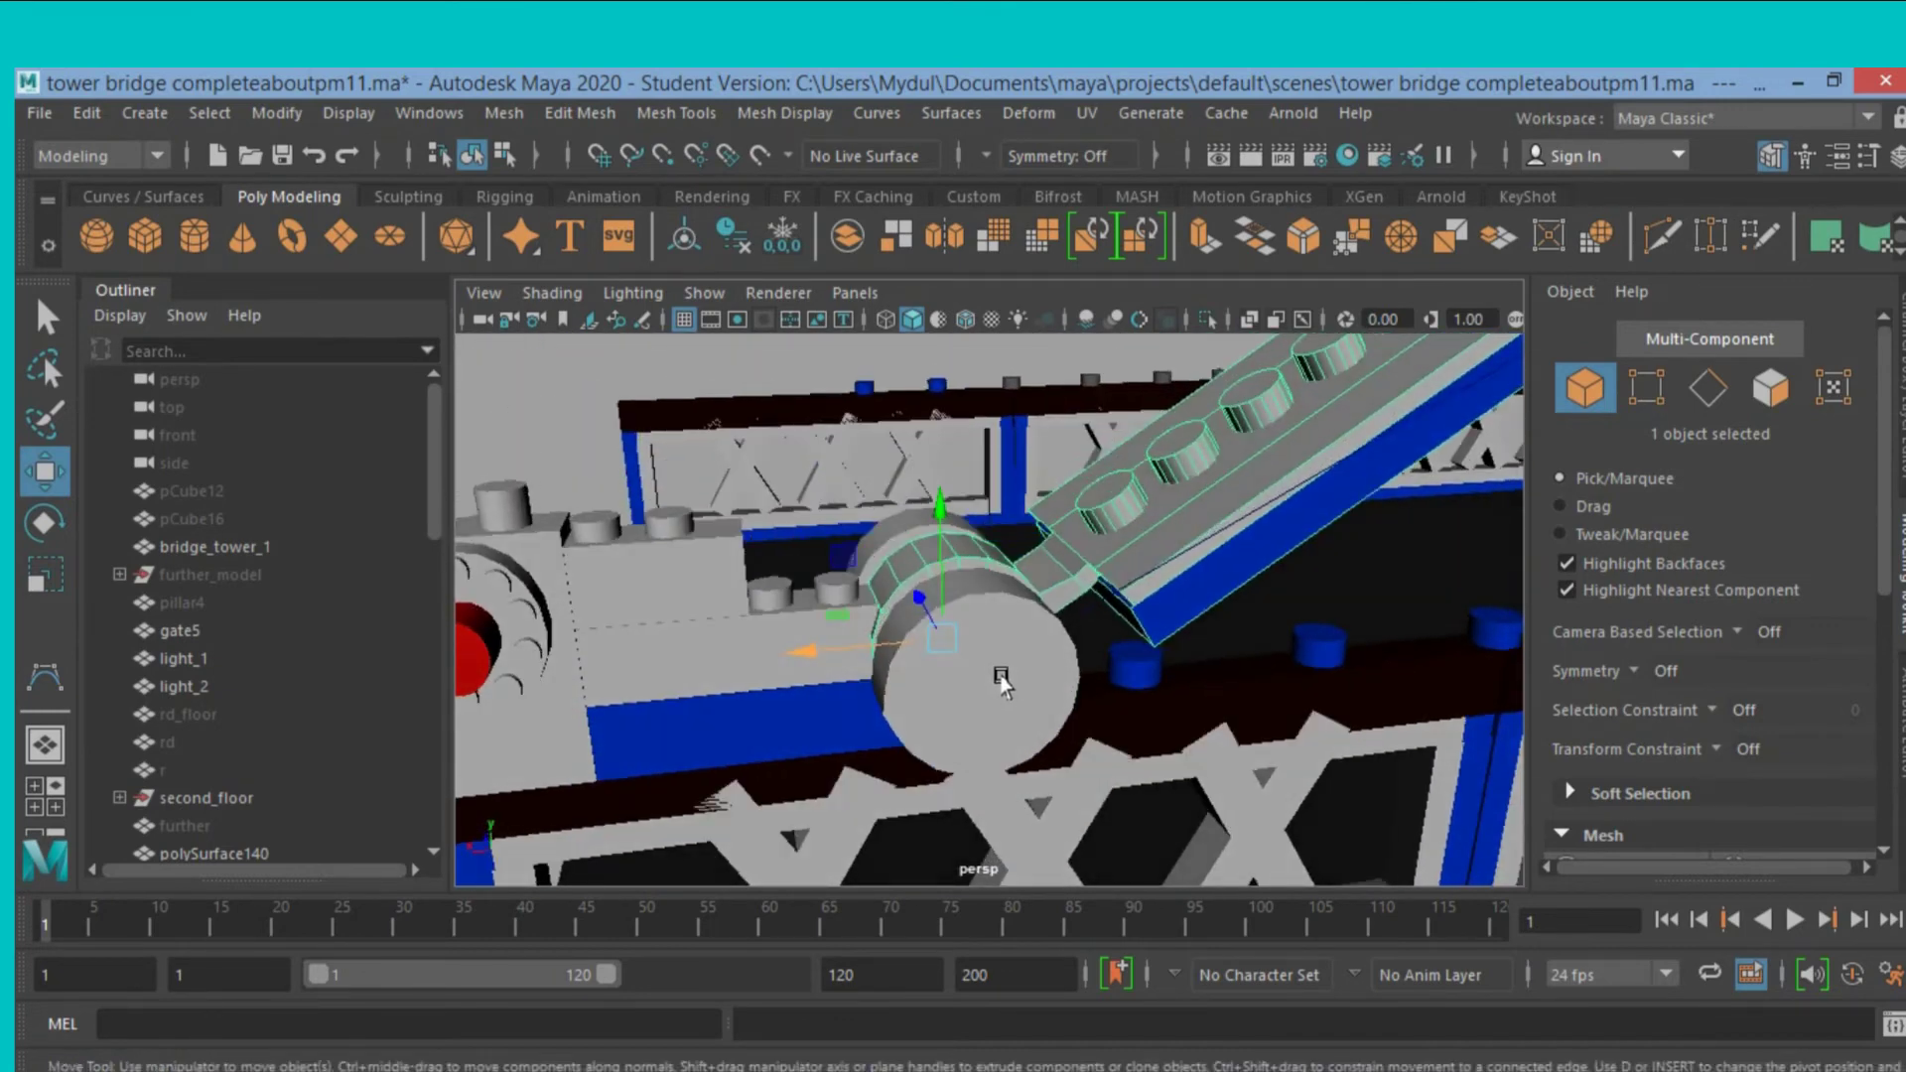
scroll(1010, 670, "down", 3)
scroll(1141, 635, "down", 2)
left_click_drag(1212, 630, 986, 685, "alt")
scroll(986, 685, "down", 3)
scroll(985, 686, "down", 1)
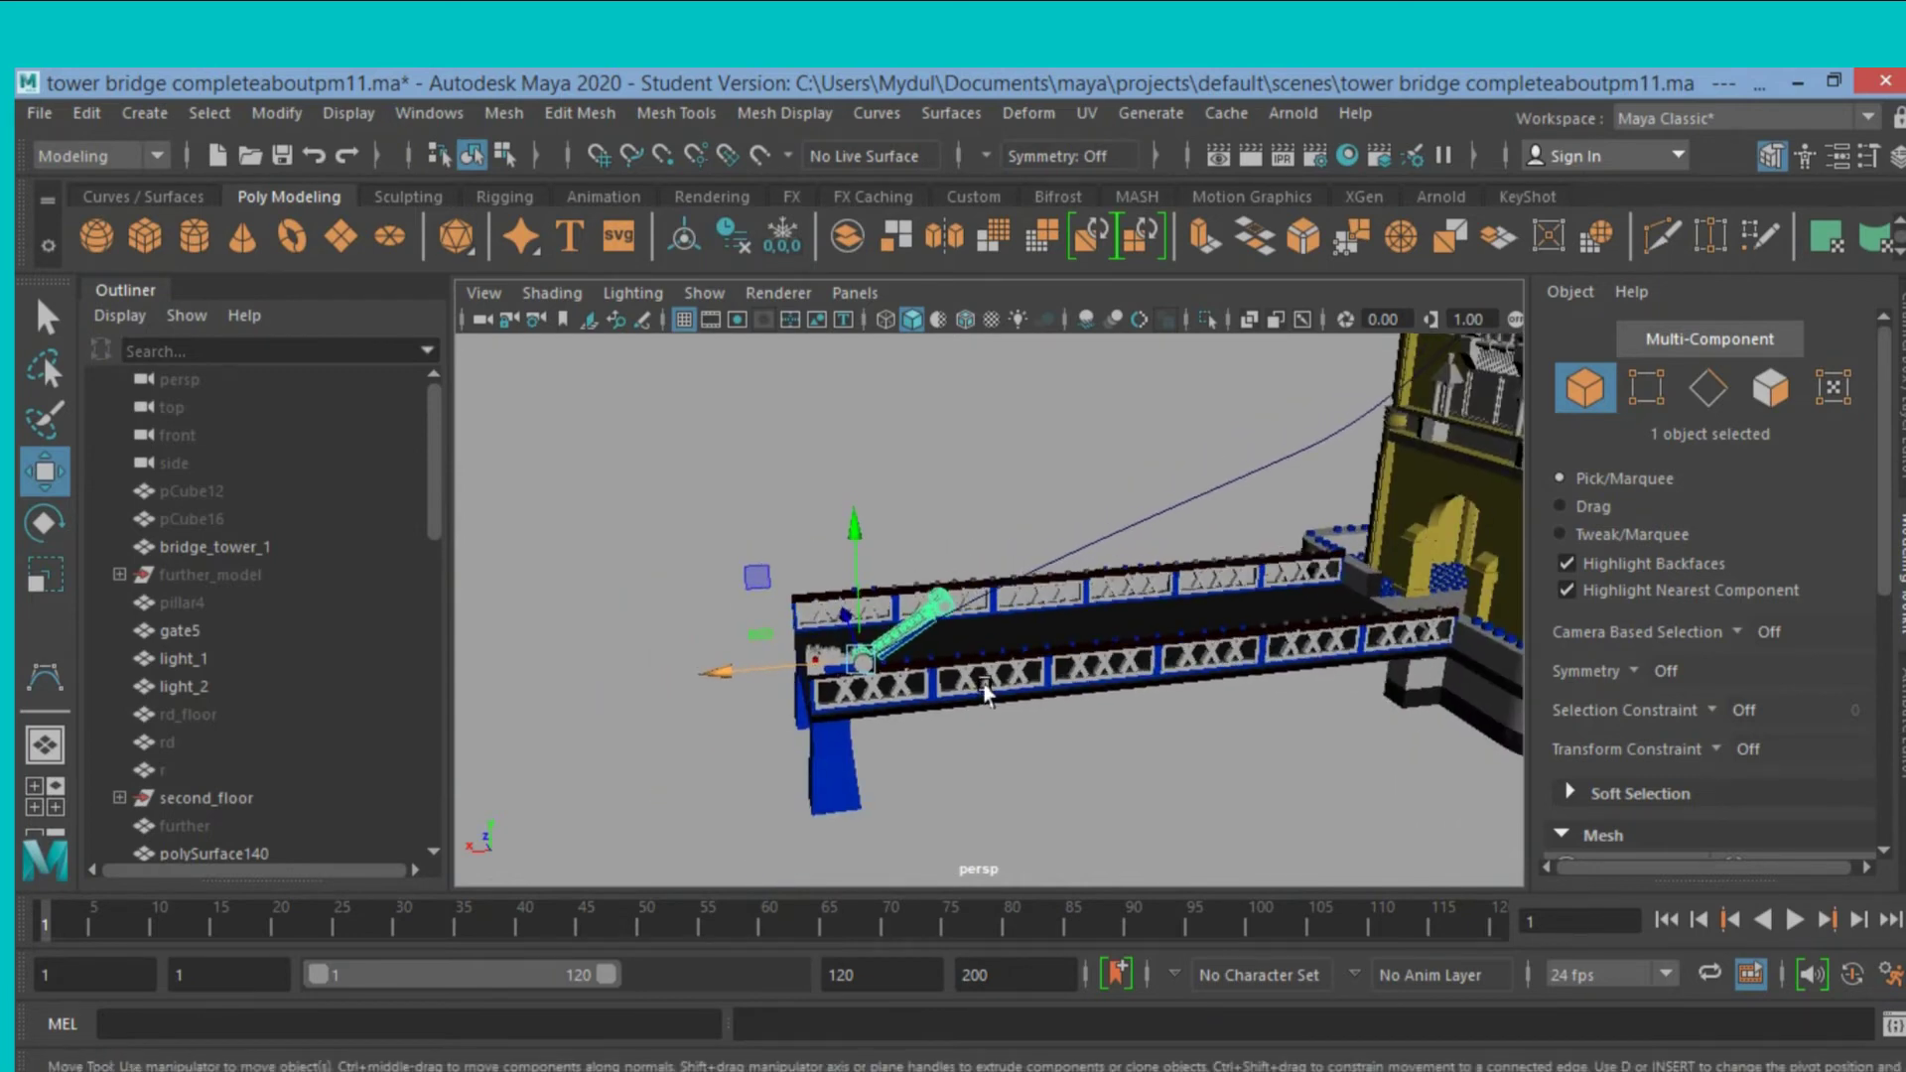
scroll(987, 690, "down", 2)
left_click_drag(988, 689, 944, 772, "alt")
scroll(944, 773, "up", 3)
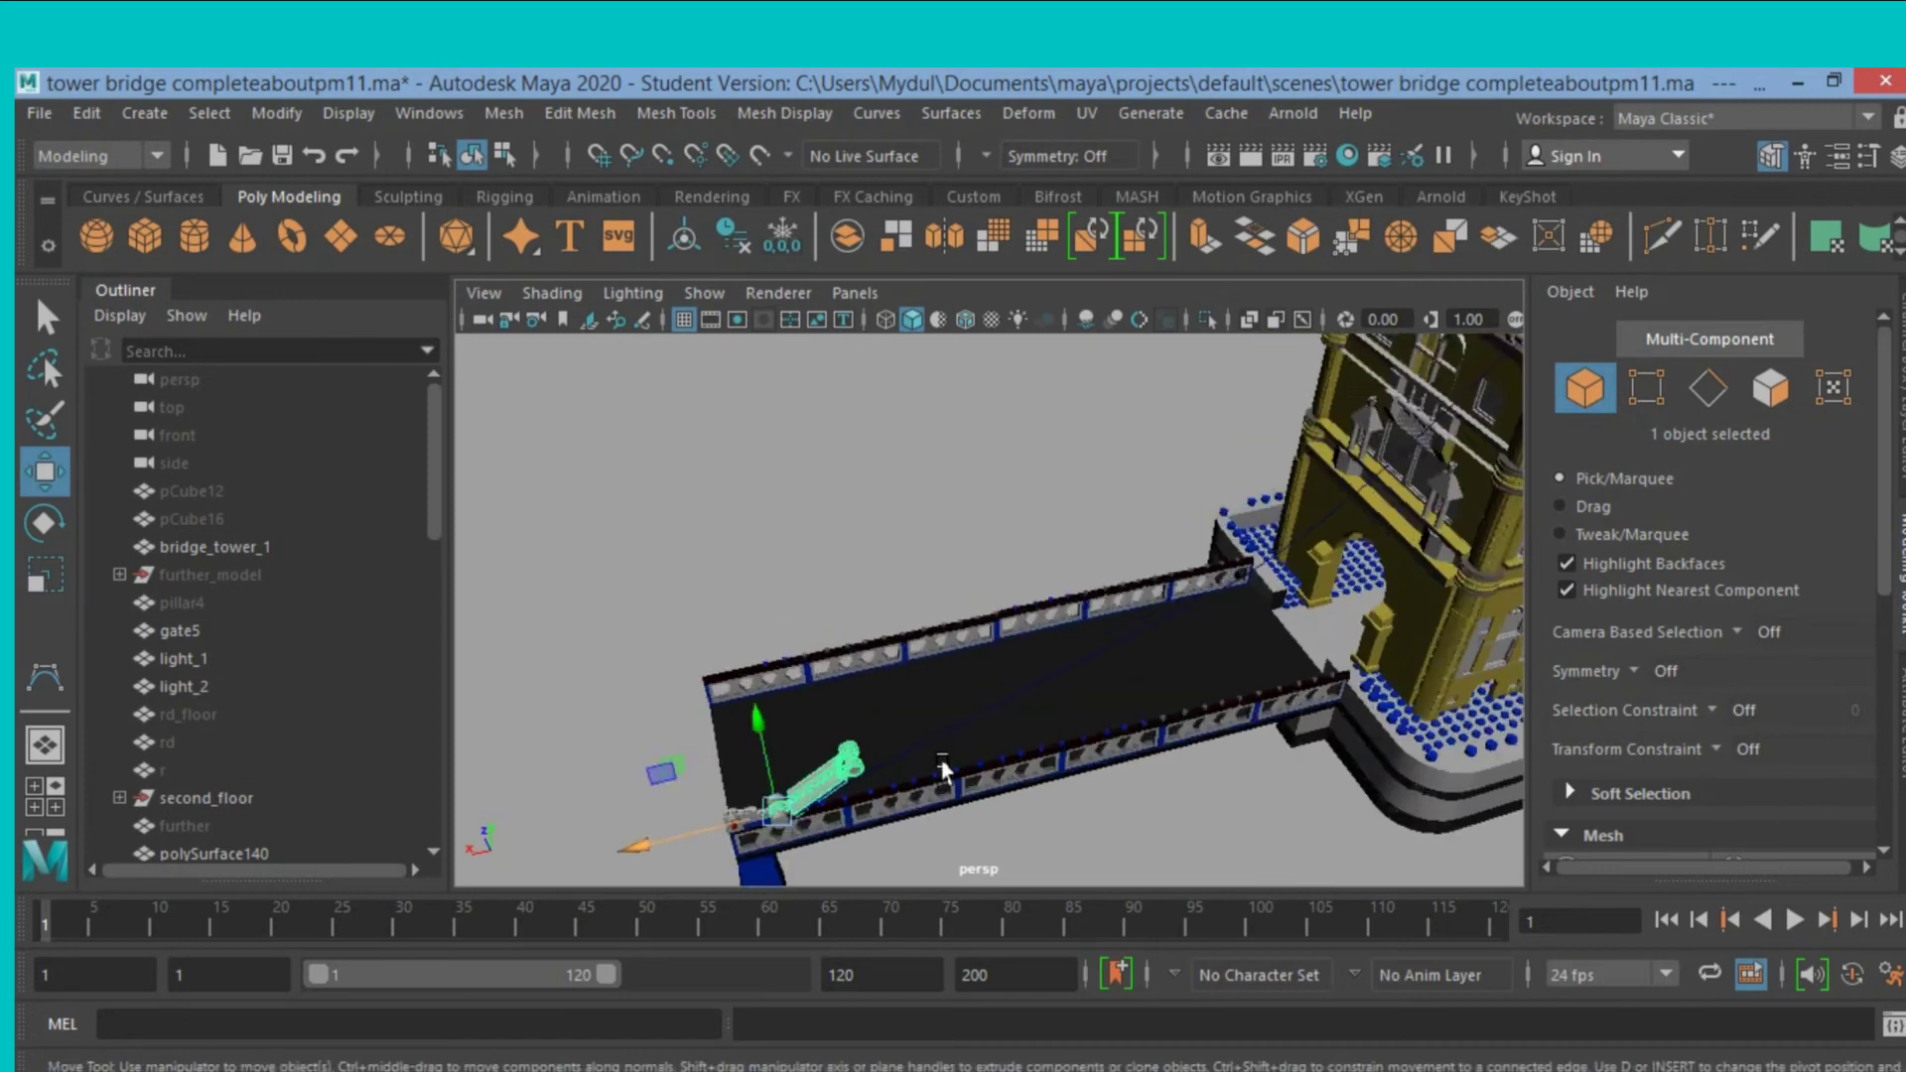
scroll(943, 759, "up", 3)
middle_click_drag(943, 760, 943, 667, "alt")
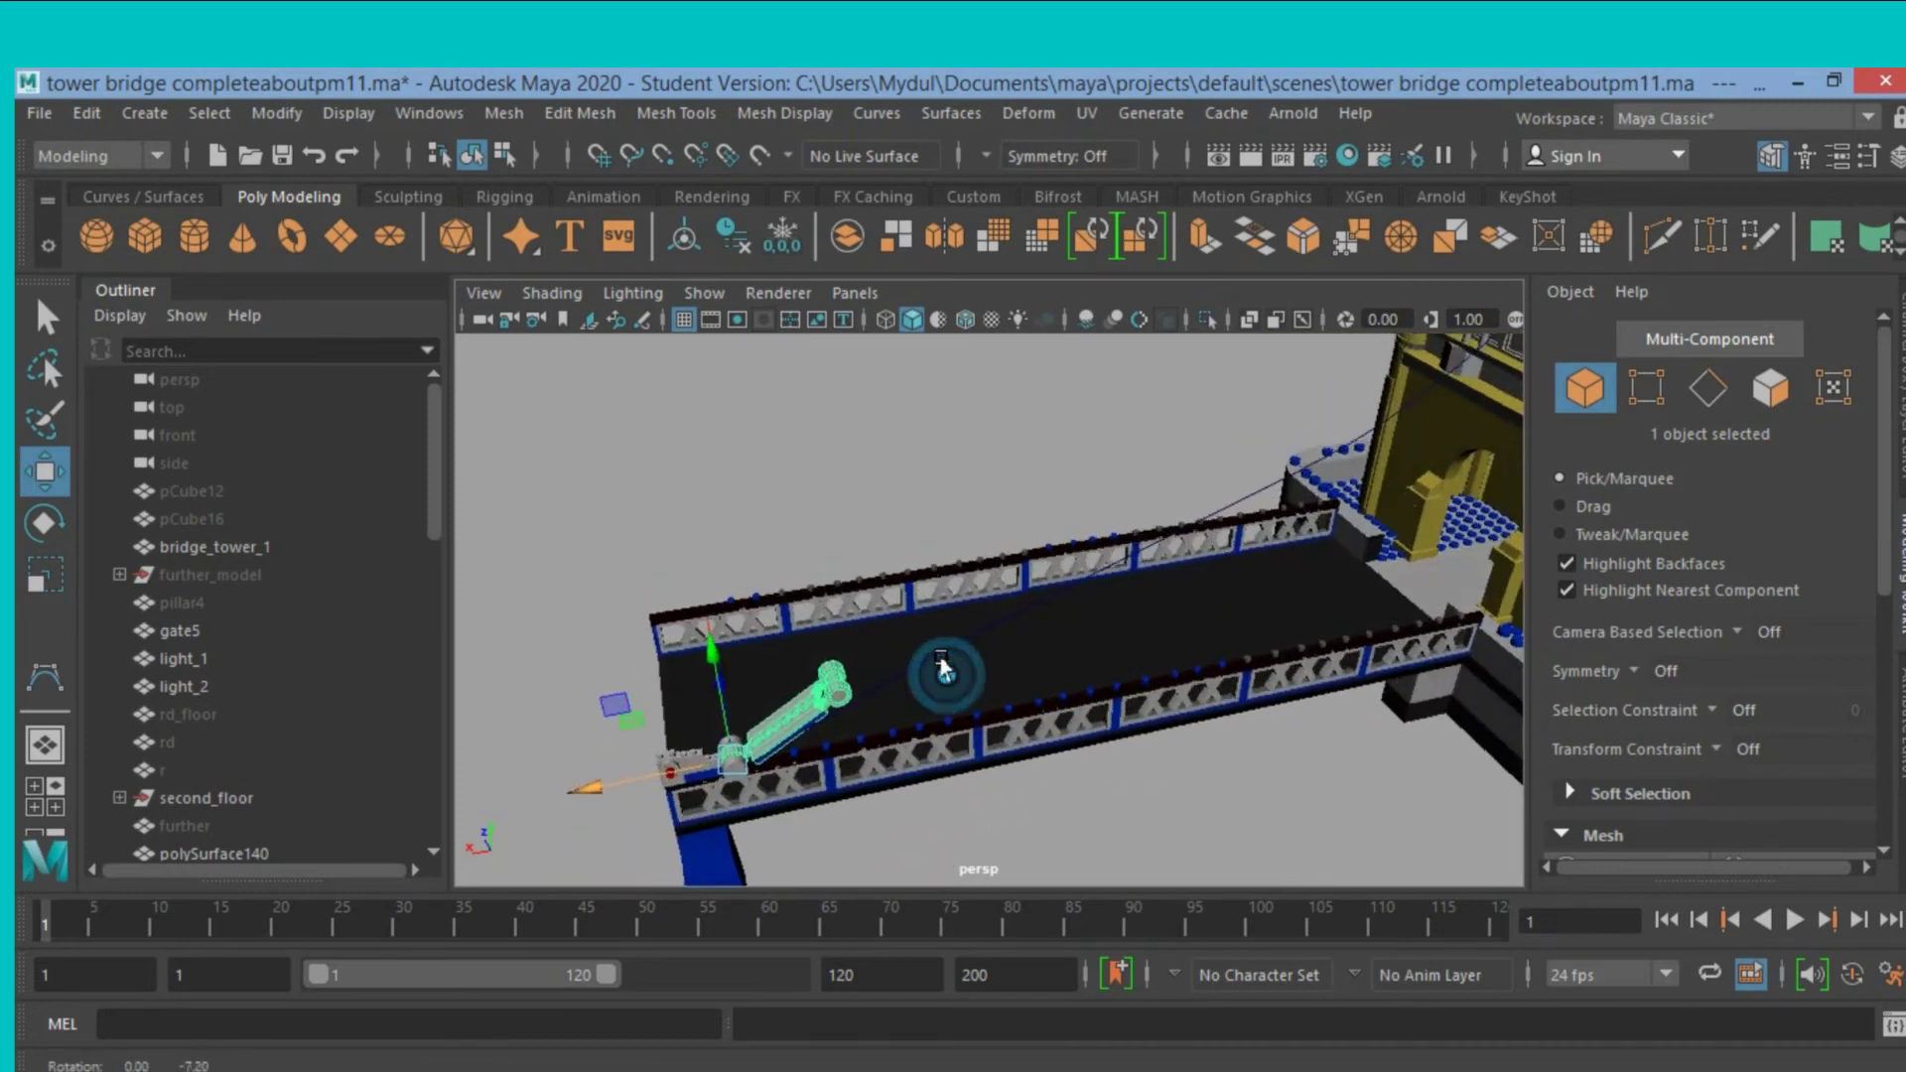
left_click_drag(941, 665, 938, 635, "alt")
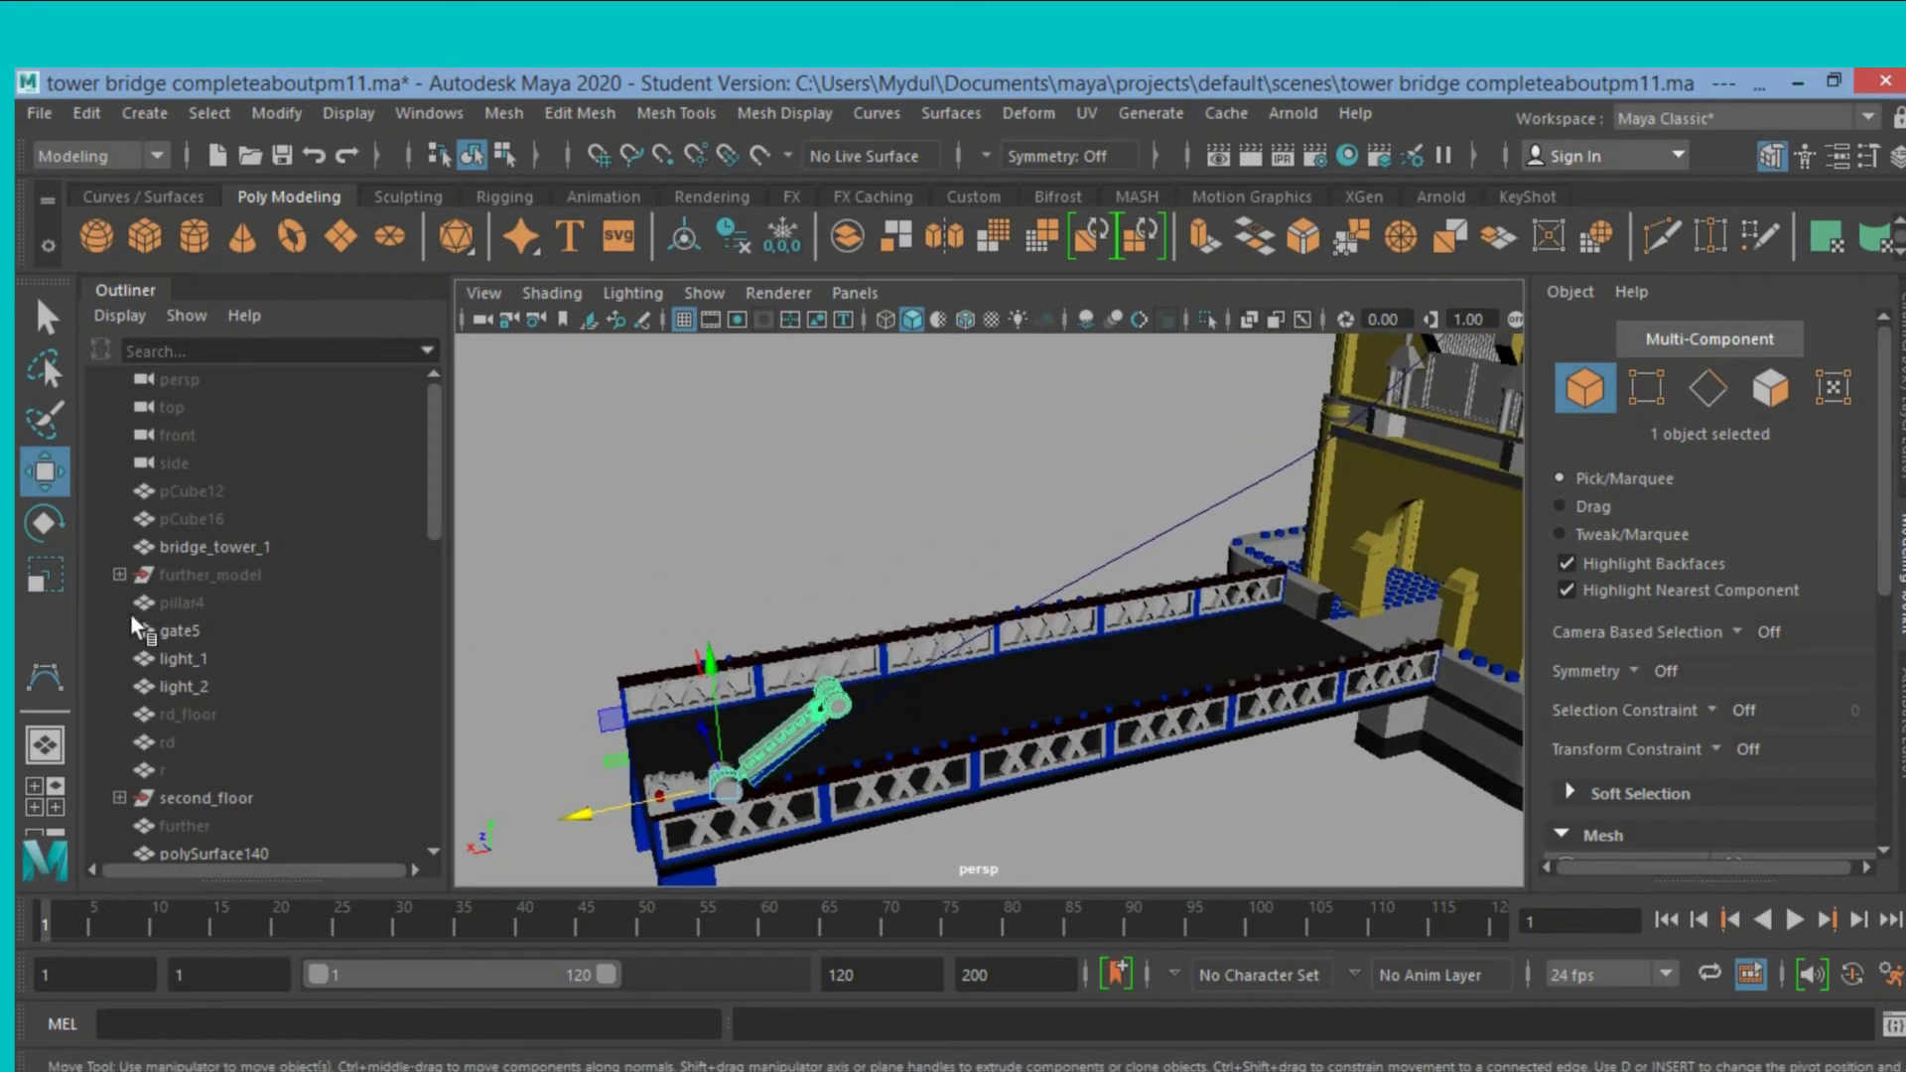
Rotate the lever arm about -24° around Z so it tilts beneath the cable curve.
left_click(44, 523)
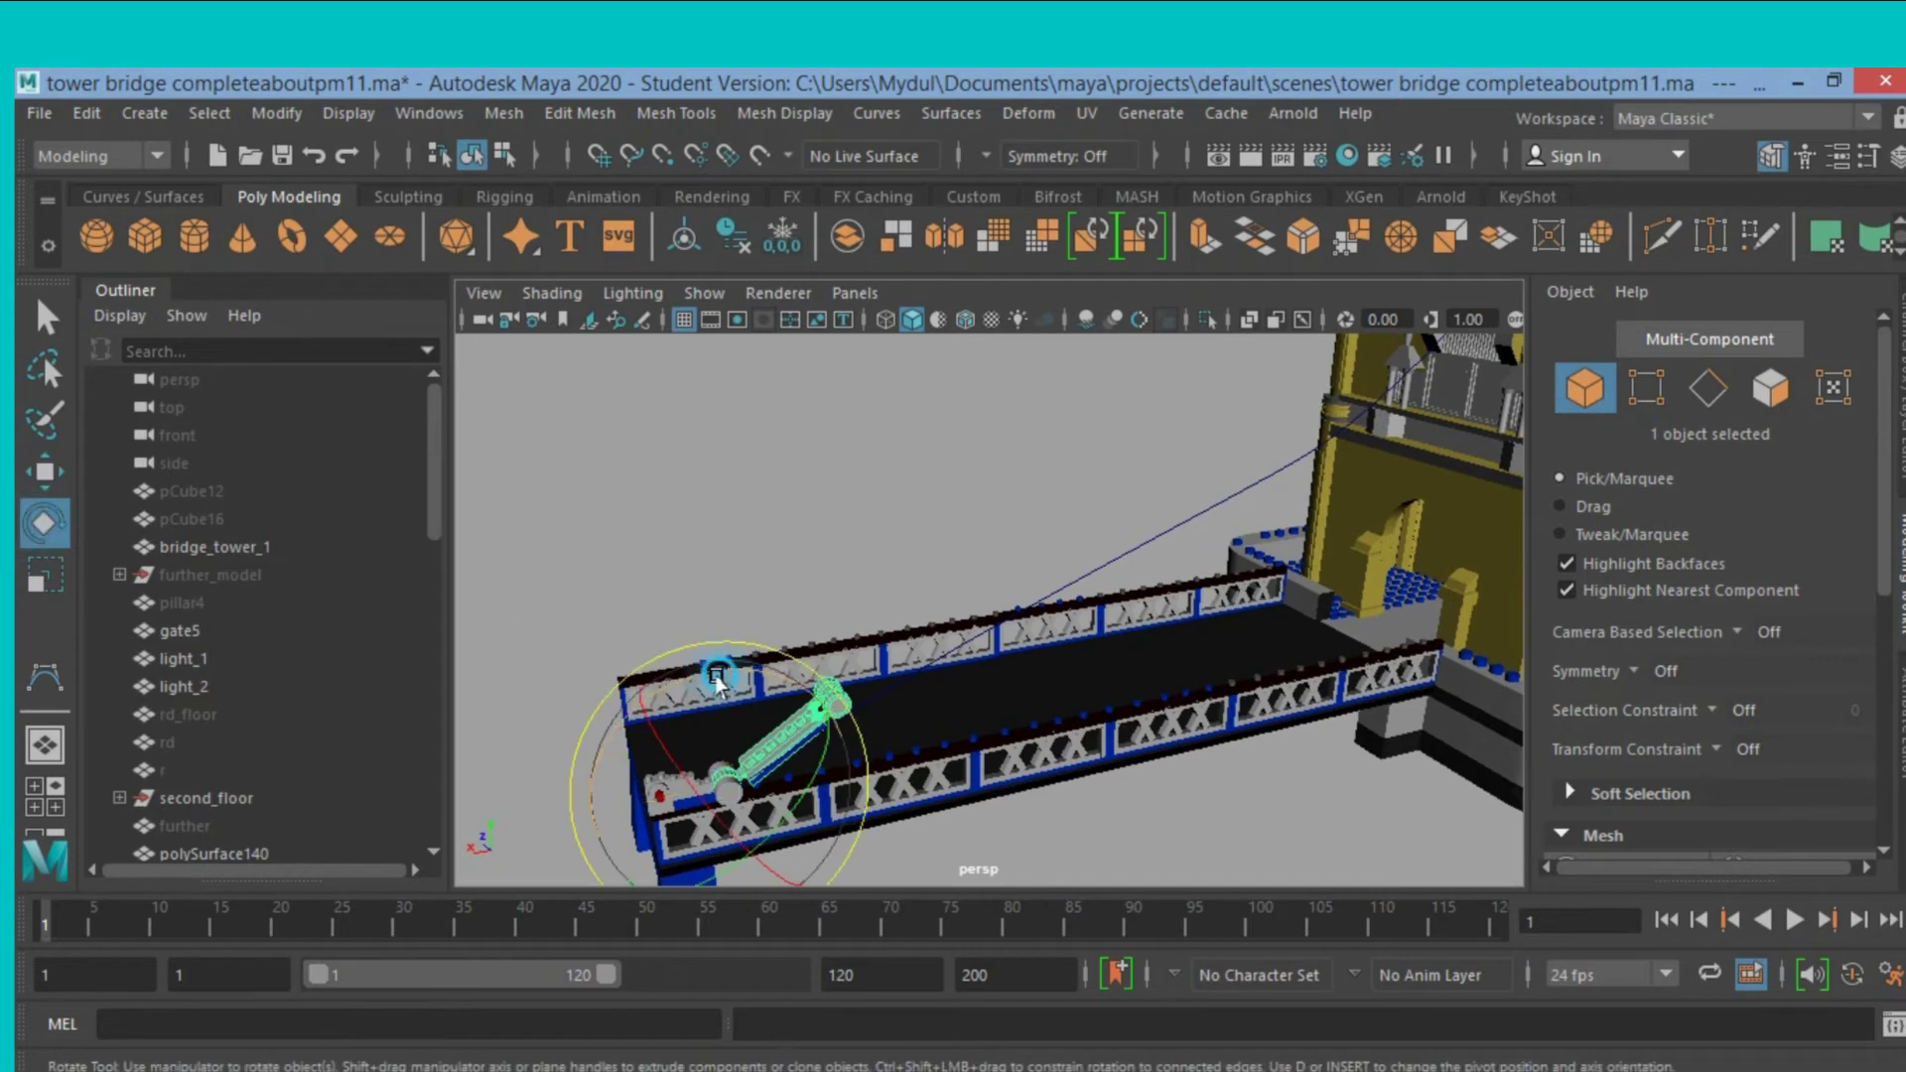
left_click_drag(716, 677, 723, 685)
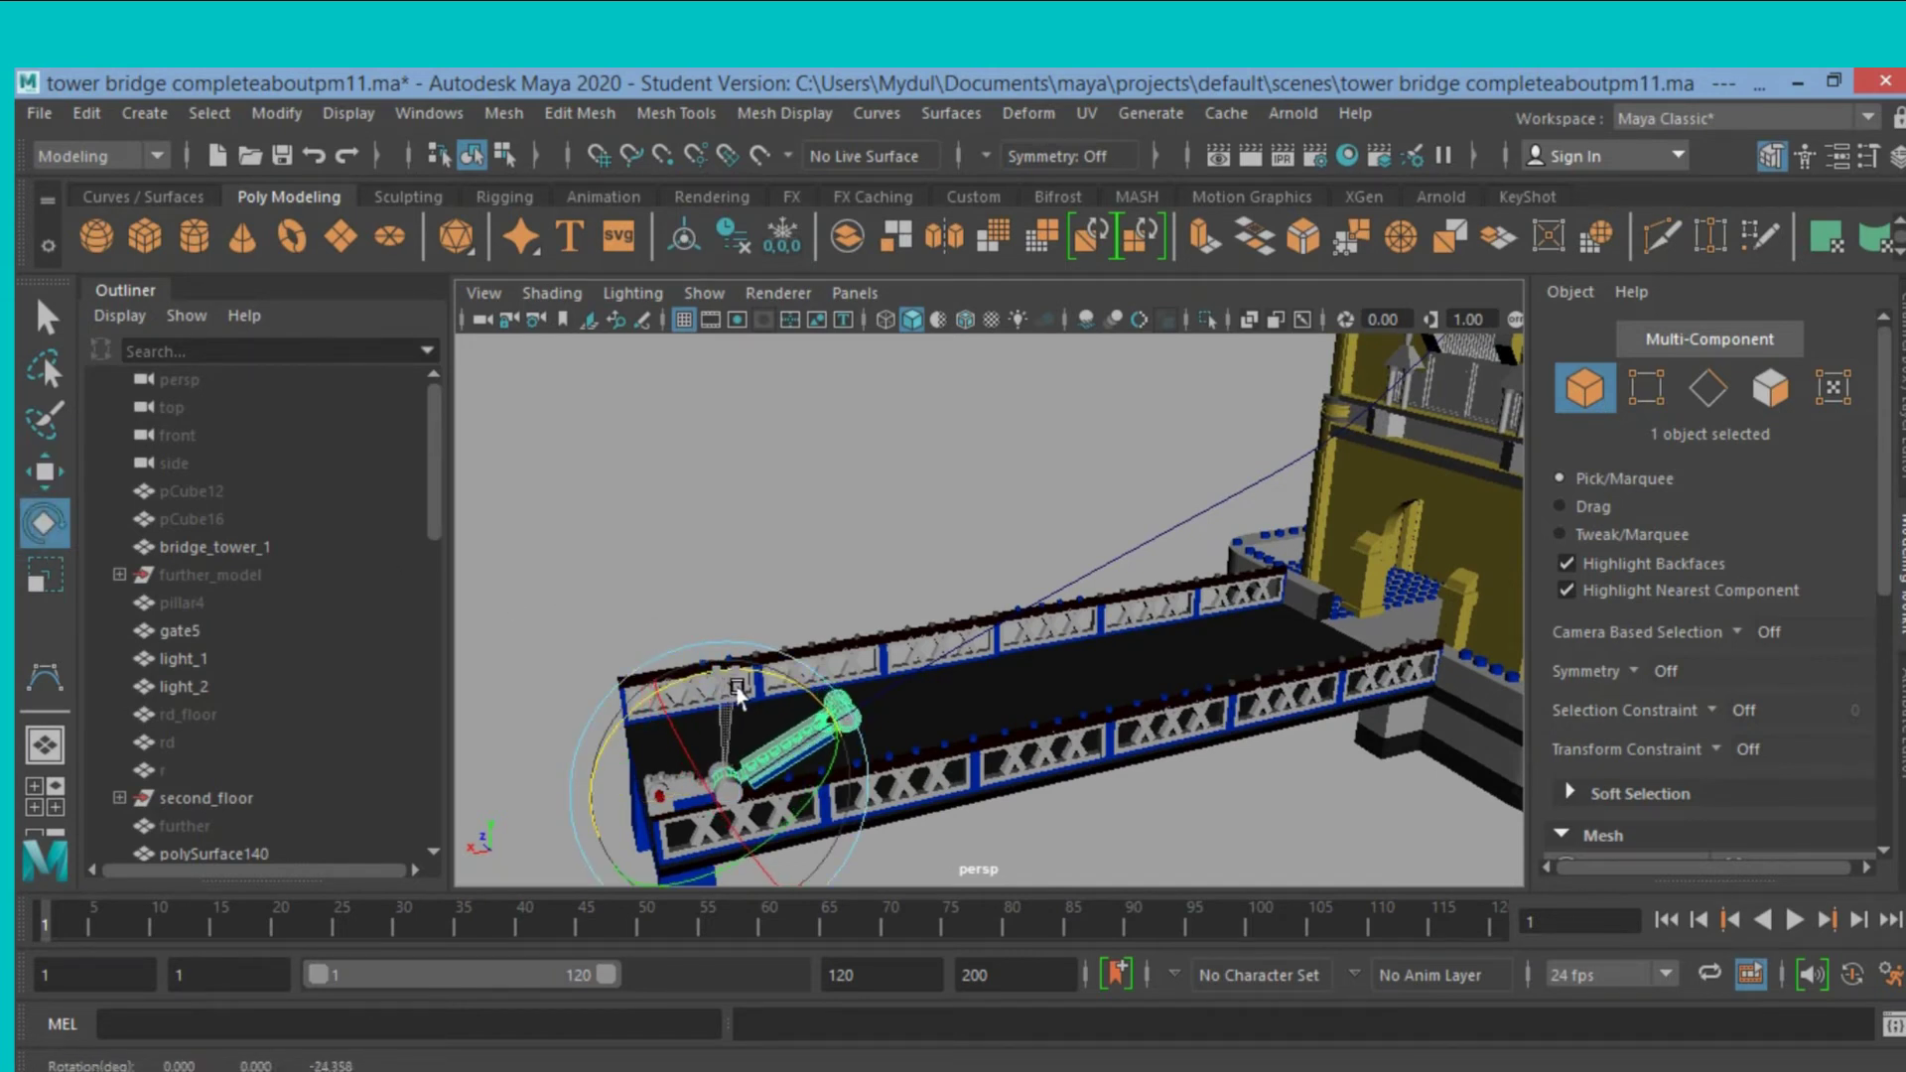
scroll(1003, 734, "down", 5)
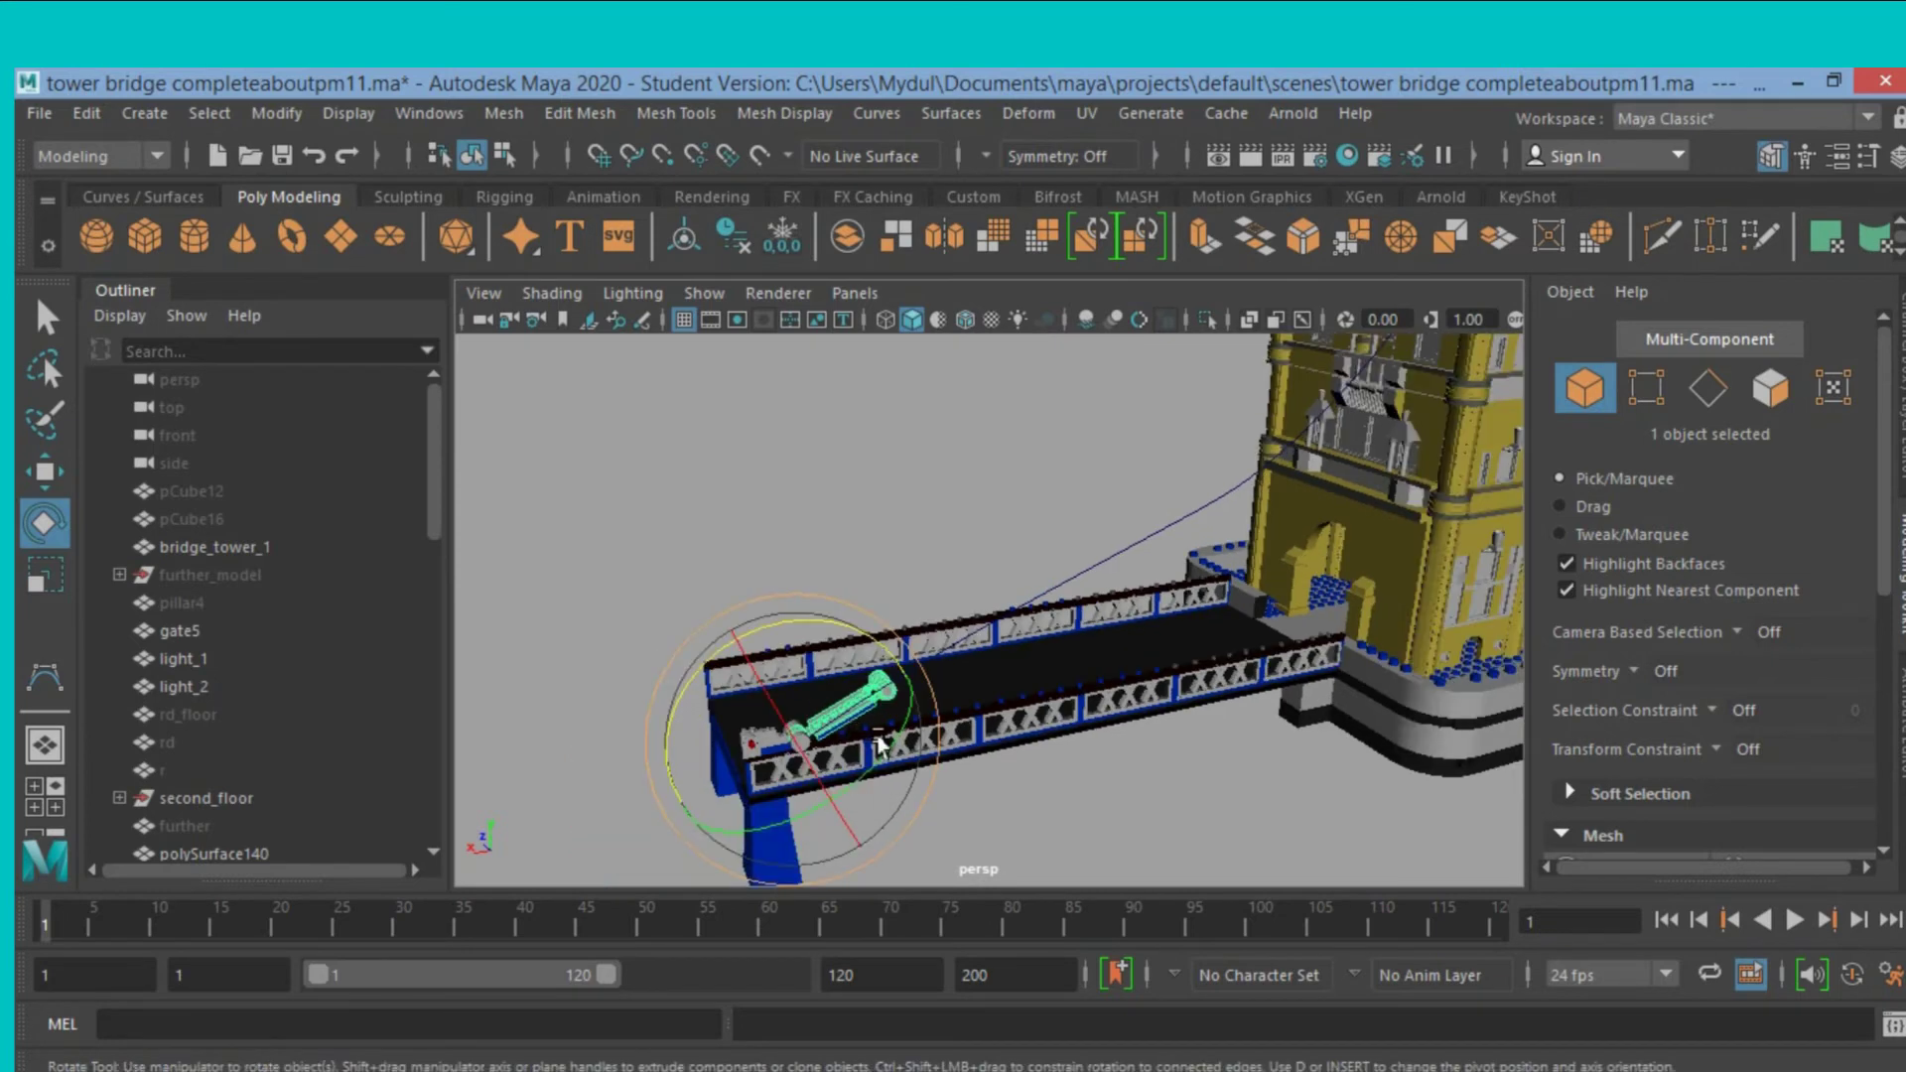
mouse_move(953, 705)
middle_mouse_down("alt")
mouse_move(1000, 743)
mouse_move(873, 700)
middle_mouse_up("alt")
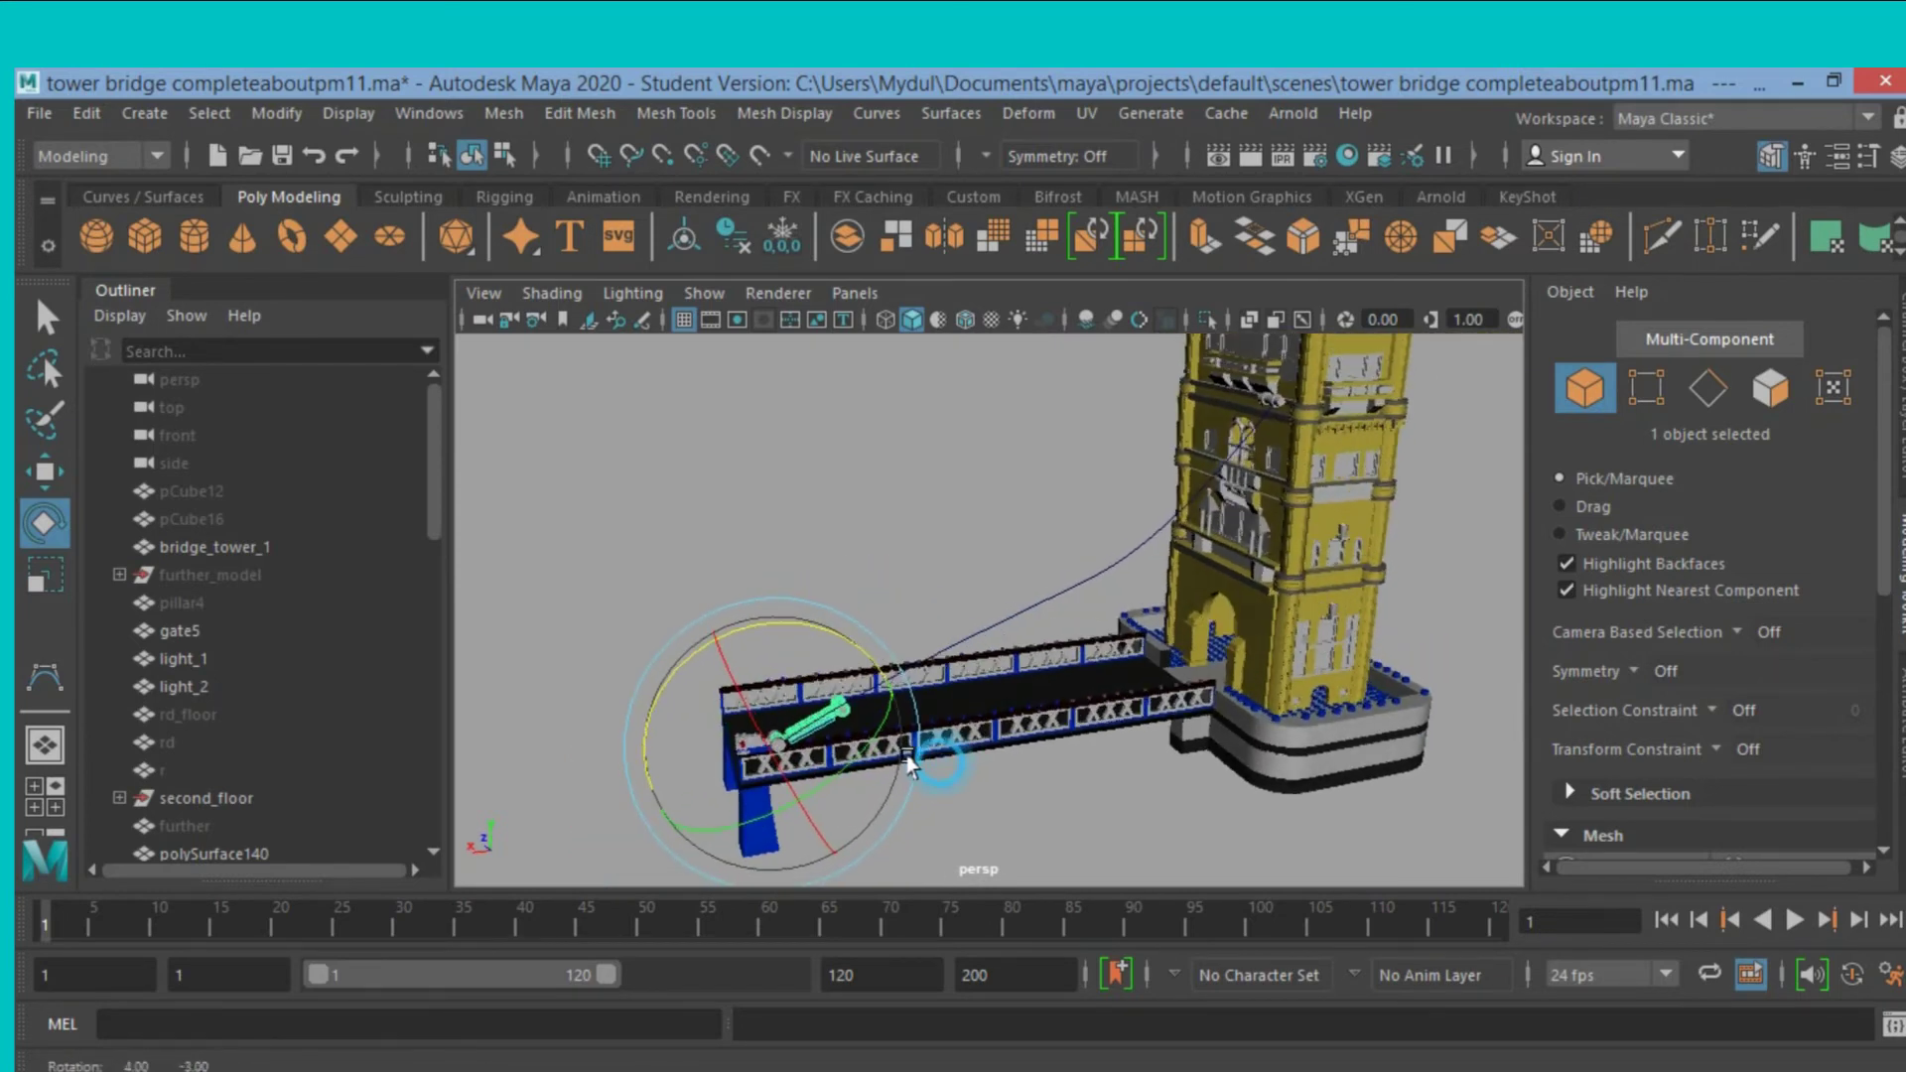
mouse_move(873, 699)
left_mouse_down("alt")
mouse_move(928, 727)
mouse_move(1004, 701)
left_mouse_up("alt")
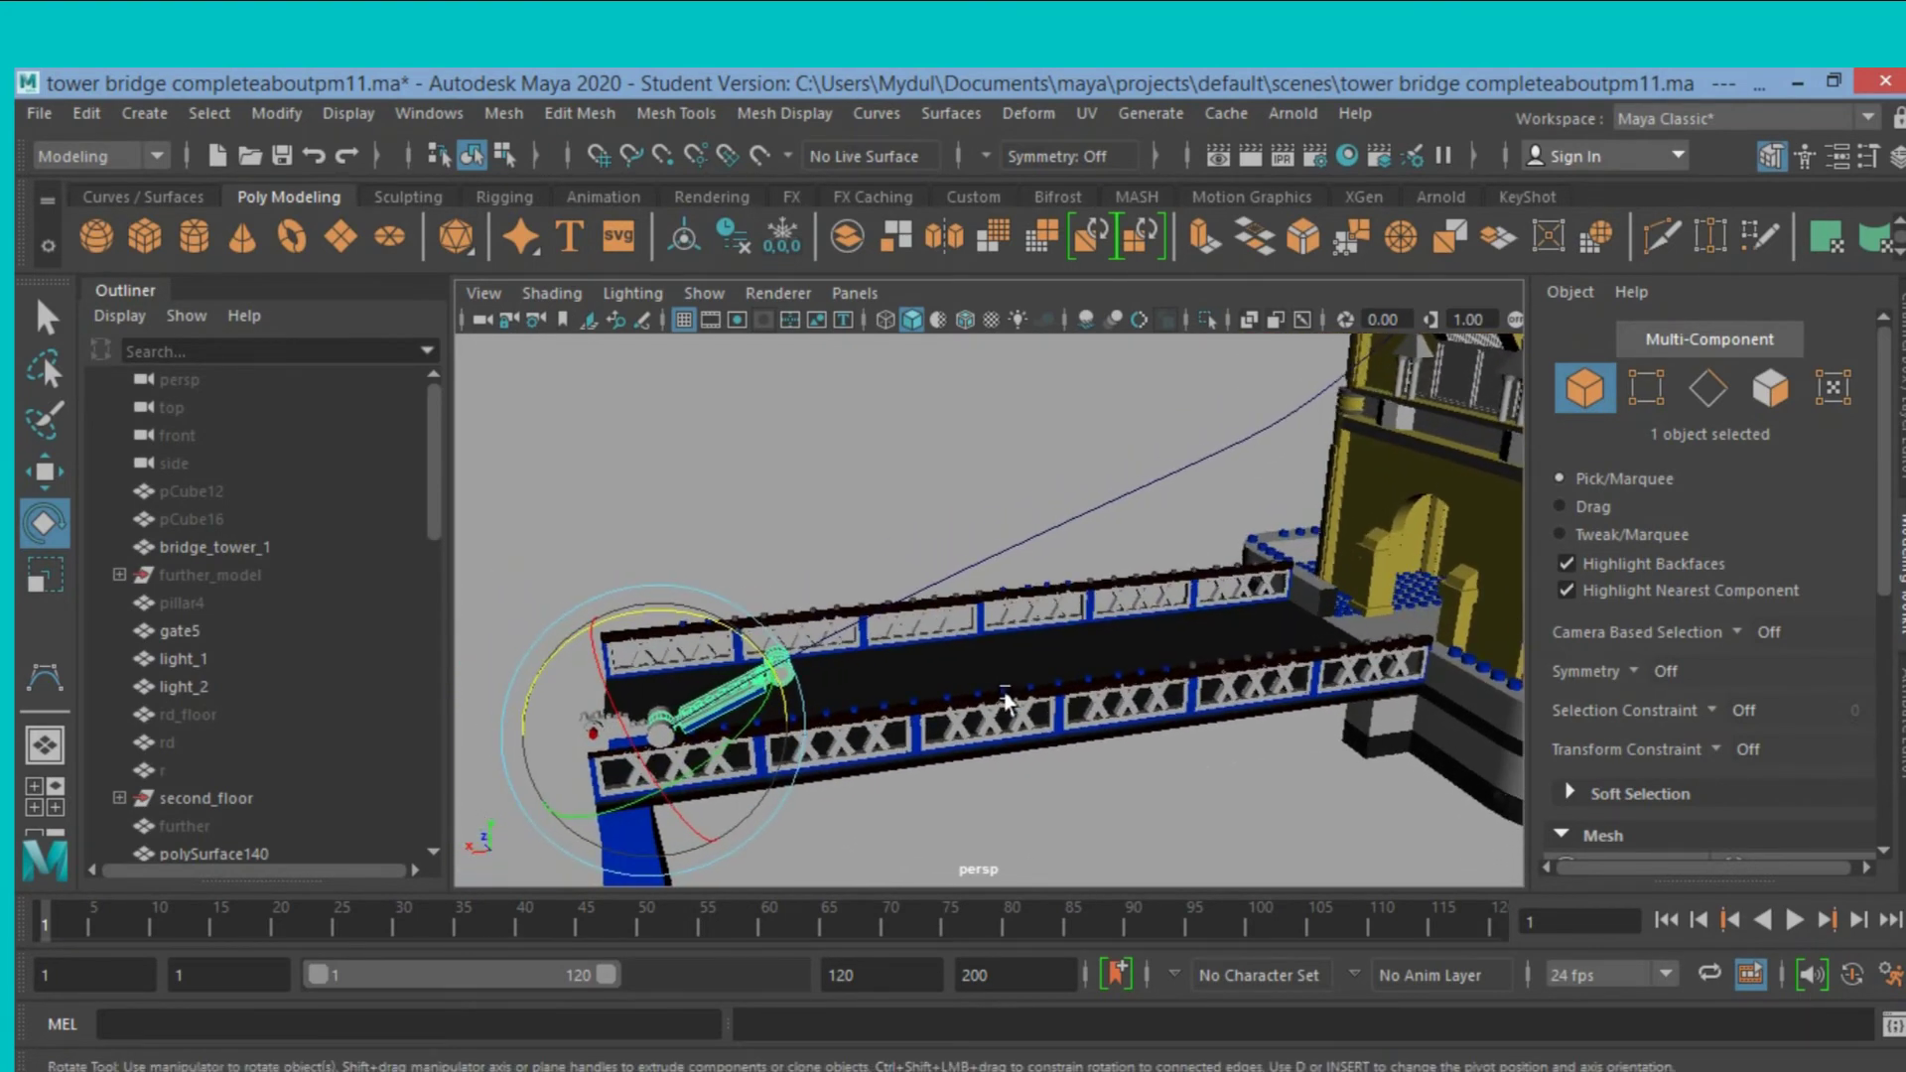
Freeze Transformations on the lever arm and frame it in the view.
left_click(256, 109)
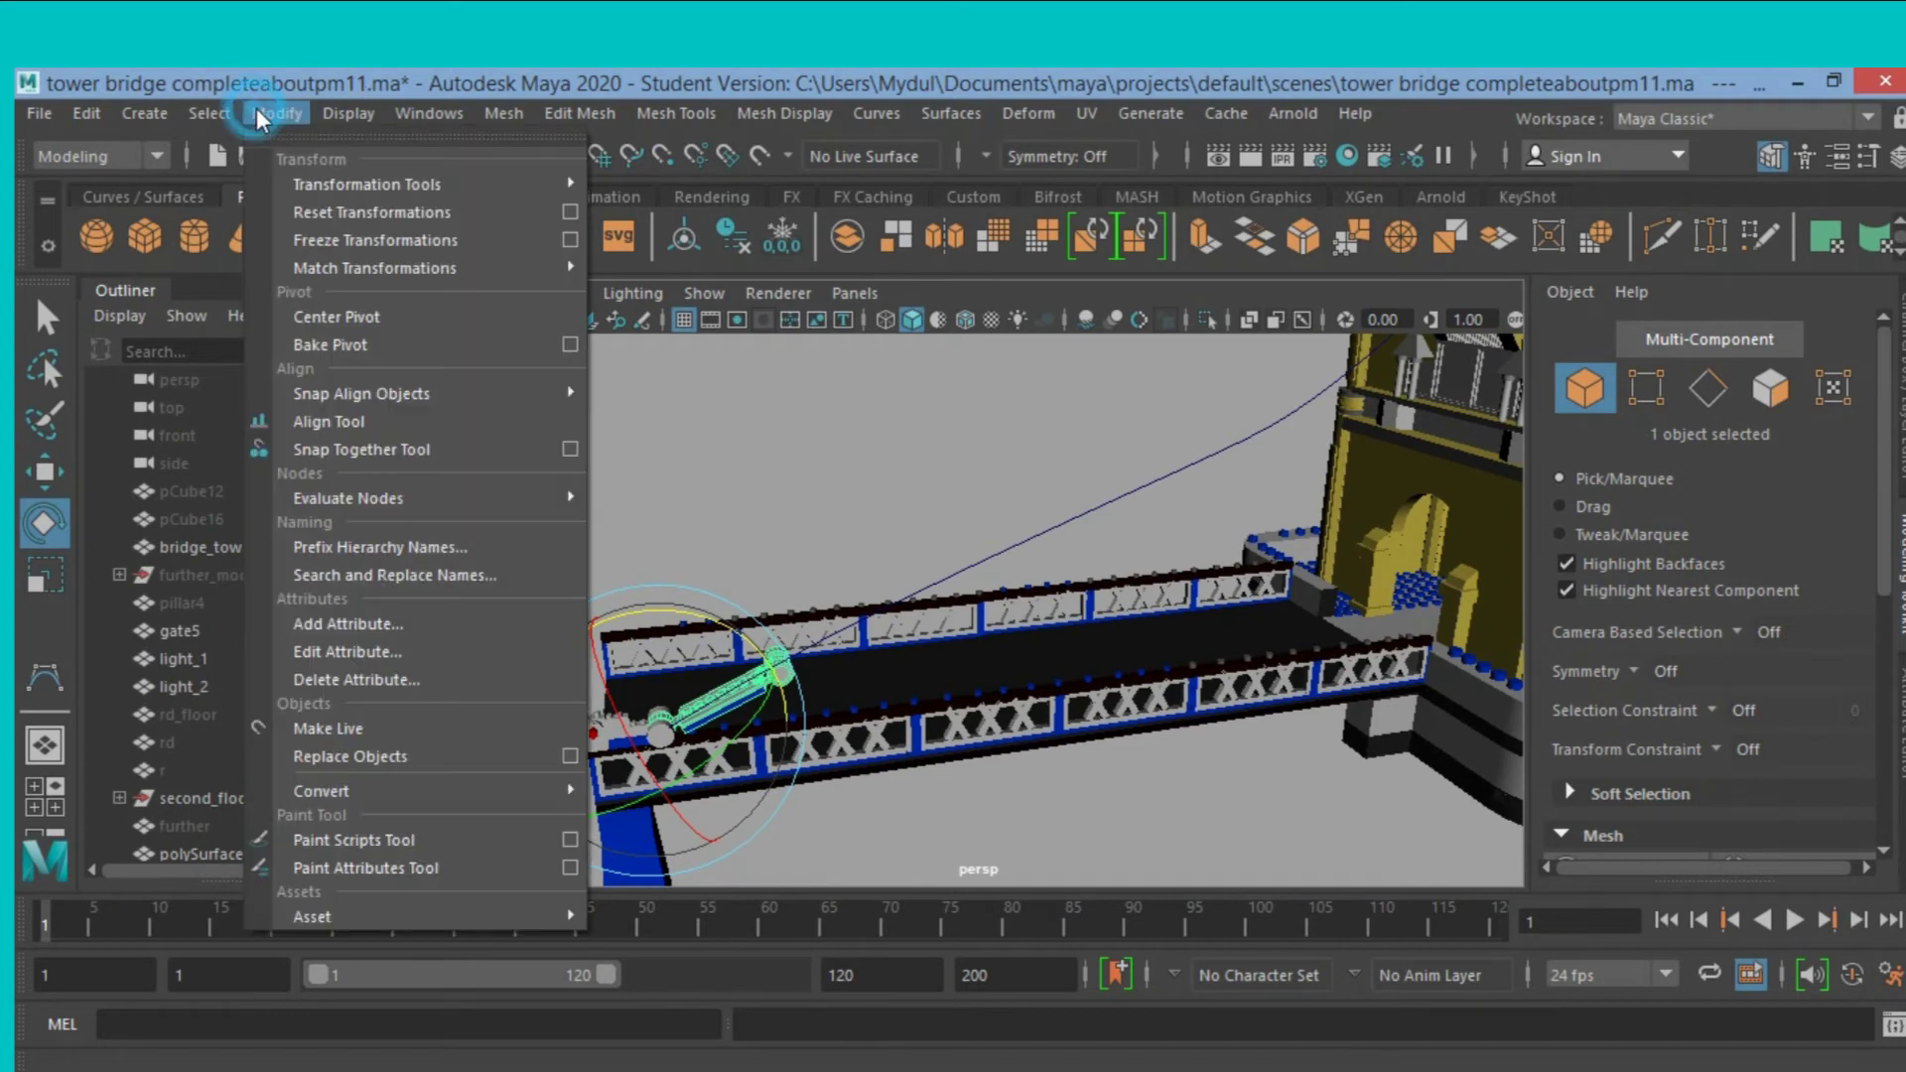
left_click(334, 237)
key("f")
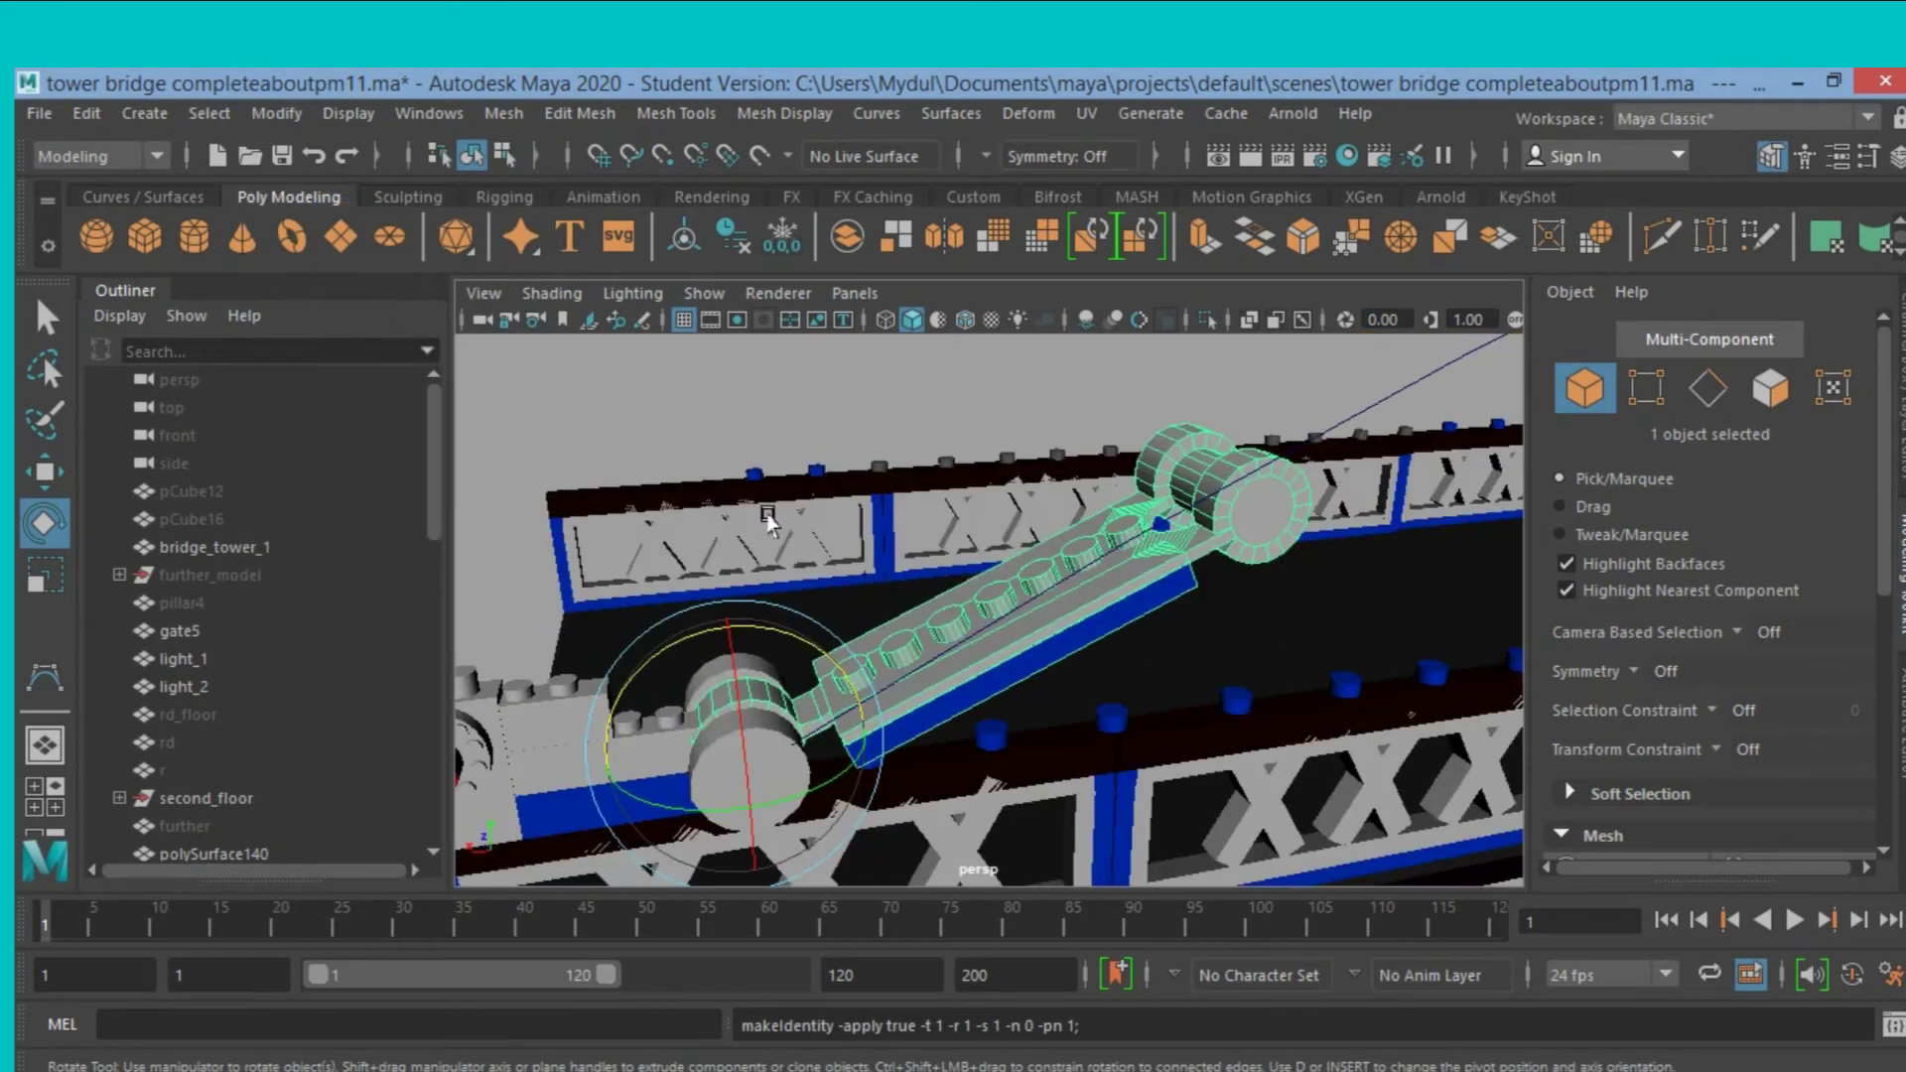
left_click_drag(765, 541, 750, 534, "alt")
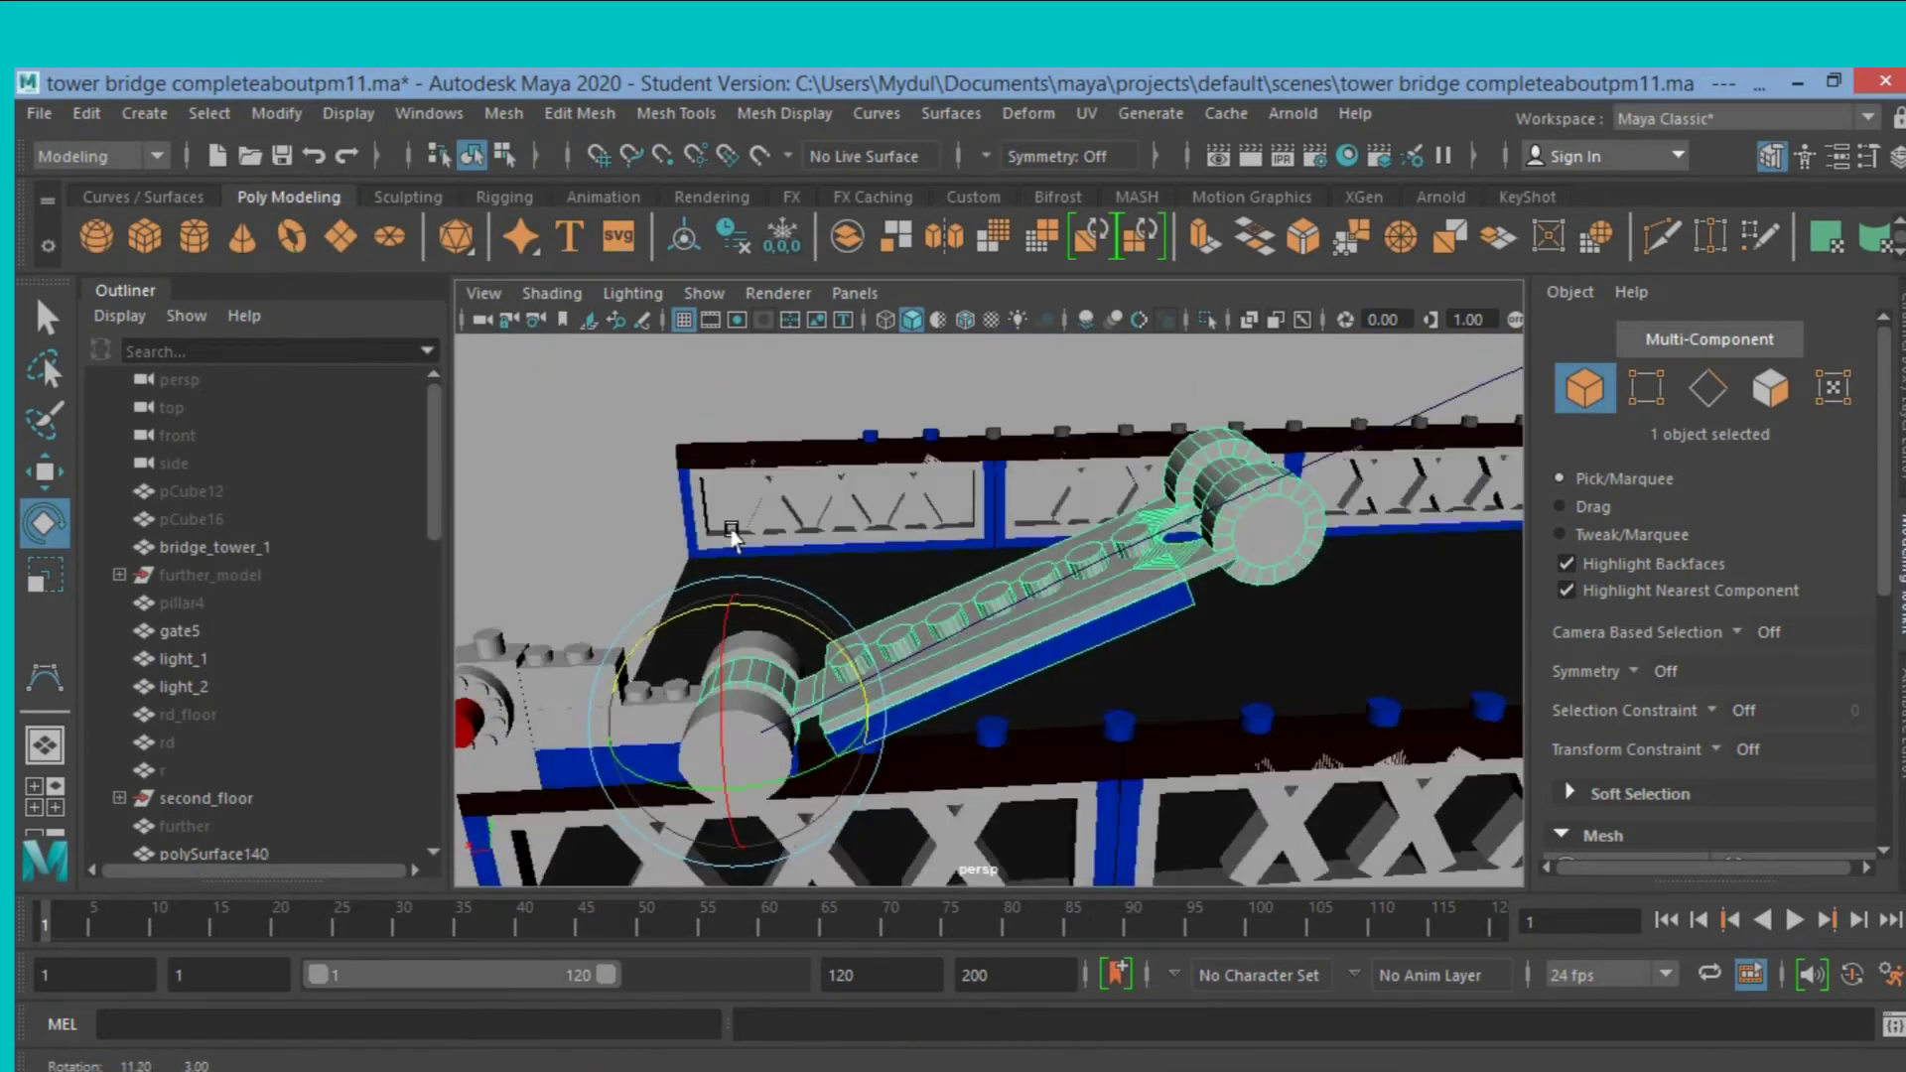
scroll(749, 534, "down", 2)
scroll(774, 534, "down", 2)
scroll(804, 533, "down", 2)
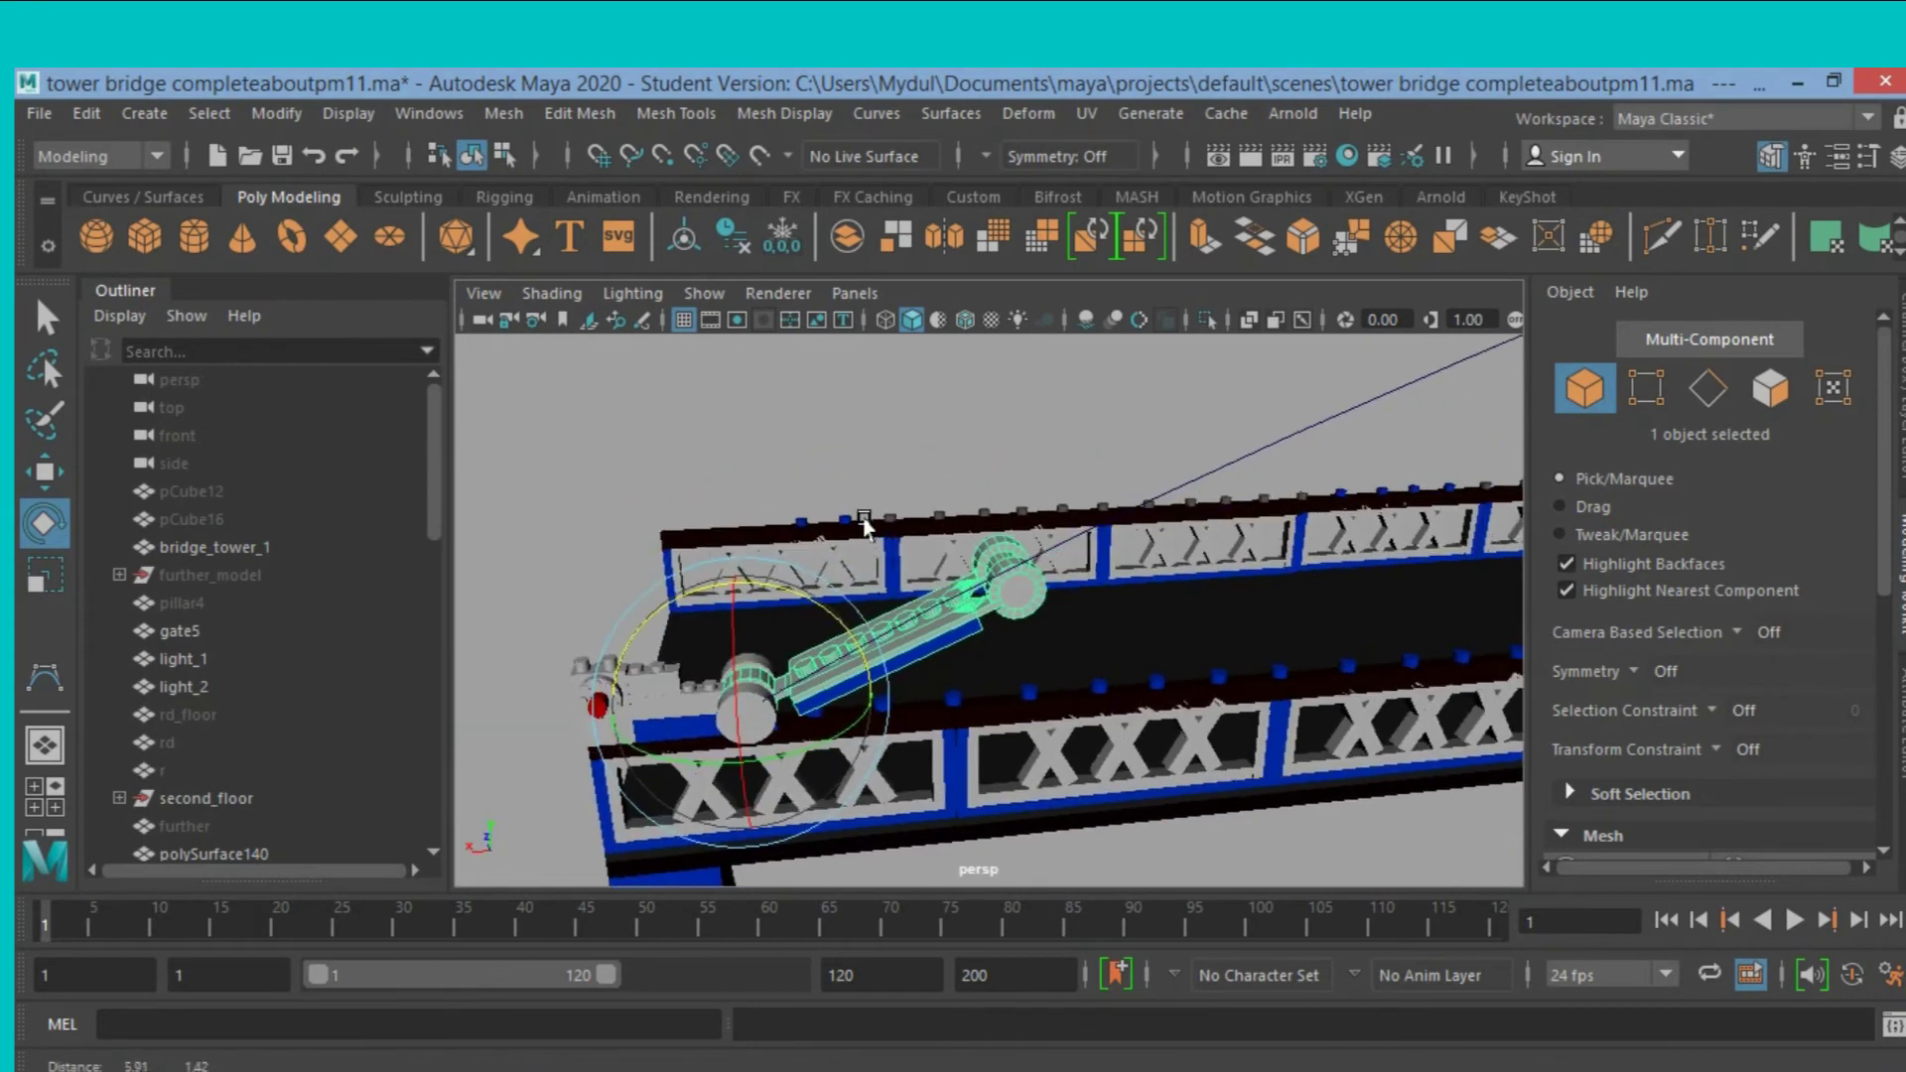
scroll(834, 533, "down", 1)
scroll(834, 533, "down", 1)
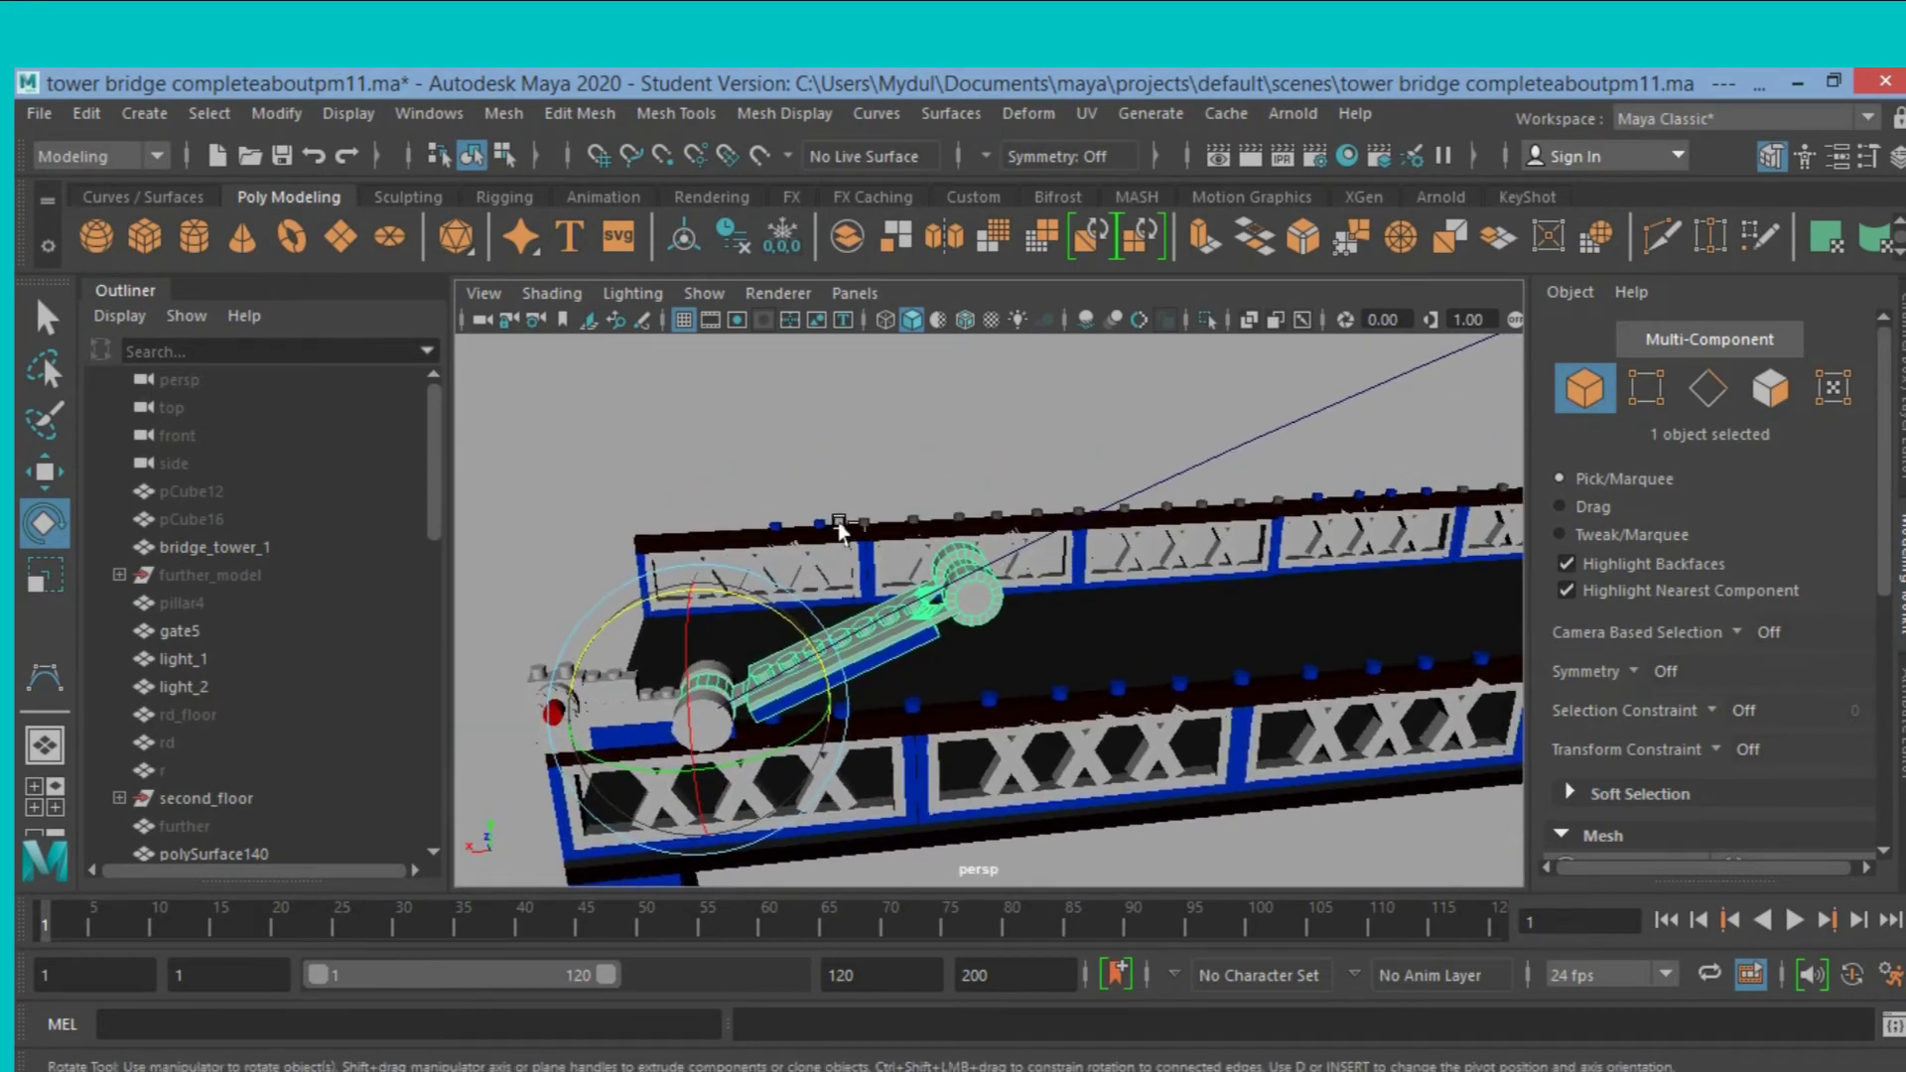
Duplicate the lever arm as a link, rotate it about 65° and move it up the deck.
key("ctrl+d")
left_click(61, 470)
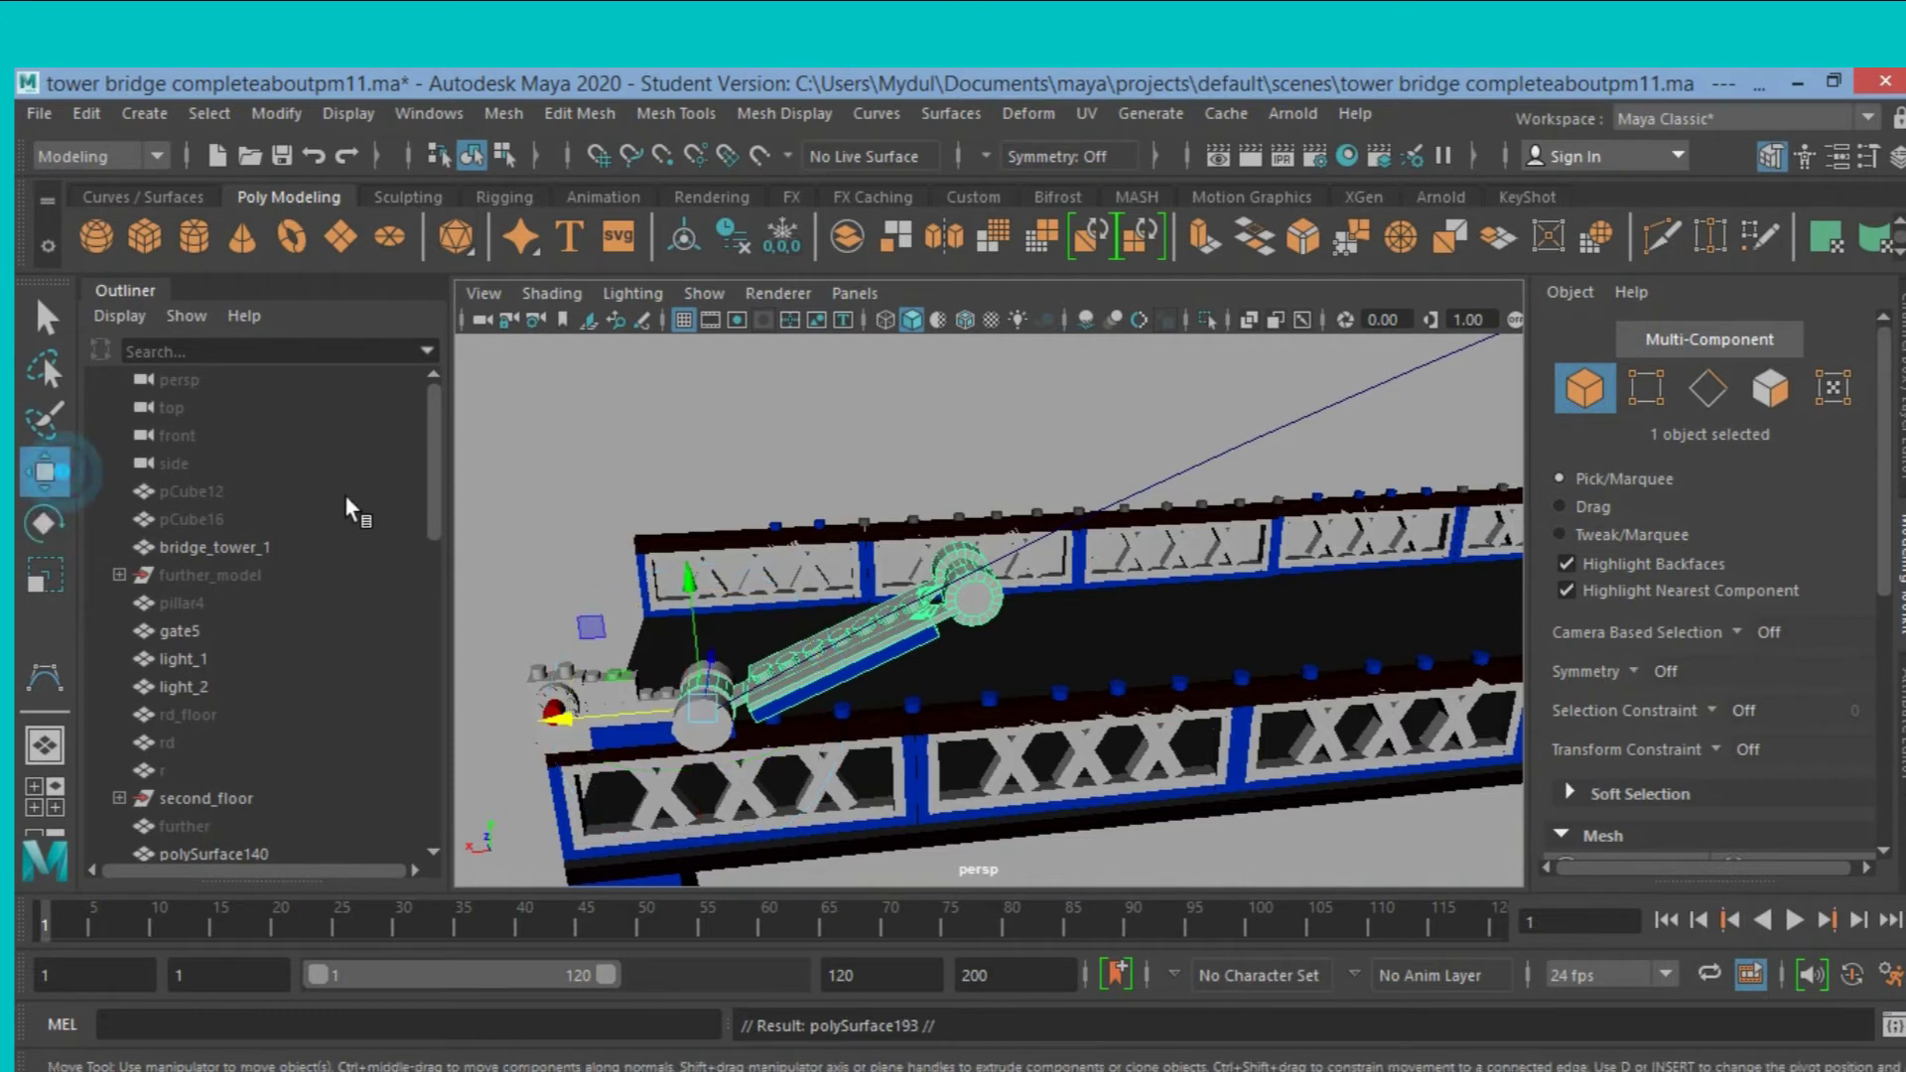
key("e")
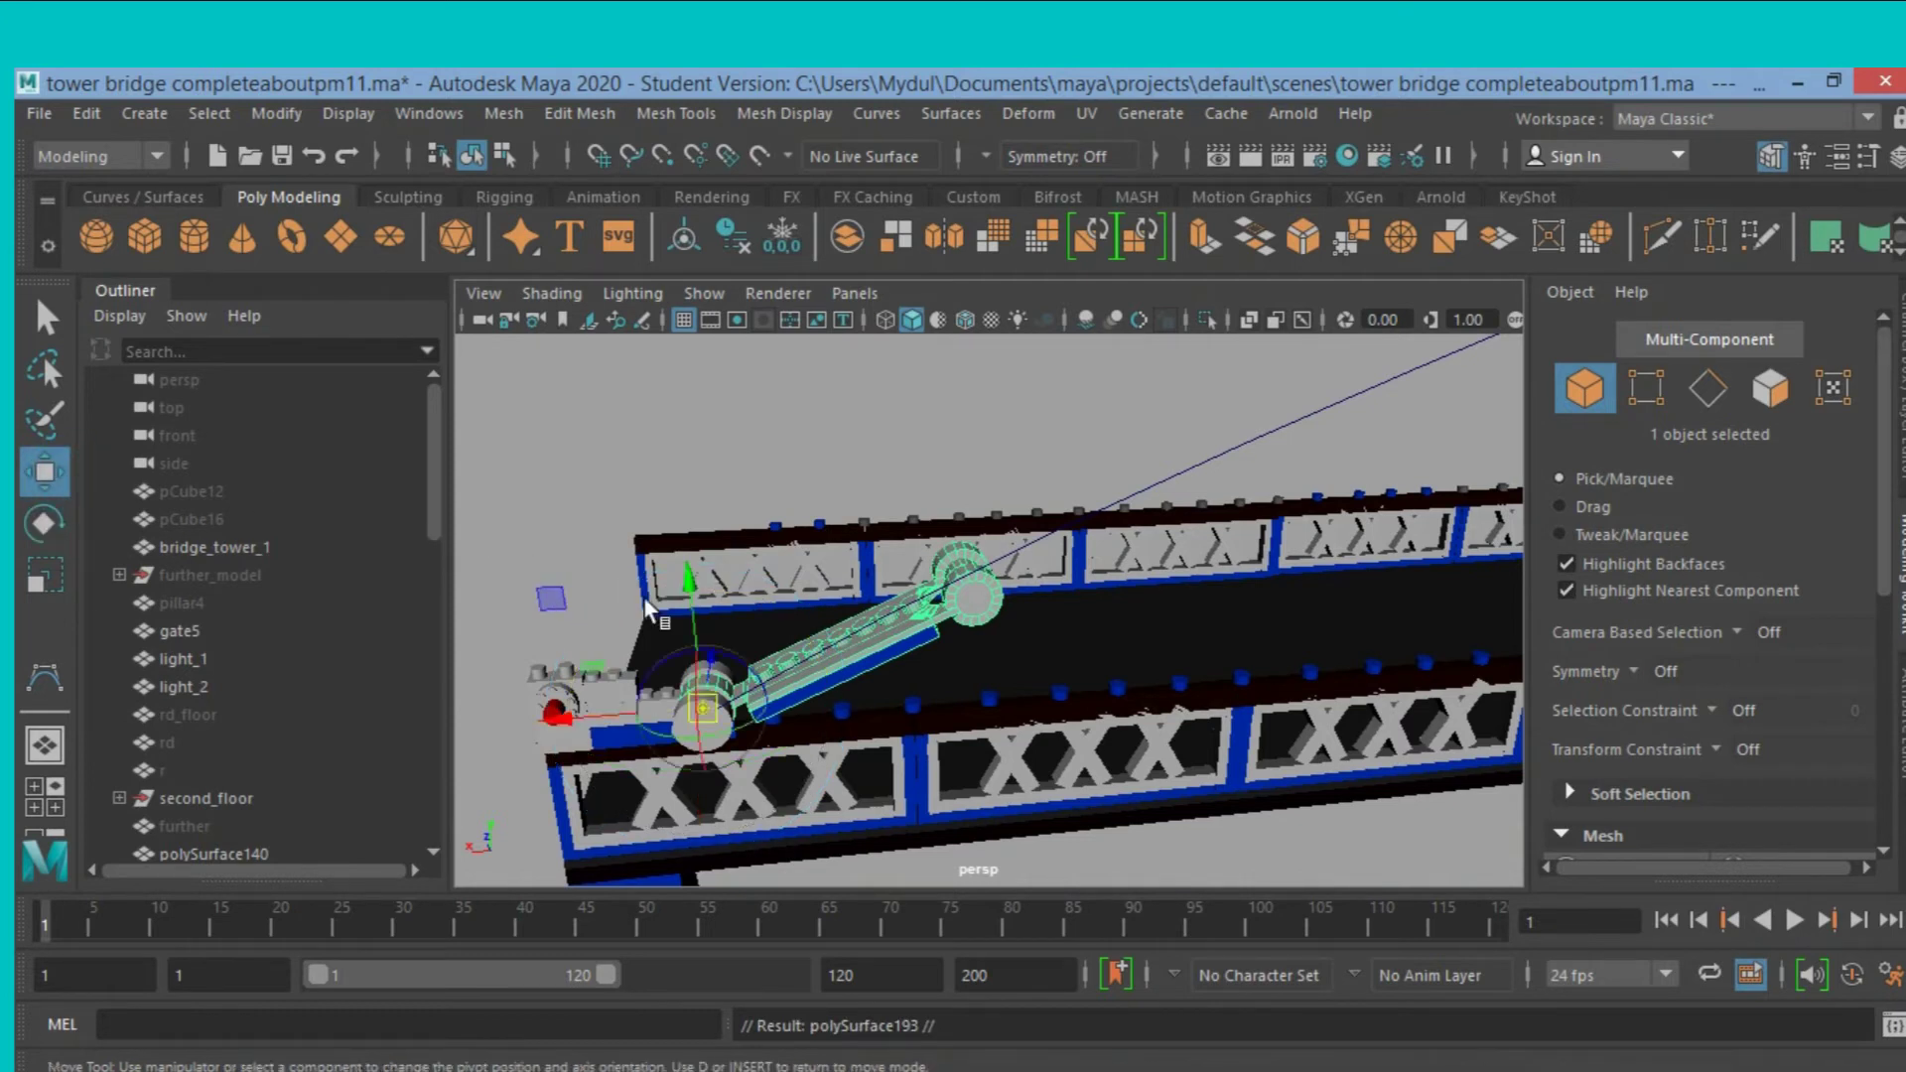
mouse_move(677, 642)
left_mouse_down()
mouse_move(747, 663)
mouse_move(1097, 528)
left_mouse_up()
key("w")
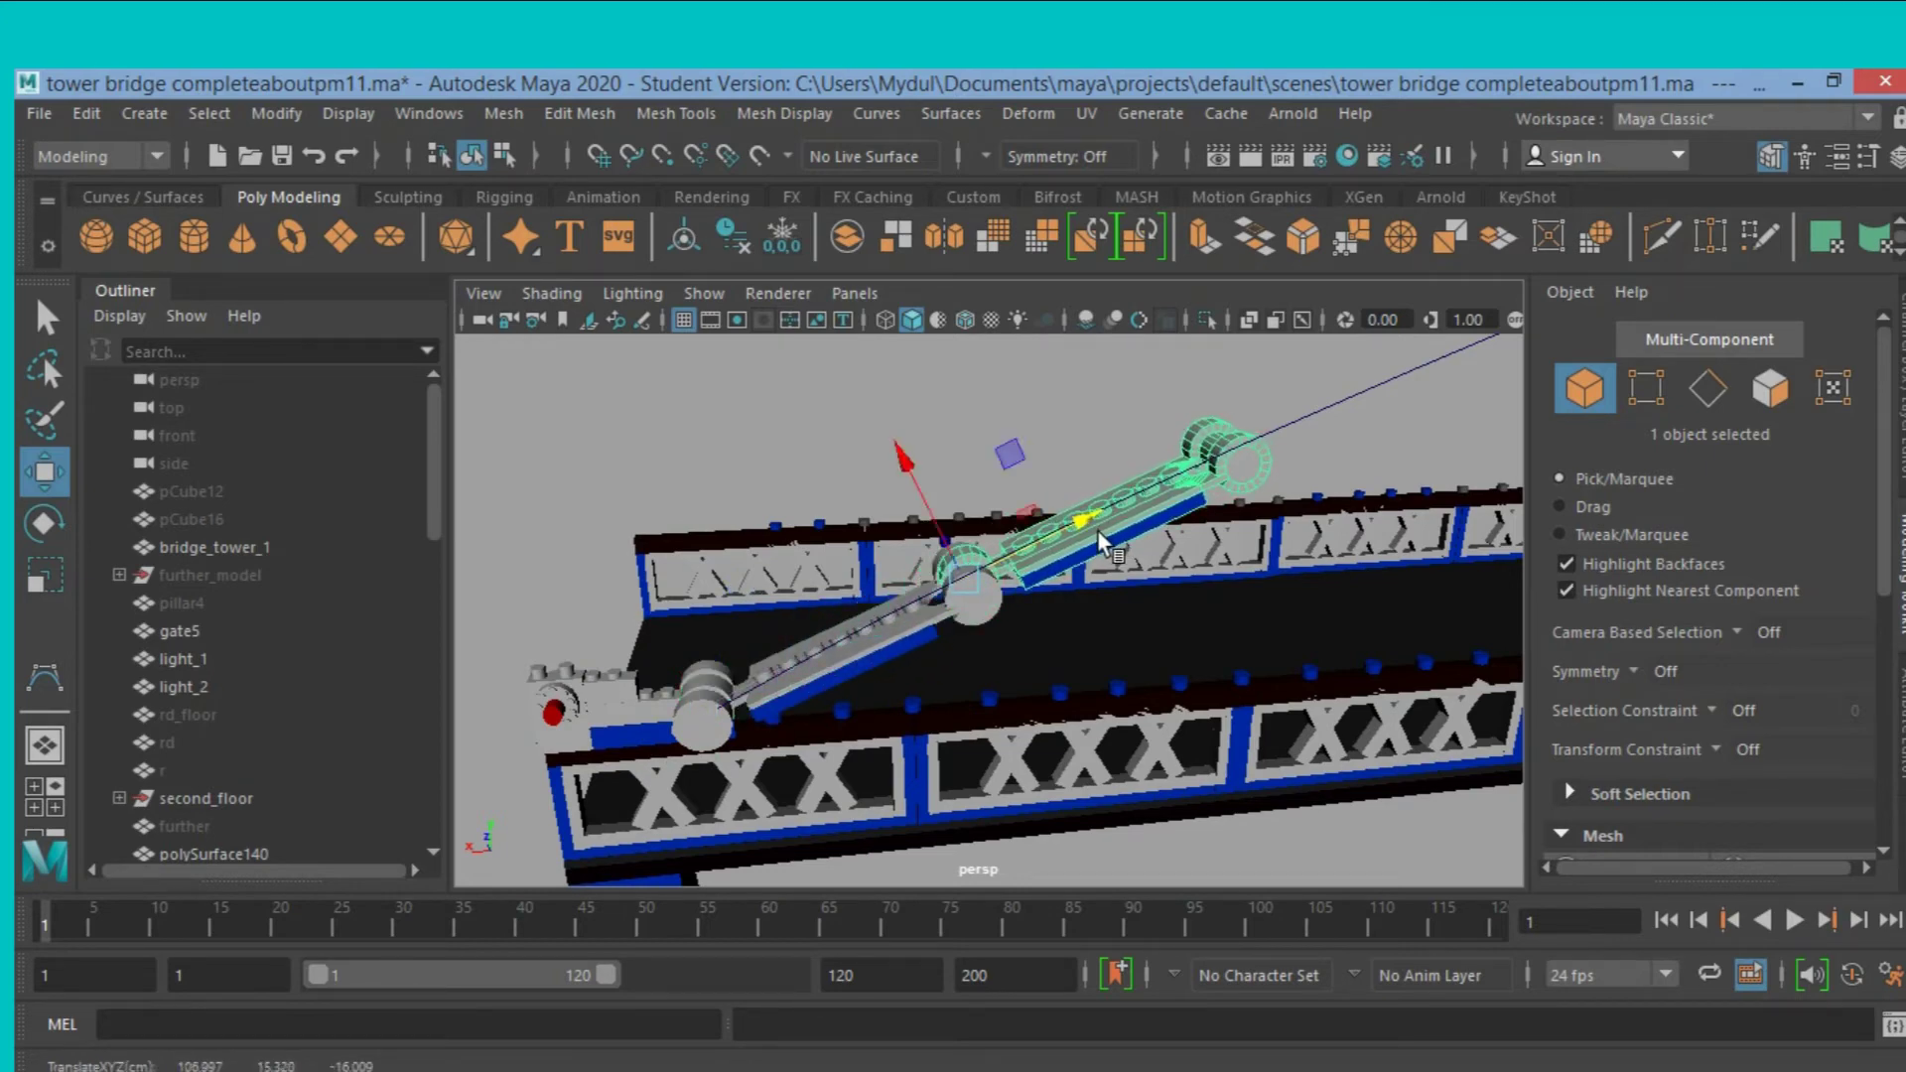
scroll(1098, 528, "up", 3)
scroll(1098, 528, "down", 3)
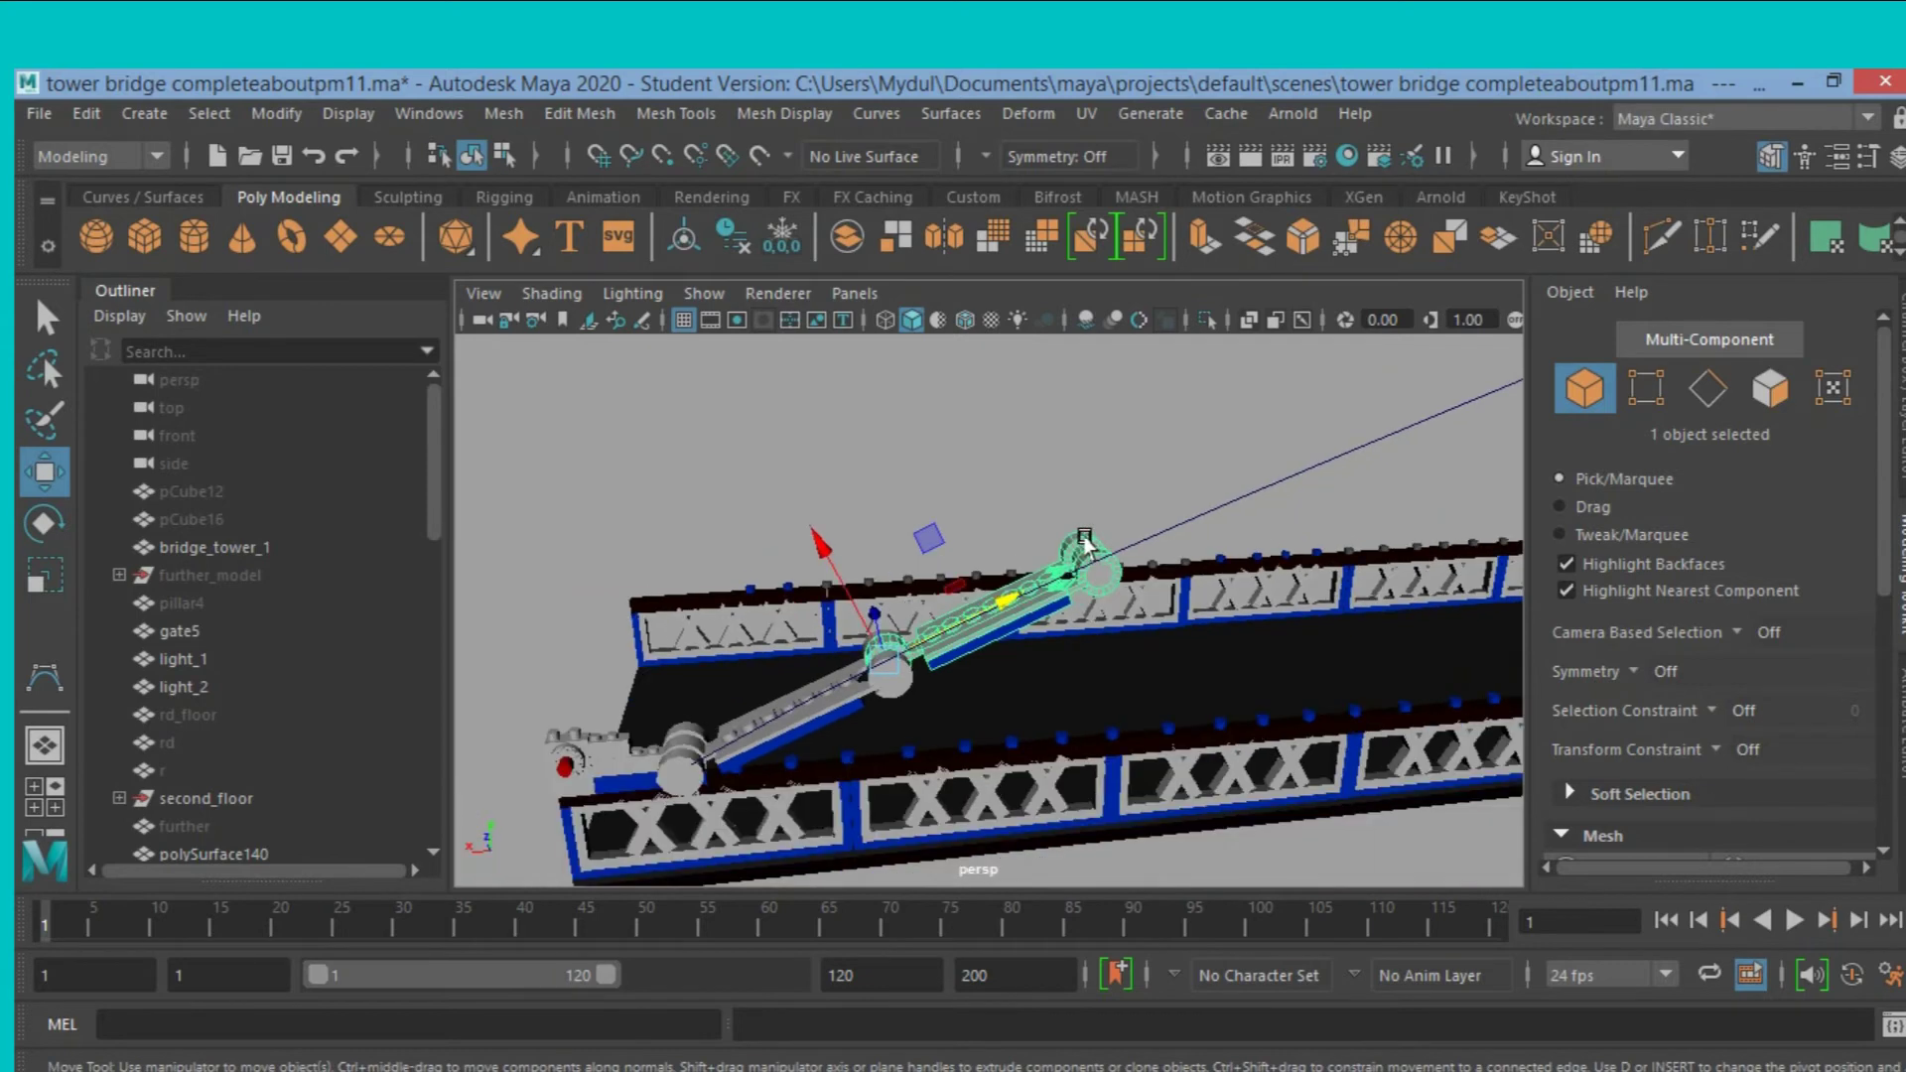
mouse_move(1084, 541)
left_mouse_down("alt")
mouse_move(1152, 518)
mouse_move(1134, 591)
left_mouse_up("alt")
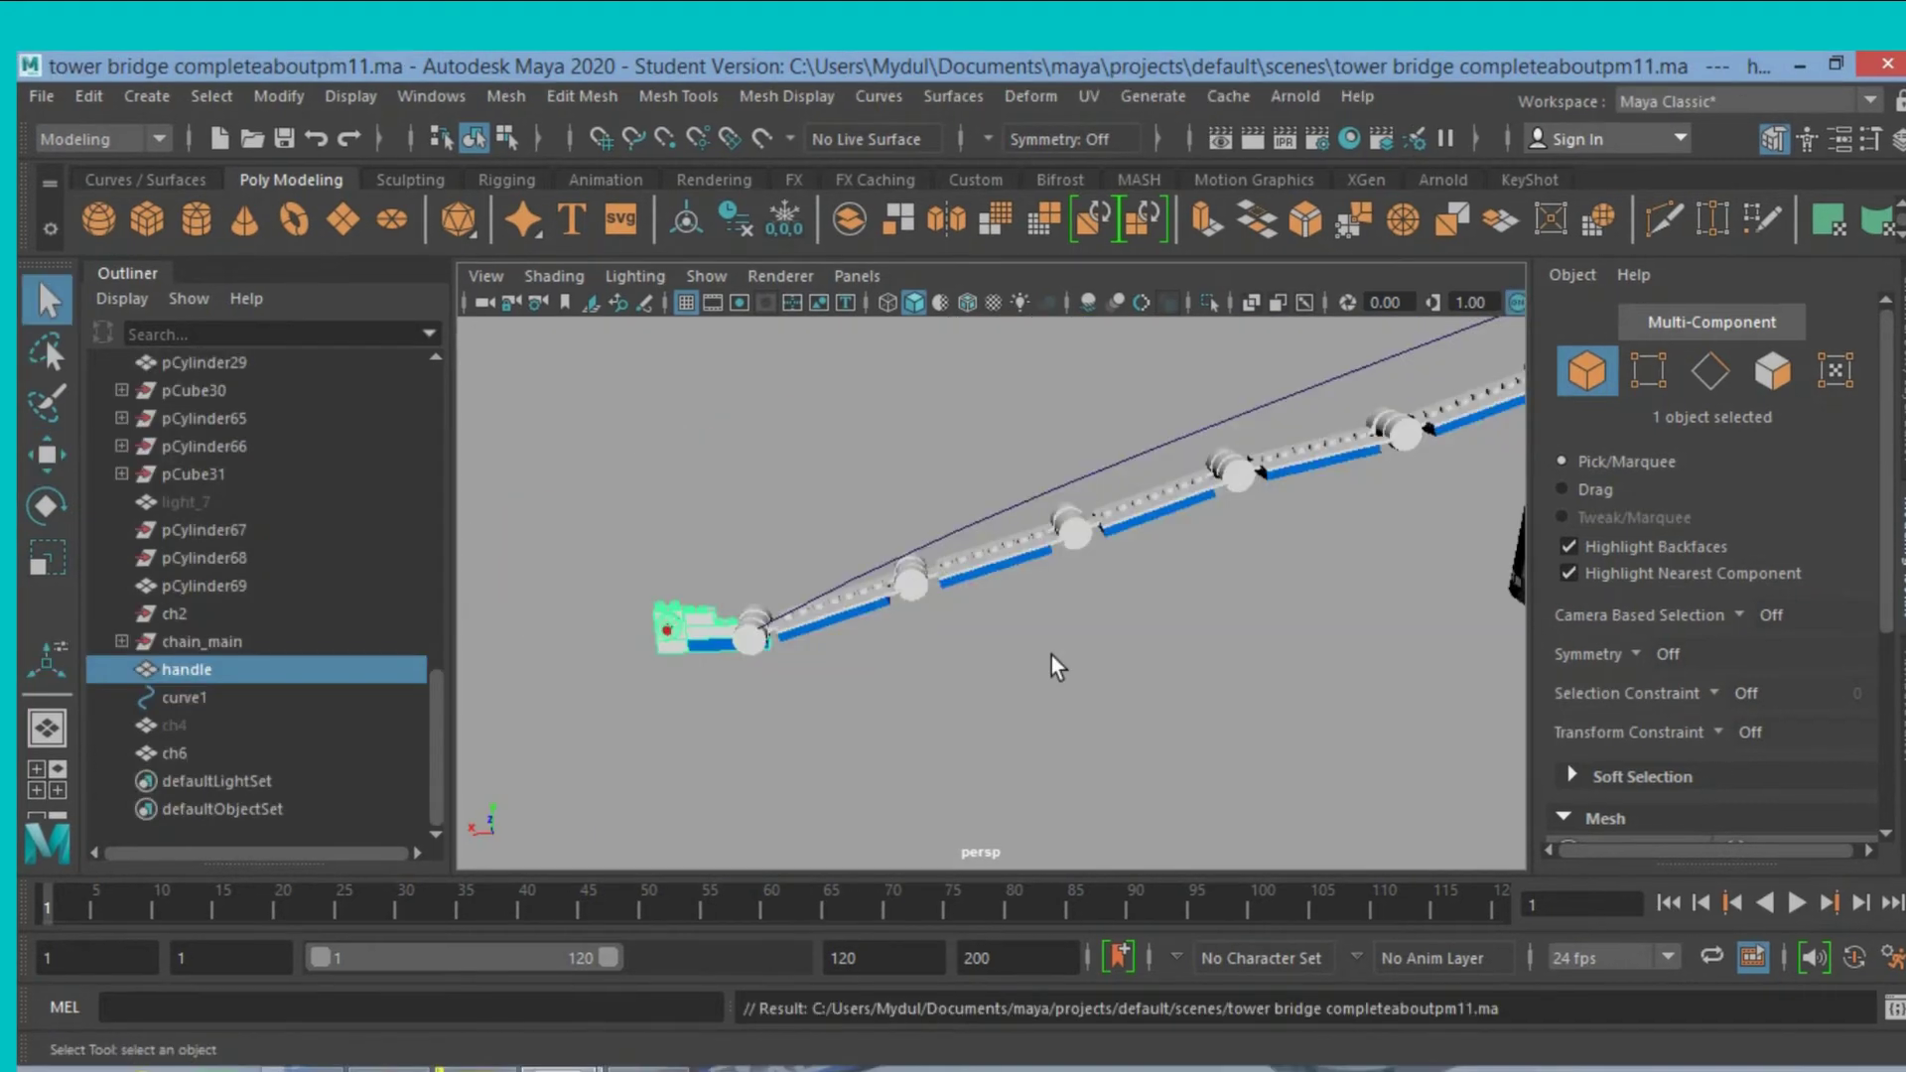
Turn on layer1 visibility in the Layer Editor to show the bridge deck.
mouse_move(1052, 653)
left_mouse_down("alt")
mouse_move(1112, 657)
mouse_move(923, 753)
left_mouse_up("alt")
middle_click_drag(924, 753, 948, 730, "alt")
left_click_drag(948, 731, 912, 722, "alt")
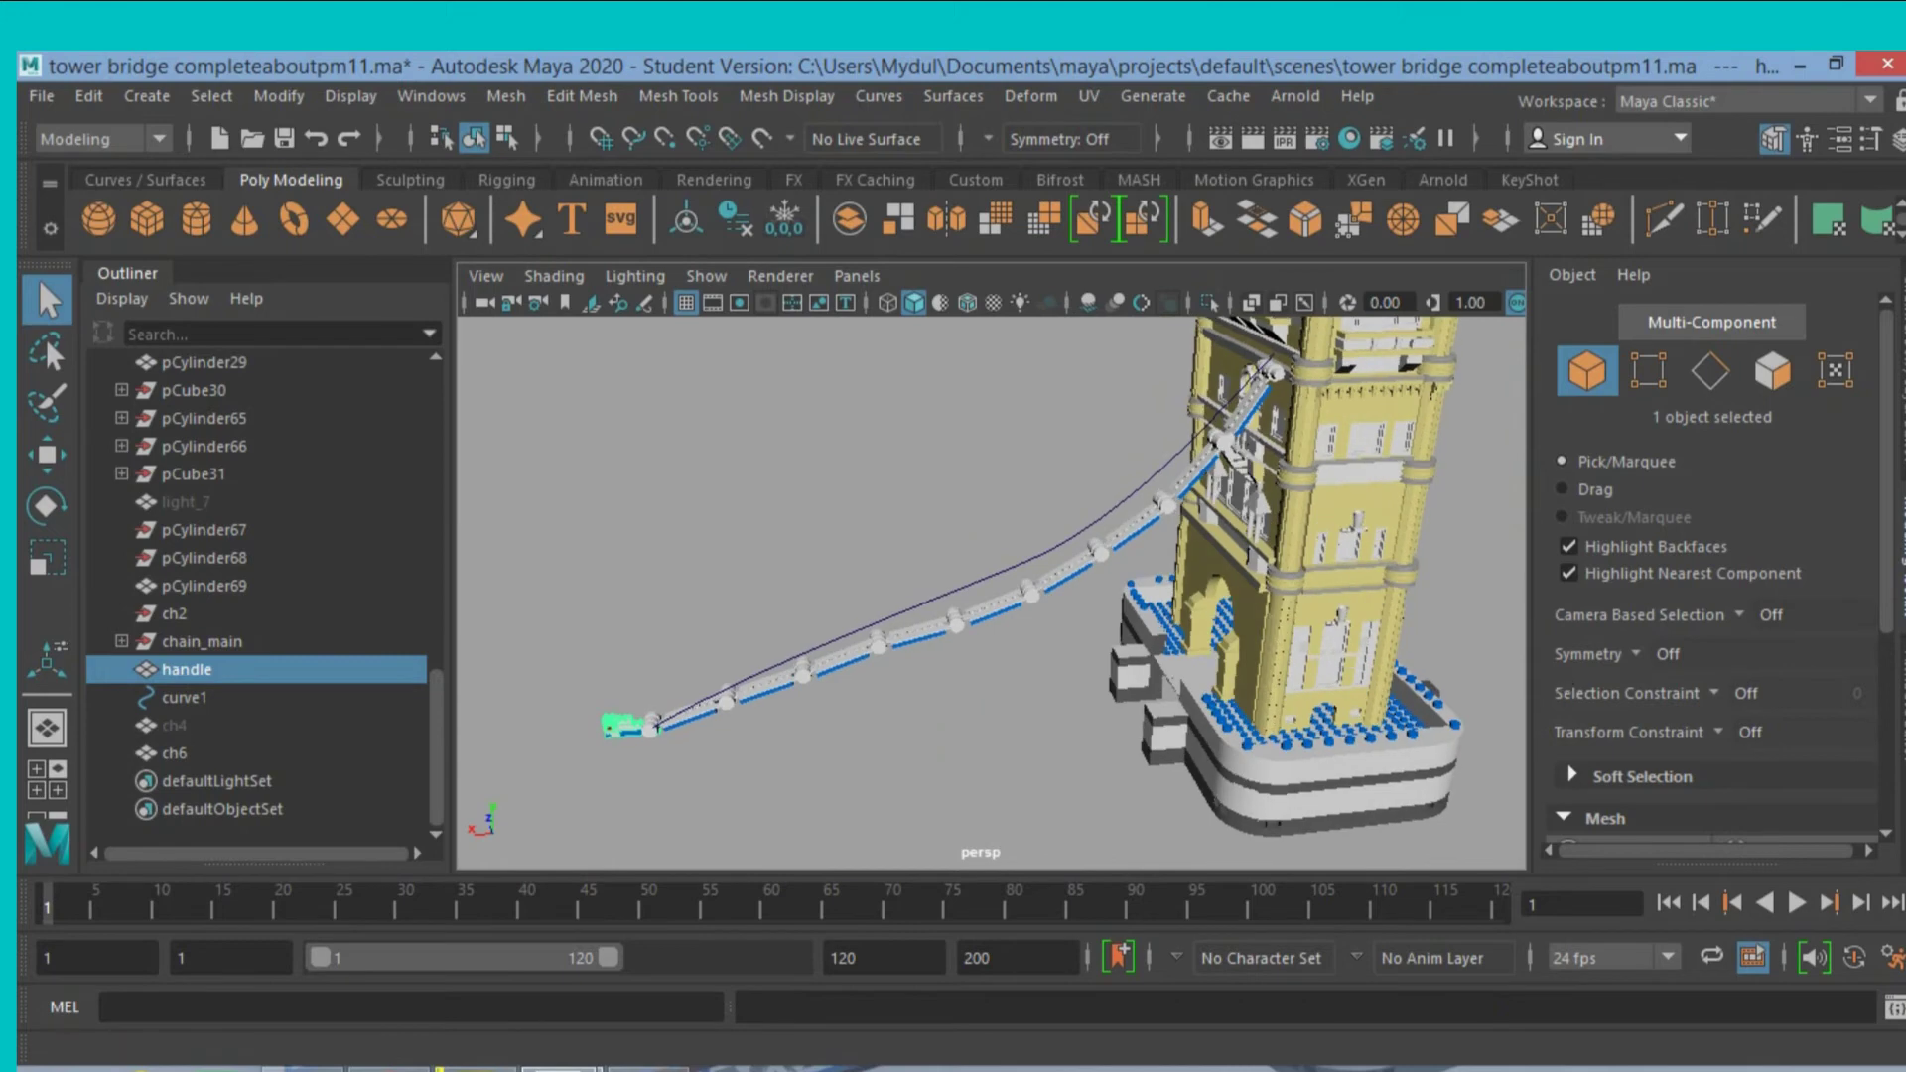
left_click(1895, 397)
left_click(1565, 832)
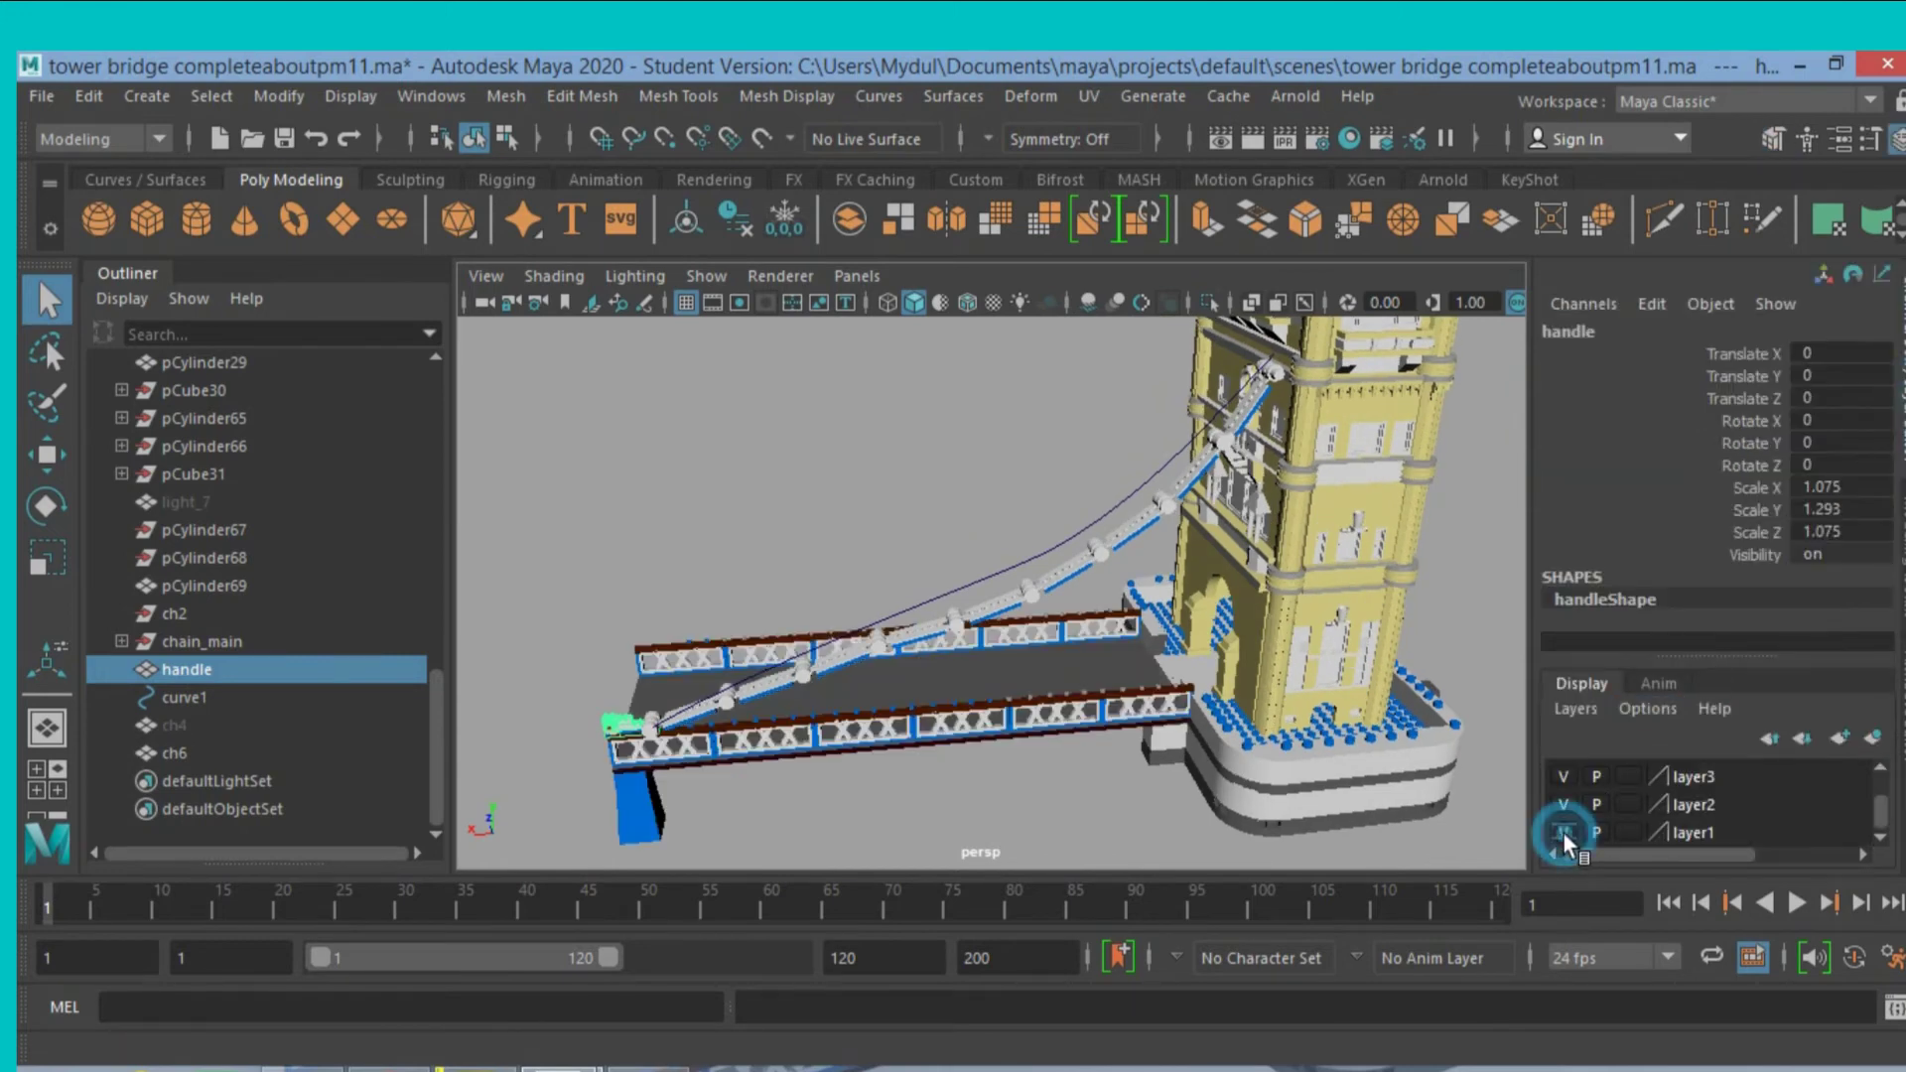
left_click_drag(1385, 788, 1374, 777, "alt")
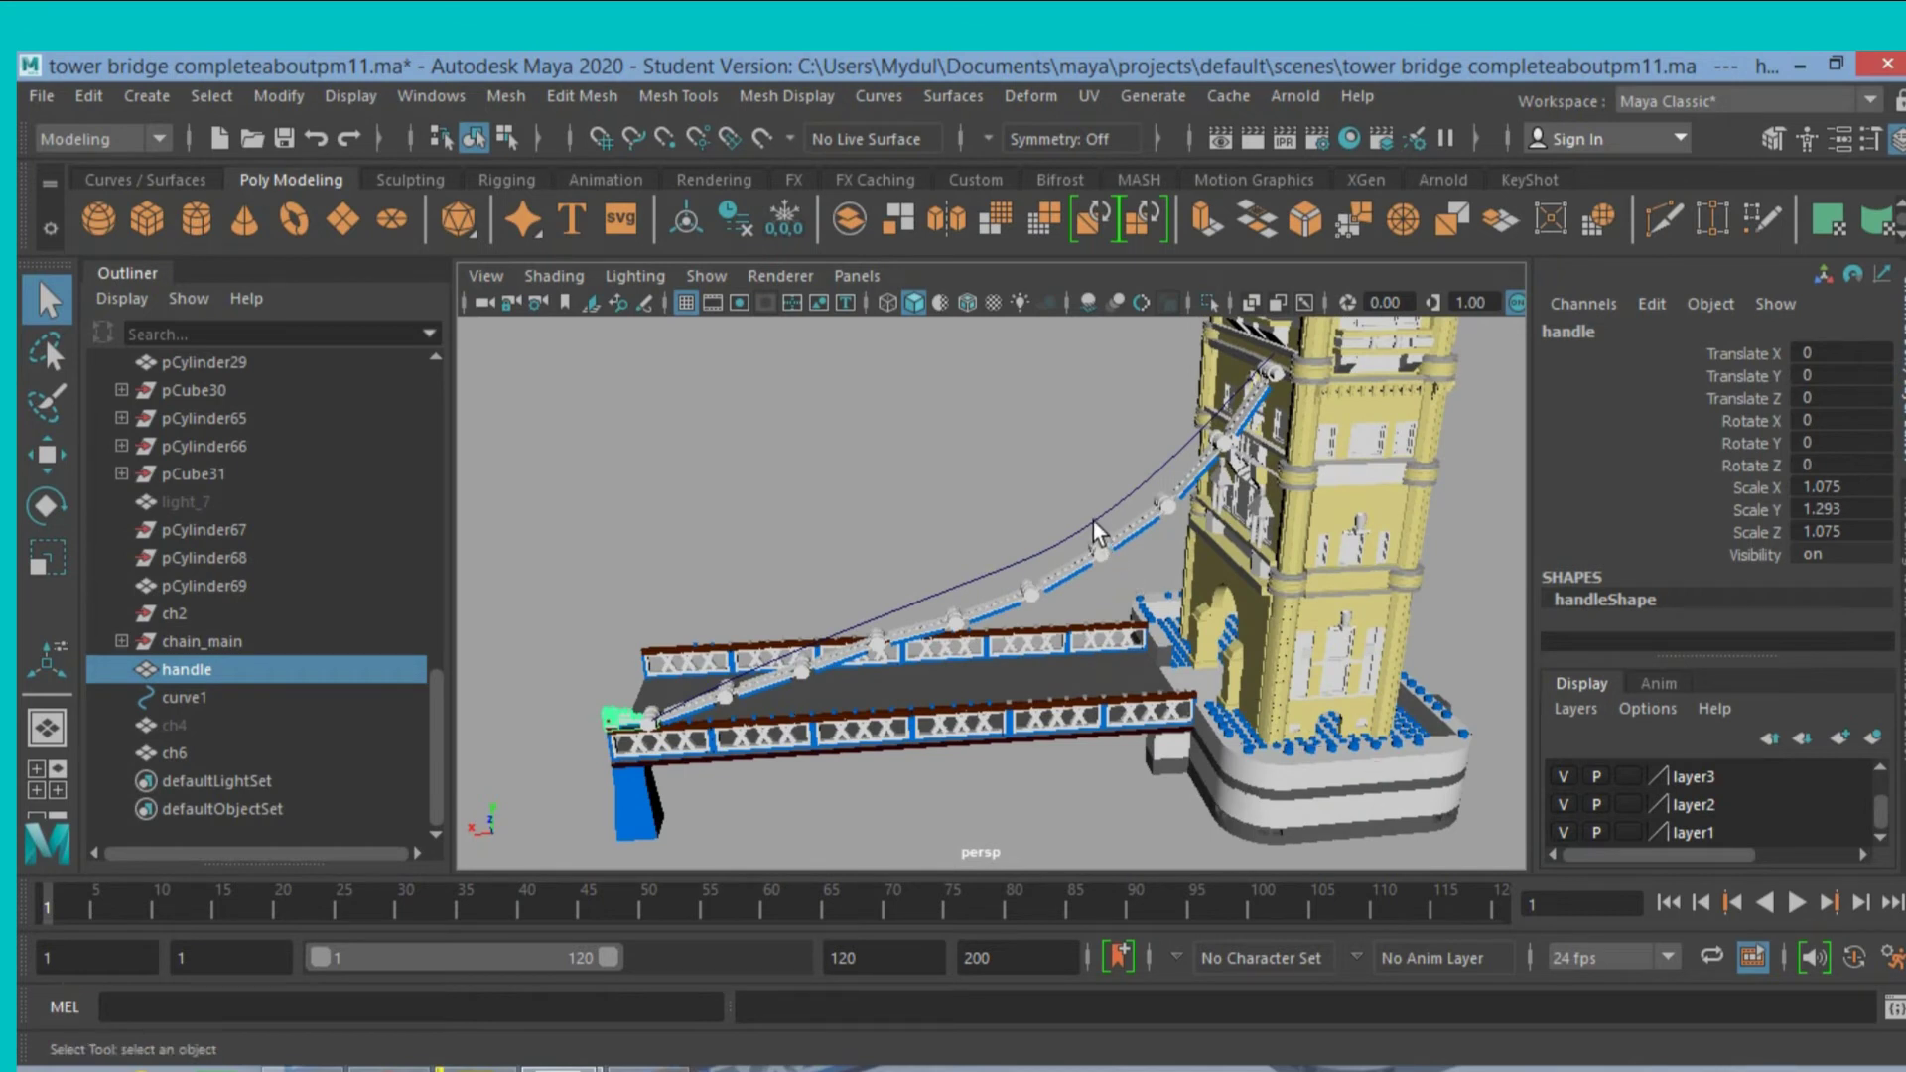
Hide and then delete the guide curve curve1.
left_click(1093, 522)
key("h")
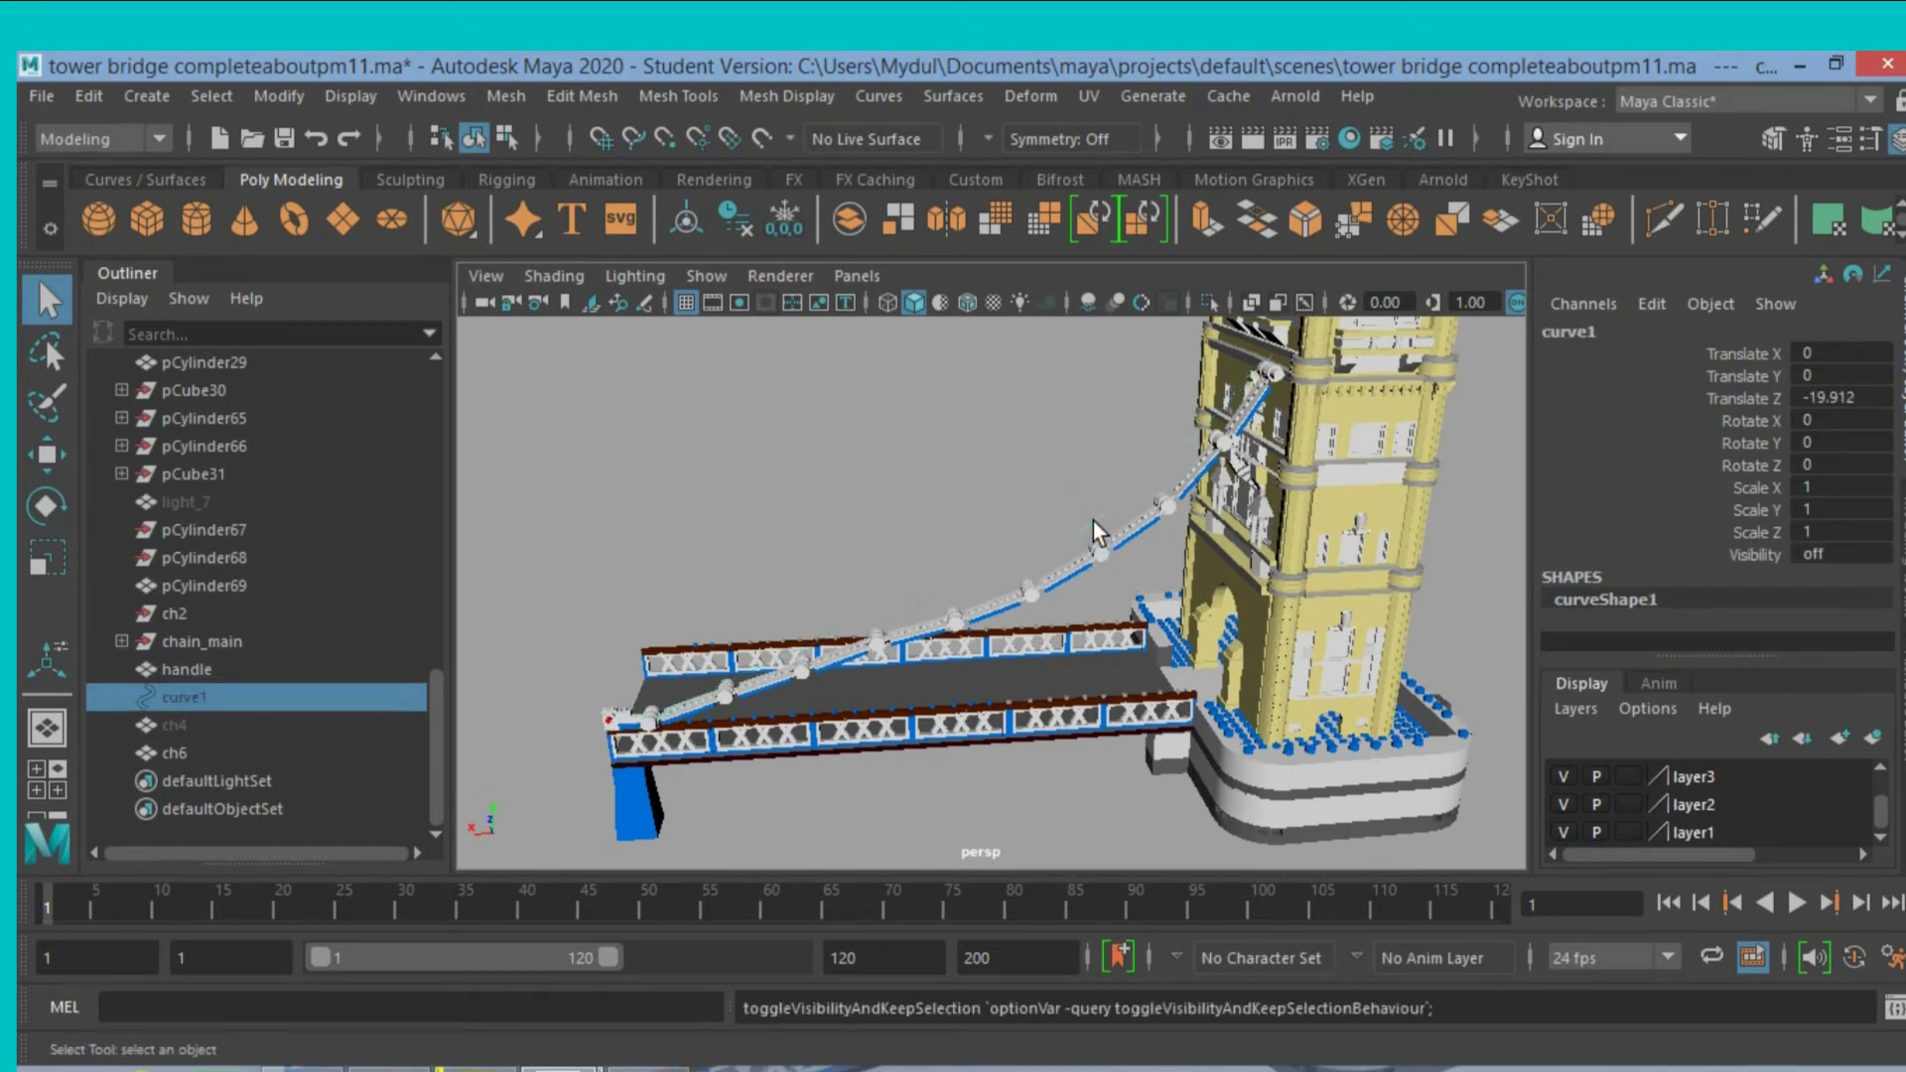
left_click(180, 697)
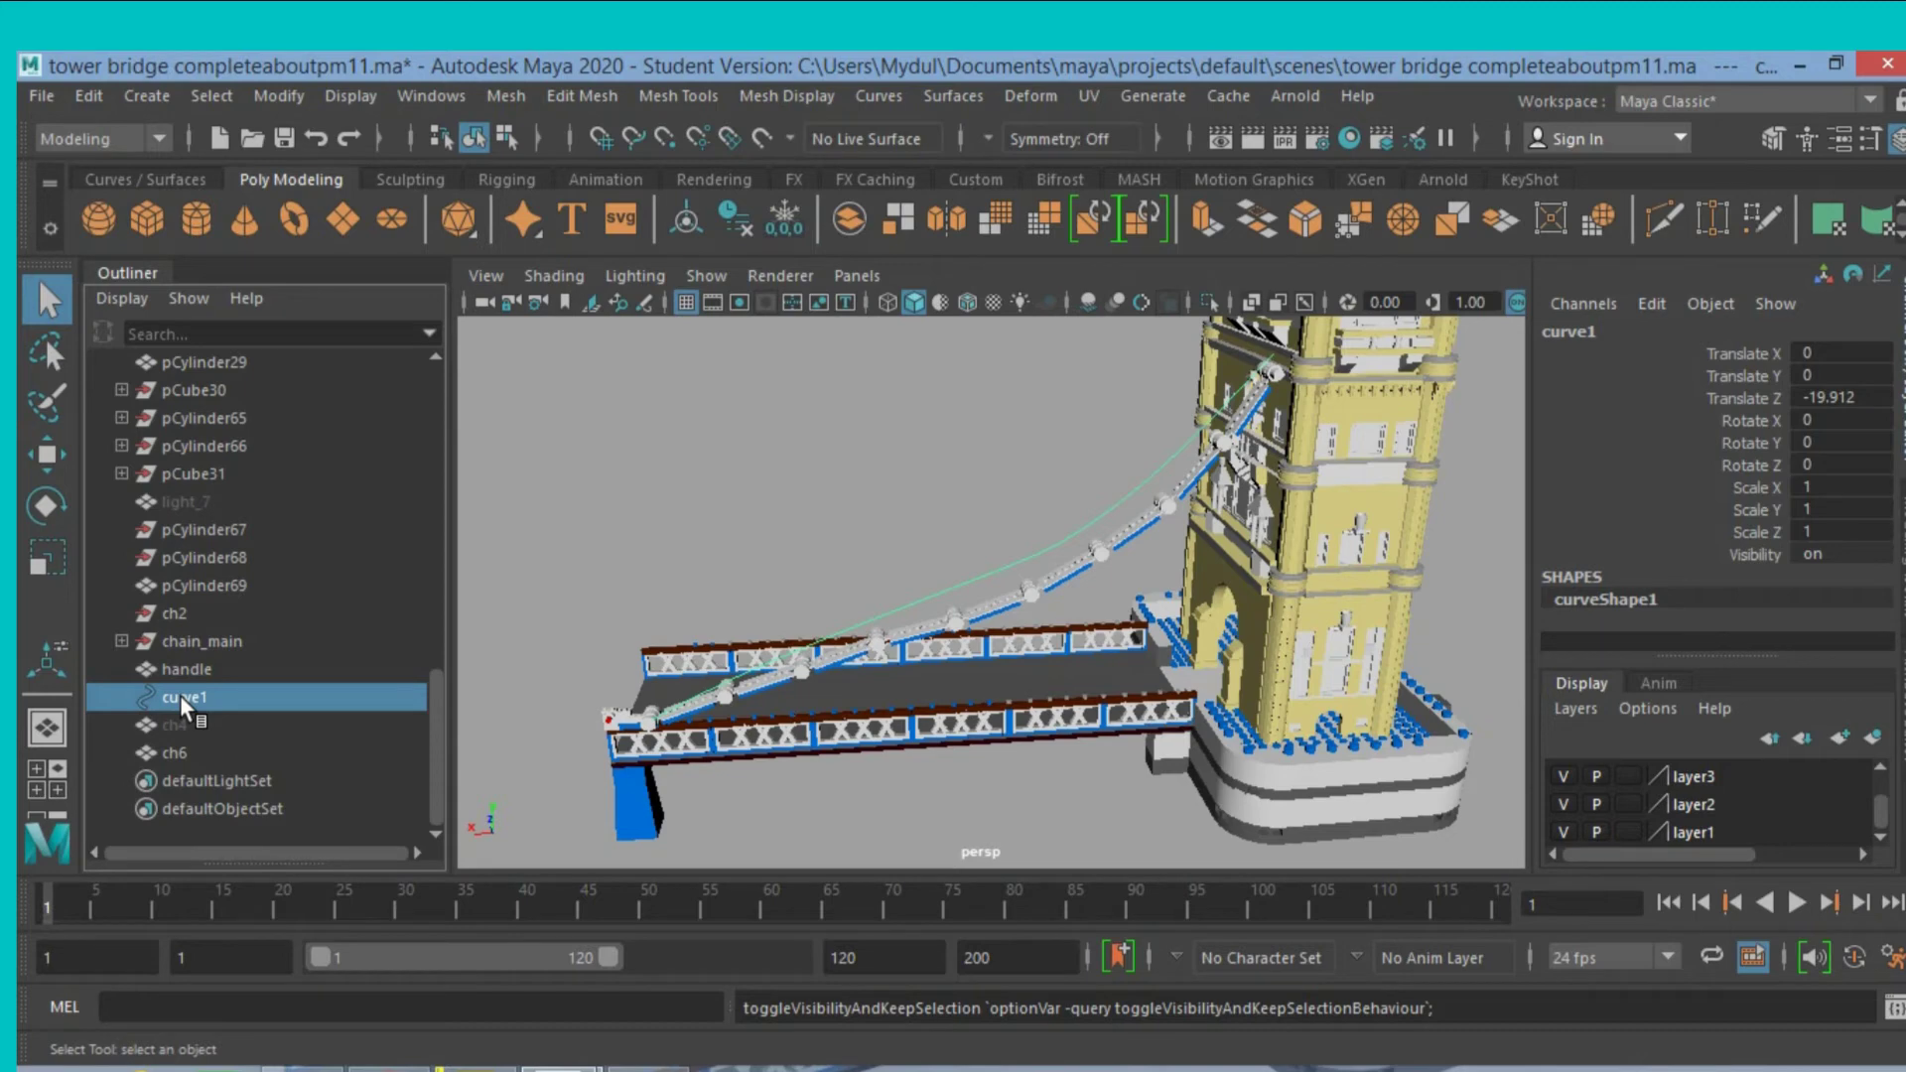
key("Delete")
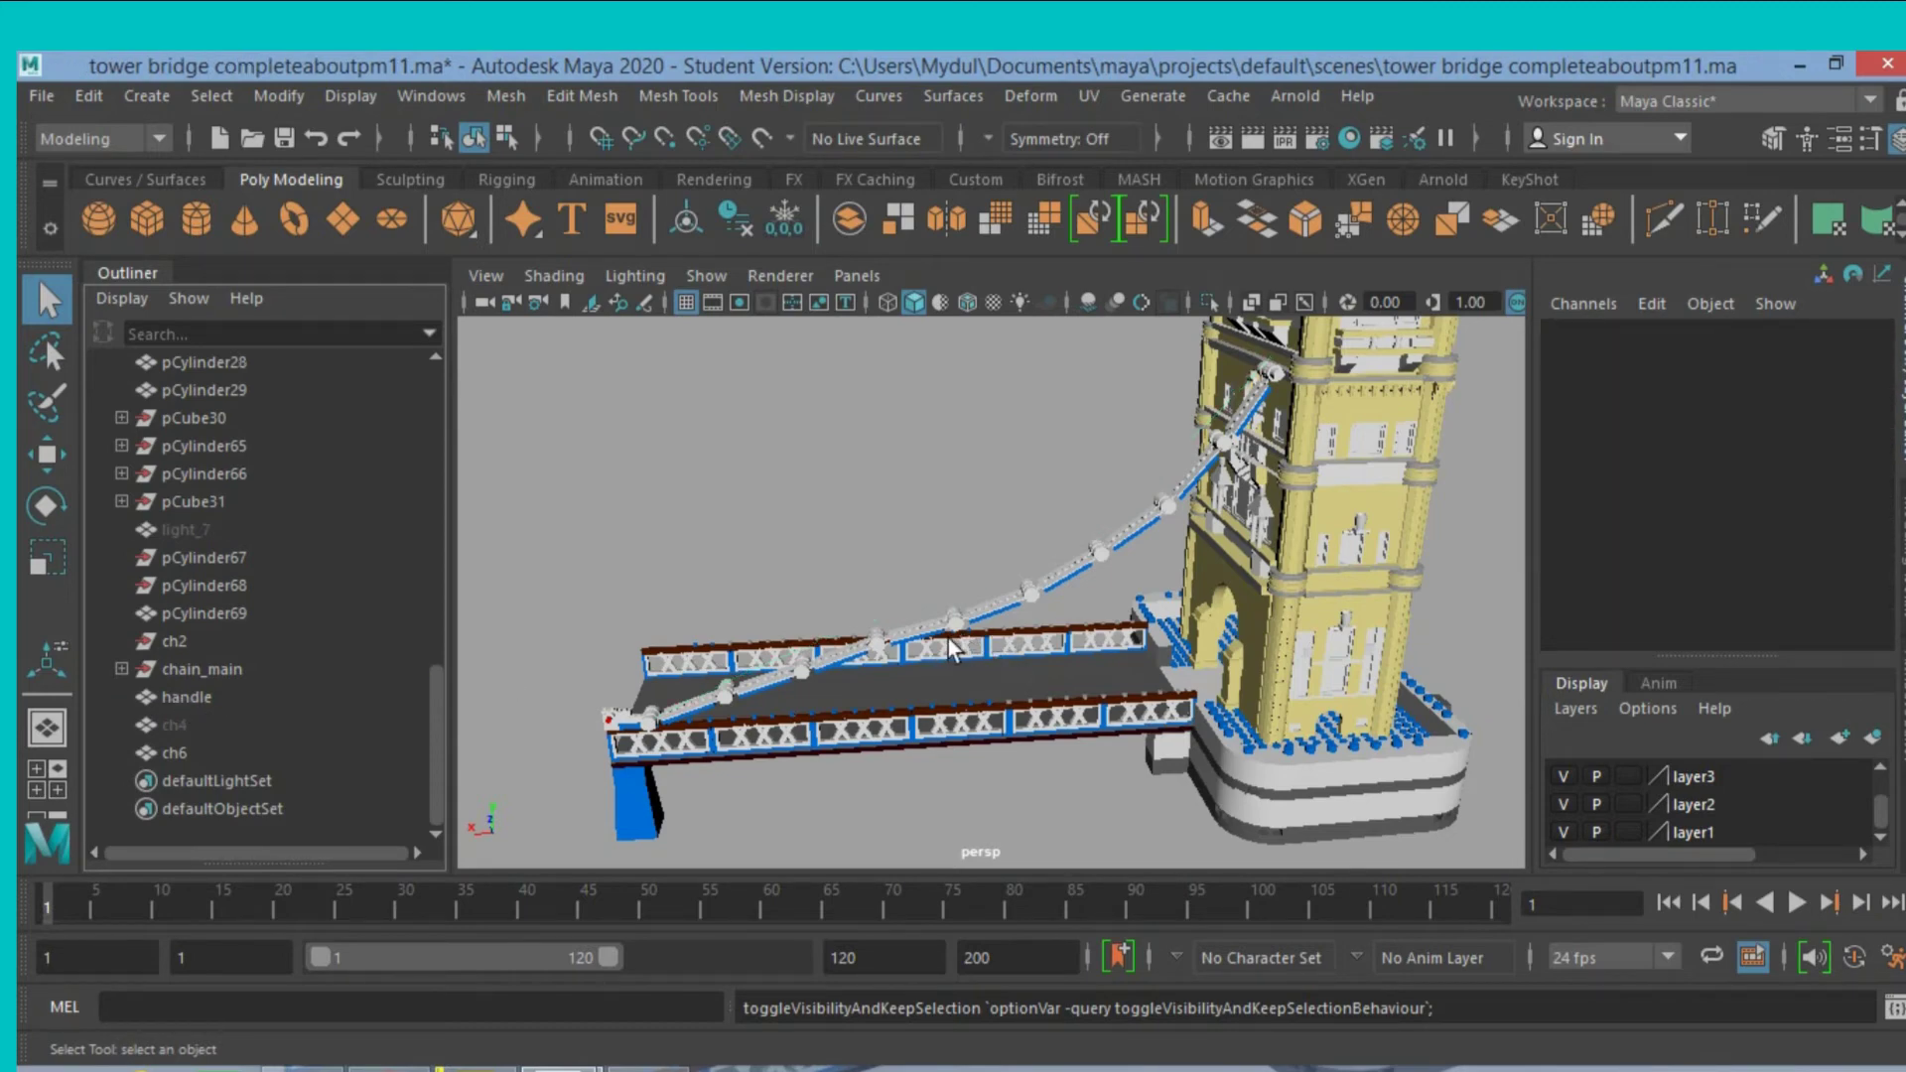
mouse_move(978, 645)
left_mouse_down("alt")
mouse_move(962, 630)
mouse_move(969, 645)
mouse_move(1000, 629)
left_mouse_up("alt")
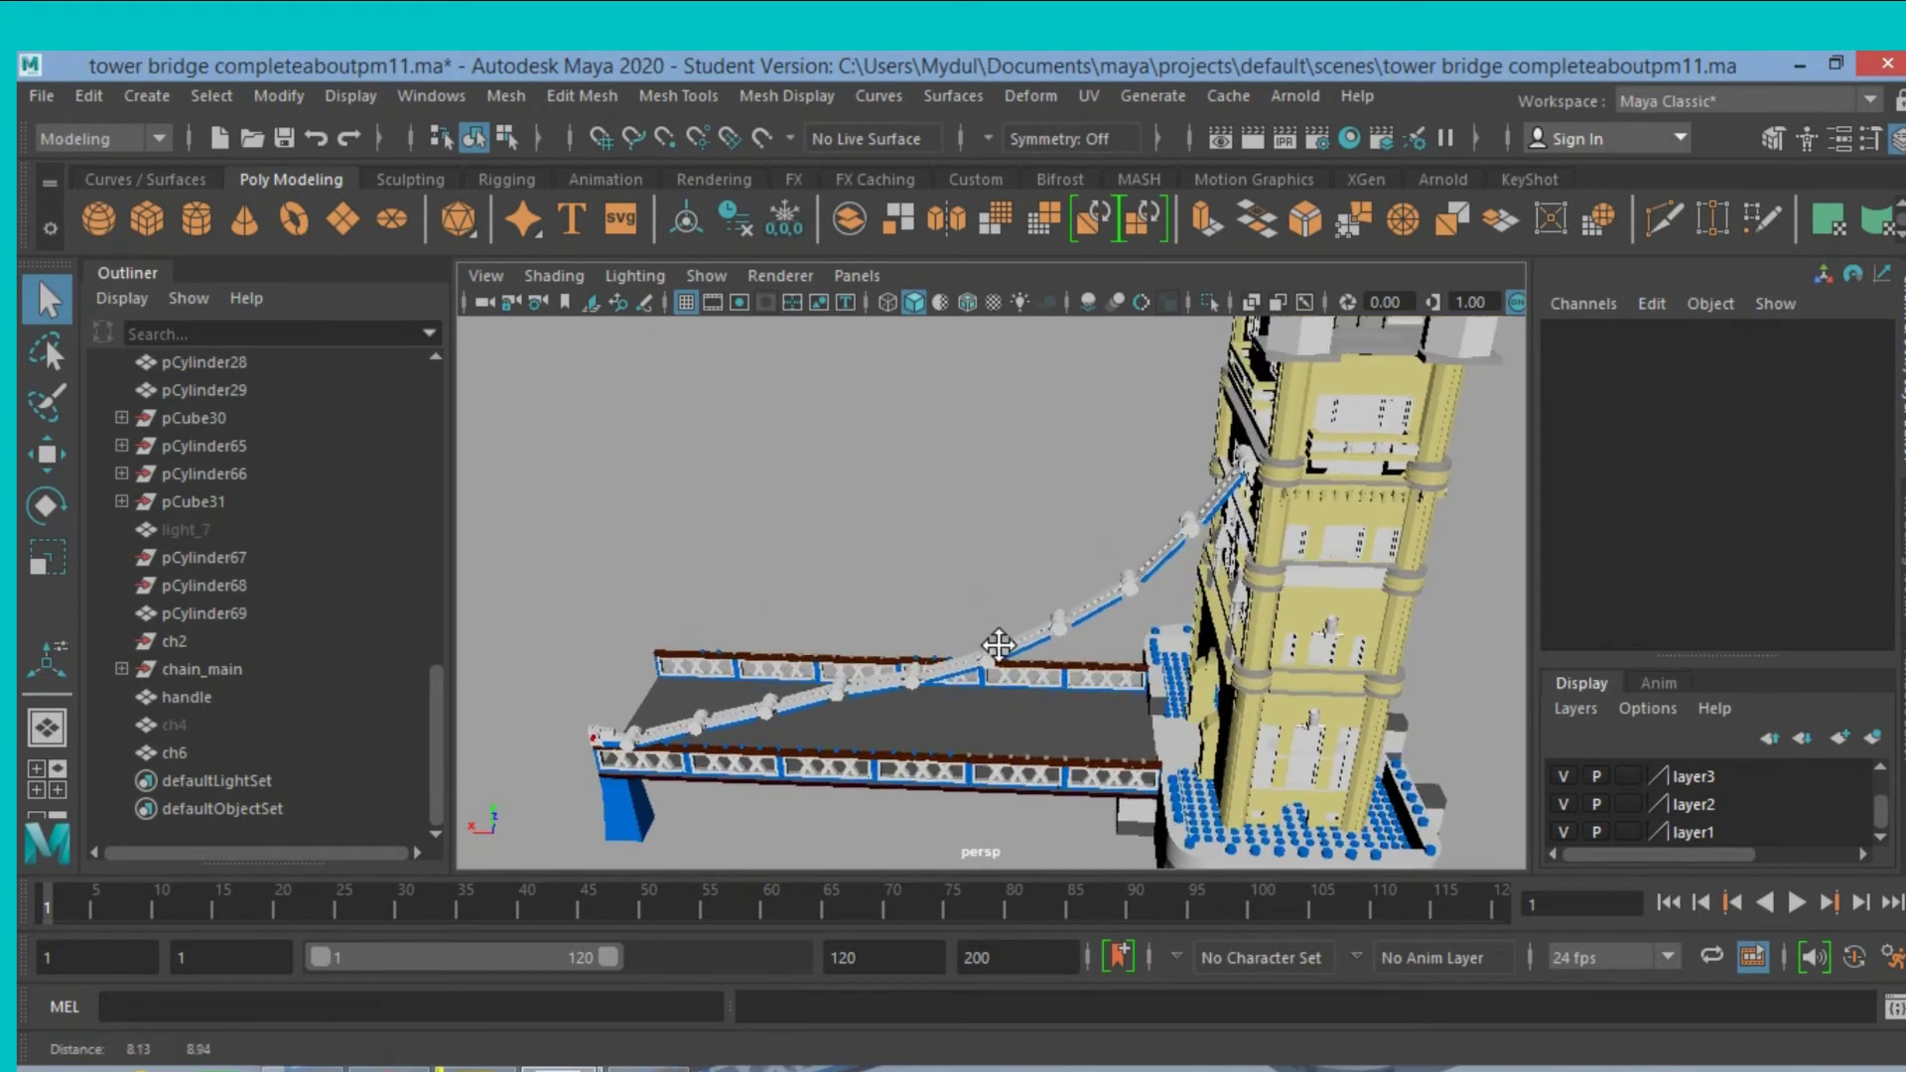
Select every chain link, from ch6 near the tower down to the small end link at the deck.
left_click(1230, 493)
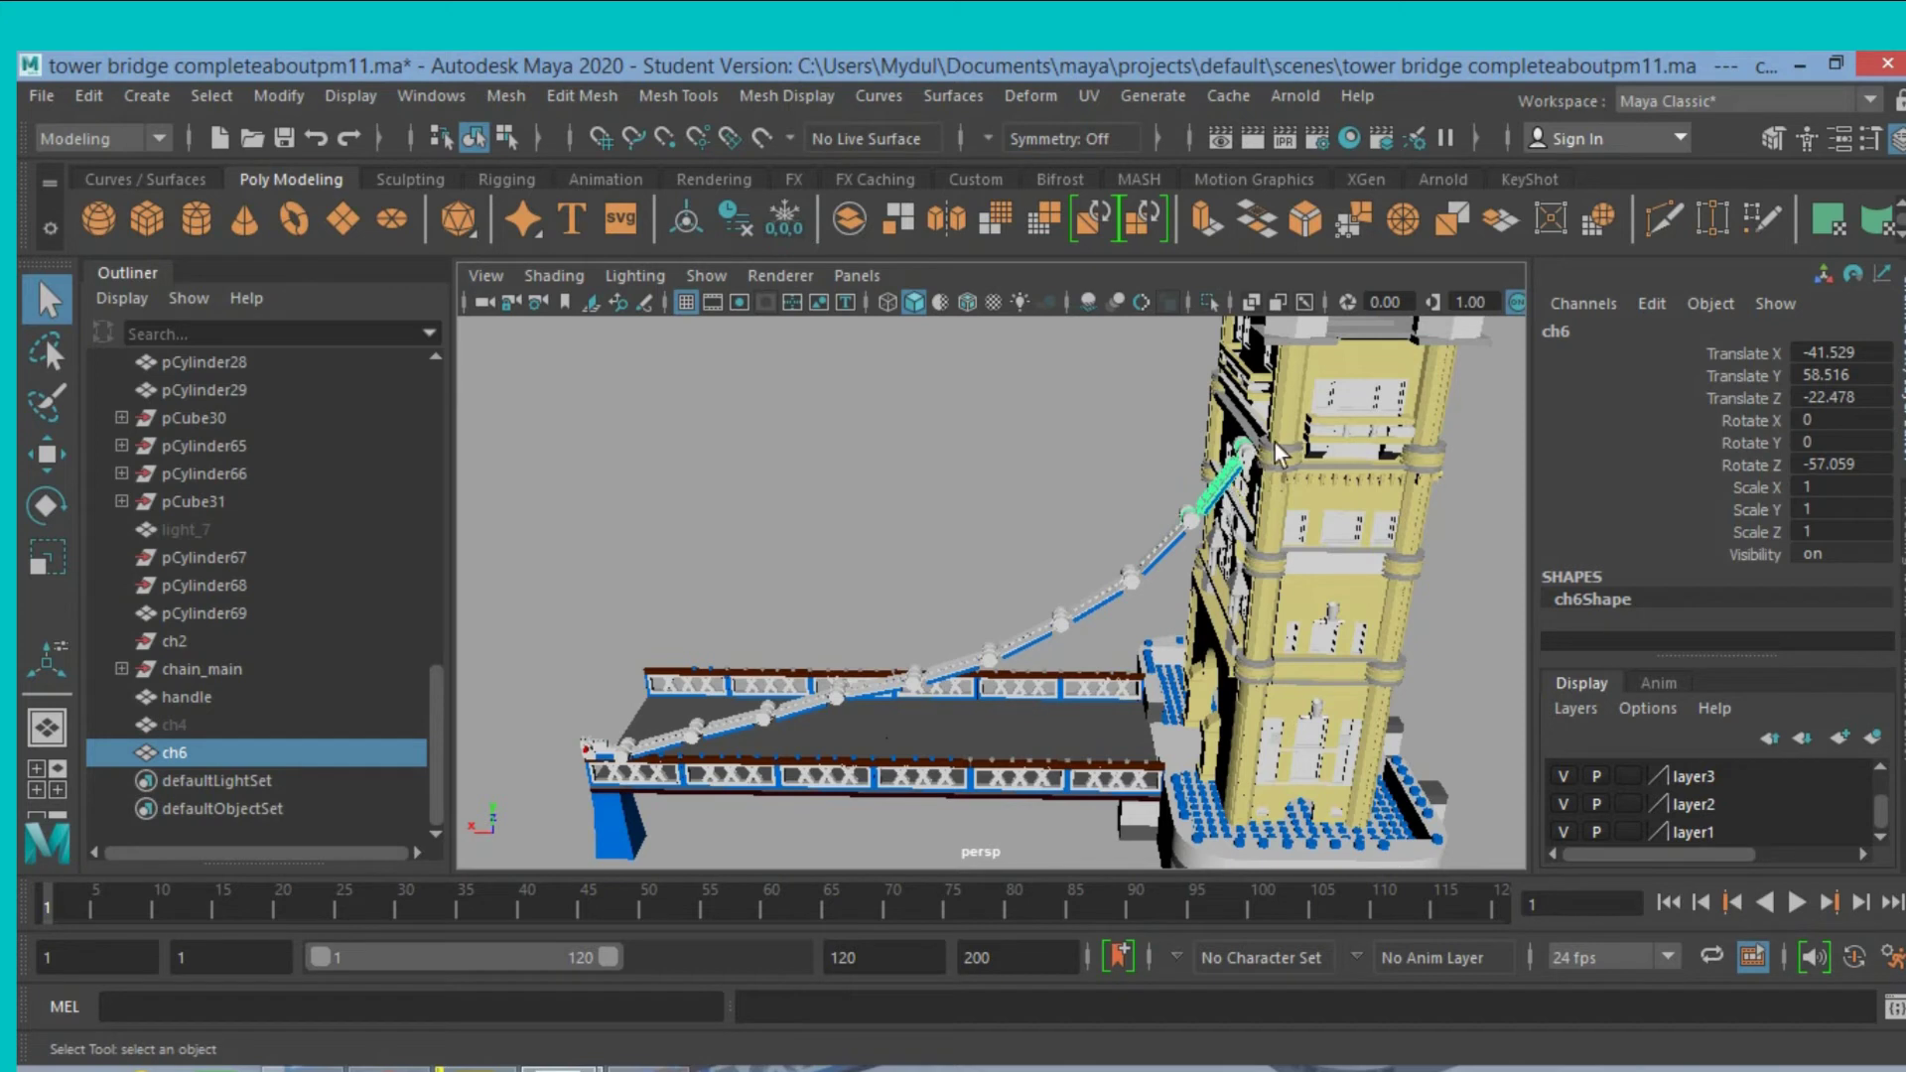
left_click(1226, 493)
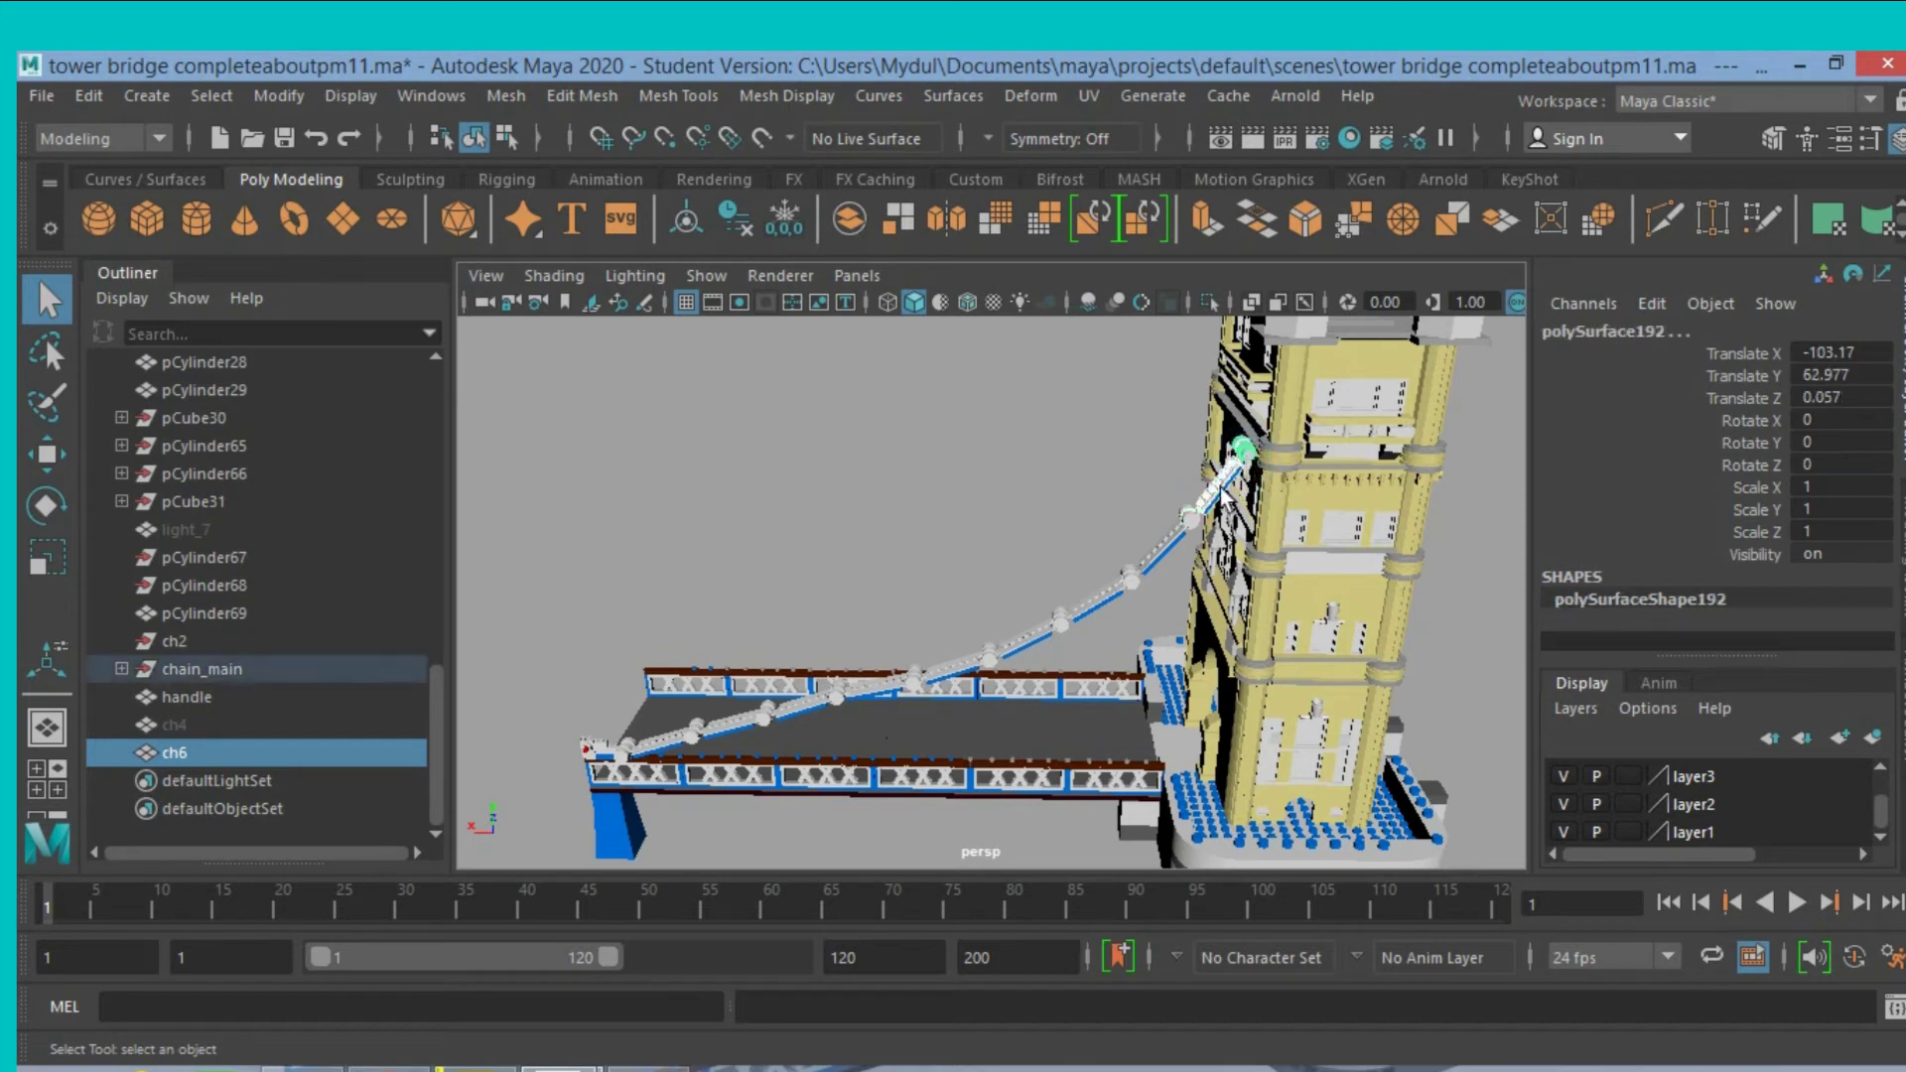
left_click(1170, 556)
left_click(1108, 599)
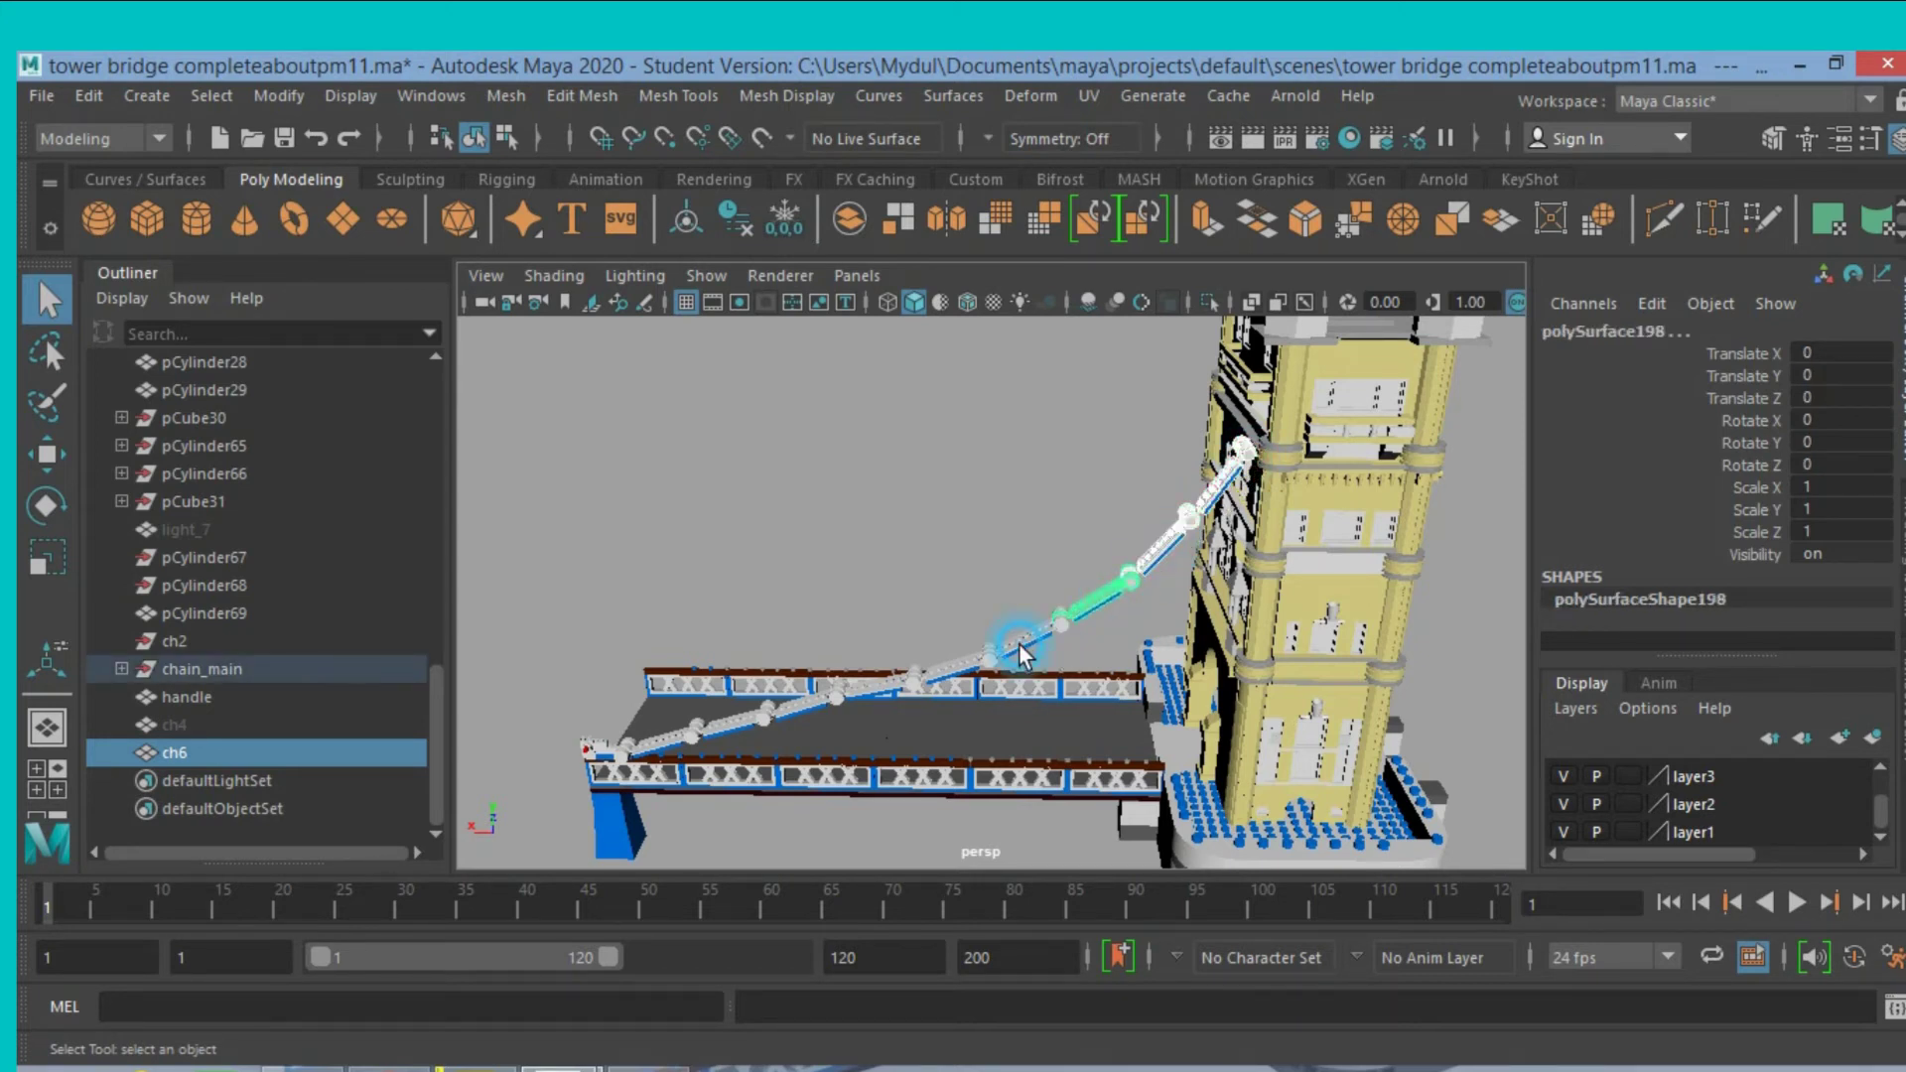
left_click(1021, 656)
left_click(889, 685)
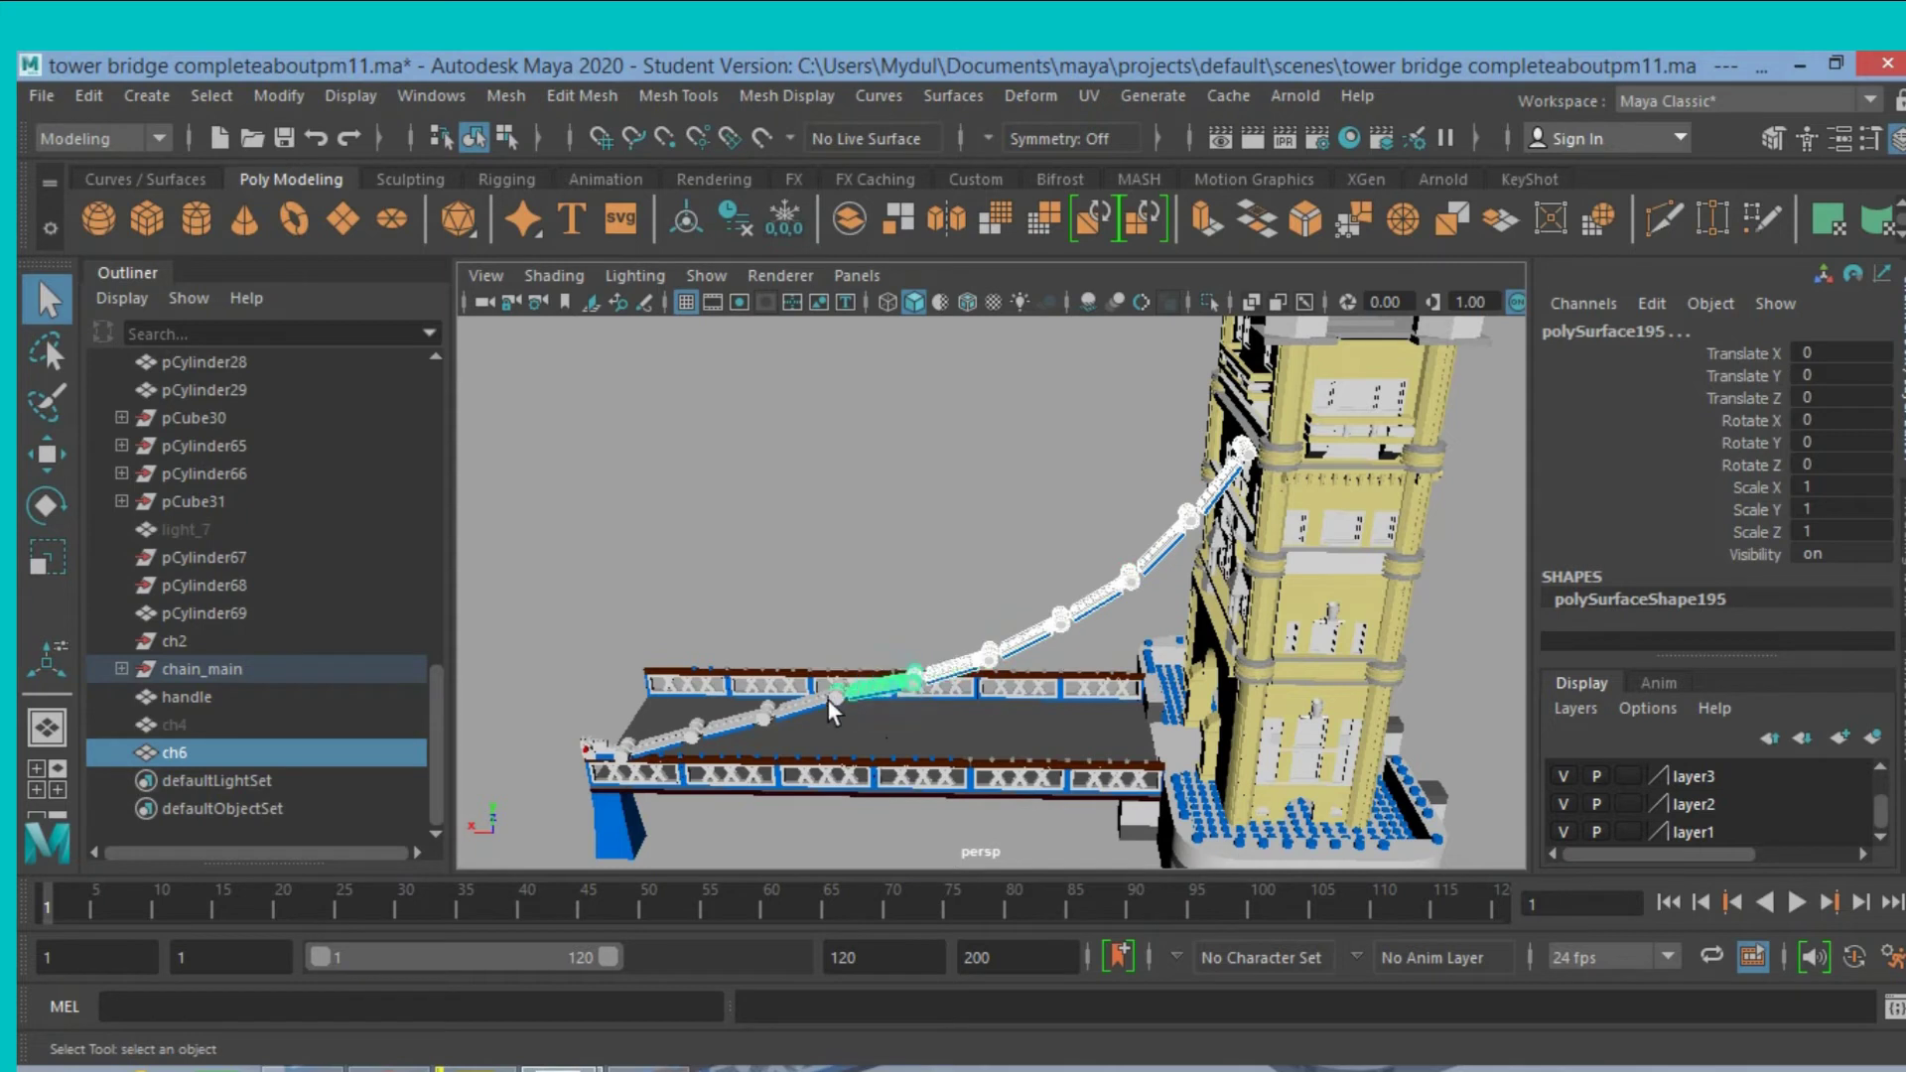
left_click(740, 716)
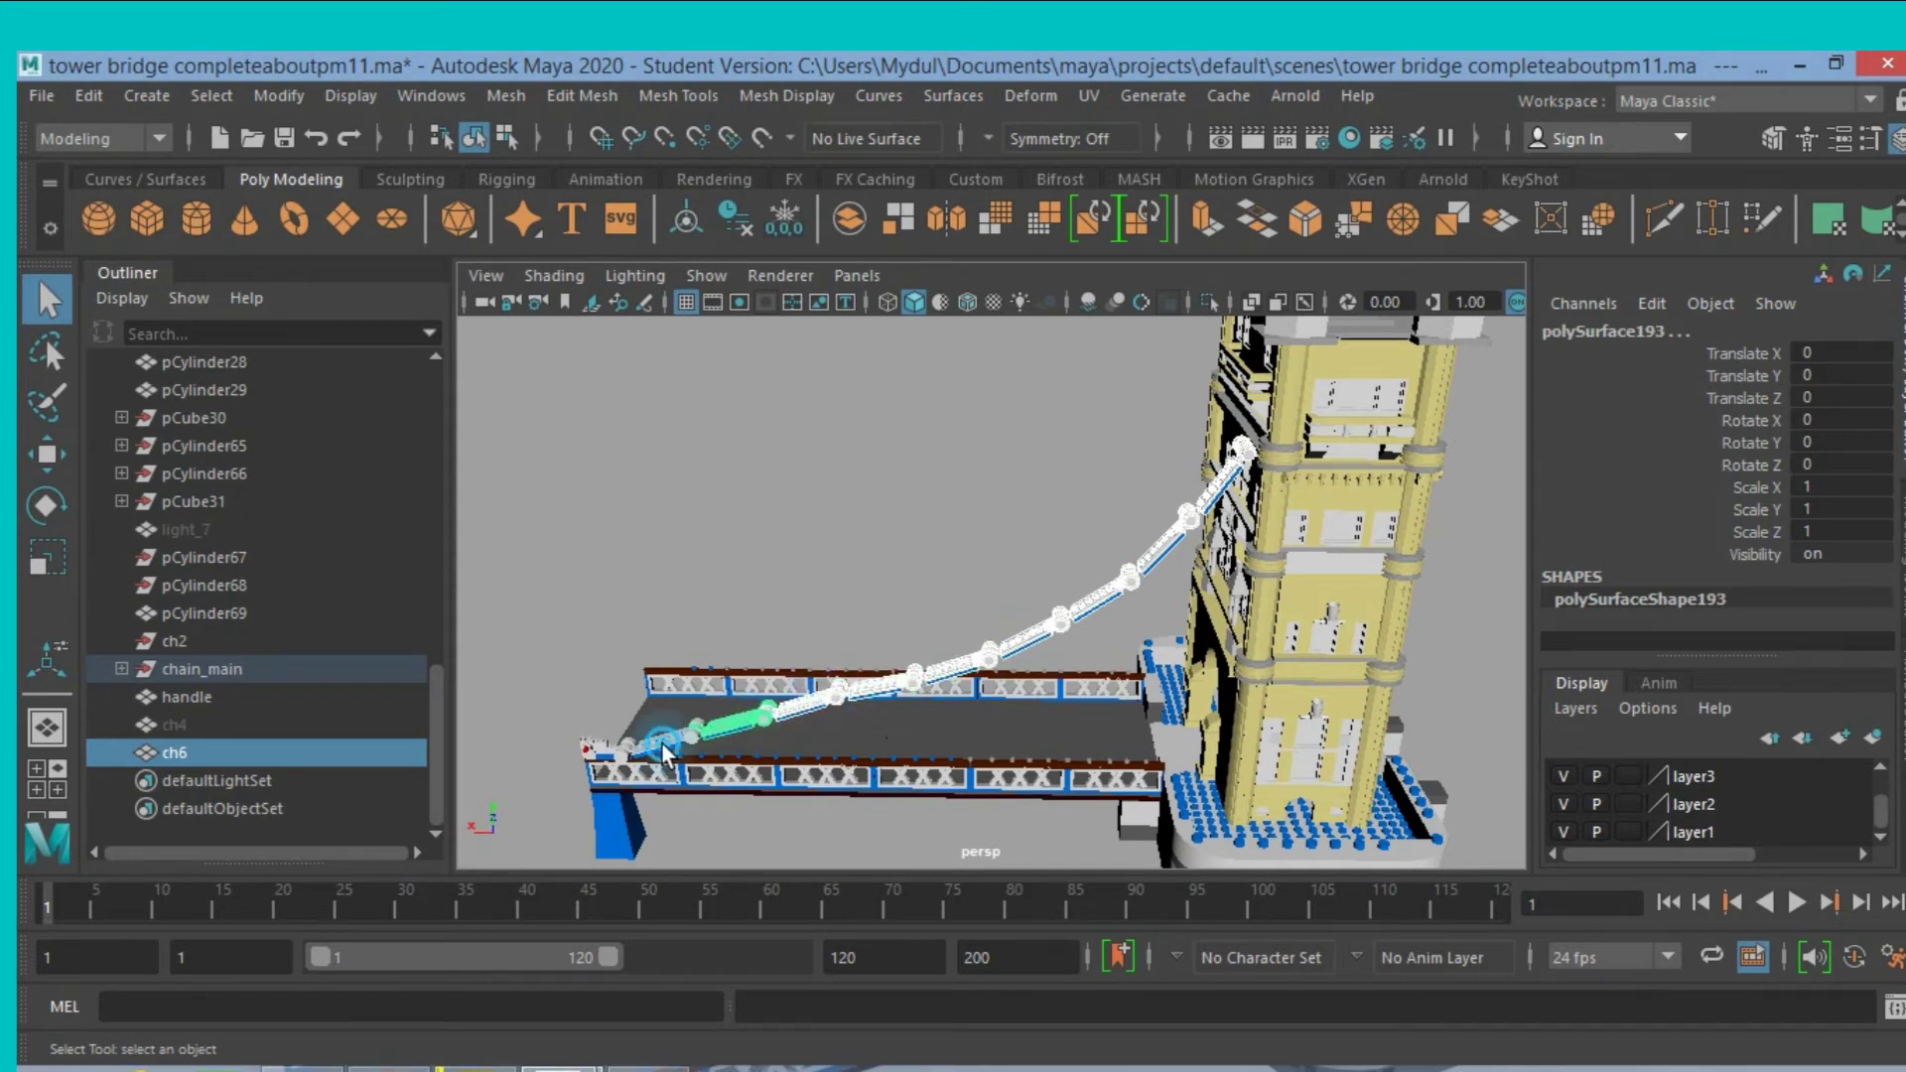
left_click(650, 742)
left_click(623, 760)
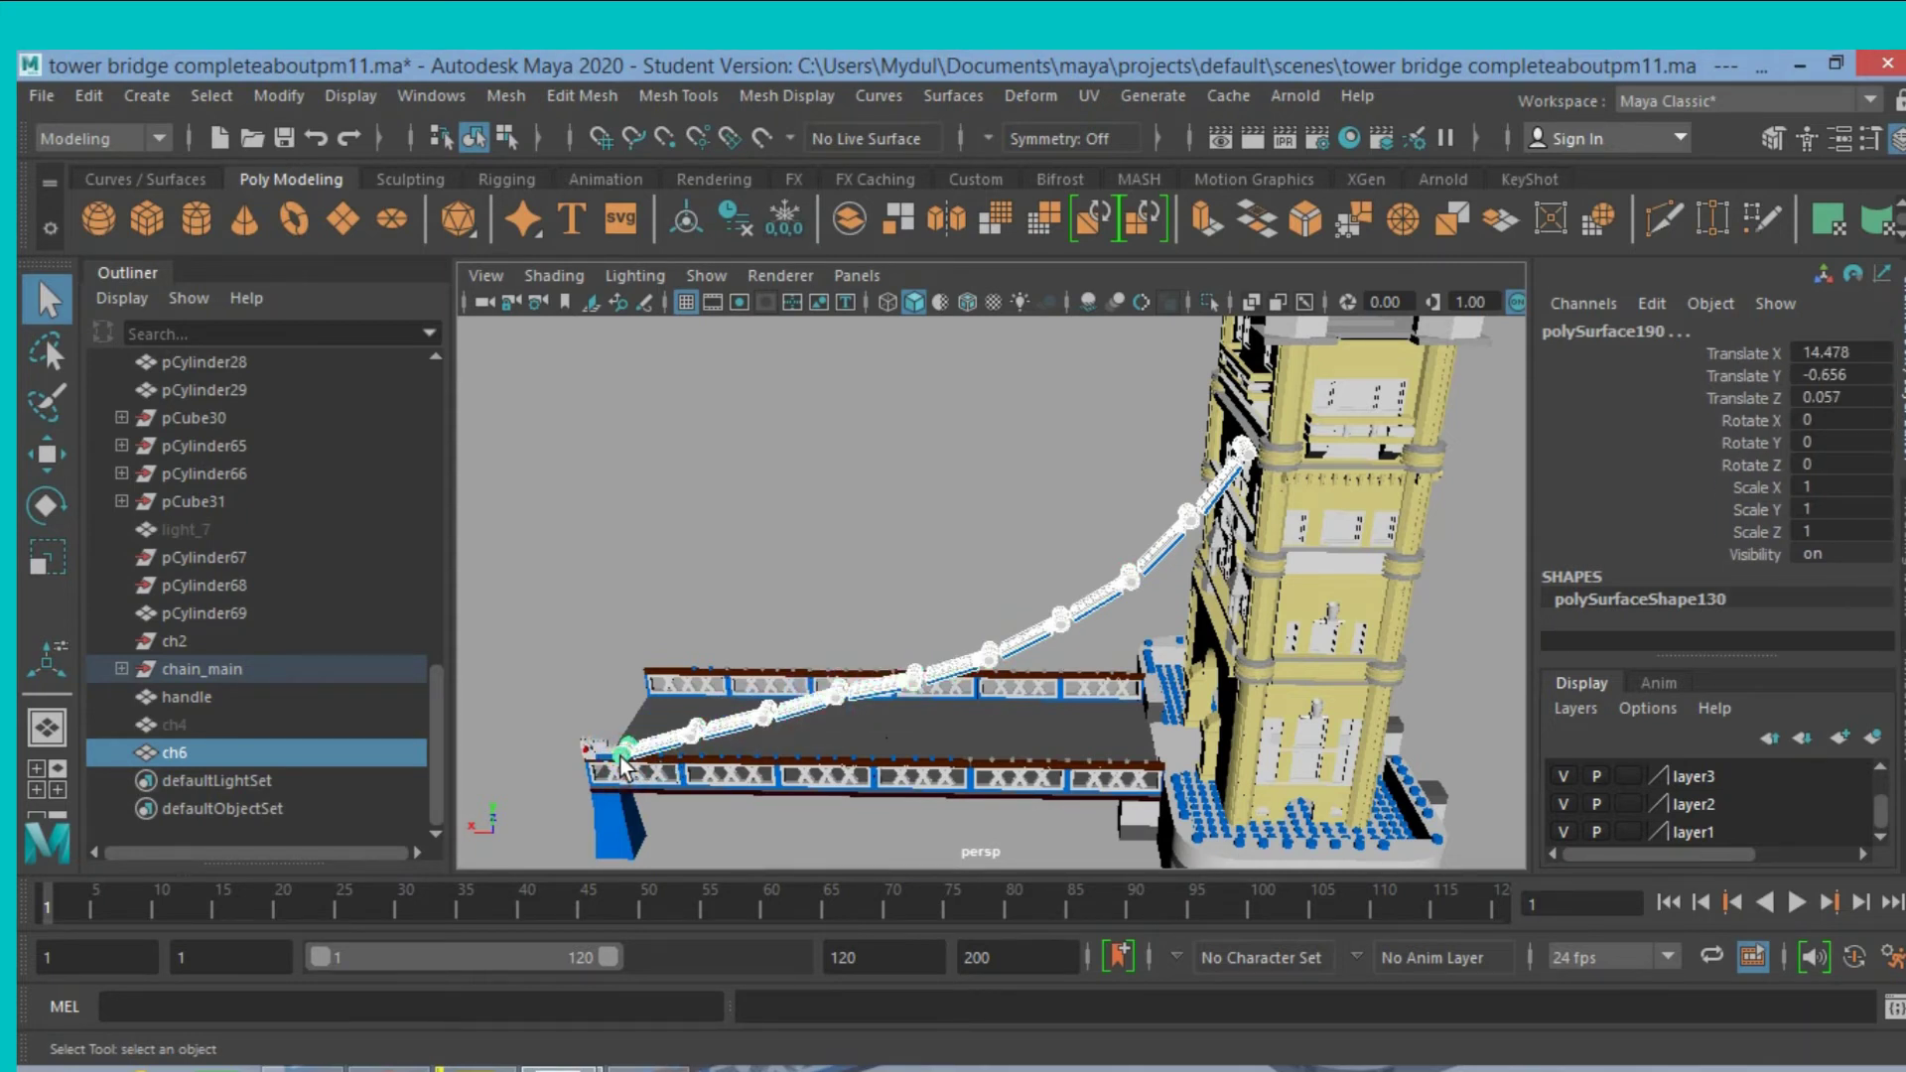
mouse_move(911, 579)
left_mouse_down("alt")
mouse_move(966, 587)
mouse_move(915, 569)
mouse_move(898, 590)
mouse_move(934, 573)
left_mouse_up("alt")
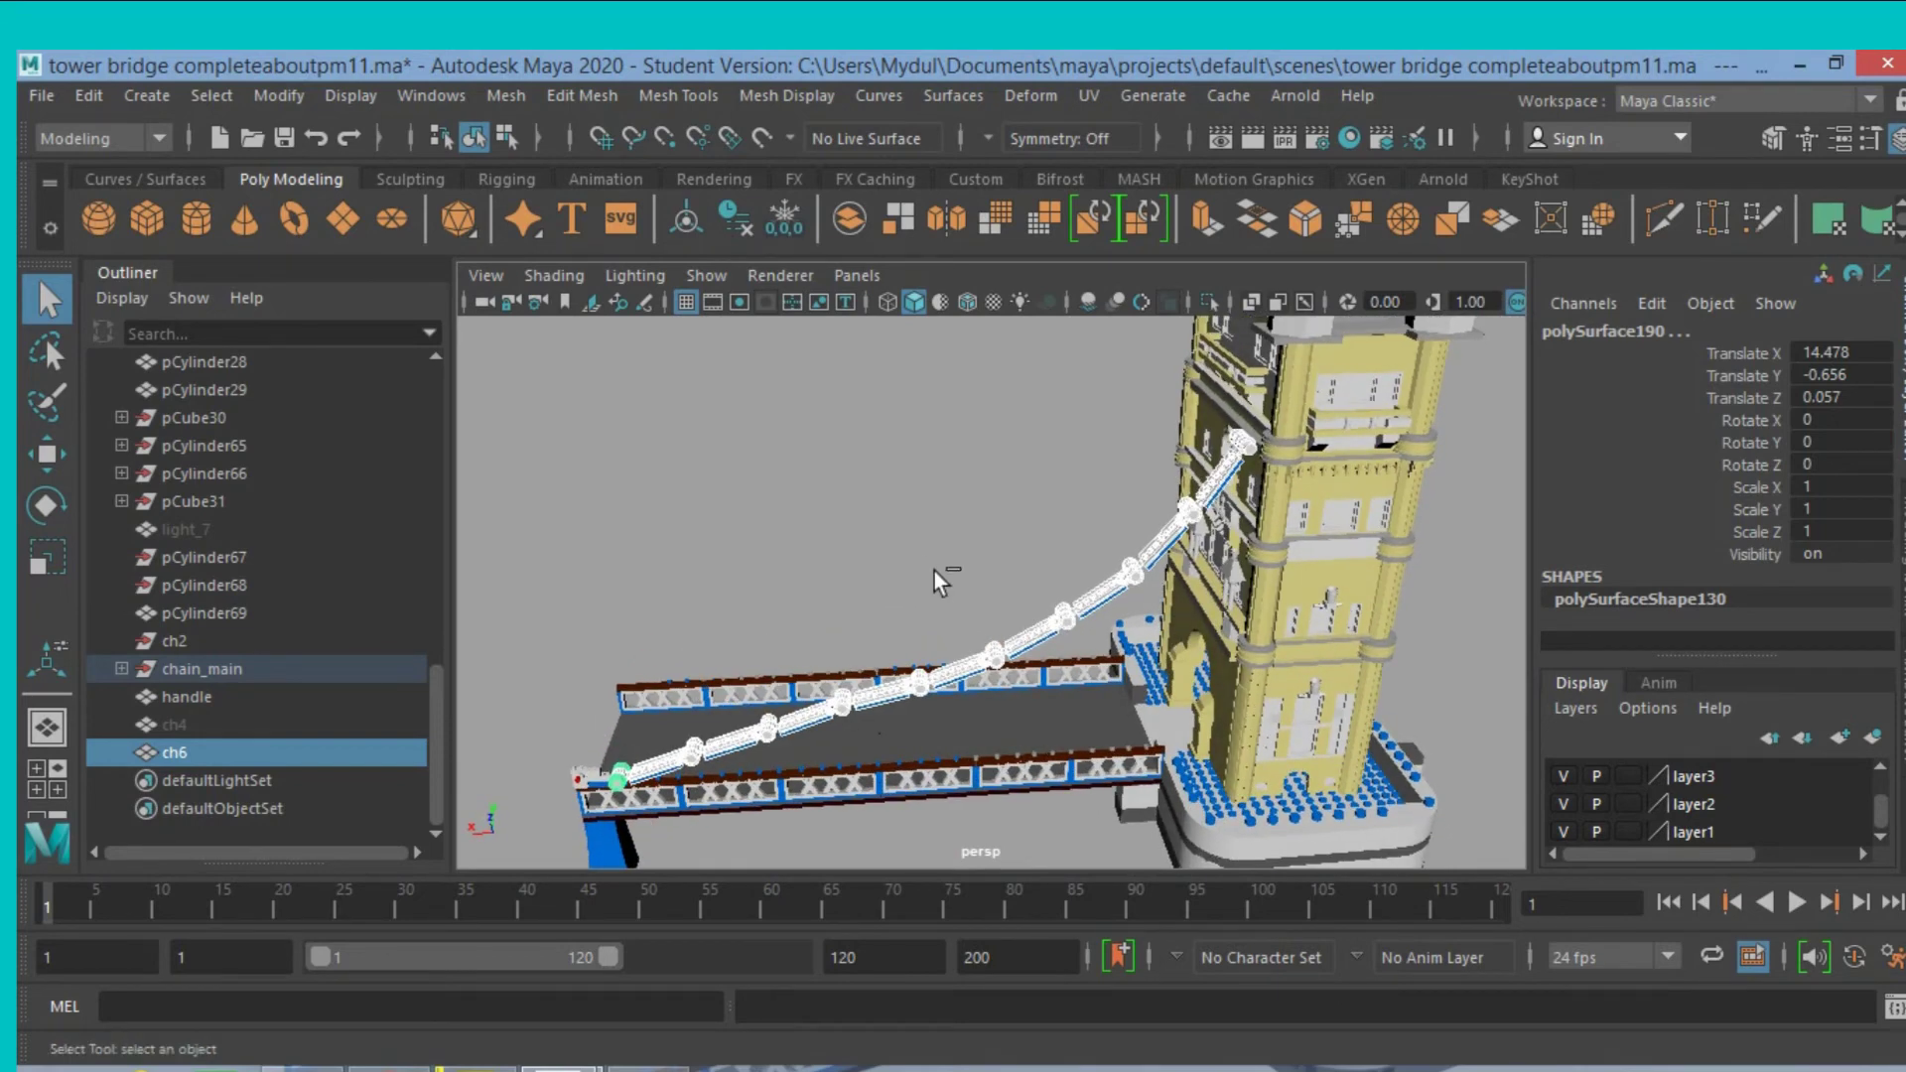
Duplicate the chain, combine the links into one mesh and delete its history.
key("ctrl+d")
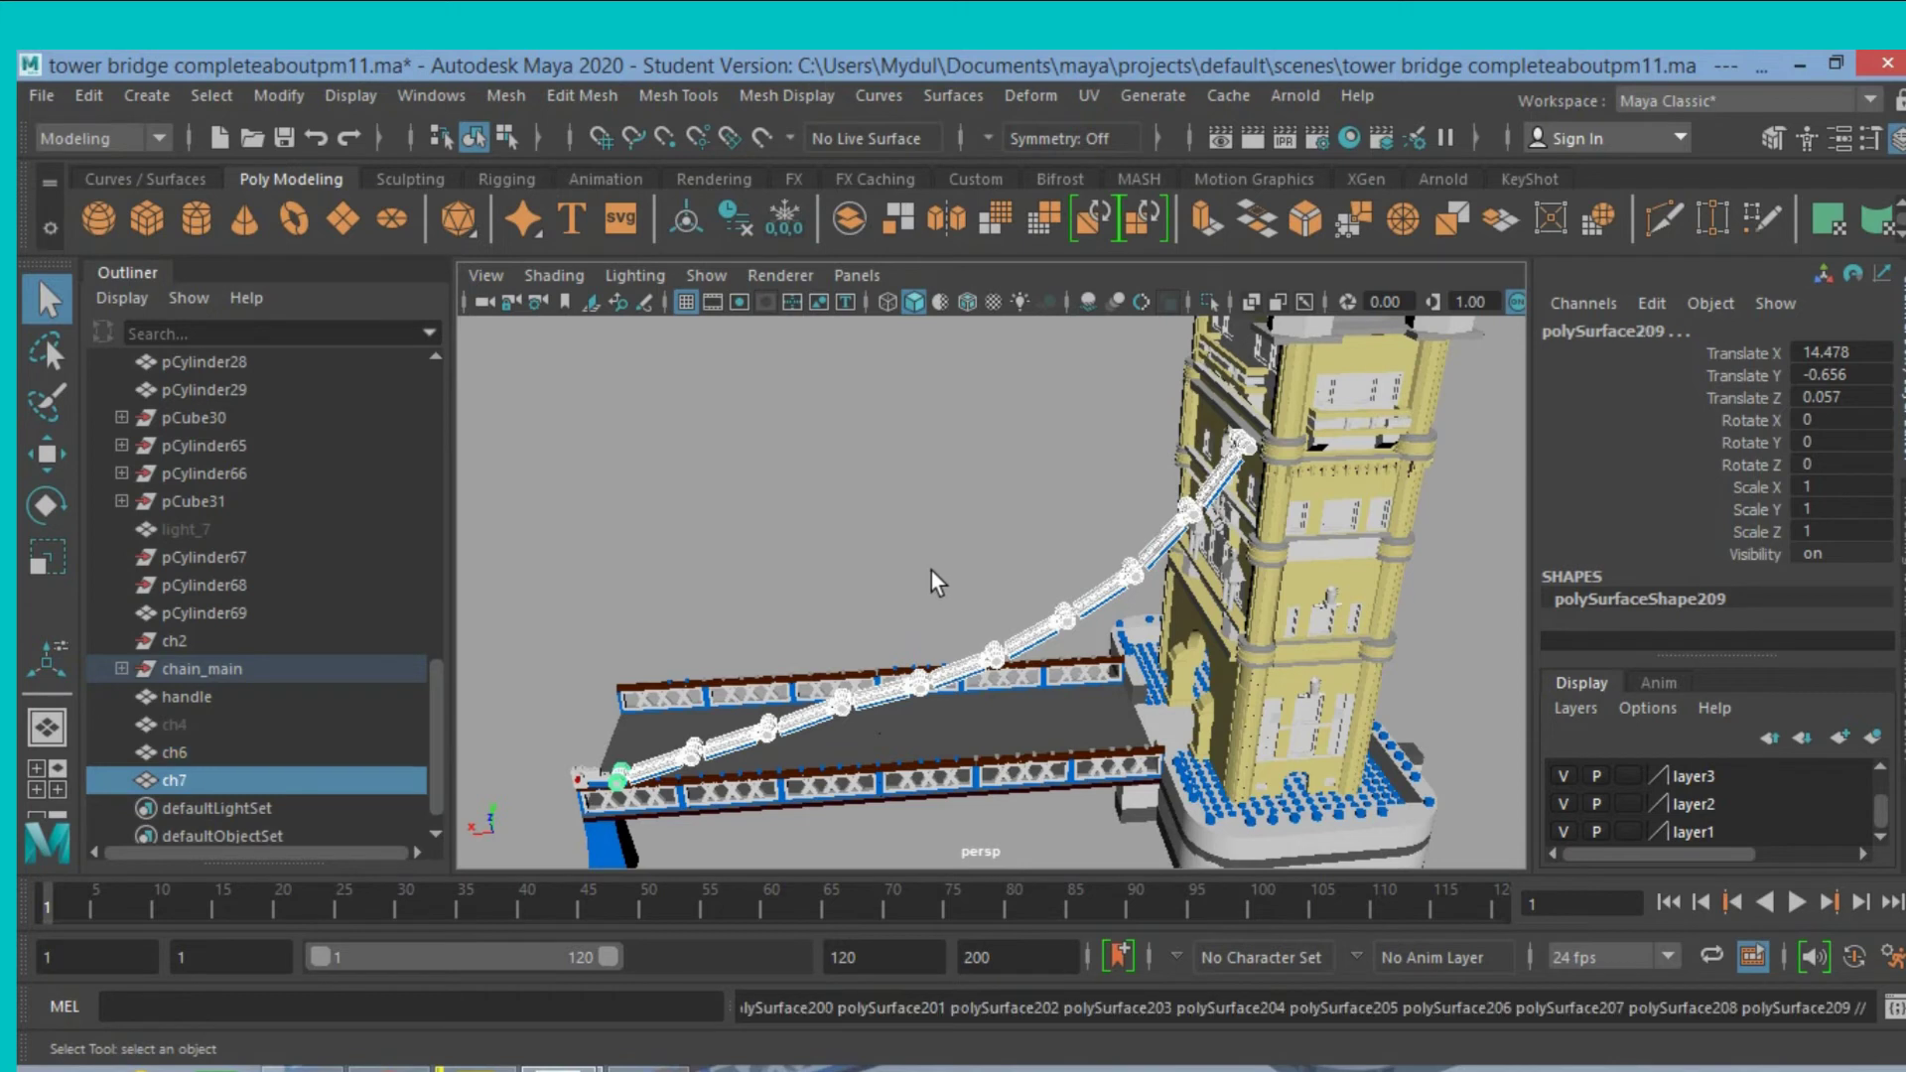
left_click(498, 103)
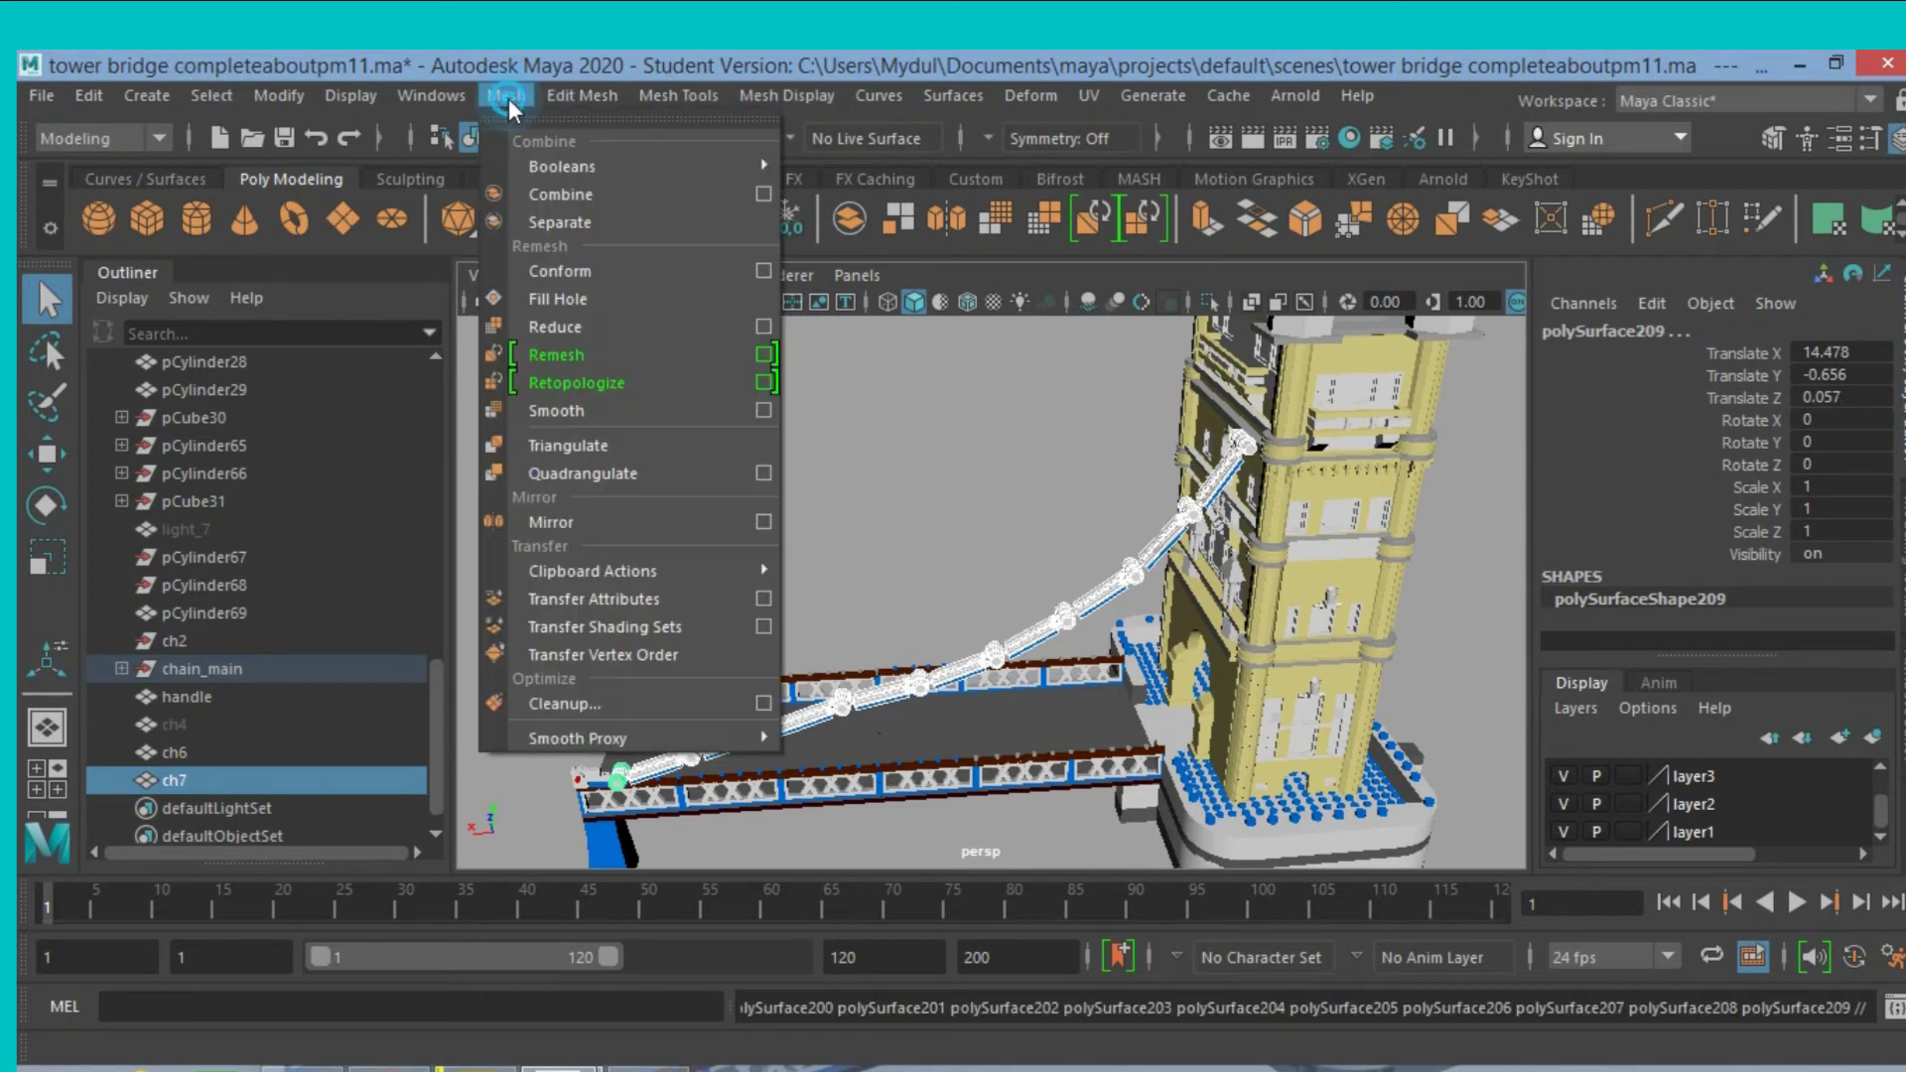
left_click(556, 194)
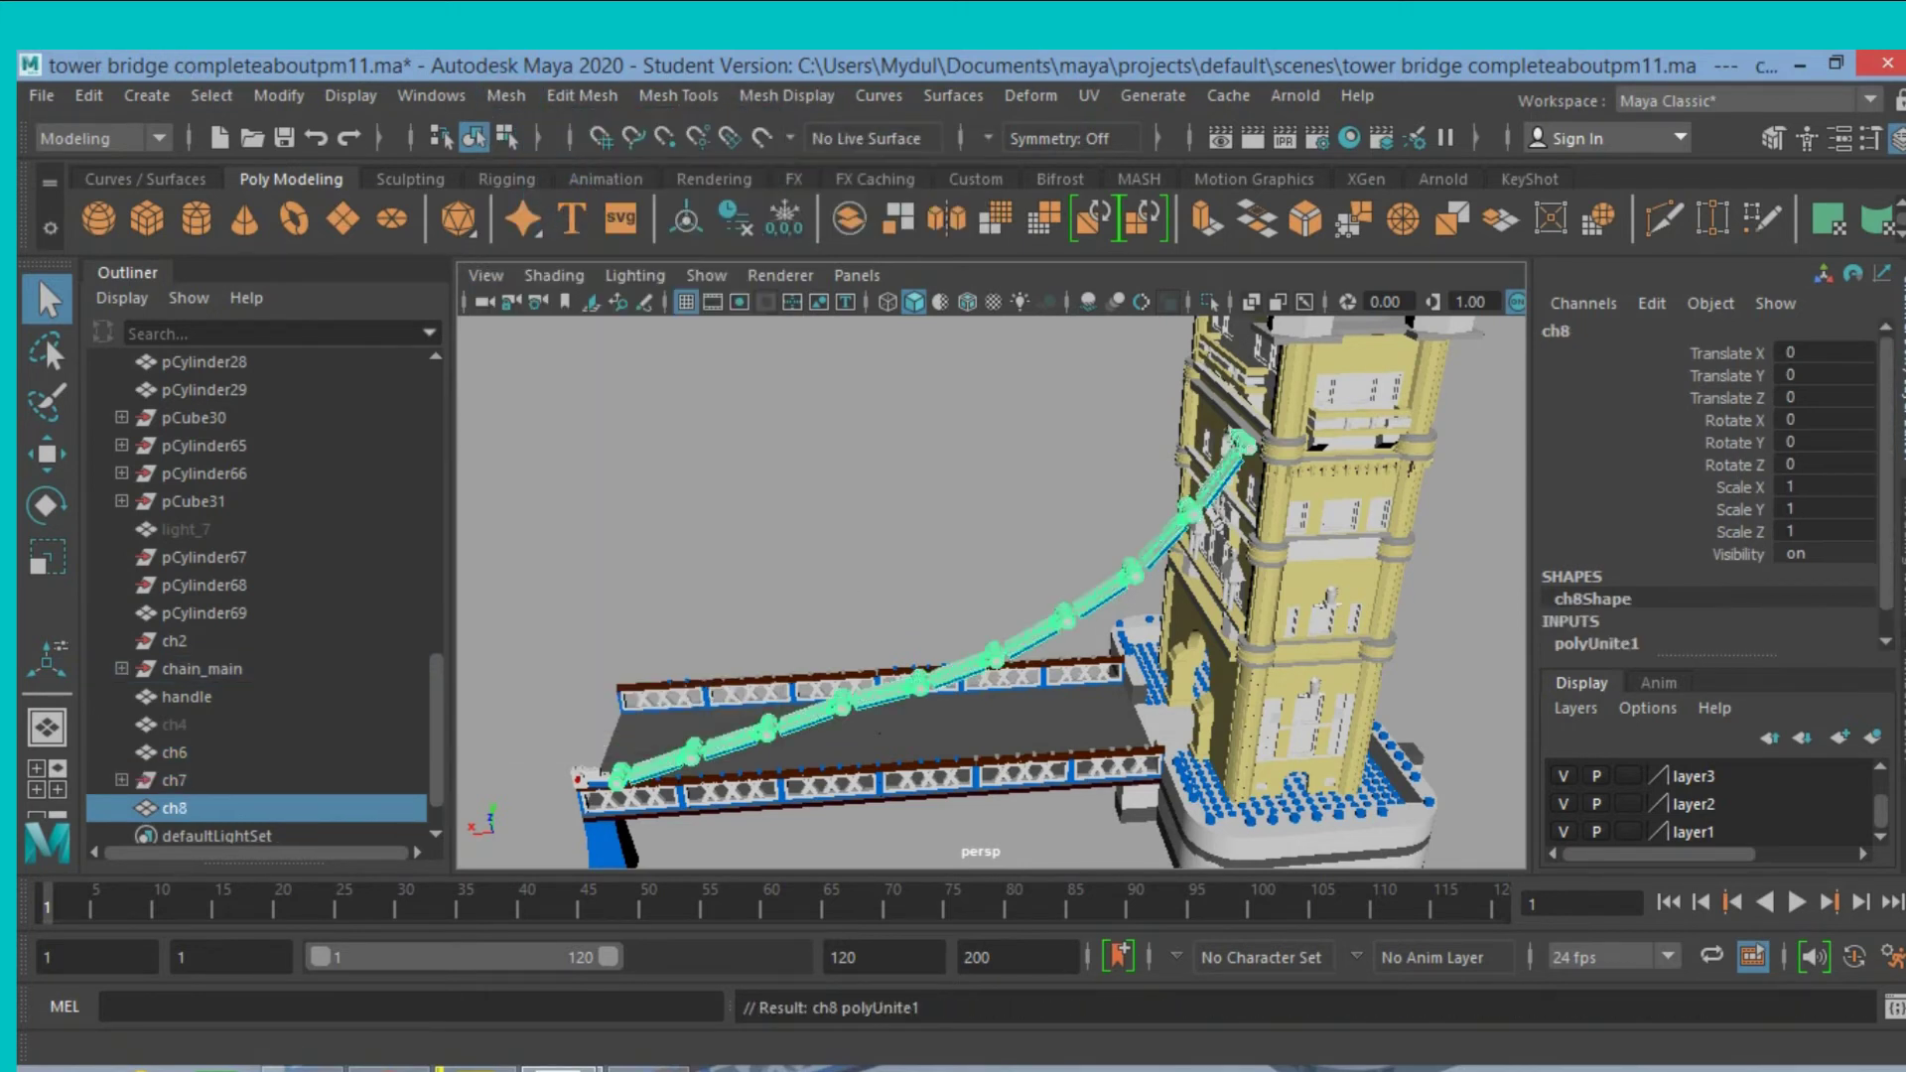
left_click(104, 97)
mouse_move(168, 424)
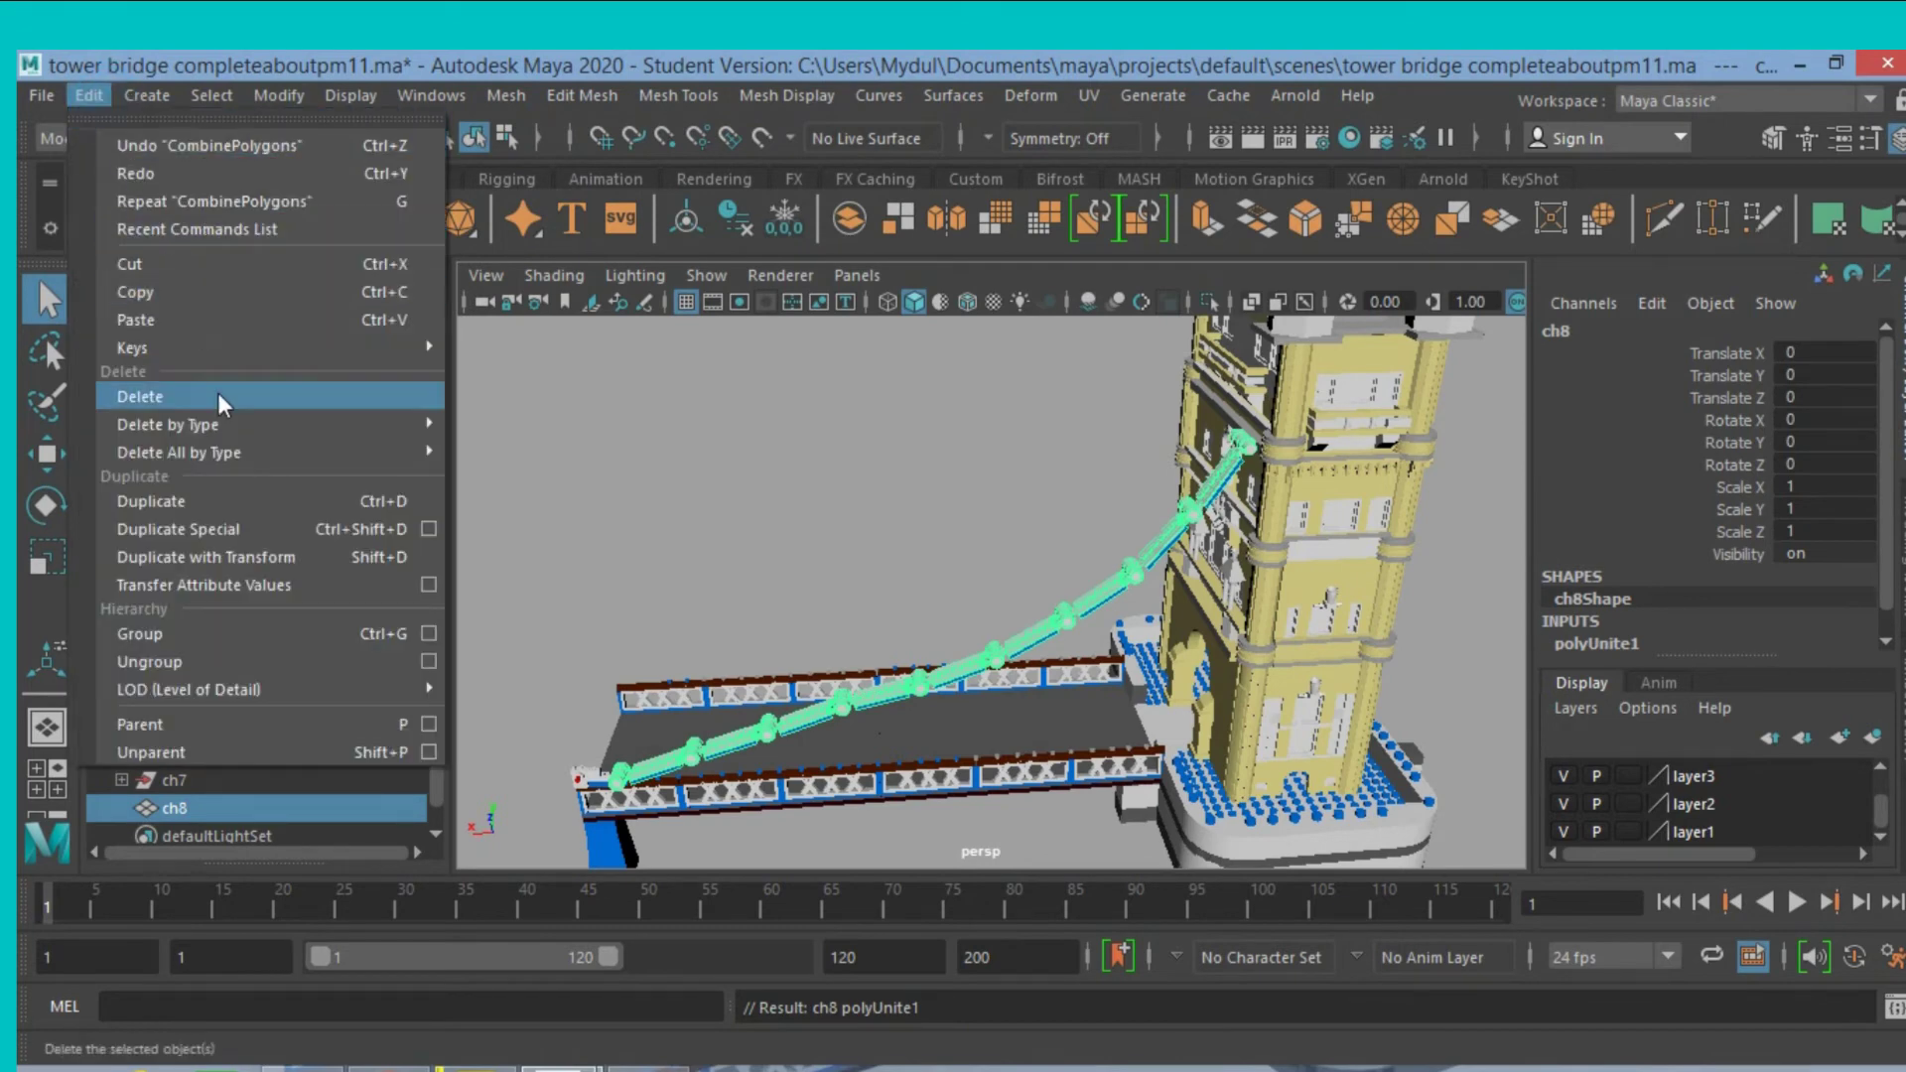
left_click(501, 427)
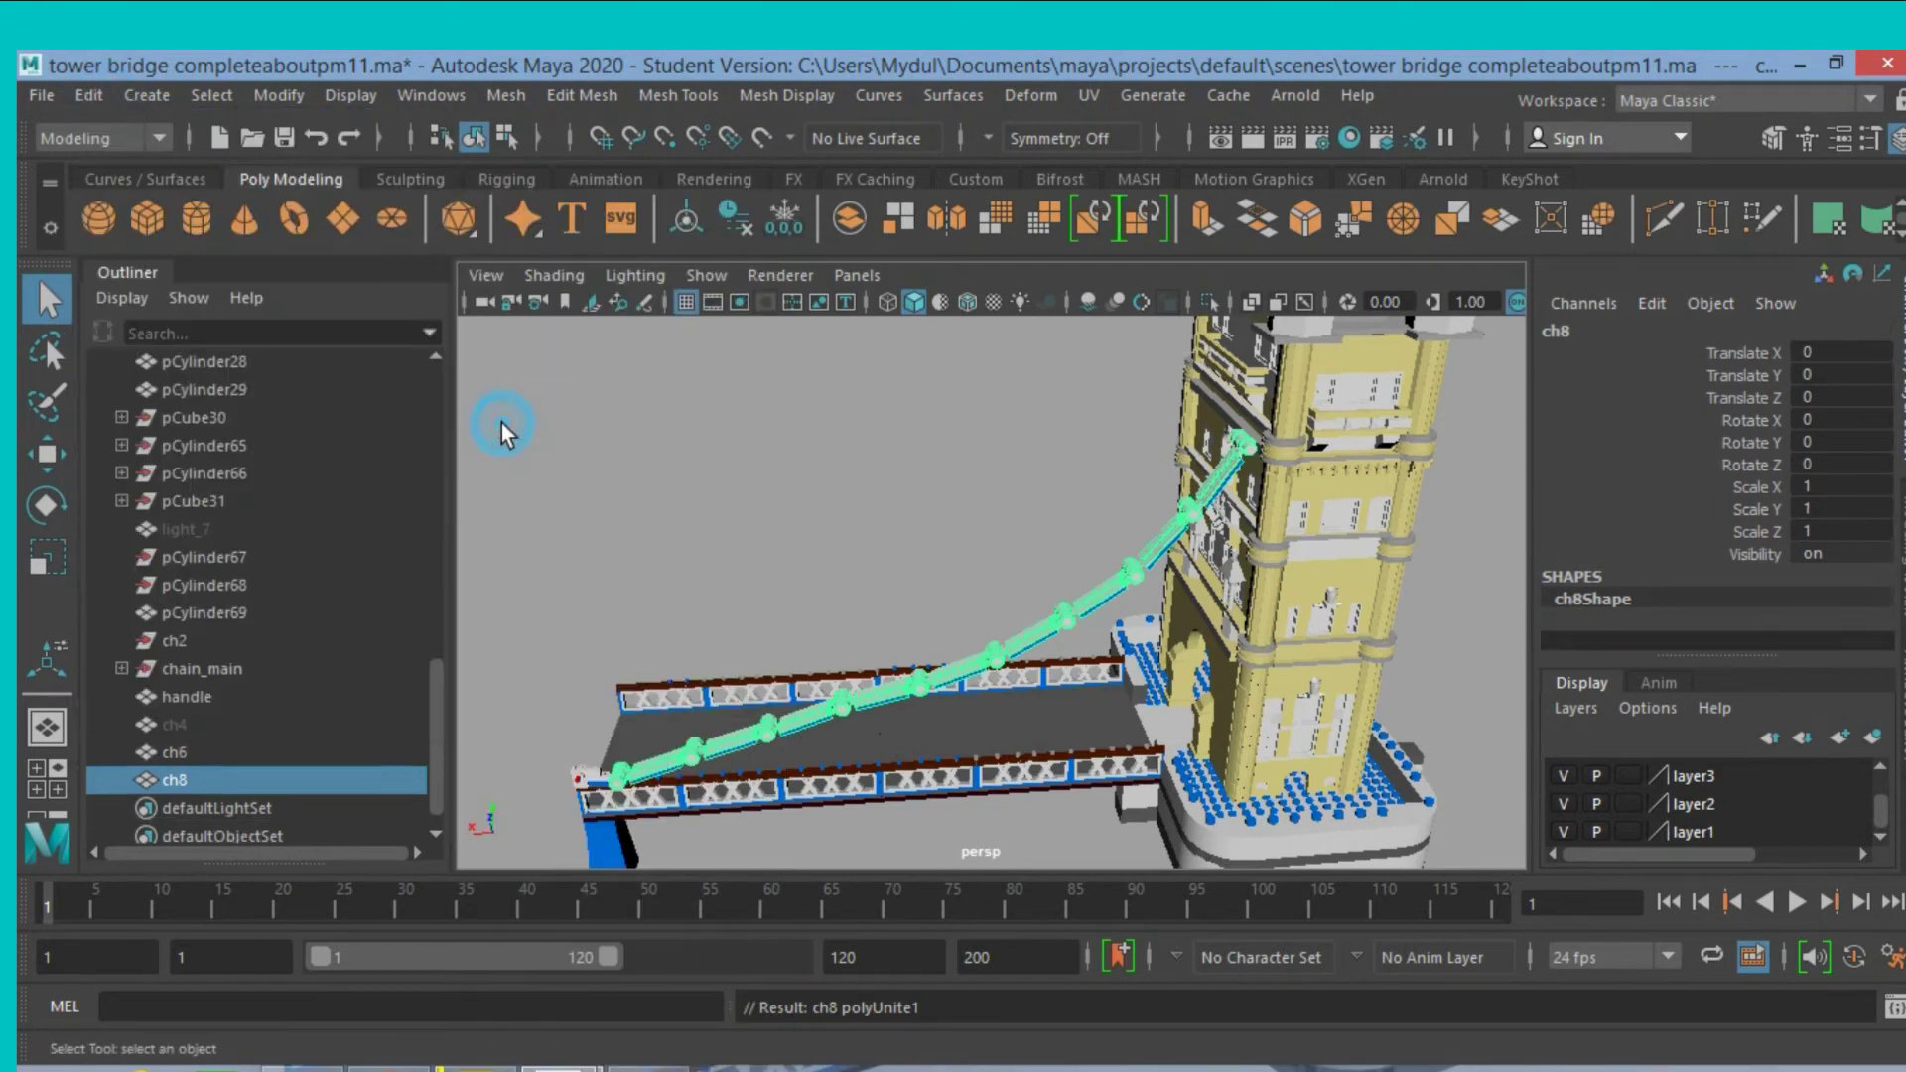
Rename the combined mesh ch8 to chain_1_main and hide it.
double_click(229, 781)
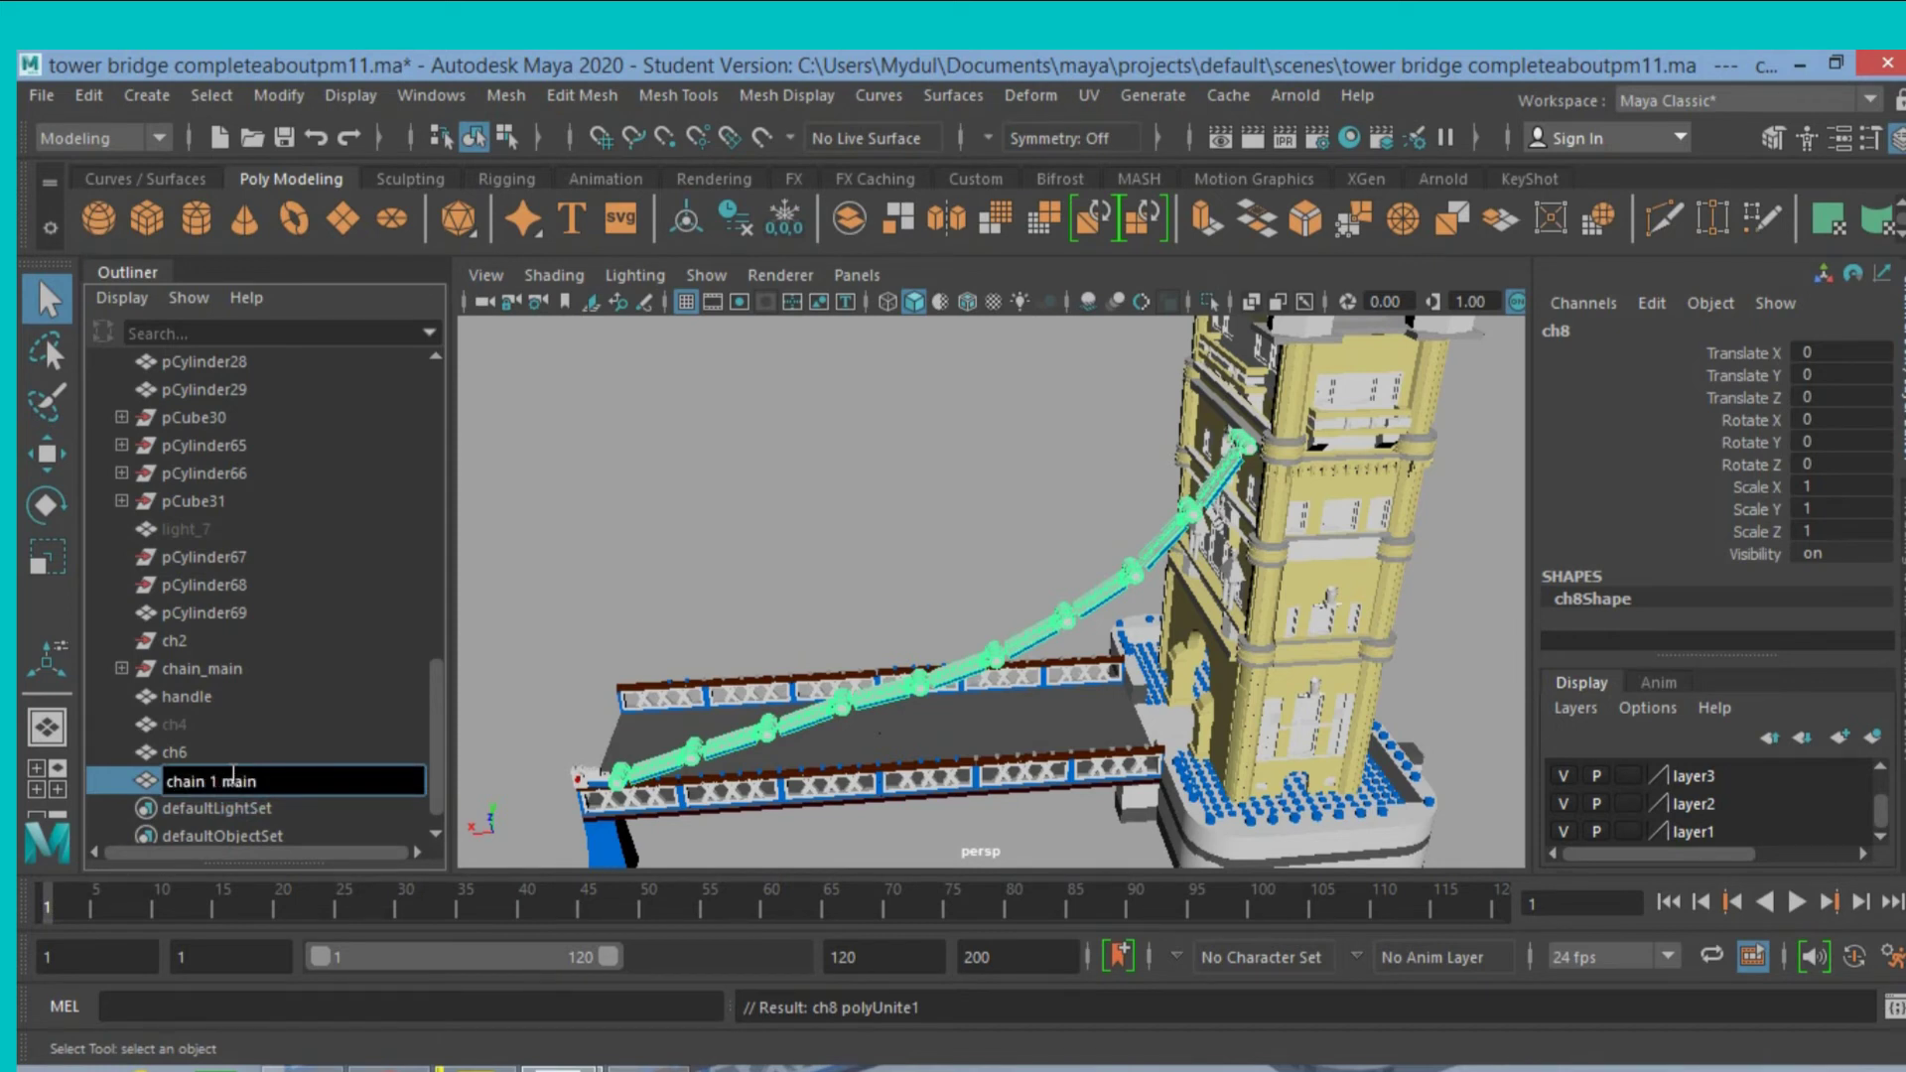
key("Return")
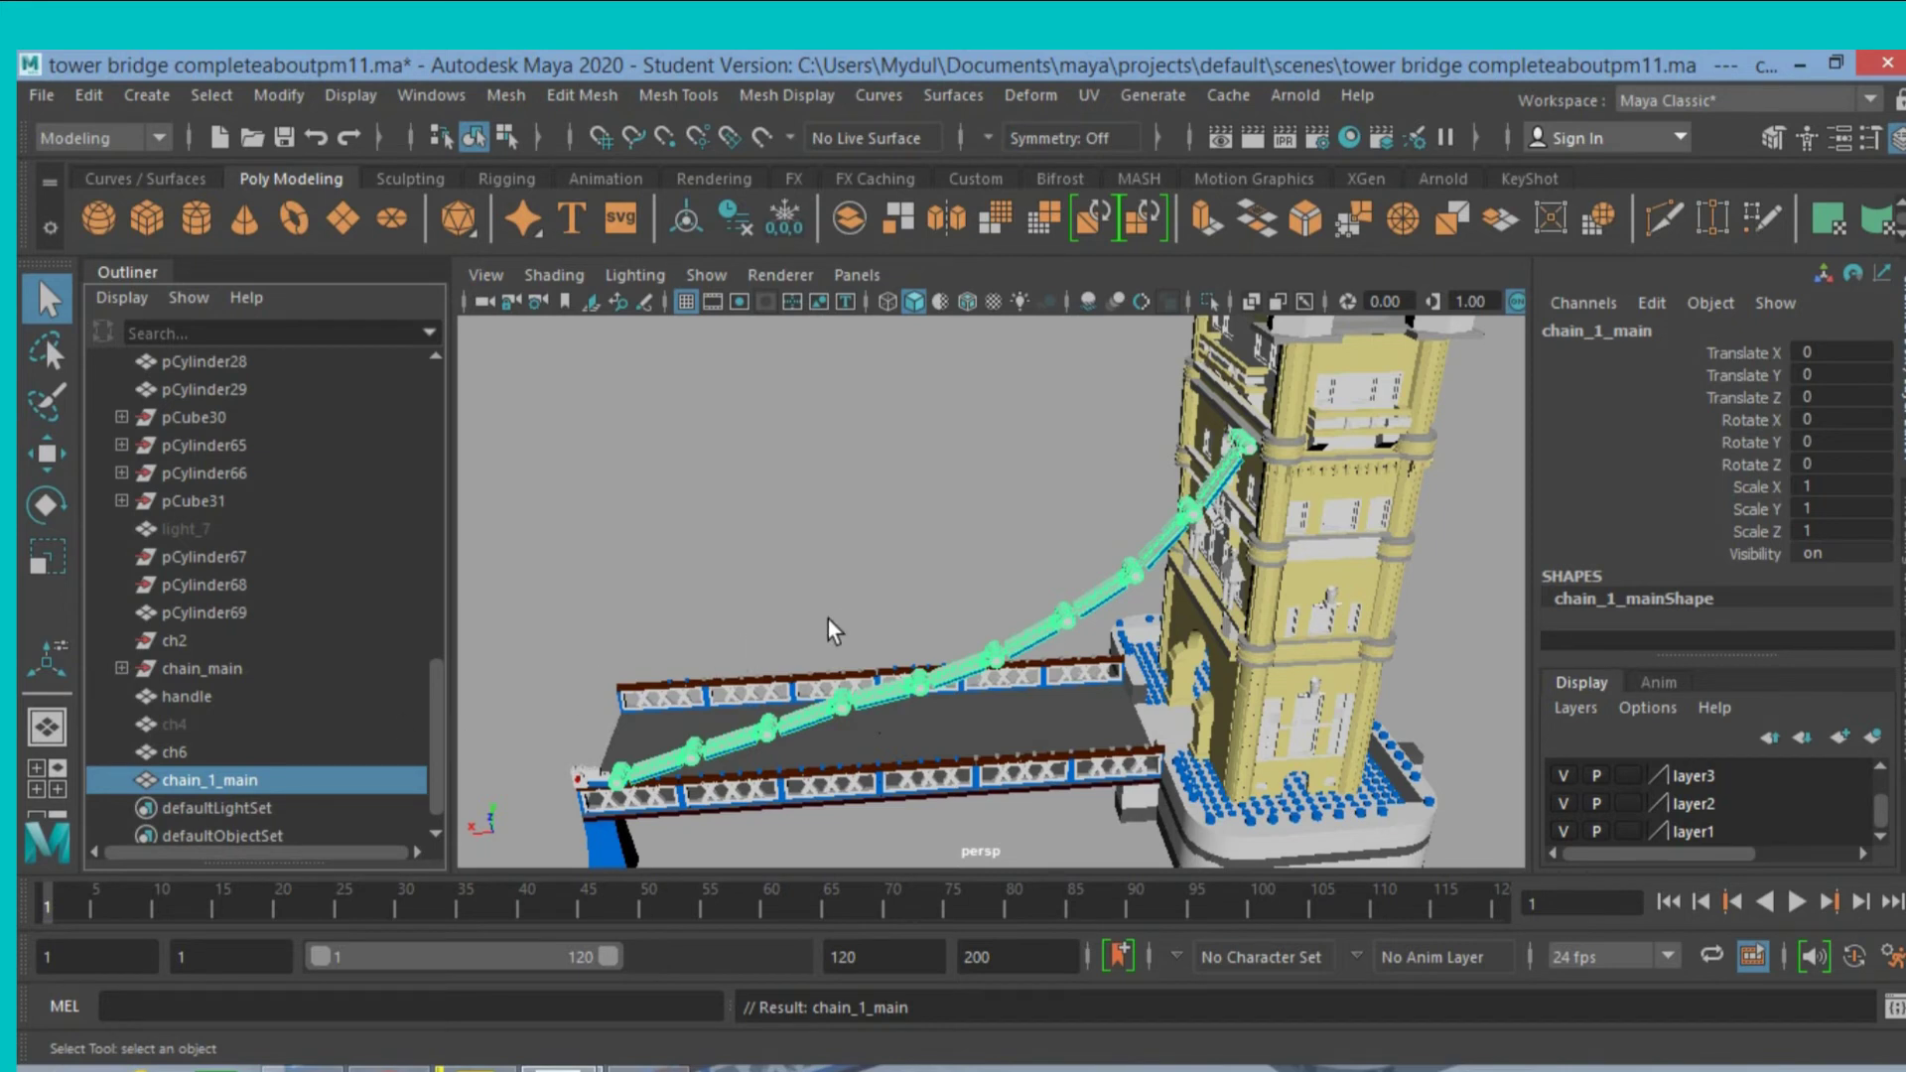
key("h")
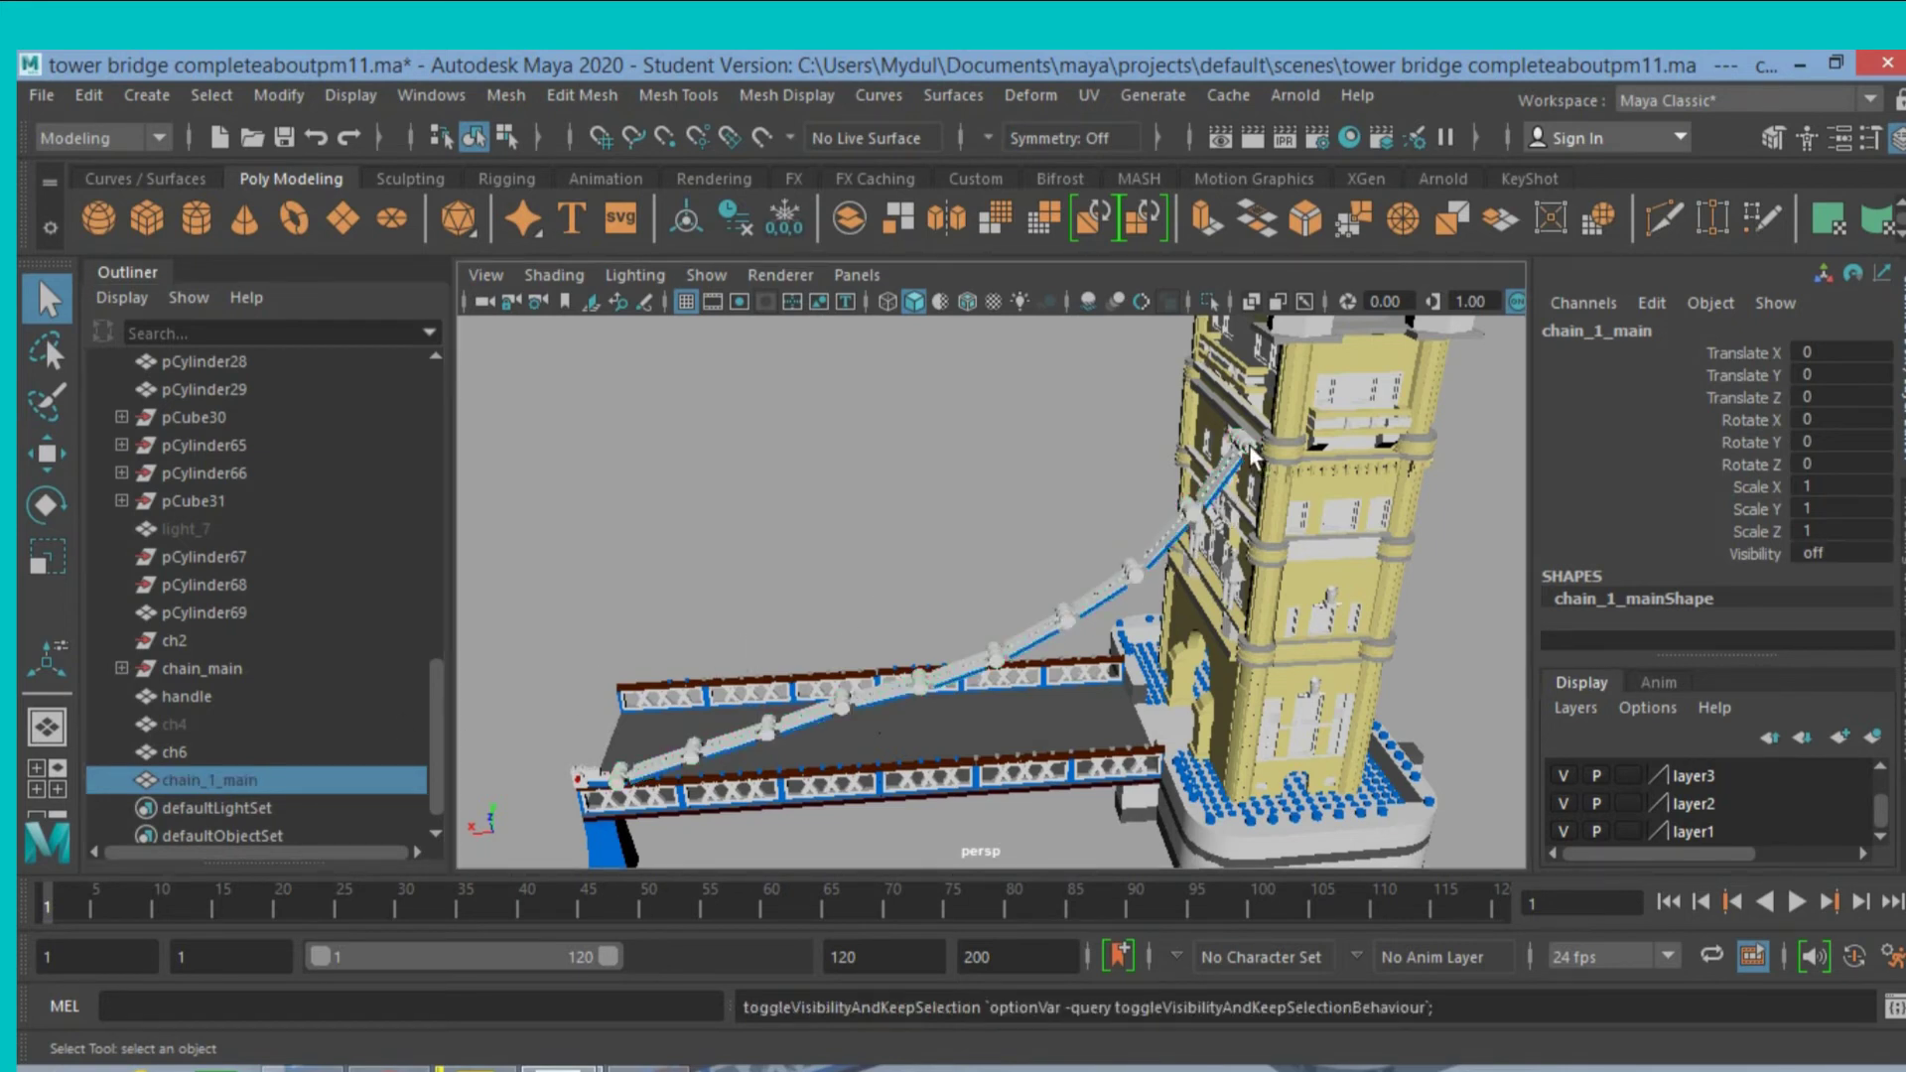
left_click(1248, 451)
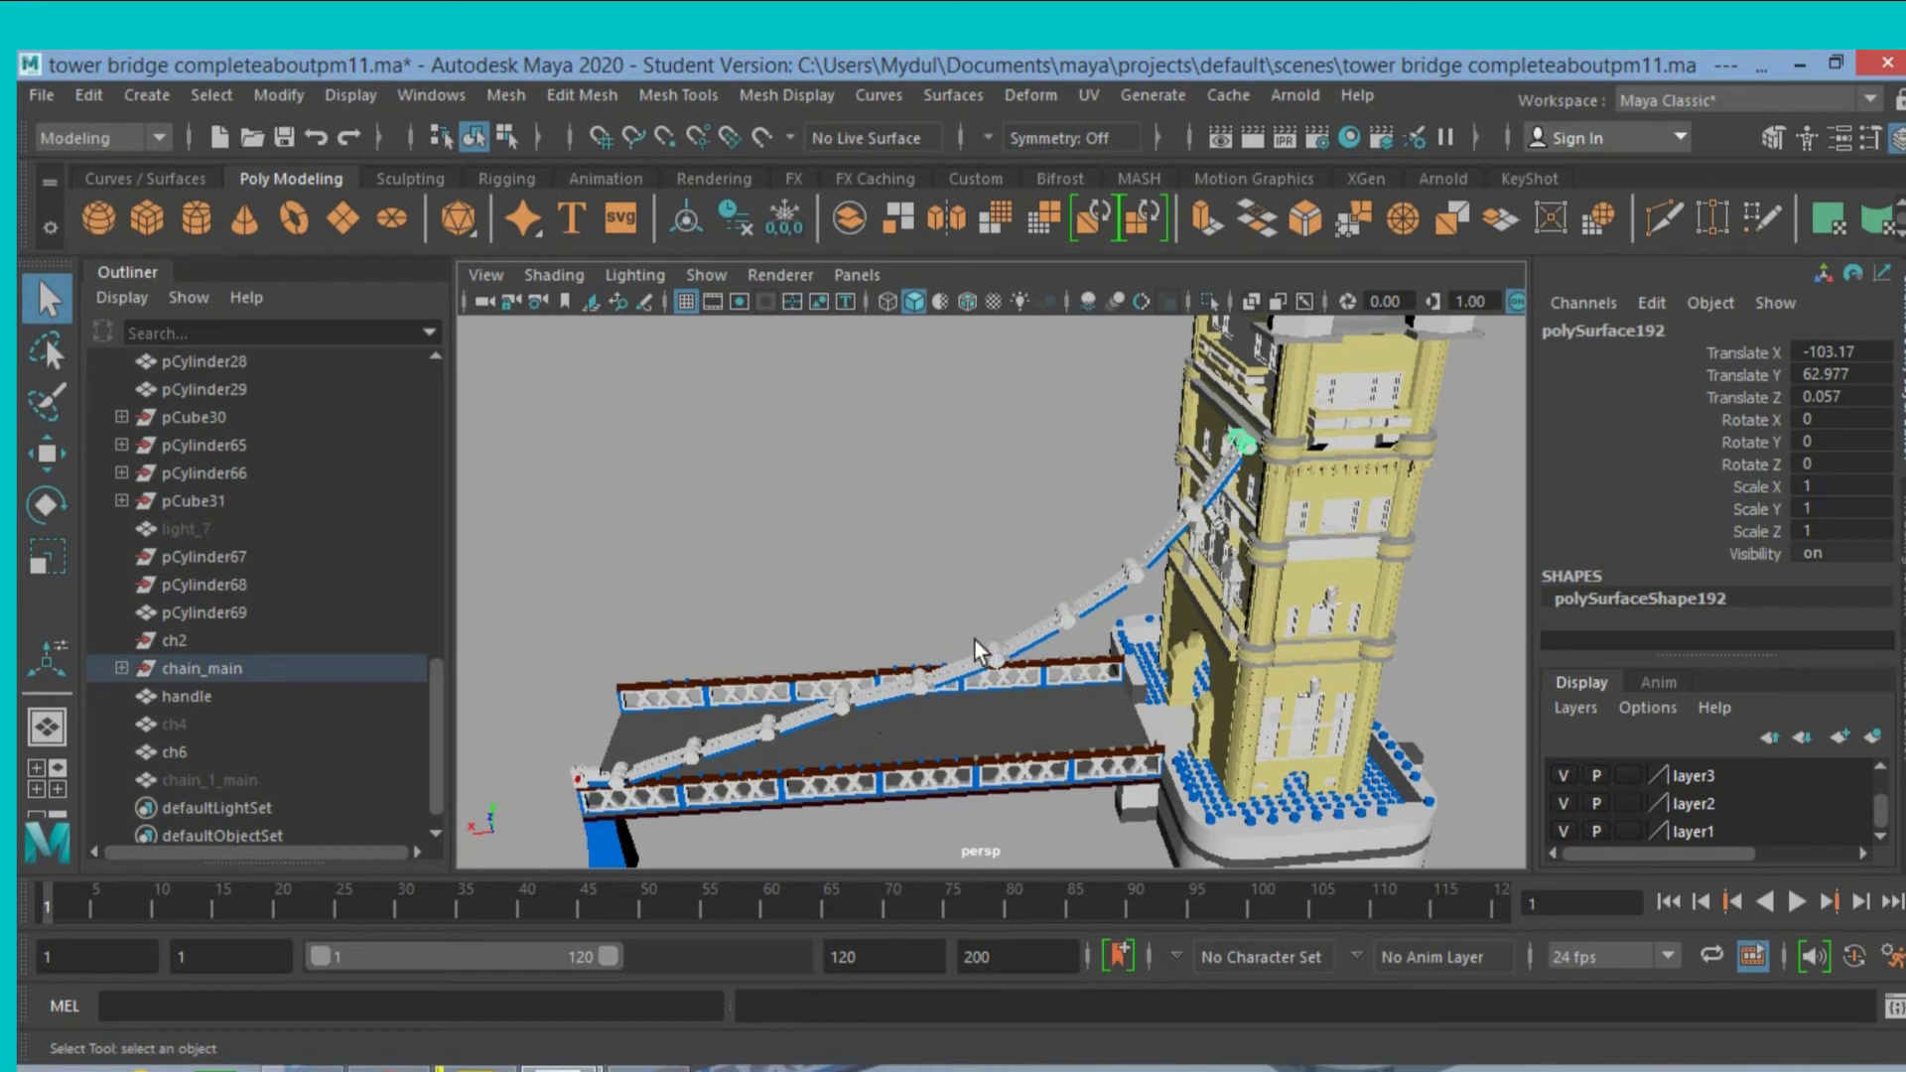
left_click(119, 667)
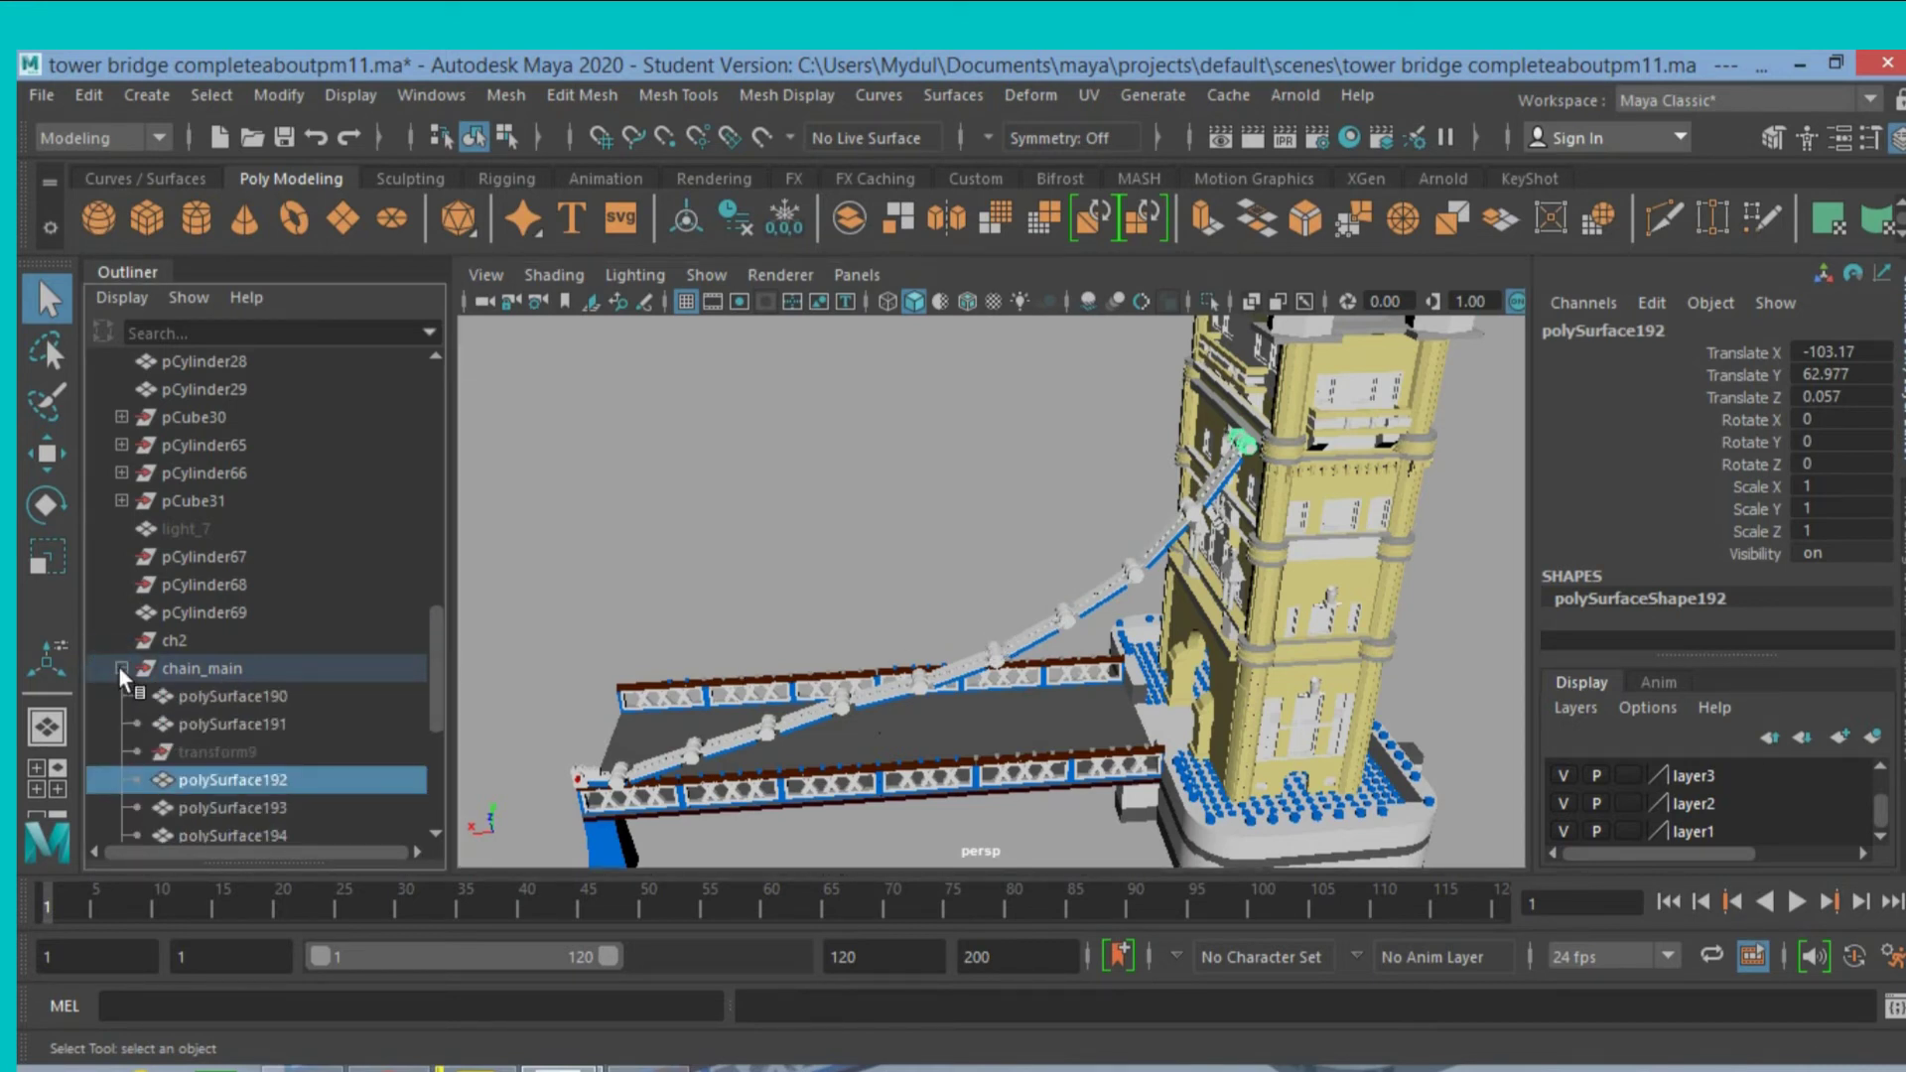
left_click(119, 667)
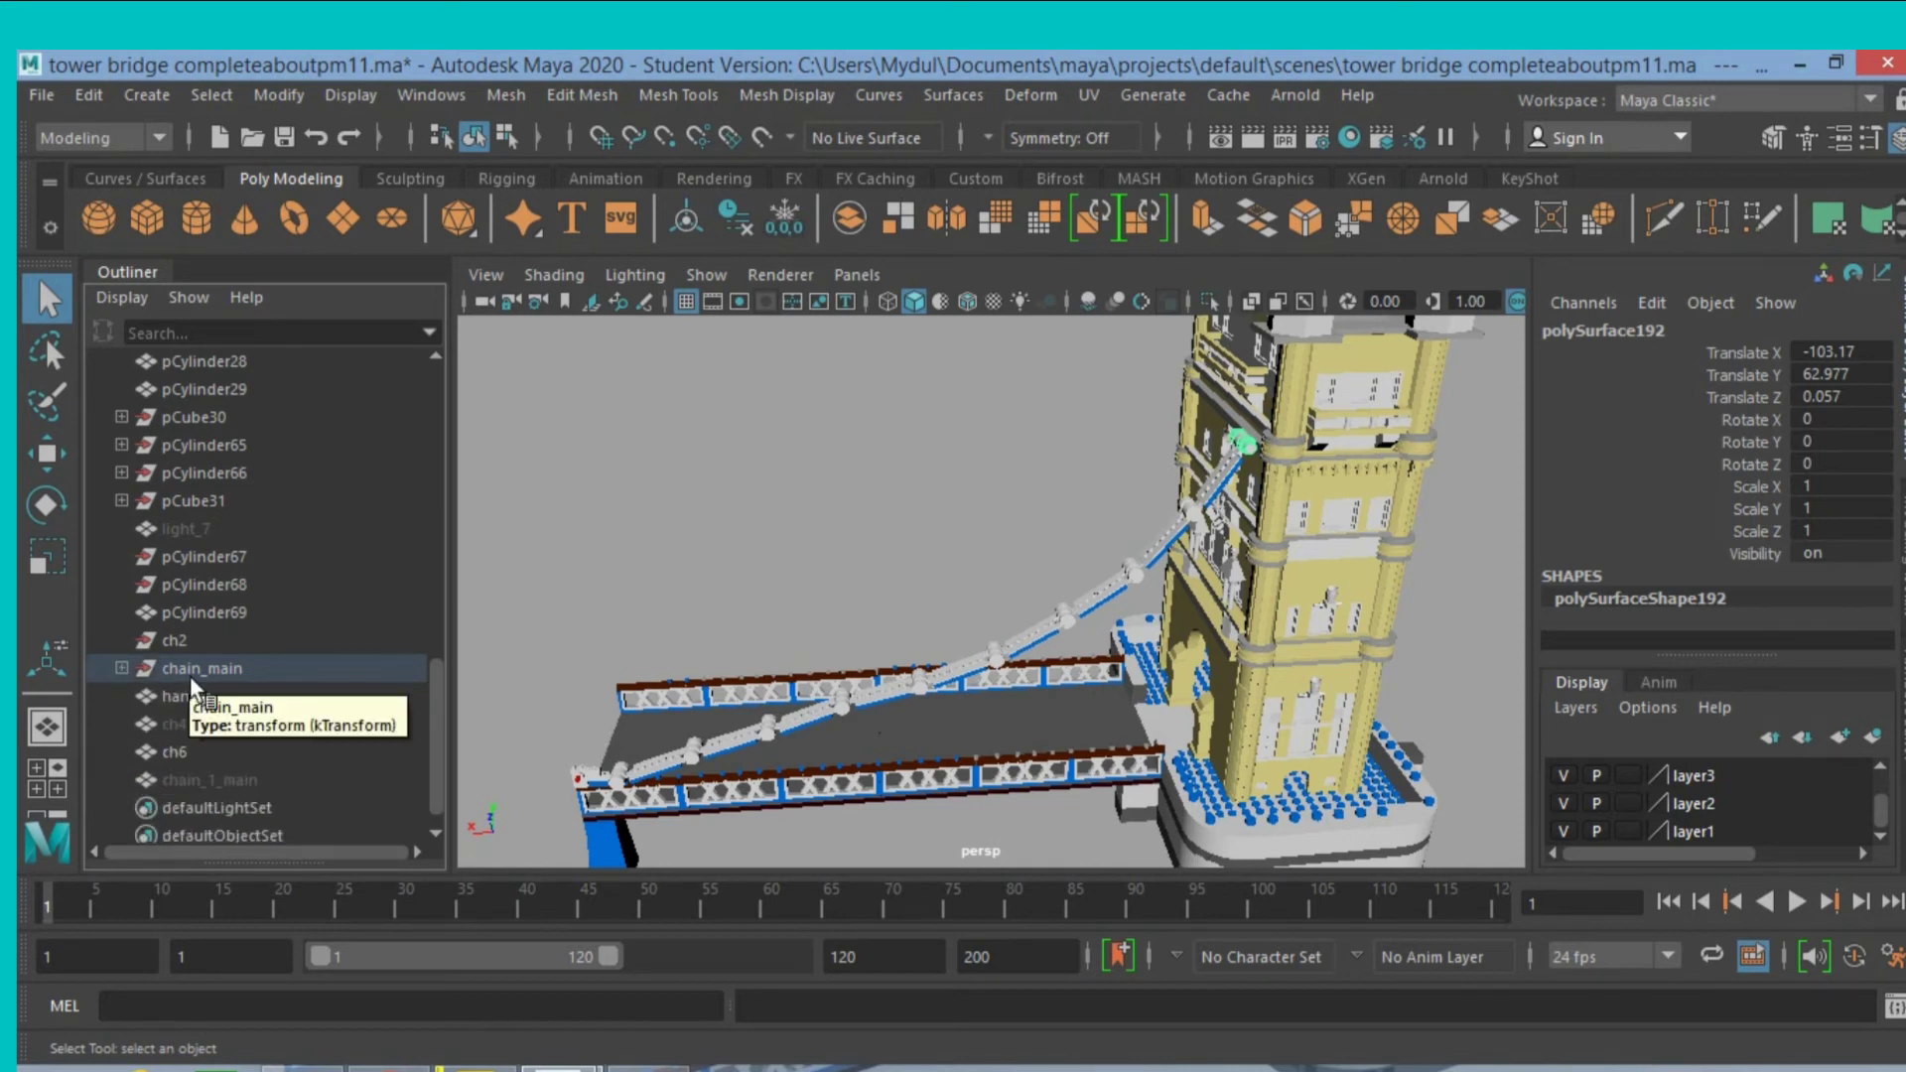
left_click(241, 776)
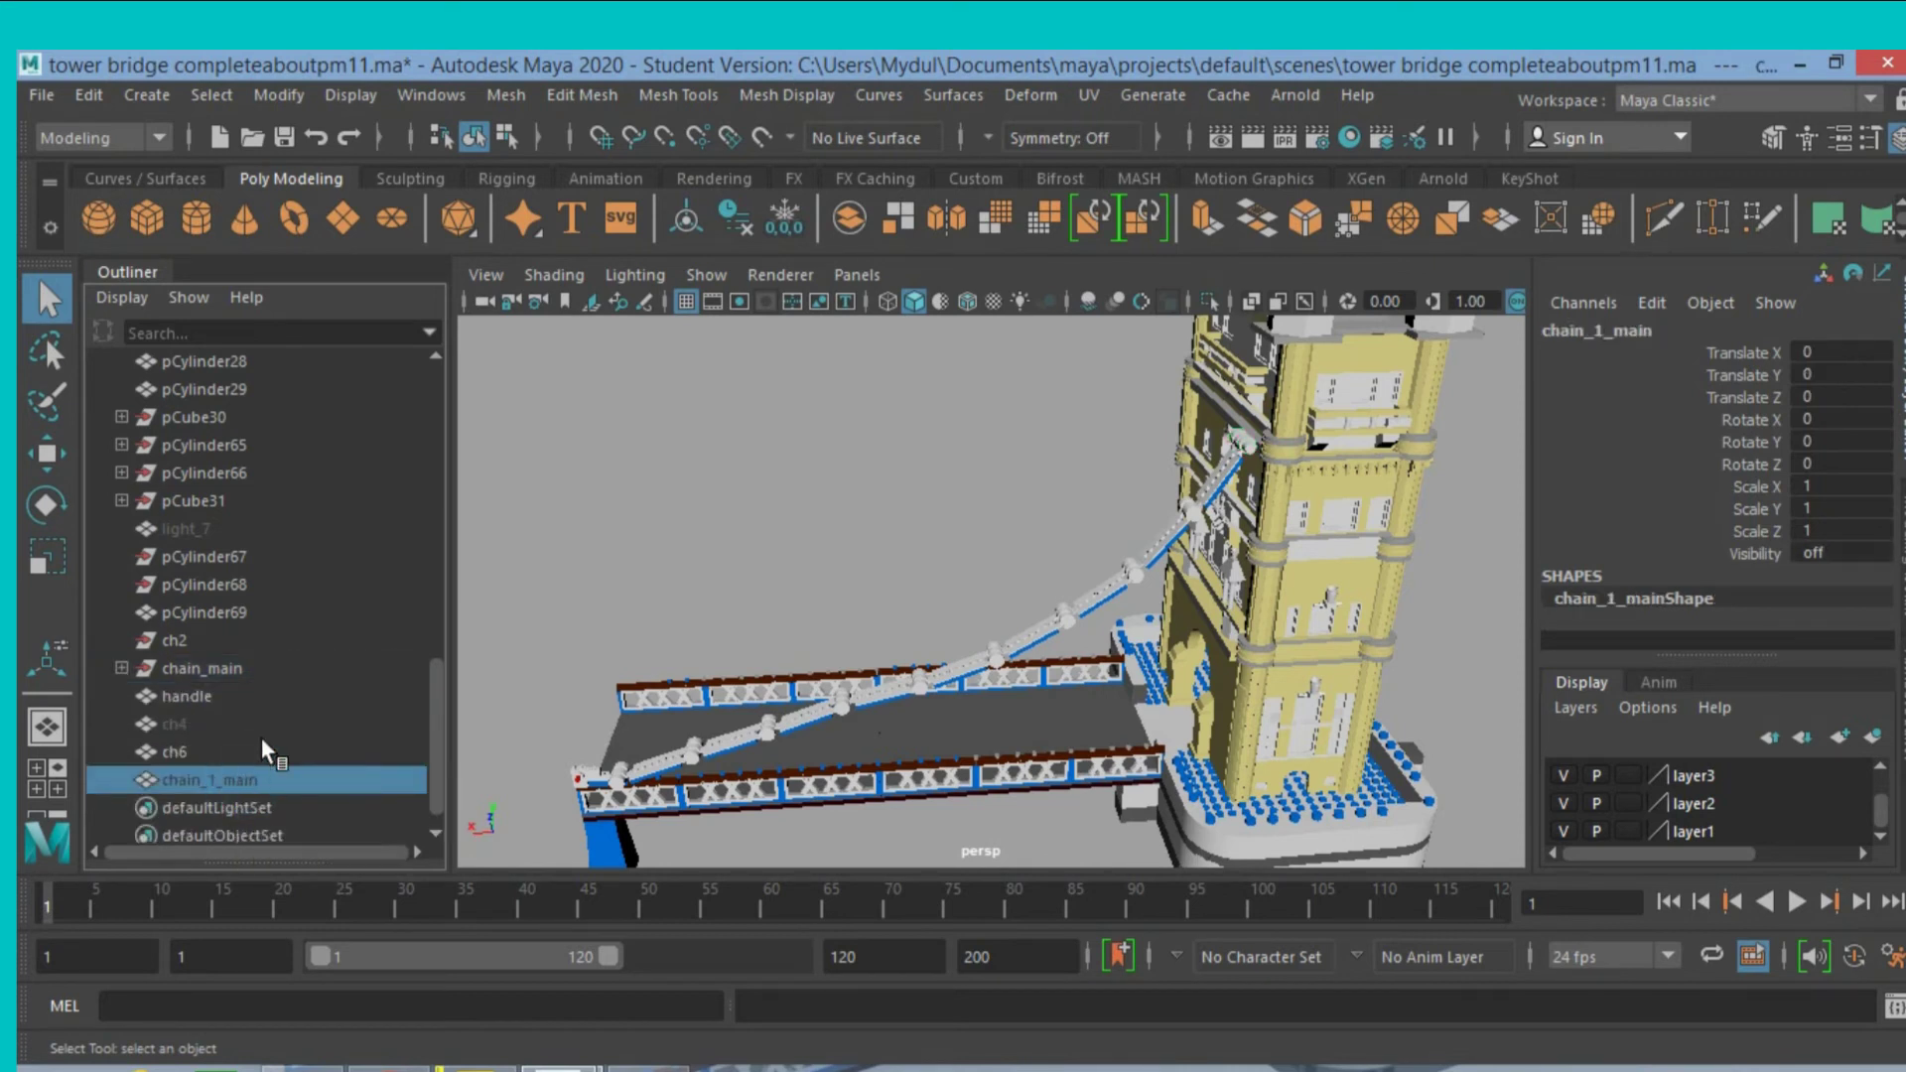
left_click(228, 673)
middle_click_drag(854, 675, 844, 700, "alt")
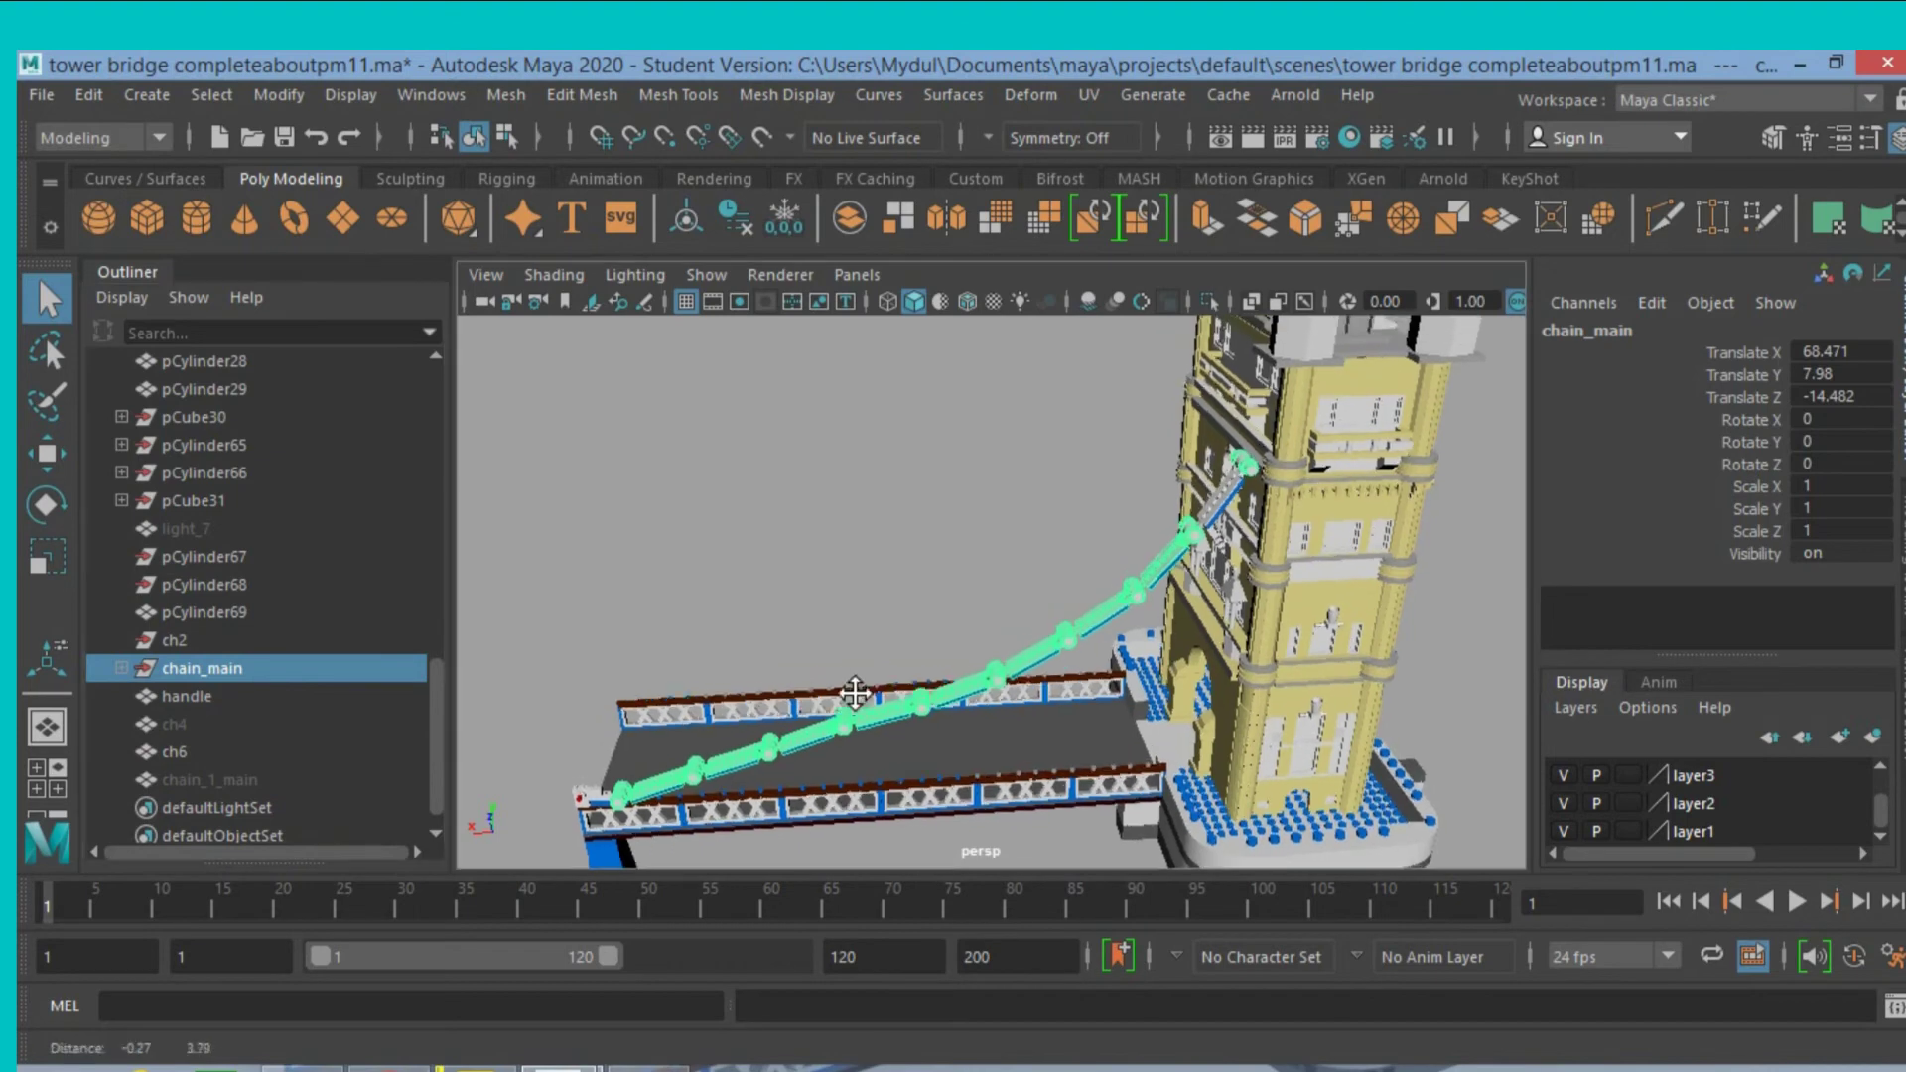
left_click_drag(845, 703, 708, 728, "alt")
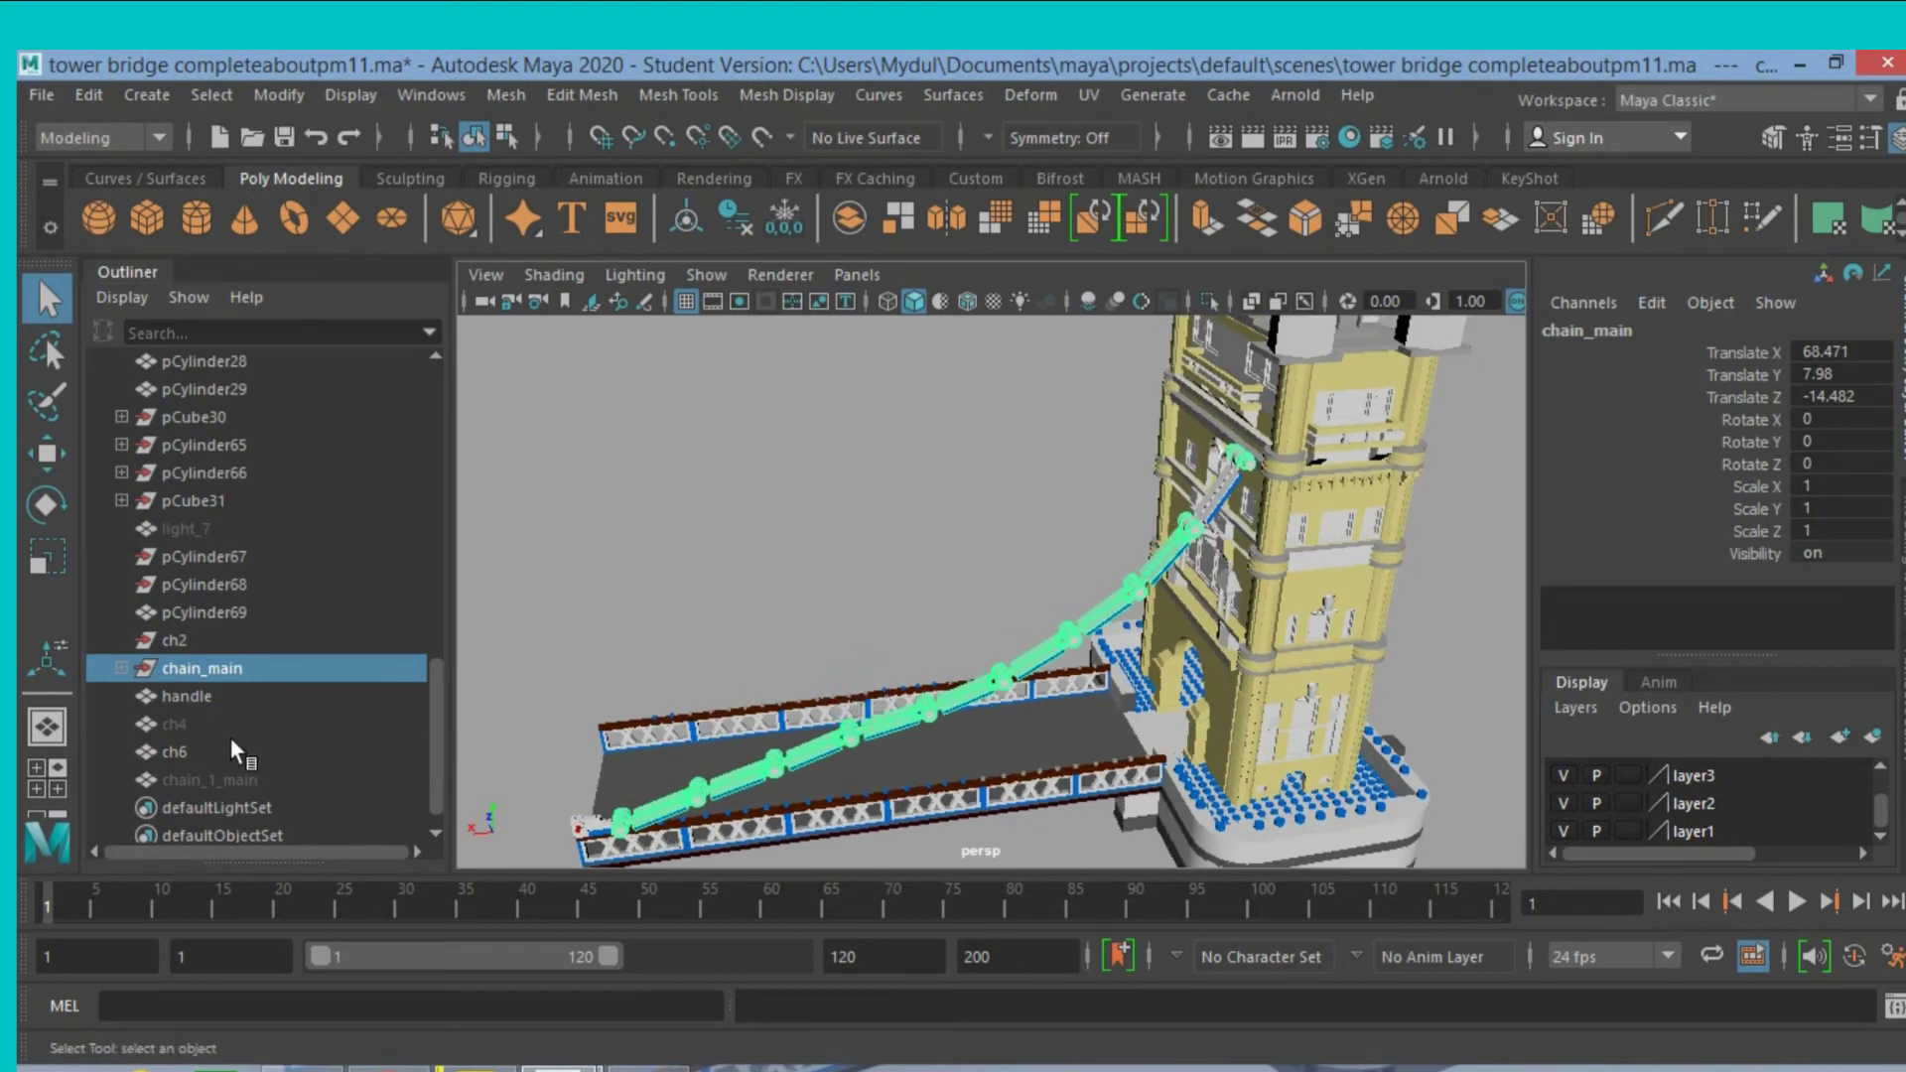
left_click(1041, 672)
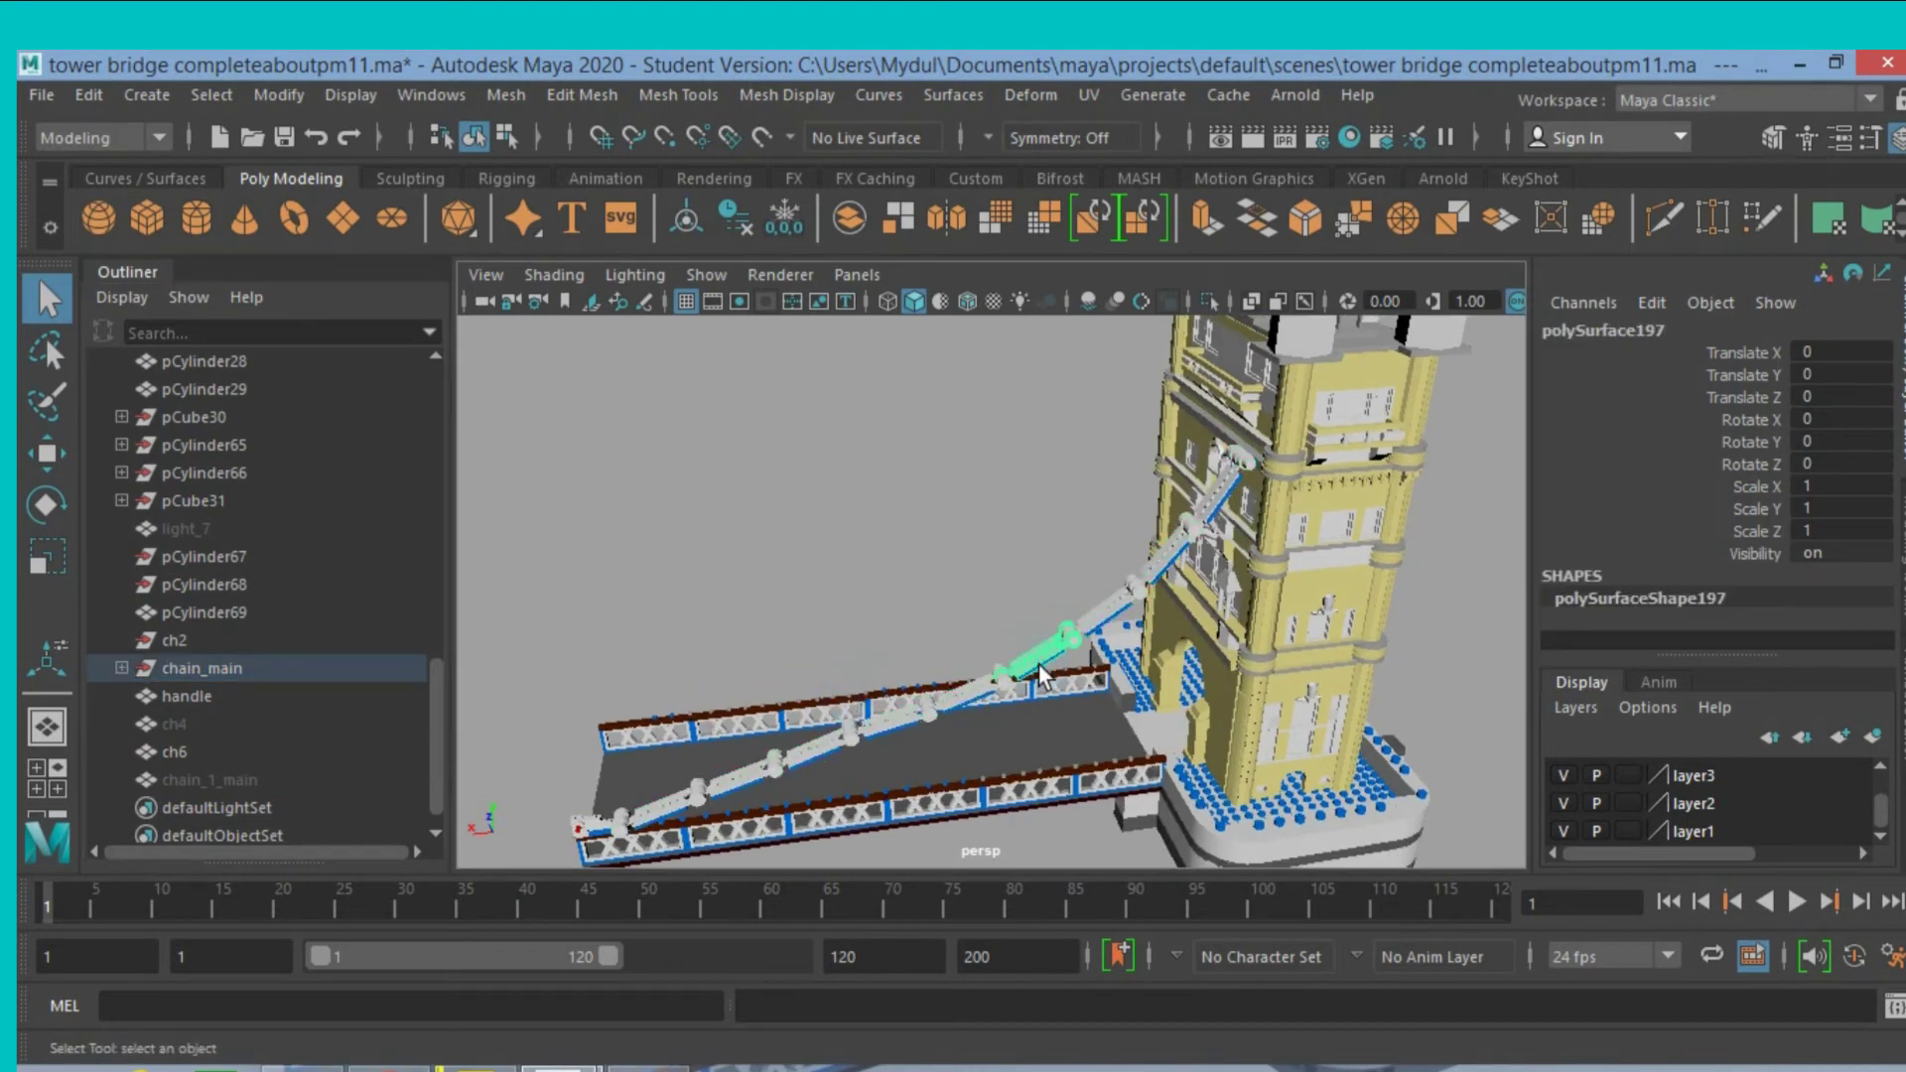
mouse_move(1033, 648)
left_mouse_down("alt")
mouse_move(978, 635)
mouse_move(1042, 606)
mouse_move(1141, 625)
mouse_move(1141, 645)
mouse_move(941, 618)
mouse_move(958, 627)
mouse_move(808, 625)
mouse_move(817, 655)
left_mouse_up("alt")
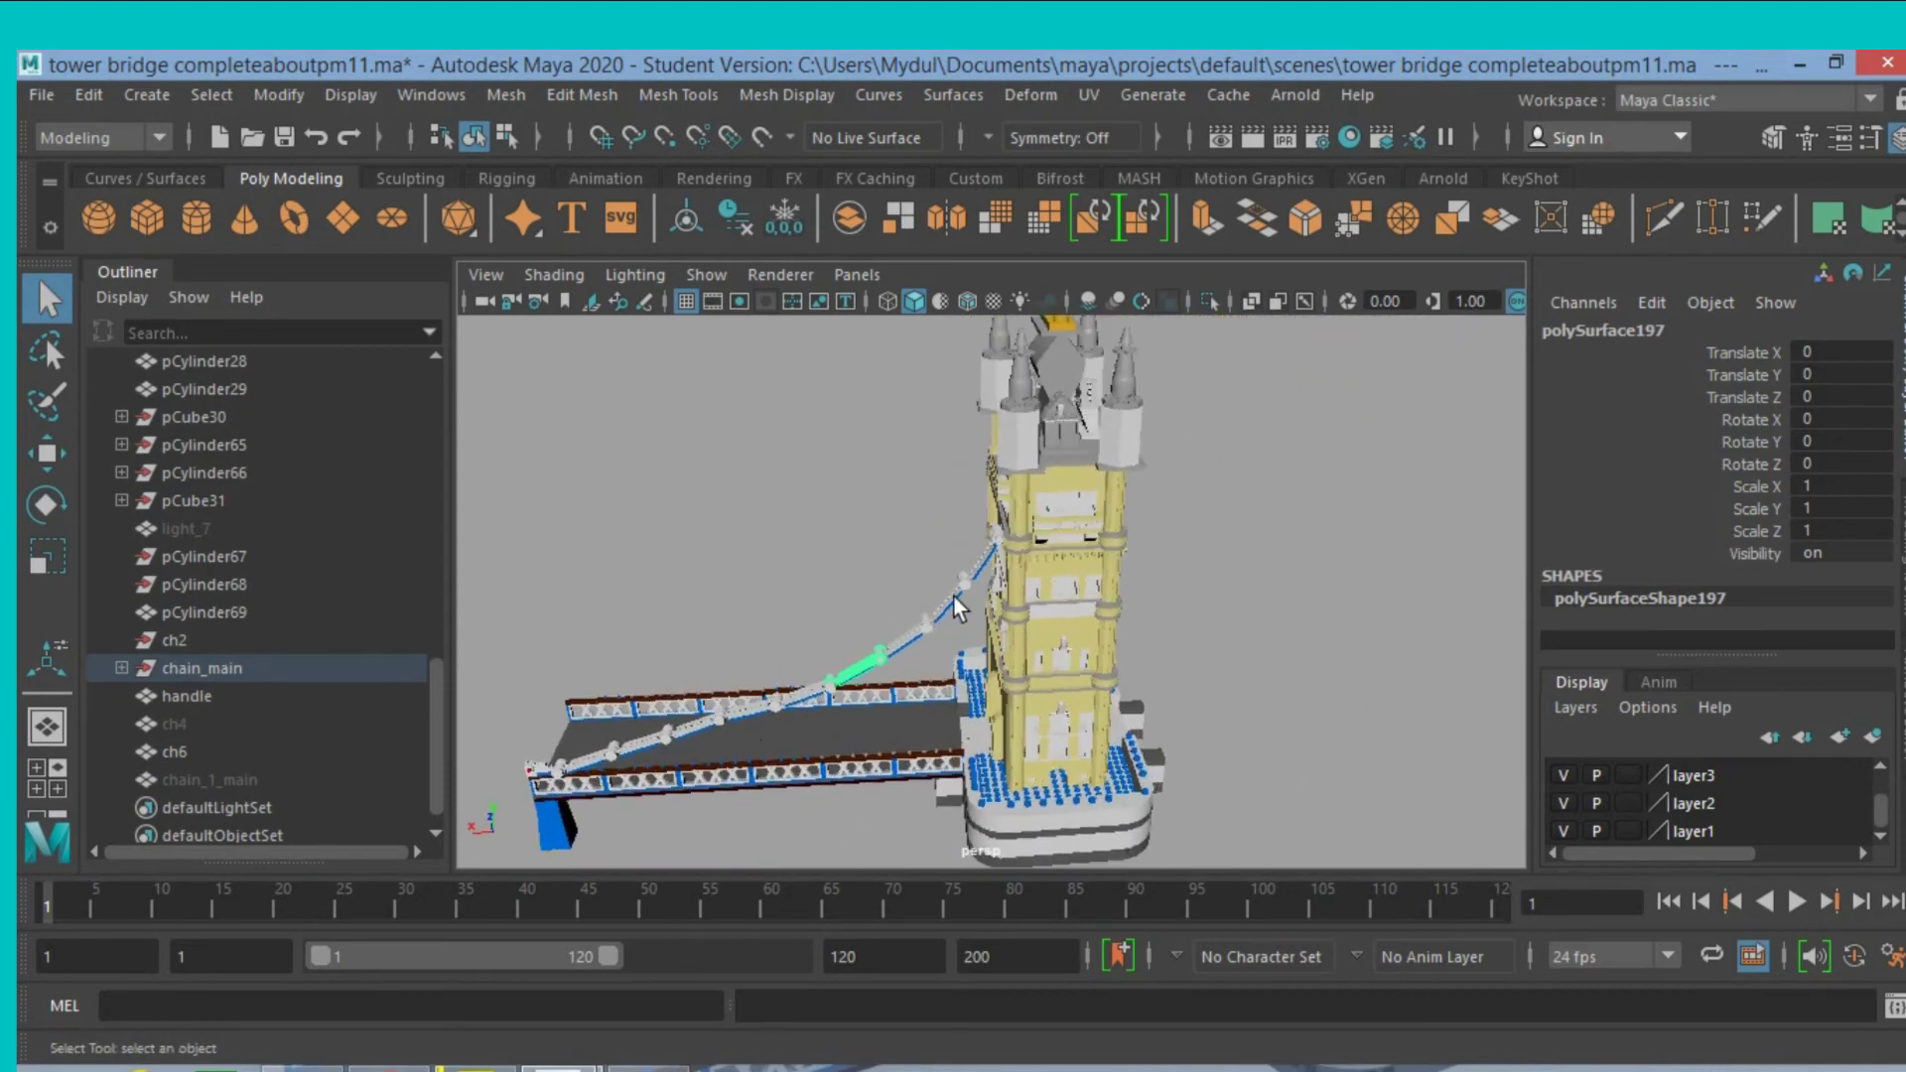
left_click(1005, 552)
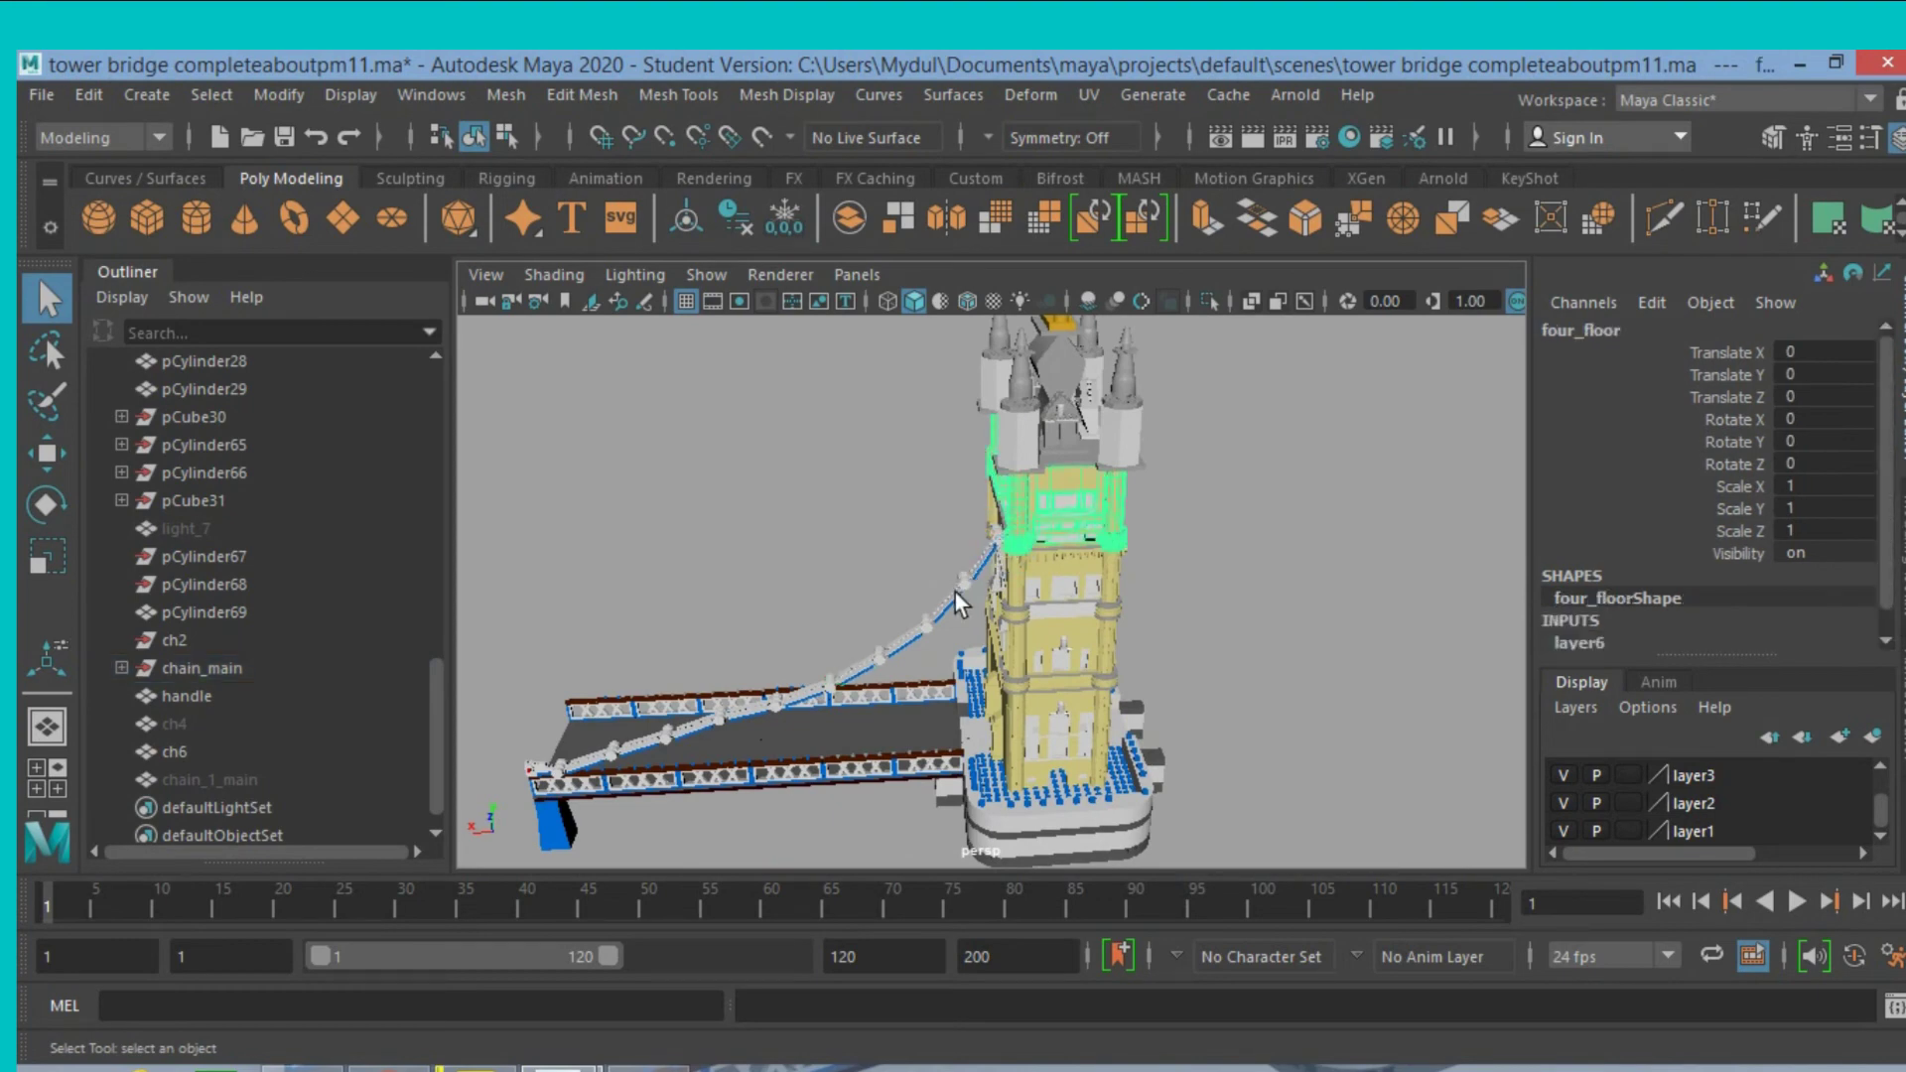
left_click_drag(956, 594, 1016, 558, "alt")
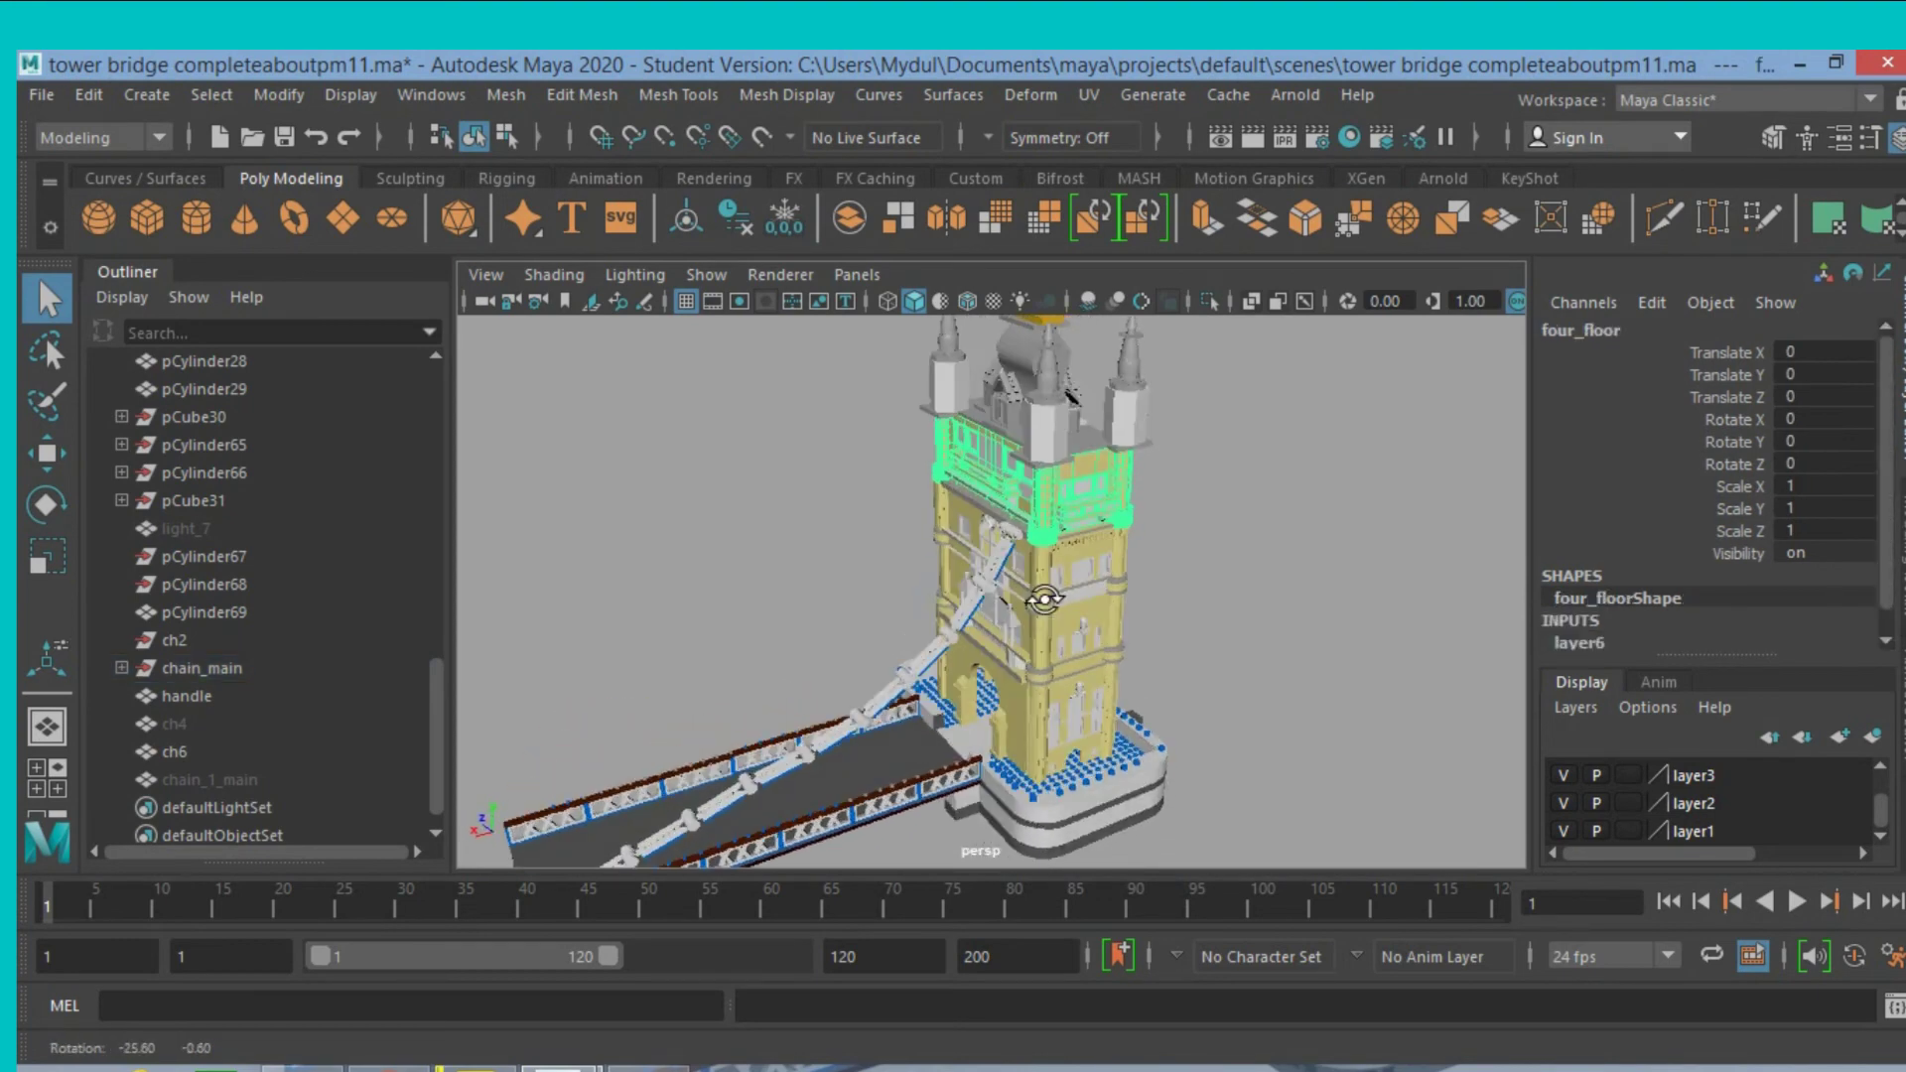
left_click(1016, 533)
key("f")
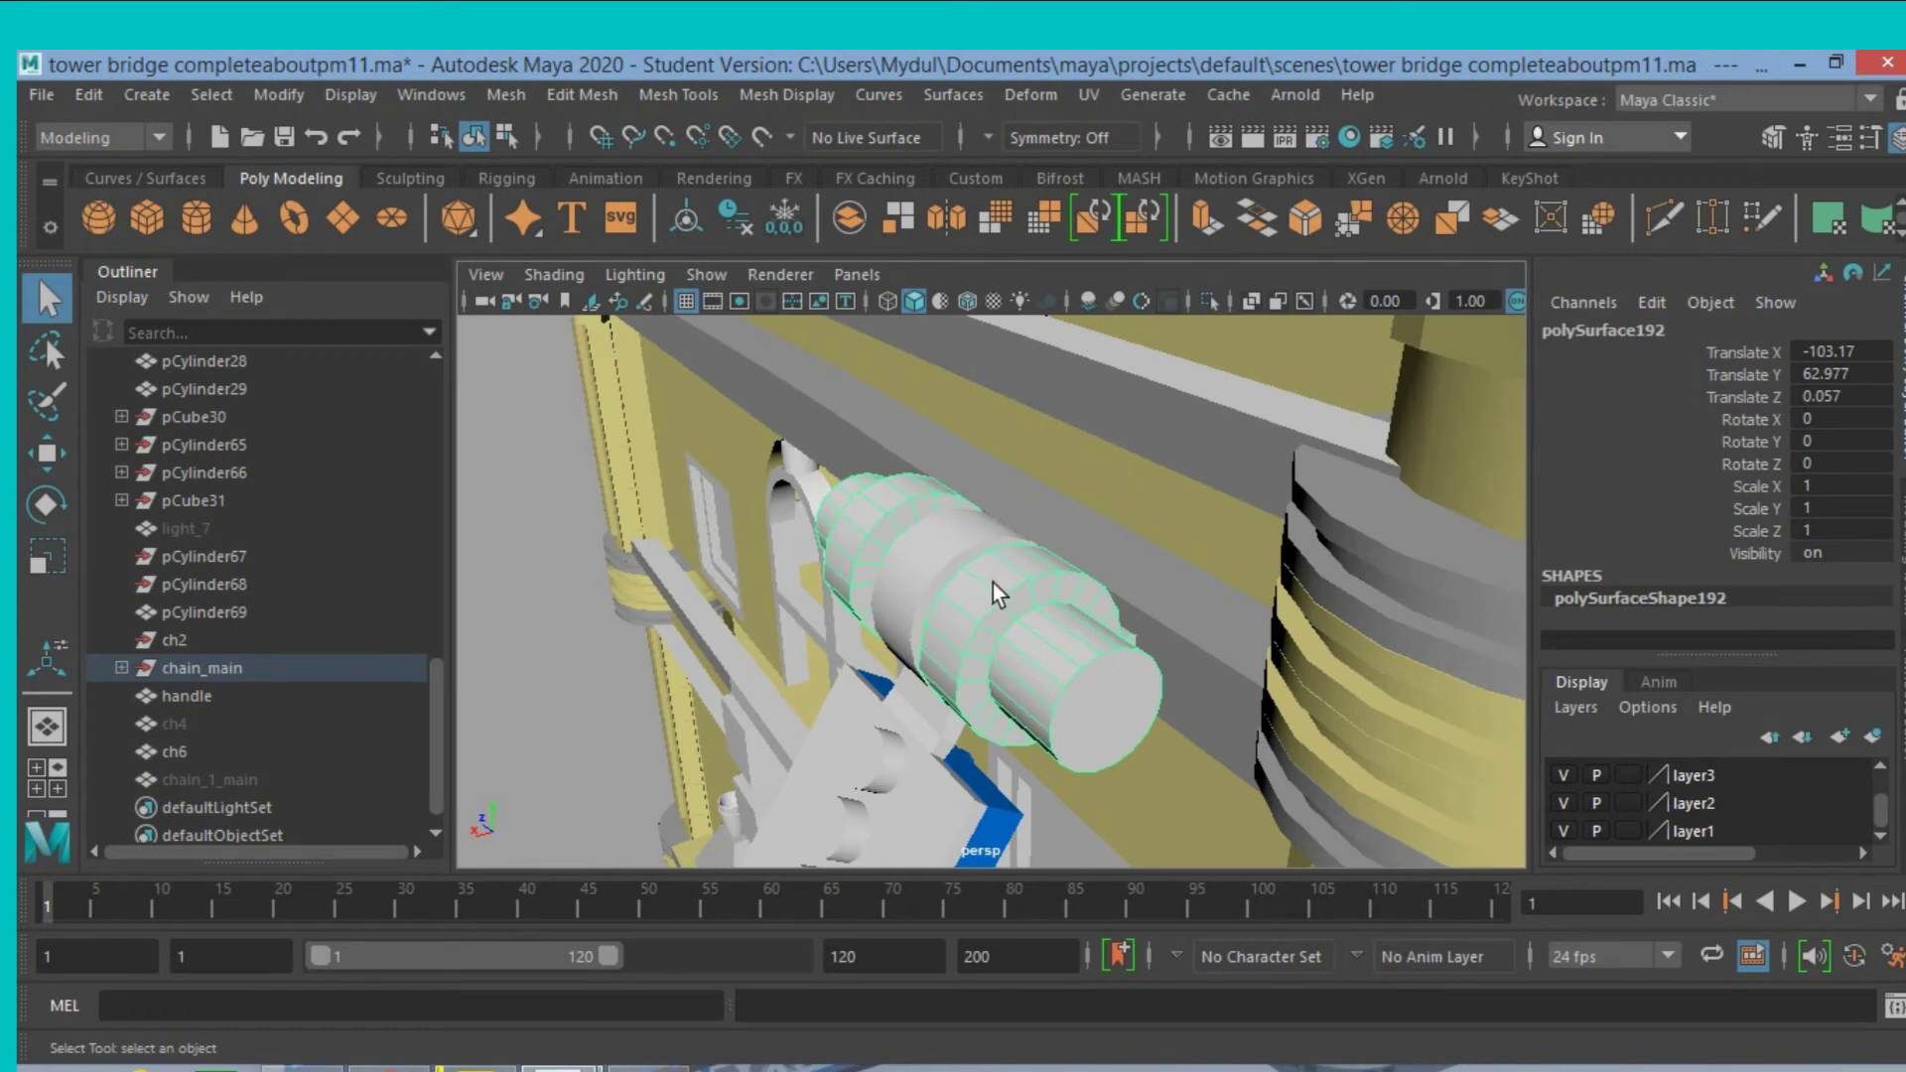
mouse_move(990, 586)
left_mouse_down("alt")
mouse_move(906, 608)
mouse_move(999, 559)
mouse_move(1260, 595)
mouse_move(1331, 592)
mouse_move(1350, 567)
mouse_move(880, 582)
left_mouse_up("alt")
middle_click_drag(880, 581, 954, 507, "alt")
scroll(1033, 477, "down", 2)
scroll(1034, 477, "down", 2)
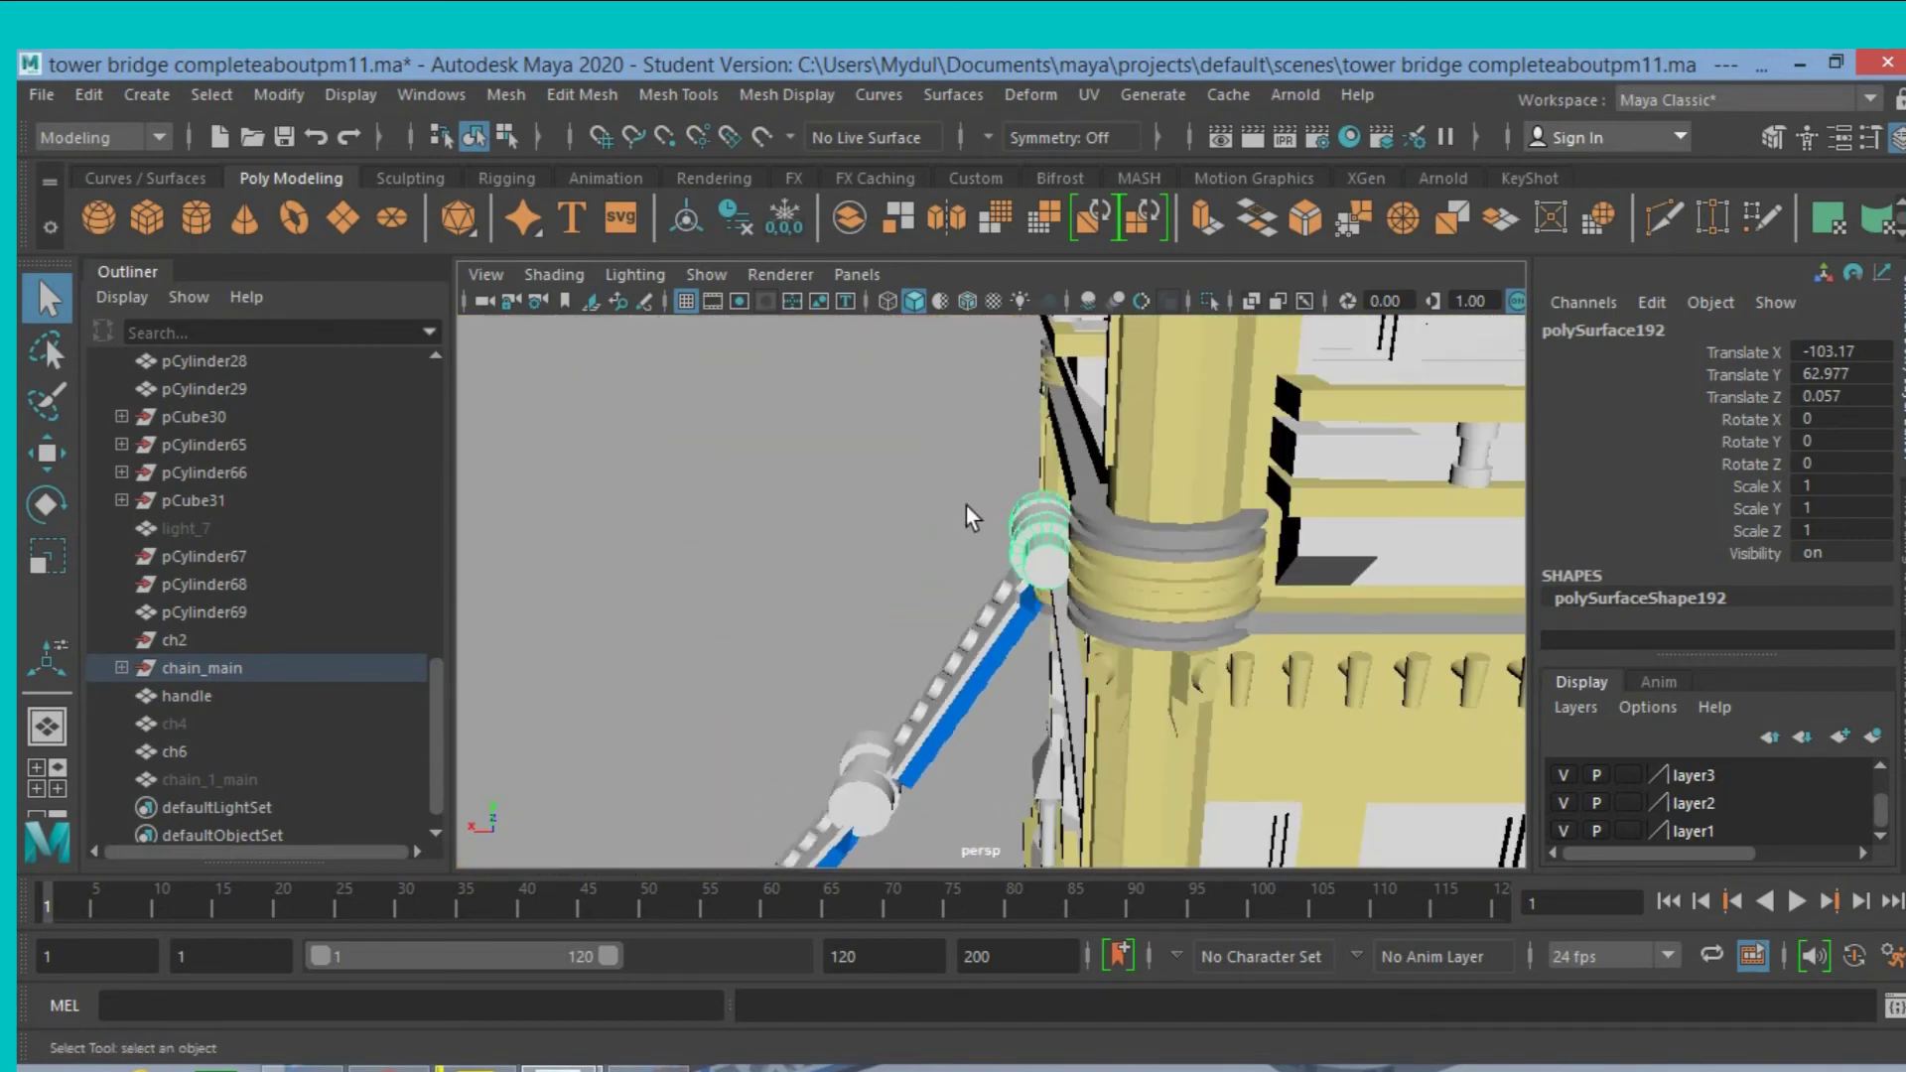
scroll(1033, 476, "down", 2)
scroll(1035, 476, "down", 2)
scroll(1034, 476, "down", 2)
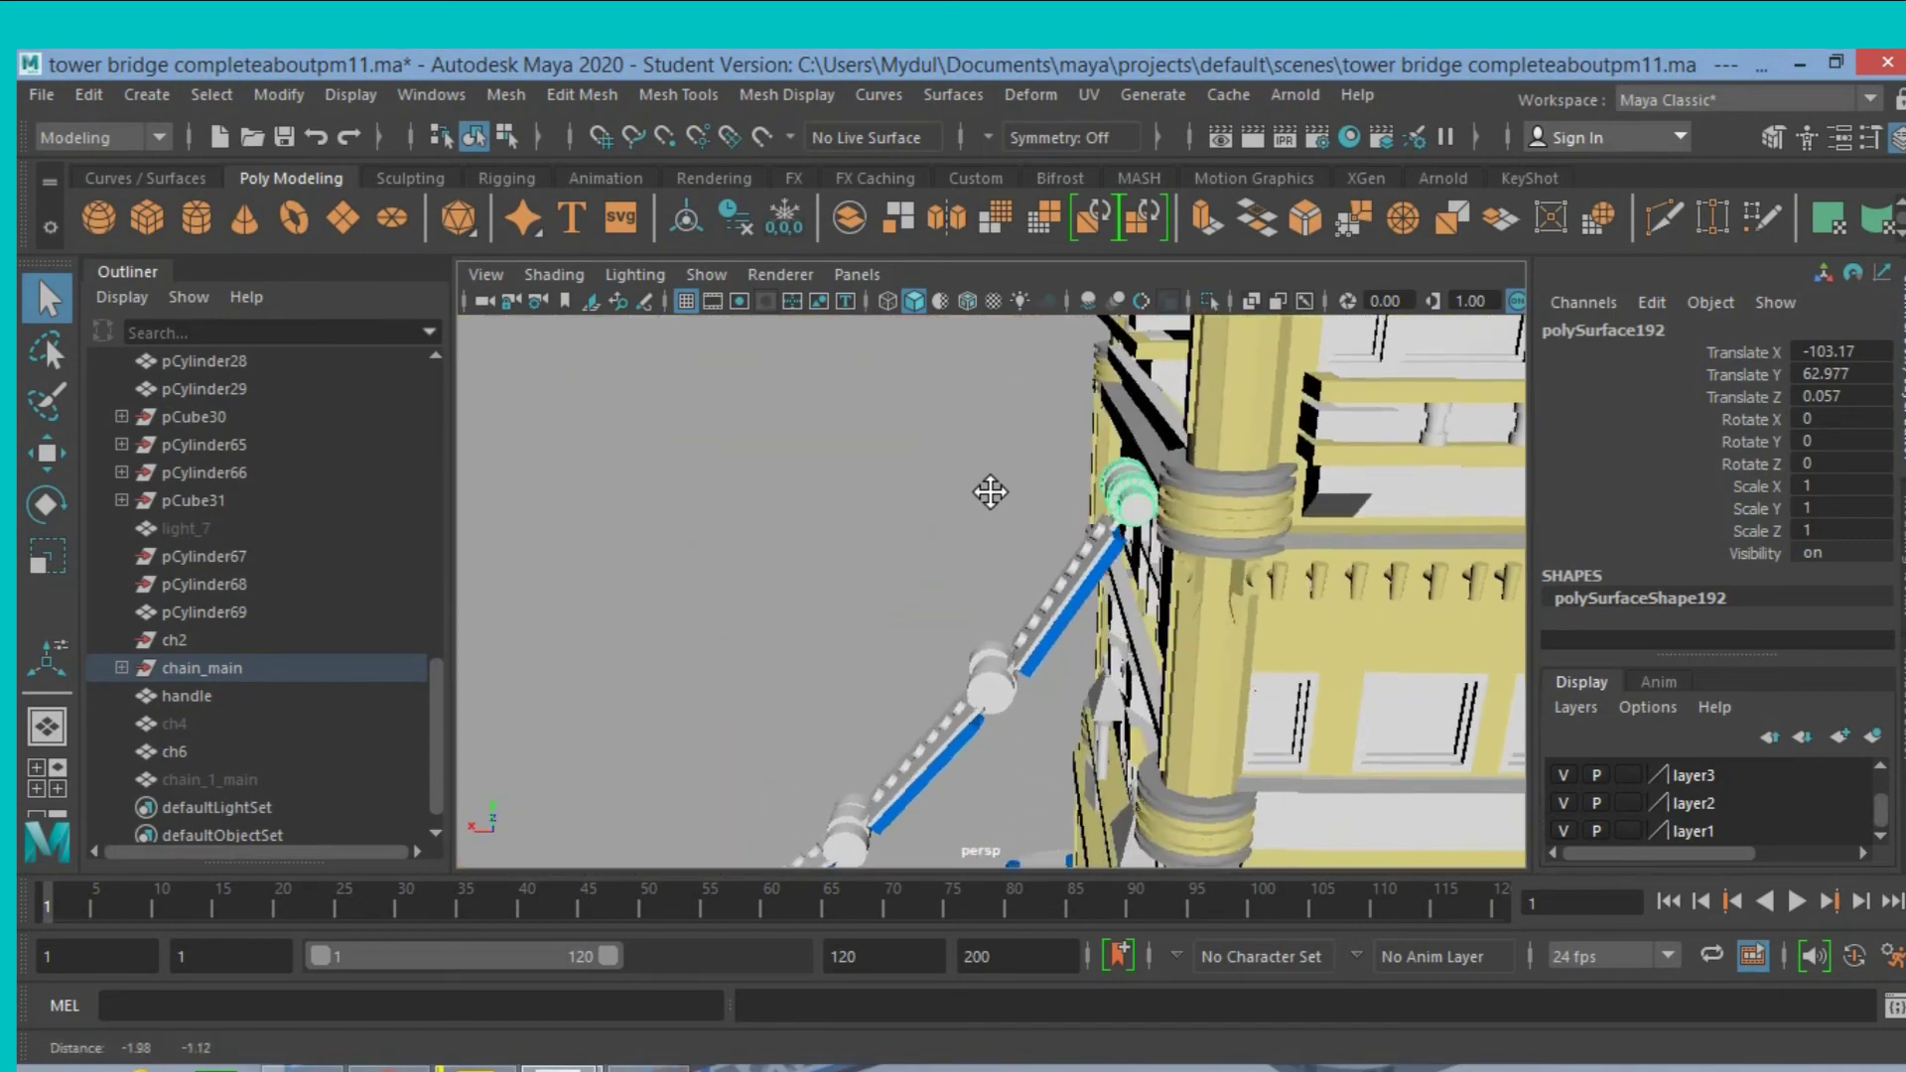
mouse_move(1025, 485)
left_mouse_down("alt")
mouse_move(993, 497)
mouse_move(980, 541)
left_mouse_up("alt")
middle_click_drag(980, 541, 1155, 513, "alt")
mouse_move(1155, 513)
left_mouse_down("alt")
mouse_move(1063, 532)
mouse_move(1149, 519)
mouse_move(1050, 544)
mouse_move(987, 583)
mouse_move(1097, 540)
mouse_move(905, 628)
mouse_move(1081, 519)
mouse_move(961, 568)
left_mouse_up("alt")
middle_click_drag(962, 567, 1026, 527, "alt")
left_click_drag(953, 561, 1020, 540, "alt")
Unhide chain_1_main and orbit to look along the deck toward the tower.
left_click(225, 778)
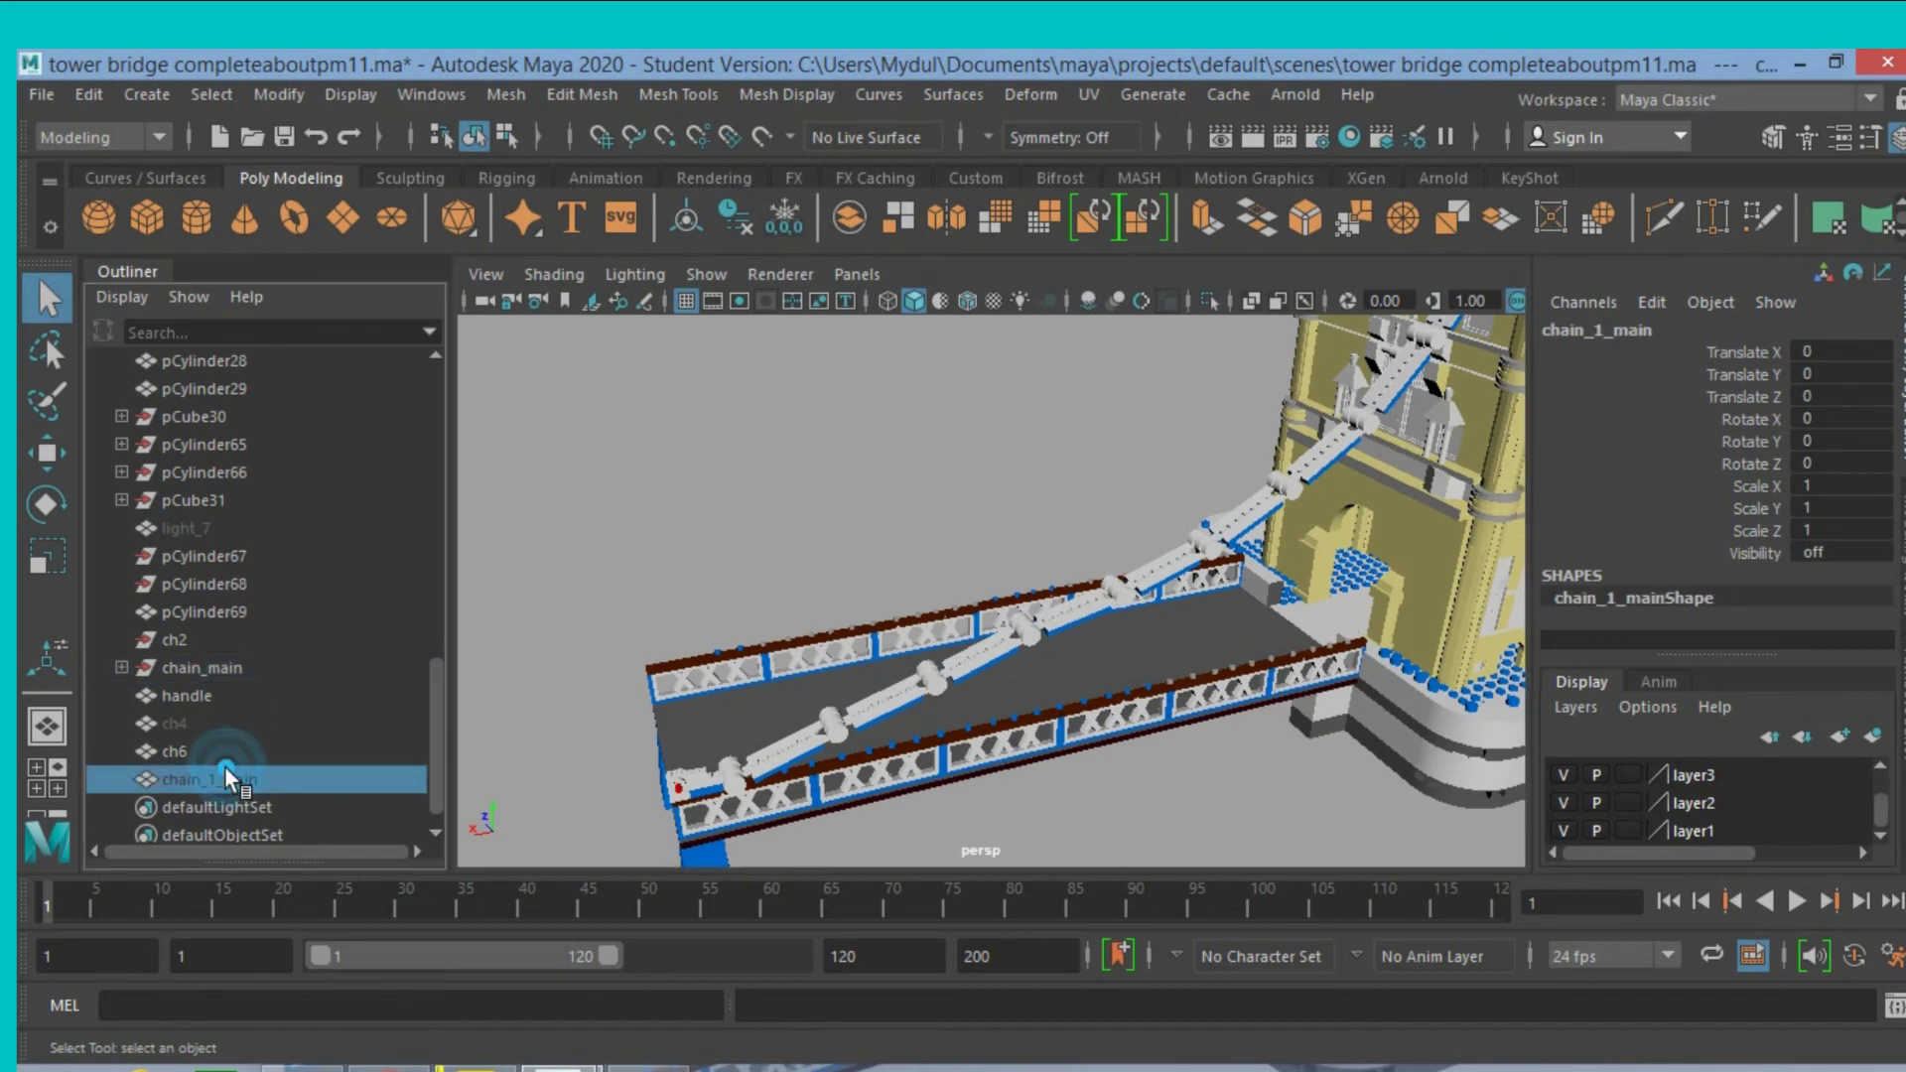
key("h")
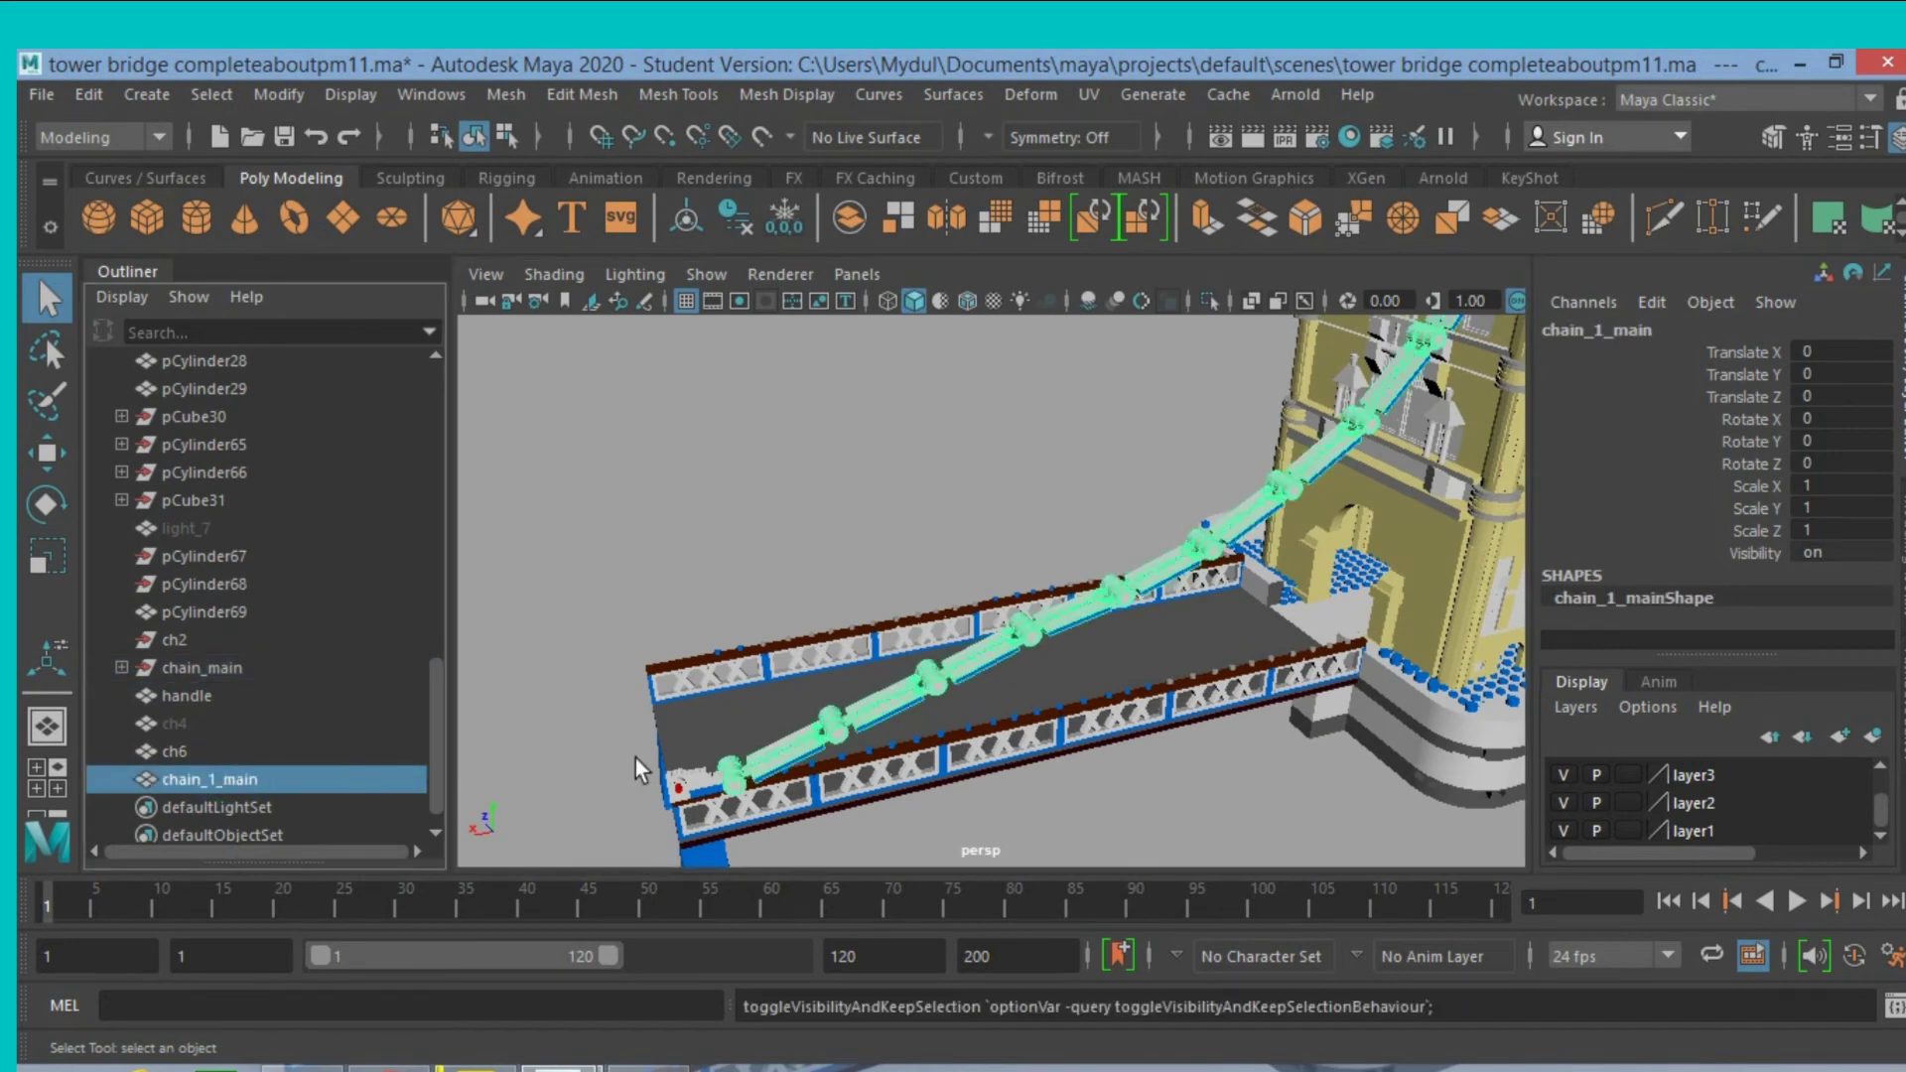
left_click_drag(661, 718, 741, 710, "alt")
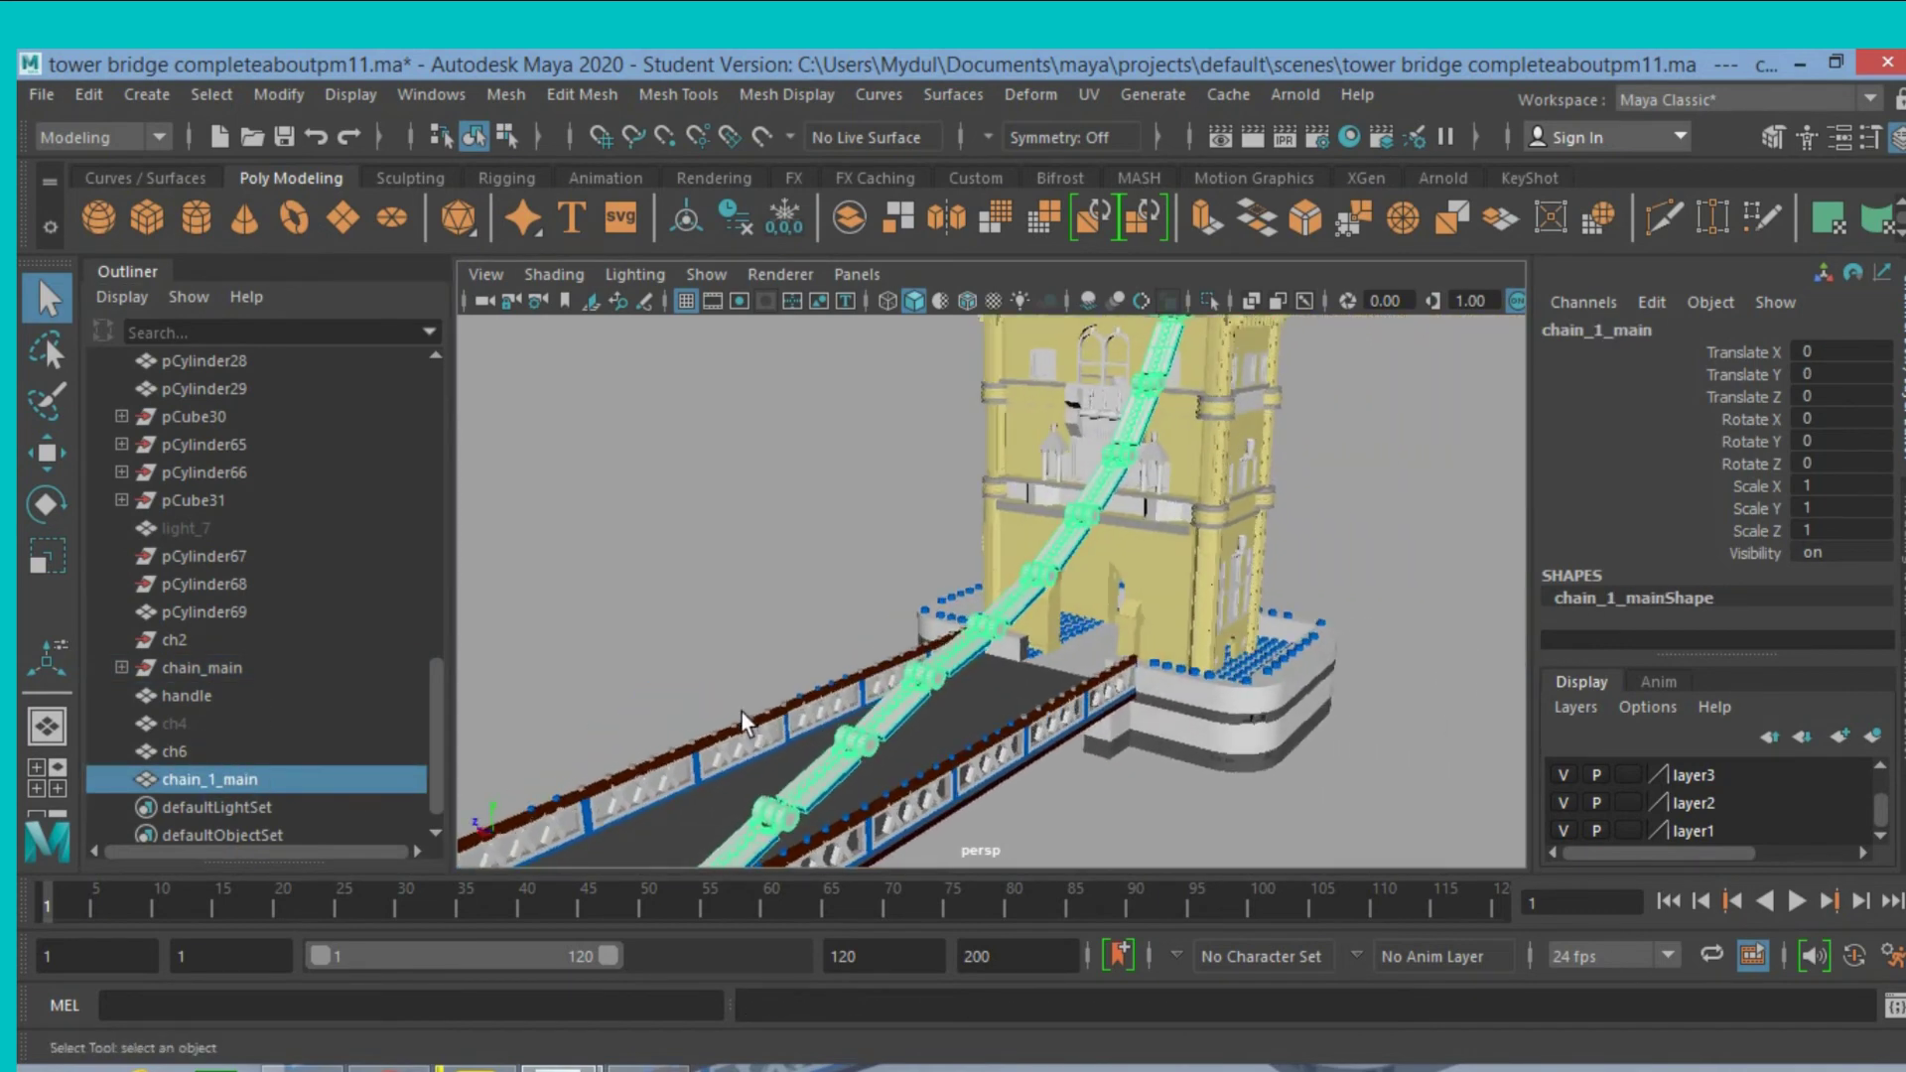
middle_click_drag(740, 711, 844, 652, "alt")
mouse_move(843, 651)
left_mouse_down("alt")
mouse_move(940, 571)
mouse_move(874, 597)
mouse_move(988, 640)
mouse_move(970, 629)
mouse_move(1076, 621)
left_mouse_up("alt")
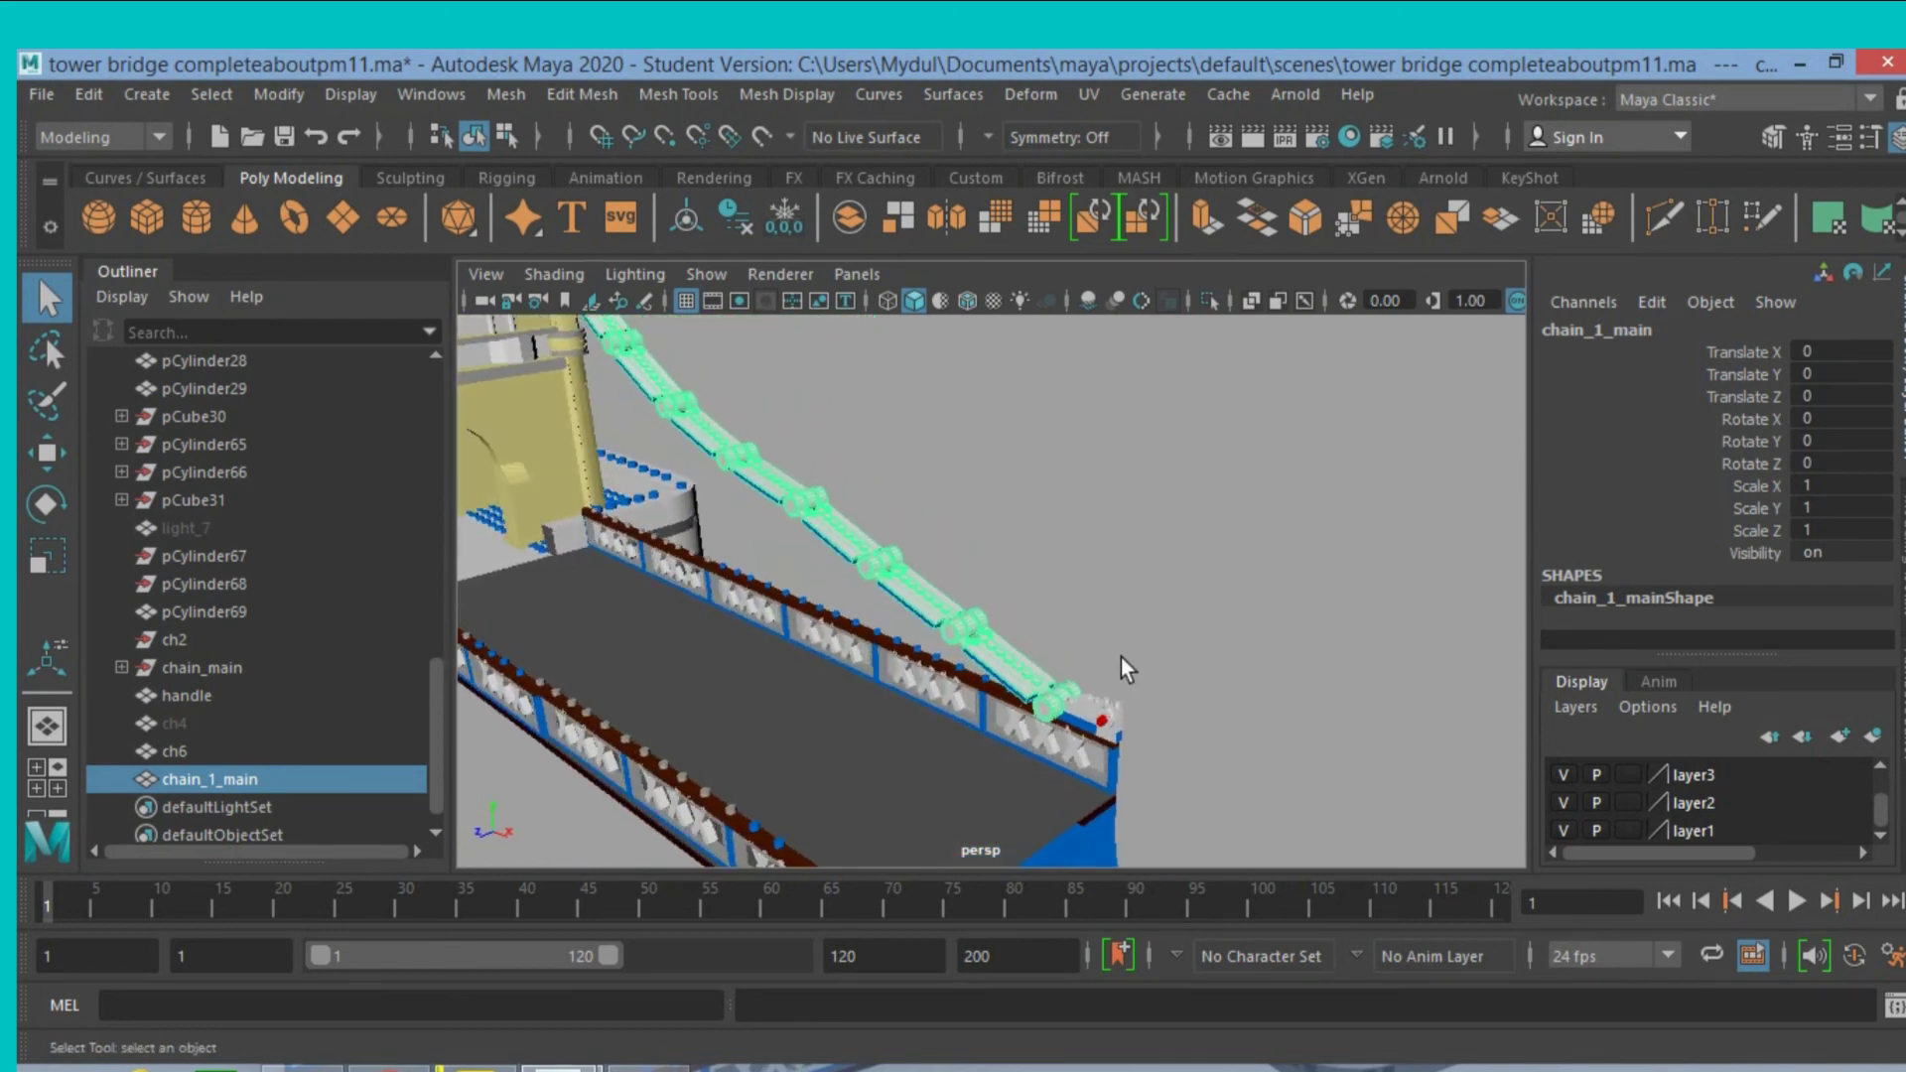
left_click_drag(1127, 652, 983, 660, "alt")
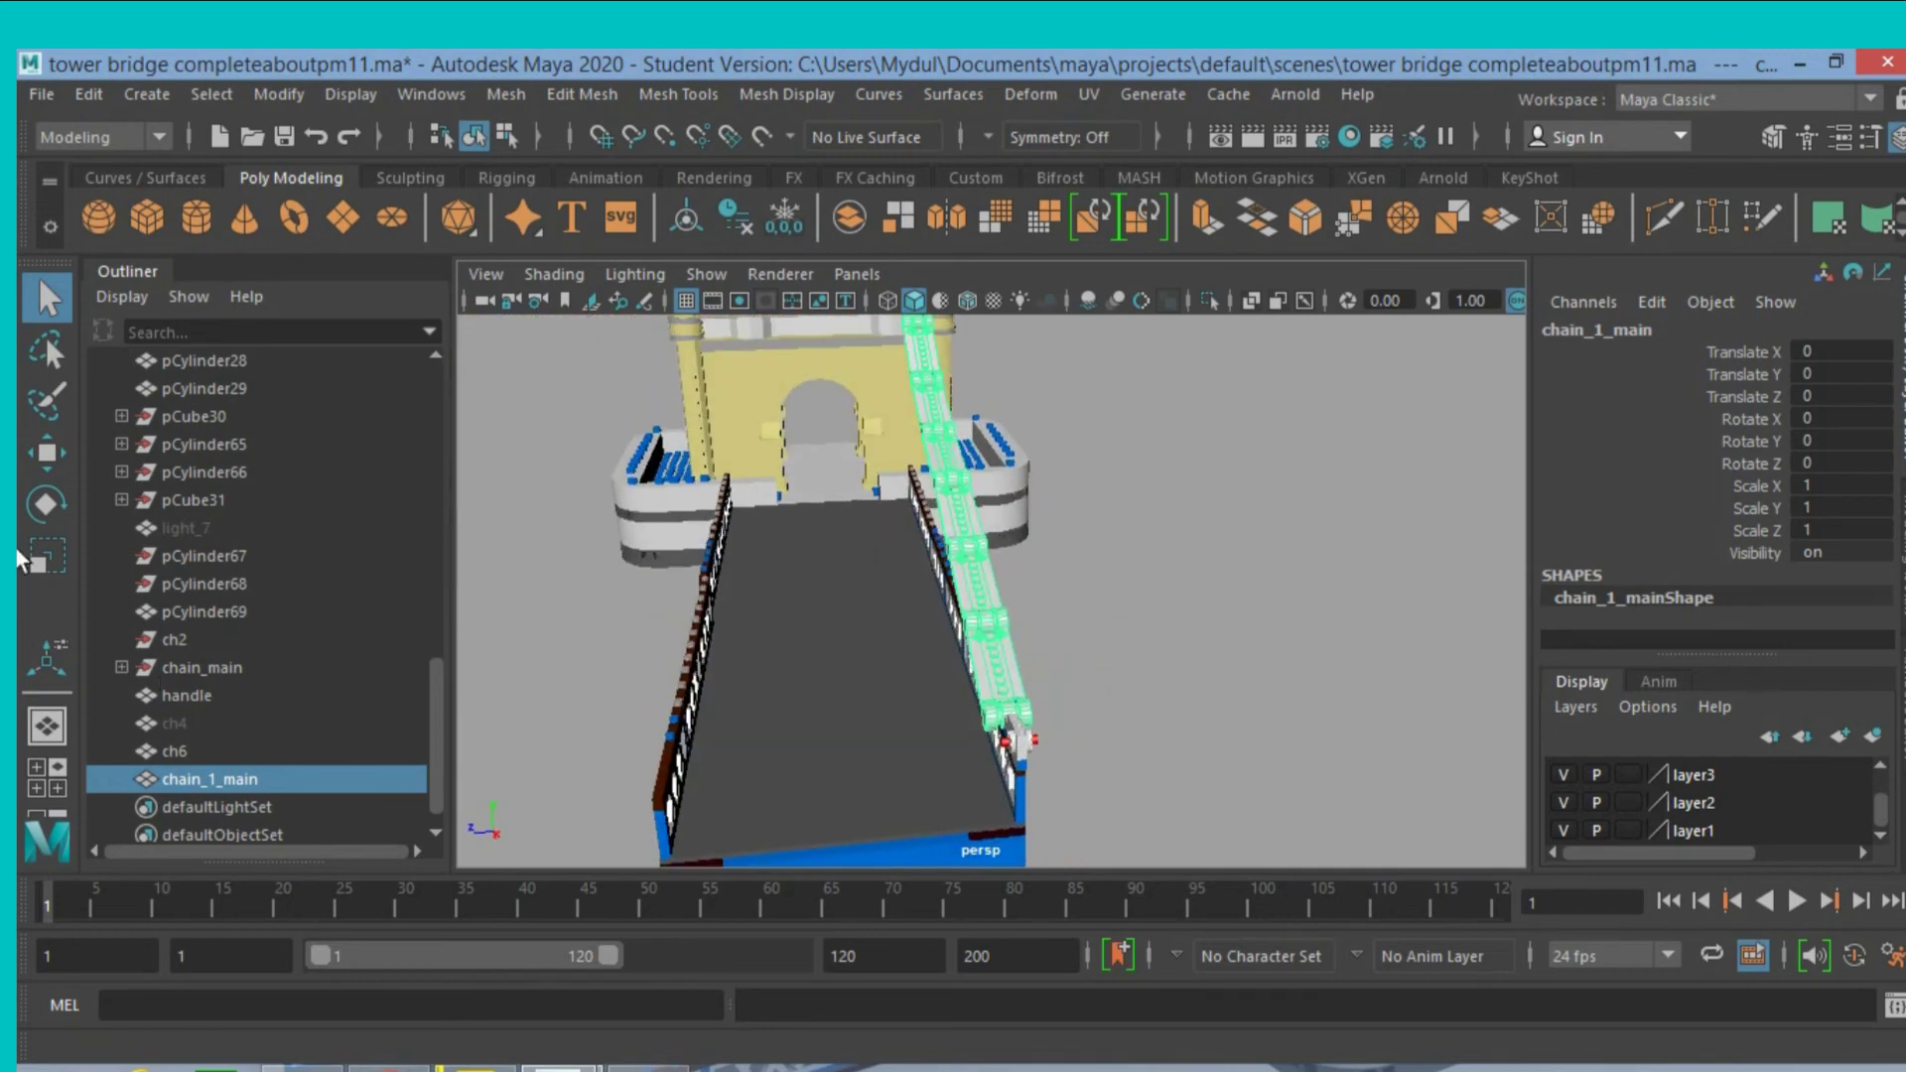
Move chain_1_main along Z to Translate Z 36.339, on the deck's opposite side.
left_click(44, 466)
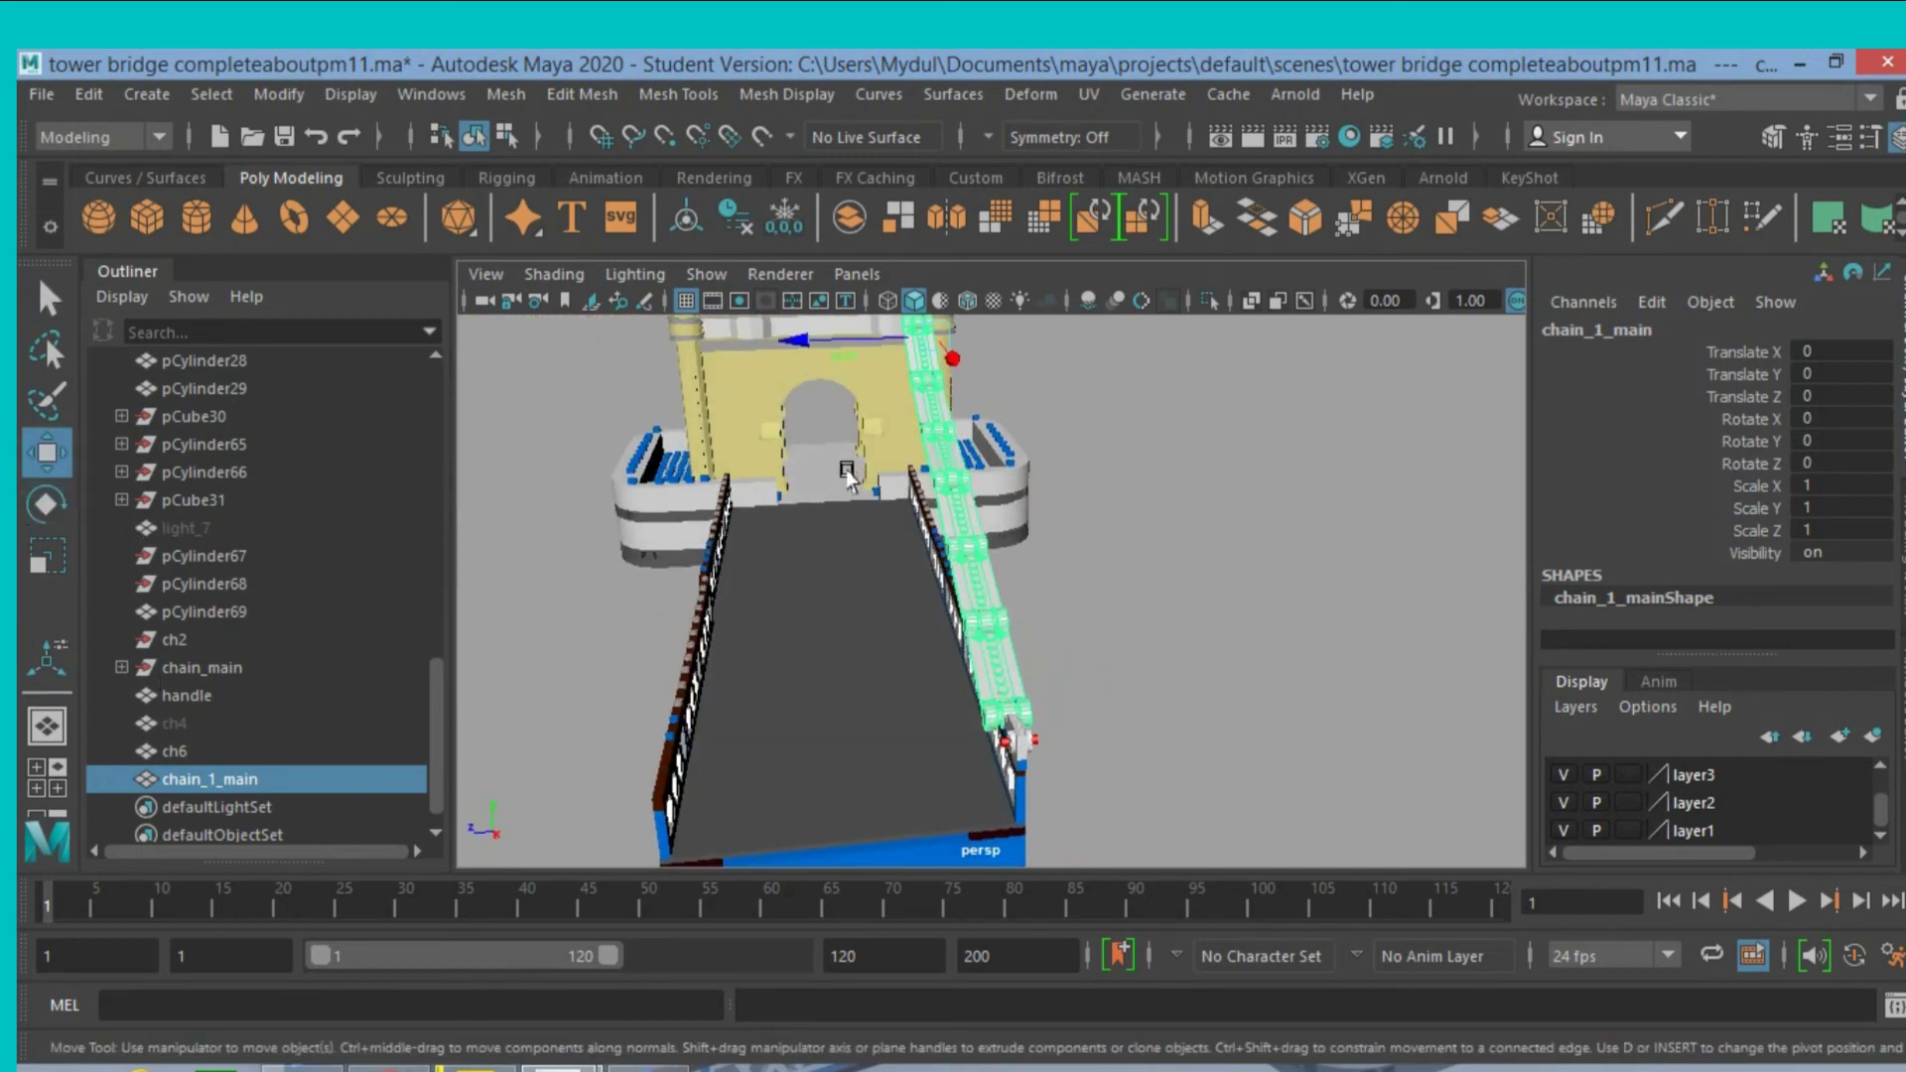
left_click_drag(806, 339, 600, 360)
mouse_move(799, 496)
left_mouse_down("alt")
mouse_move(893, 481)
mouse_move(906, 502)
left_mouse_up("alt")
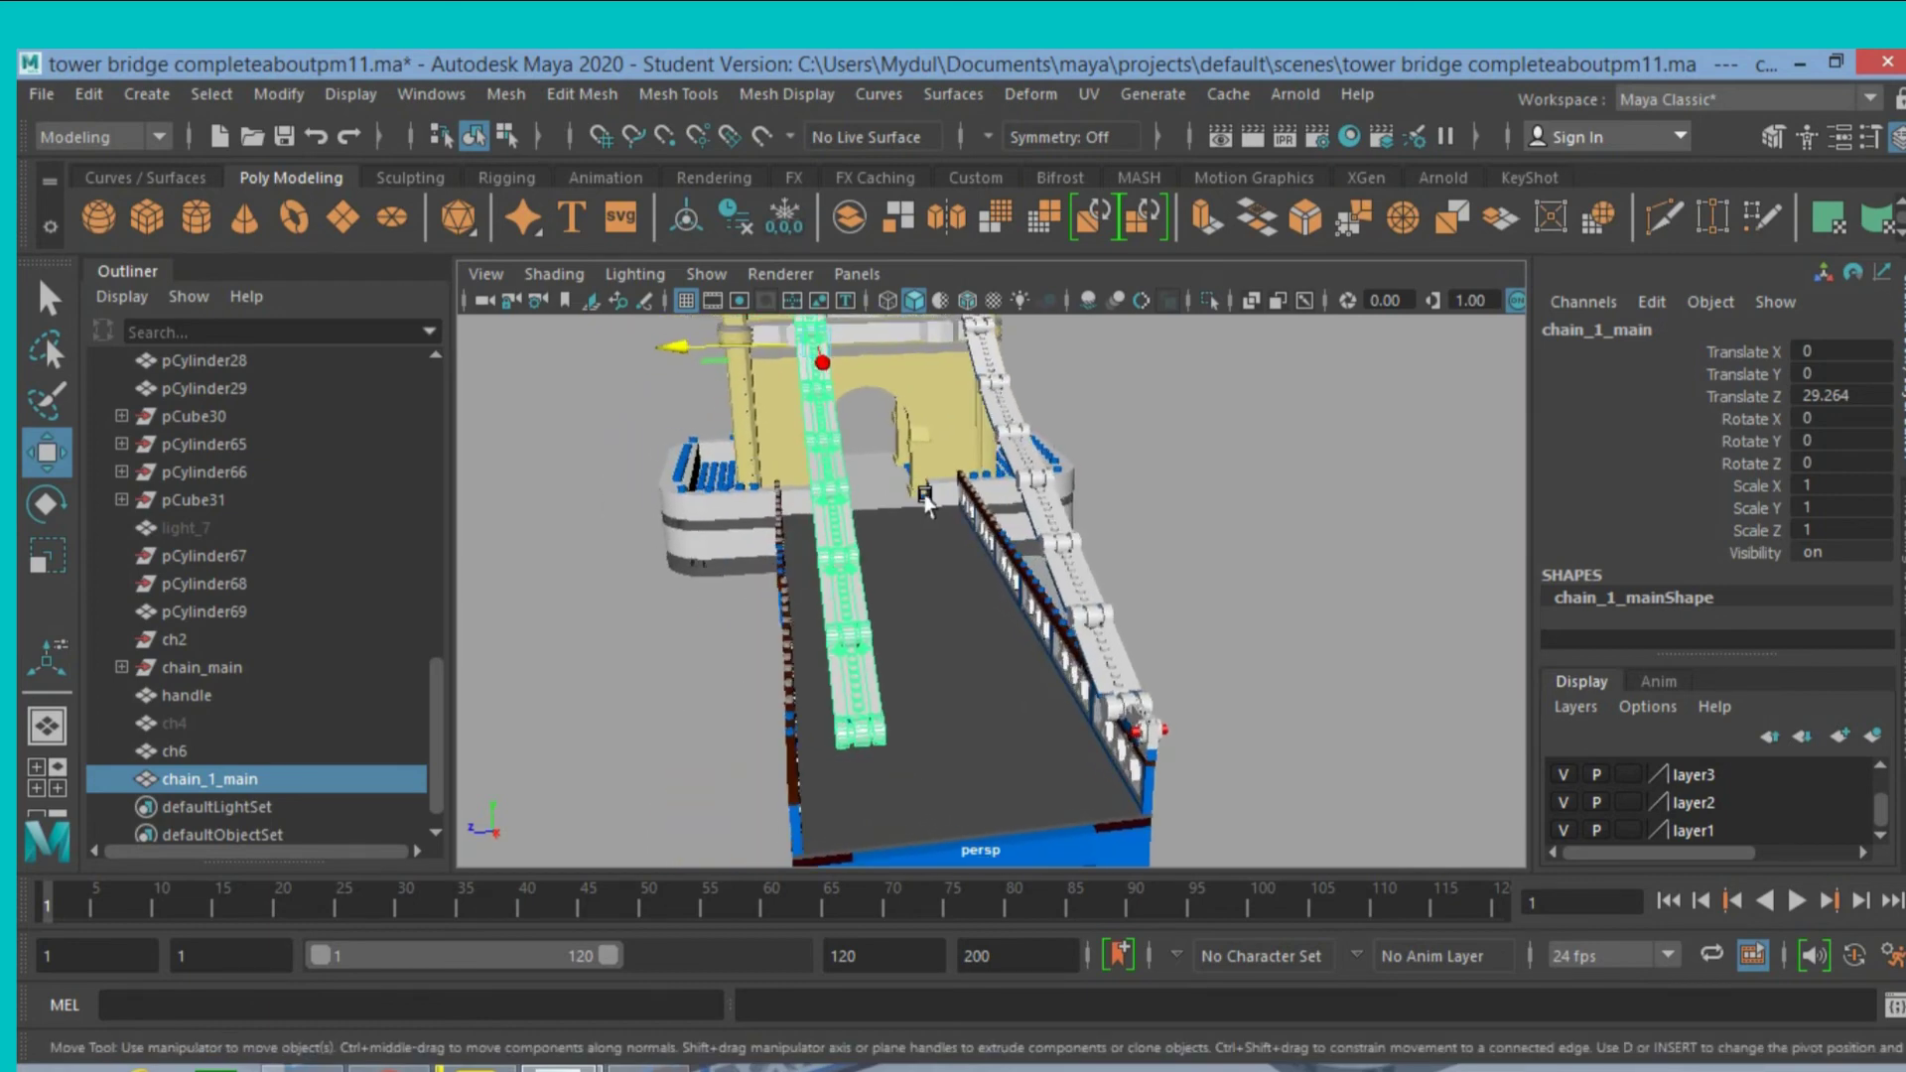
mouse_move(828, 695)
left_mouse_down("alt")
mouse_move(976, 618)
mouse_move(953, 631)
mouse_move(961, 660)
mouse_move(953, 639)
left_mouse_up("alt")
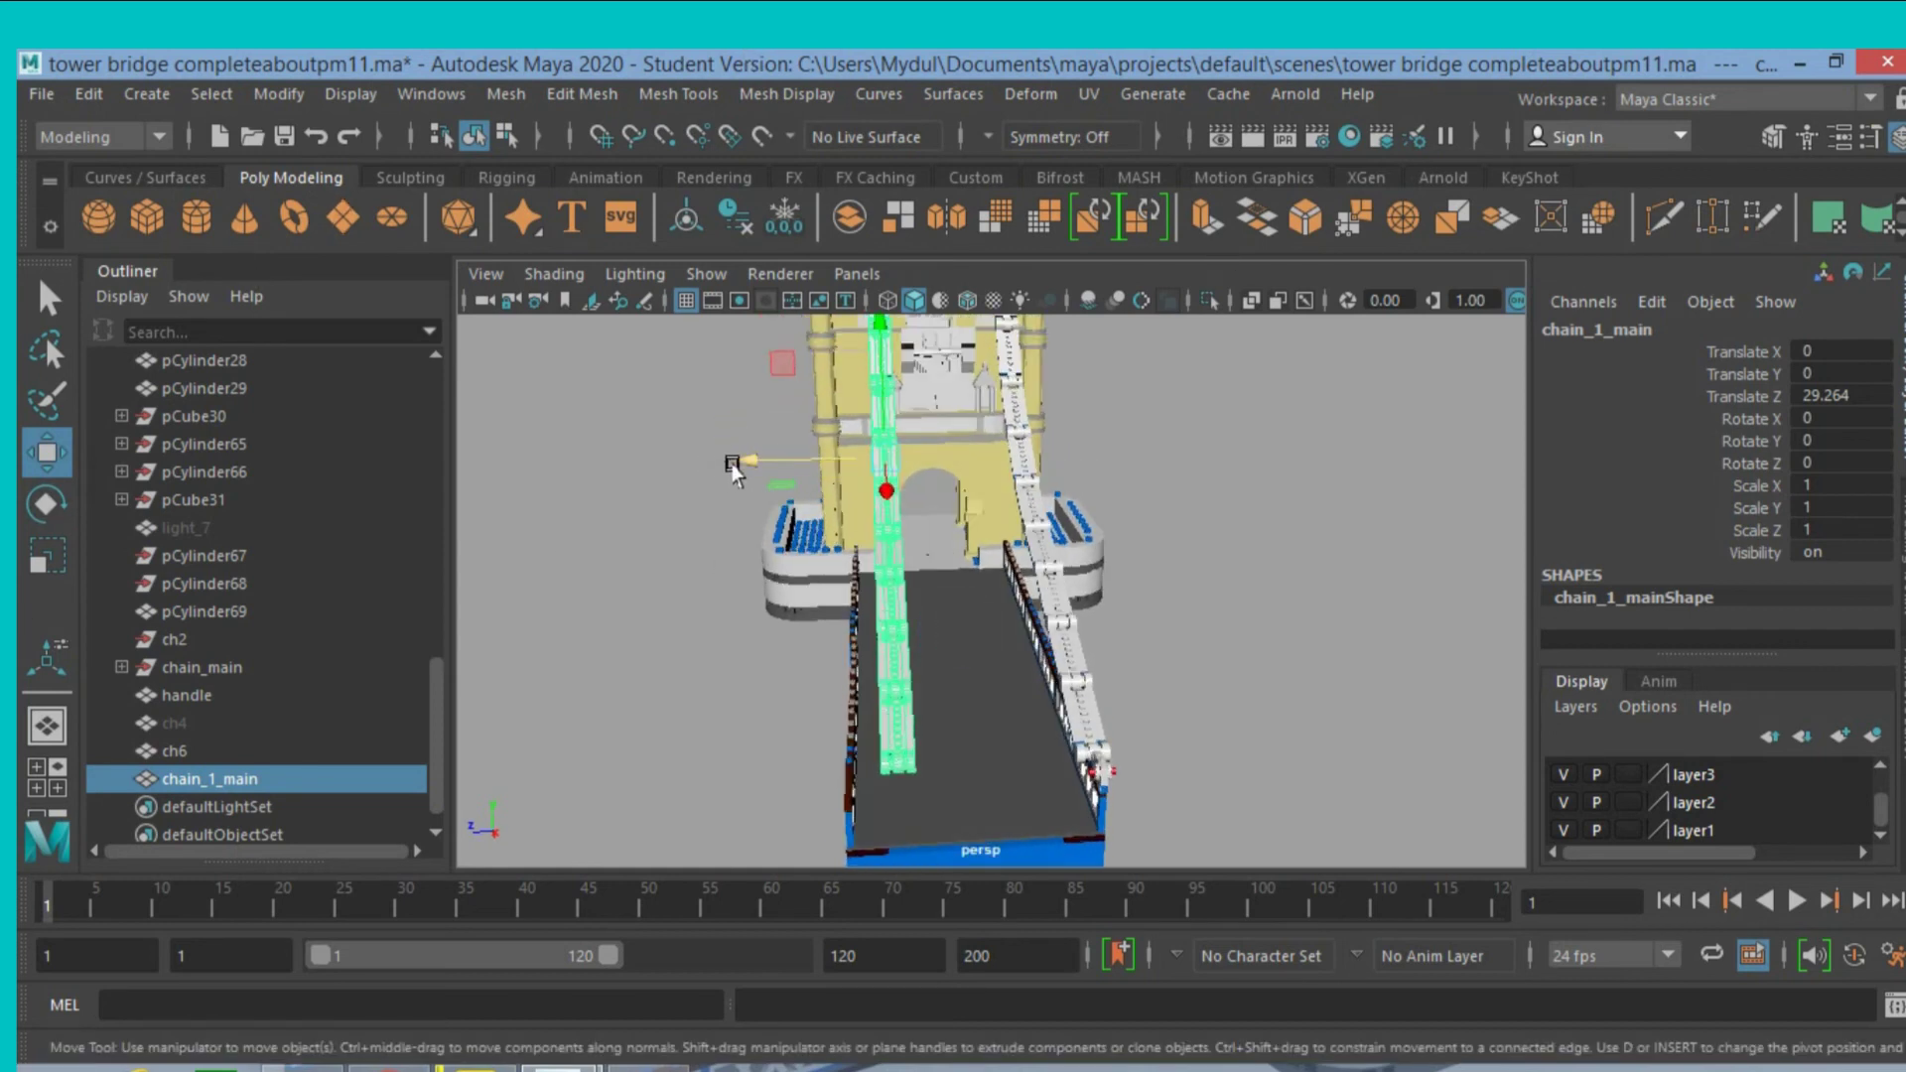
mouse_move(736, 460)
left_mouse_down()
mouse_move(696, 464)
mouse_move(1014, 650)
left_mouse_up()
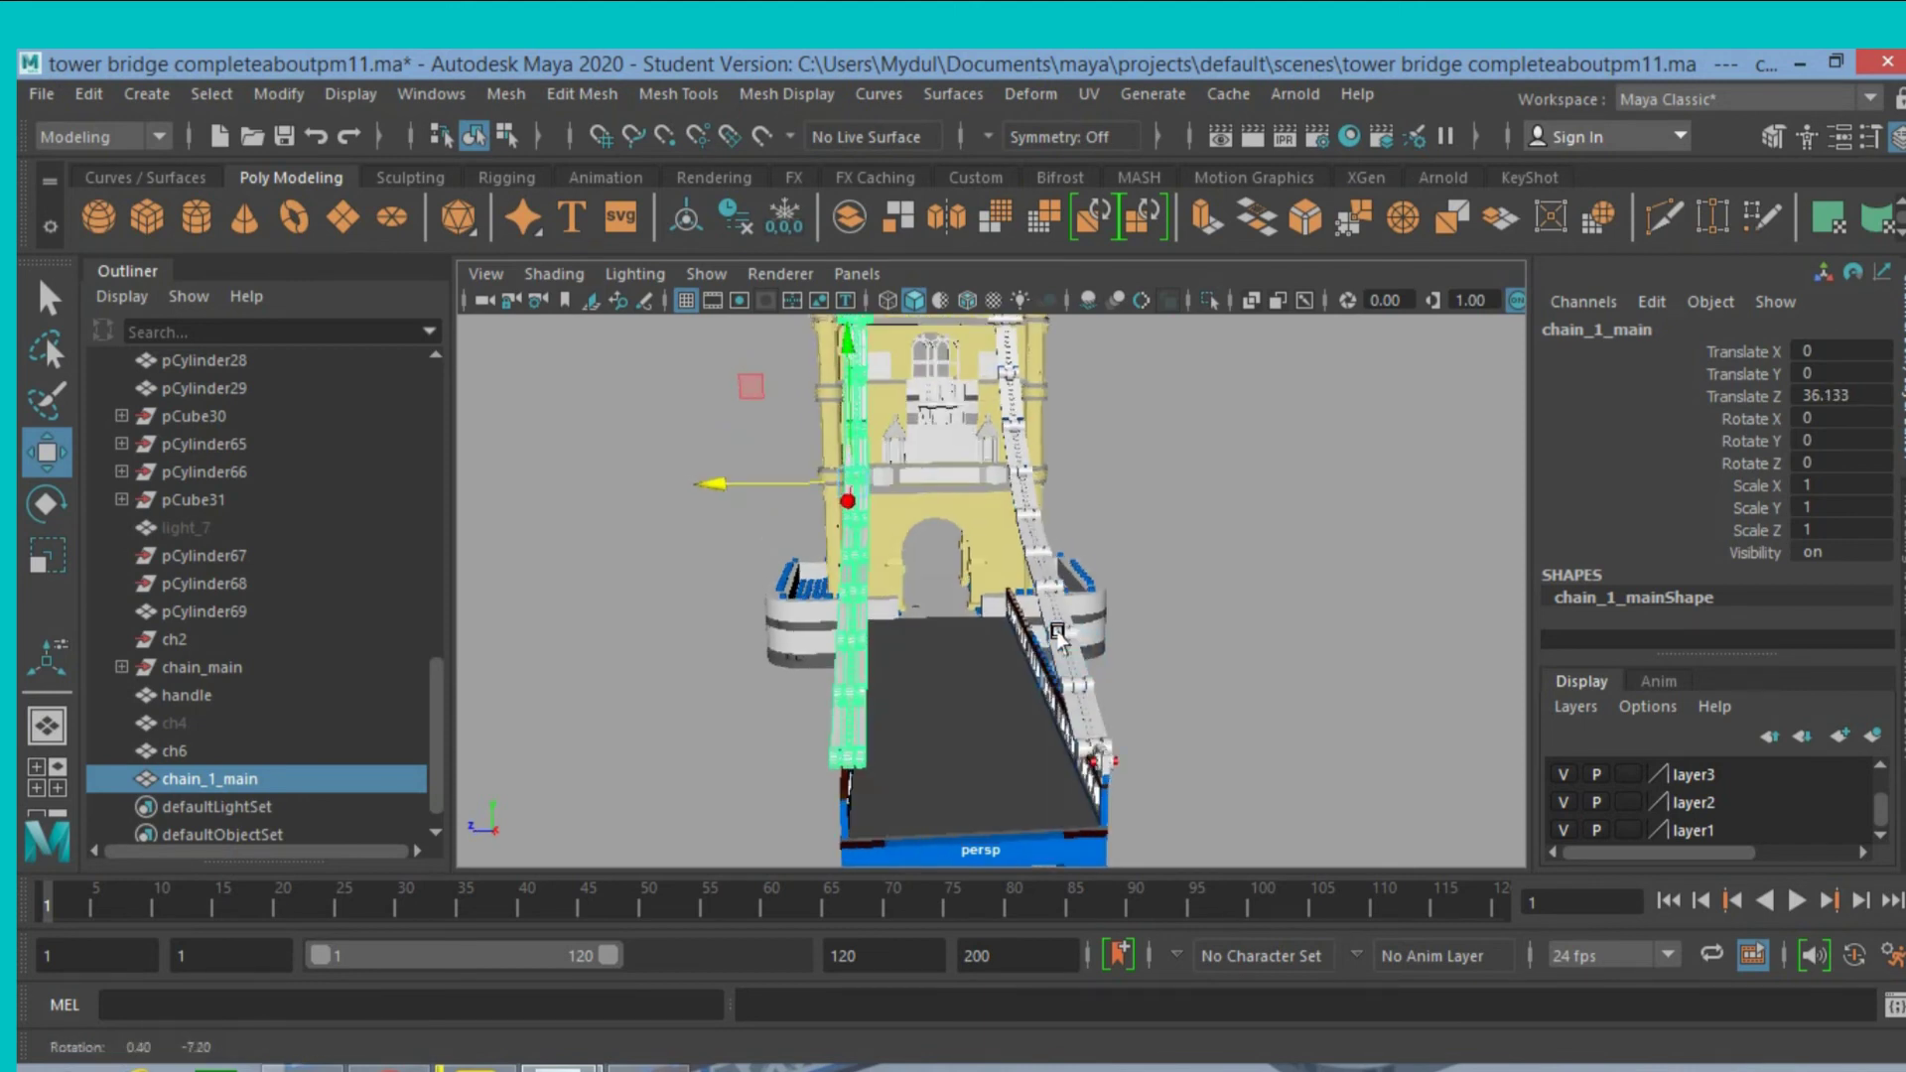
mouse_move(1014, 651)
right_mouse_down("alt")
mouse_move(1110, 526)
mouse_move(1104, 640)
right_mouse_up("alt")
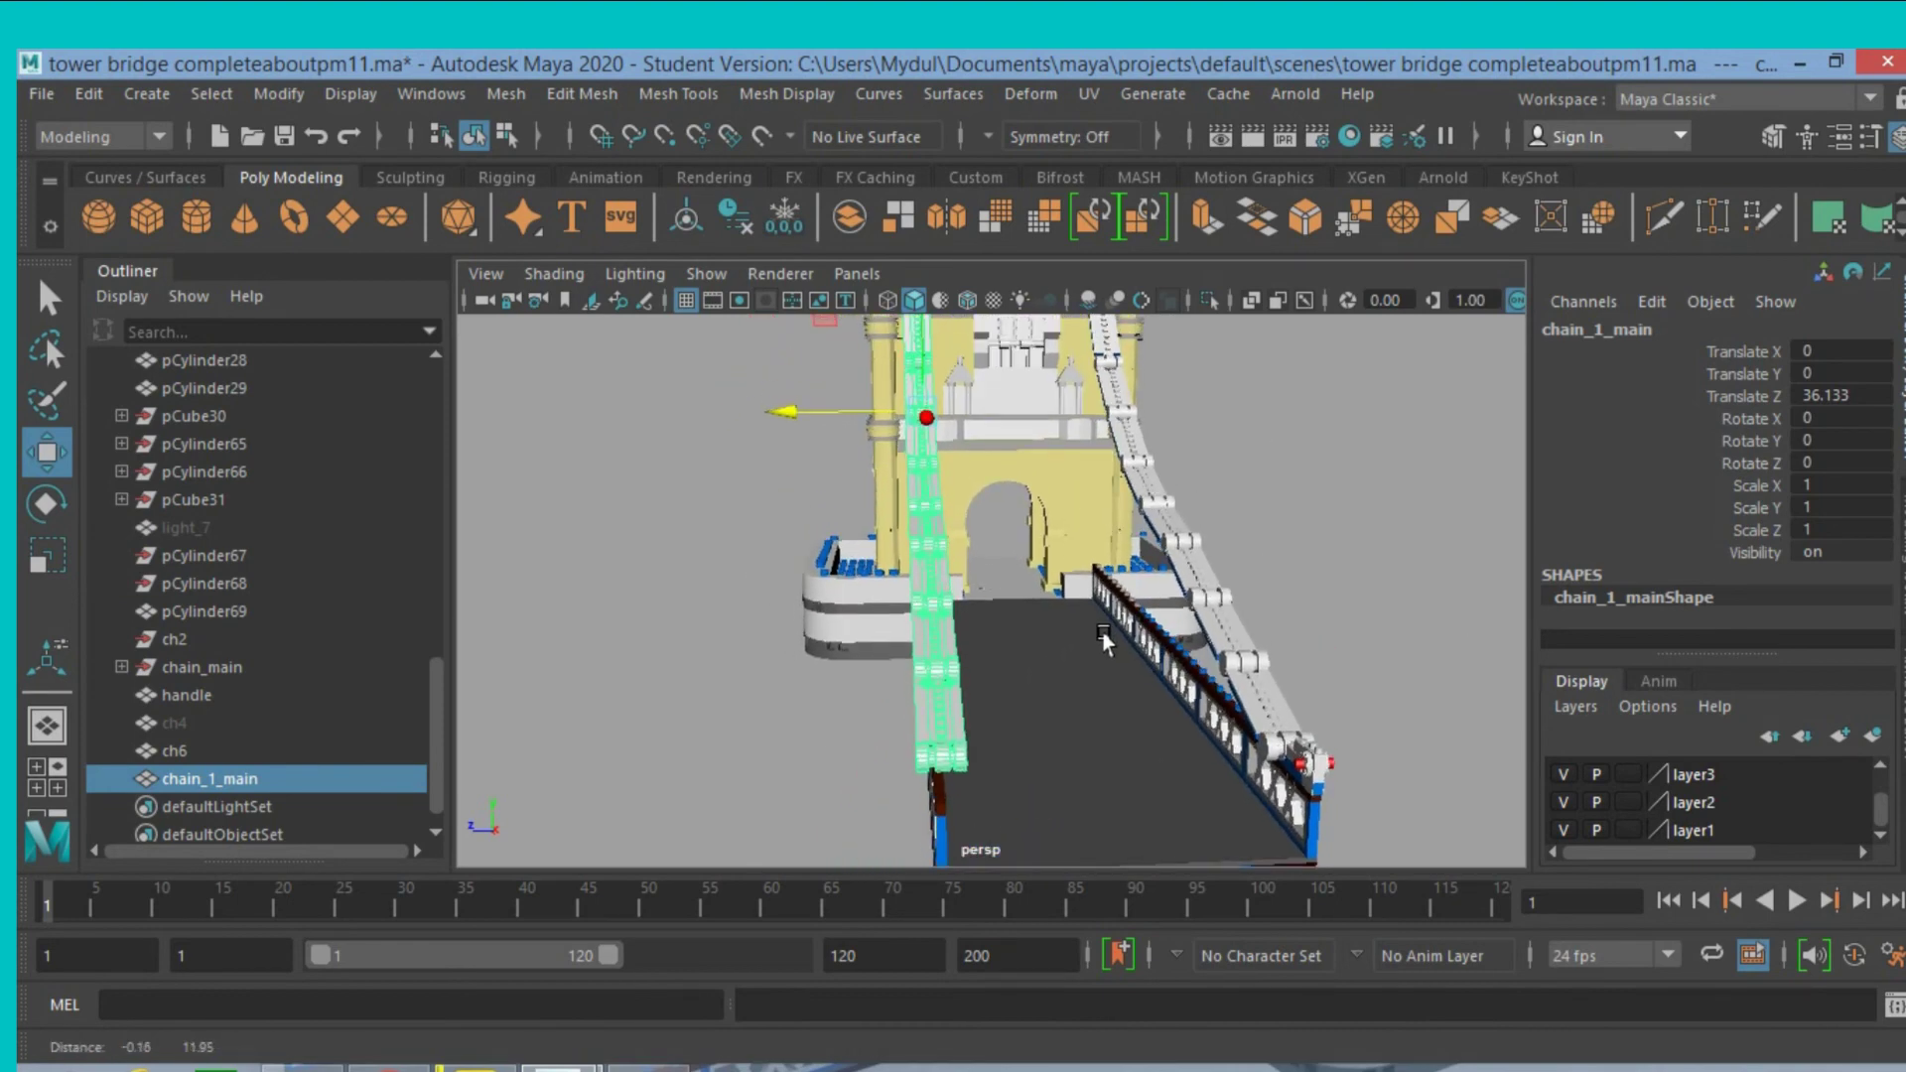
left_click(785, 412)
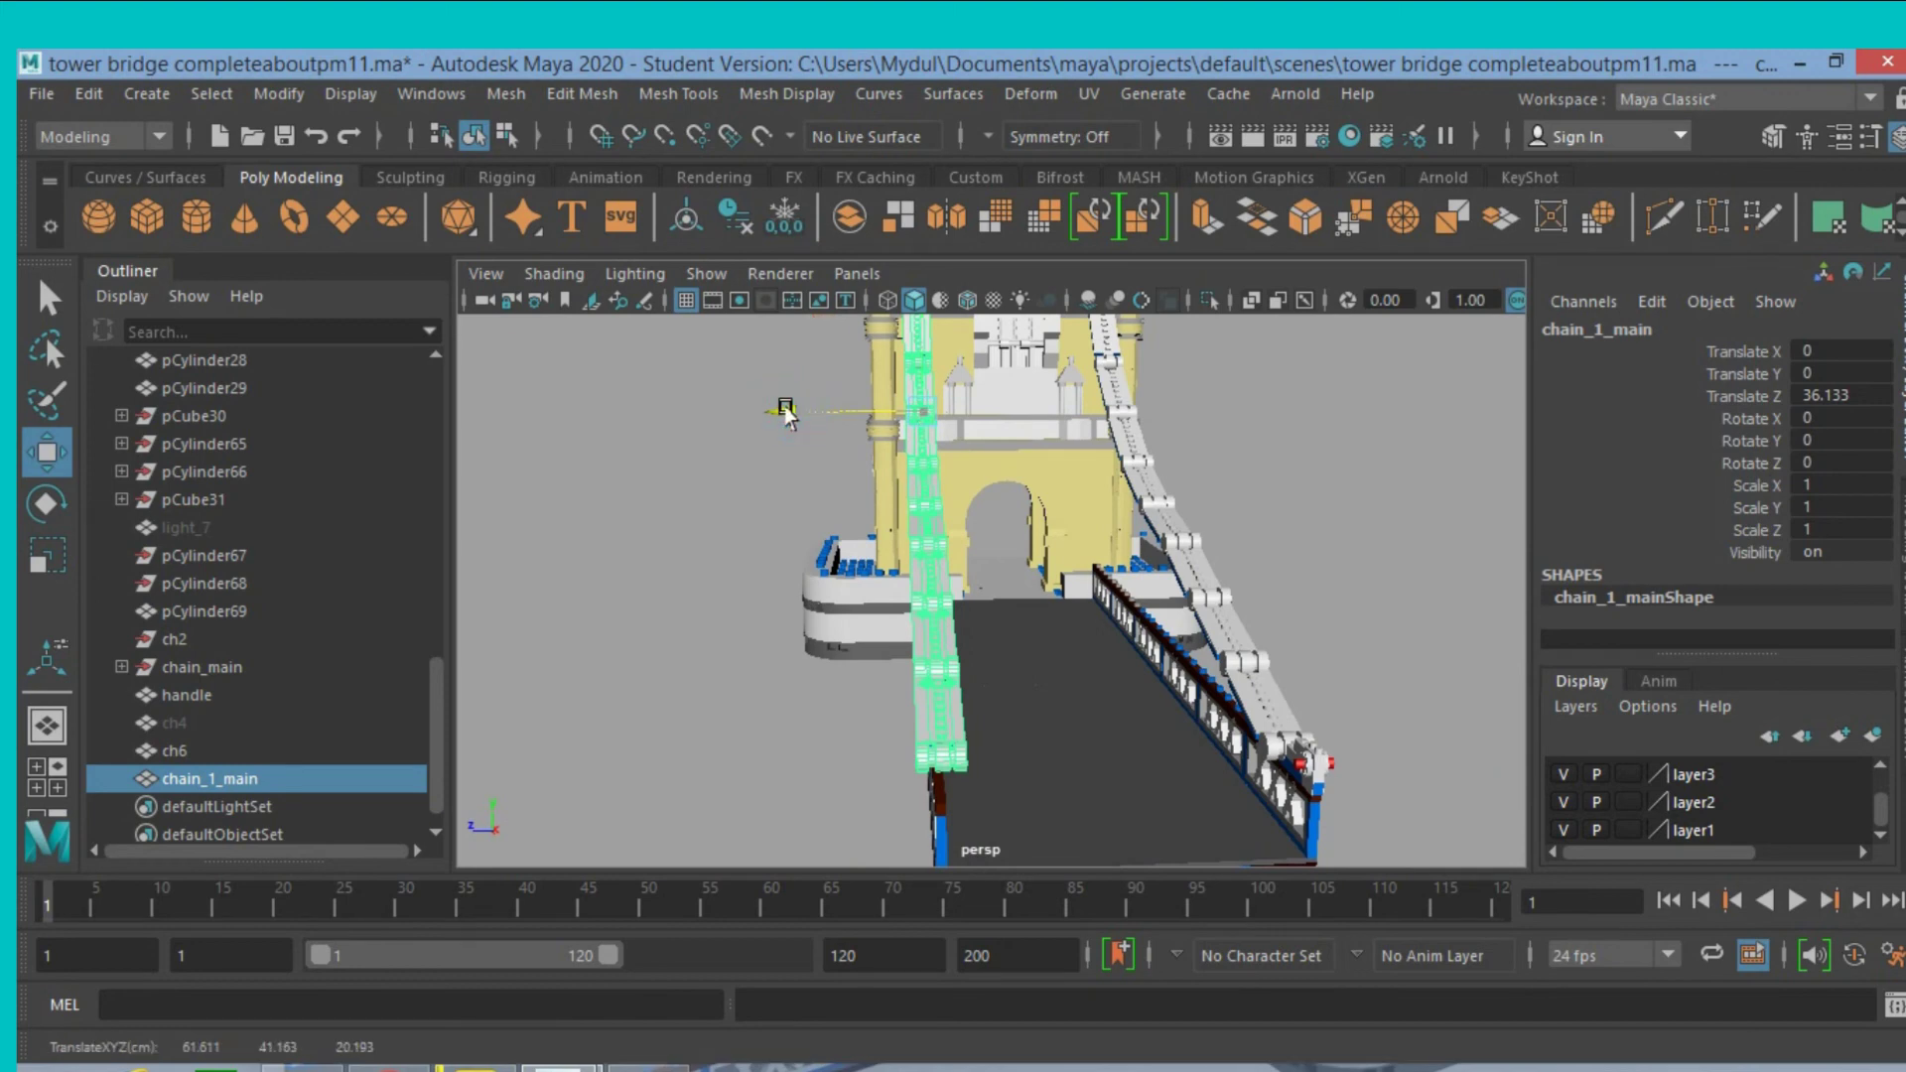
left_click_drag(785, 412, 784, 411)
mouse_move(746, 521)
left_mouse_down("alt")
mouse_move(795, 757)
mouse_move(784, 687)
left_mouse_up("alt")
scroll(784, 687, "up", 3)
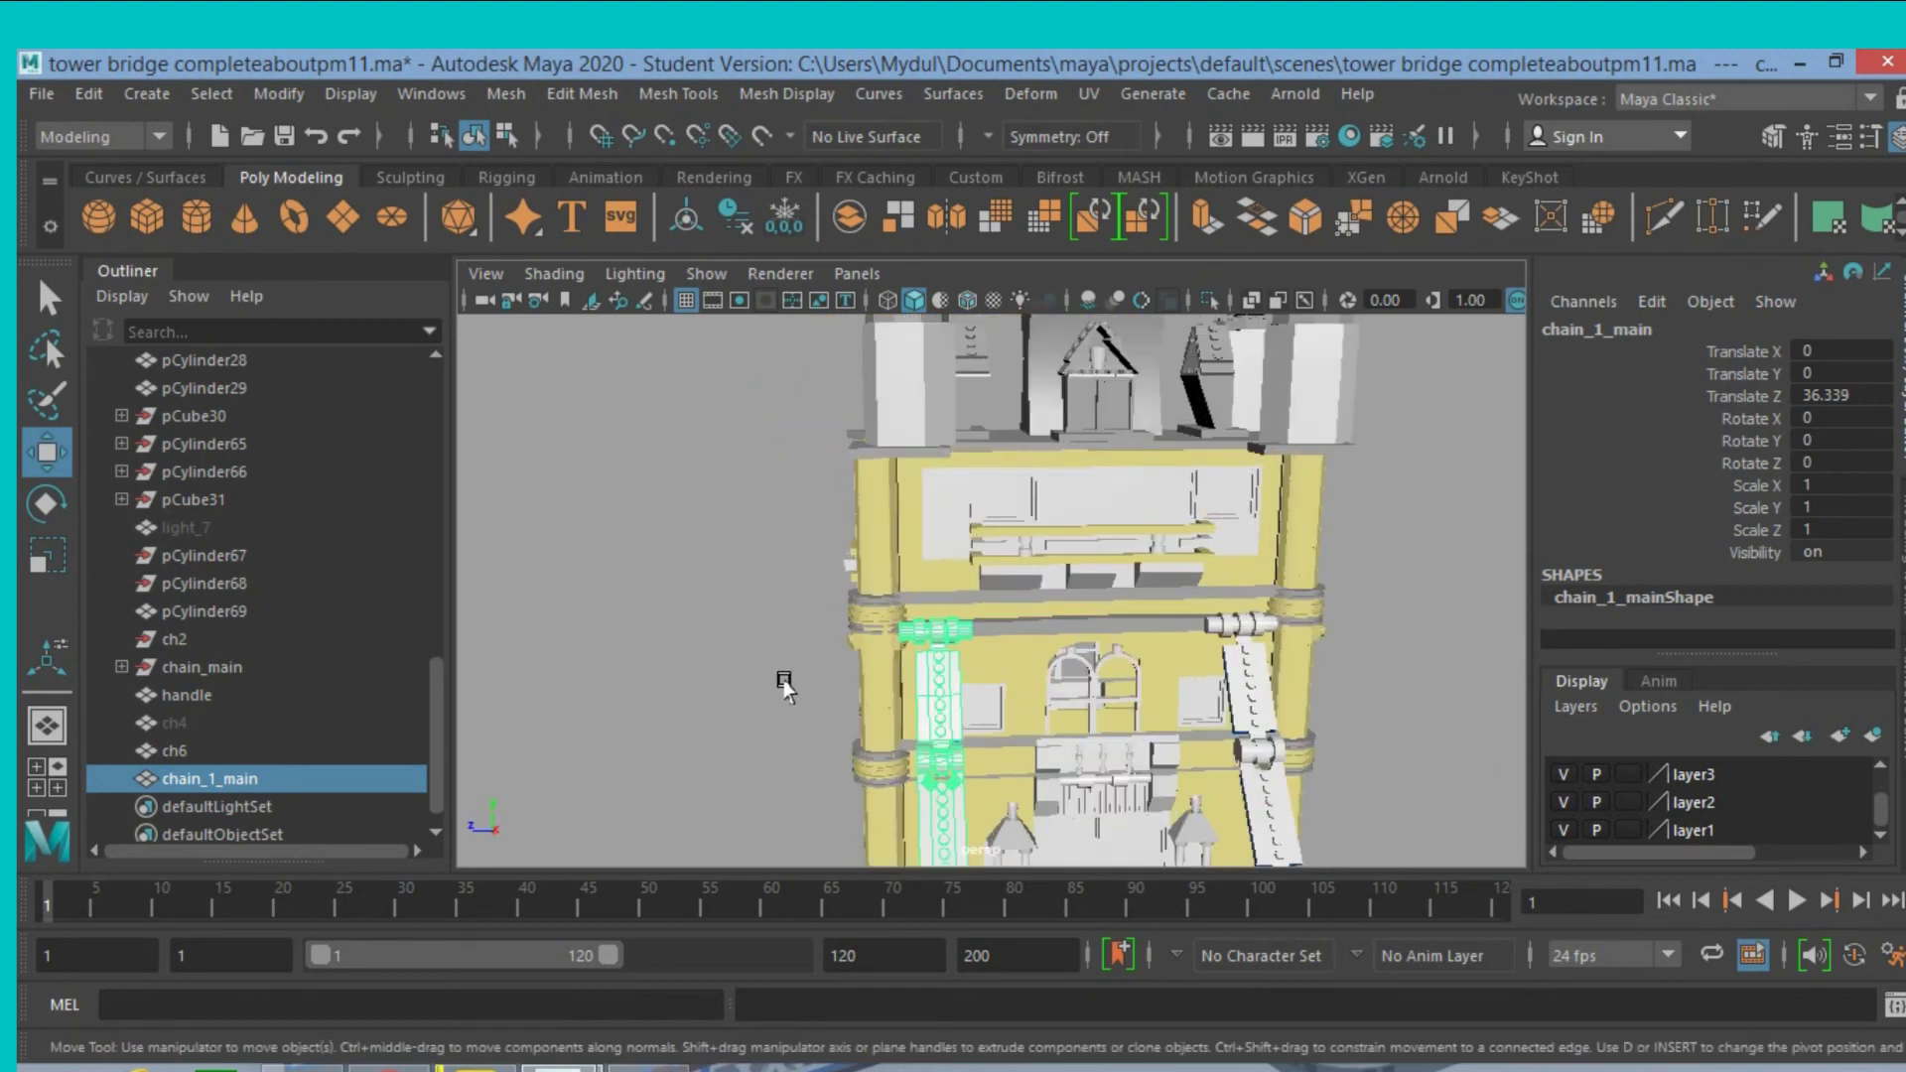
scroll(675, 672, "up", 2)
scroll(672, 672, "up", 1)
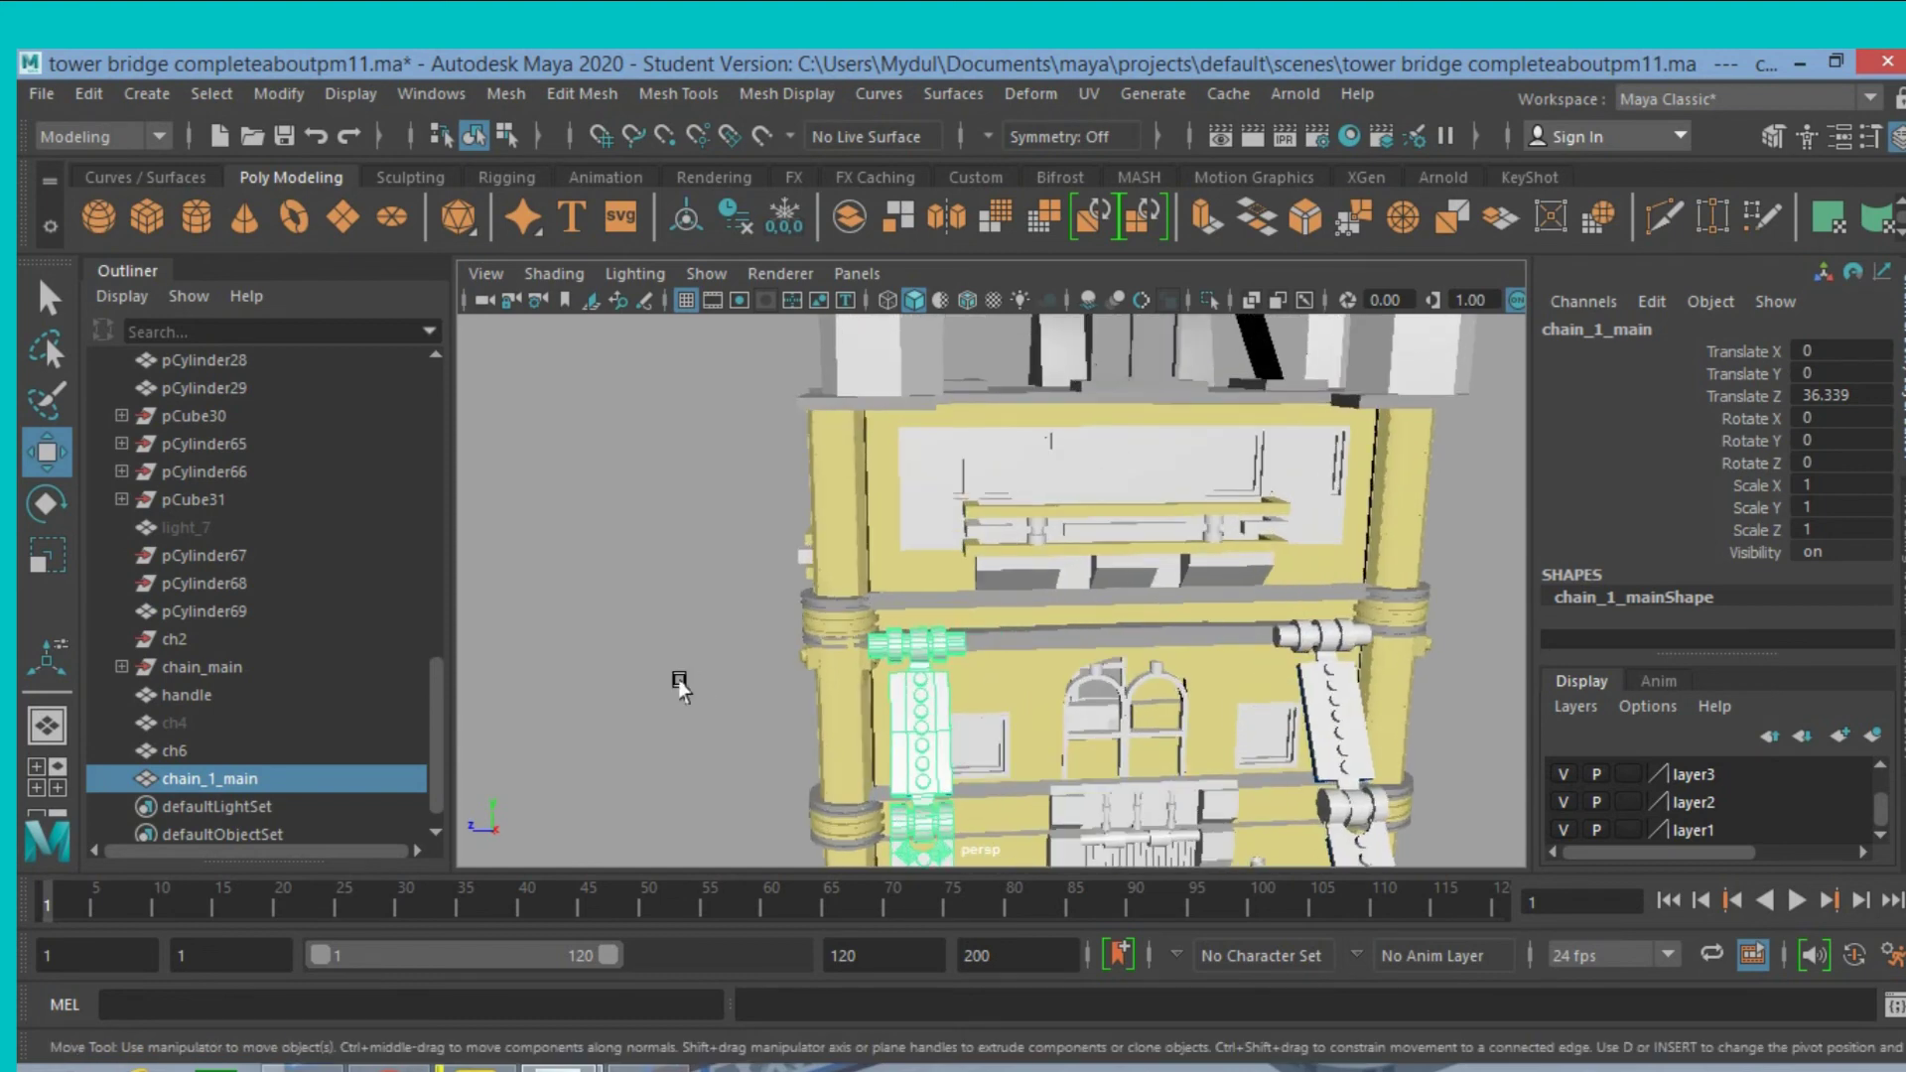
mouse_move(672, 672)
left_mouse_down("alt")
mouse_move(690, 702)
mouse_move(1105, 664)
left_mouse_up("alt")
left_click_drag(709, 625, 706, 620, "alt")
right_click_drag(651, 581, 1204, 750, "alt")
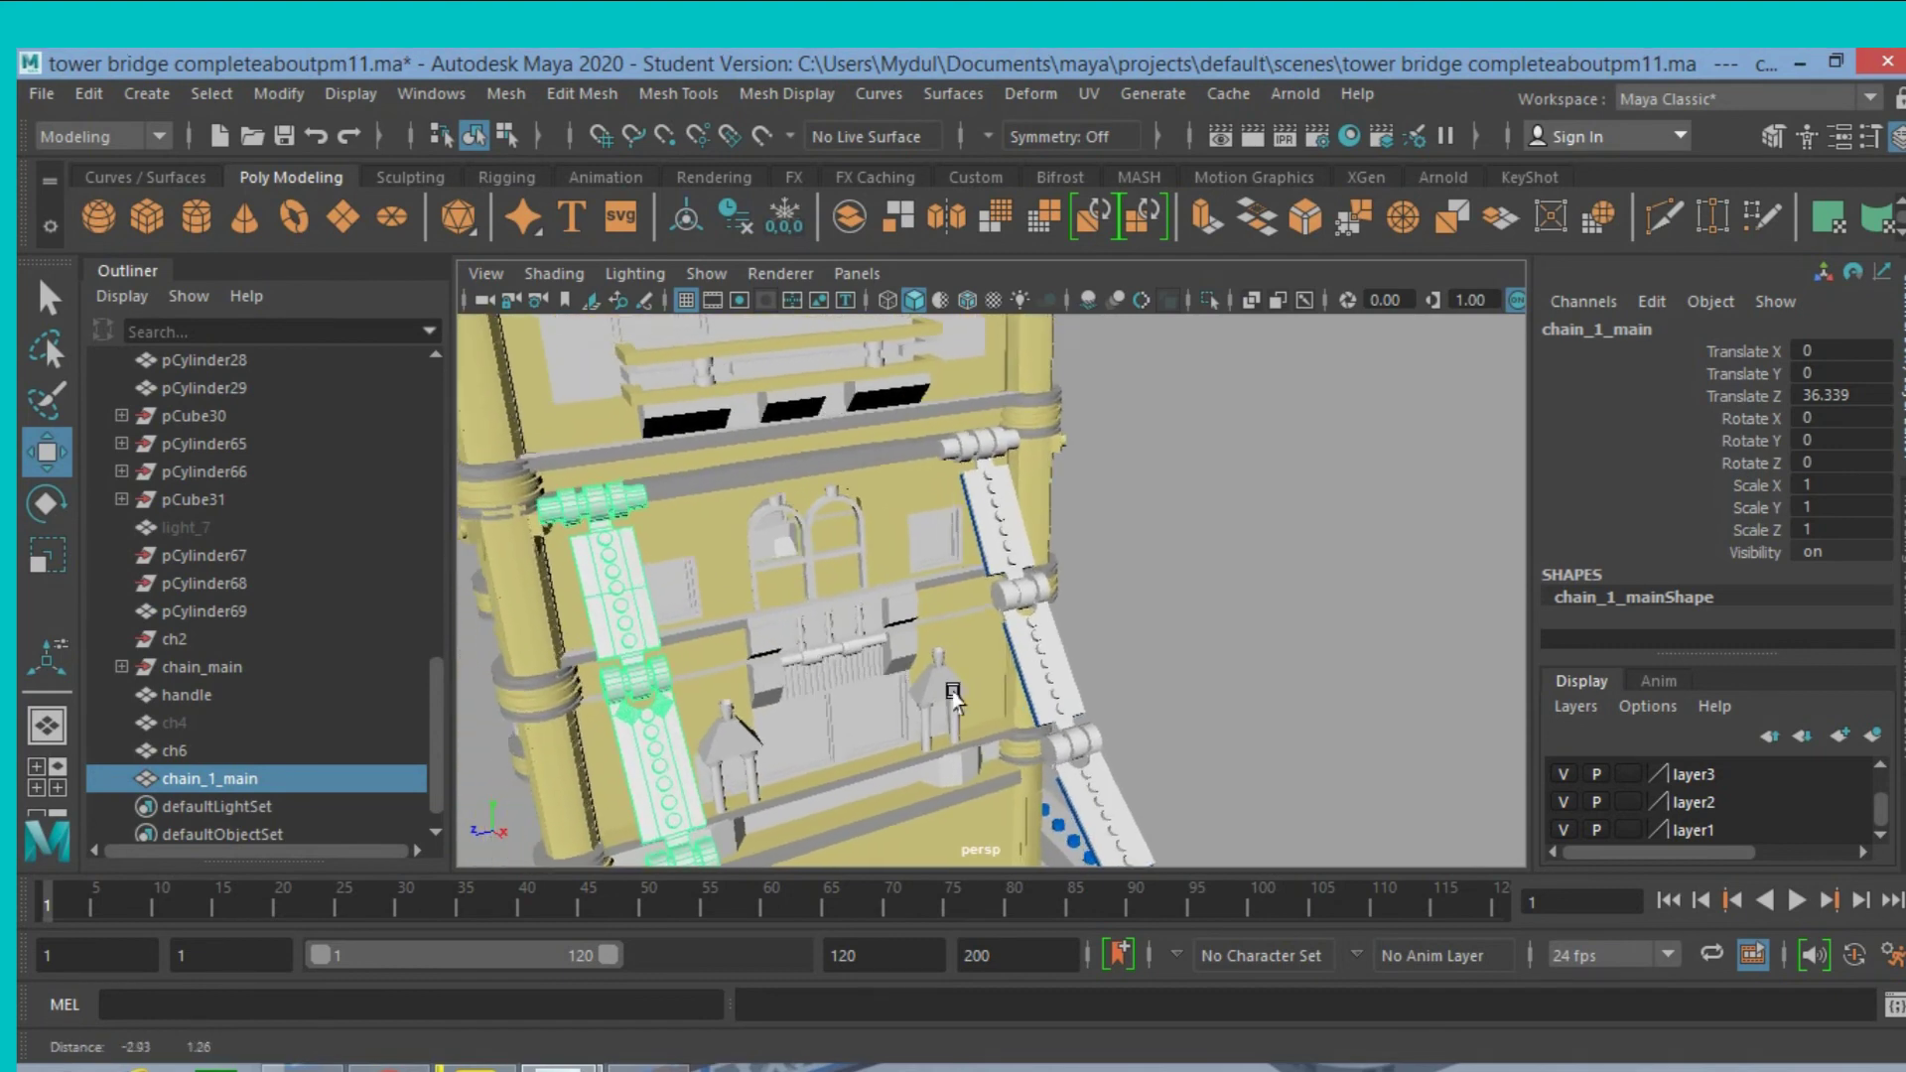
left_click_drag(671, 584, 665, 586, "alt")
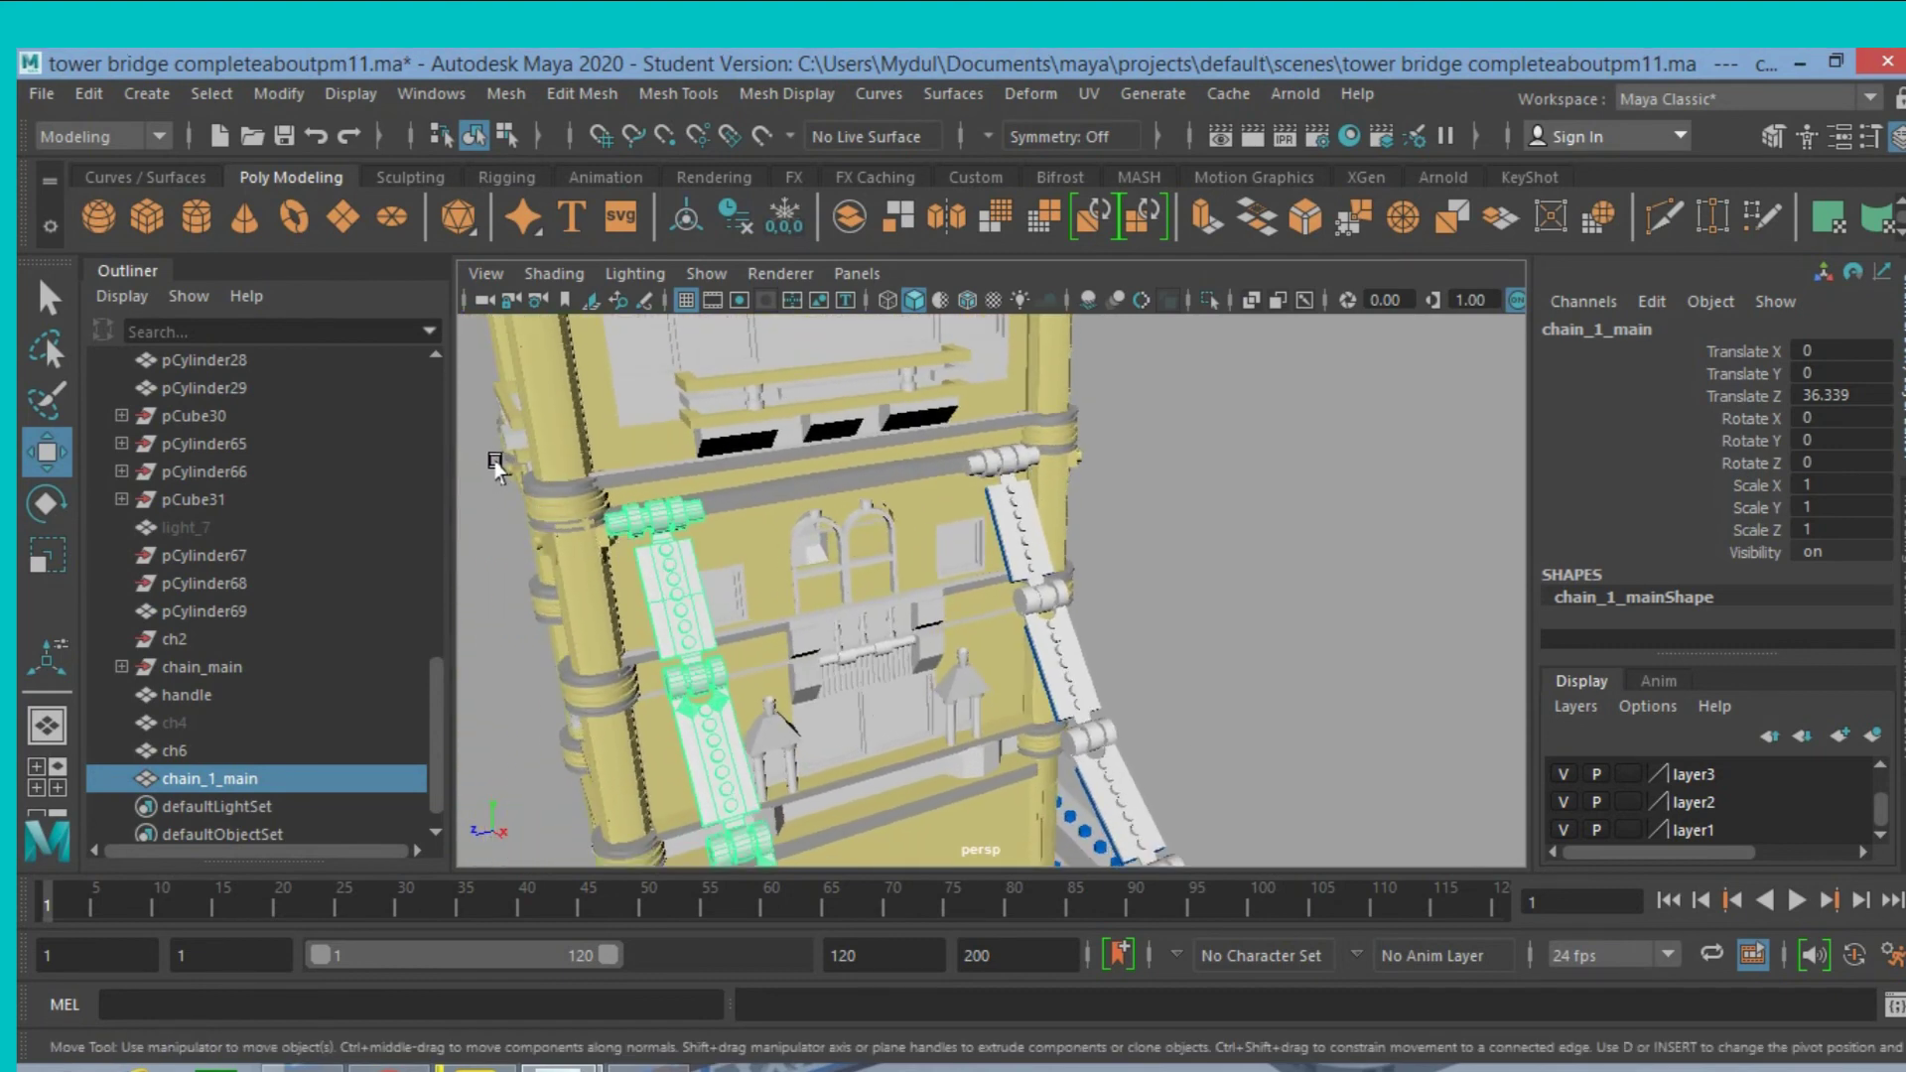
left_click_drag(495, 463, 497, 464, "alt")
scroll(772, 509, "down", 3)
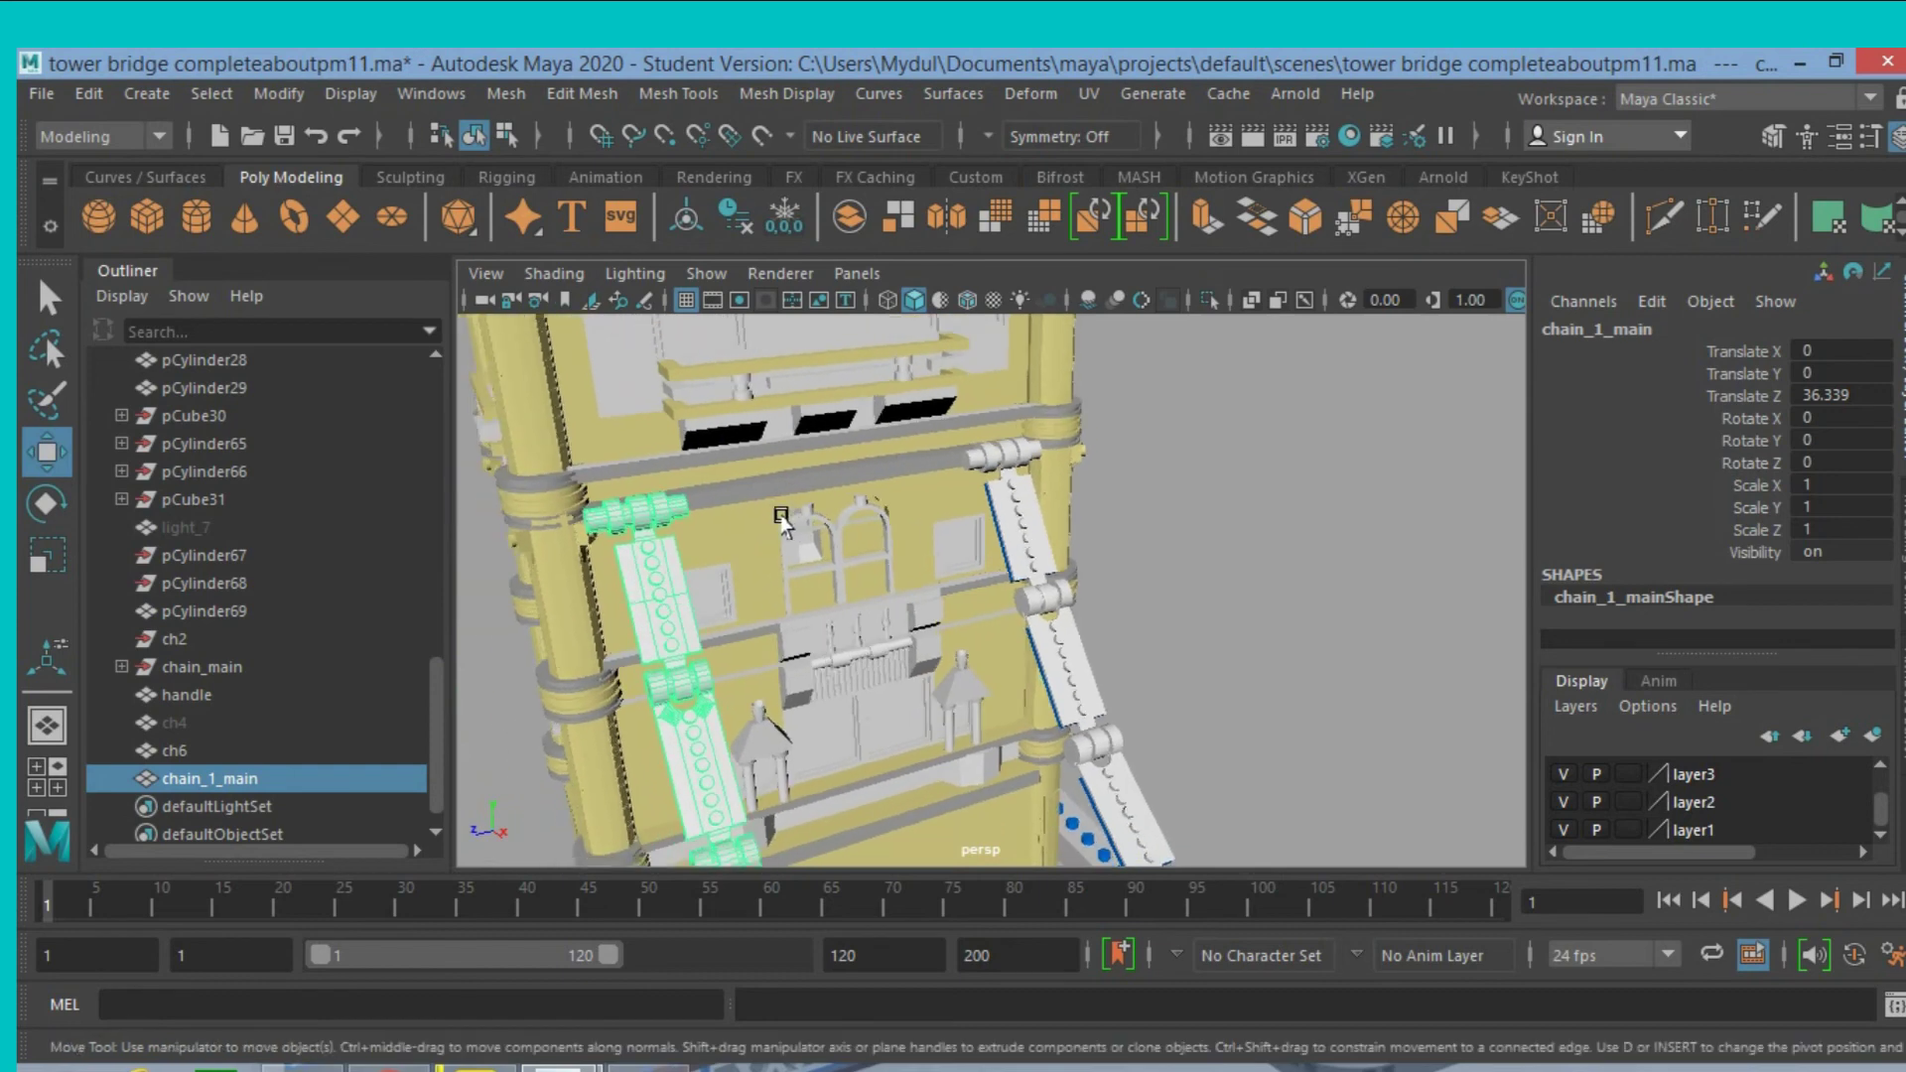
scroll(776, 510, "down", 3)
scroll(774, 508, "down", 3)
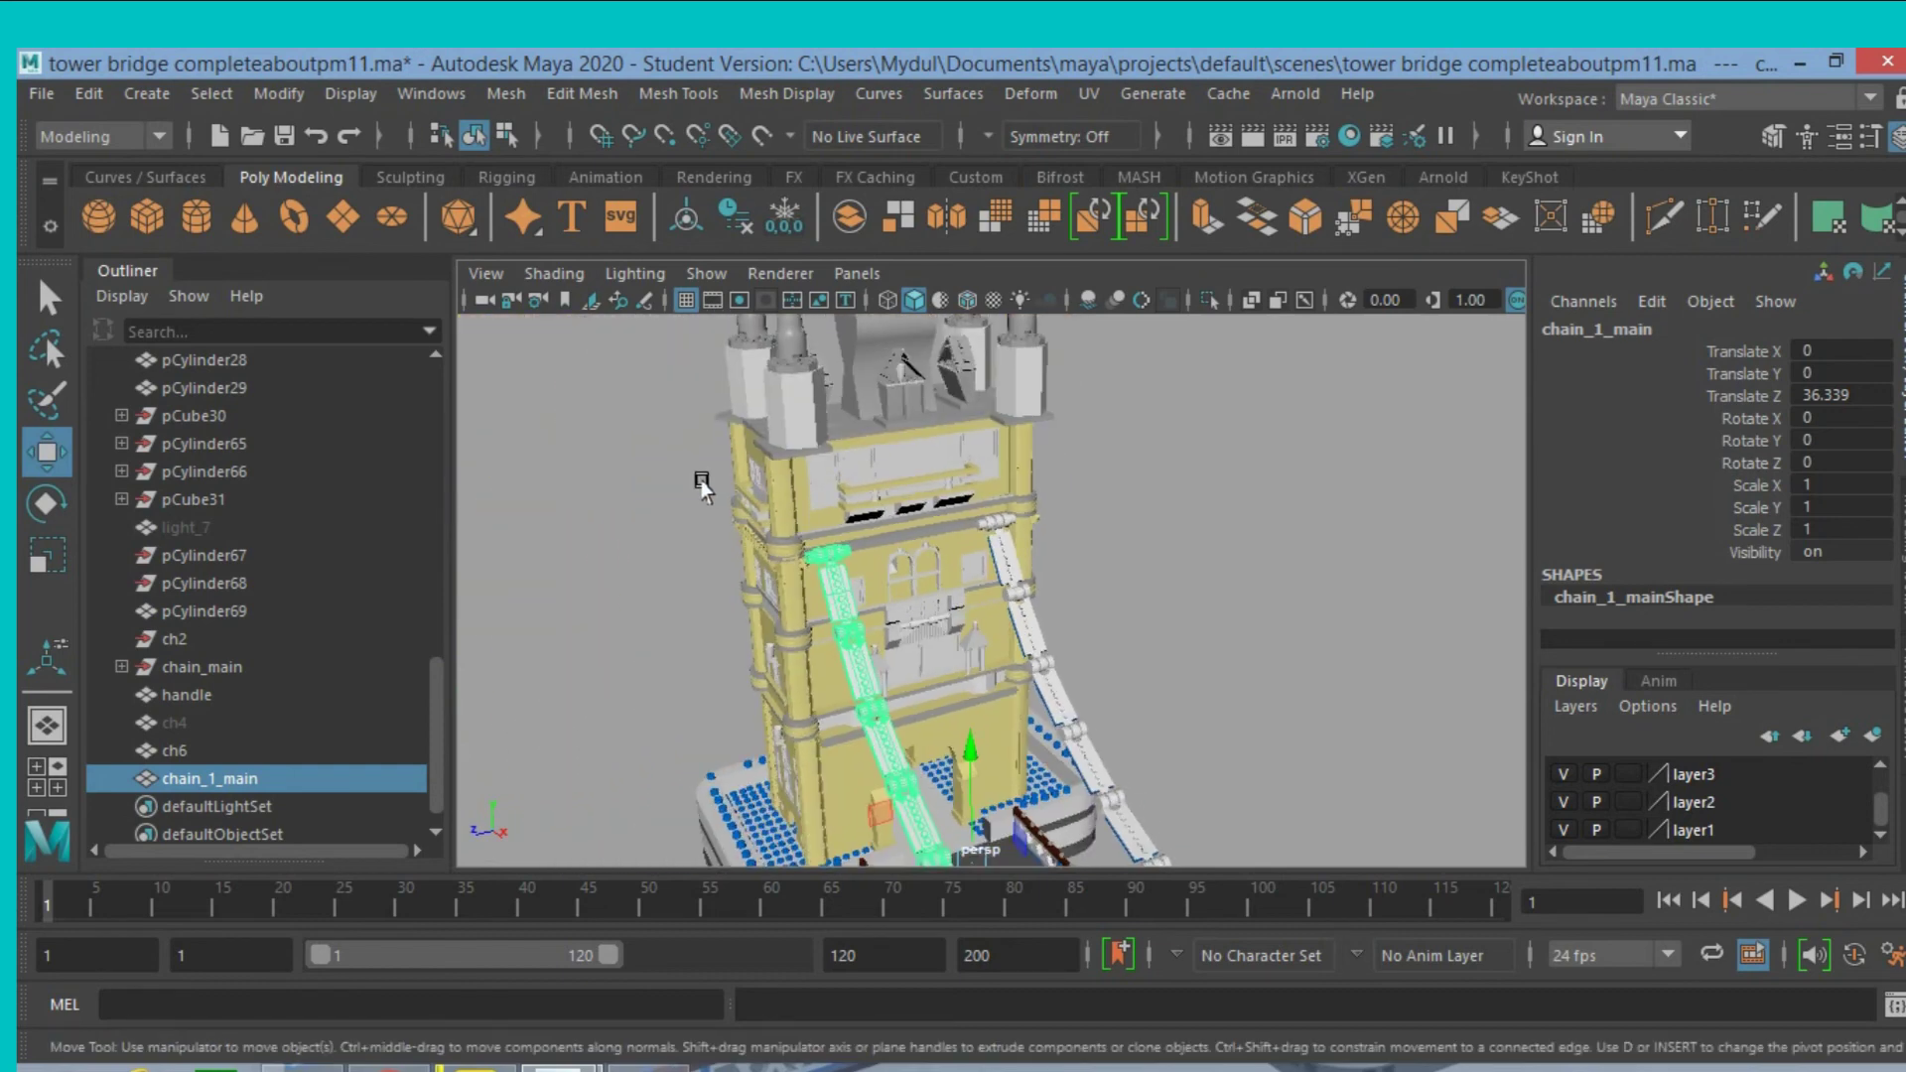
middle_click_drag(701, 486, 1038, 658, "alt")
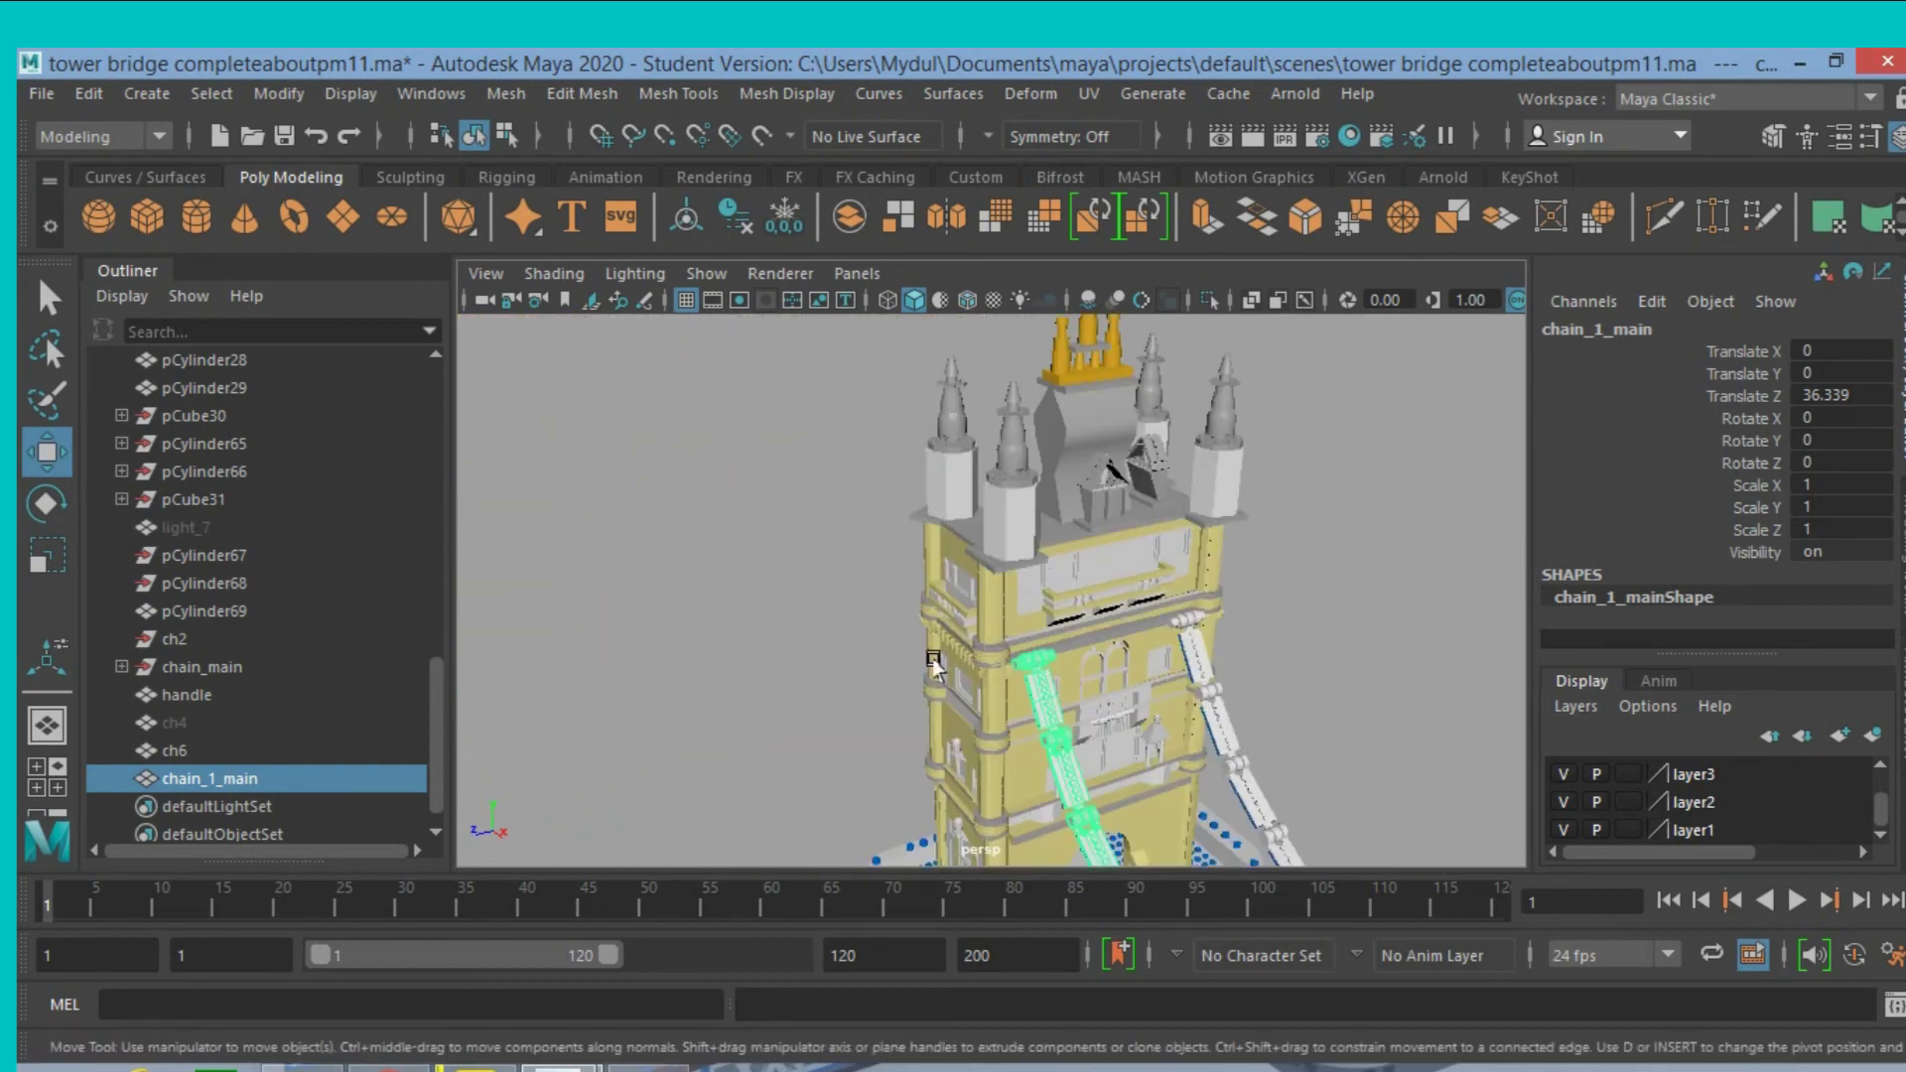
middle_click_drag(968, 670, 811, 569)
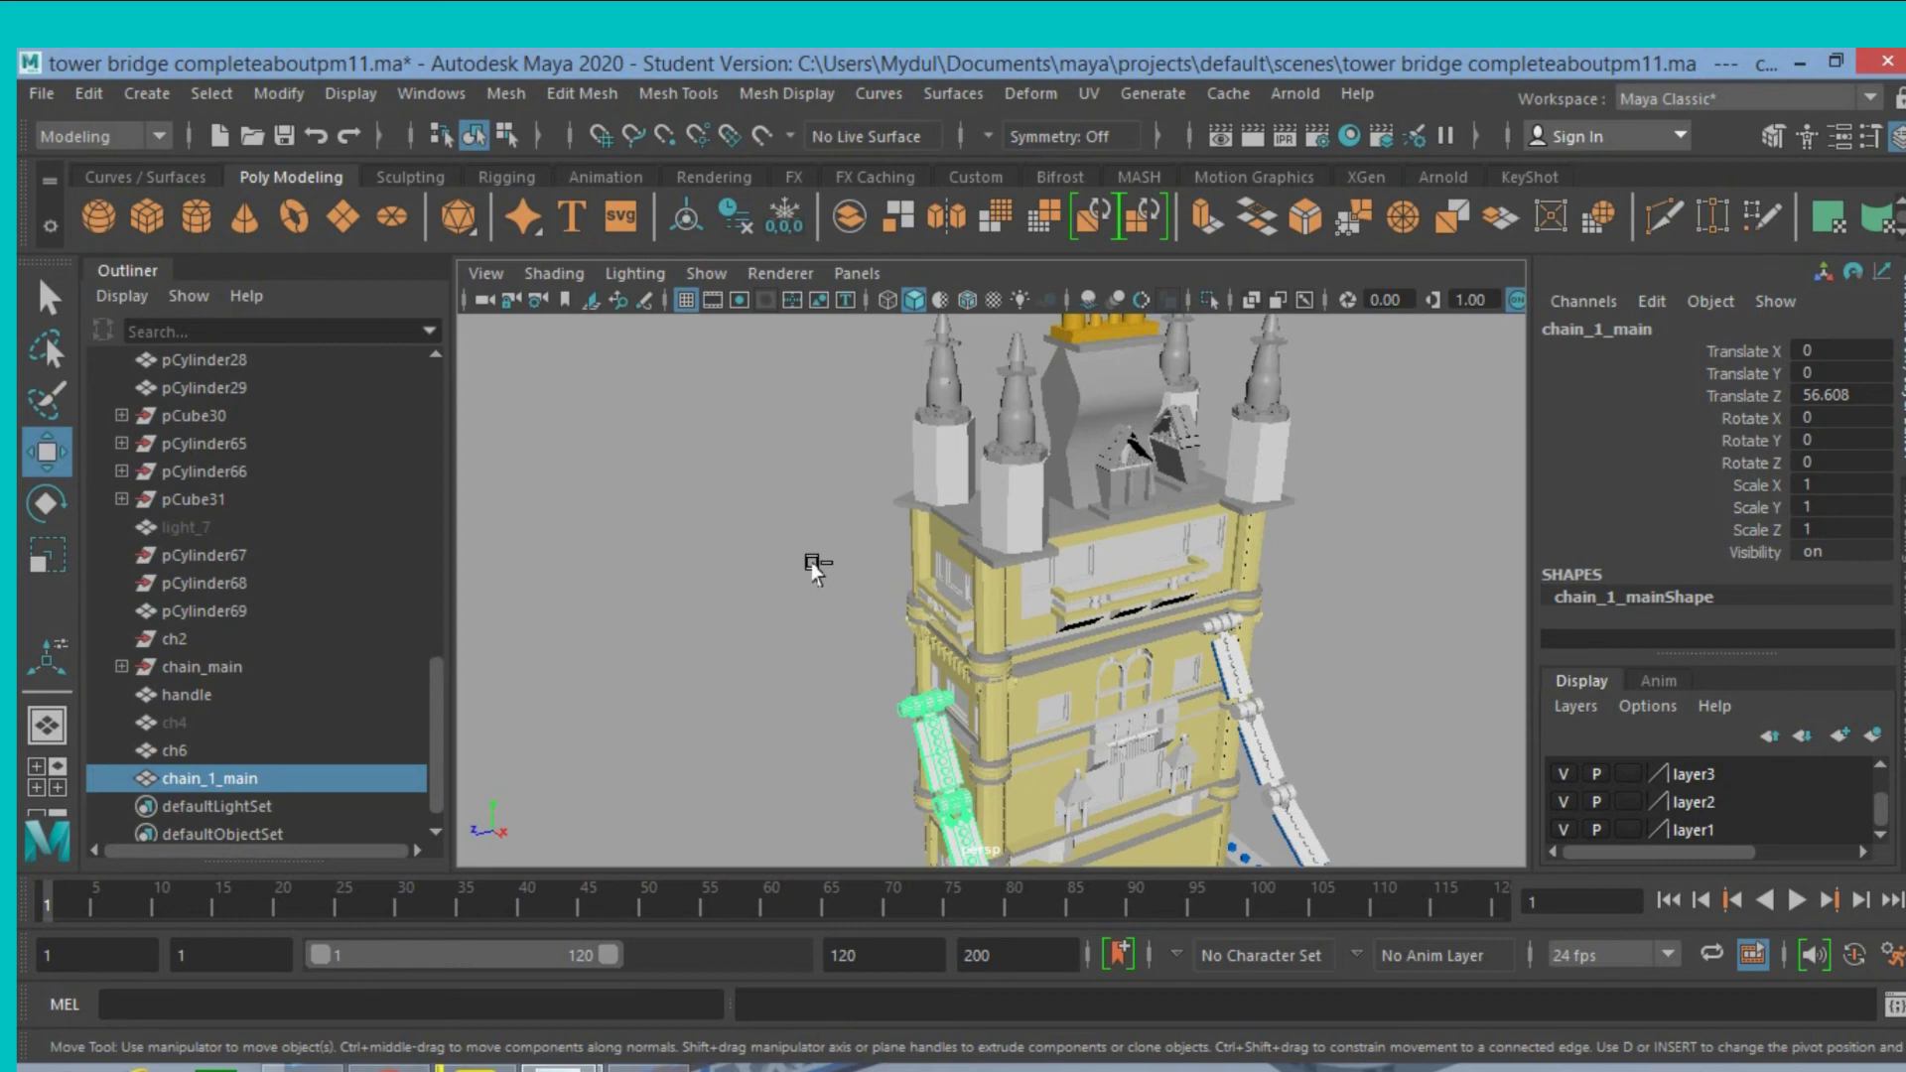
key("ctrl+z")
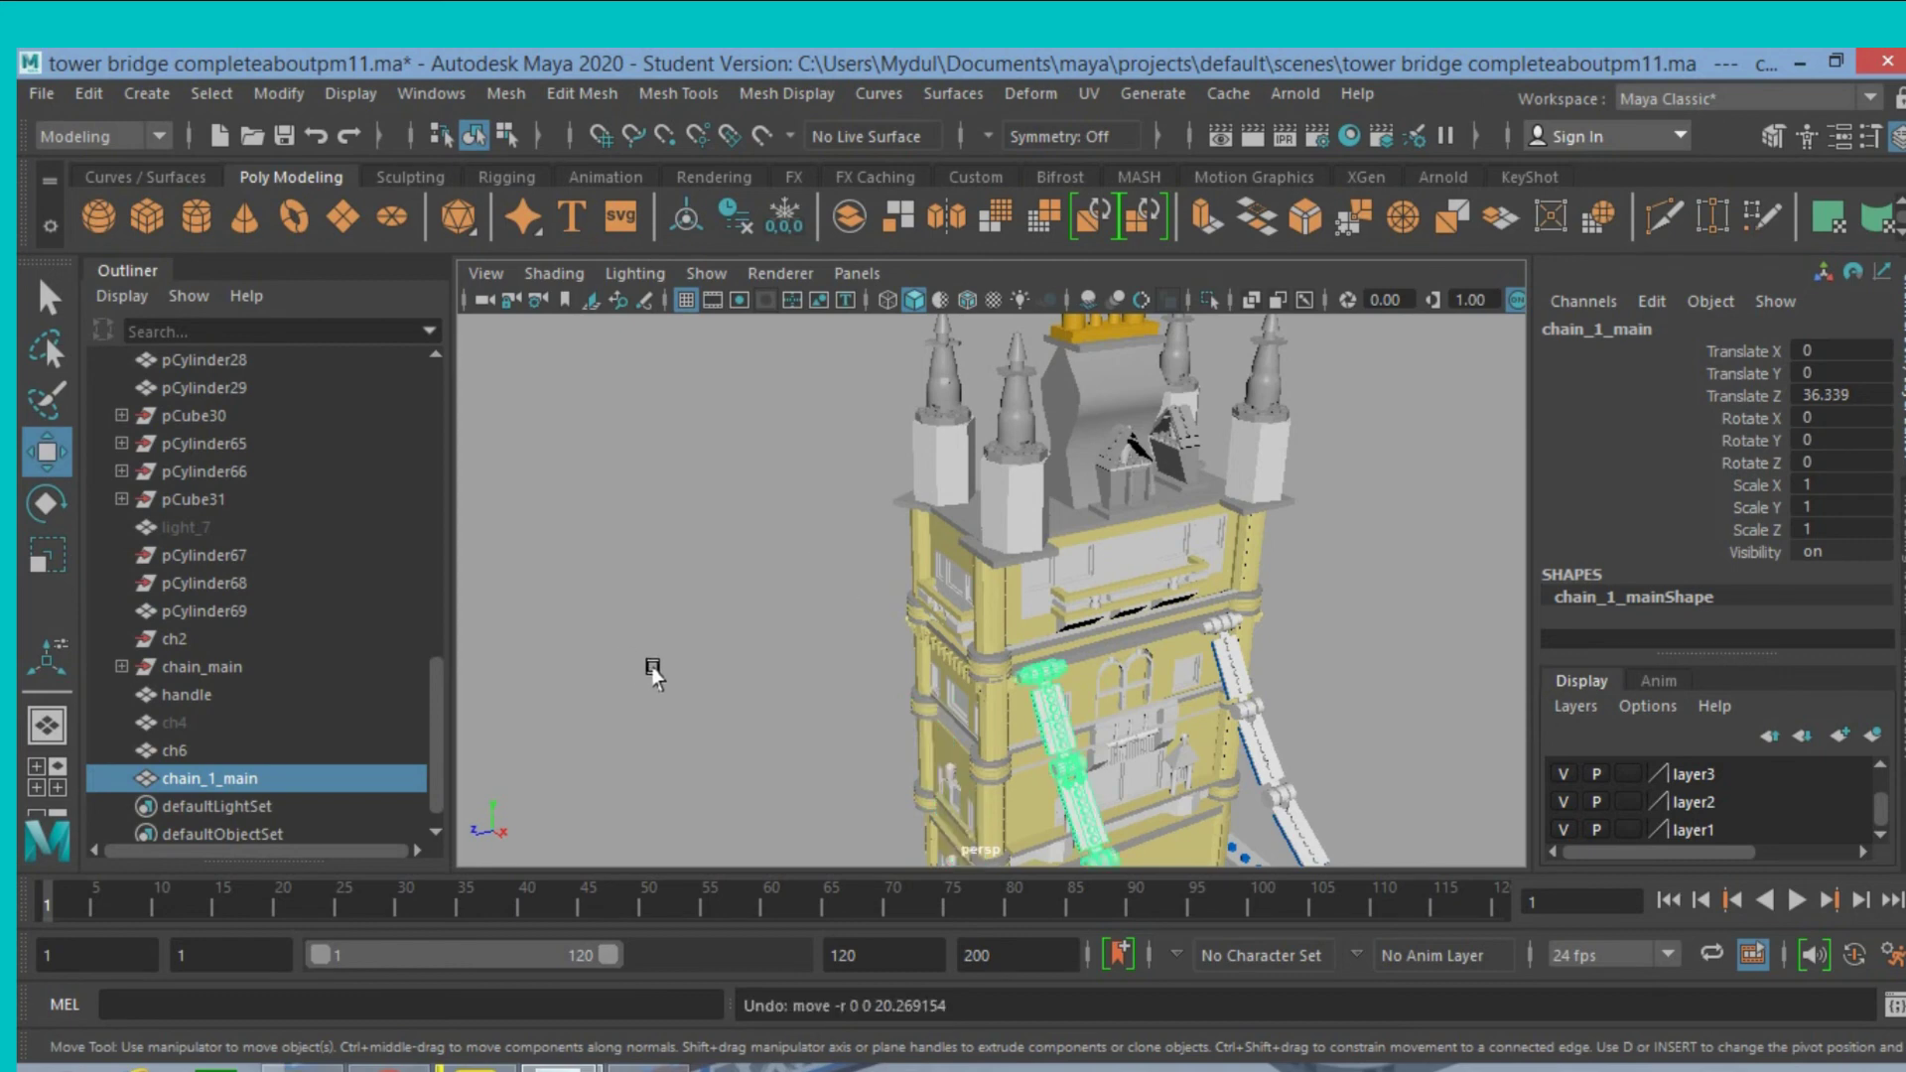
mouse_move(652, 673)
left_mouse_down("alt")
mouse_move(711, 722)
mouse_move(969, 648)
mouse_move(1137, 663)
mouse_move(1085, 646)
mouse_move(1096, 664)
left_mouse_up("alt")
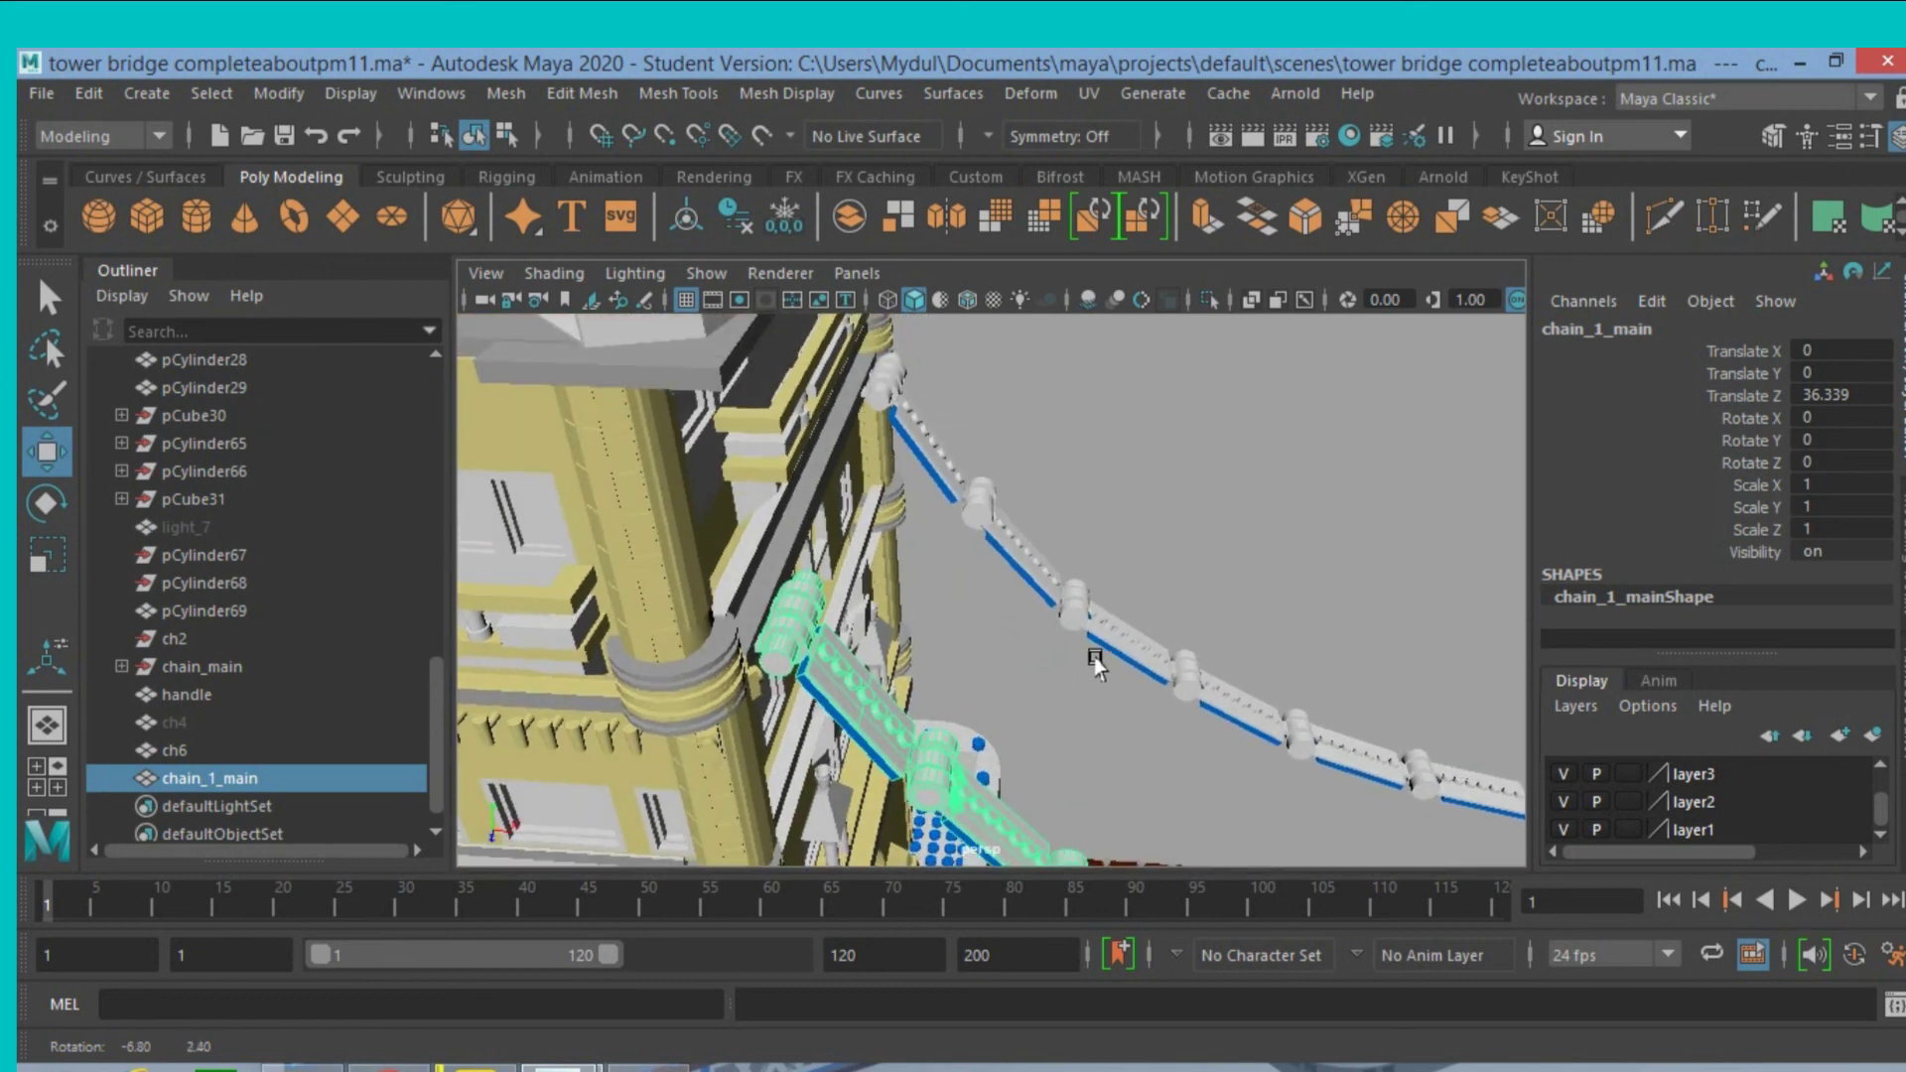
scroll(1096, 663, "down", 2)
scroll(1096, 663, "down", 3)
scroll(1092, 659, "down", 3)
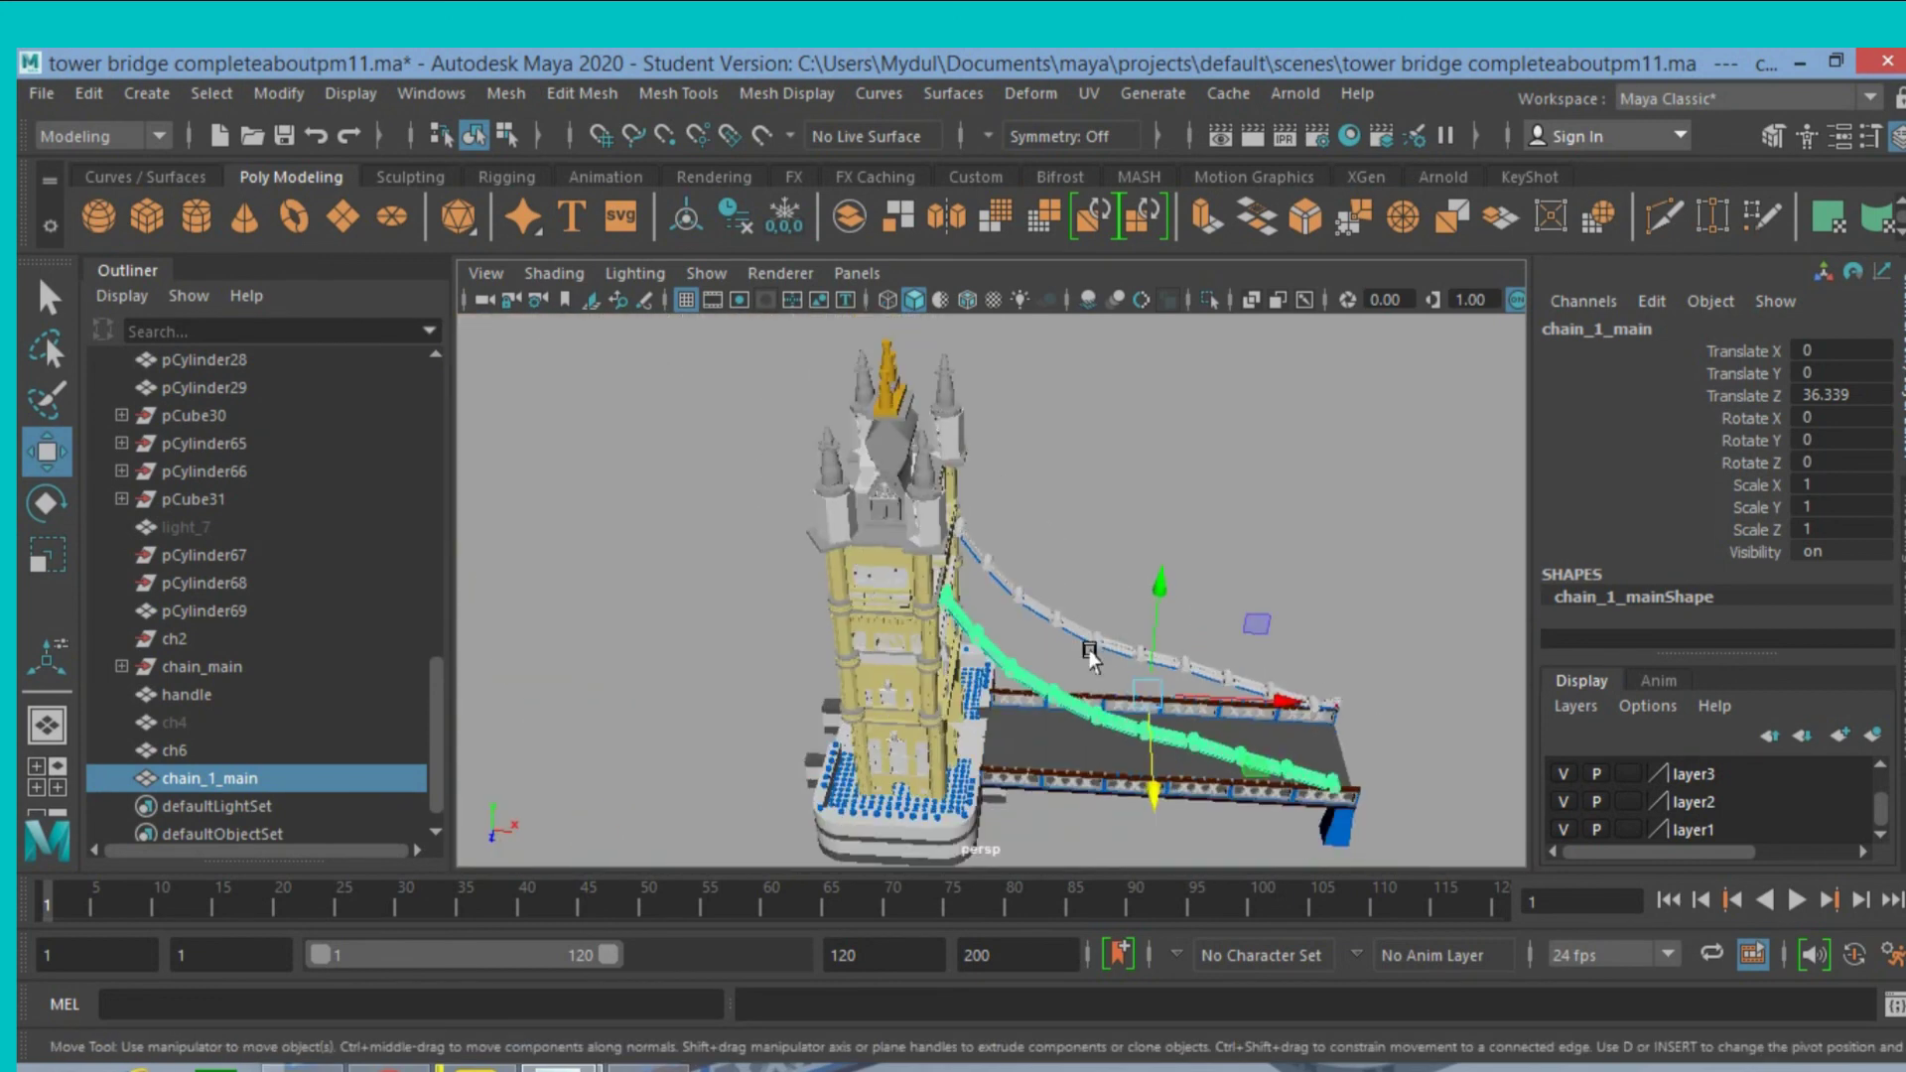
scroll(1091, 659, "down", 3)
mouse_move(1260, 690)
left_mouse_down("alt")
mouse_move(1093, 634)
mouse_move(1061, 651)
mouse_move(1032, 605)
mouse_move(1042, 576)
left_mouse_up("alt")
scroll(1135, 659, "up", 3)
scroll(1022, 585, "up", 3)
scroll(1020, 576, "up", 3)
scroll(1020, 579, "up", 2)
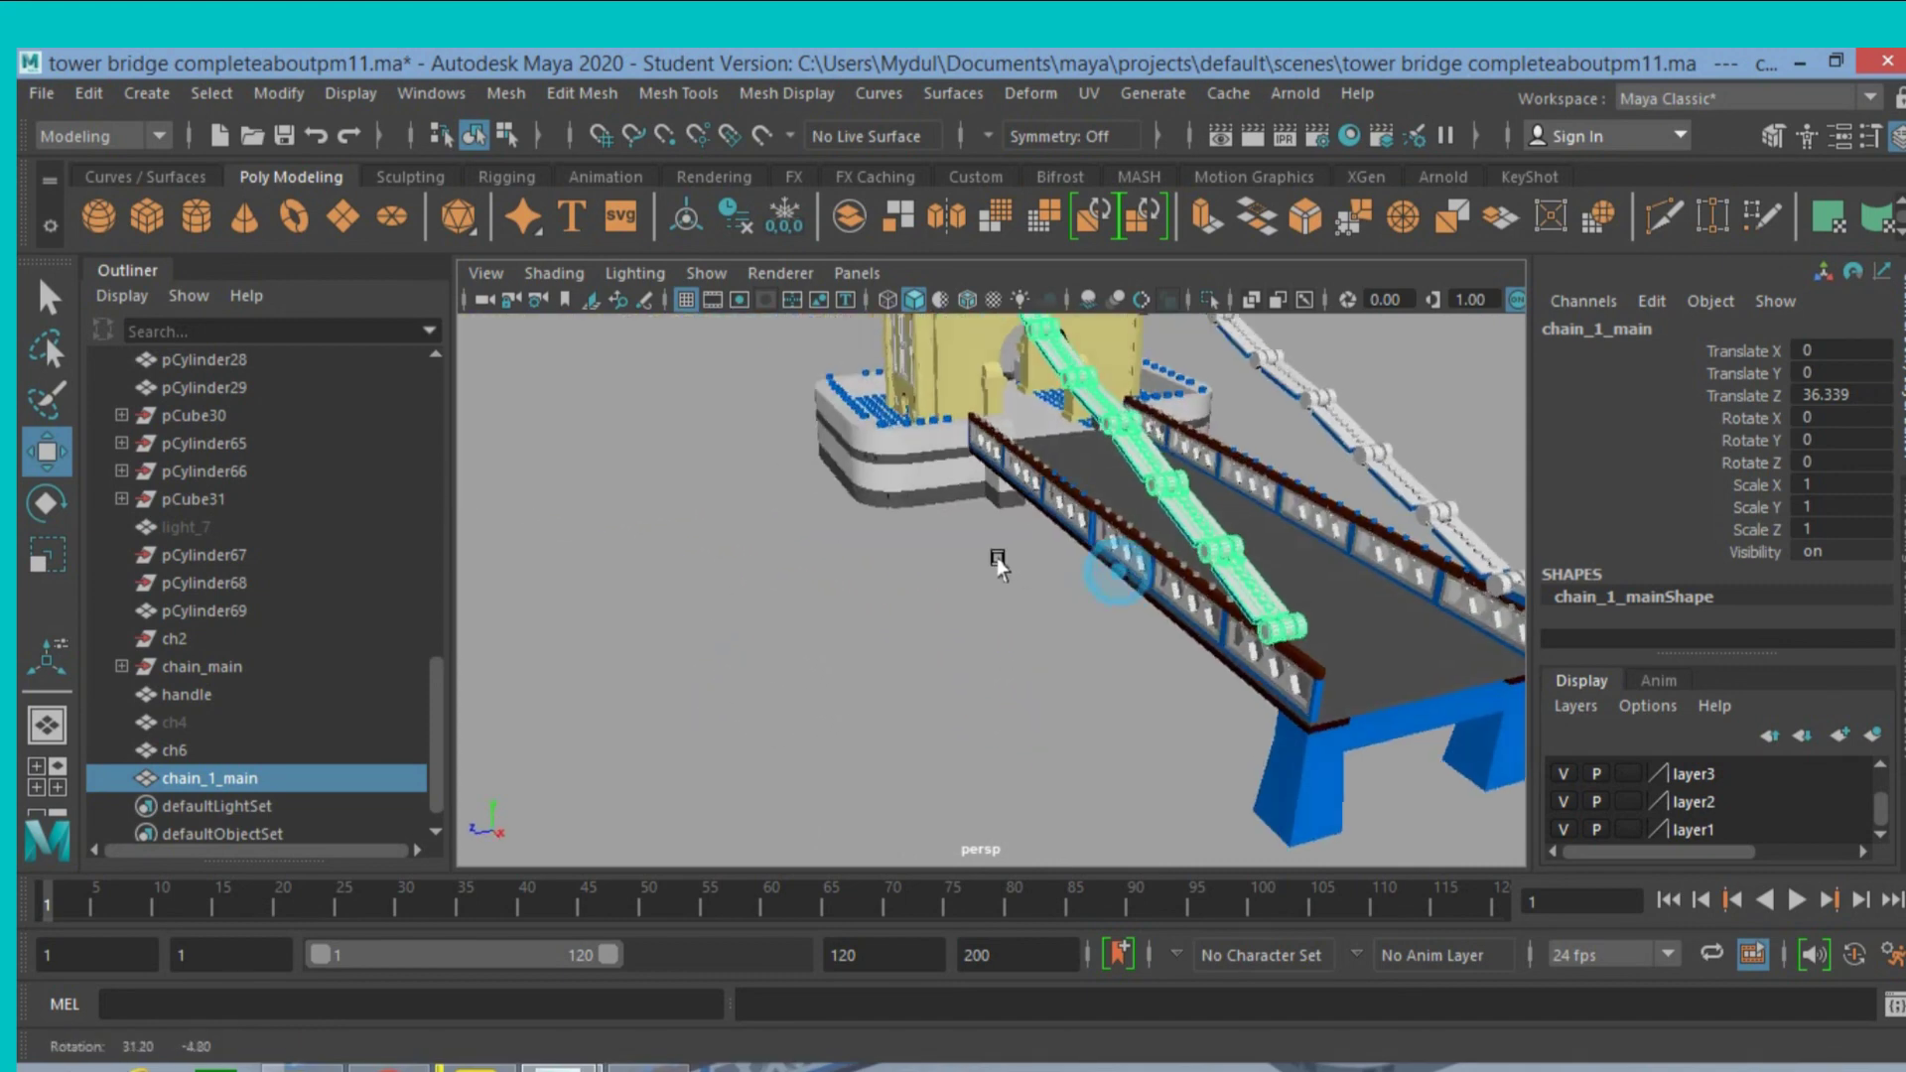
scroll(1042, 576, "up", 3)
mouse_move(1156, 586)
left_mouse_down("alt")
mouse_move(557, 540)
mouse_move(778, 566)
mouse_move(758, 576)
left_mouse_up("alt")
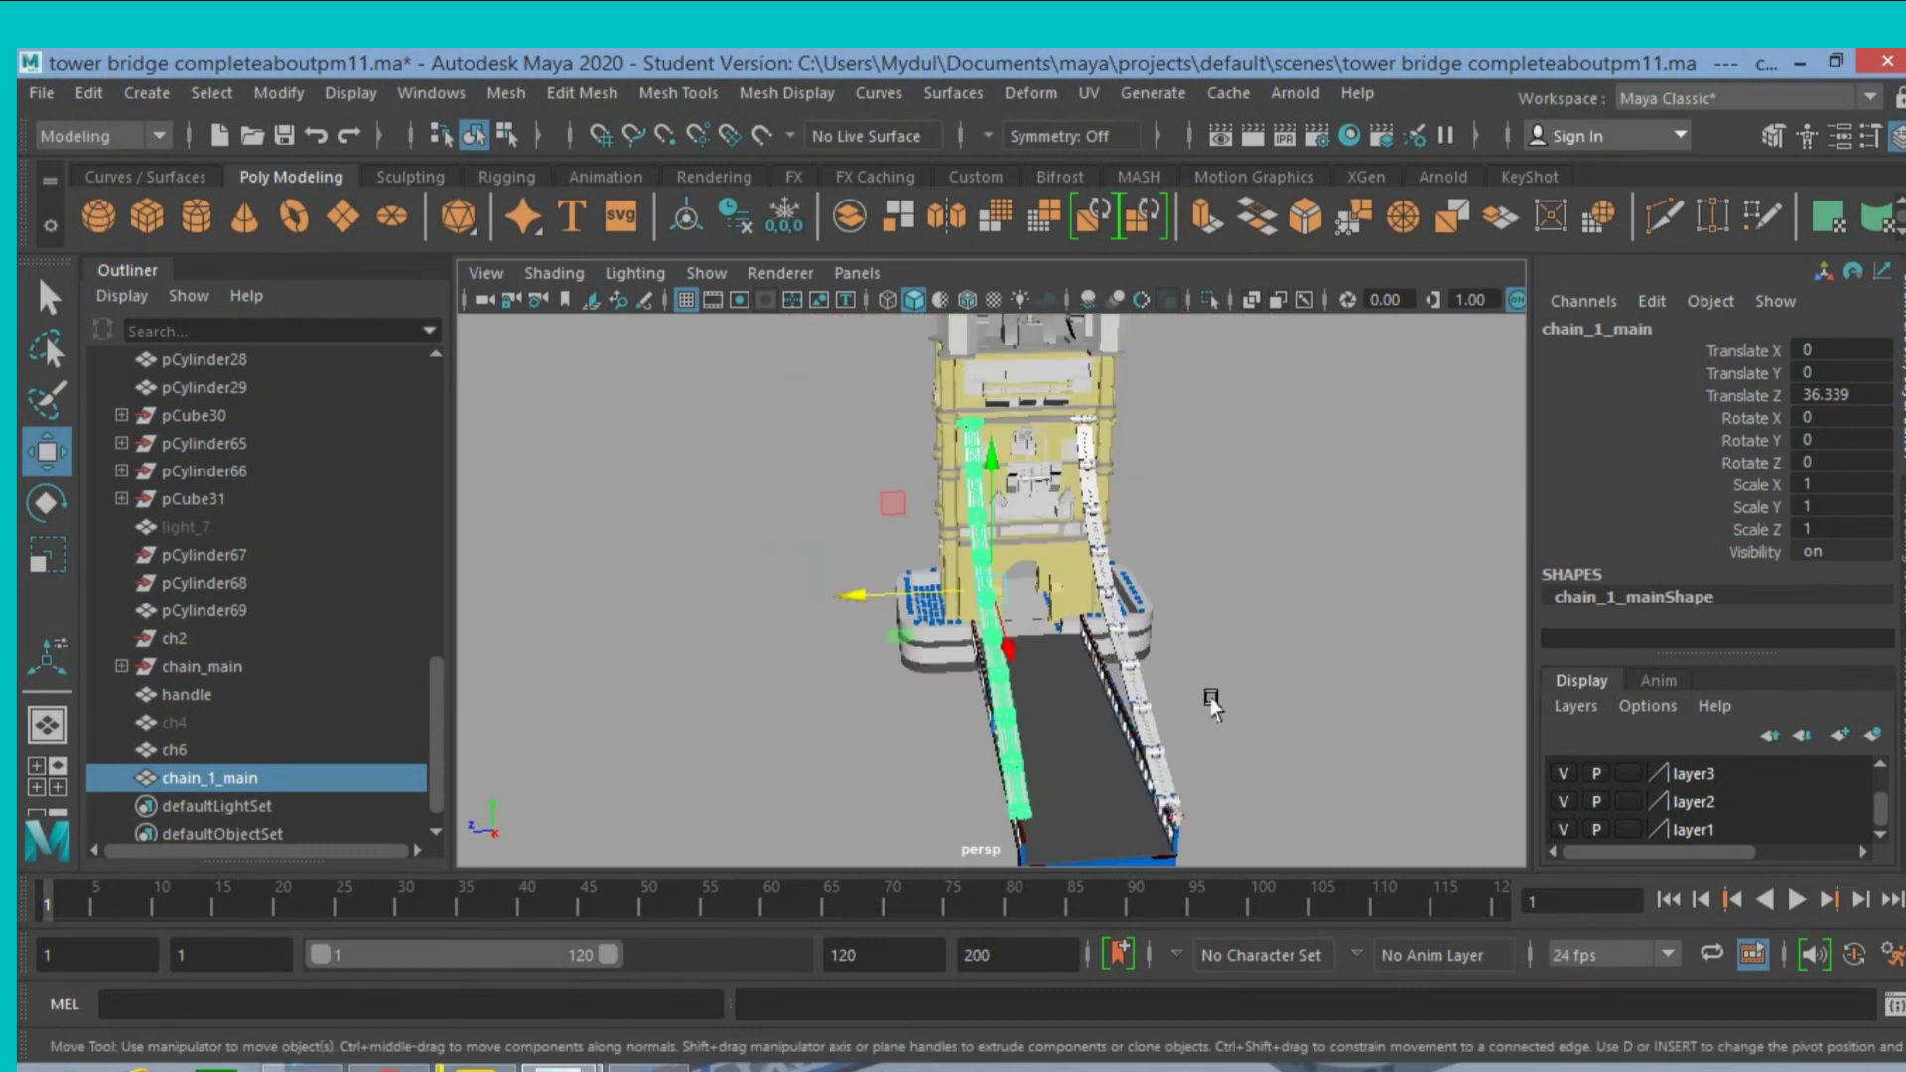
right_click_drag(1211, 699, 1162, 640, "alt")
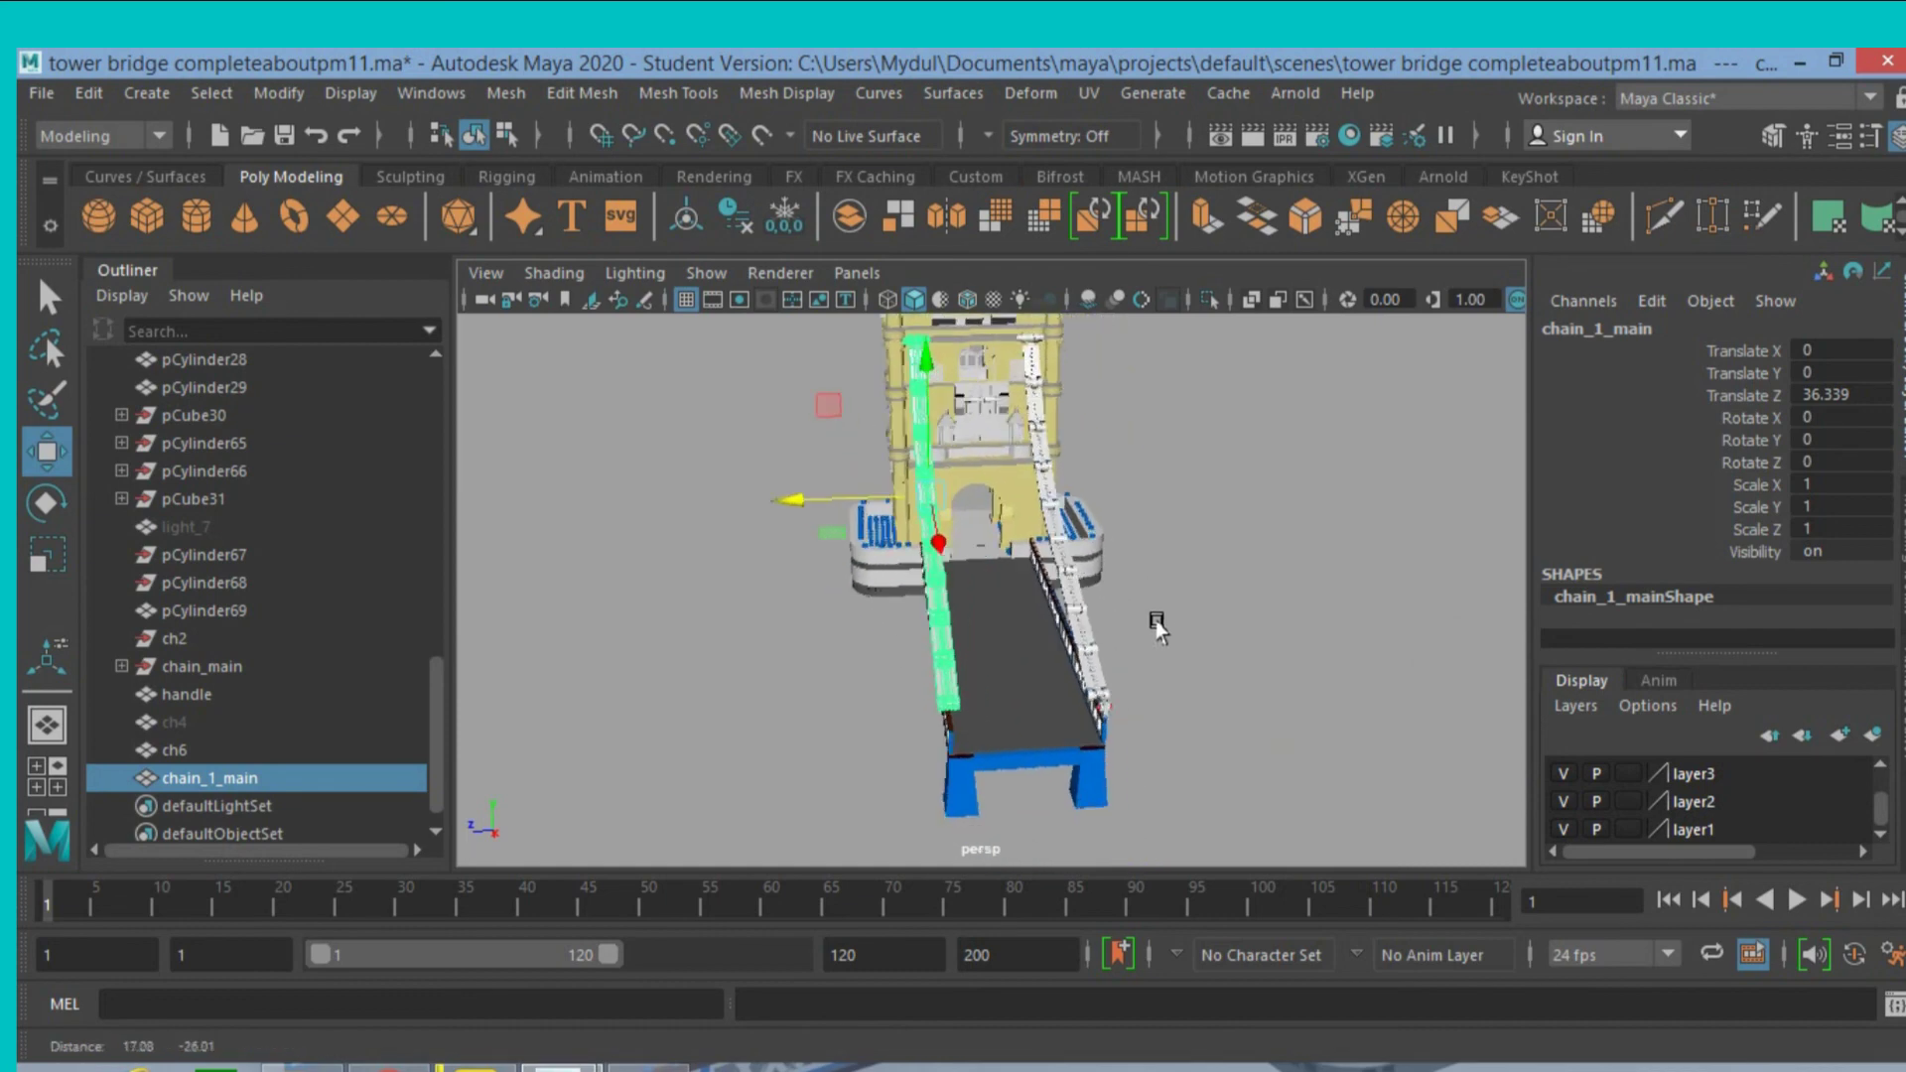
mouse_move(1161, 640)
left_mouse_down("alt")
mouse_move(1233, 574)
mouse_move(1213, 575)
mouse_move(1206, 653)
left_mouse_up("alt")
Duplicate the lever handle as handle1 and move it to the opposite deck edge (Translate Z 36.487).
left_click(1194, 644)
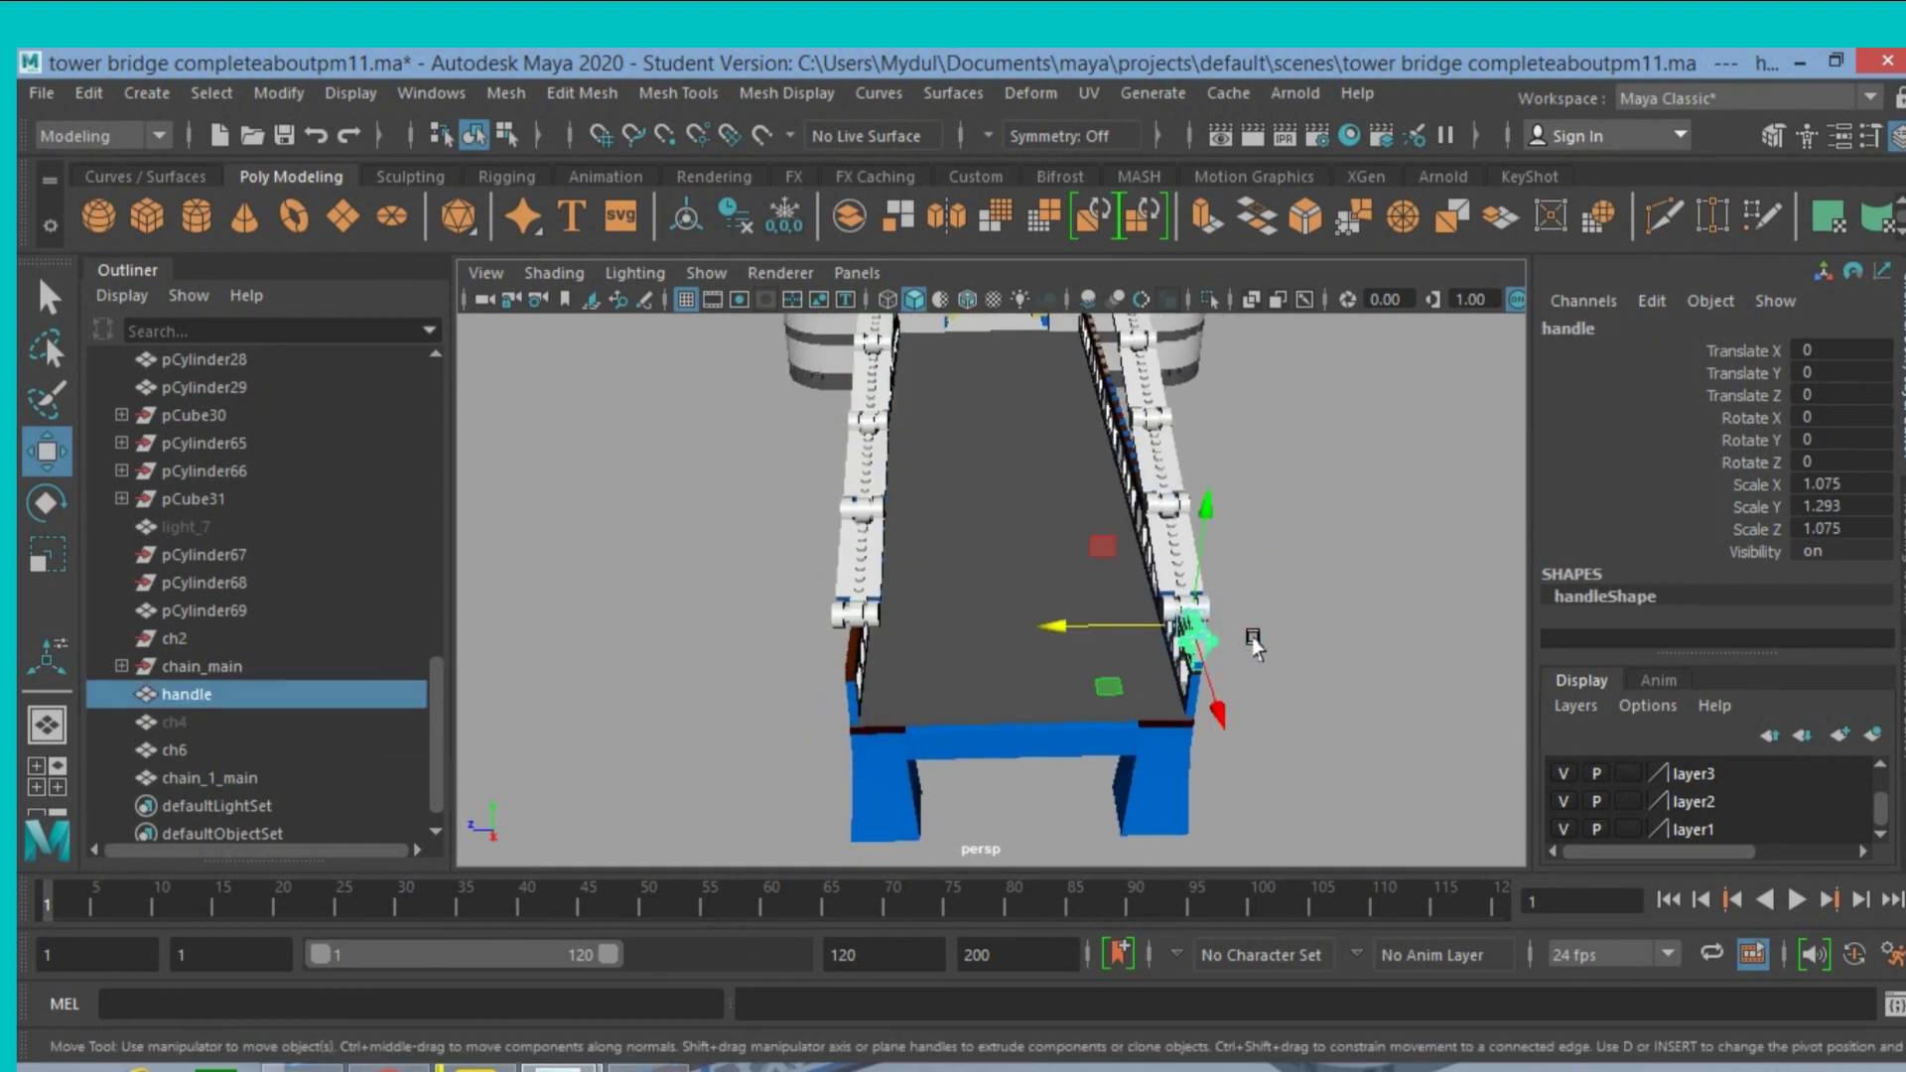
key("ctrl+d")
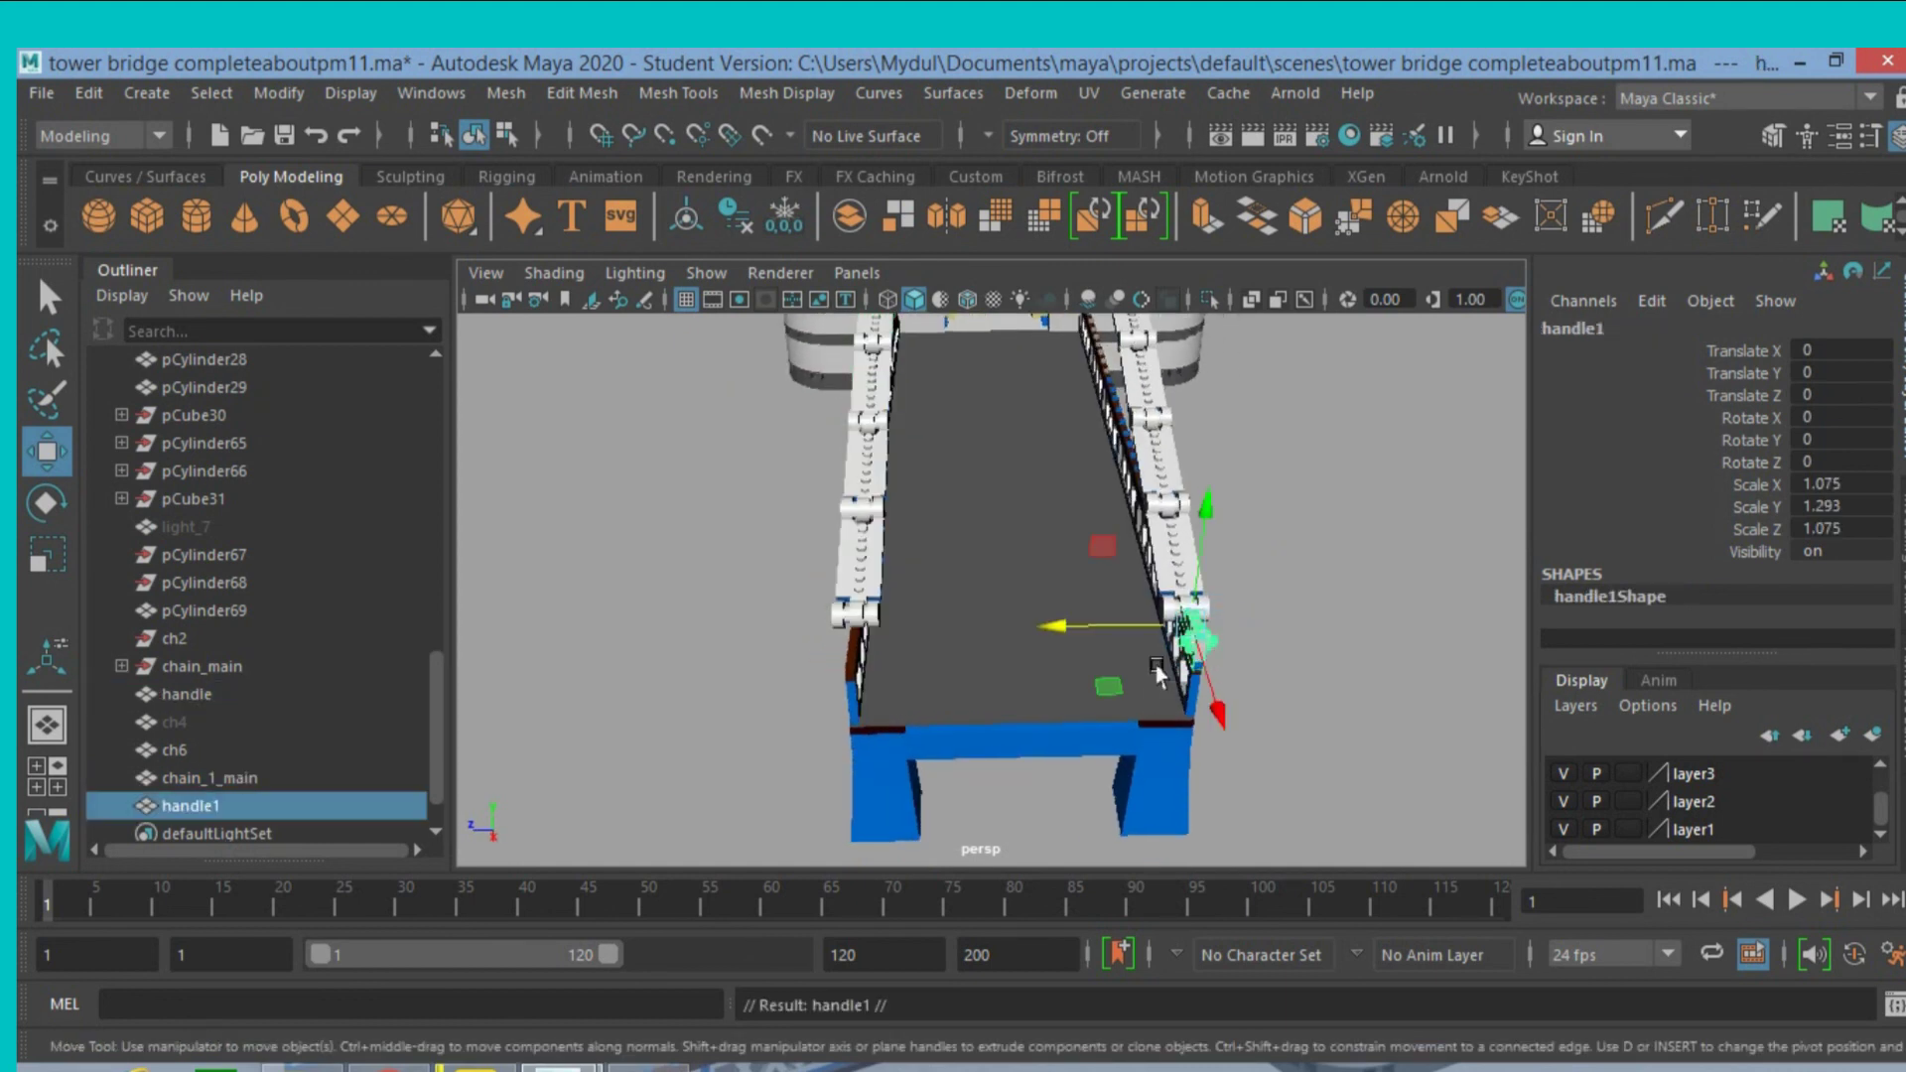
left_click_drag(1093, 633, 955, 640)
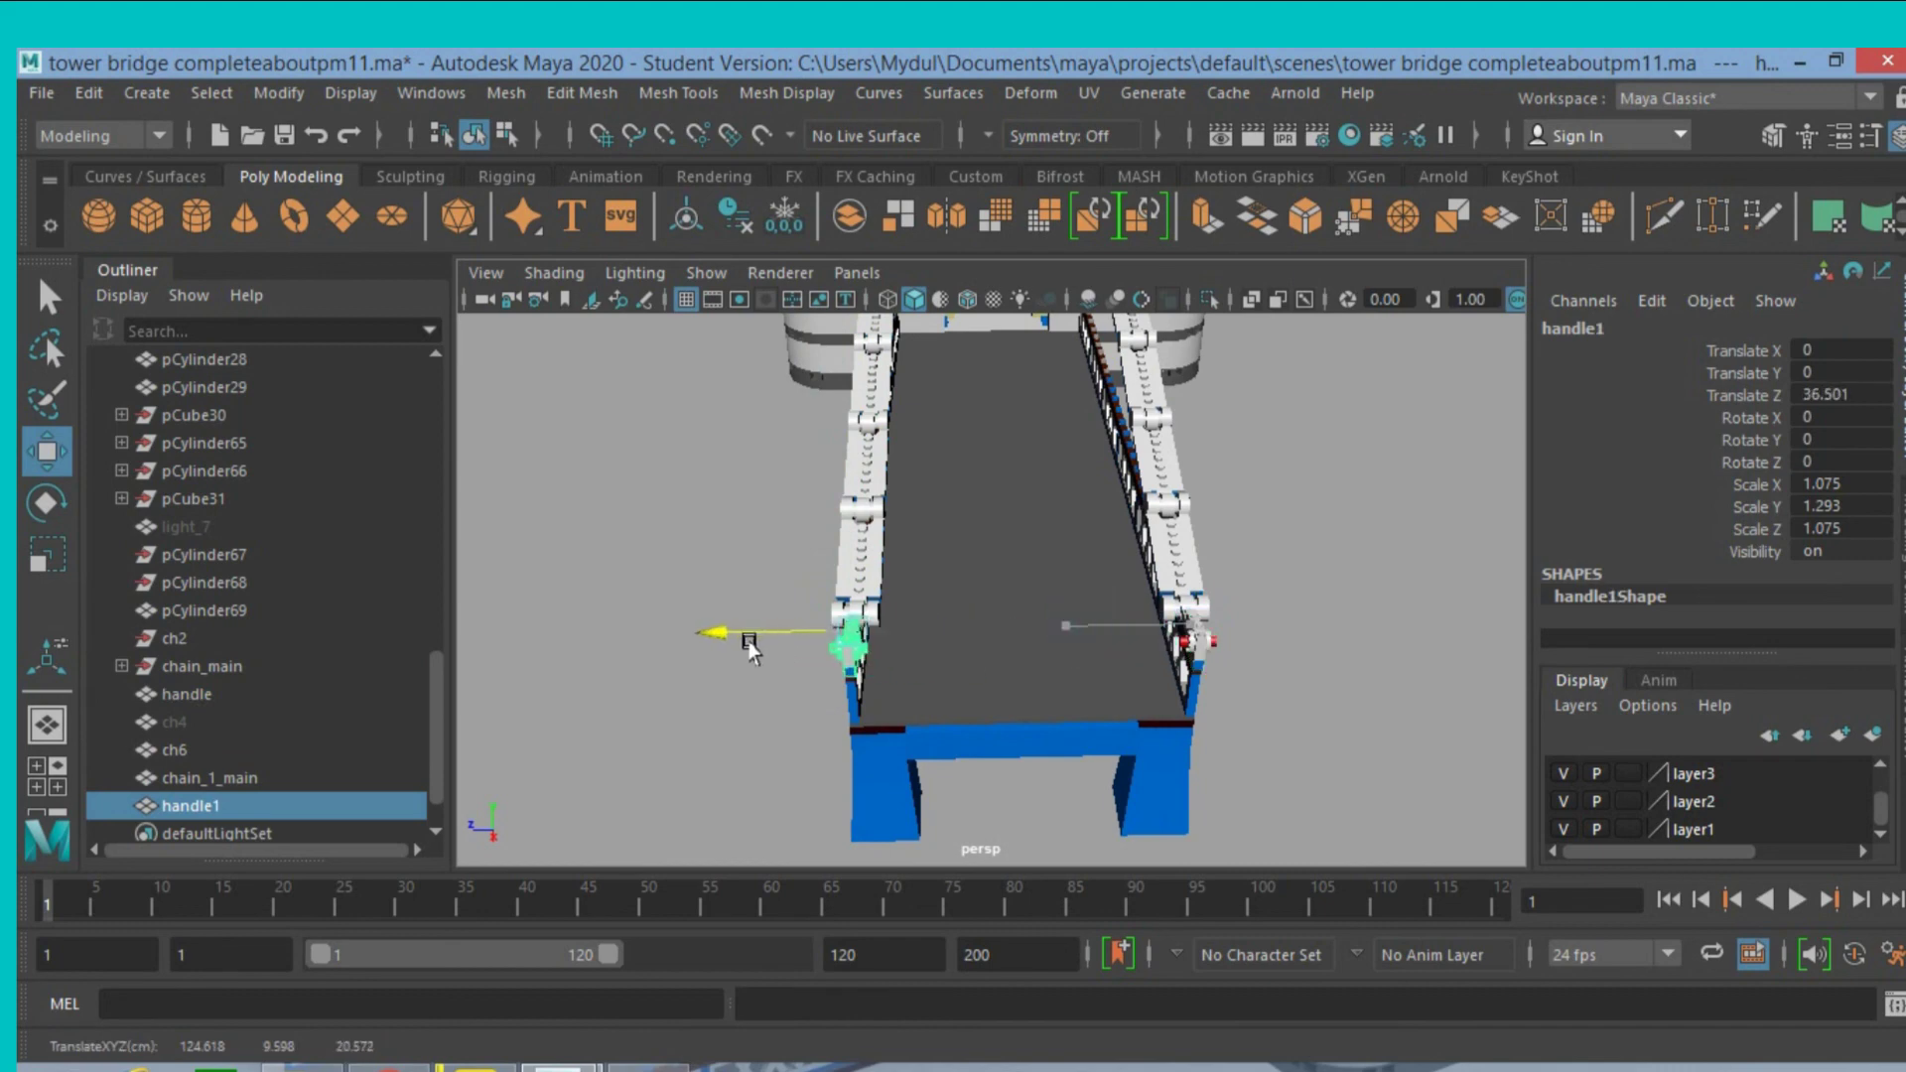
key("f")
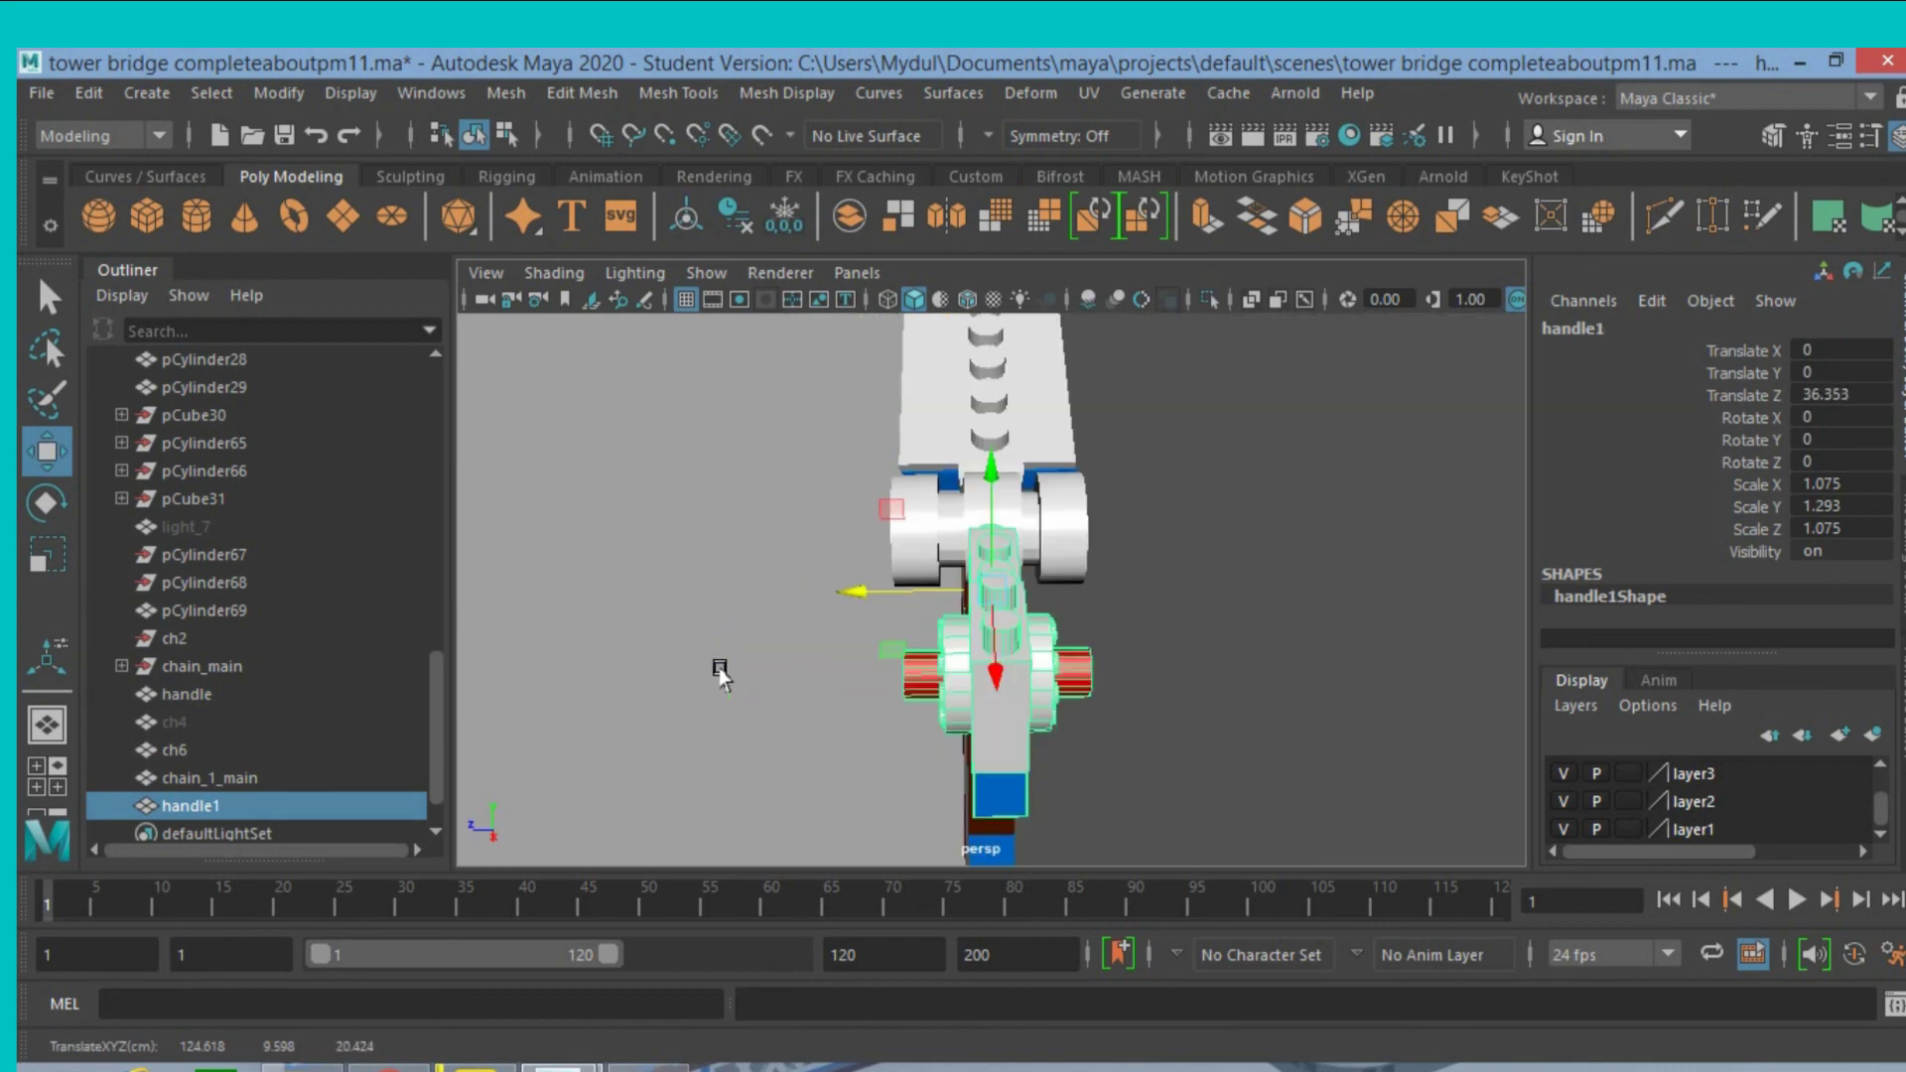
Orbit and zoom around the bridge to check handle1 at the second chain's deck end.
mouse_move(742, 687)
left_mouse_down("alt")
mouse_move(1077, 728)
mouse_move(1019, 623)
mouse_move(895, 609)
mouse_move(1009, 636)
mouse_move(968, 613)
mouse_move(959, 523)
mouse_move(981, 482)
left_mouse_up("alt")
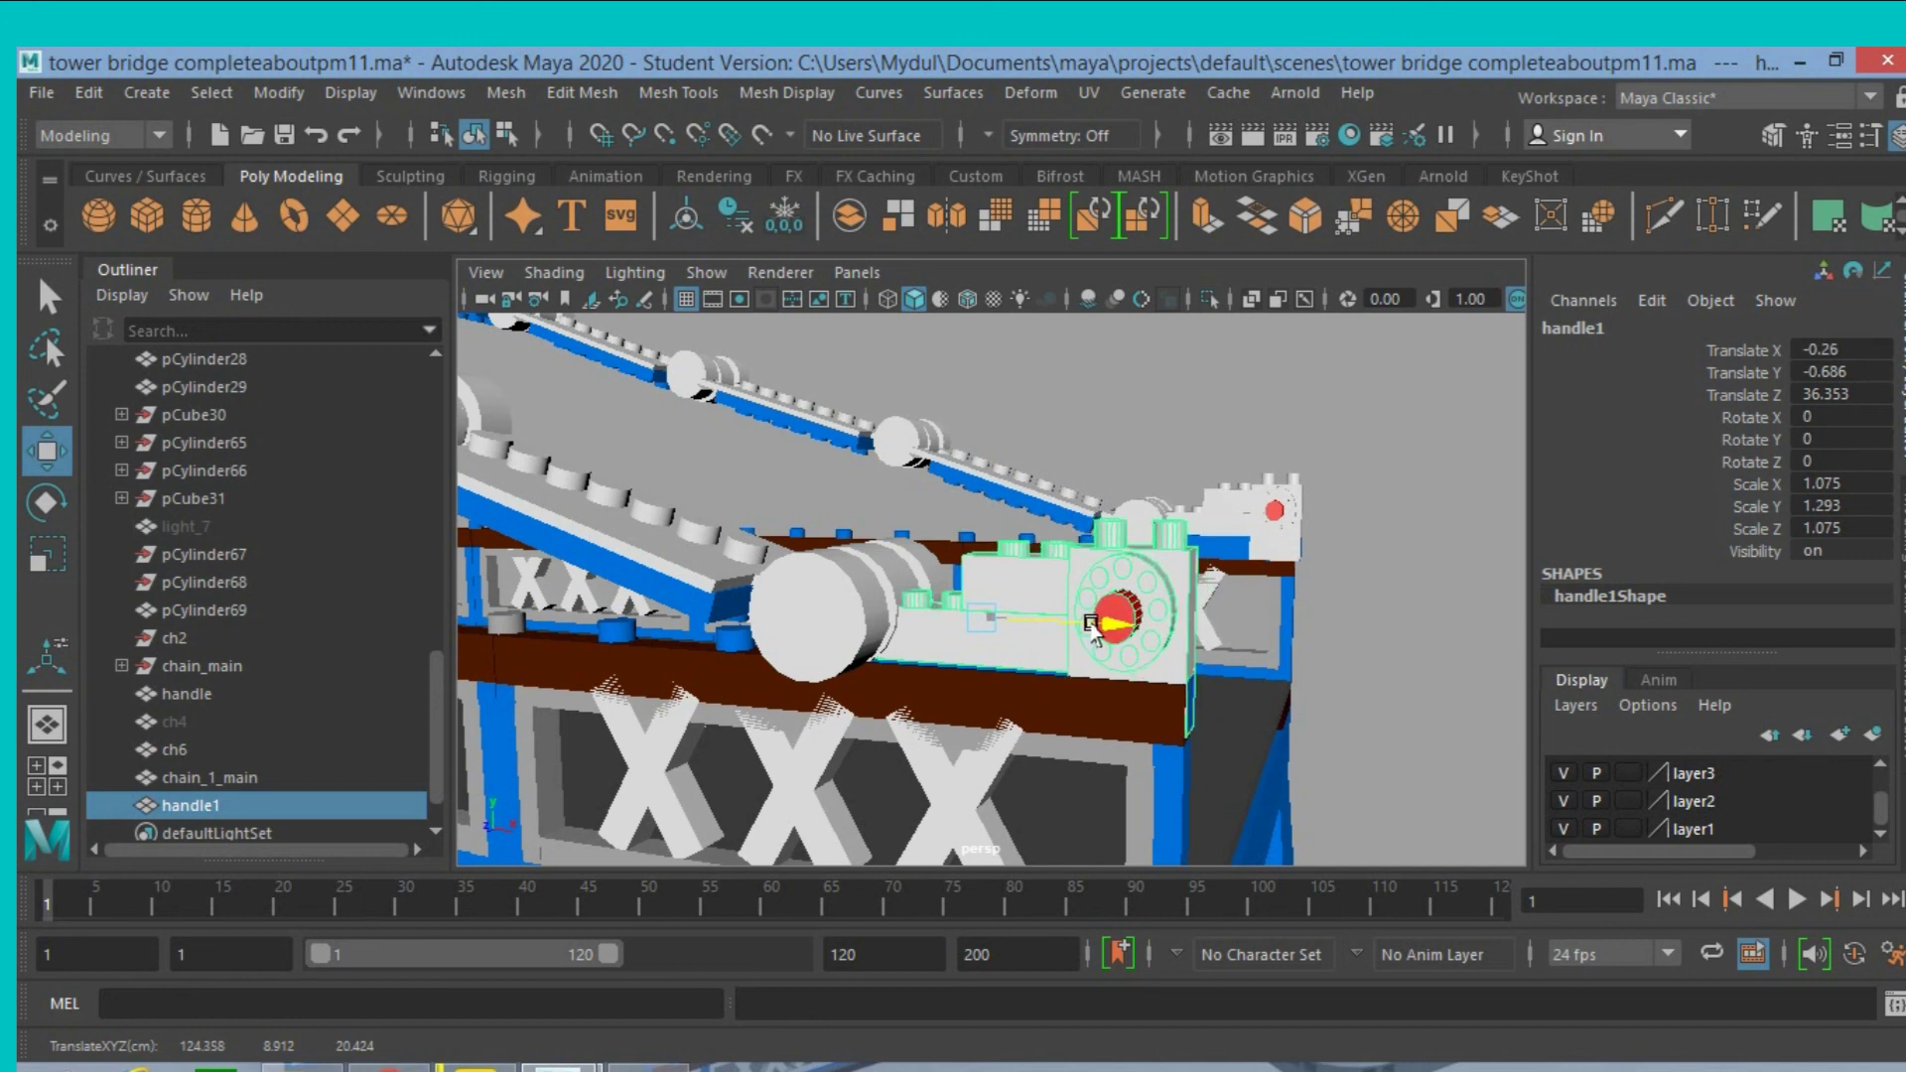
mouse_move(1094, 627)
left_mouse_down("alt")
mouse_move(882, 635)
mouse_move(918, 620)
mouse_move(891, 607)
left_mouse_up("alt")
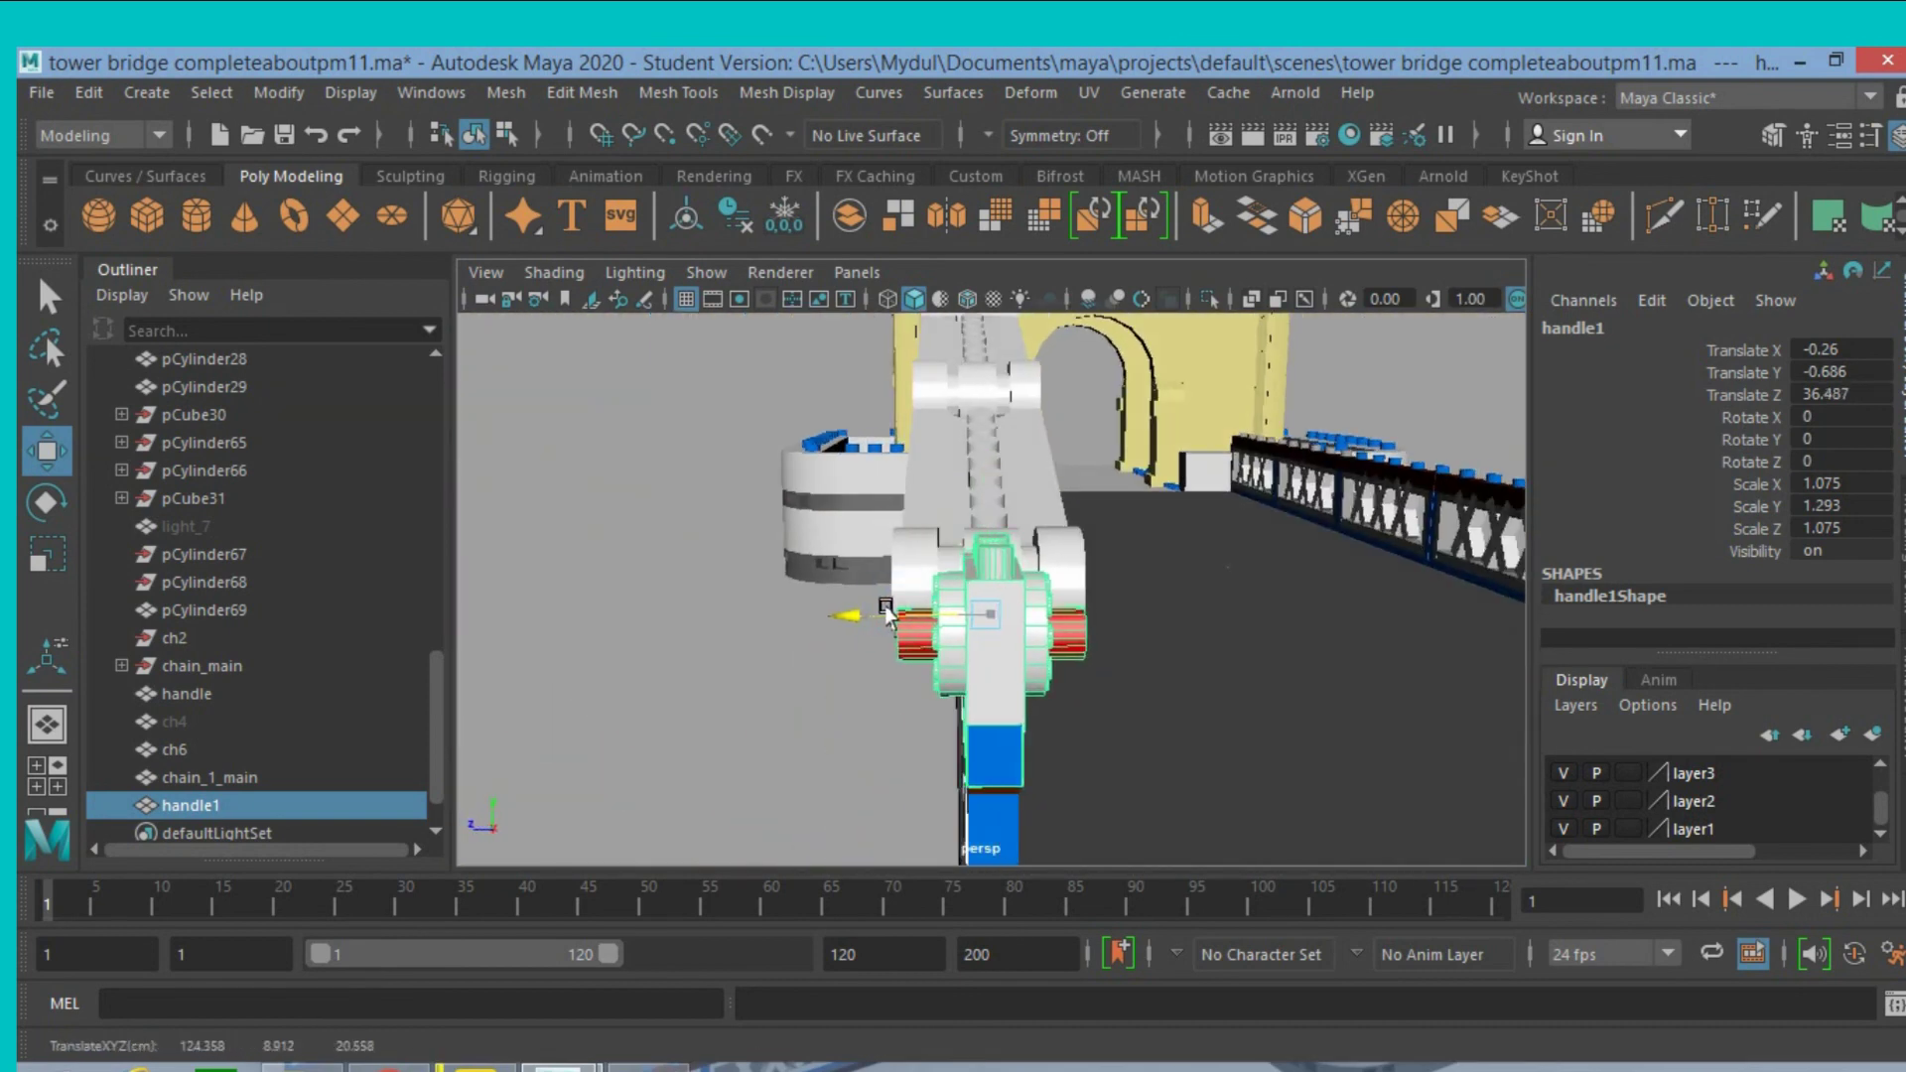
mouse_move(1092, 625)
left_mouse_down("alt")
mouse_move(1162, 625)
mouse_move(1128, 655)
left_mouse_up("alt")
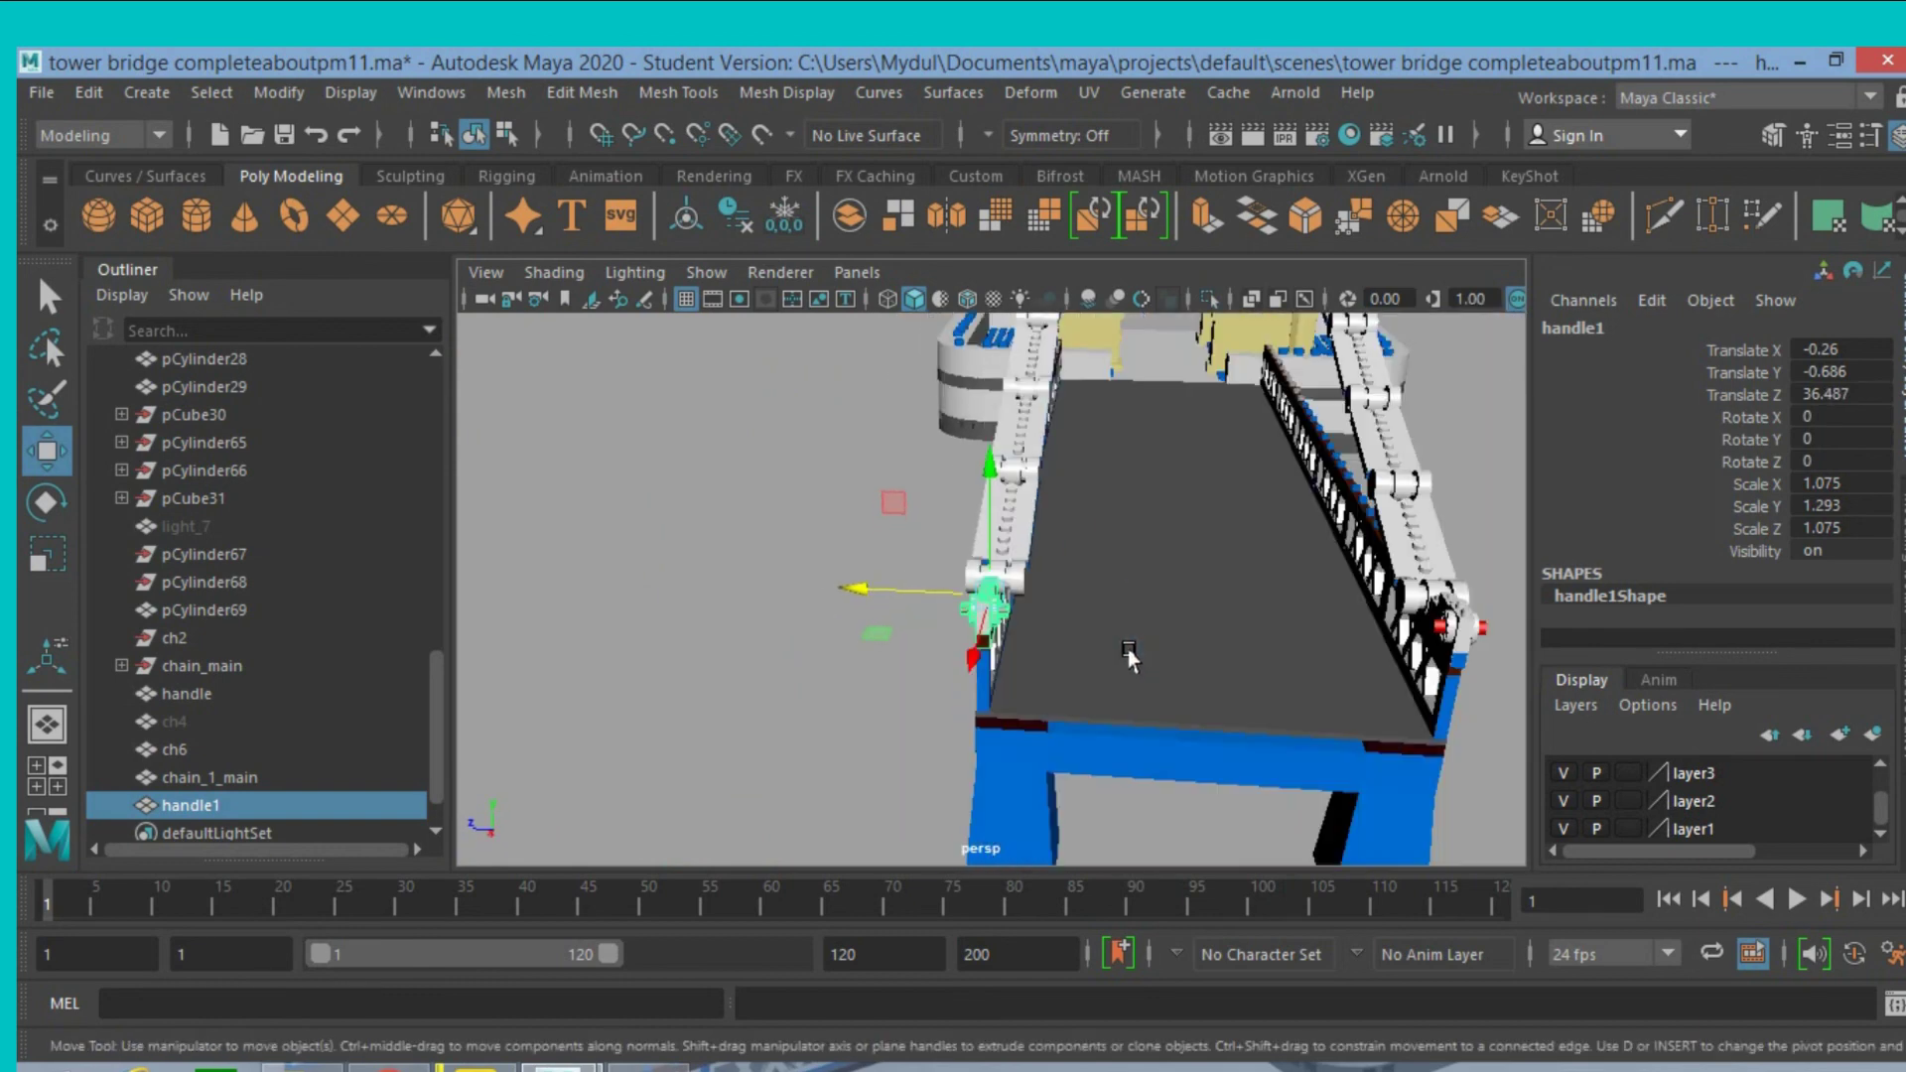
mouse_move(1281, 665)
left_mouse_down("alt")
mouse_move(1285, 630)
mouse_move(1350, 585)
mouse_move(1405, 616)
mouse_move(1238, 647)
mouse_move(1149, 629)
mouse_move(1475, 627)
mouse_move(1531, 595)
mouse_move(1571, 683)
mouse_move(1234, 576)
mouse_move(1220, 594)
left_mouse_up("alt")
scroll(1219, 593, "down", 3)
scroll(1276, 596, "down", 2)
scroll(1279, 585, "down", 2)
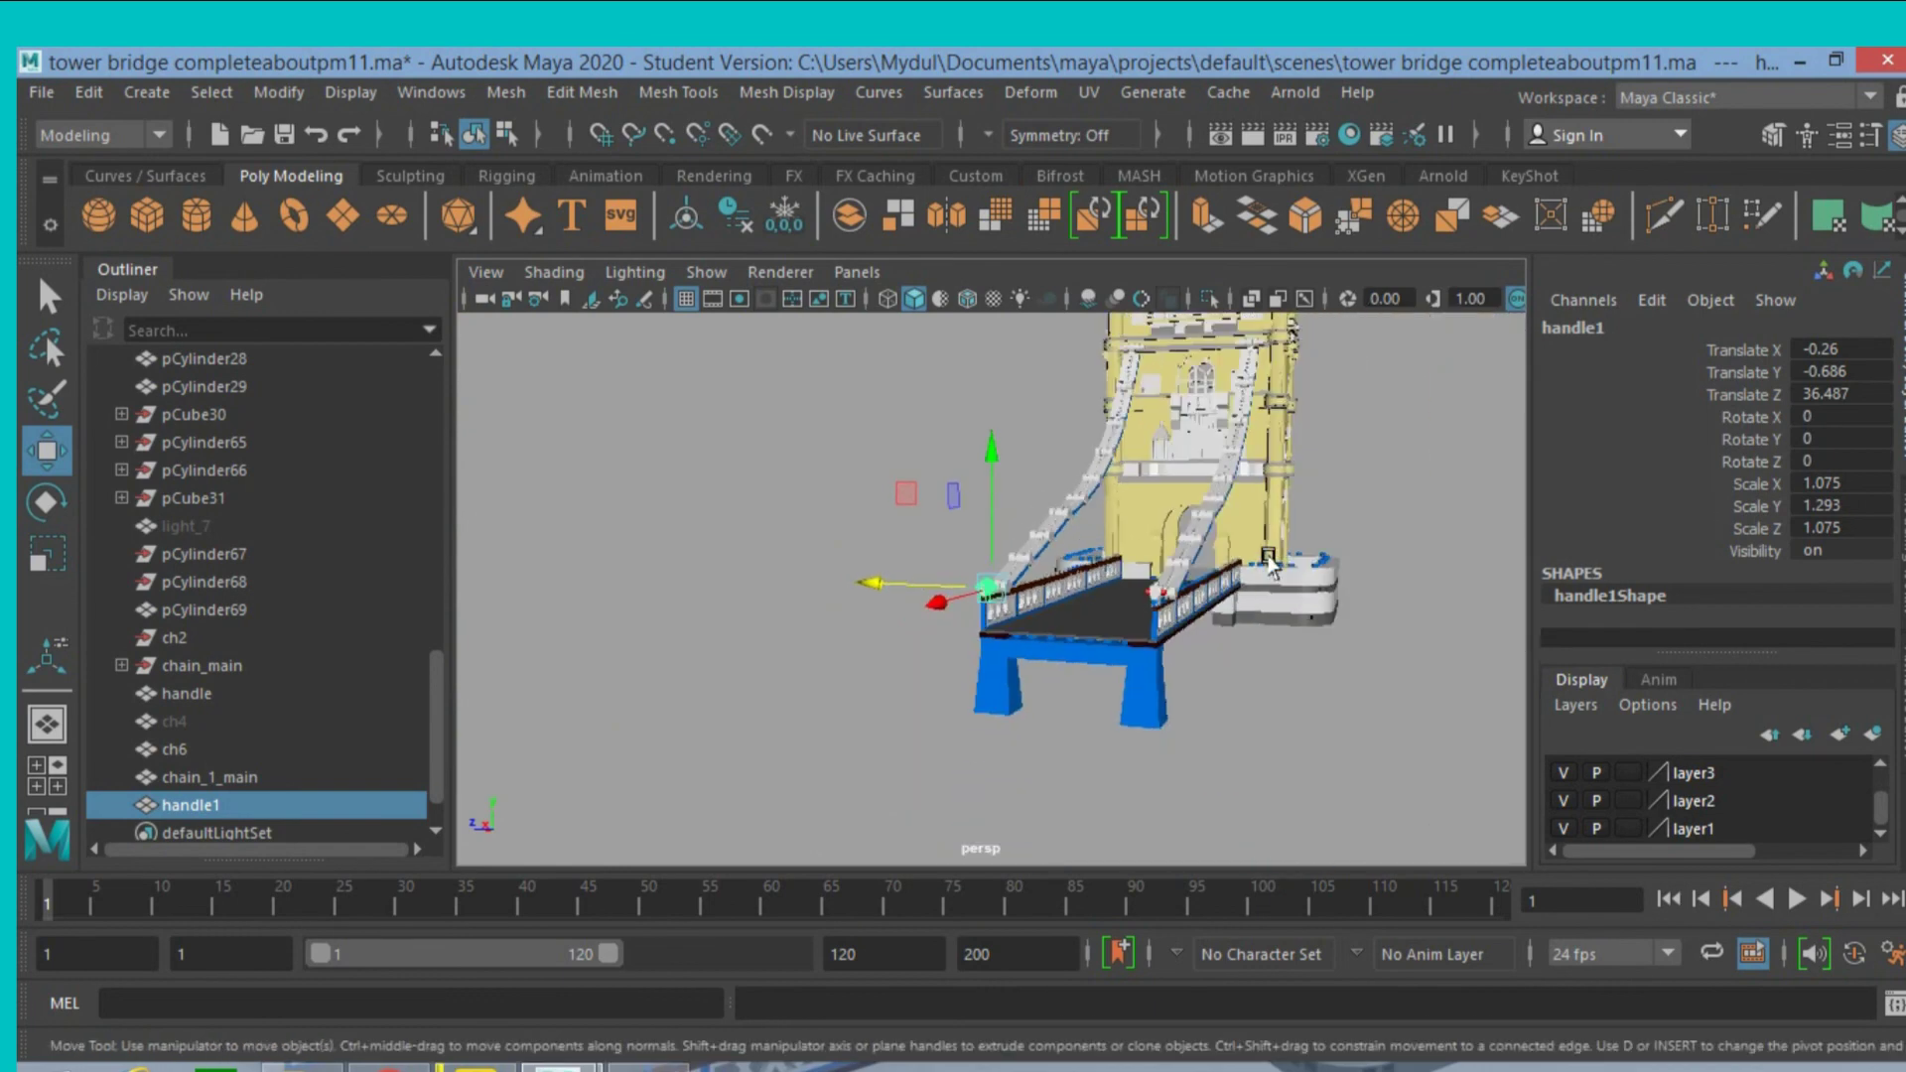
scroll(1280, 568, "up", 1)
scroll(1290, 574, "up", 2)
scroll(1310, 581, "up", 2)
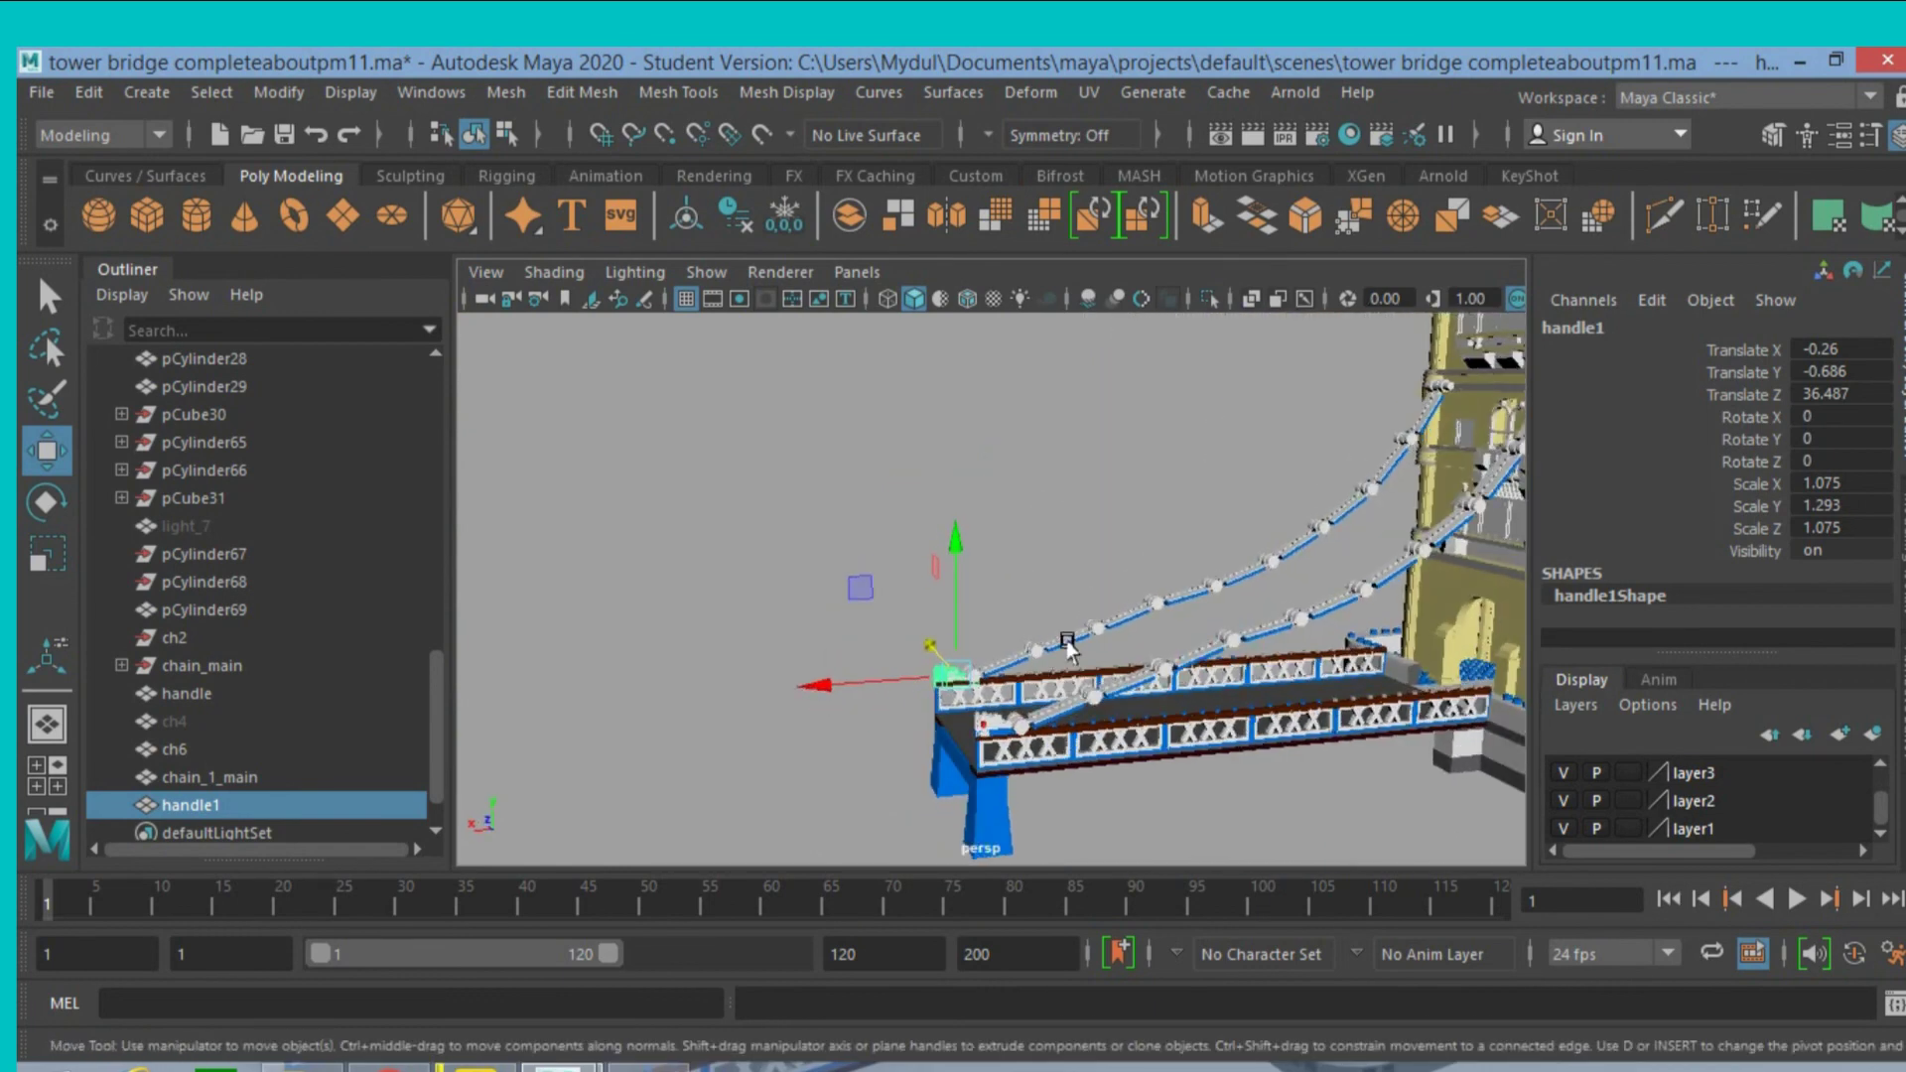
scroll(1330, 588, "up", 2)
scroll(1290, 596, "down", 2)
scroll(1230, 615, "down", 2)
scroll(1161, 635, "down", 1)
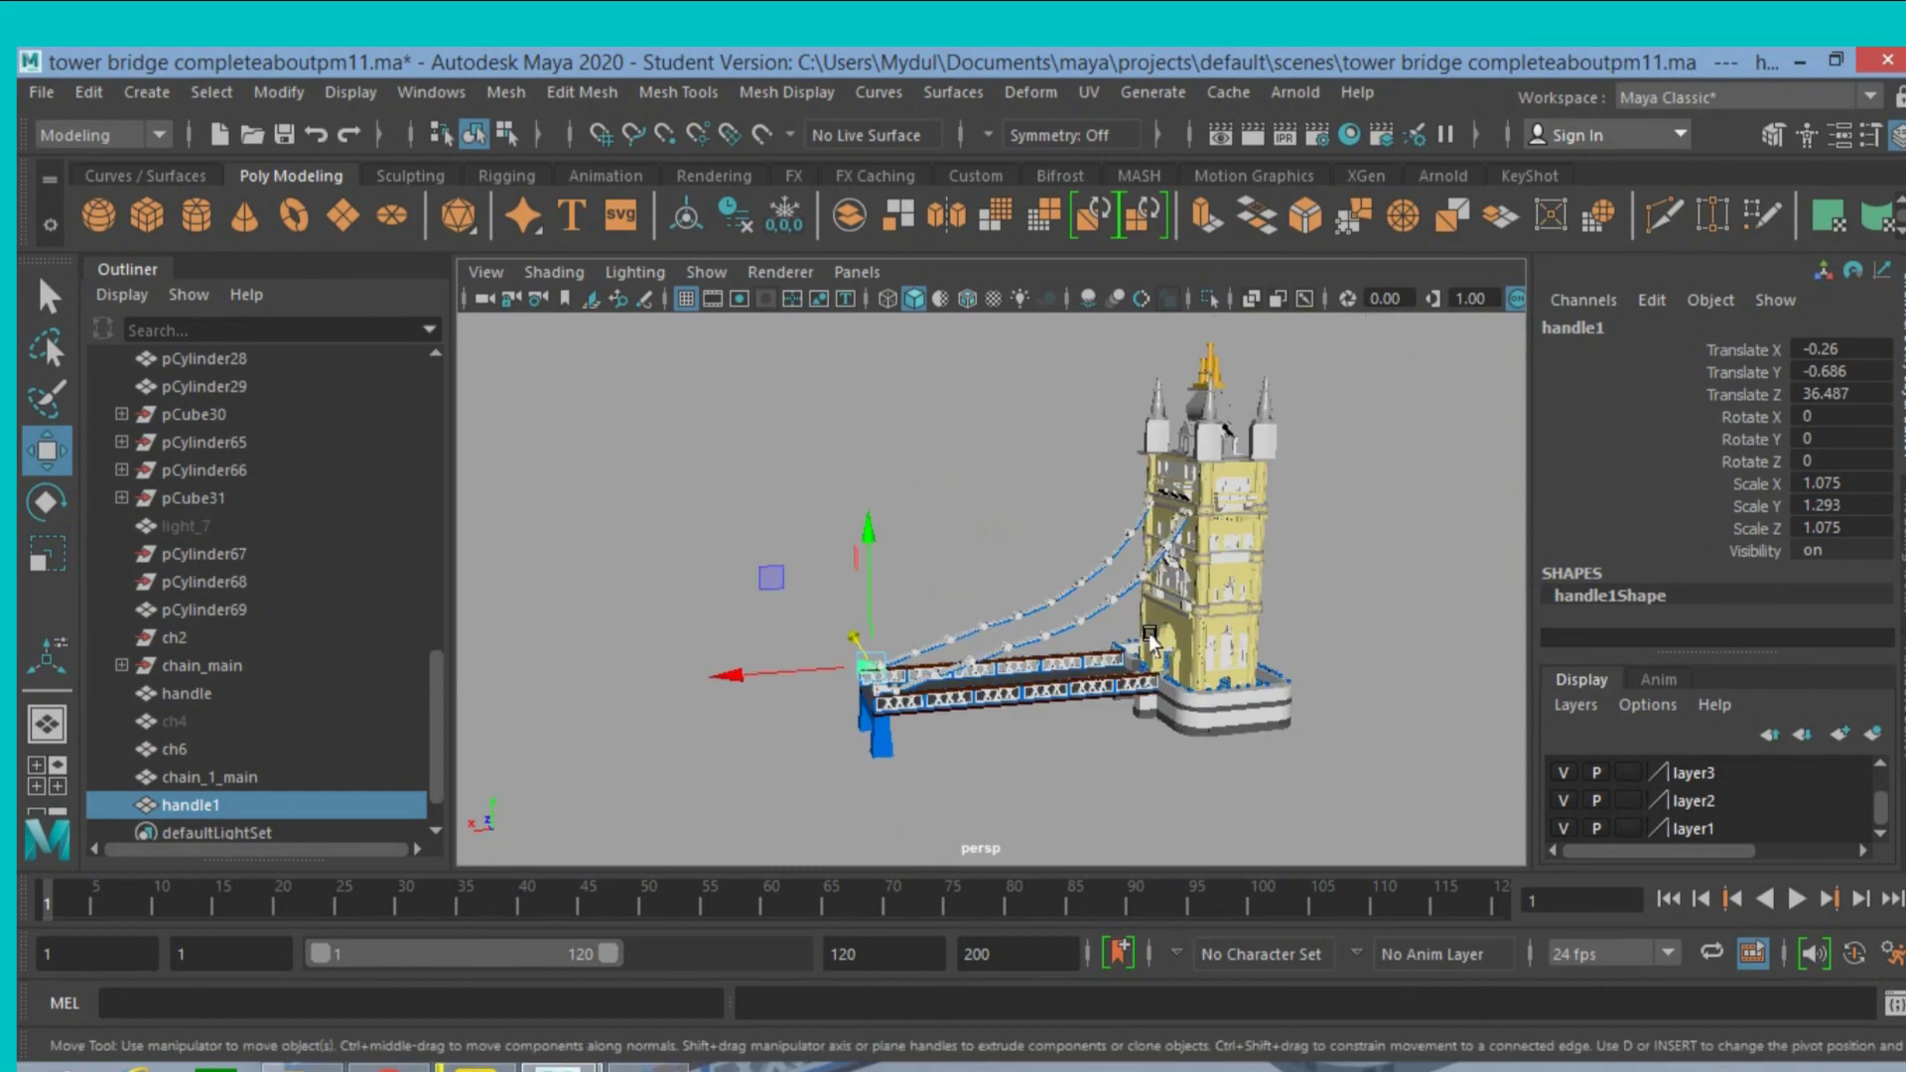